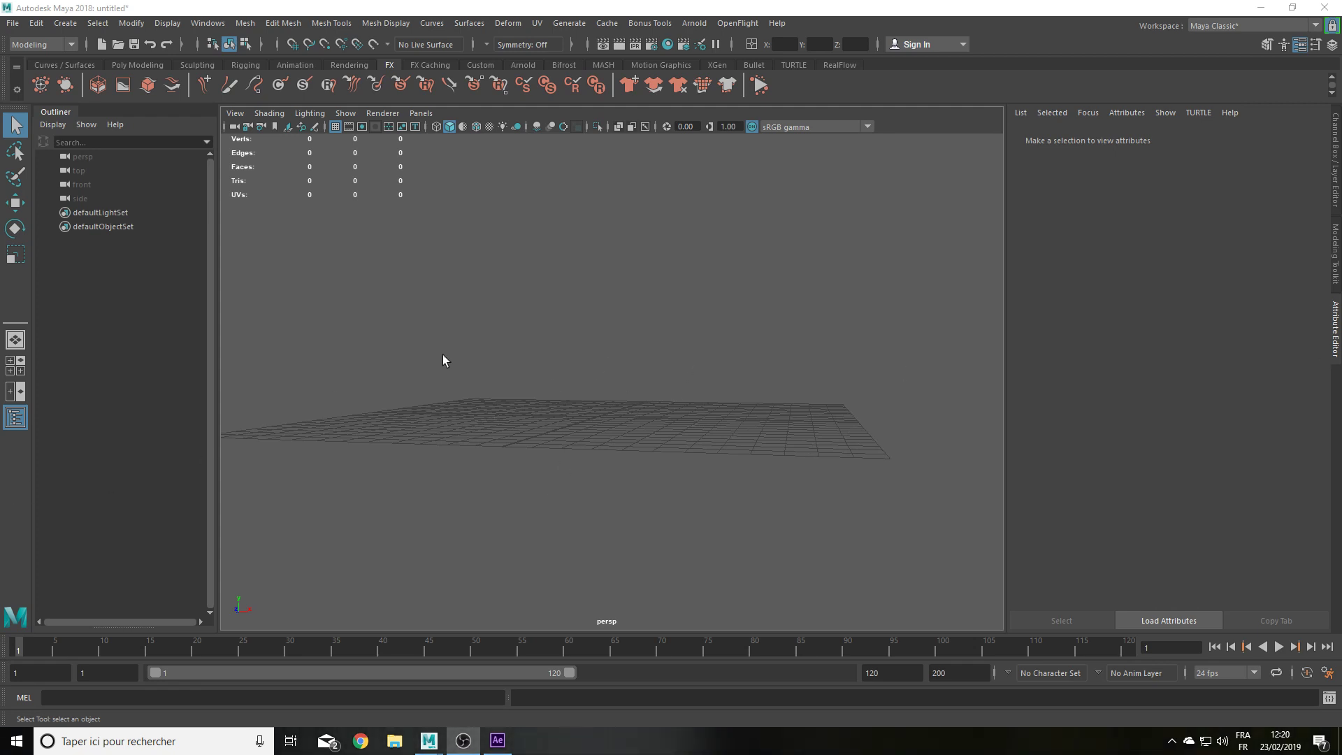
Step: Orbit the perspective view and bring up the Time Slider playback preferences
mouse_move(443, 361)
left_mouse_down("alt")
mouse_move(653, 366)
mouse_move(635, 362)
mouse_move(491, 551)
left_mouse_up("alt")
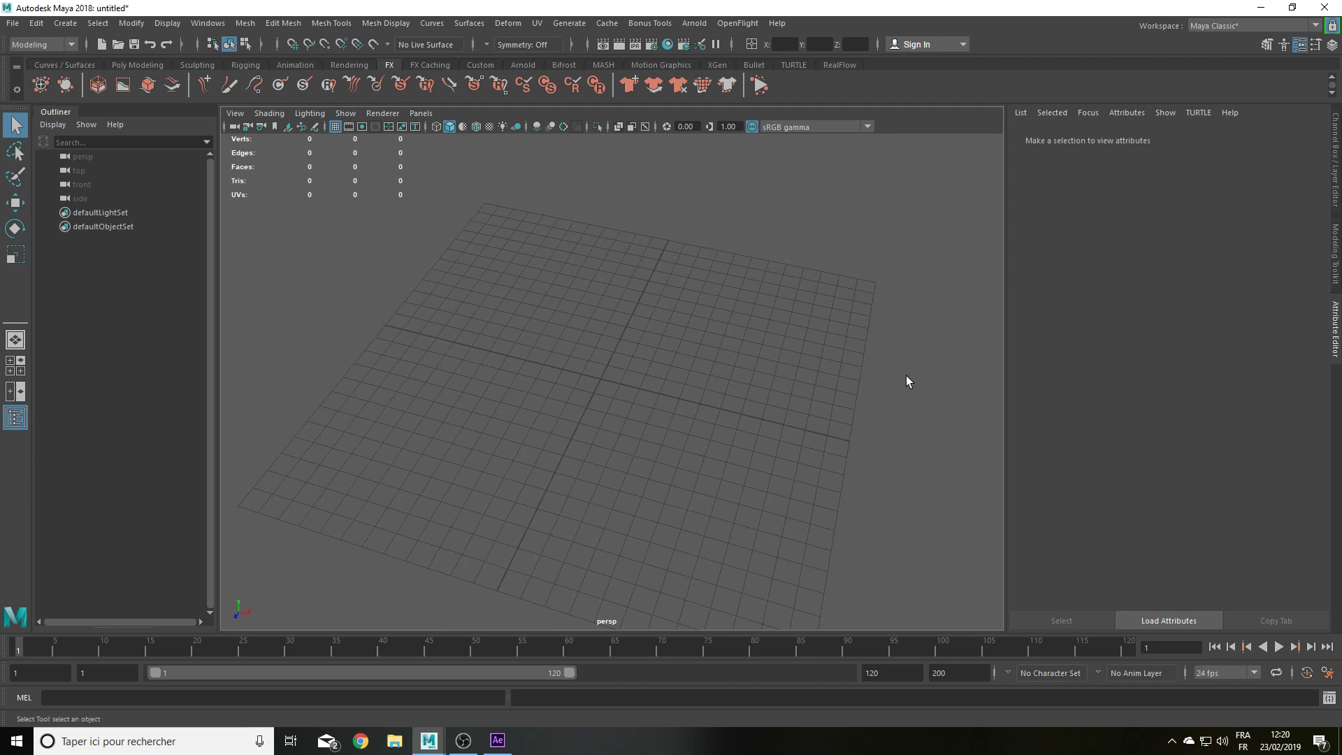
left_click_drag(908, 378, 838, 335, "alt")
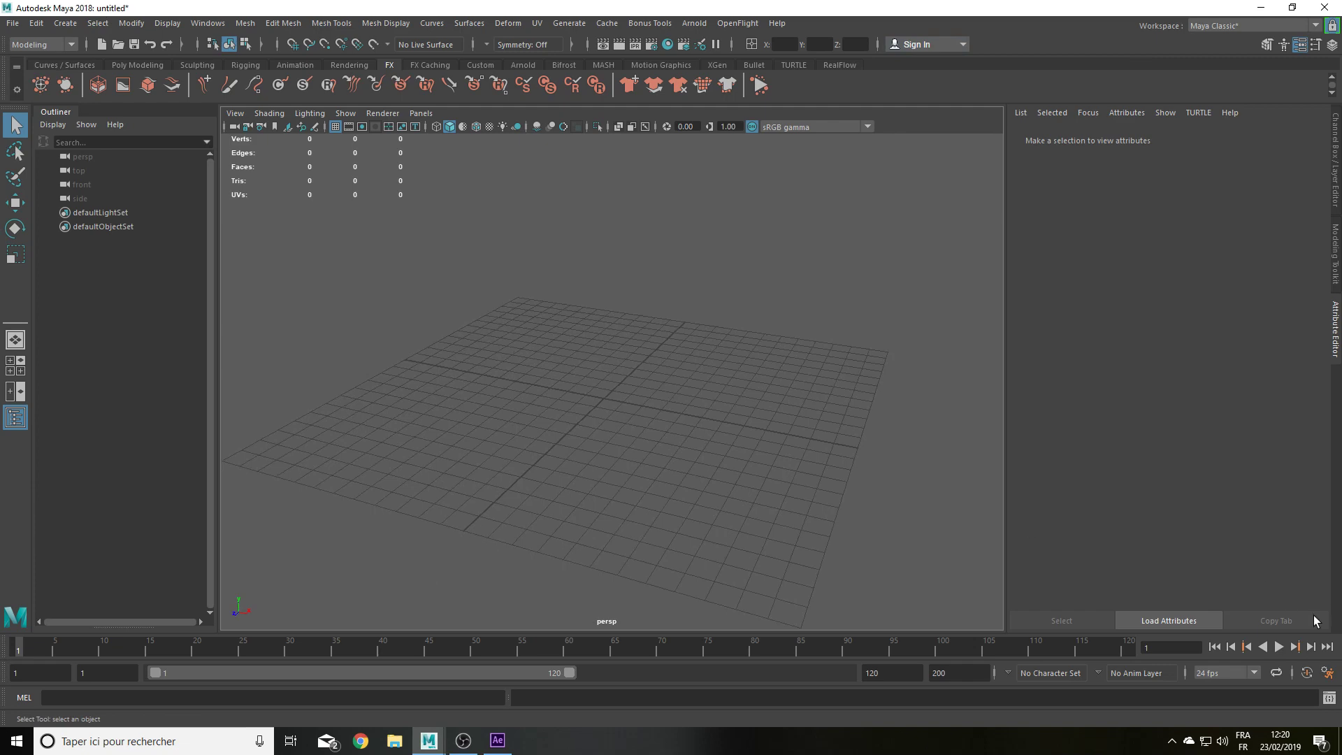
left_click(1327, 680)
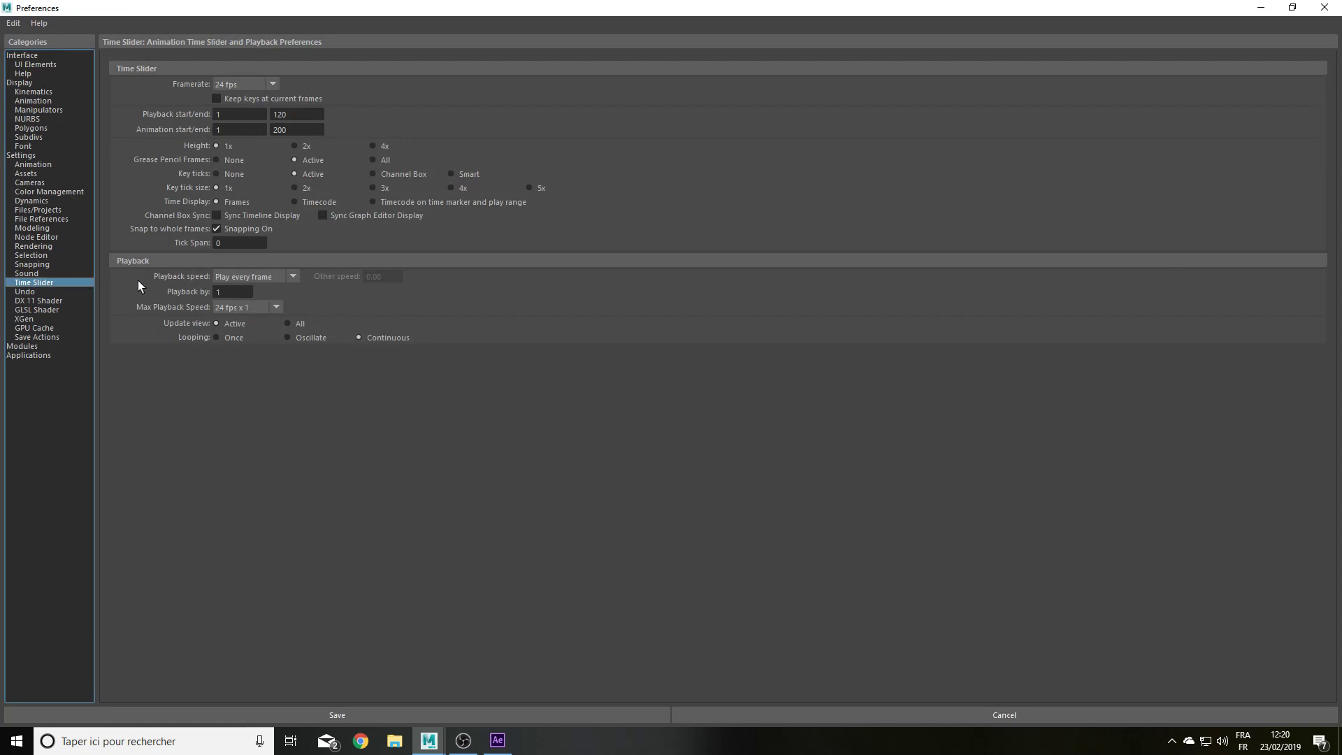
Step: Keep max playback speed at 24 fps x 1 and save the preferences
left_click(246, 307)
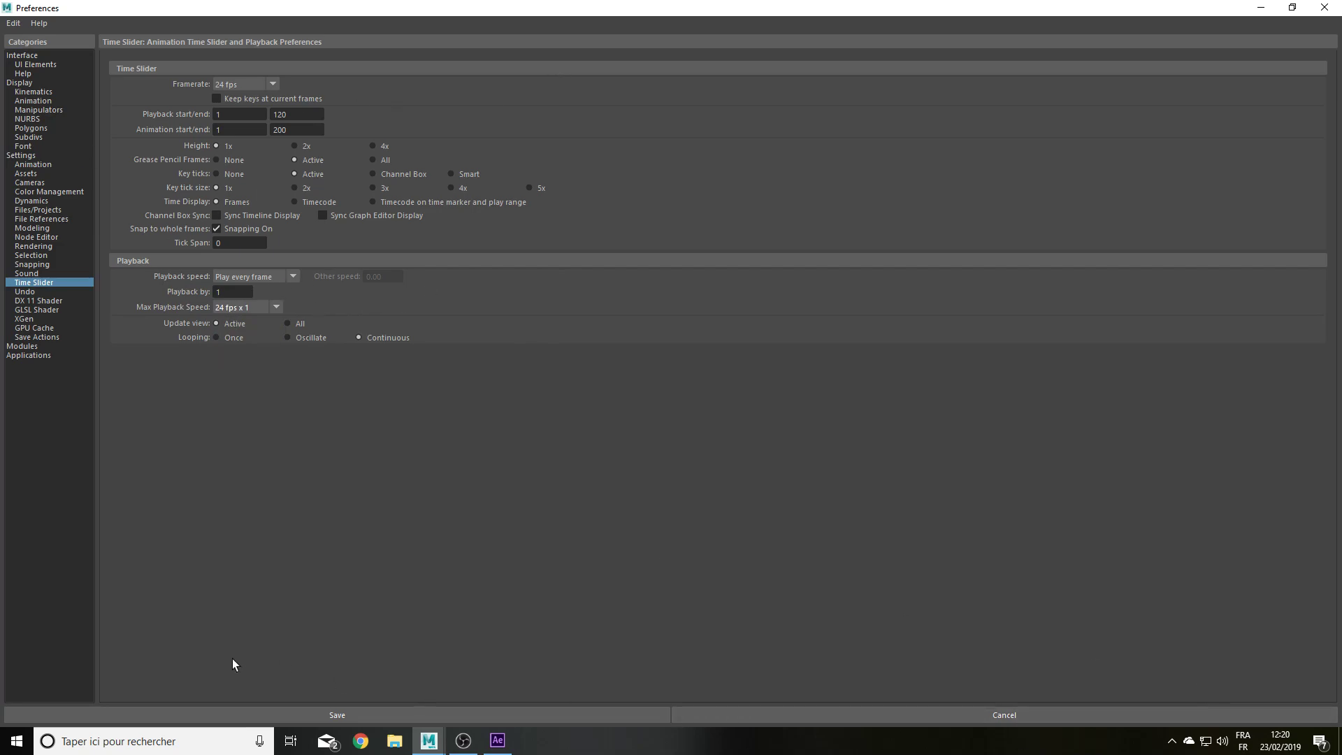
left_click(270, 712)
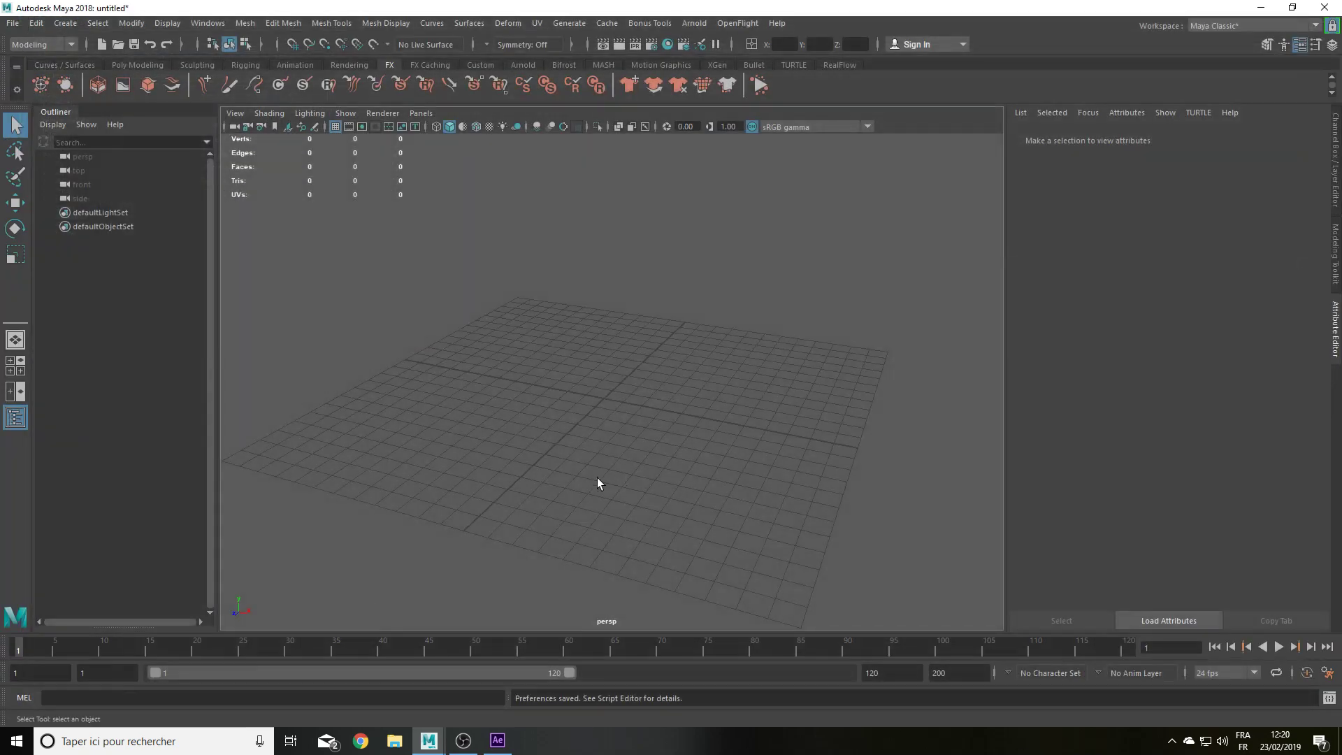
Step: Create an nParticle emitter and raise emitter1 to translate -1.932, 9.996, 0
left_click(40, 84)
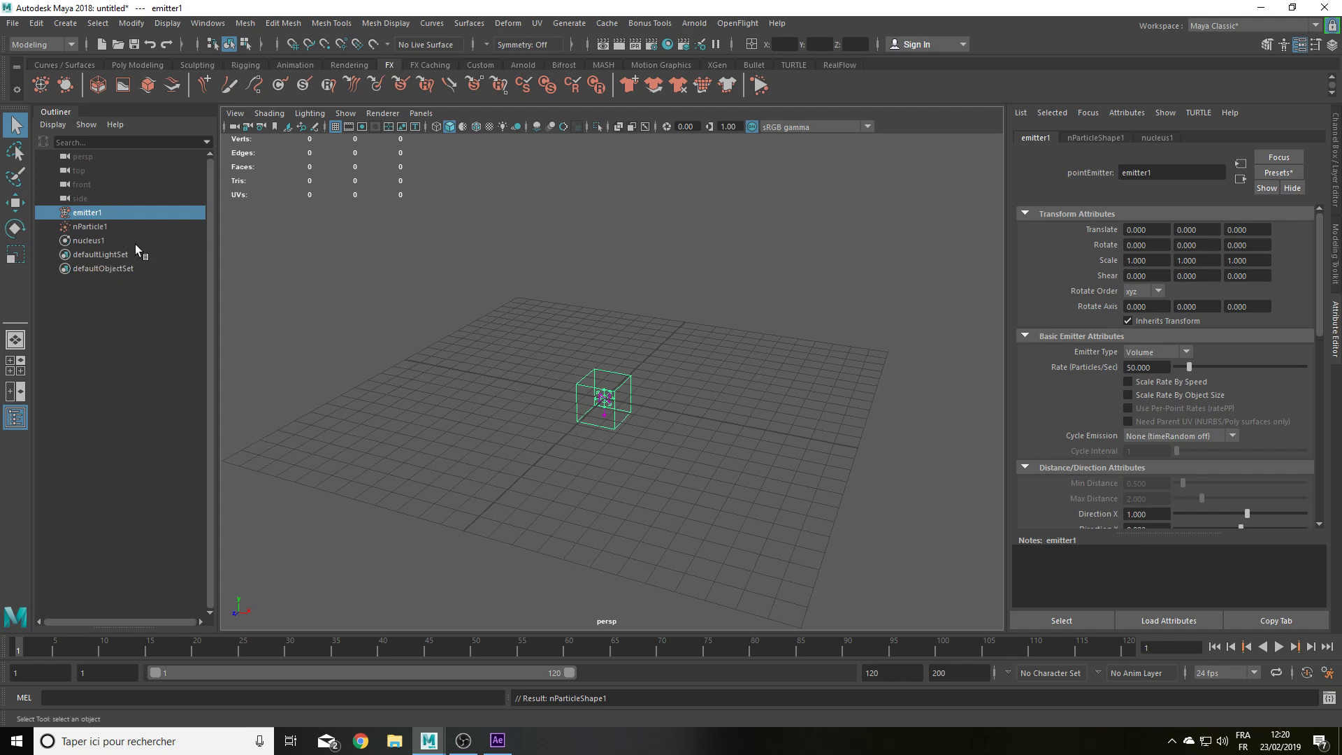
left_click(90, 226)
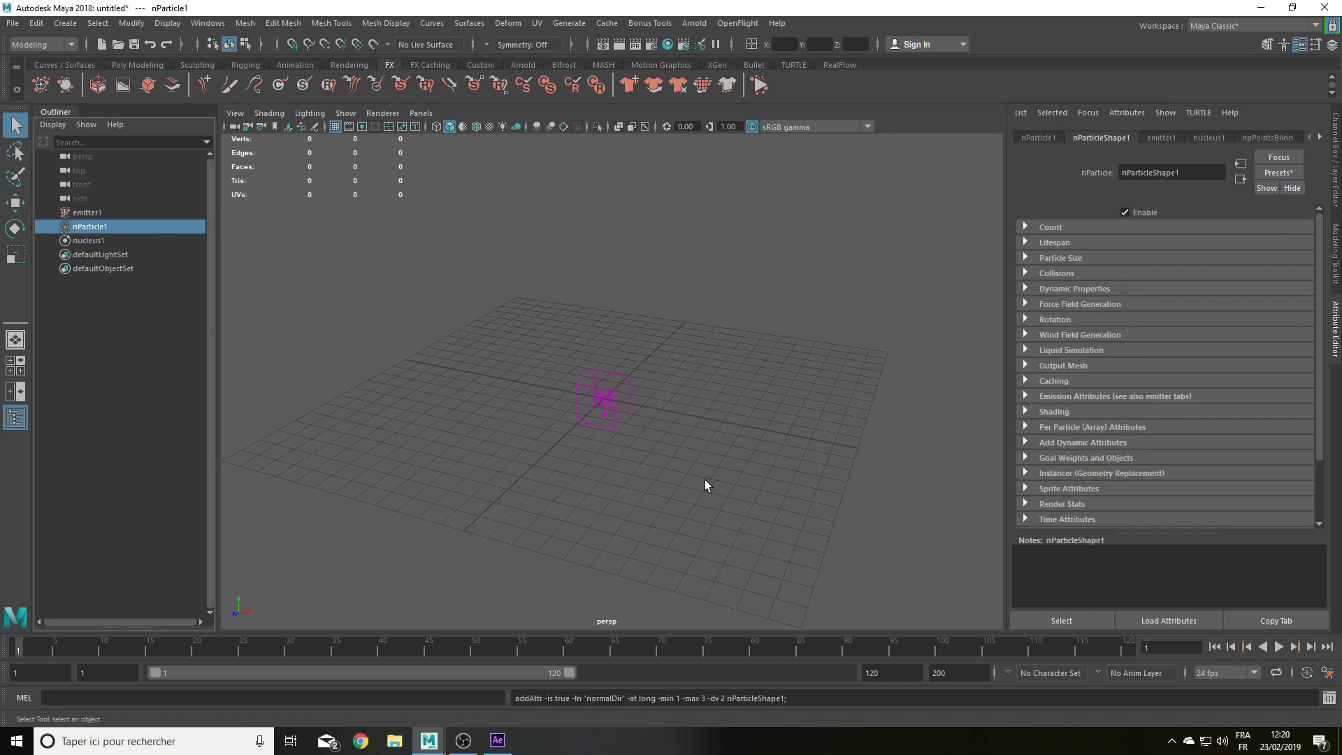
left_click(80, 214)
left_click_drag(636, 488, 657, 429, "alt")
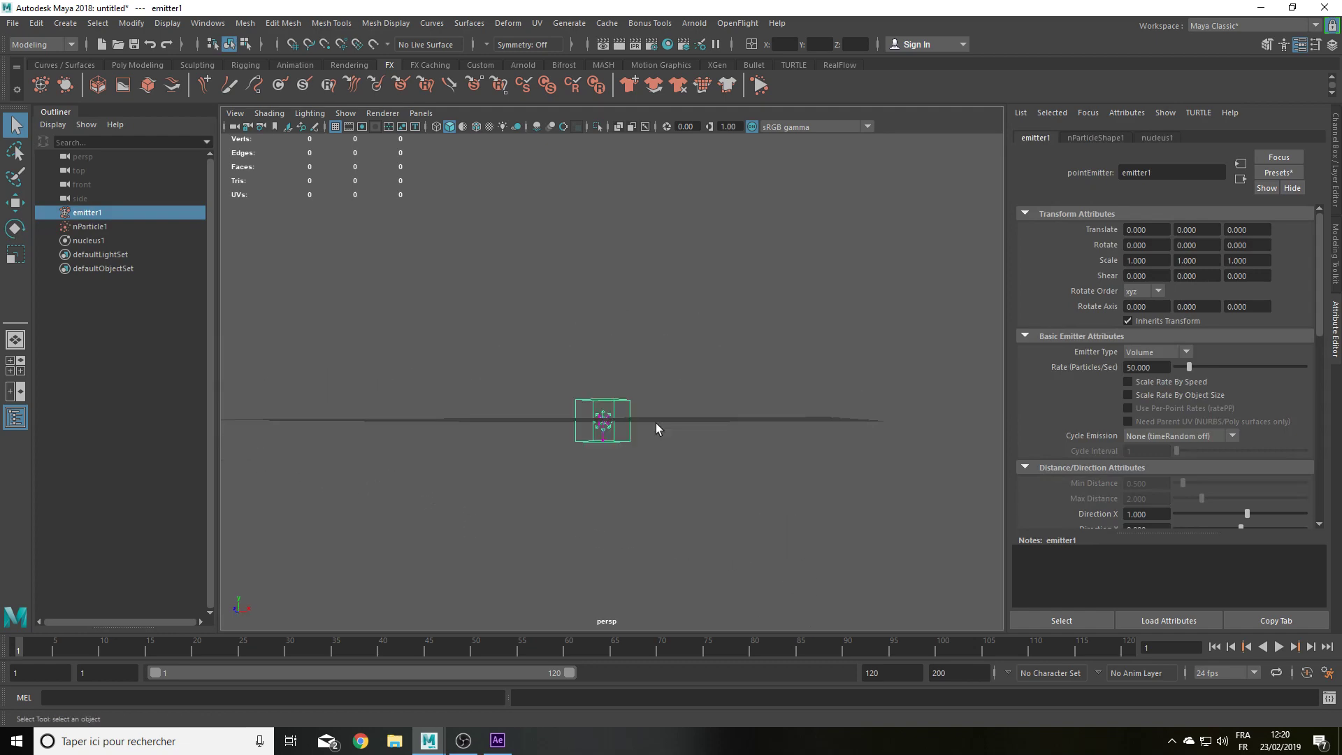
key("w")
mouse_move(762, 339)
left_mouse_down("alt")
mouse_move(804, 360)
mouse_move(767, 347)
left_mouse_up("alt")
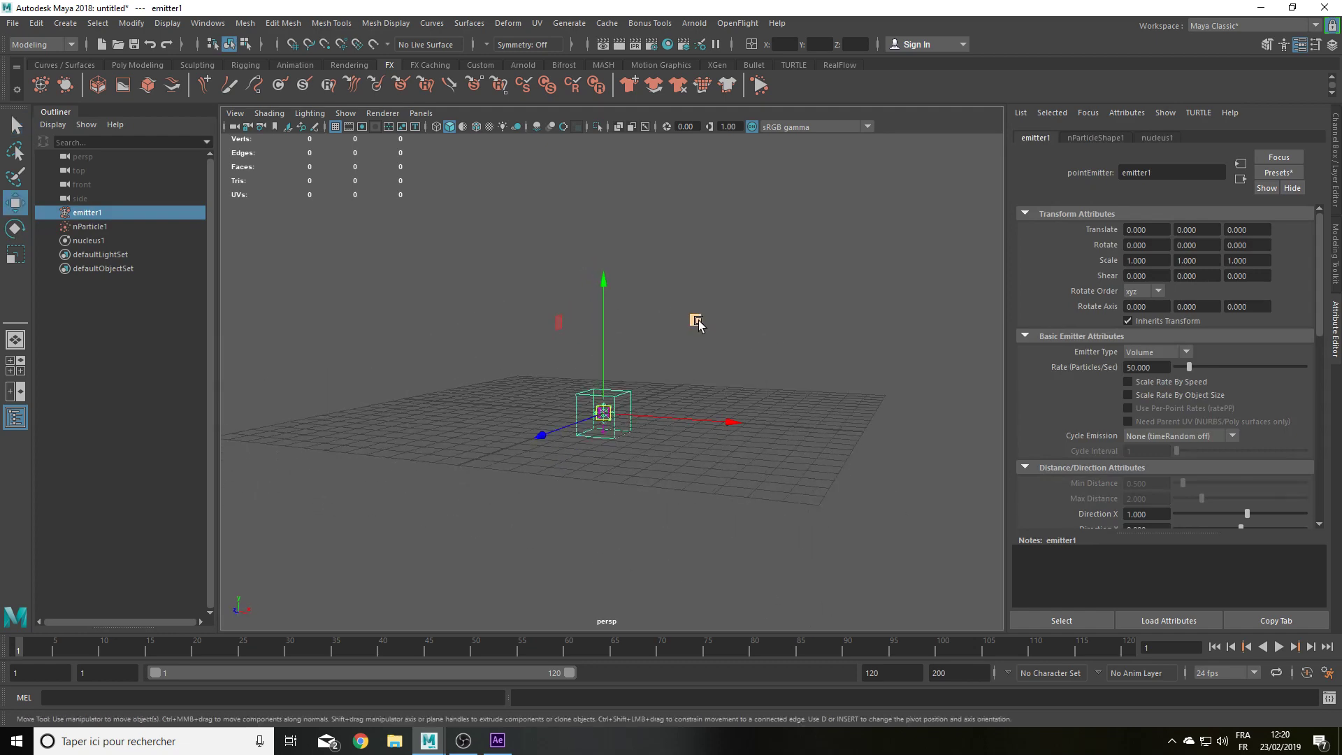
middle_click_drag(695, 317, 706, 236)
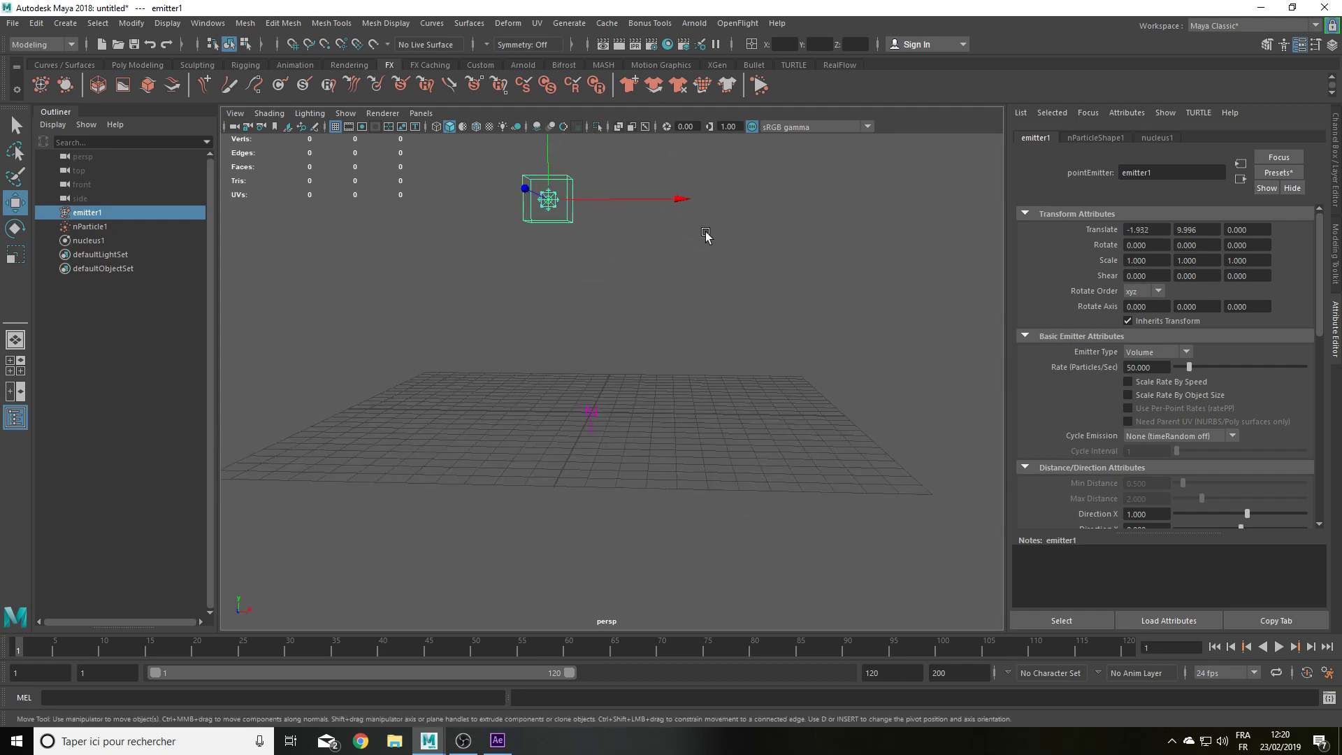
left_click_drag(706, 236, 671, 308, "alt")
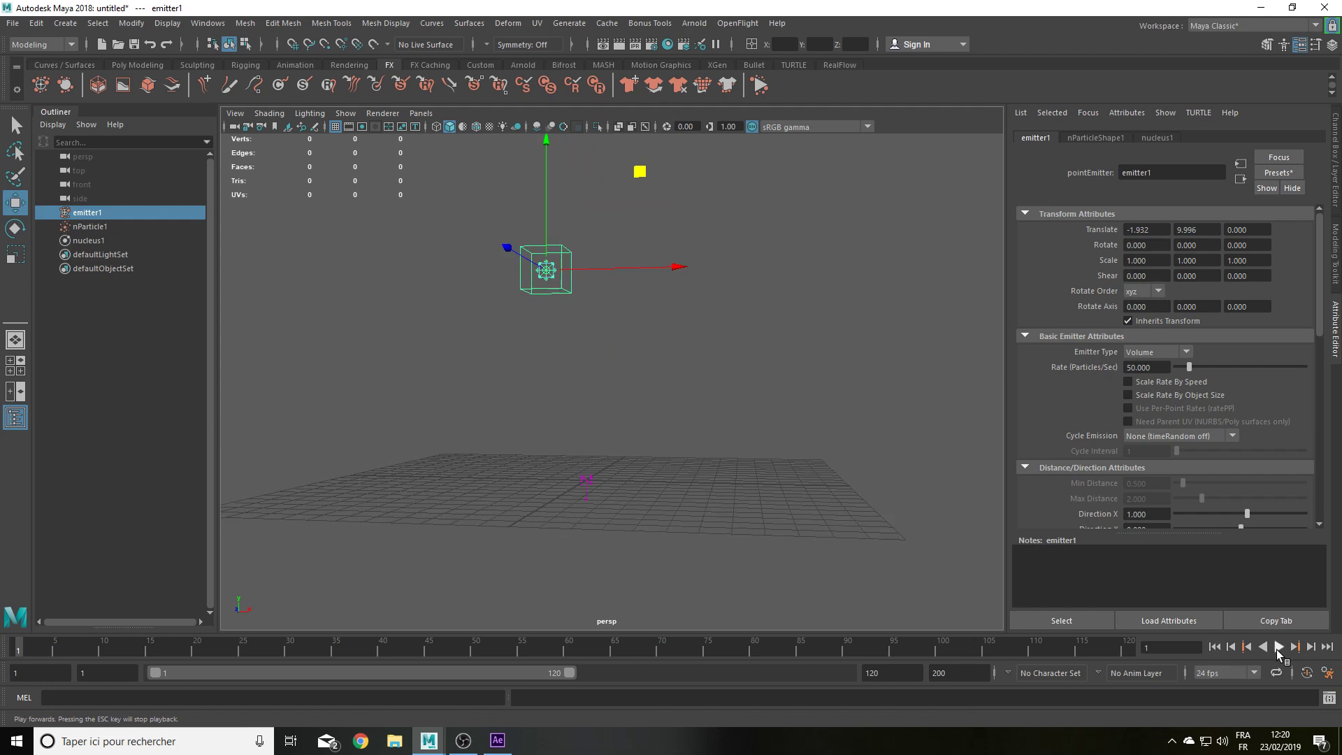
Step: Test-play the particle emission, rewind to frame 1, and select nucleus1
left_click(1279, 648)
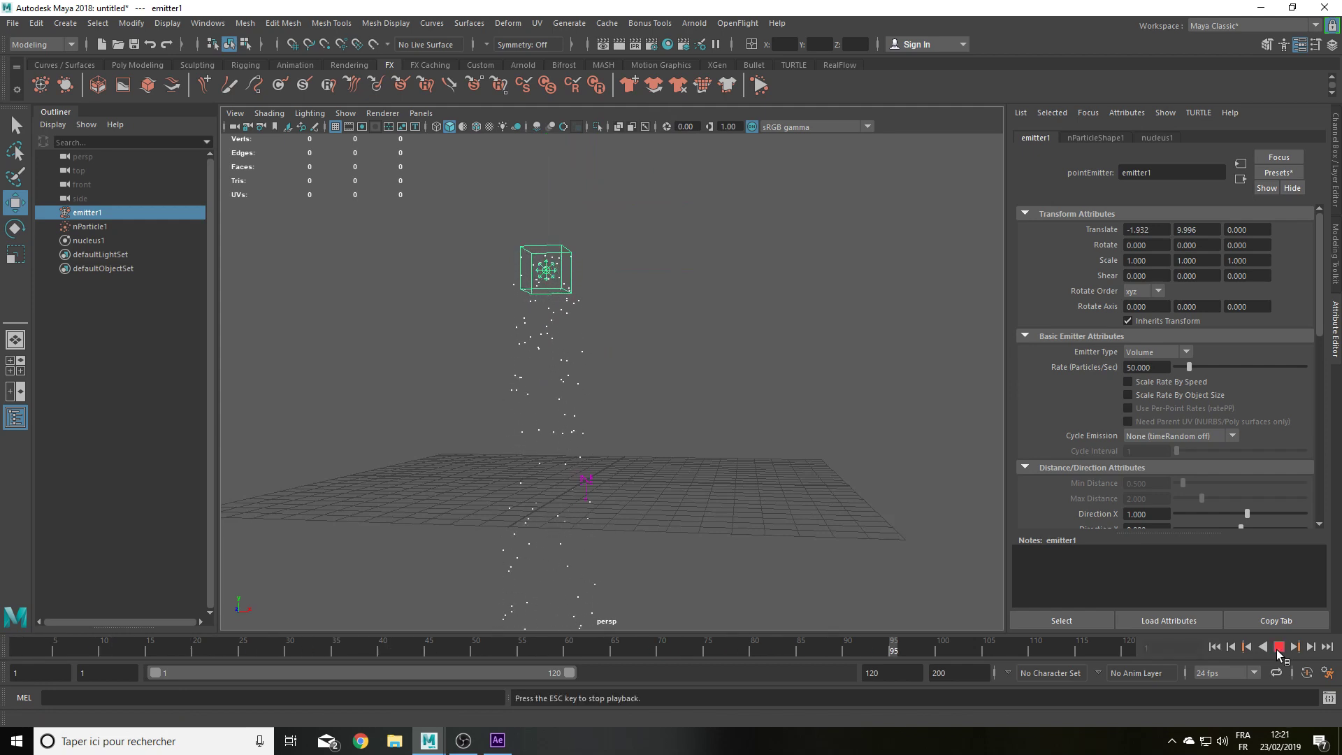
left_click(1279, 648)
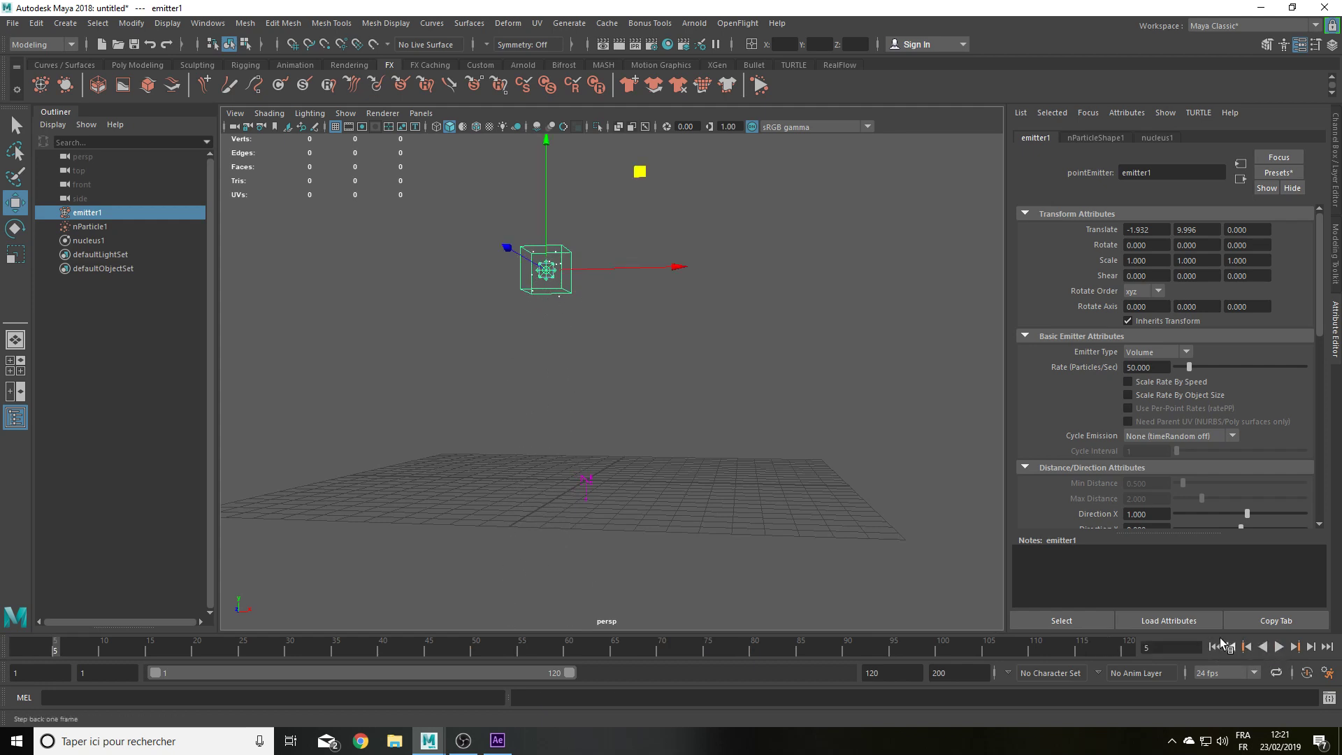
left_click(1214, 648)
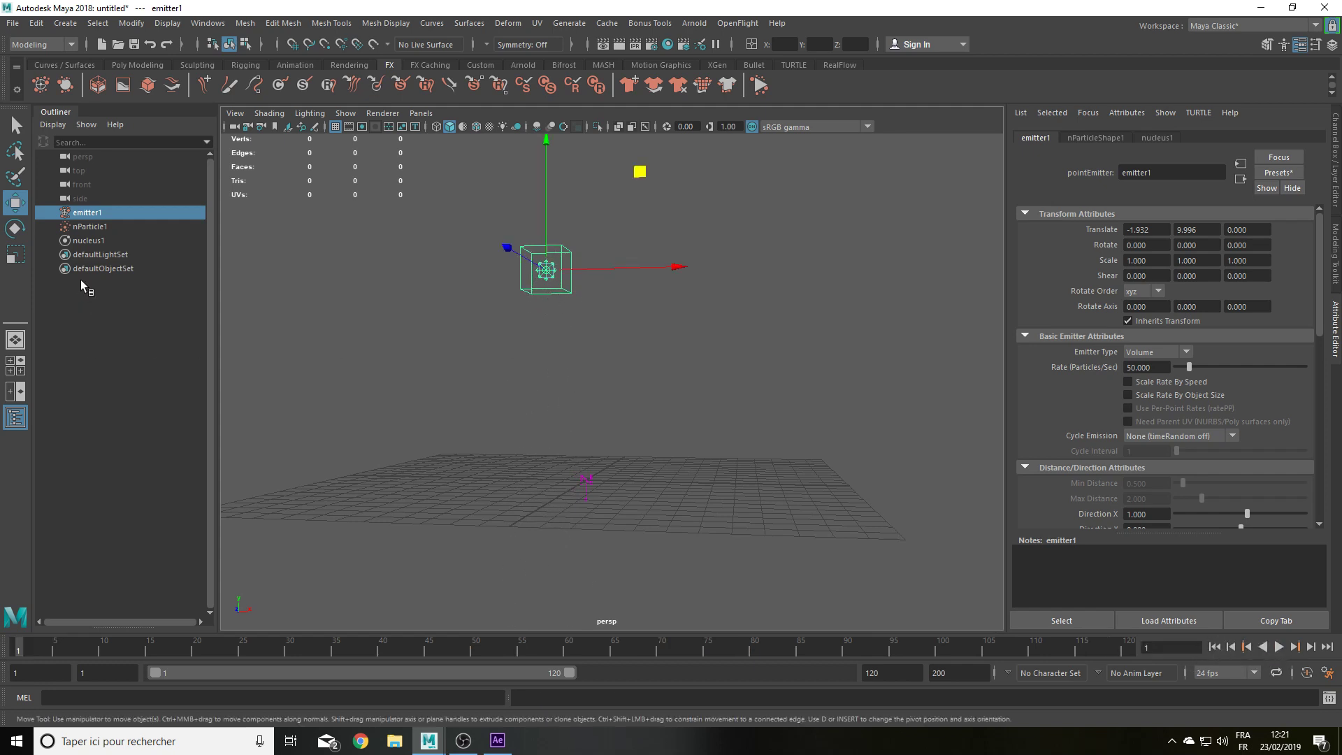
left_click(90, 241)
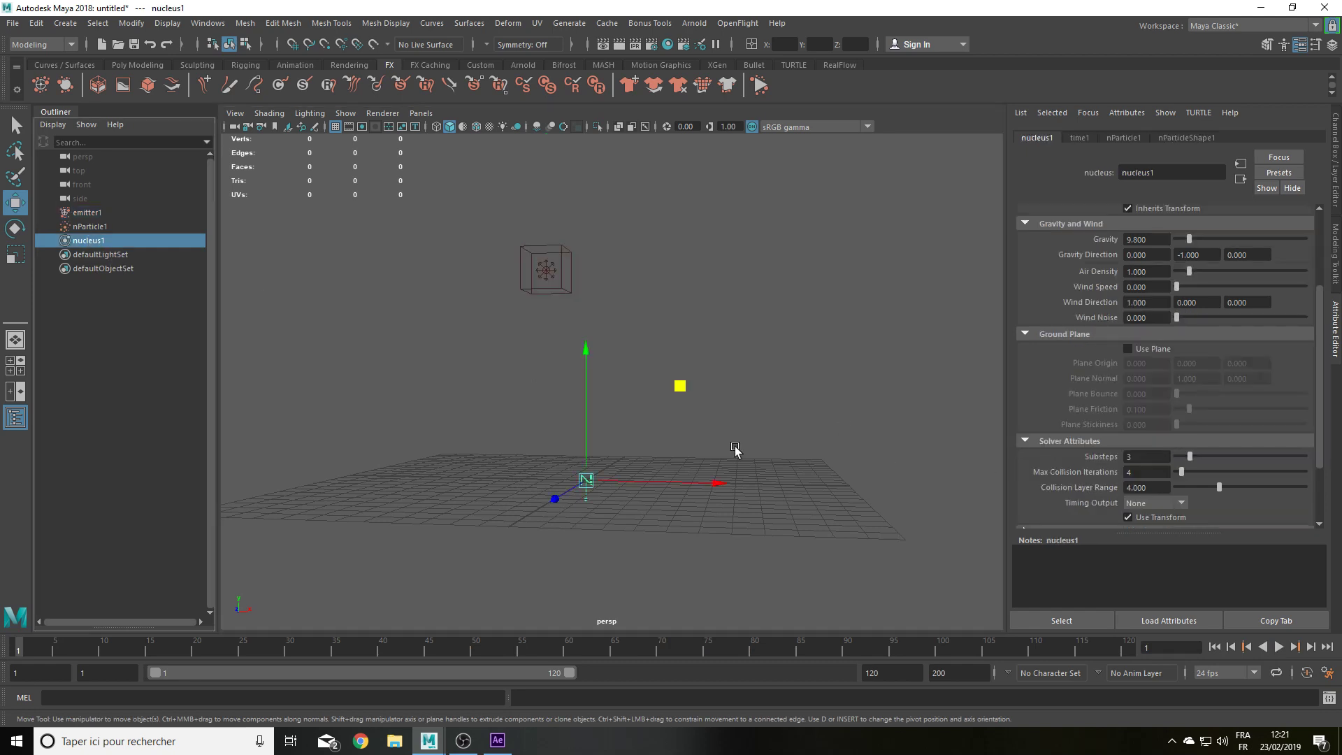
Step: Enable Use Plane on nucleus1, giving a ground plane at origin 0, 0, 0 with normal 0, 1, 0
scroll(1100, 487, "up", 3)
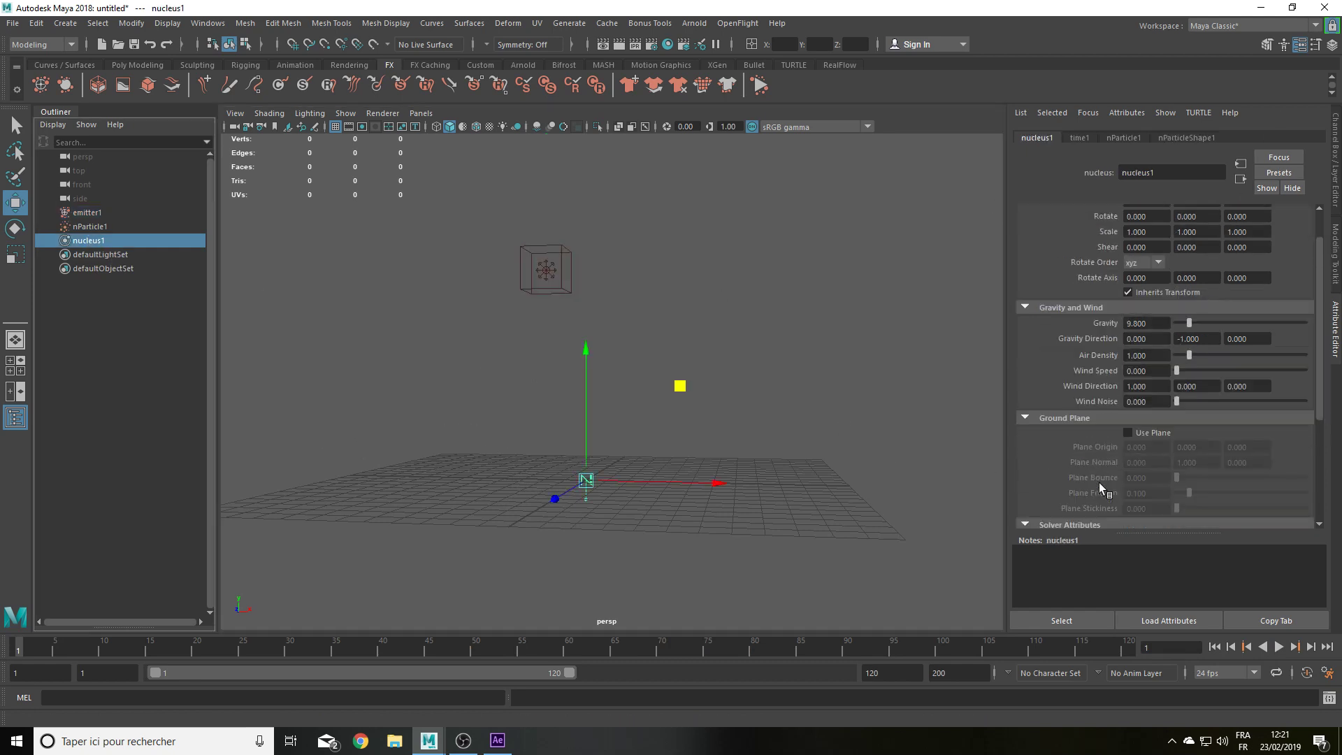
scroll(1100, 488, "up", 1)
scroll(1100, 487, "down", 3)
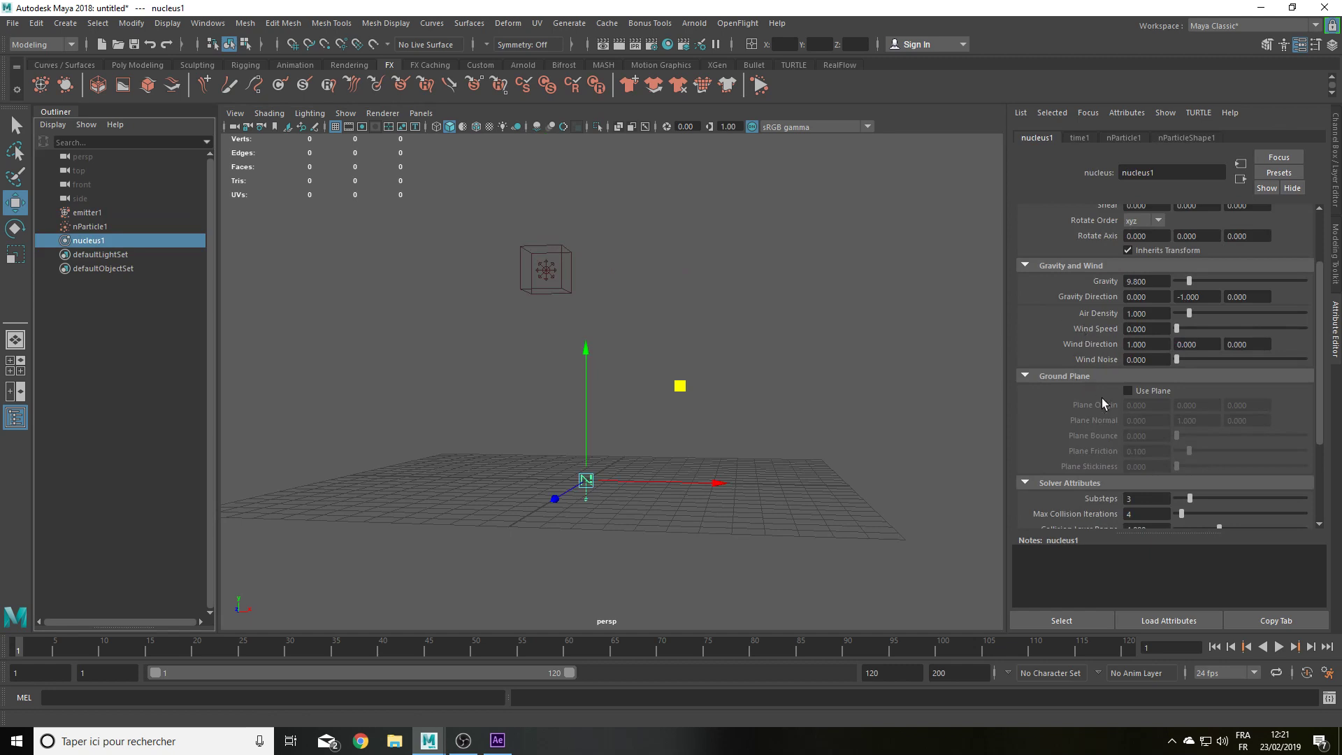
left_click_drag(480, 517, 737, 534, "alt")
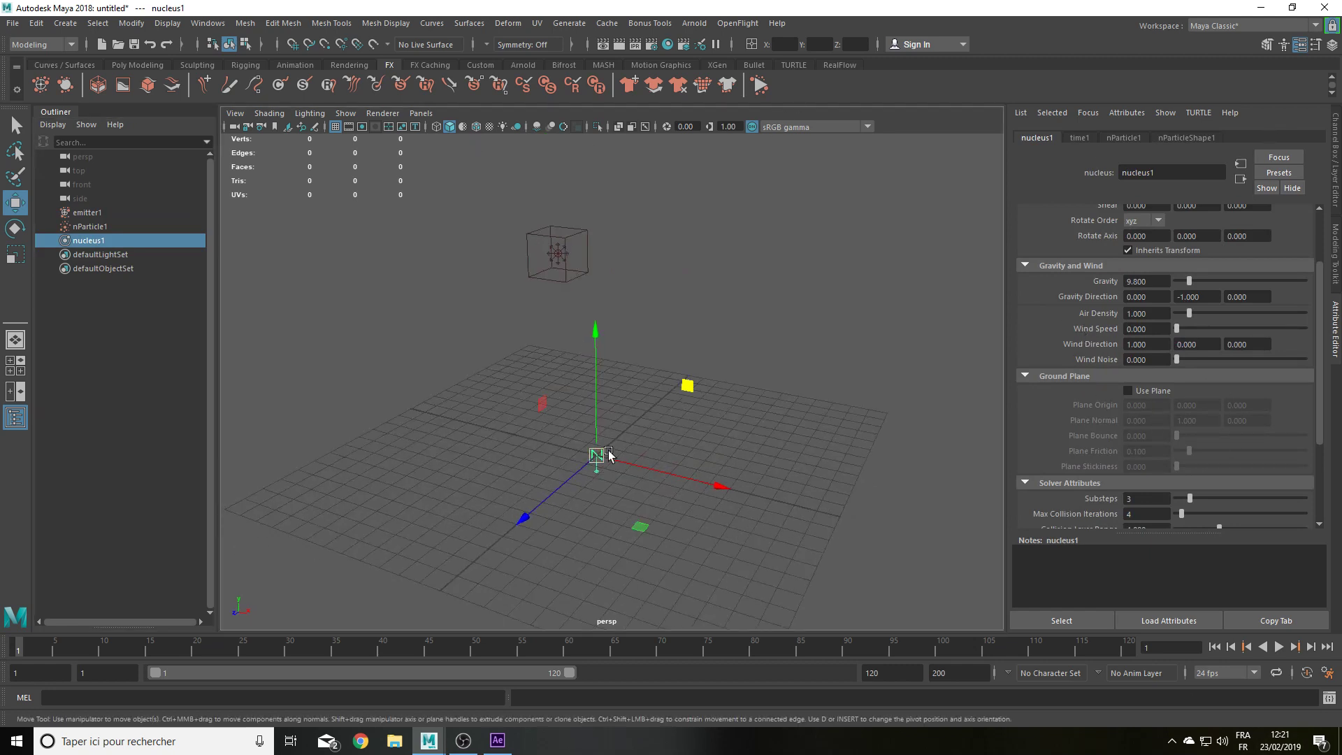
left_click(654, 364)
left_click_drag(601, 327, 600, 339, "alt")
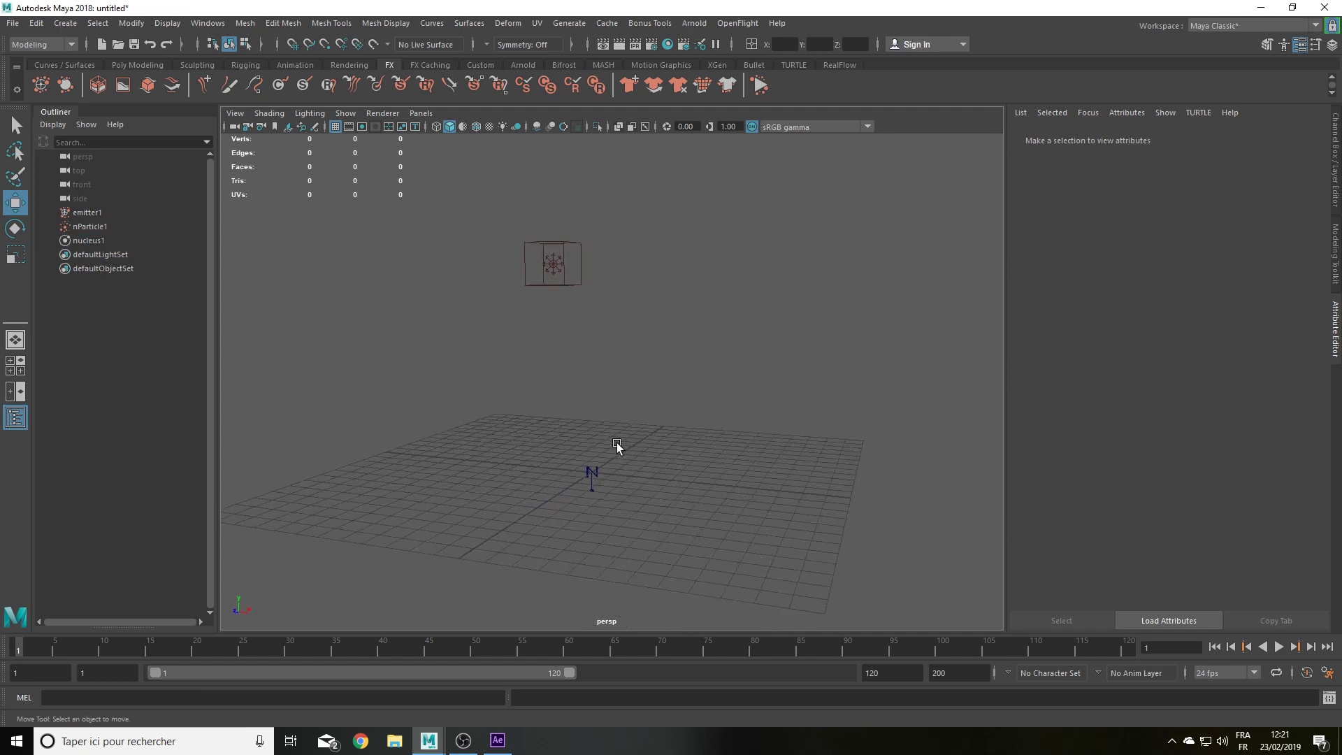
left_click(590, 473)
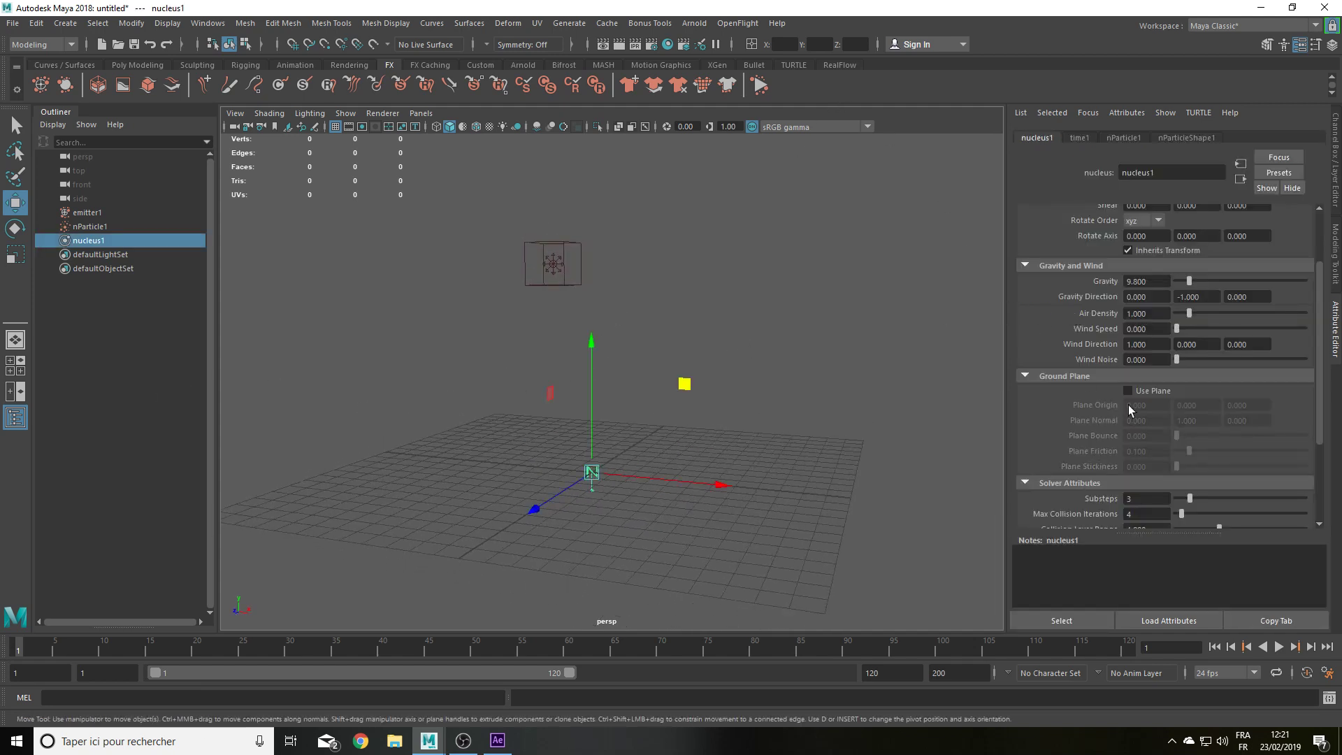
left_click(1142, 396)
left_click_drag(629, 388, 632, 364, "alt")
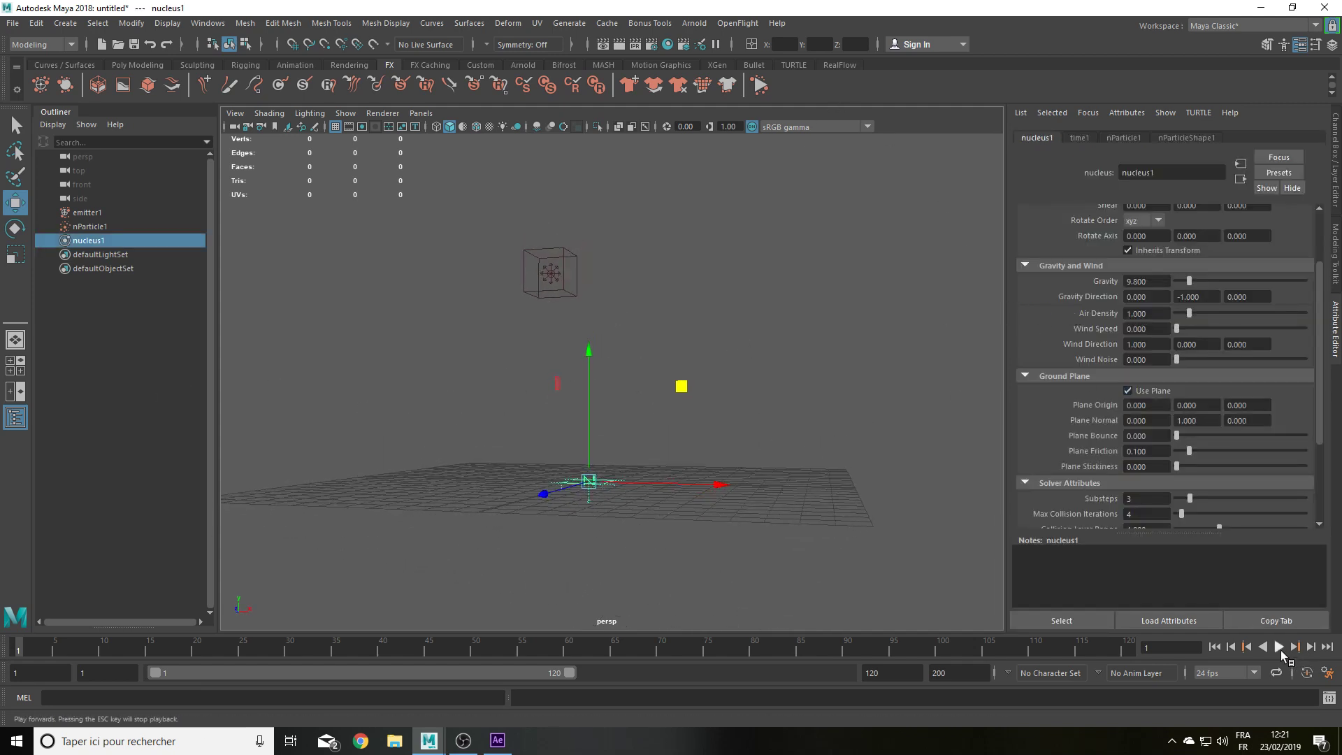
Step: Play the simulation to frame 9 to watch particles land, and reveal nucleus Scale Attributes
left_click(1278, 648)
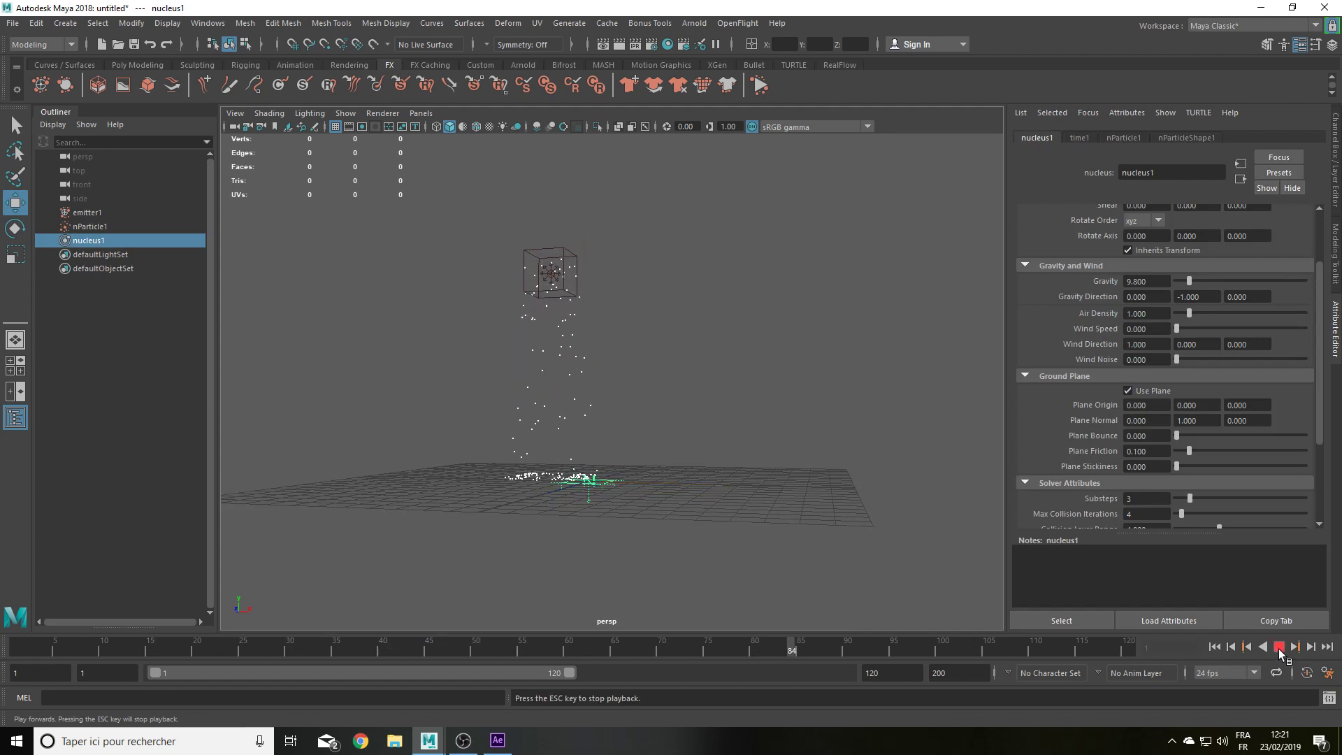
left_click(1278, 649)
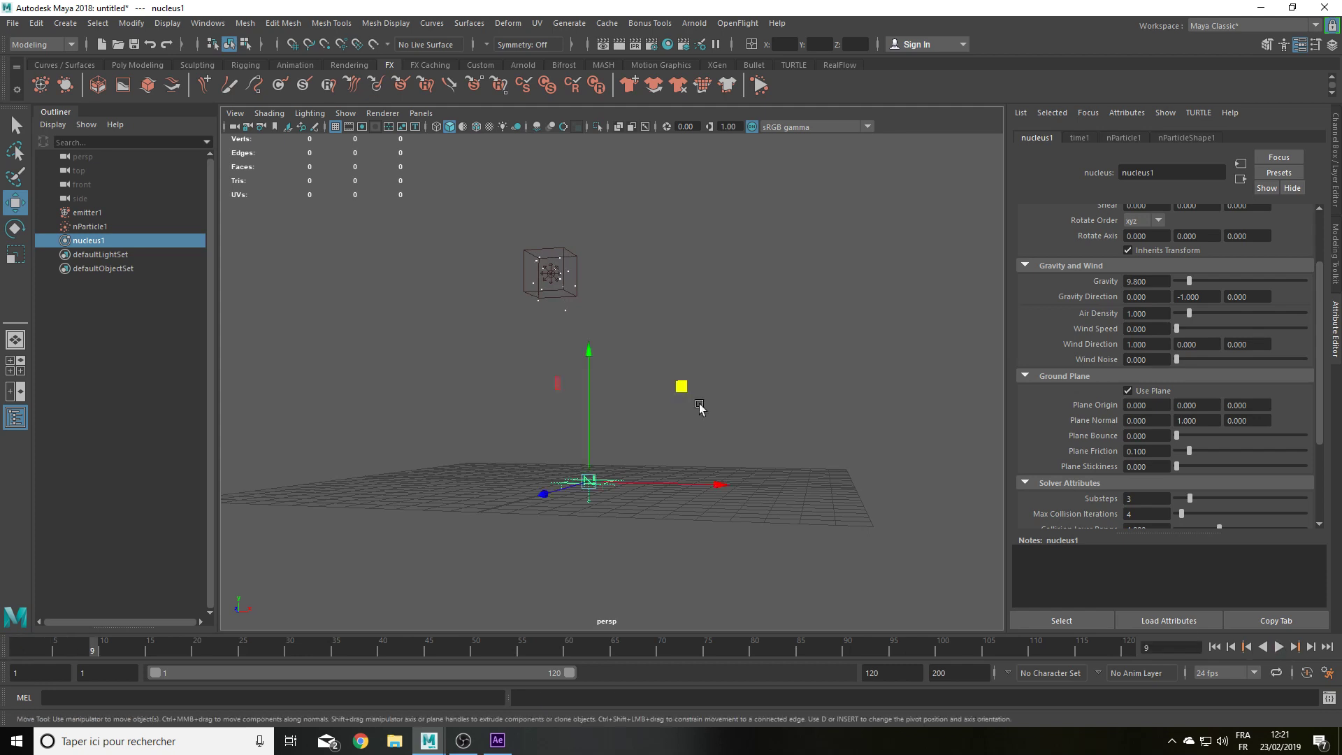
left_click_drag(703, 338, 722, 356, "alt")
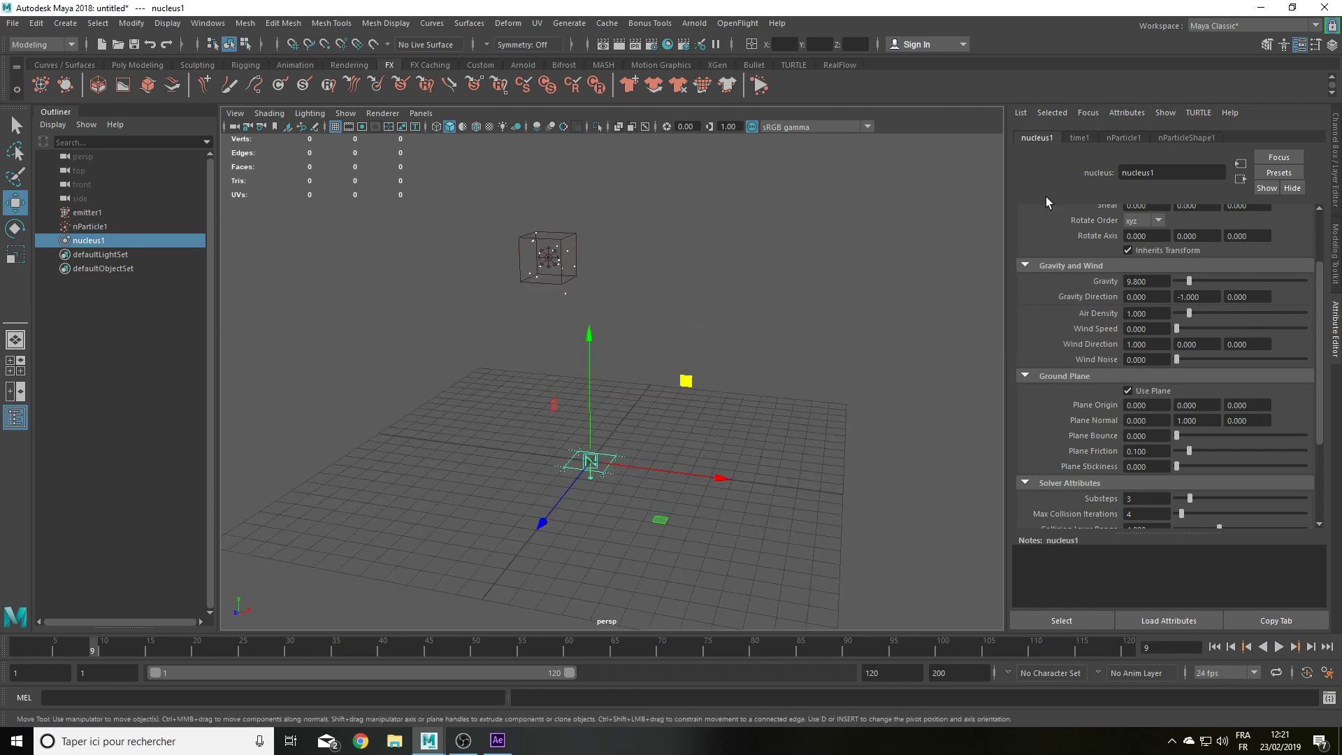
scroll(1116, 296, "down", 3)
scroll(1061, 289, "down", 2)
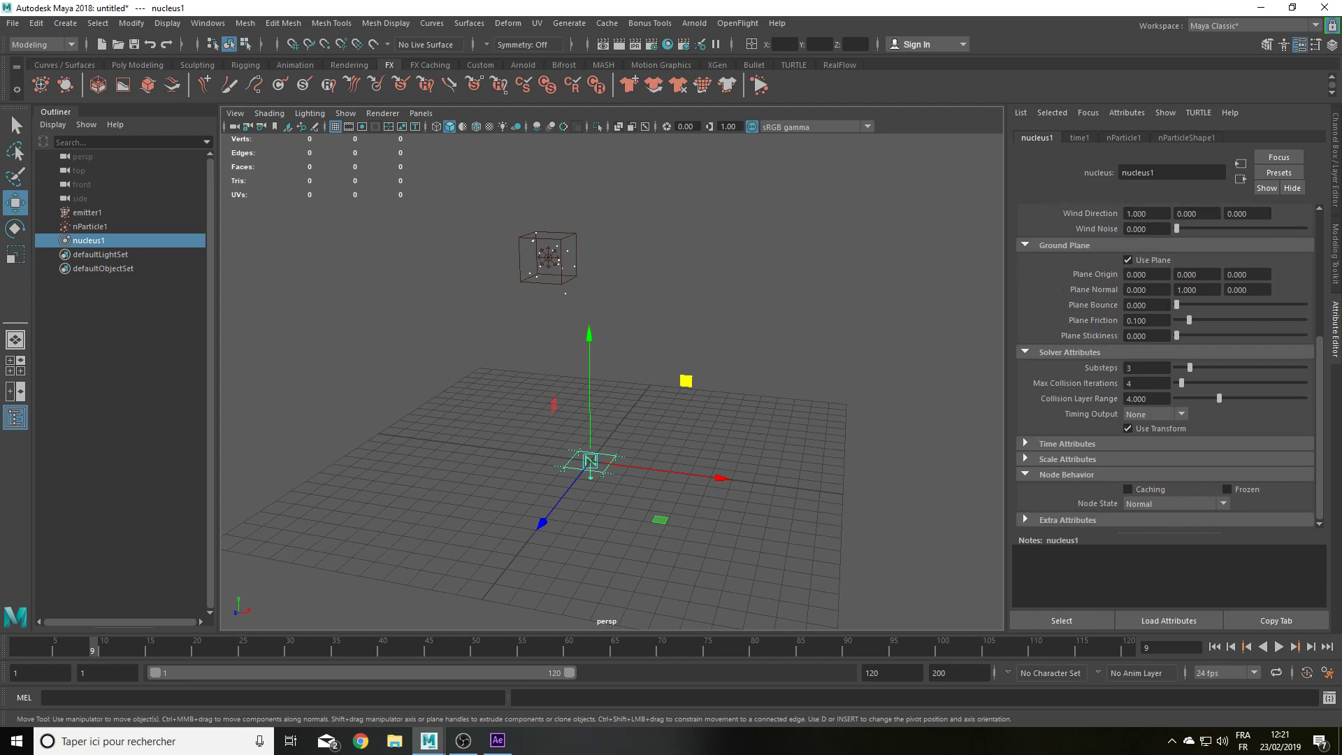
left_click(1050, 460)
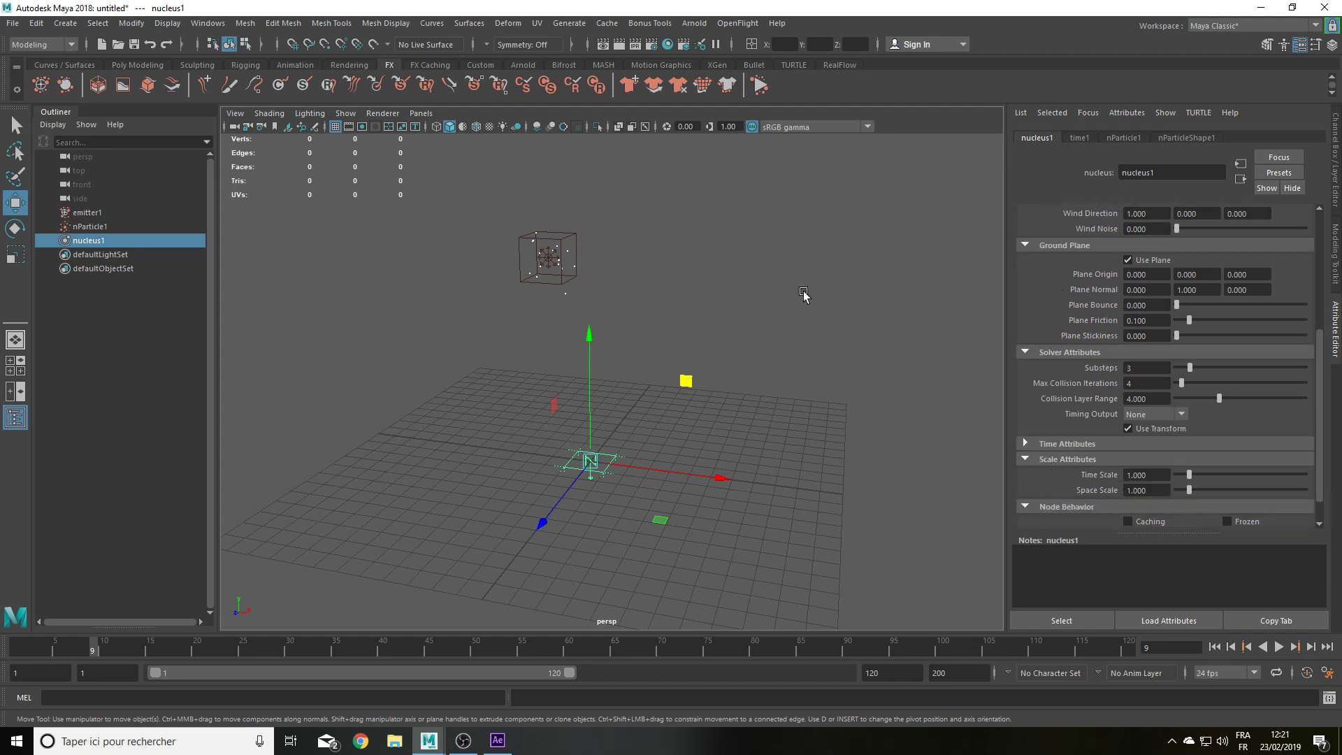
Step: Tilt and pan the view to a steeper top-down angle, then switch to four views
left_click_drag(802, 294, 783, 371, "alt")
mouse_move(501, 467)
left_mouse_down("alt")
mouse_move(570, 464)
mouse_move(599, 374)
mouse_move(605, 390)
left_mouse_up("alt")
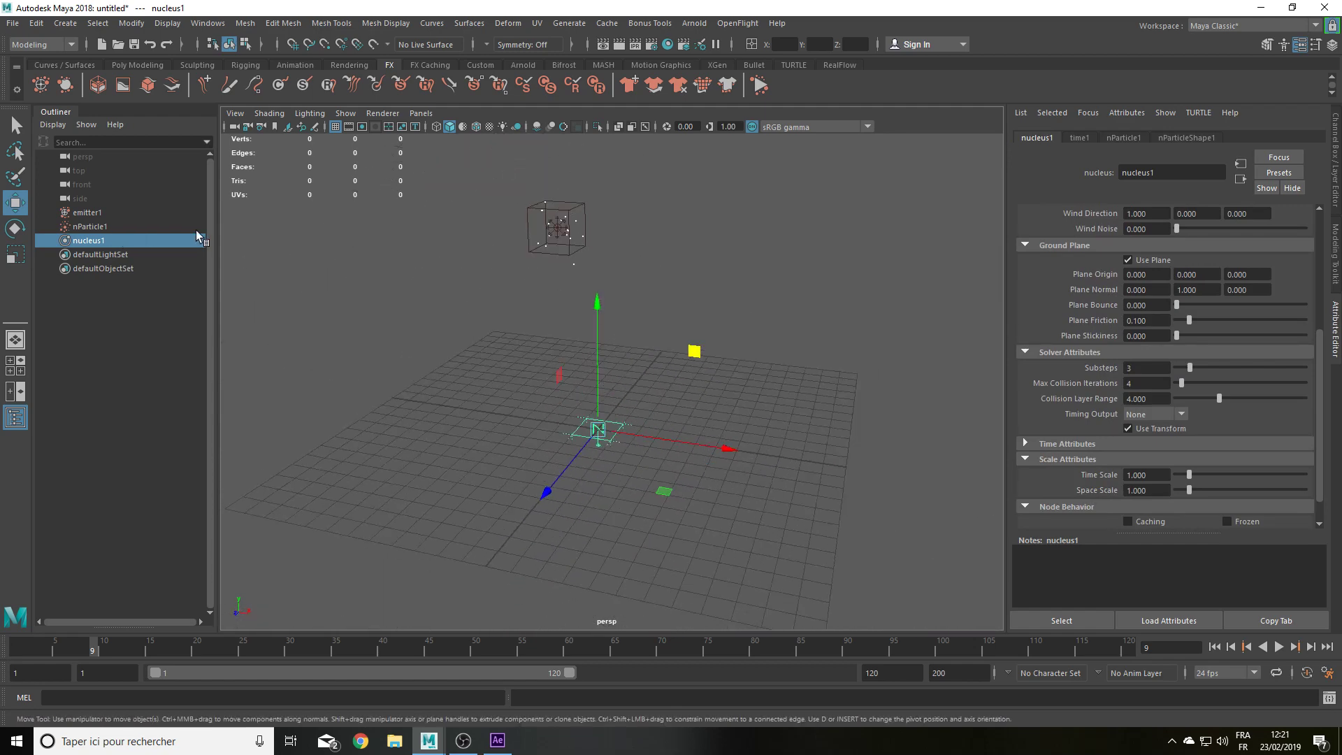
left_click_drag(622, 479, 634, 473, "alt")
mouse_move(633, 426)
left_mouse_down("alt")
mouse_move(639, 399)
mouse_move(614, 396)
mouse_move(616, 423)
left_mouse_up("alt")
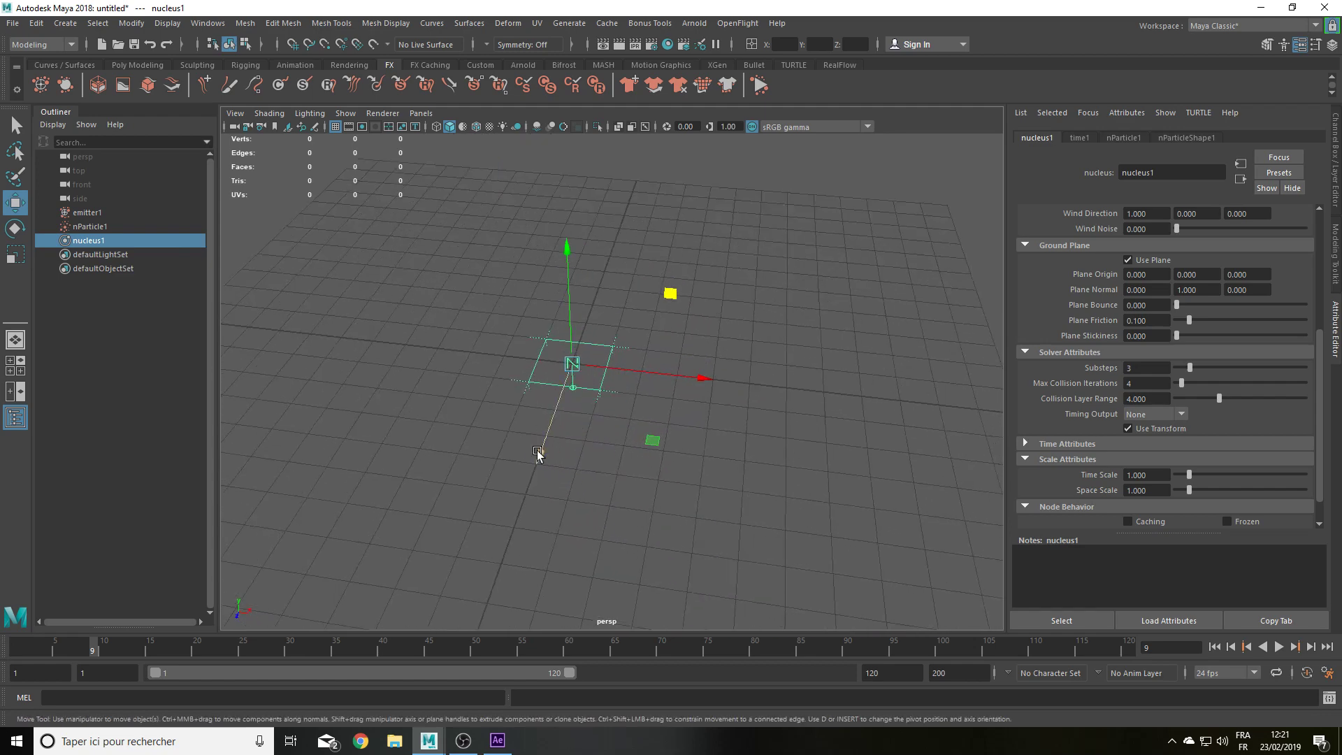
mouse_move(655, 456)
left_mouse_down("alt")
mouse_move(641, 441)
mouse_move(627, 483)
mouse_move(580, 448)
left_mouse_up("alt")
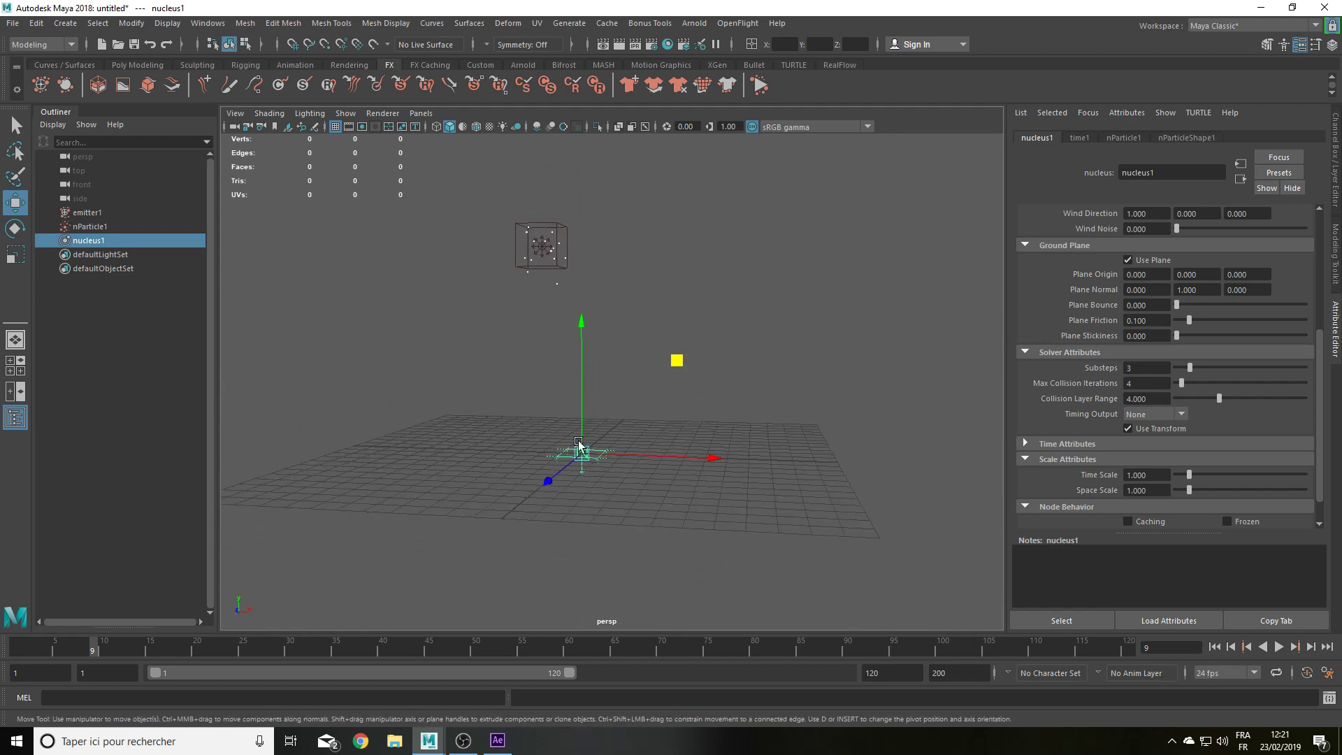
key("space")
key("space")
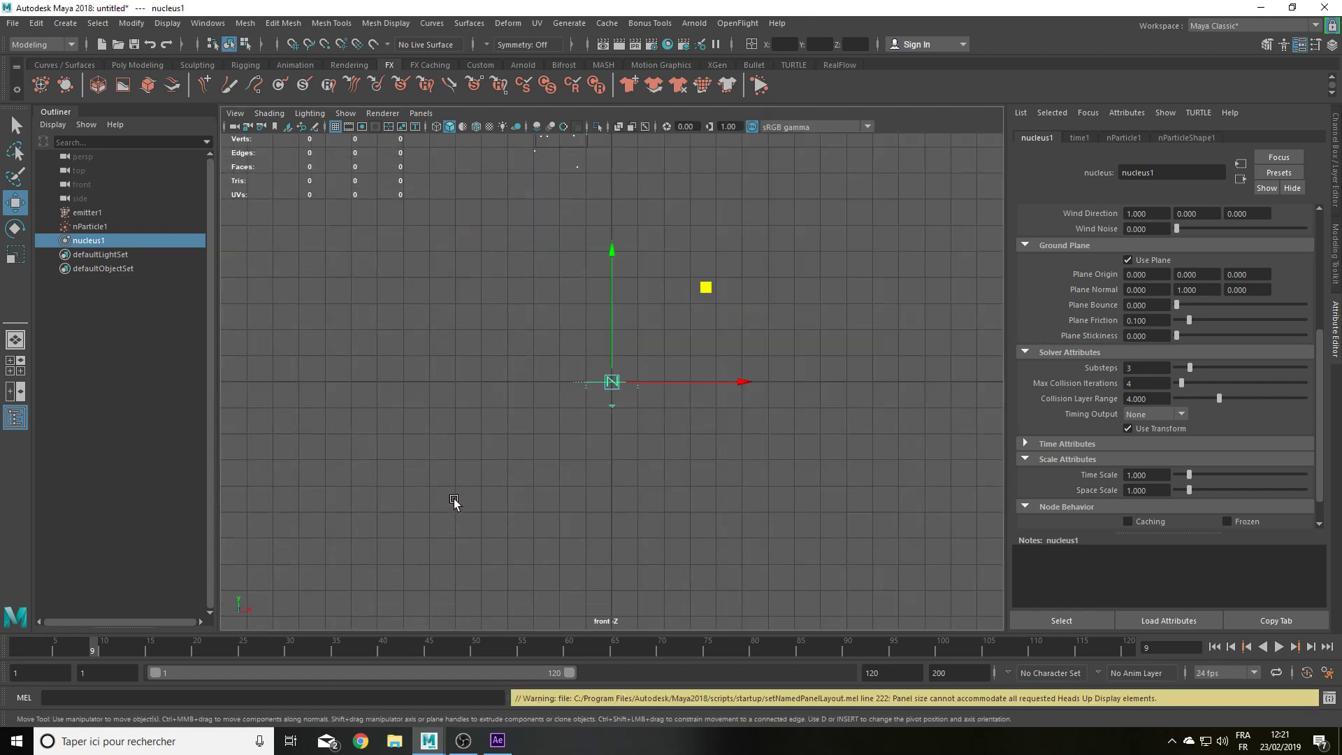
Step: Enlarge the front view and replay the particle simulation from frame 1
mouse_move(602, 303)
middle_mouse_down("alt")
mouse_move(615, 450)
mouse_move(716, 448)
middle_mouse_up("alt")
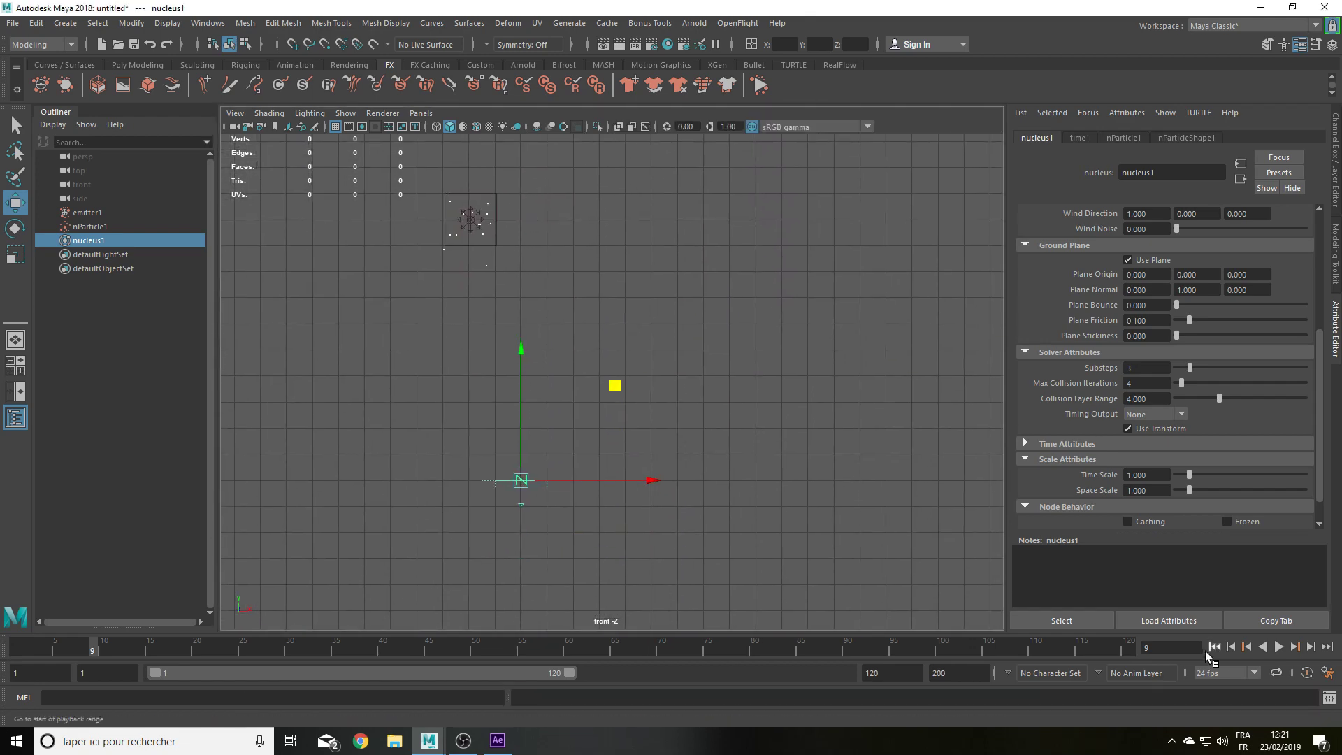
left_click(1215, 648)
left_click(1279, 648)
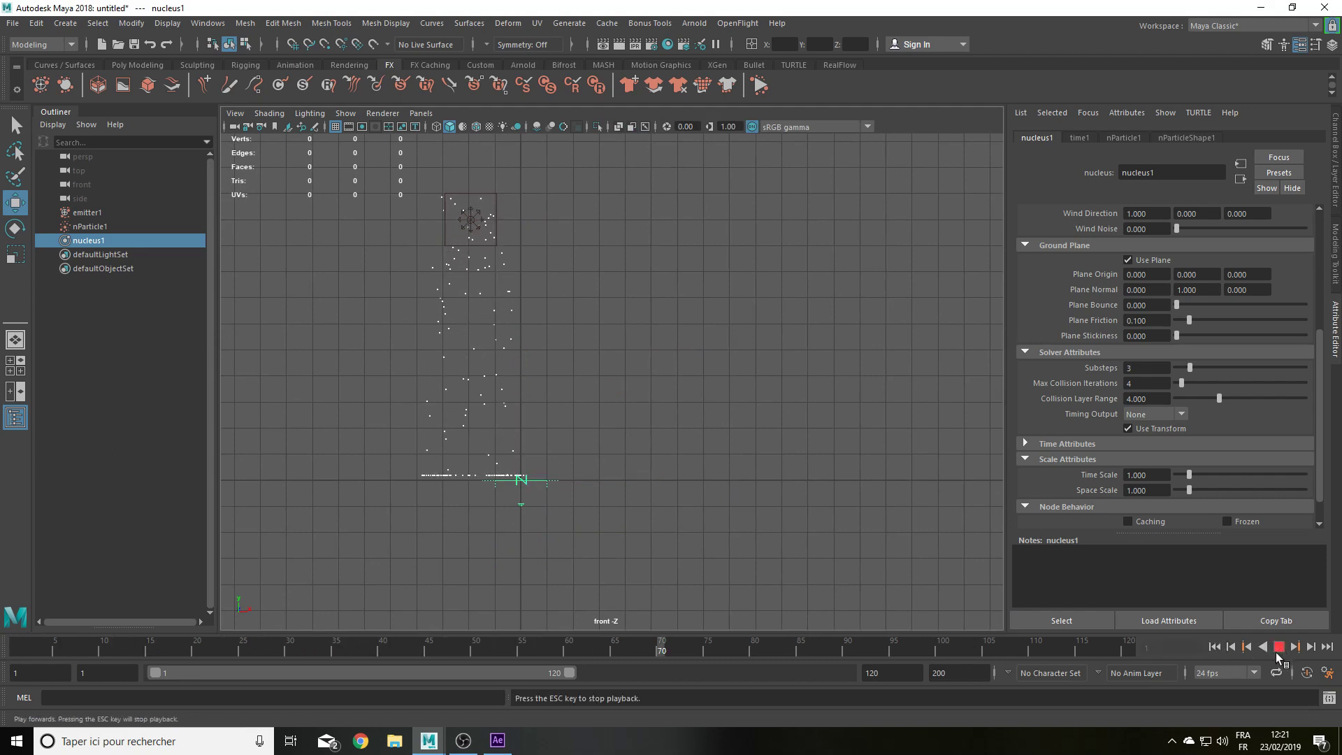
left_click(1279, 647)
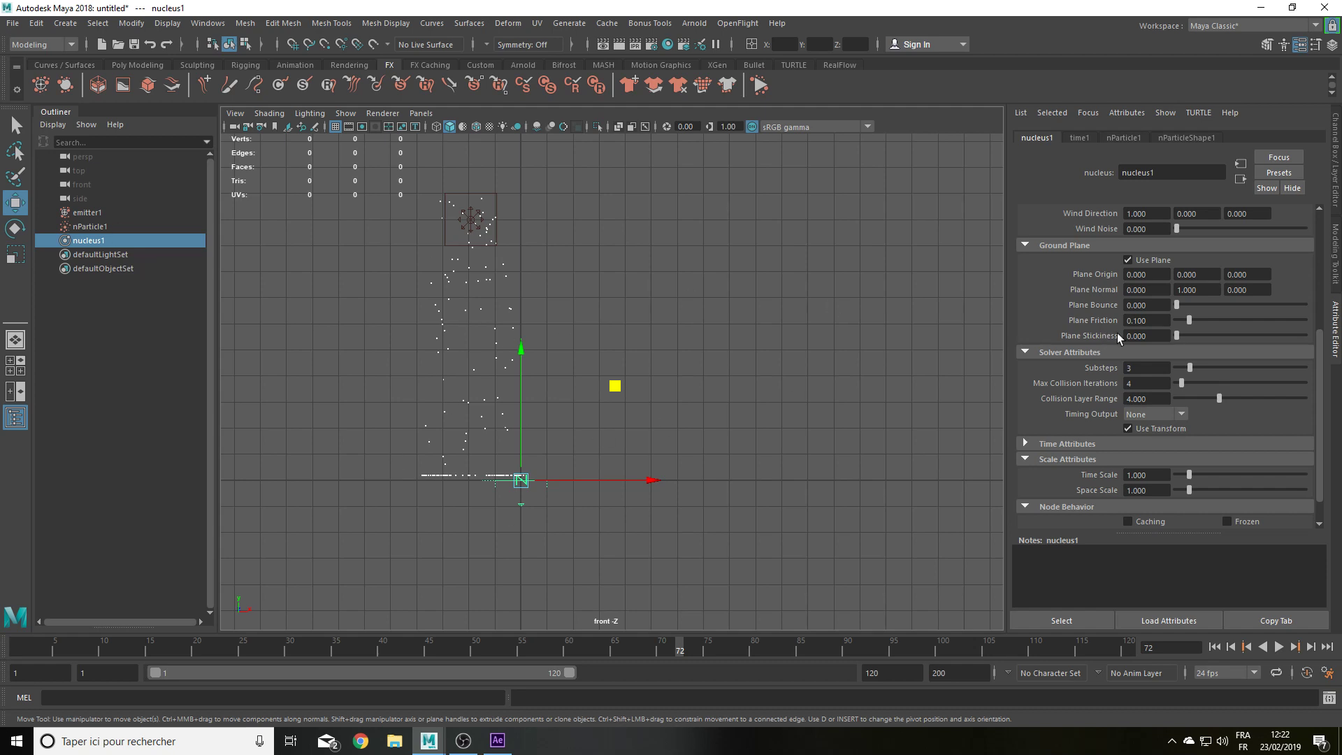
Step: Set nucleus1 Space Scale to 0.1 and replay the simulation from the start
left_click(1150, 490)
type("0.1")
key("Return")
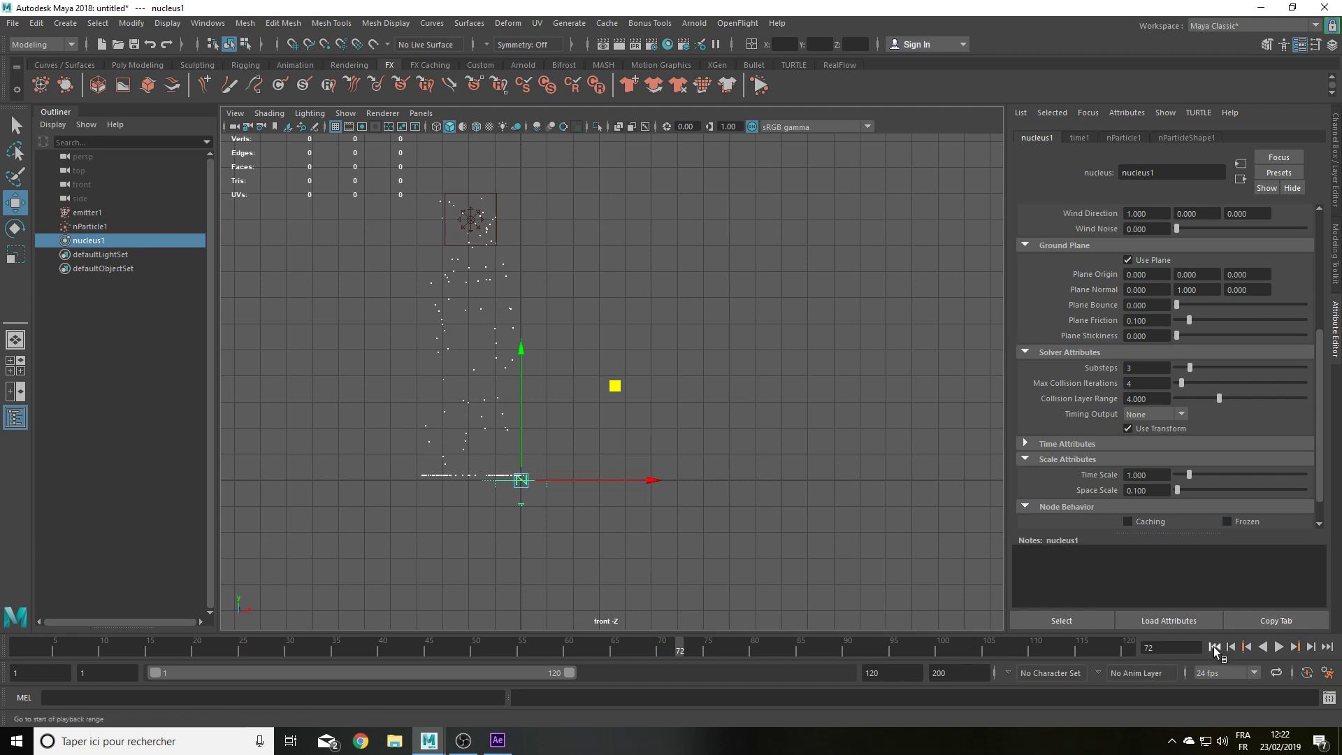
left_click(1214, 647)
left_click(1279, 647)
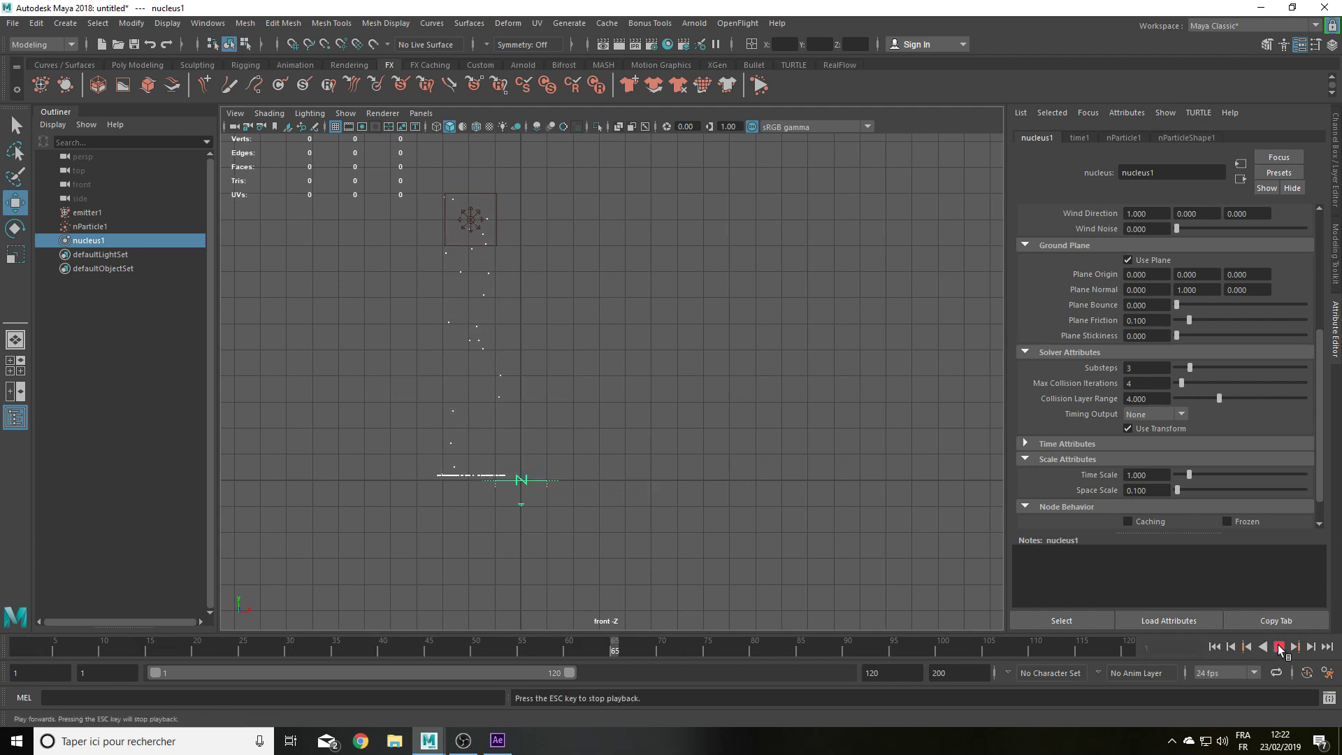
key("space")
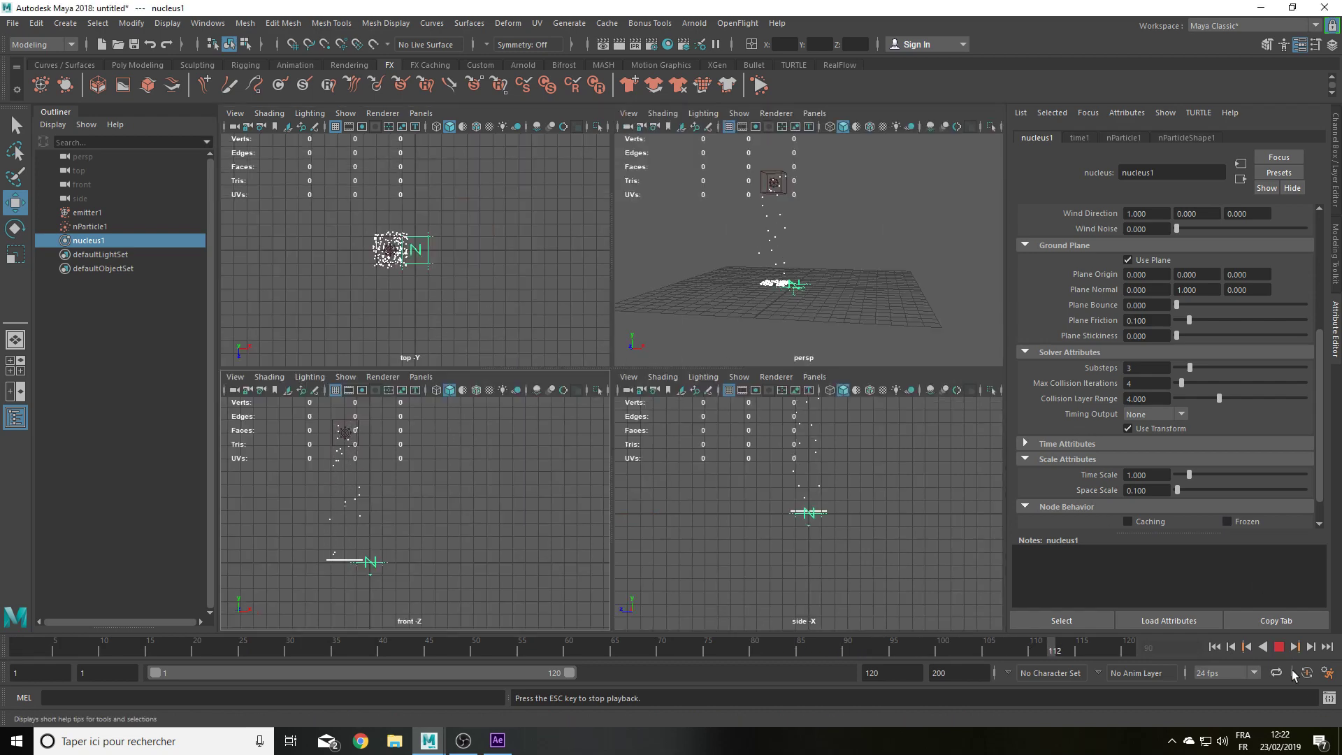
left_click(1280, 649)
Step: Maximize the perspective view and orbit around the scene
key("space")
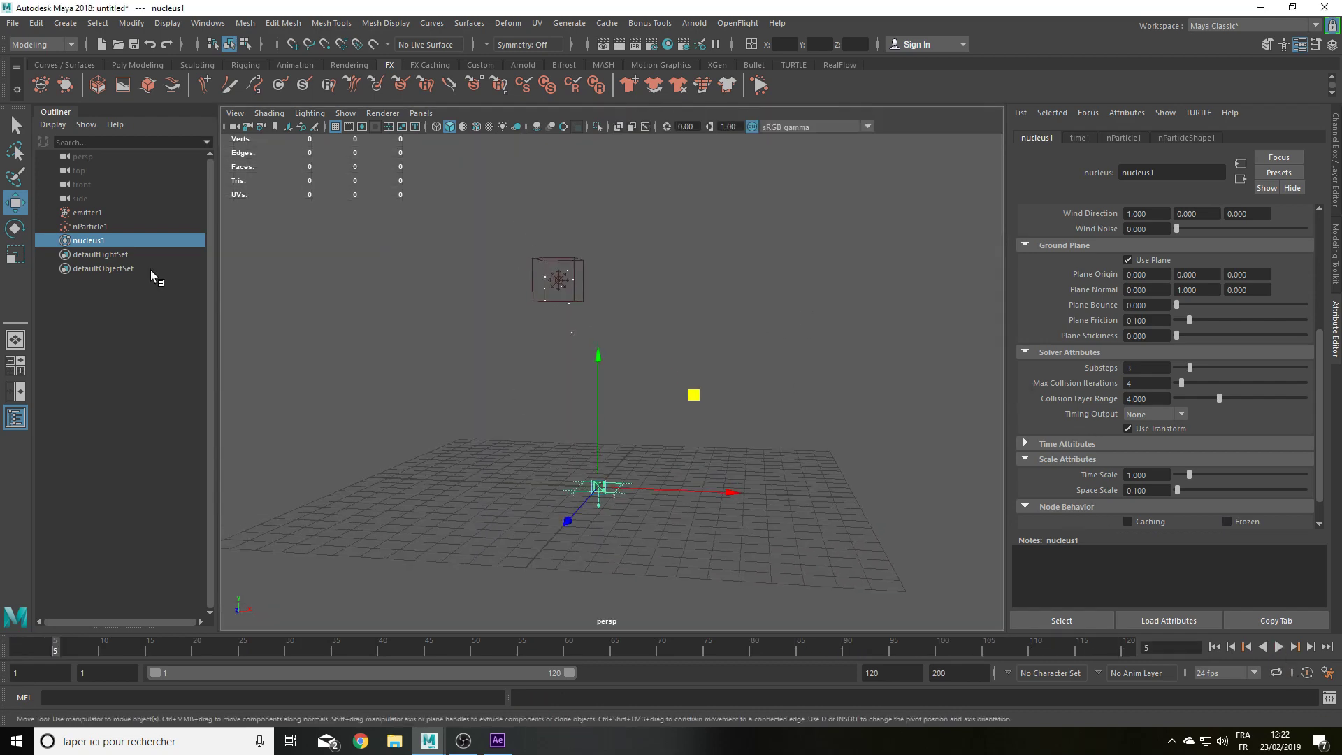
scroll(1154, 414, "up", 2)
scroll(1165, 426, "up", 3)
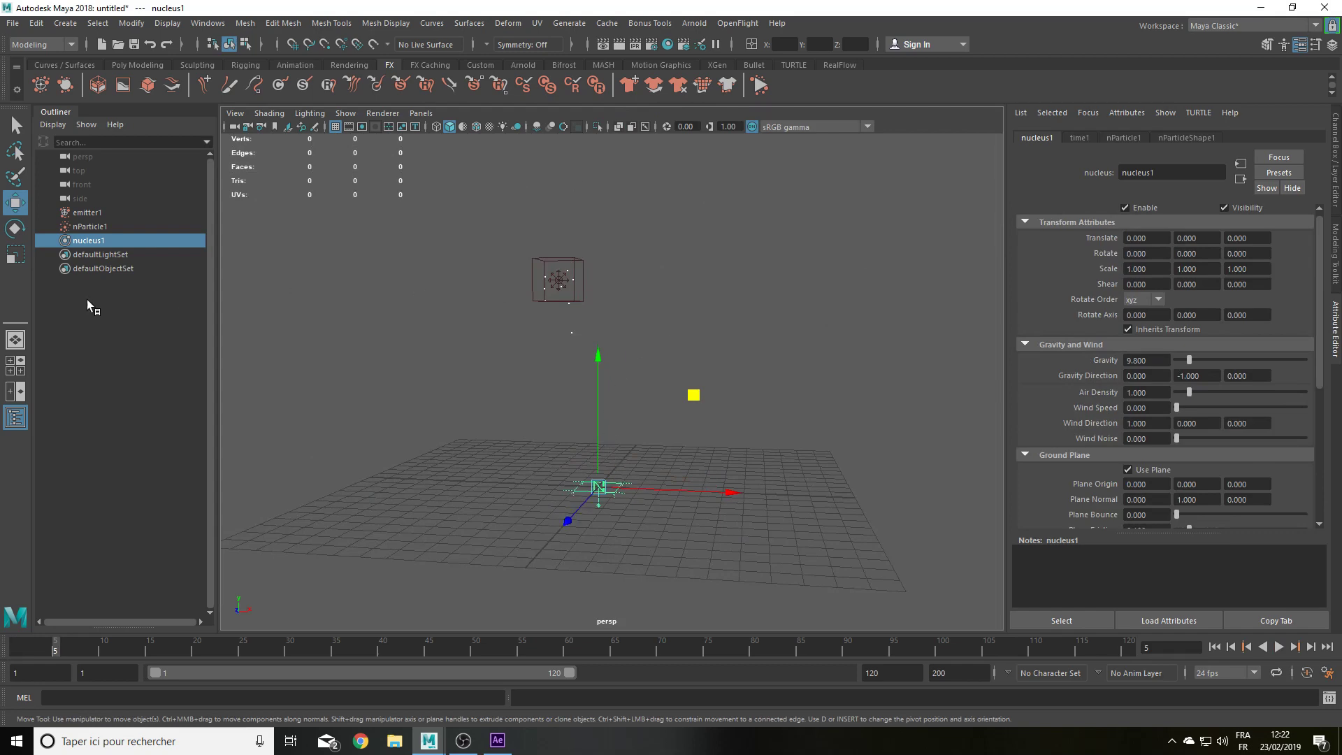
mouse_move(590, 309)
left_mouse_down("alt")
mouse_move(644, 351)
mouse_move(590, 329)
left_mouse_up("alt")
Step: Set nParticle1's Particle Render Type to Spheres in its Shading settings
left_click(103, 228)
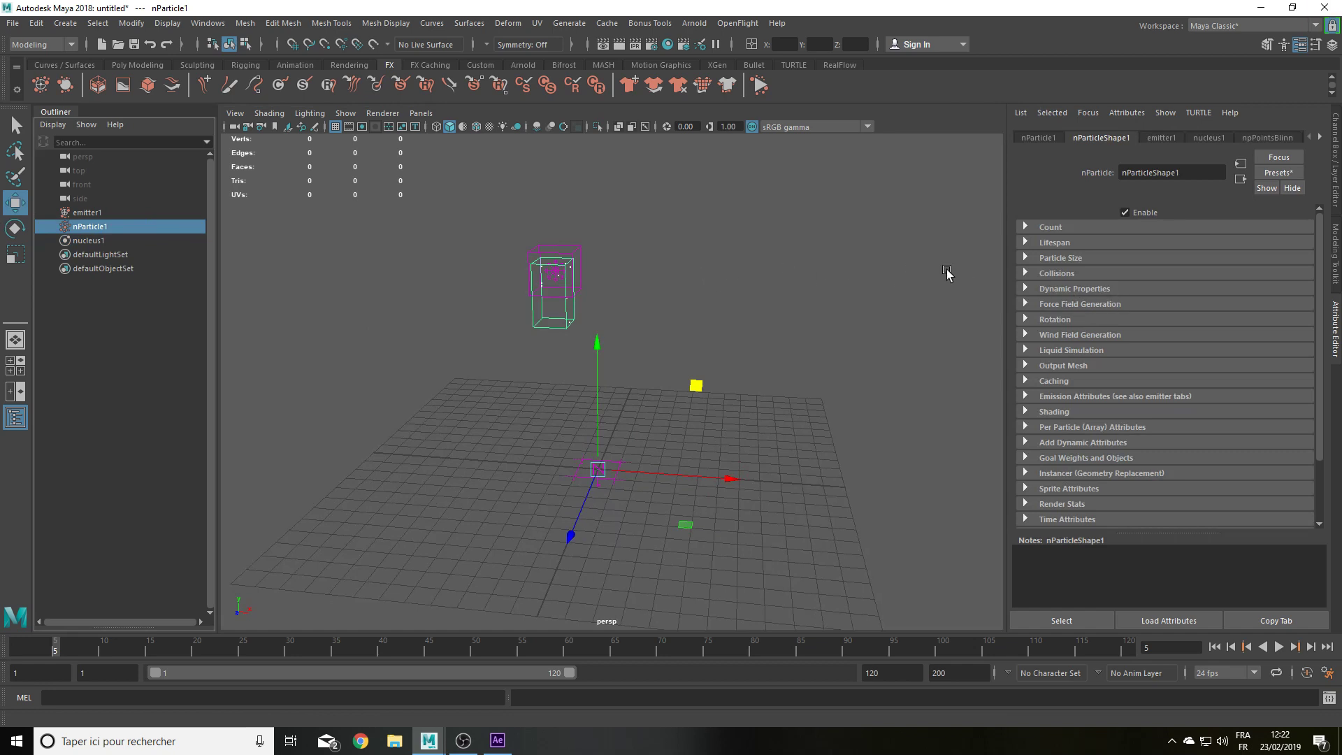
mouse_move(723, 401)
left_mouse_down("alt")
mouse_move(722, 333)
mouse_move(530, 345)
mouse_move(678, 426)
mouse_move(551, 332)
left_mouse_up("alt")
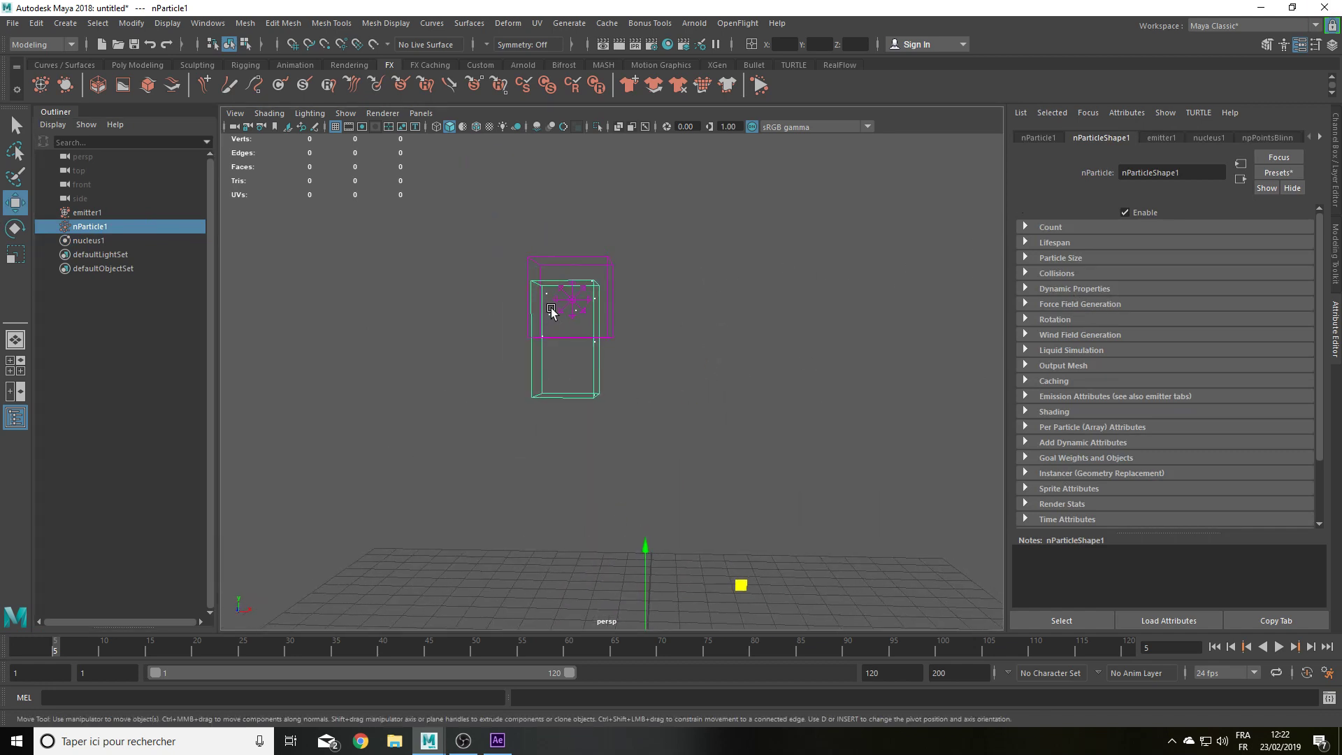
mouse_move(815, 480)
left_mouse_down("alt")
mouse_move(764, 387)
mouse_move(563, 330)
left_mouse_up("alt")
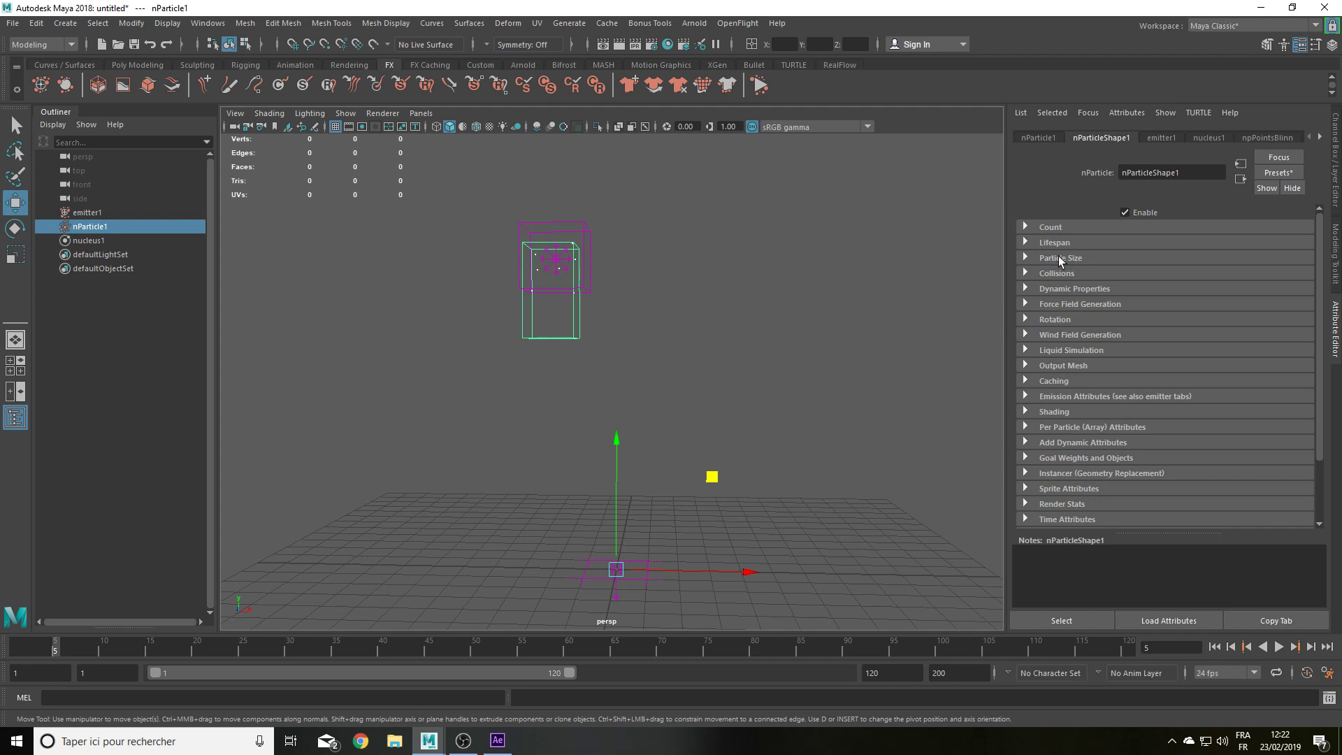
left_click(1100, 413)
left_click(1174, 424)
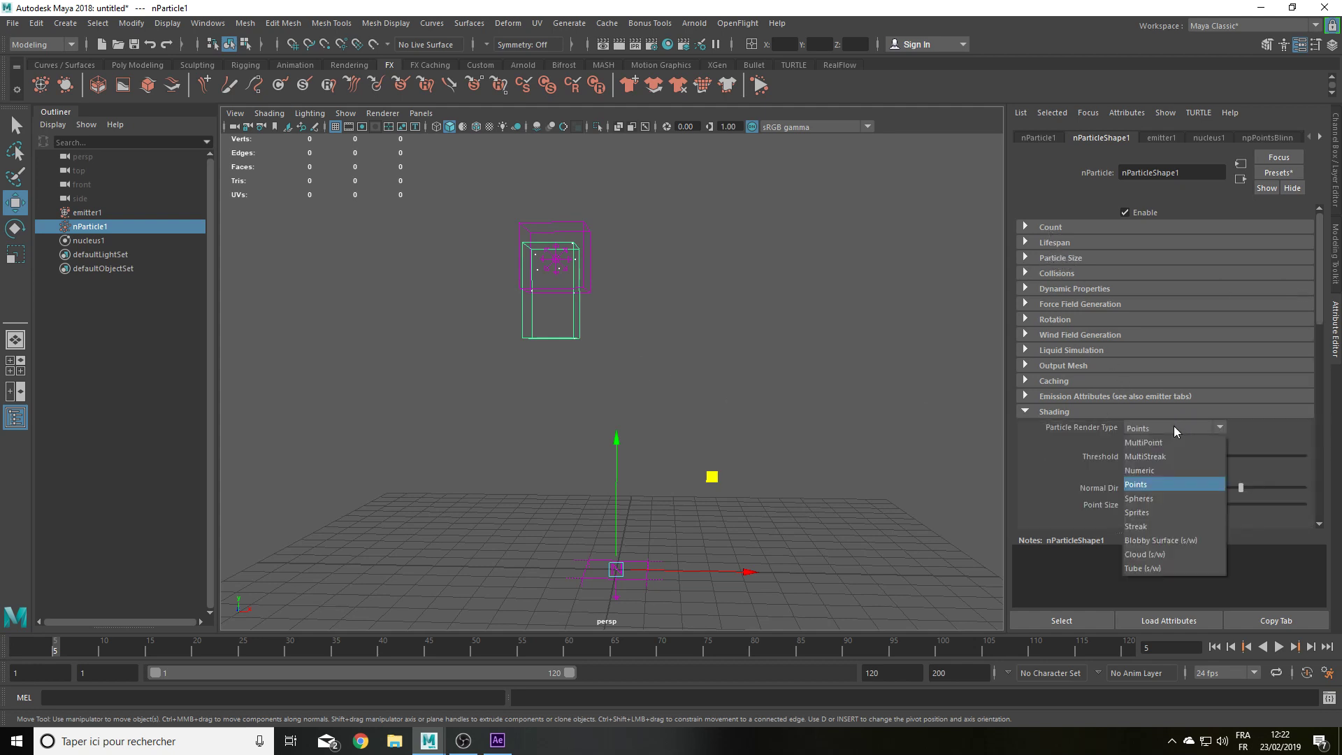
left_click(1173, 426)
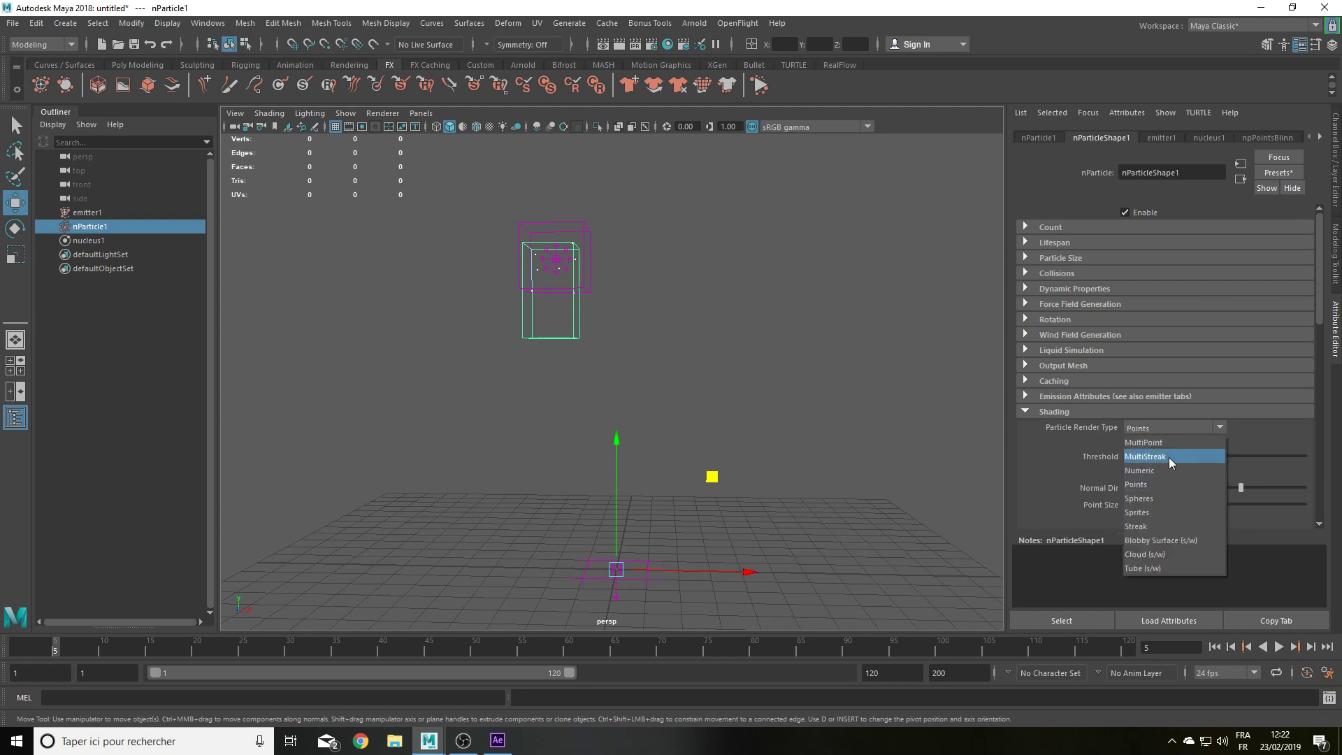
left_click(1169, 487)
scroll(1047, 451, "down", 3)
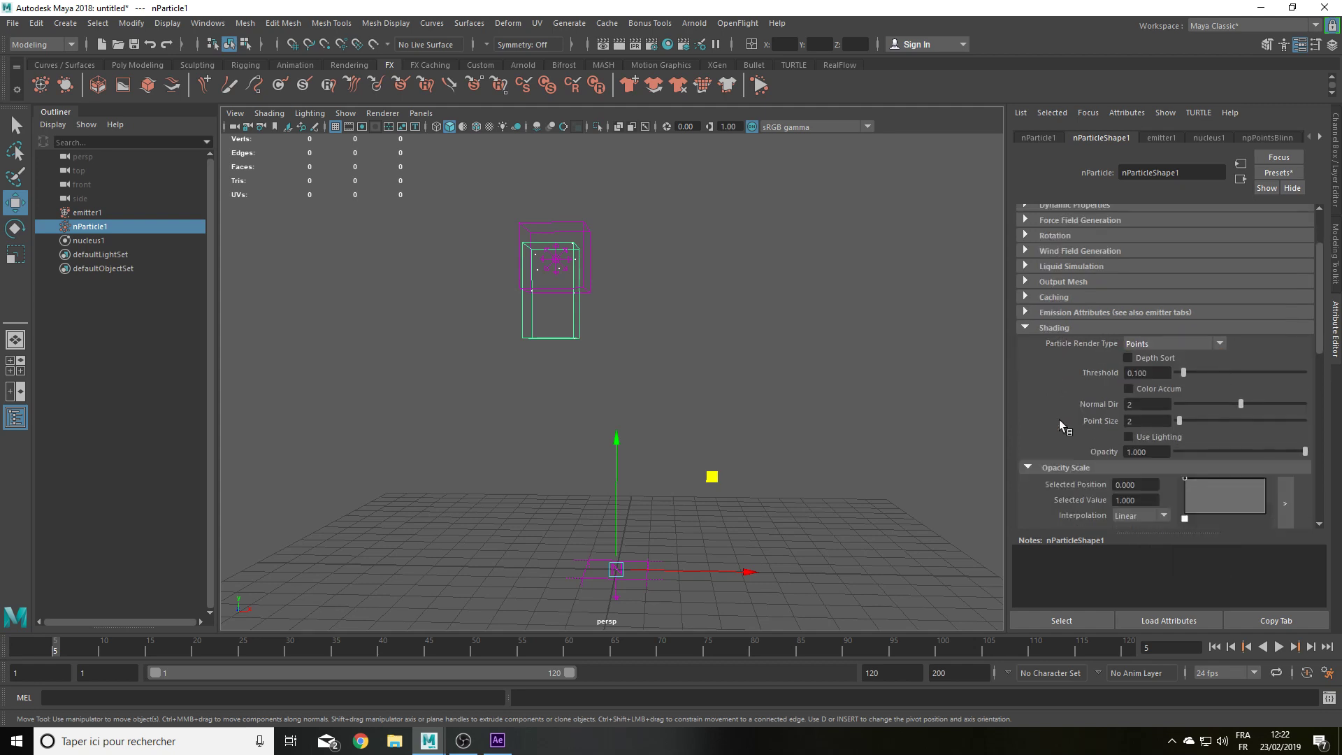
left_click(1164, 343)
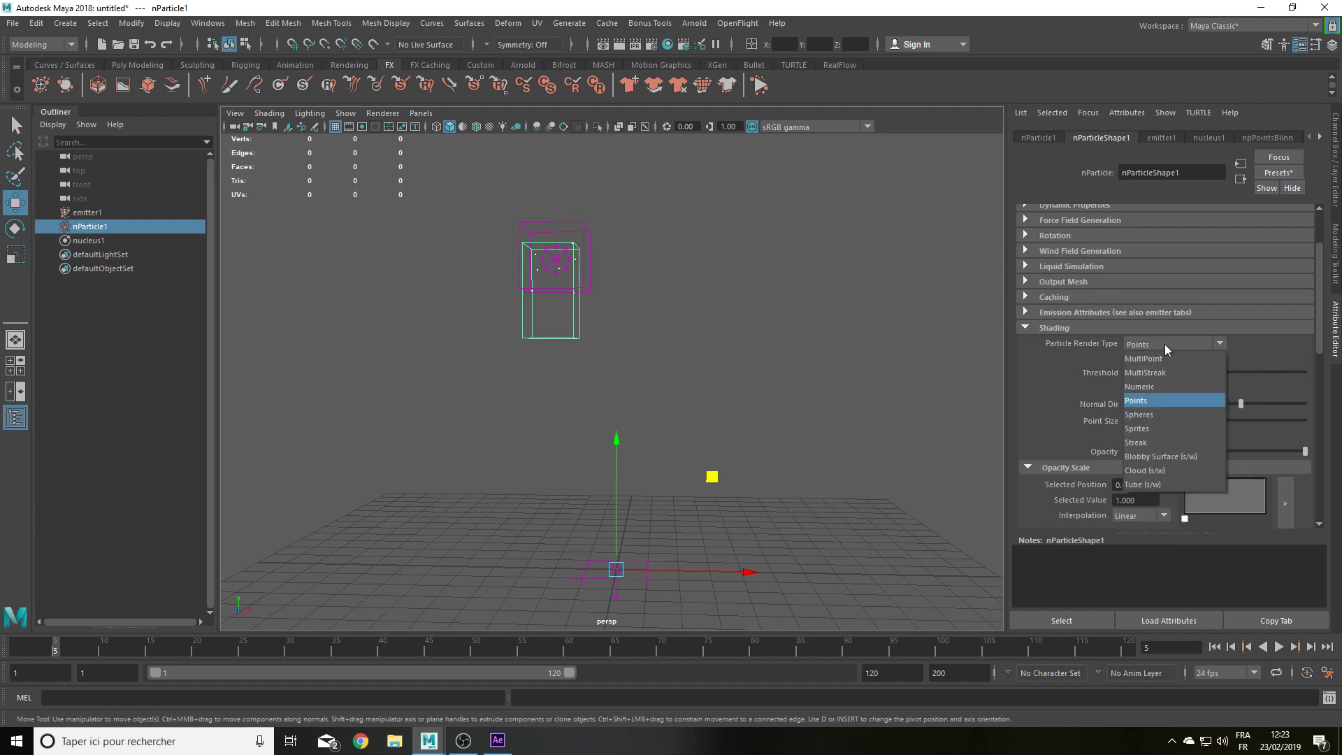
left_click(1138, 414)
Step: Replay the simulation from frame 1 and orbit around the pile of white spheres
mouse_move(834, 451)
left_mouse_down("alt")
mouse_move(714, 408)
mouse_move(786, 485)
left_mouse_up("alt")
left_click(1245, 648)
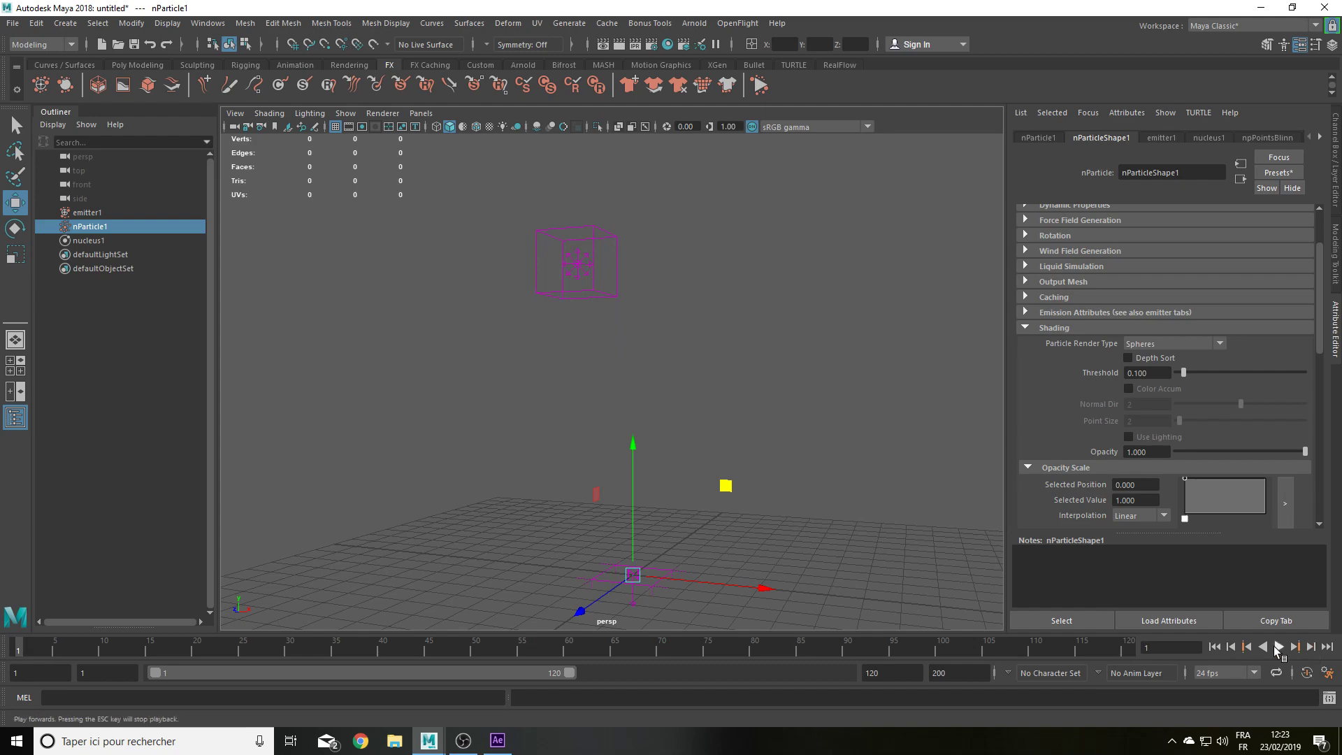
left_click(1278, 647)
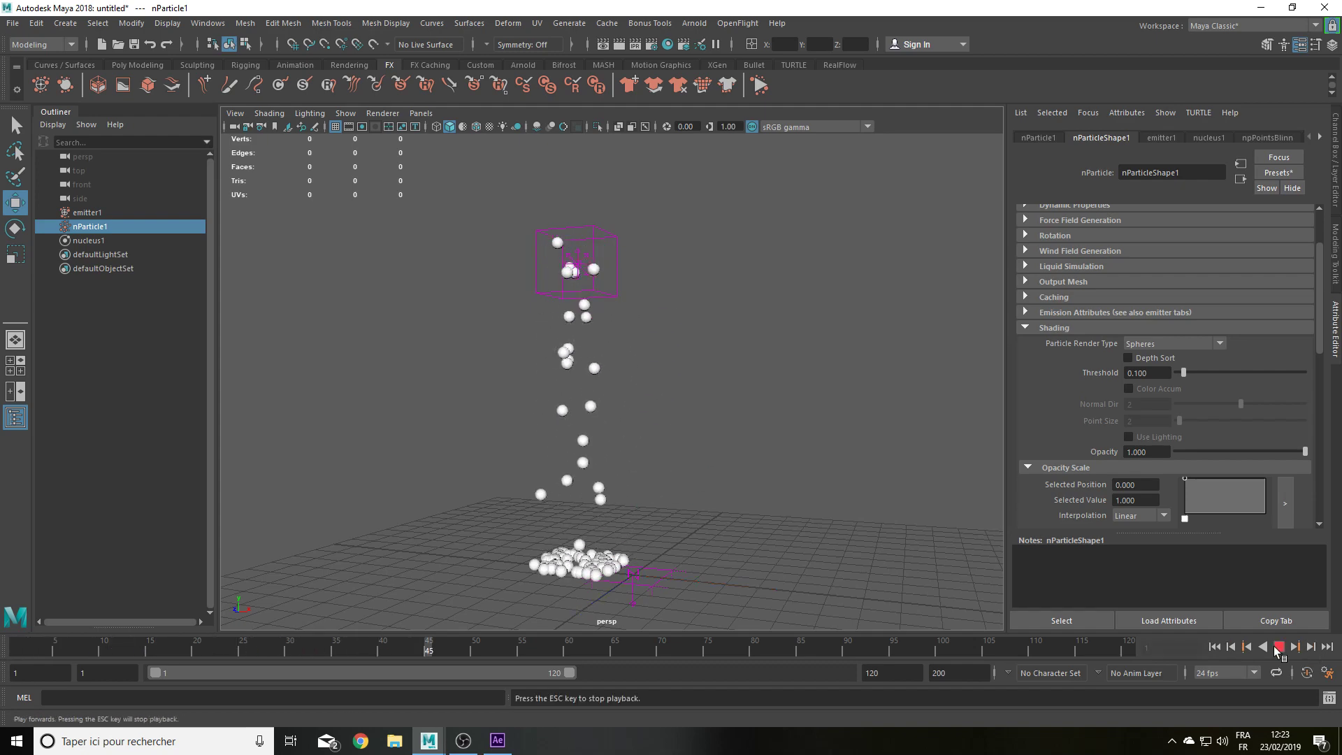
left_click(1278, 648)
mouse_move(825, 428)
left_mouse_down("alt")
mouse_move(815, 483)
mouse_move(853, 409)
left_mouse_up("alt")
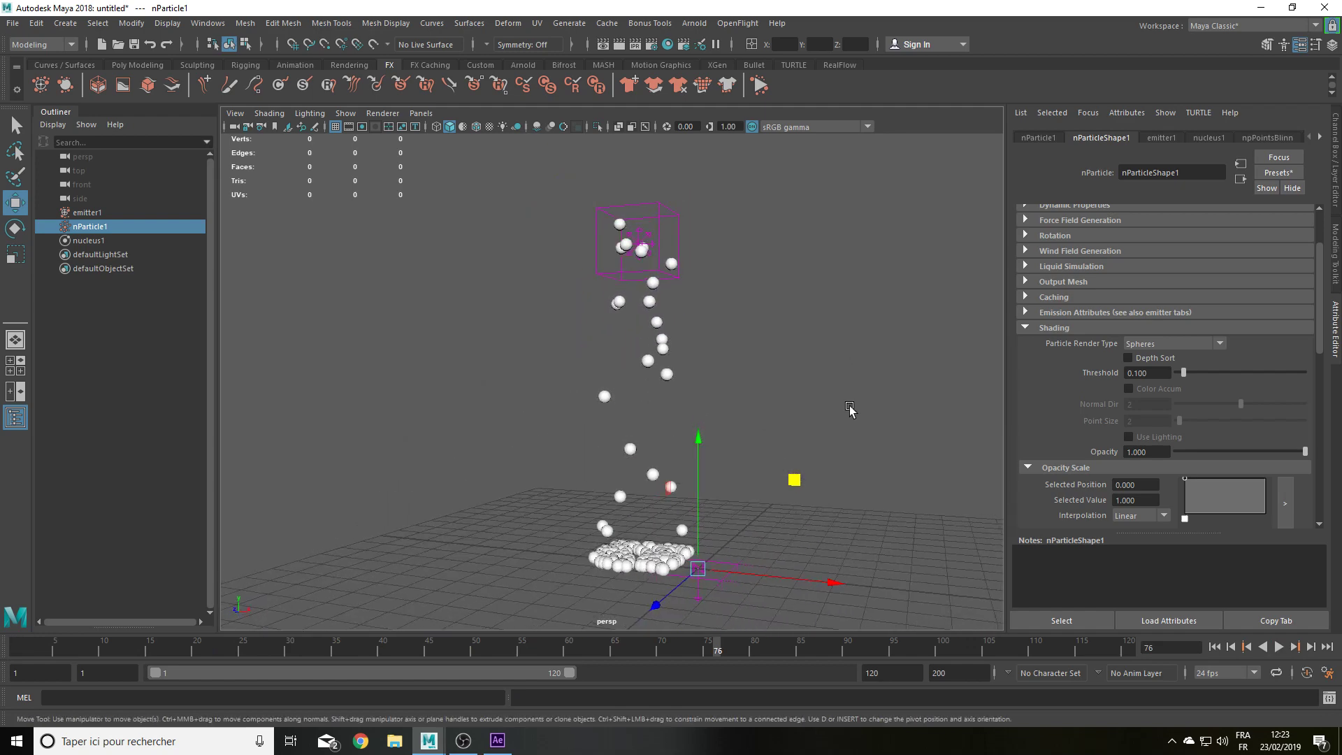
left_click_drag(603, 529, 650, 425, "alt")
left_click_drag(739, 431, 940, 446, "alt")
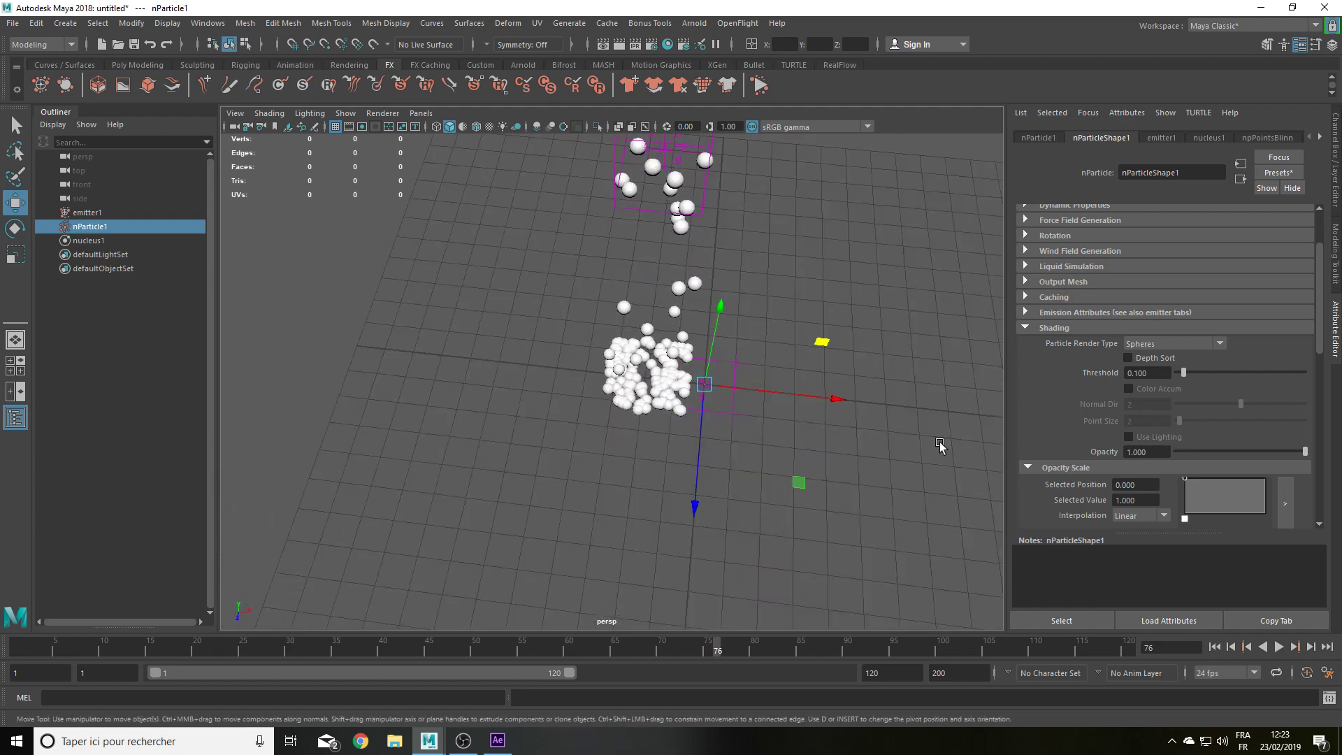
mouse_move(816, 554)
left_mouse_down("alt")
mouse_move(816, 489)
mouse_move(683, 533)
mouse_move(678, 450)
left_mouse_up("alt")
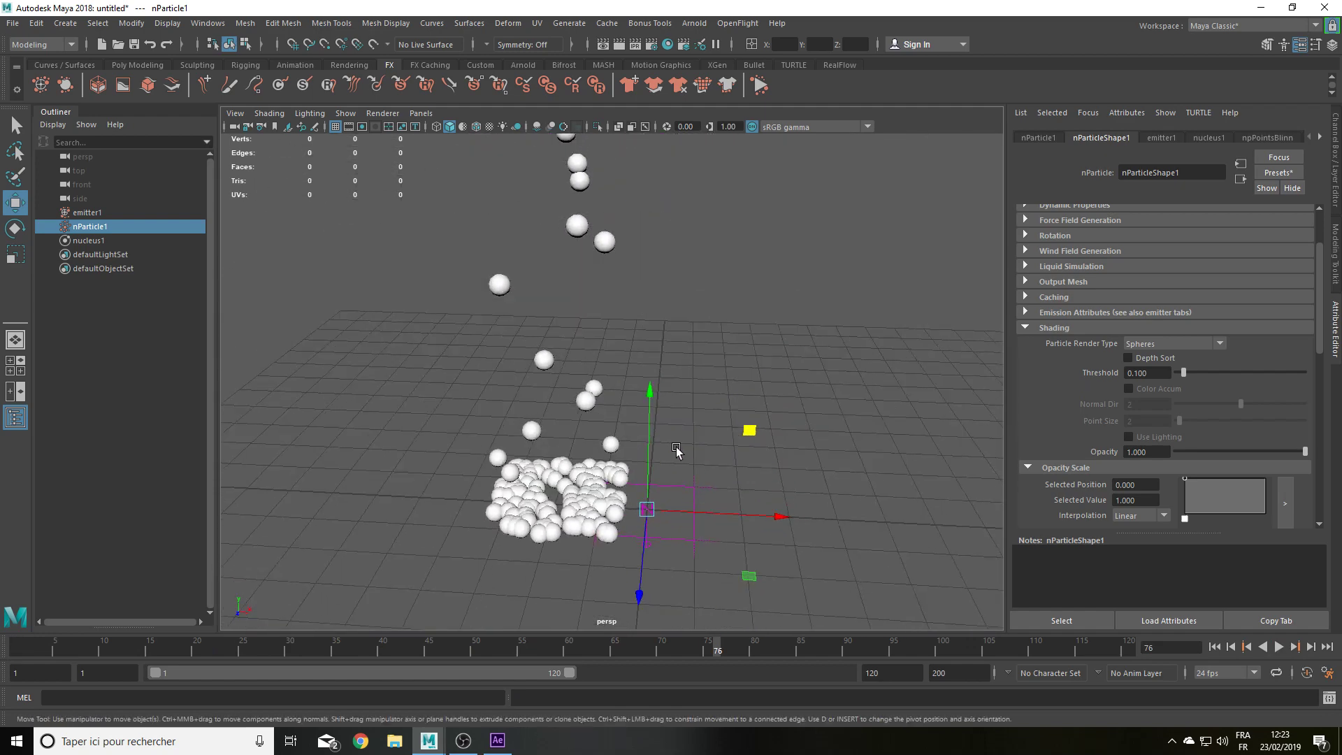
left_click(1214, 646)
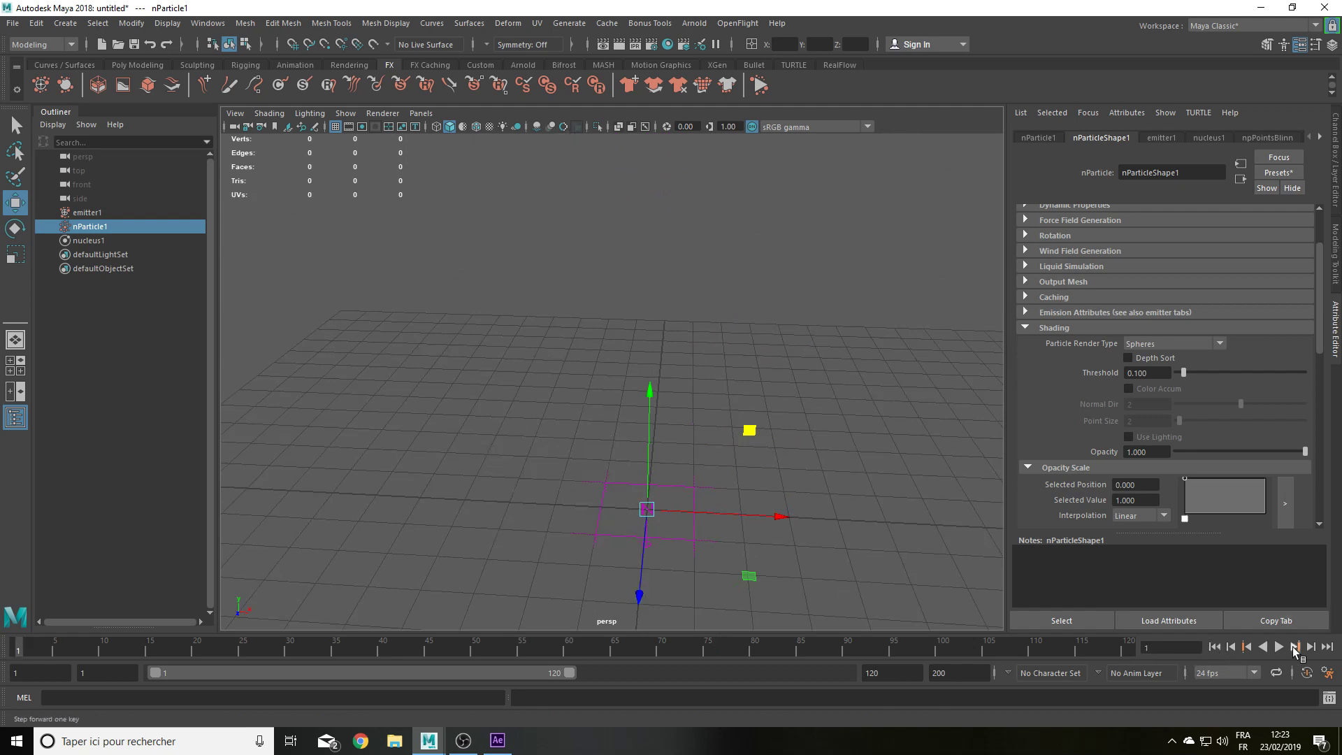
left_click(1280, 648)
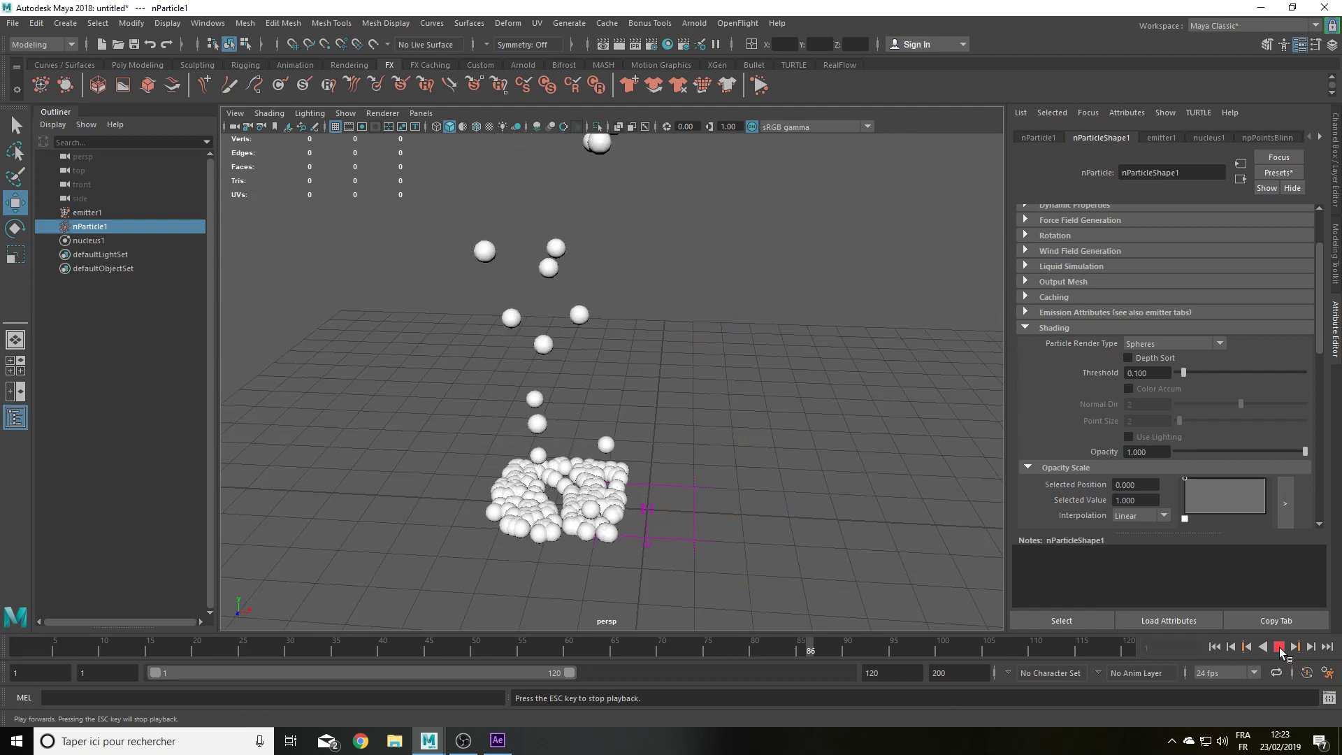
left_click(1279, 647)
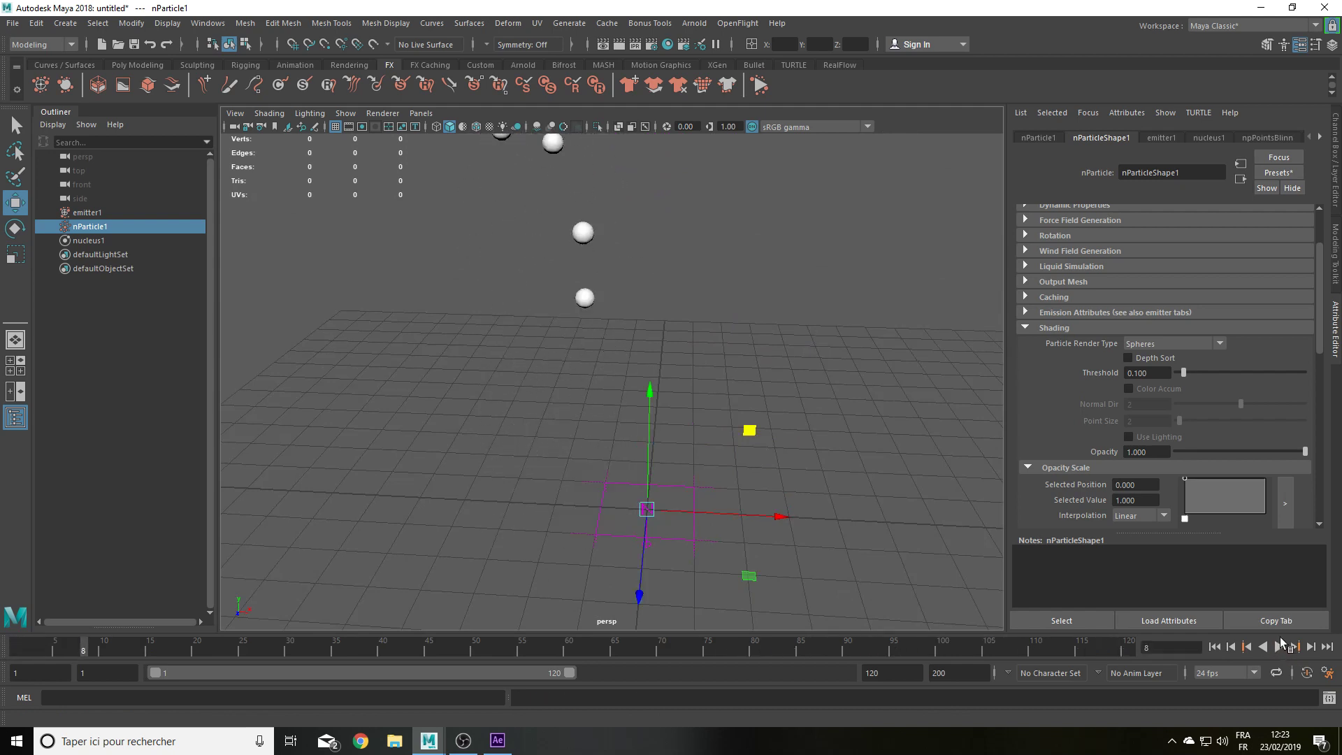
scroll(1126, 421, "up", 2)
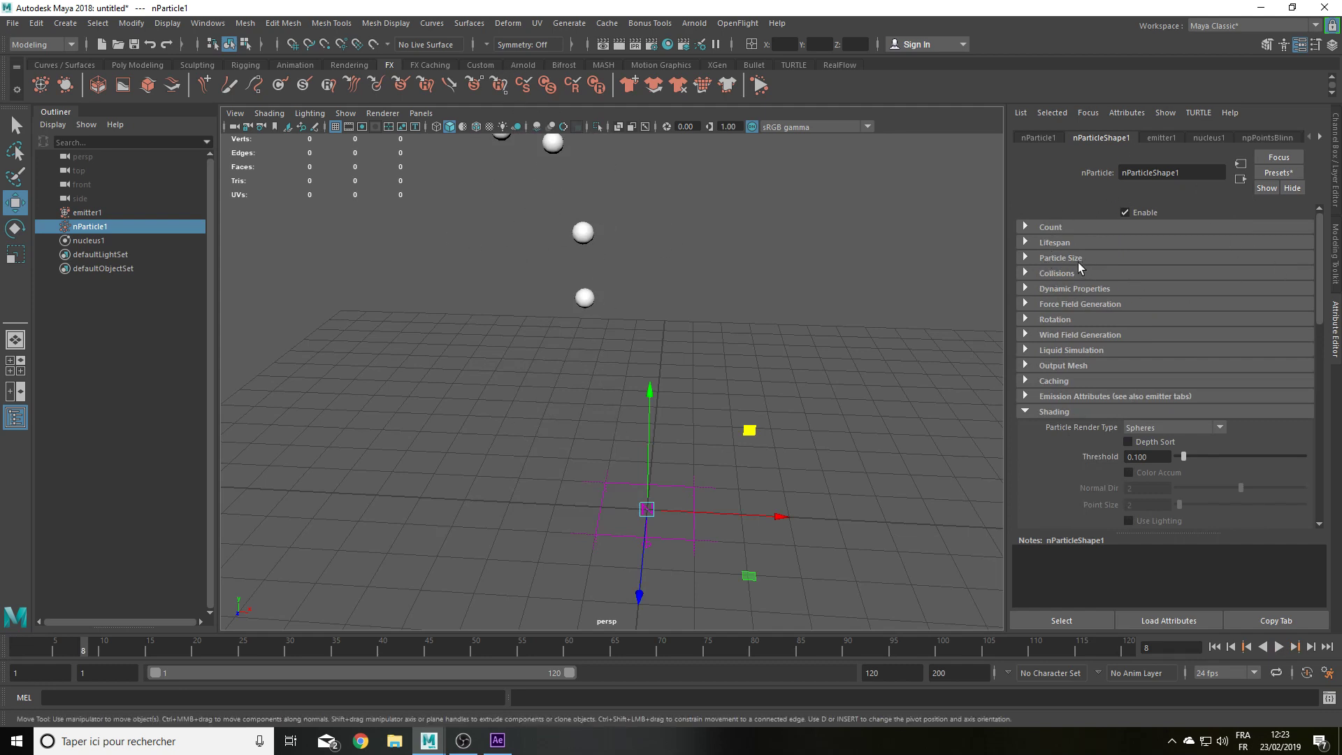
Step: Turn on Self Collide for nParticleShape1 and replay to see the spheres spread out
left_click(1026, 274)
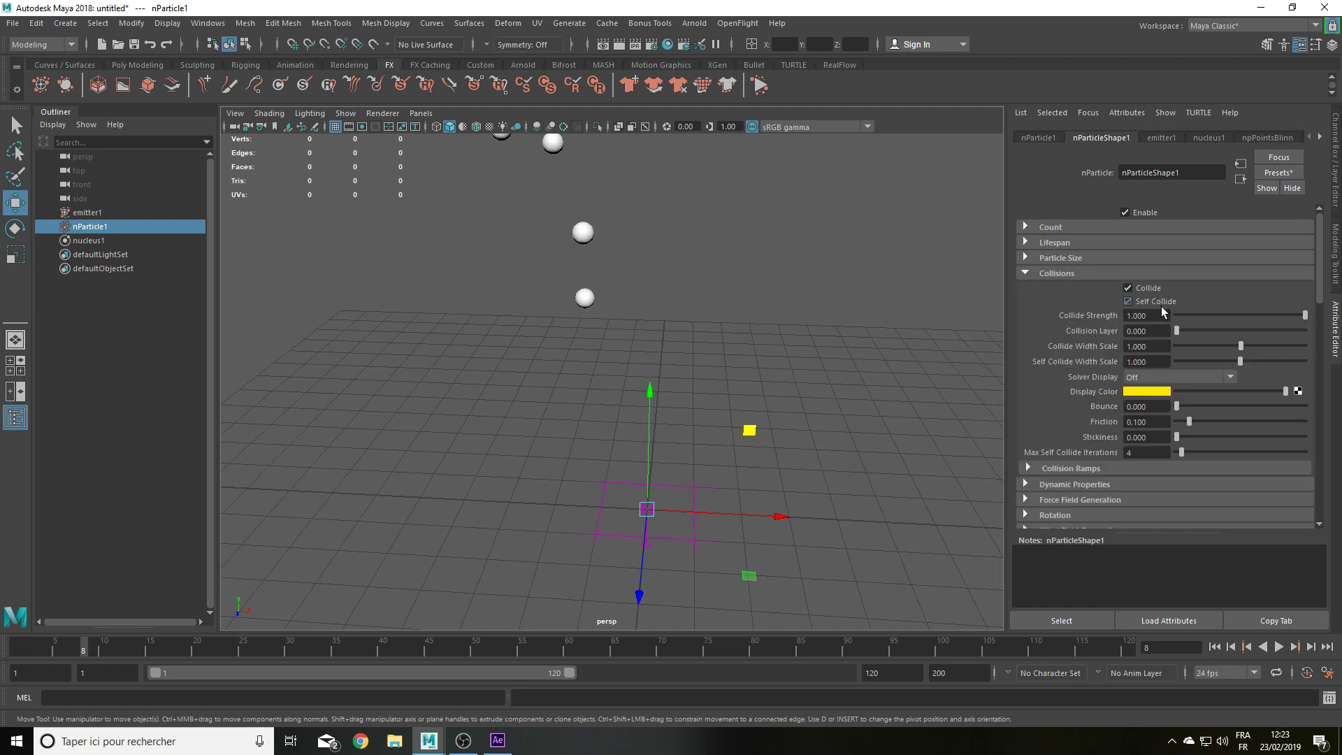
left_click(1128, 301)
mouse_move(887, 308)
left_mouse_down("alt")
mouse_move(845, 279)
mouse_move(836, 363)
left_mouse_up("alt")
left_click(1215, 647)
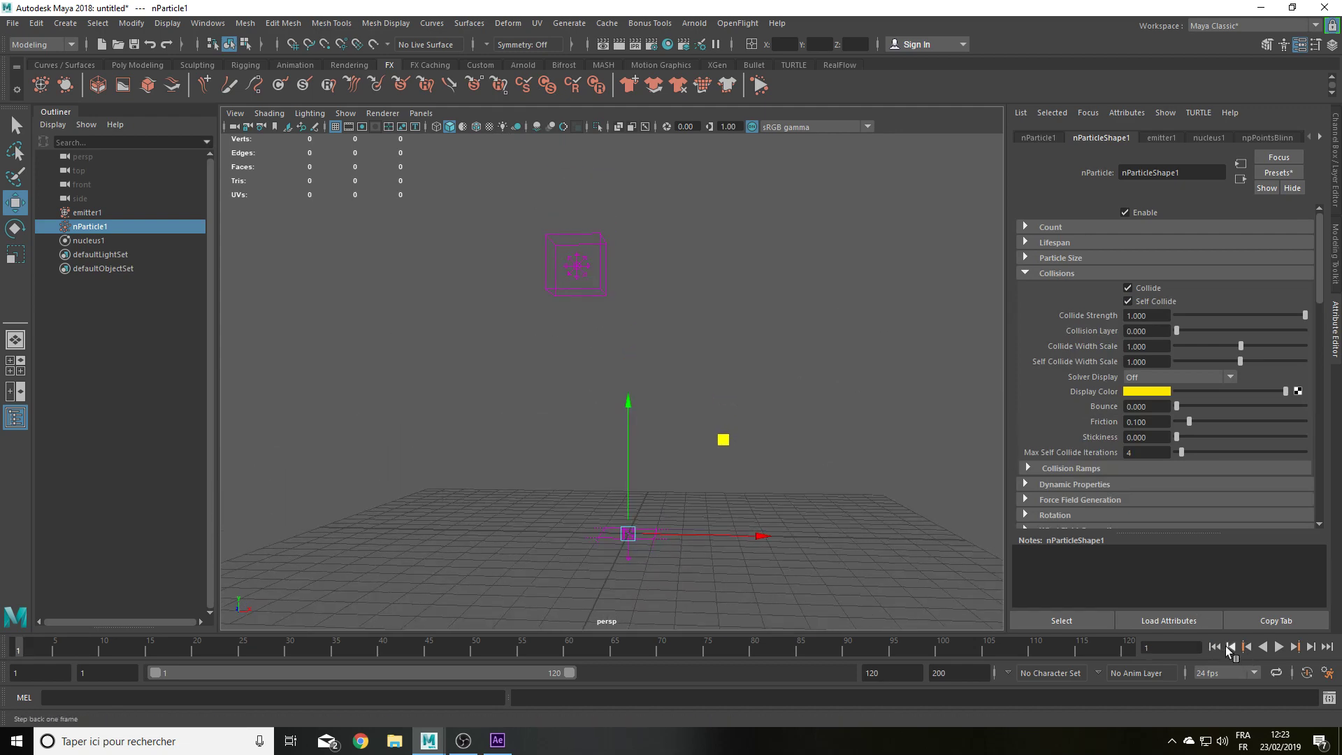
left_click(1279, 647)
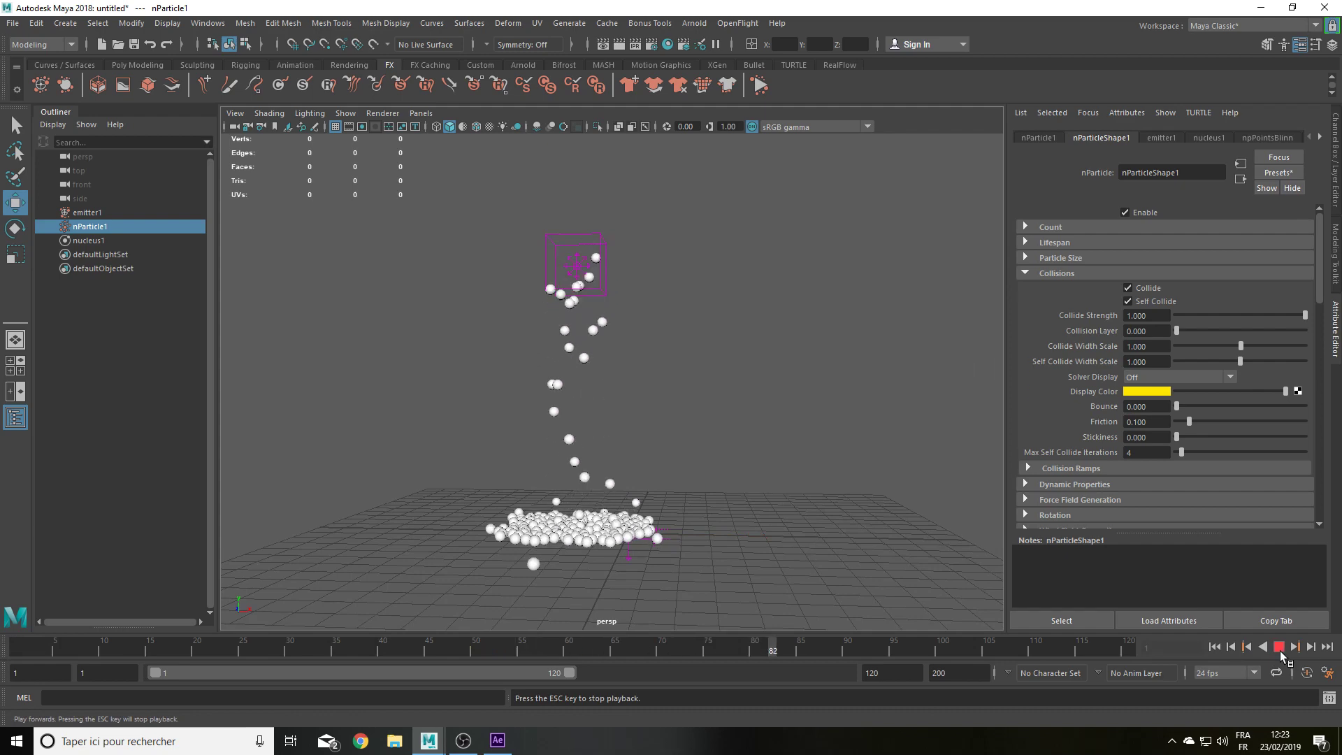
left_click(1279, 647)
mouse_move(703, 322)
left_mouse_down("alt")
mouse_move(713, 381)
mouse_move(698, 279)
mouse_move(699, 323)
mouse_move(704, 310)
left_mouse_up("alt")
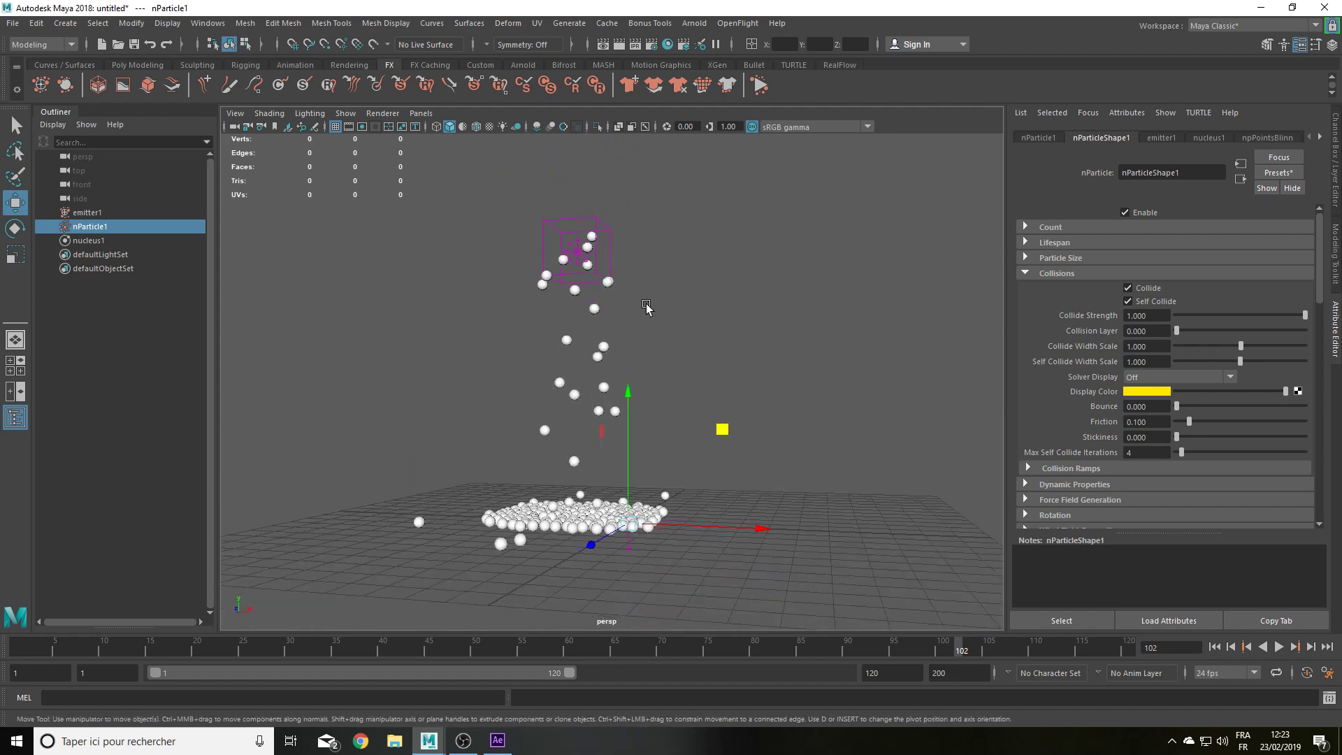
left_click_drag(619, 250, 465, 321, "alt")
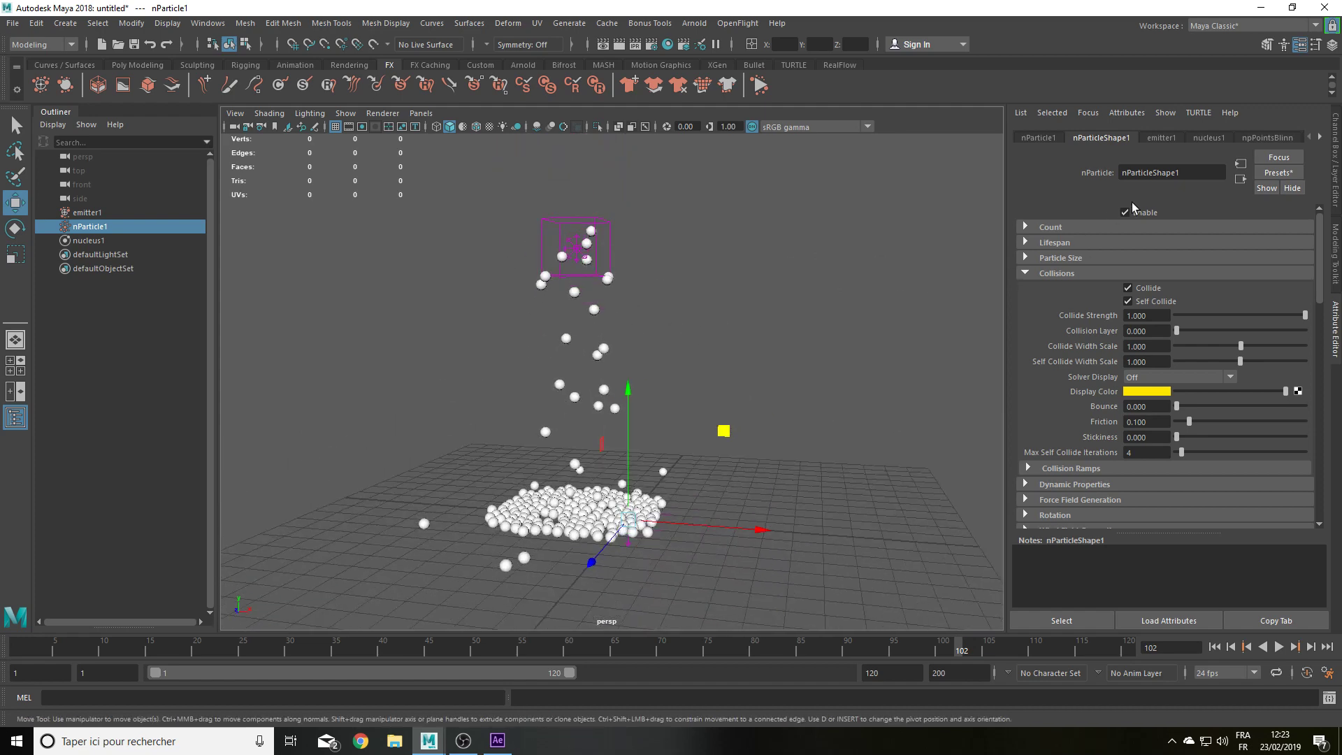
left_click(1068, 259)
Step: Drive Radius Scale by Normalized Age with a ramp rising from 0 to 1, then replay from frame 1
left_click(1064, 260)
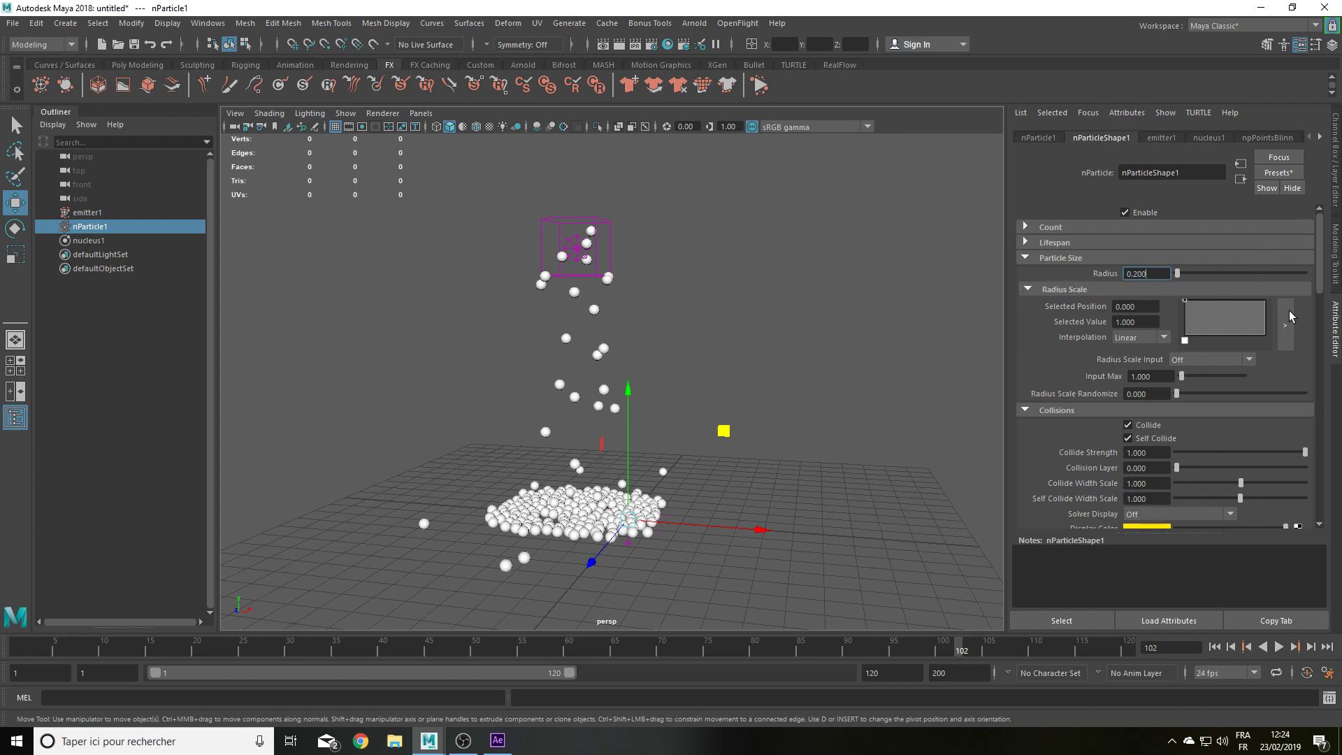
mouse_move(810, 330)
left_mouse_down("alt")
mouse_move(734, 352)
mouse_move(678, 341)
mouse_move(697, 364)
left_mouse_up("alt")
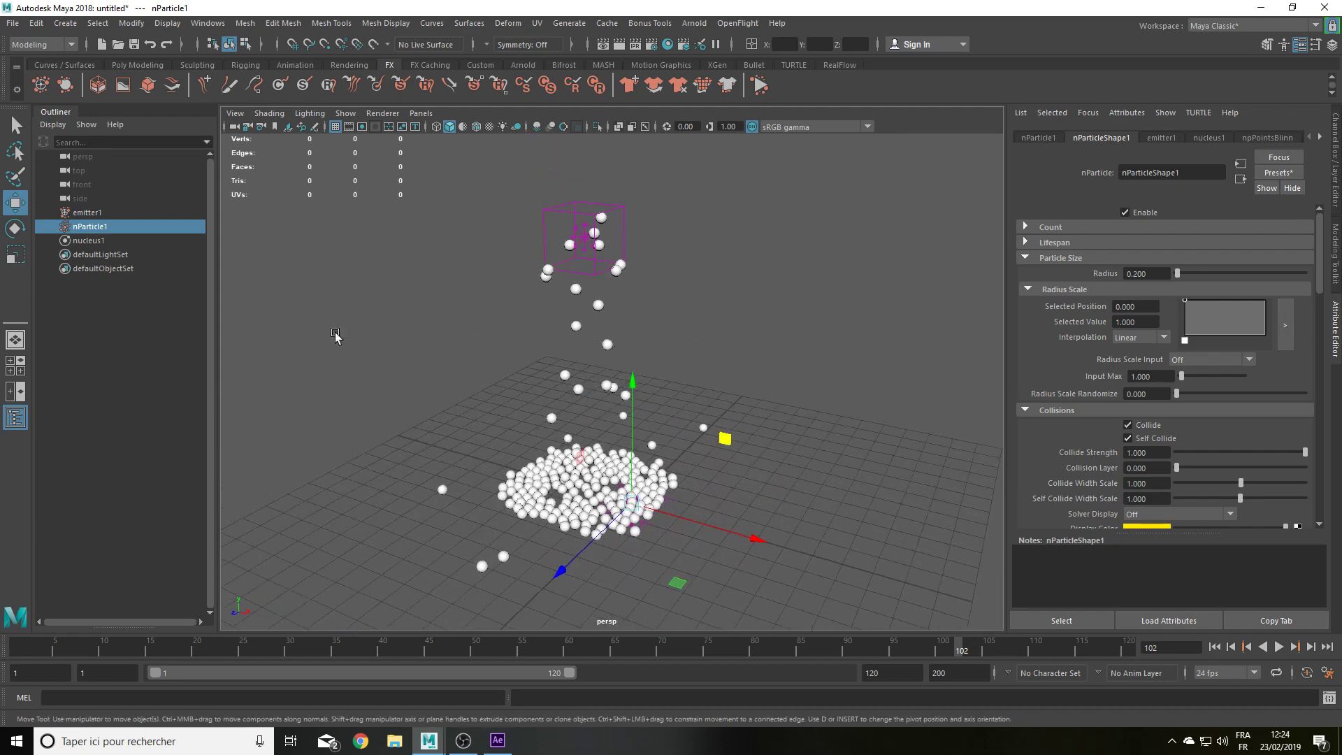
left_click(1230, 359)
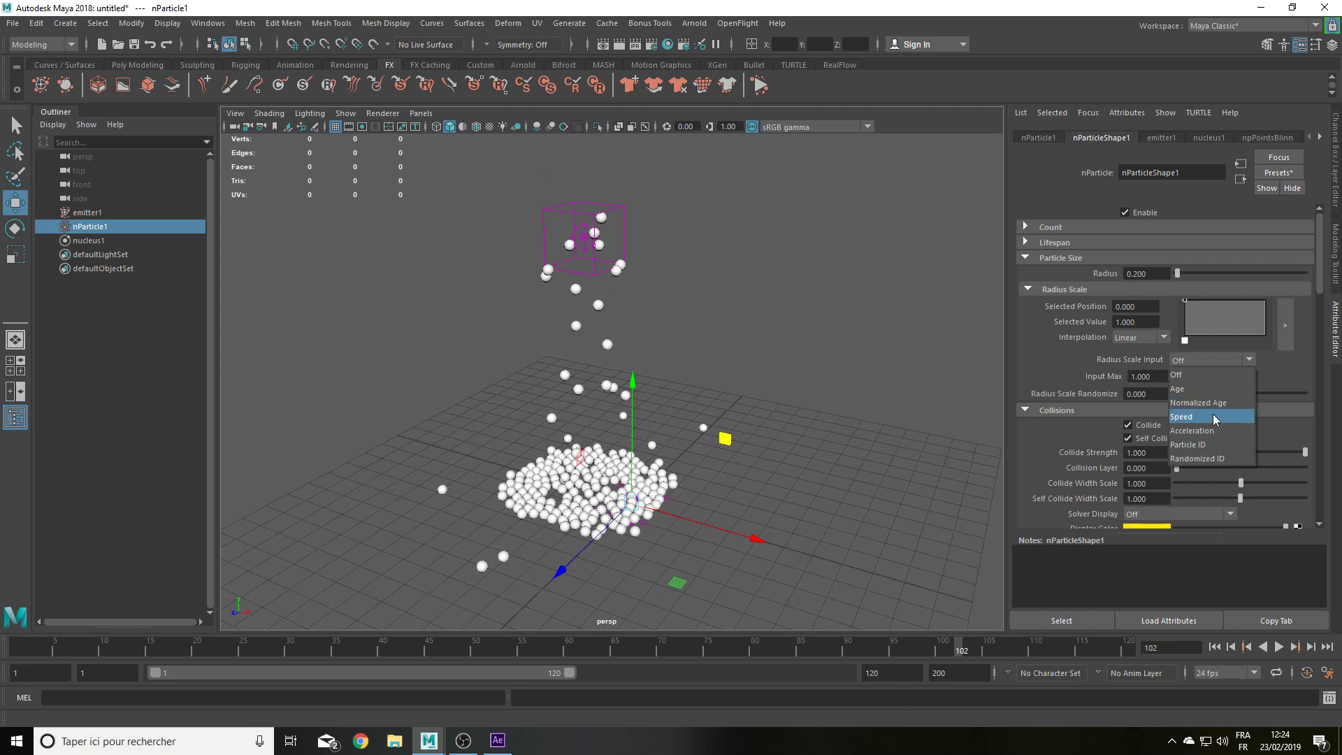
left_click(1217, 403)
left_click_drag(1186, 302, 1285, 309)
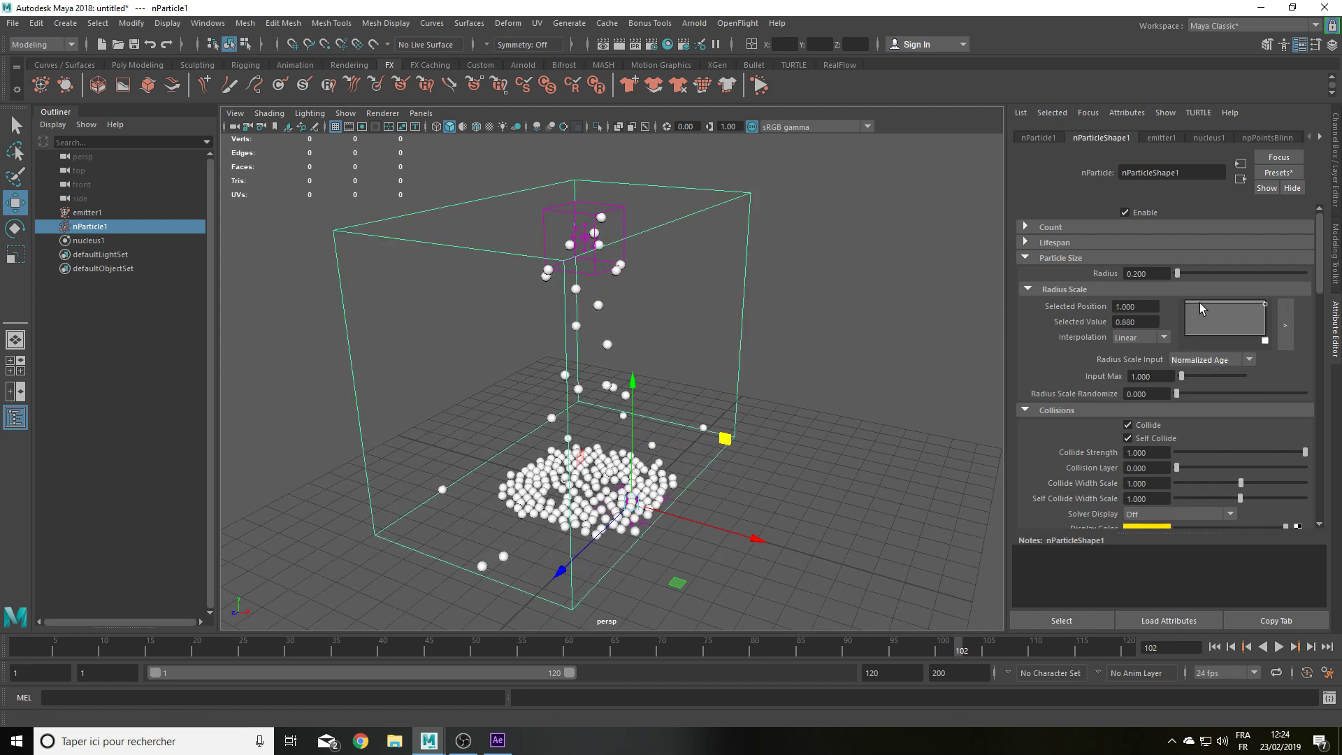
left_click(1185, 339)
left_click(1215, 647)
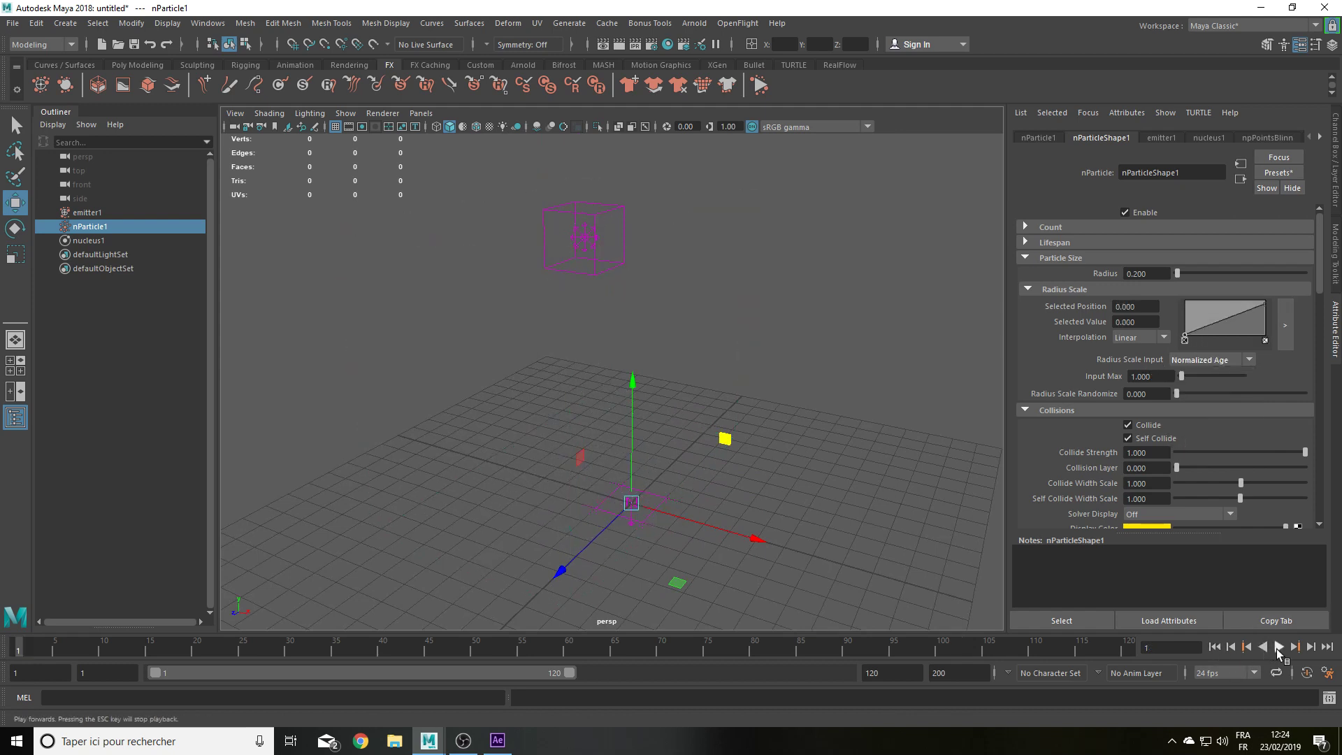
left_click(1279, 648)
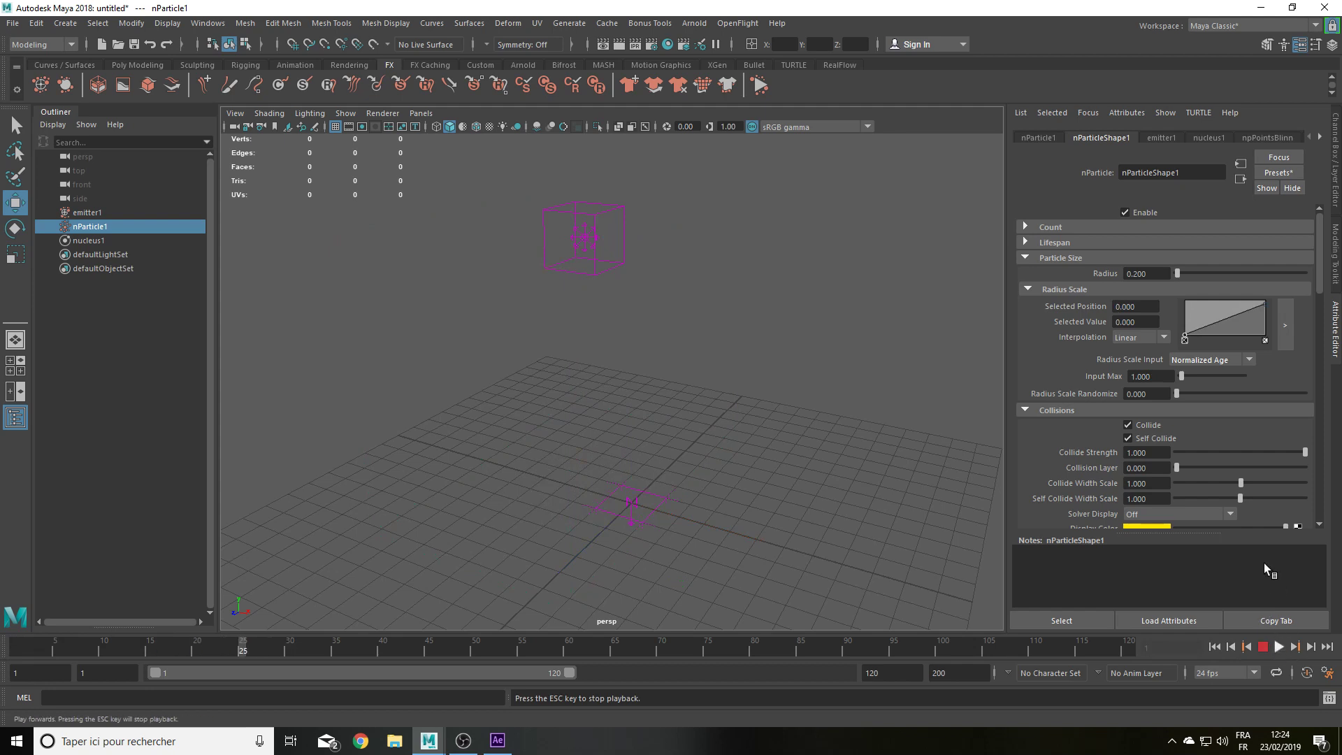
Step: Stop and rewind playback, then make particle Radius Scale follow Age
left_click(1264, 647)
left_click(1214, 647)
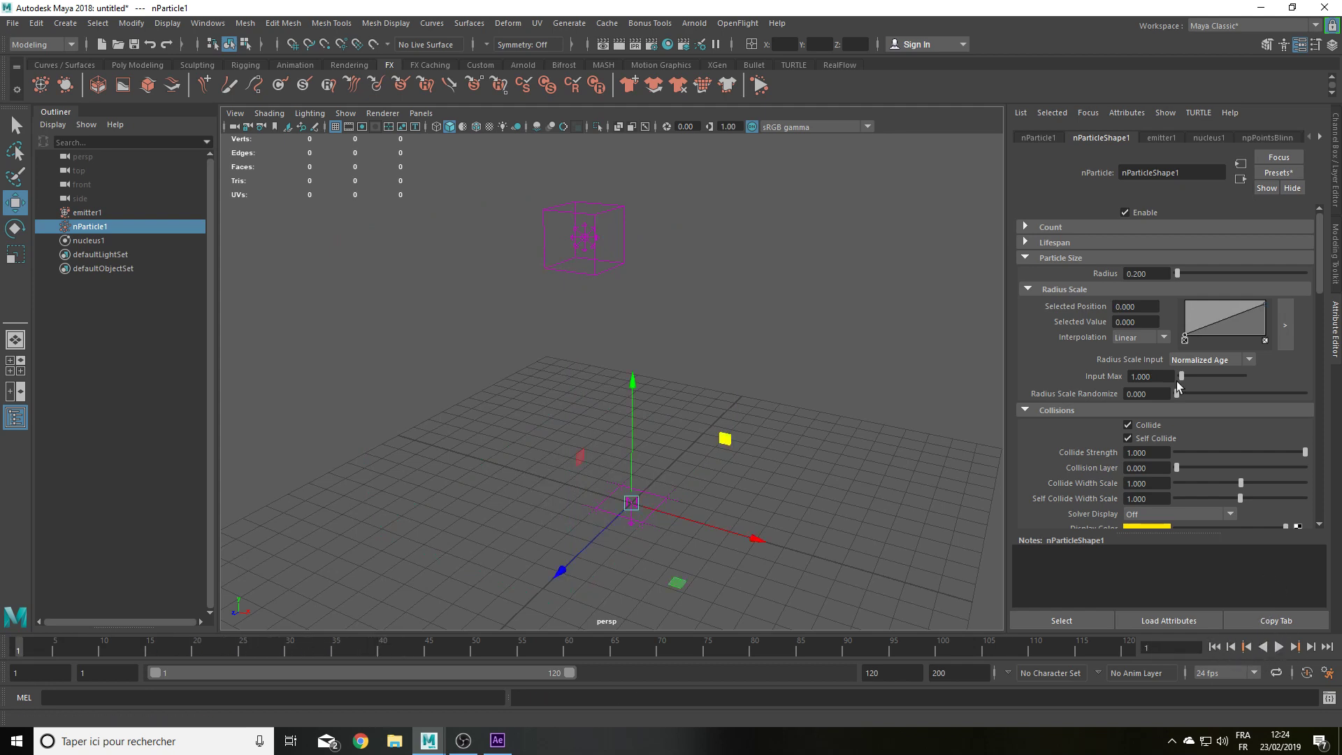
left_click(1063, 239)
left_click(1116, 244)
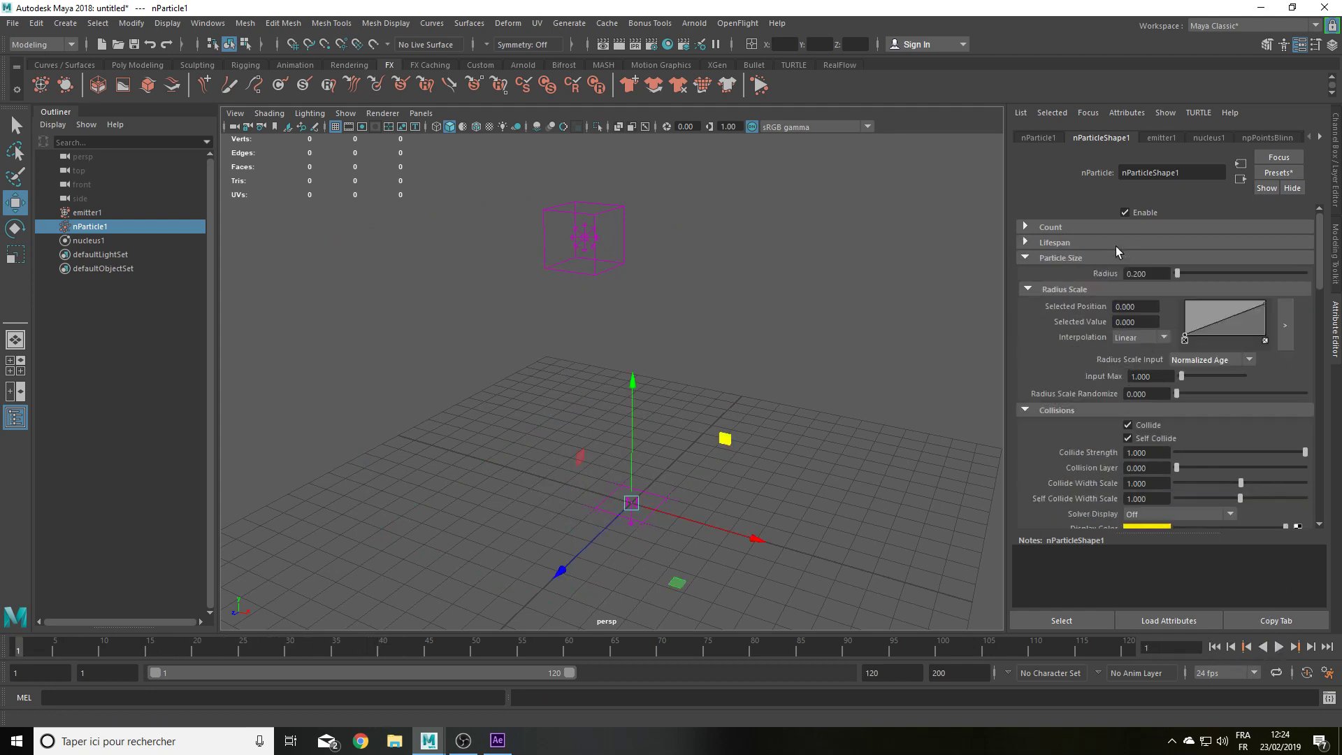
left_click(1208, 361)
left_click(1204, 390)
type("5.000")
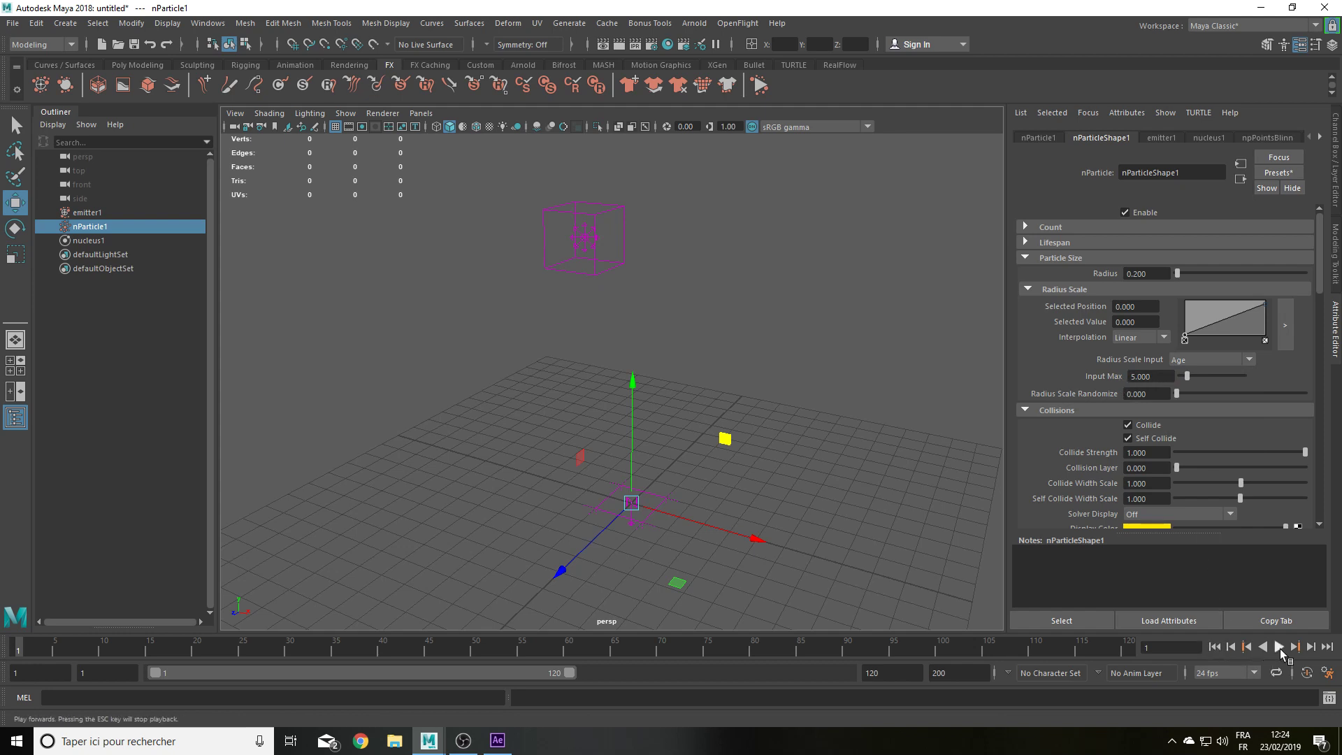
Step: Replay the simulation to frame 48 and orbit to see the tiny particle dots near the ground
left_click(1280, 647)
scroll(738, 560, "up", 3)
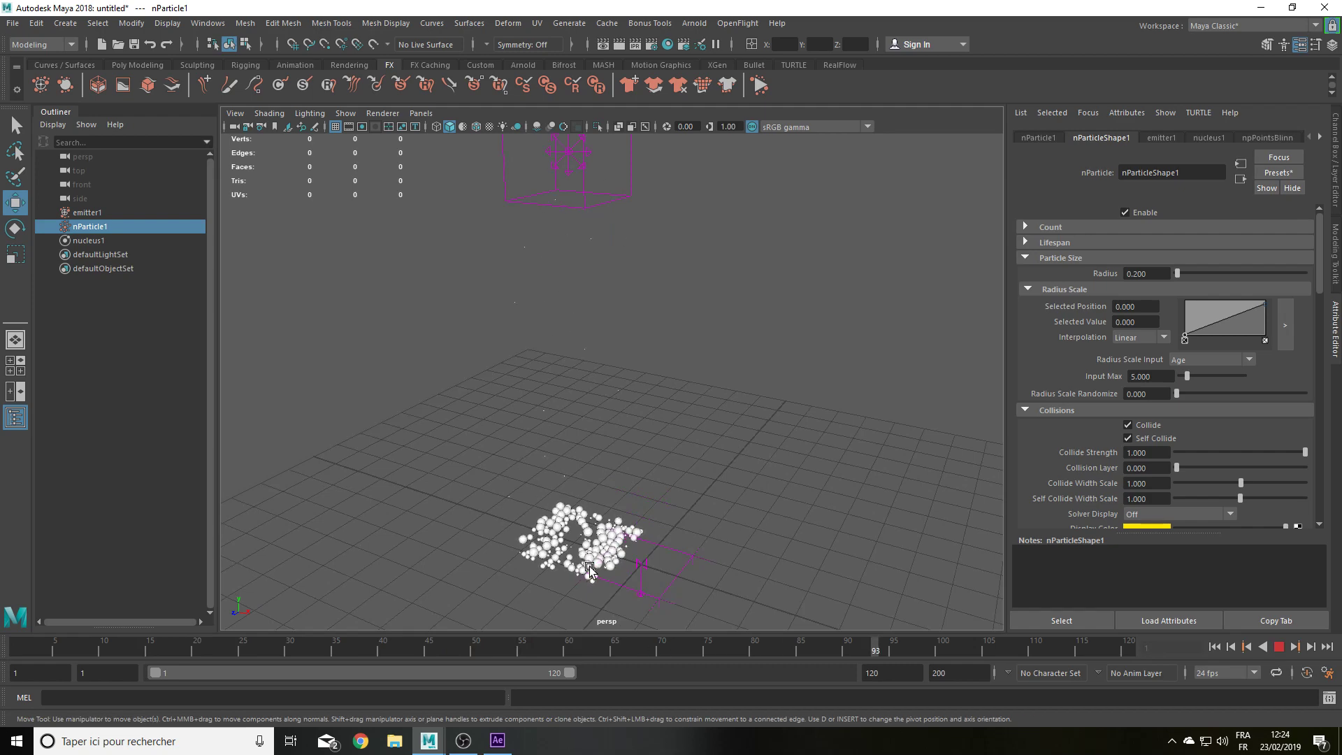
left_click(1280, 647)
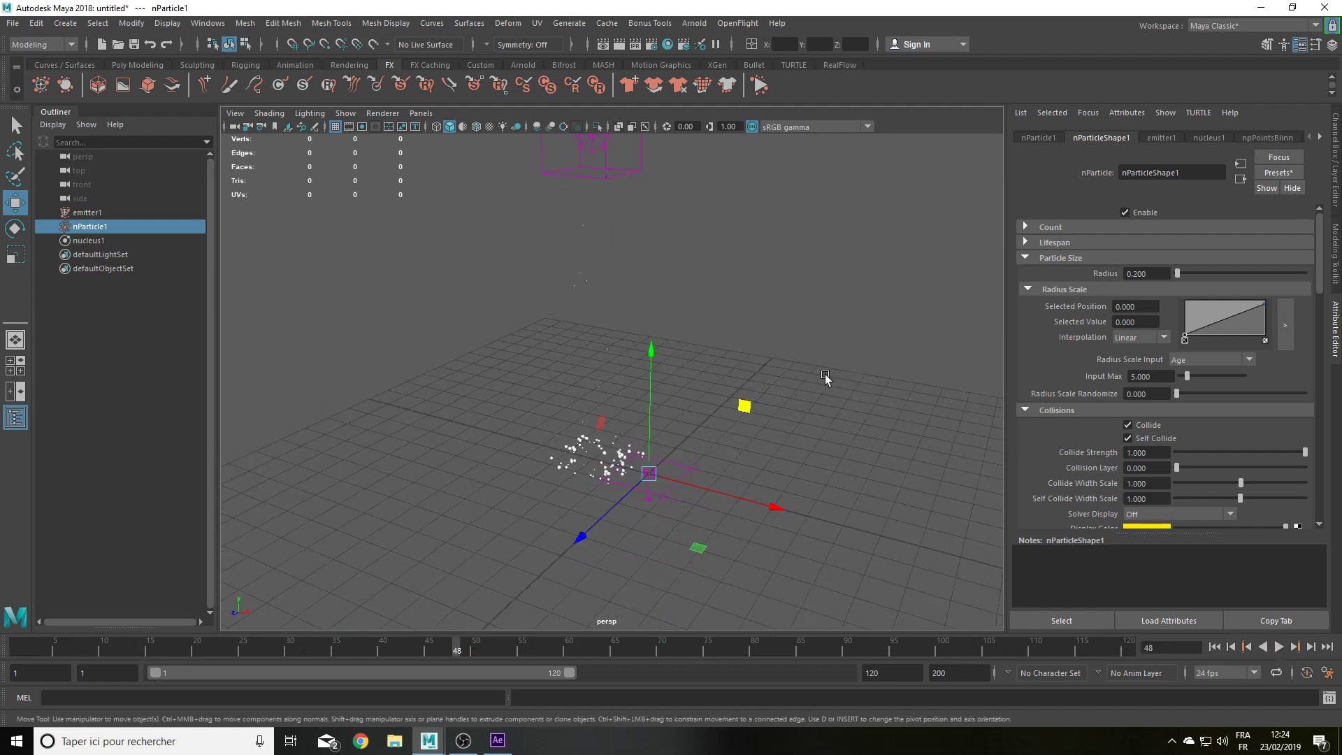
left_click_drag(820, 361, 820, 459, "alt")
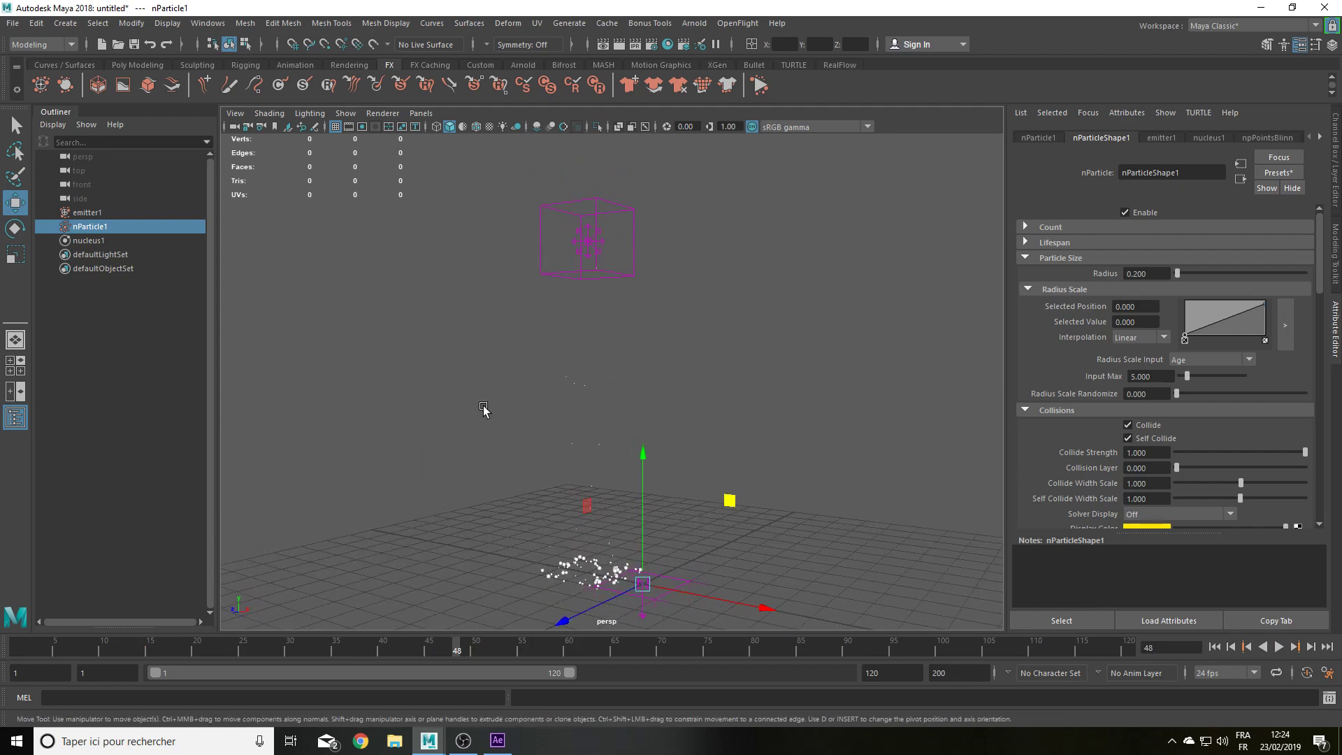
mouse_move(479, 526)
left_mouse_down("alt")
mouse_move(587, 444)
mouse_move(623, 354)
mouse_move(756, 428)
mouse_move(697, 364)
left_mouse_up("alt")
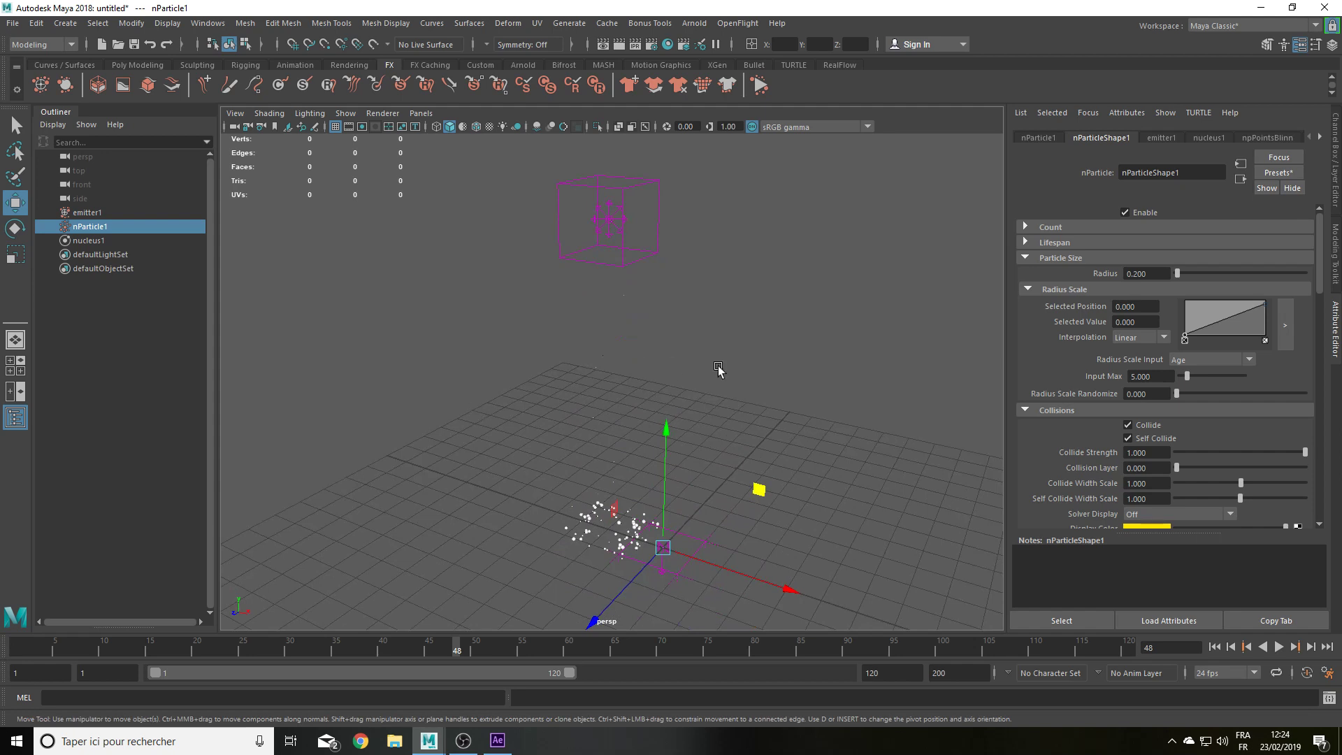
Step: Switch Radius Scale Input to Randomized ID and shape the ramp into a rising diagonal
left_click(1197, 360)
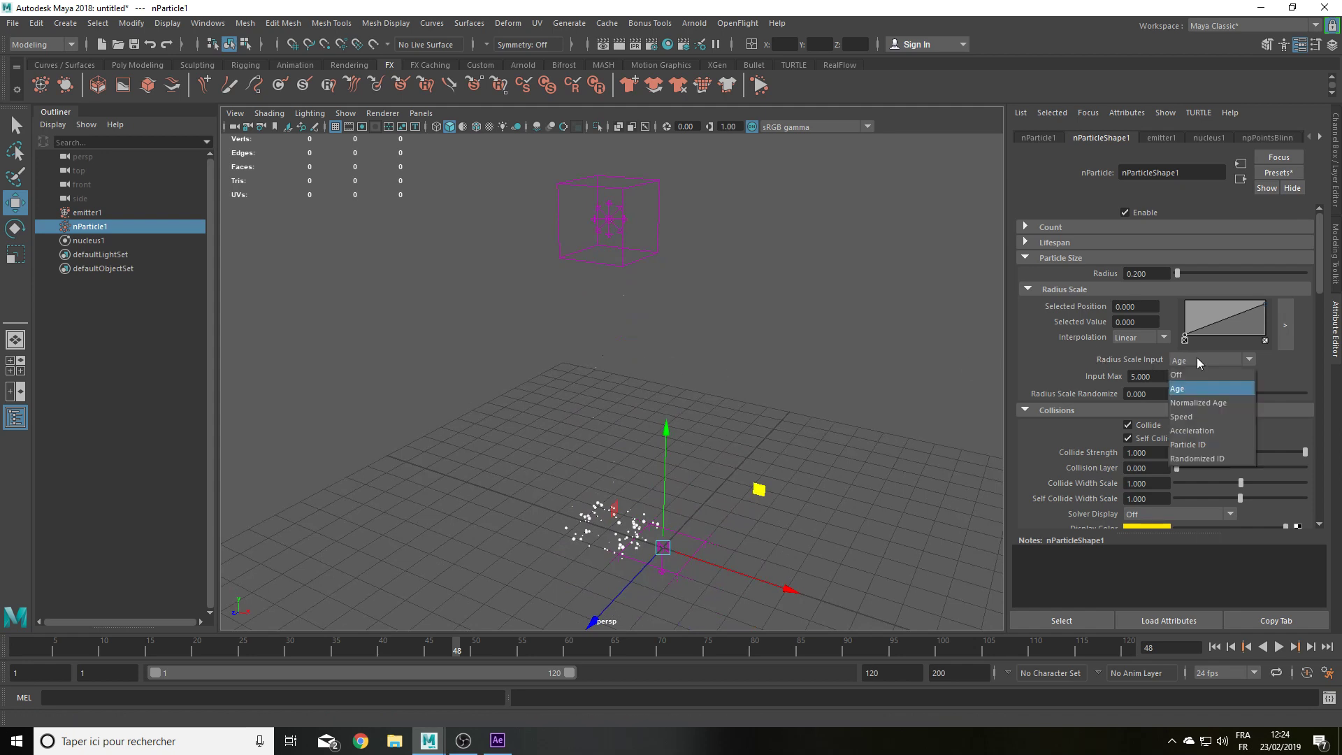
left_click(1197, 358)
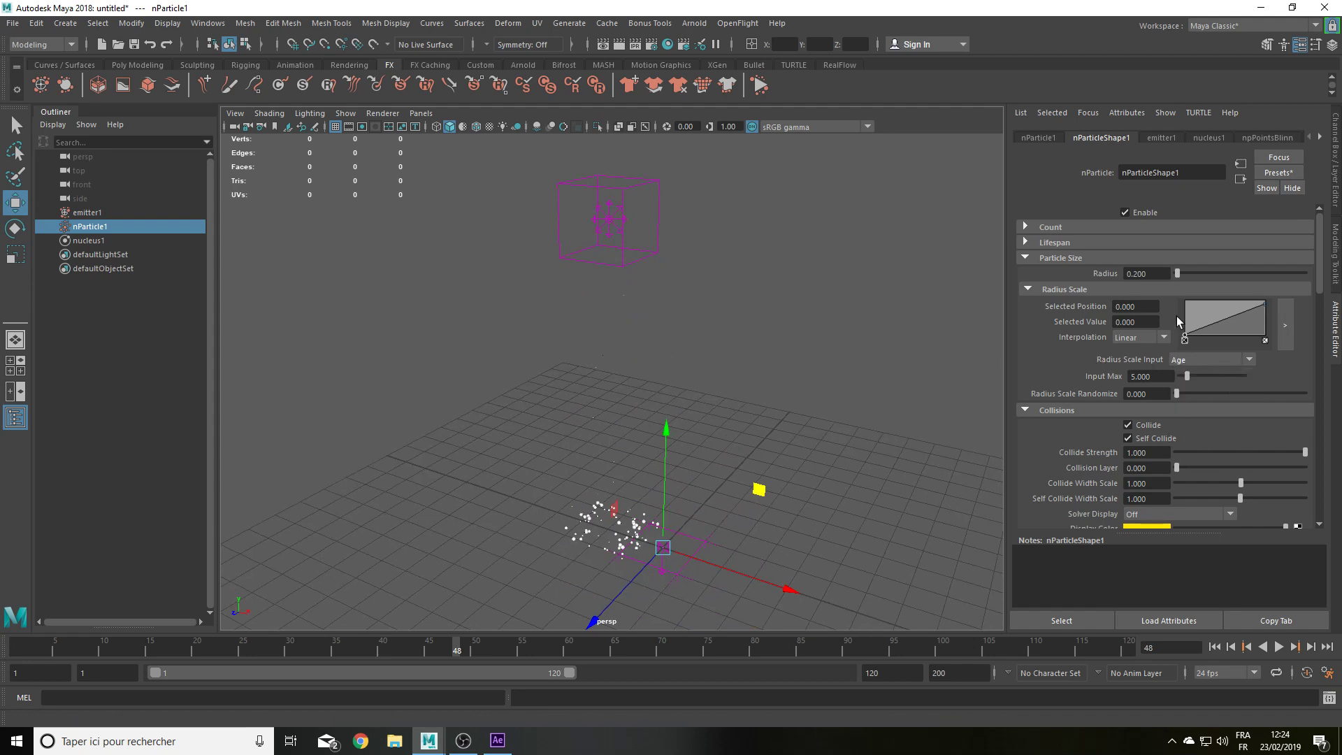
left_click_drag(1184, 339, 1184, 301)
left_click_drag(1269, 305, 1268, 294)
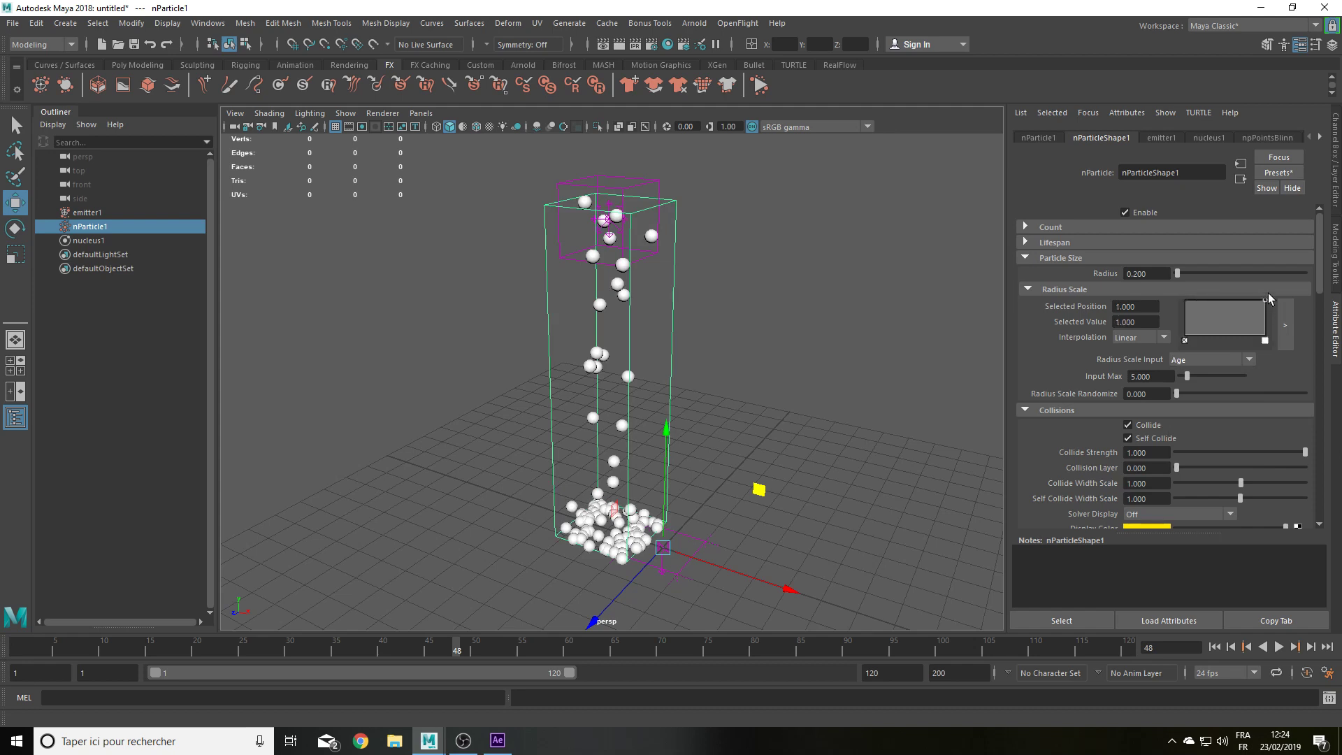
left_click(1211, 357)
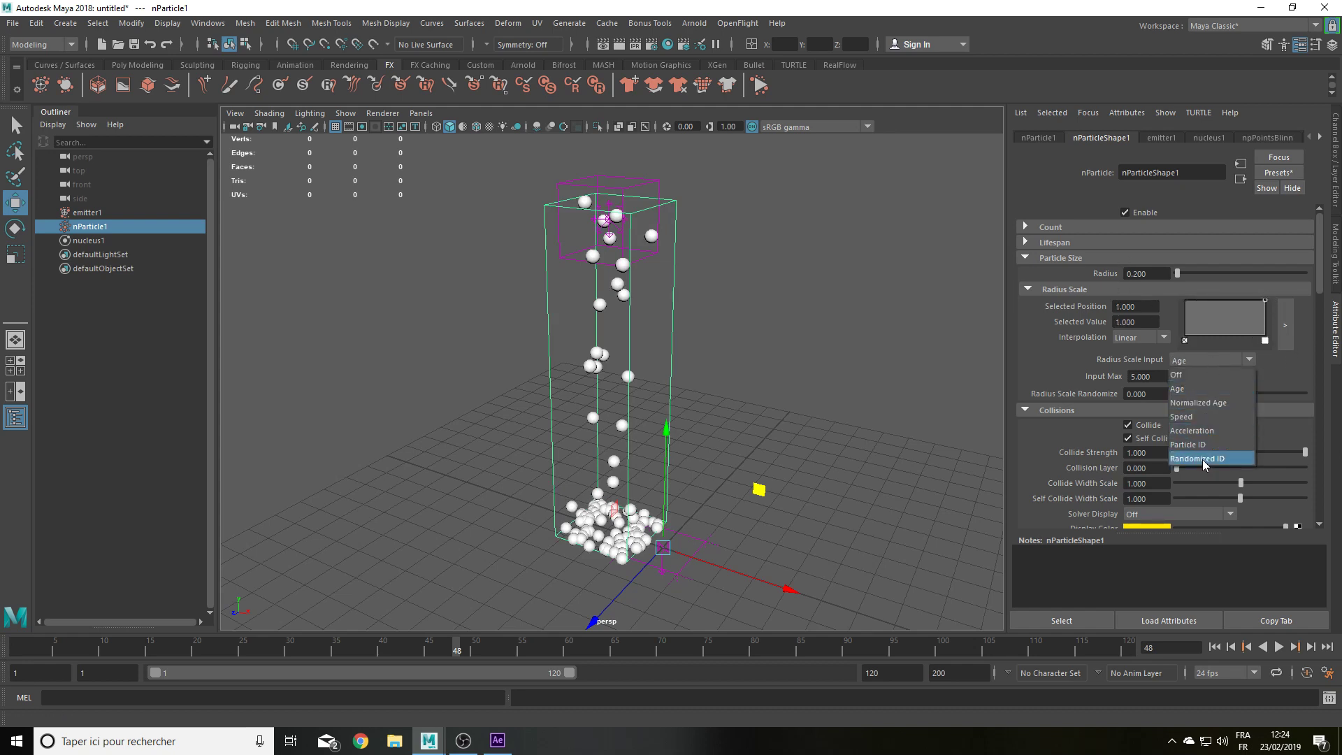
left_click(1203, 459)
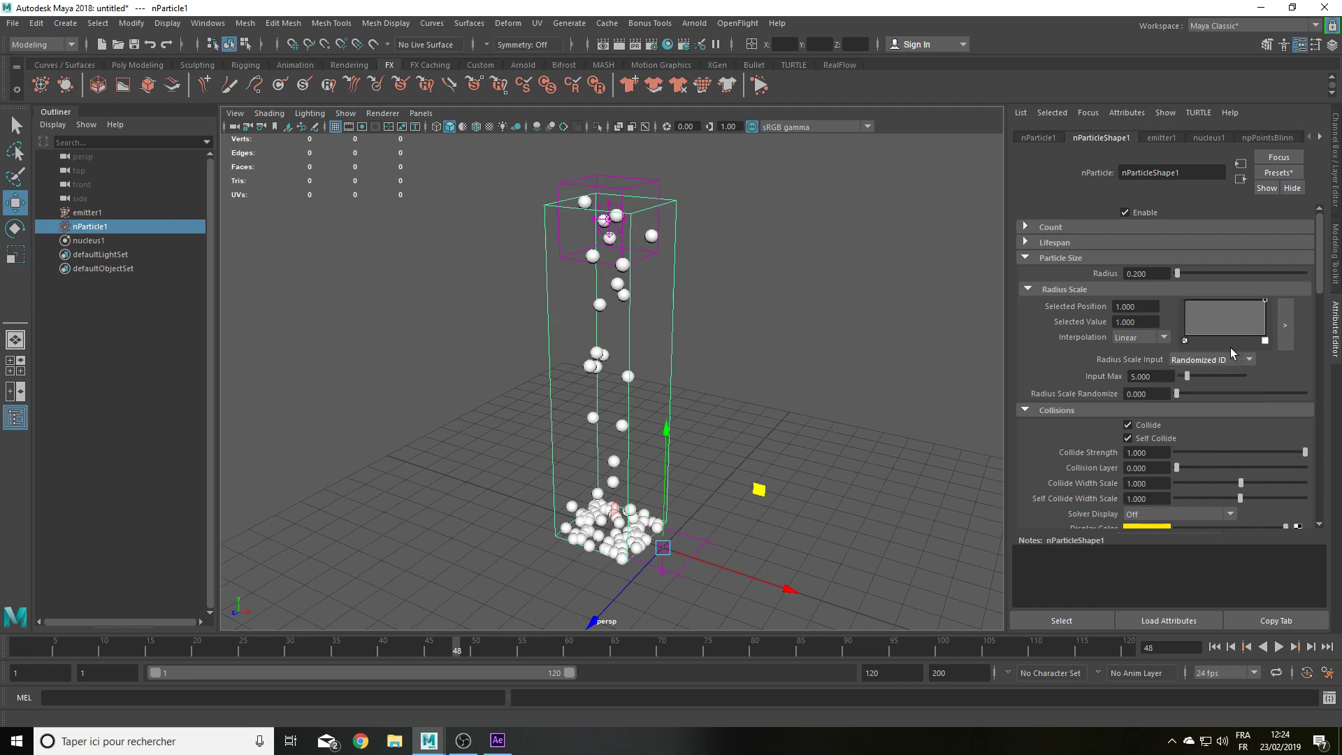
left_click_drag(1187, 305, 1175, 330)
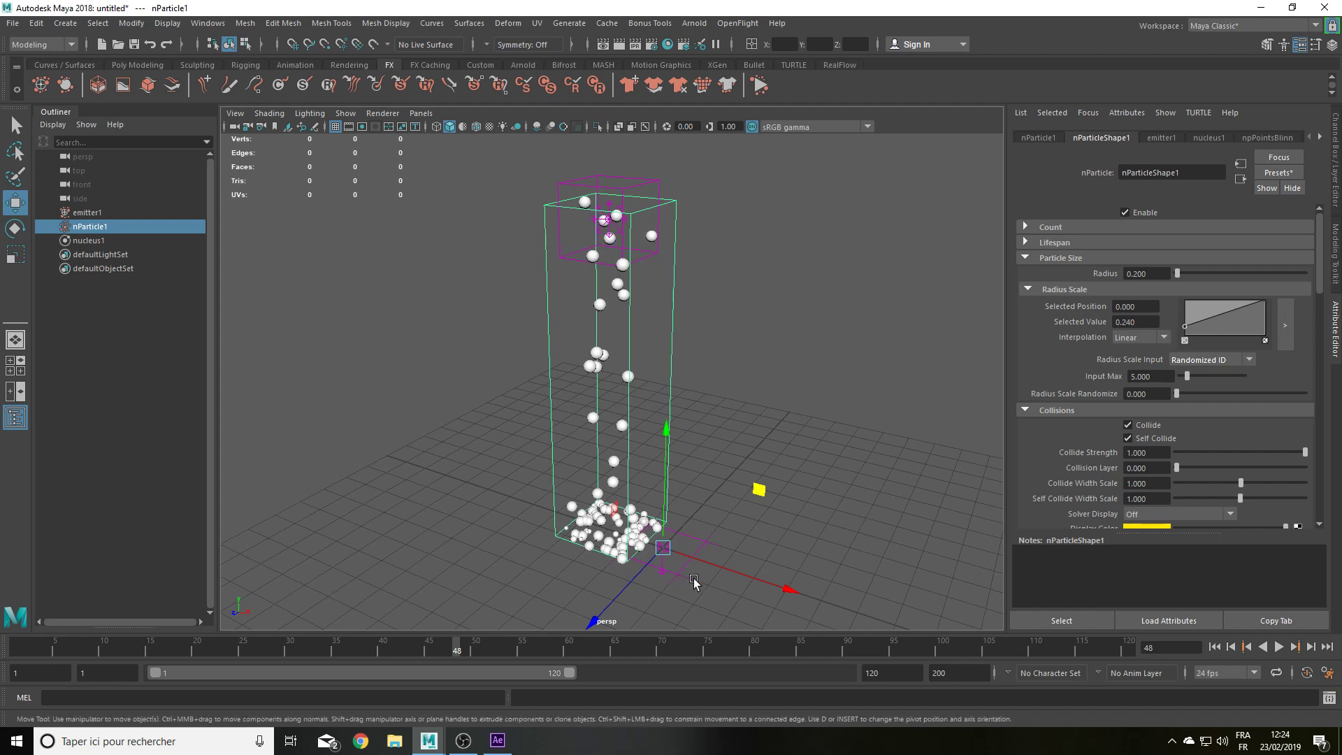
Step: Replay the simulation, then raise the ramp's left point to 1.0 so the ramp is flat
left_click(1215, 647)
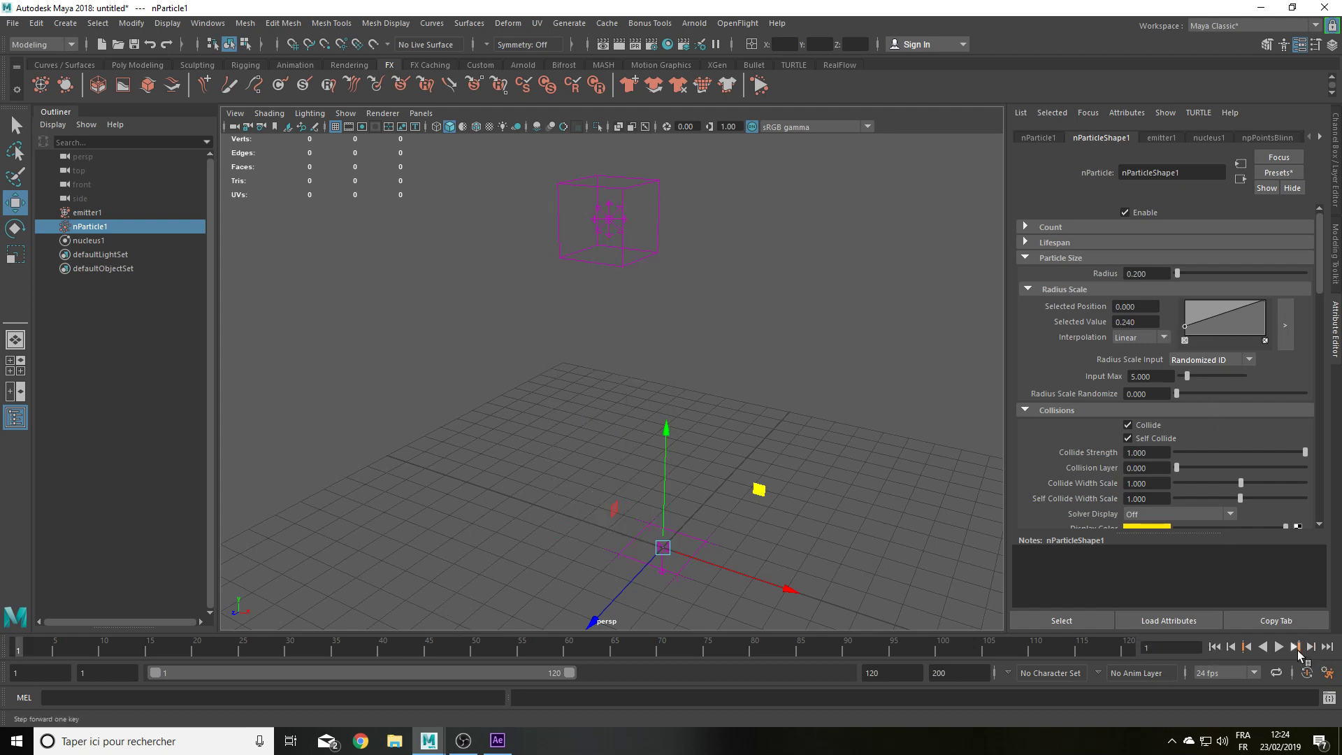
left_click(1279, 646)
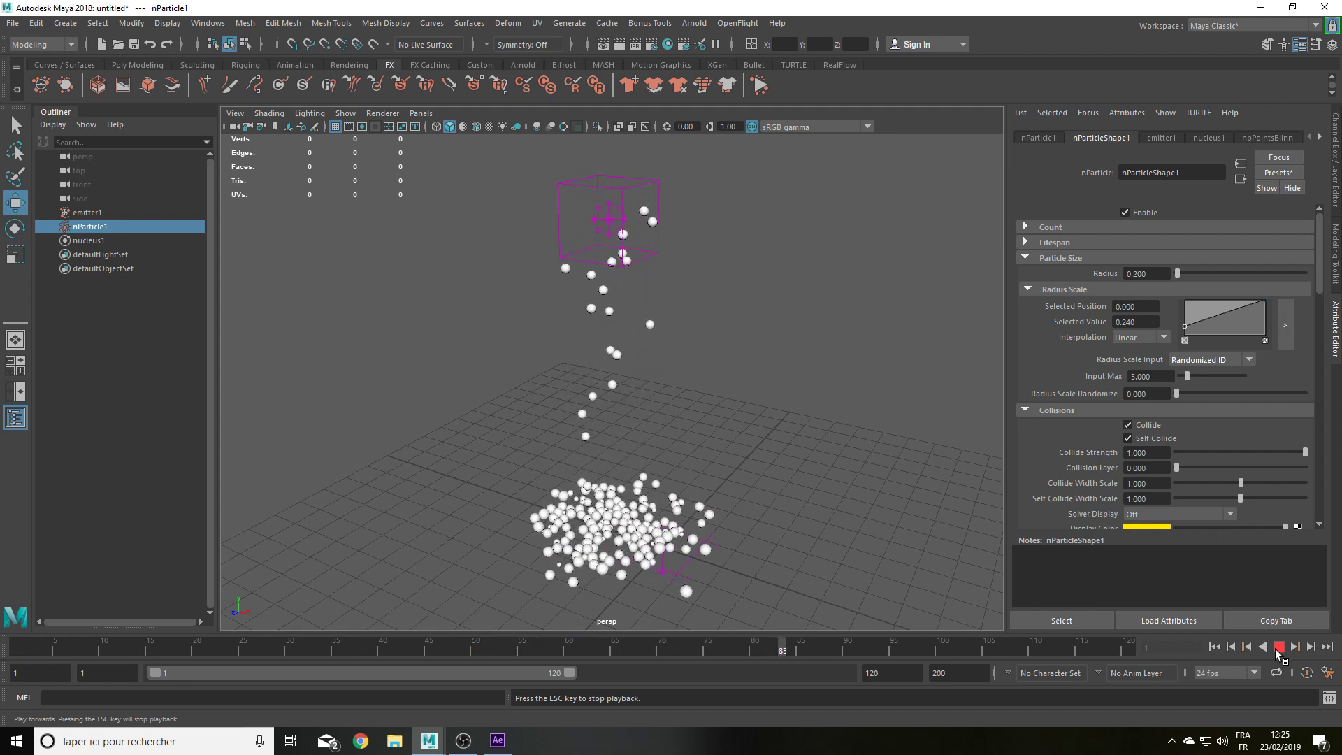
left_click(1278, 649)
left_click_drag(1151, 394, 1135, 394)
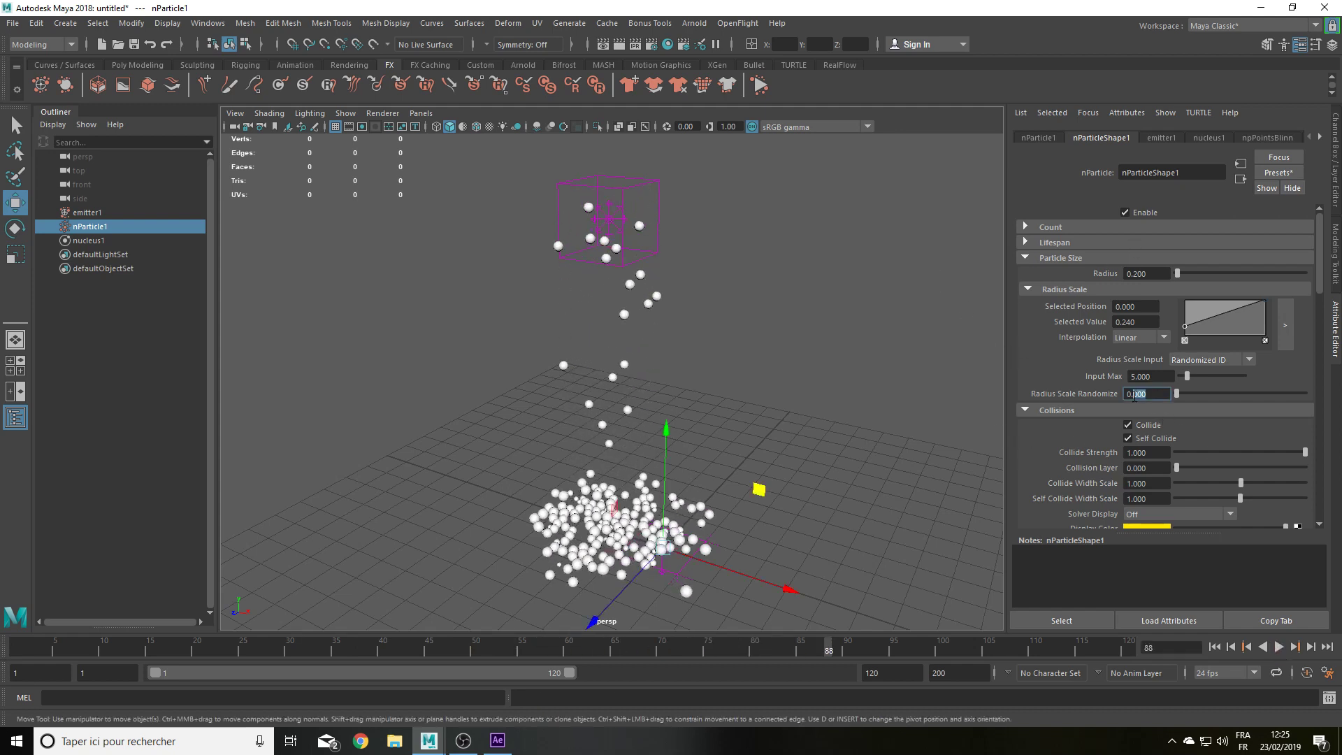
left_click_drag(1184, 326, 1179, 297)
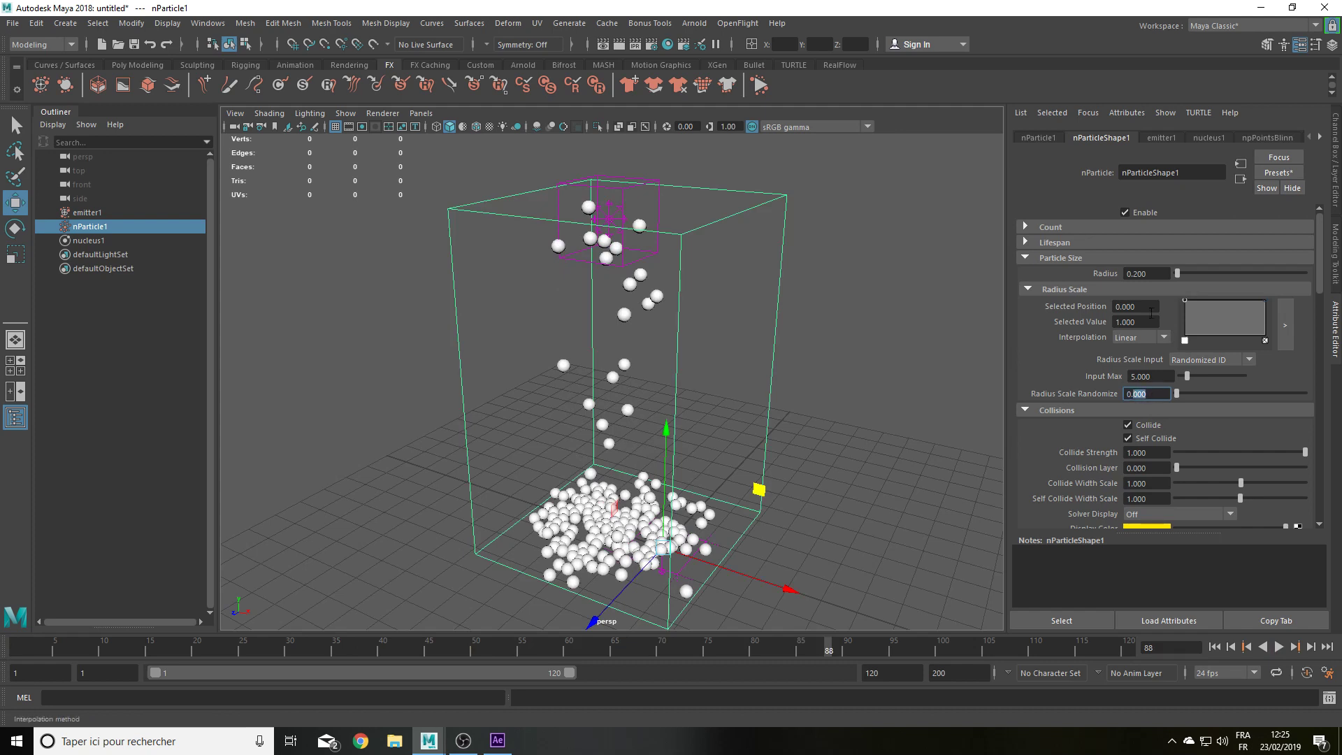
left_click_drag(1151, 273, 1136, 274)
type("0.4")
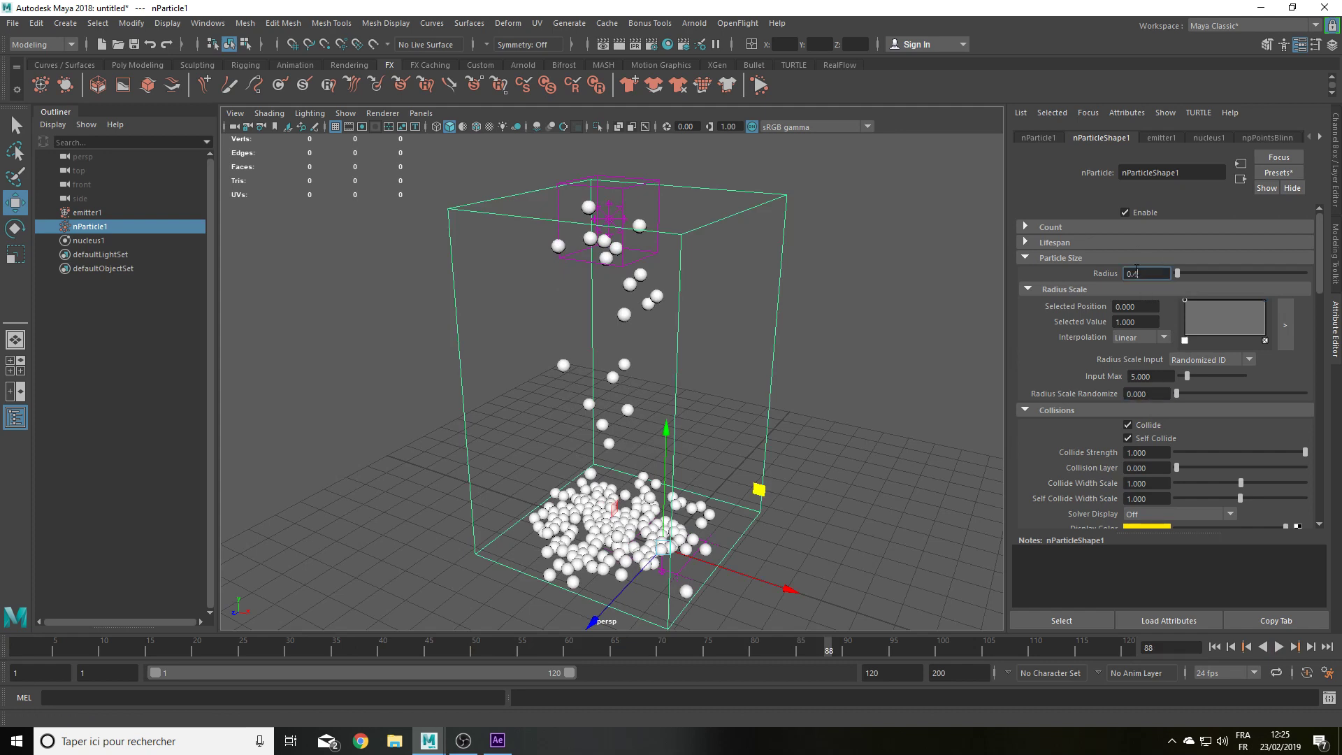
Step: Set particle Radius to 0.4 and Radius Scale Randomize to 0.2
key("Return")
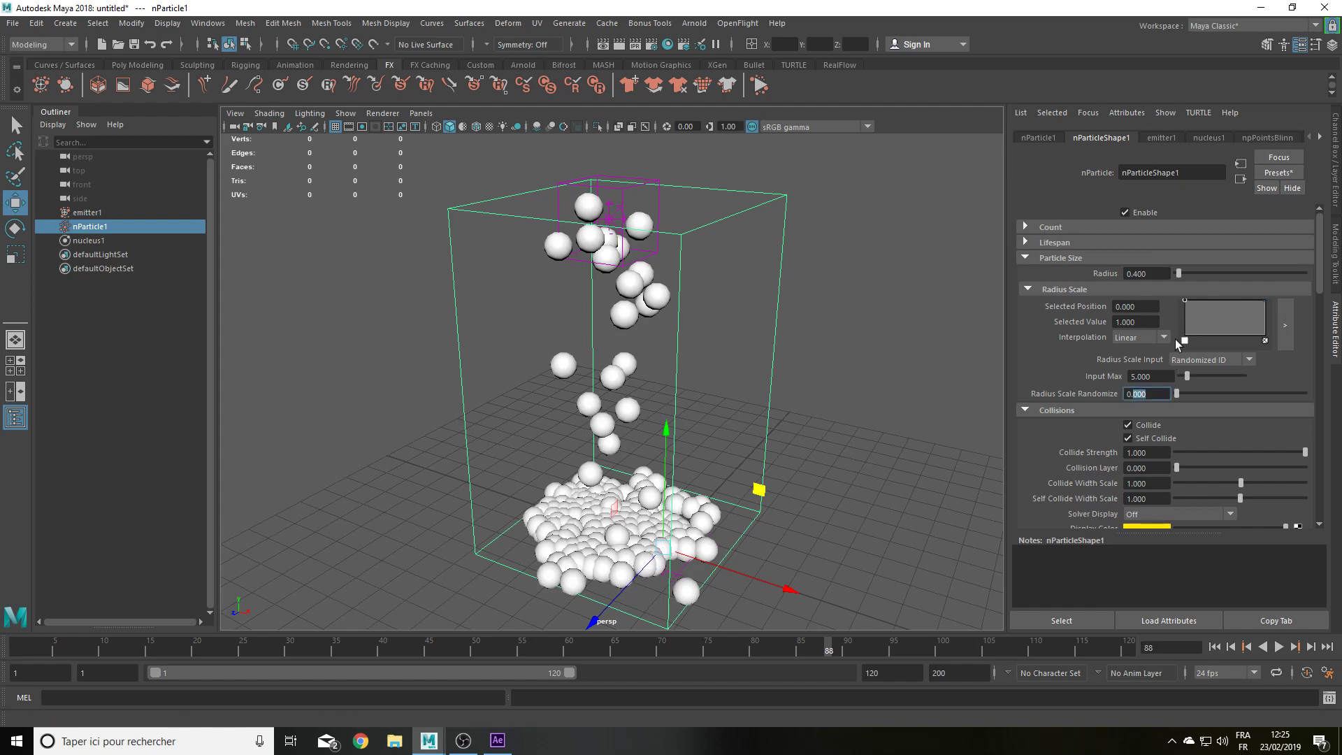
type("0.2")
key("Return")
scroll(793, 404, "down", 2)
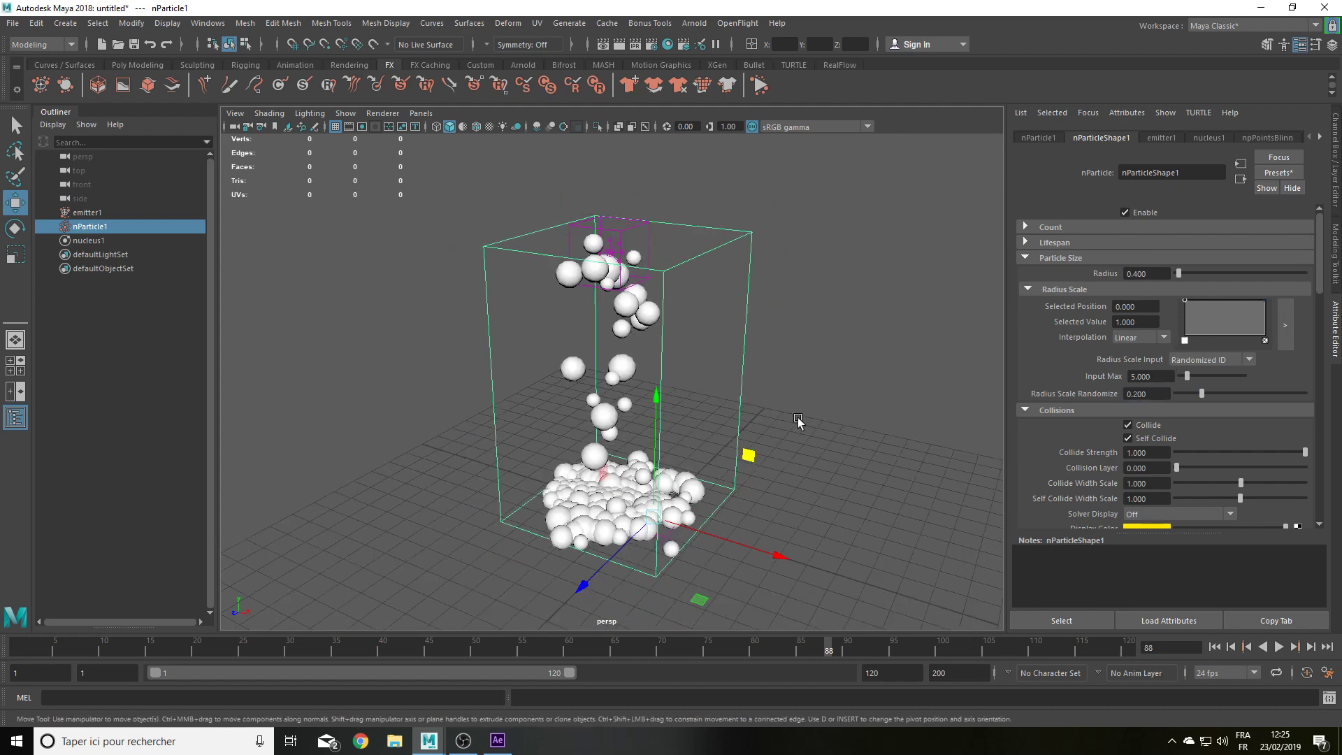
scroll(793, 404, "down", 2)
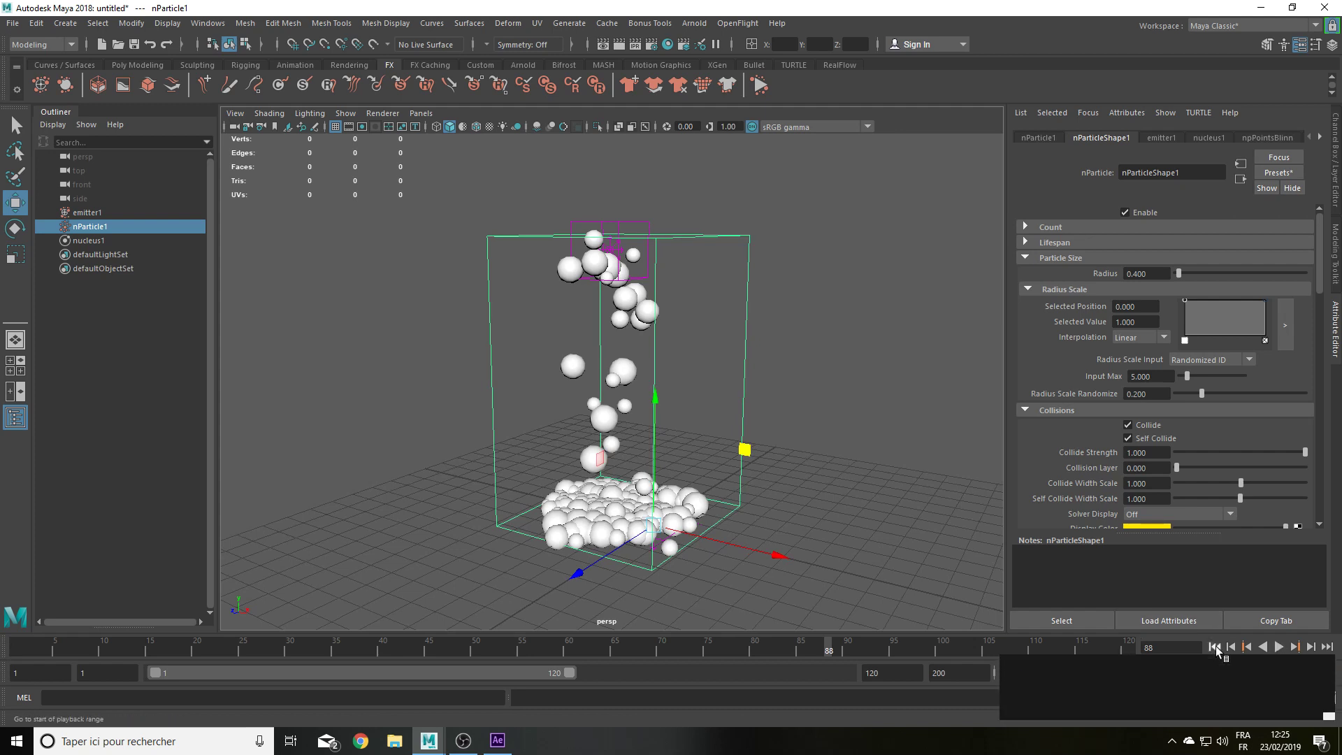
Step: Replay the simulation and orbit down onto the pile of varied-size spheres
left_click(1216, 648)
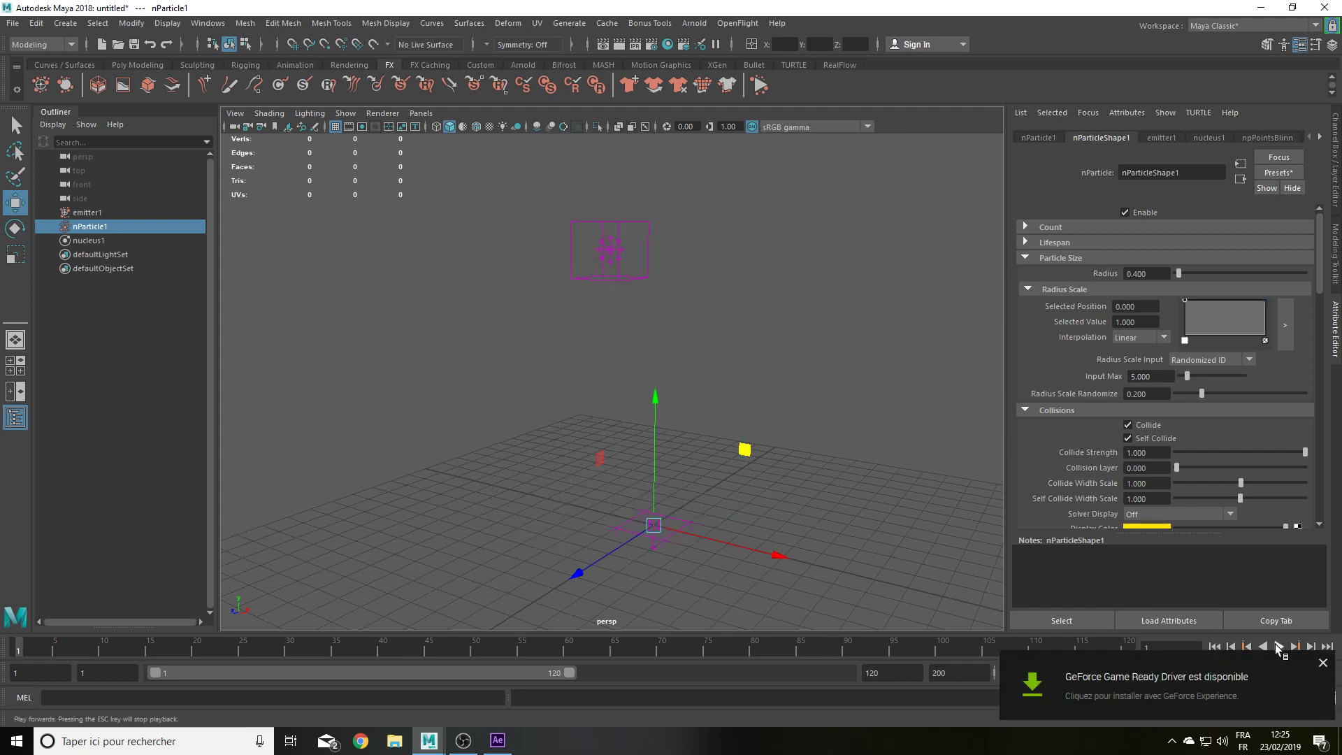
left_click(1279, 647)
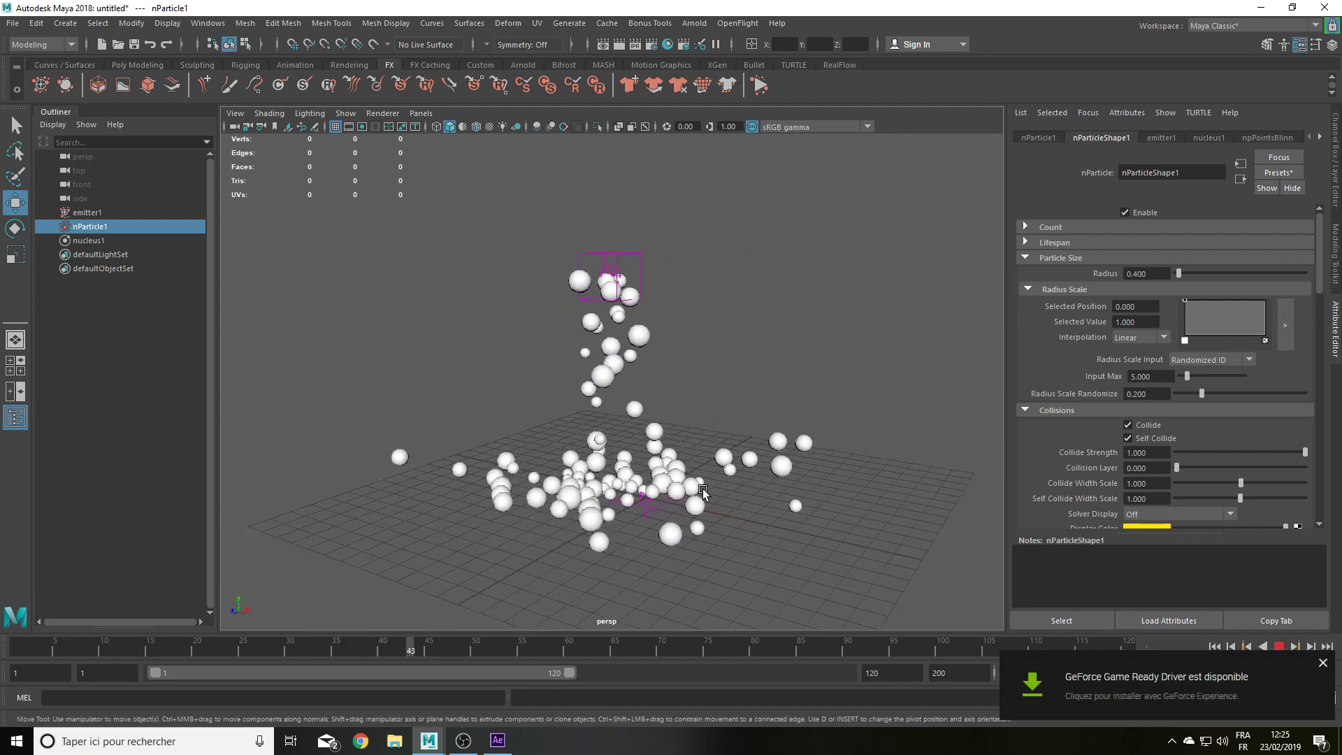
scroll(727, 472, "down", 2)
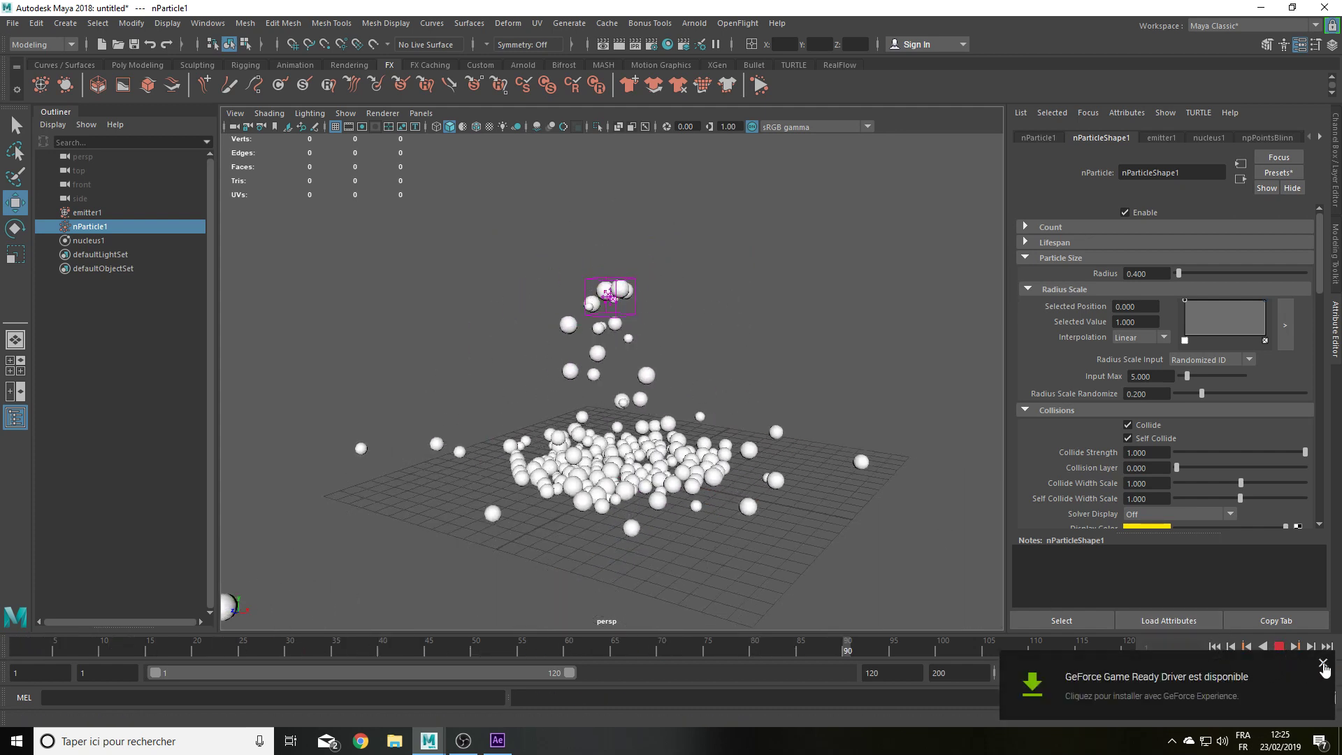
left_click_drag(585, 398, 570, 439, "alt")
scroll(567, 428, "down", 2)
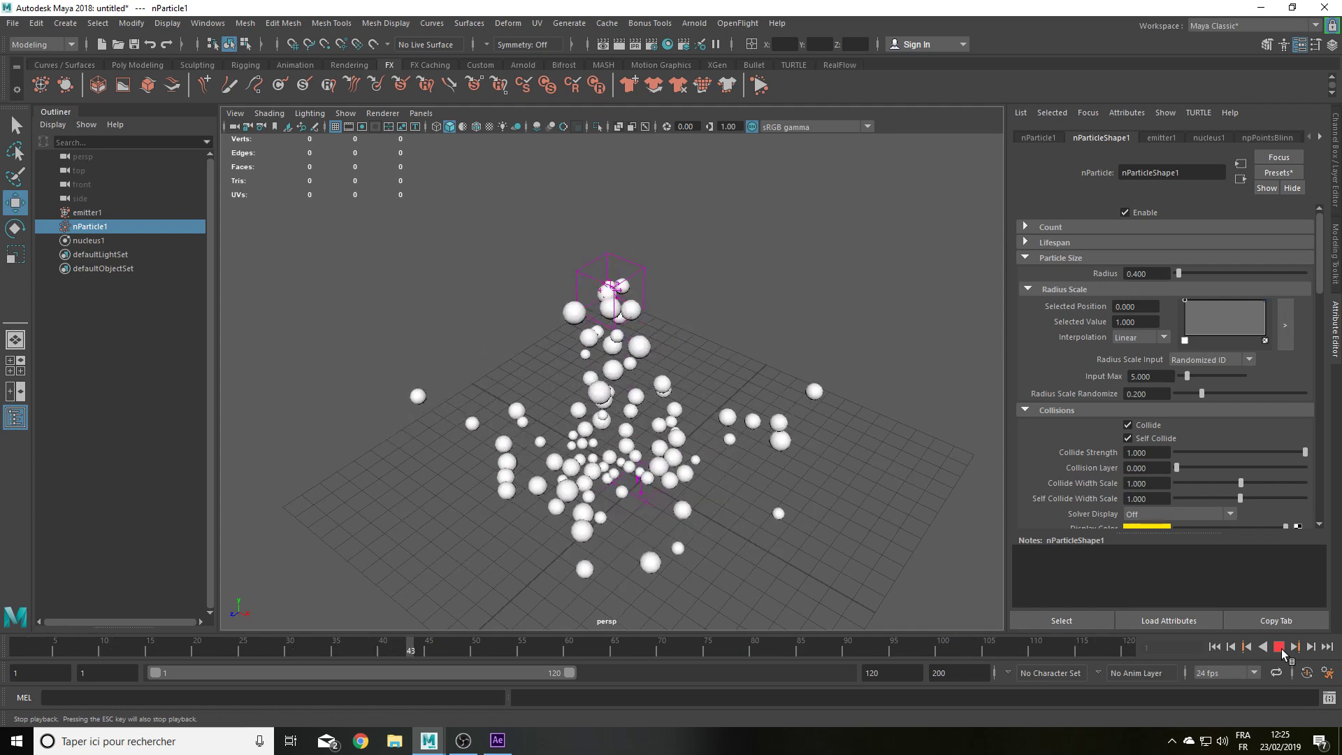
left_click(1279, 648)
scroll(708, 357, "down", 3)
left_click_drag(708, 357, 712, 311, "alt")
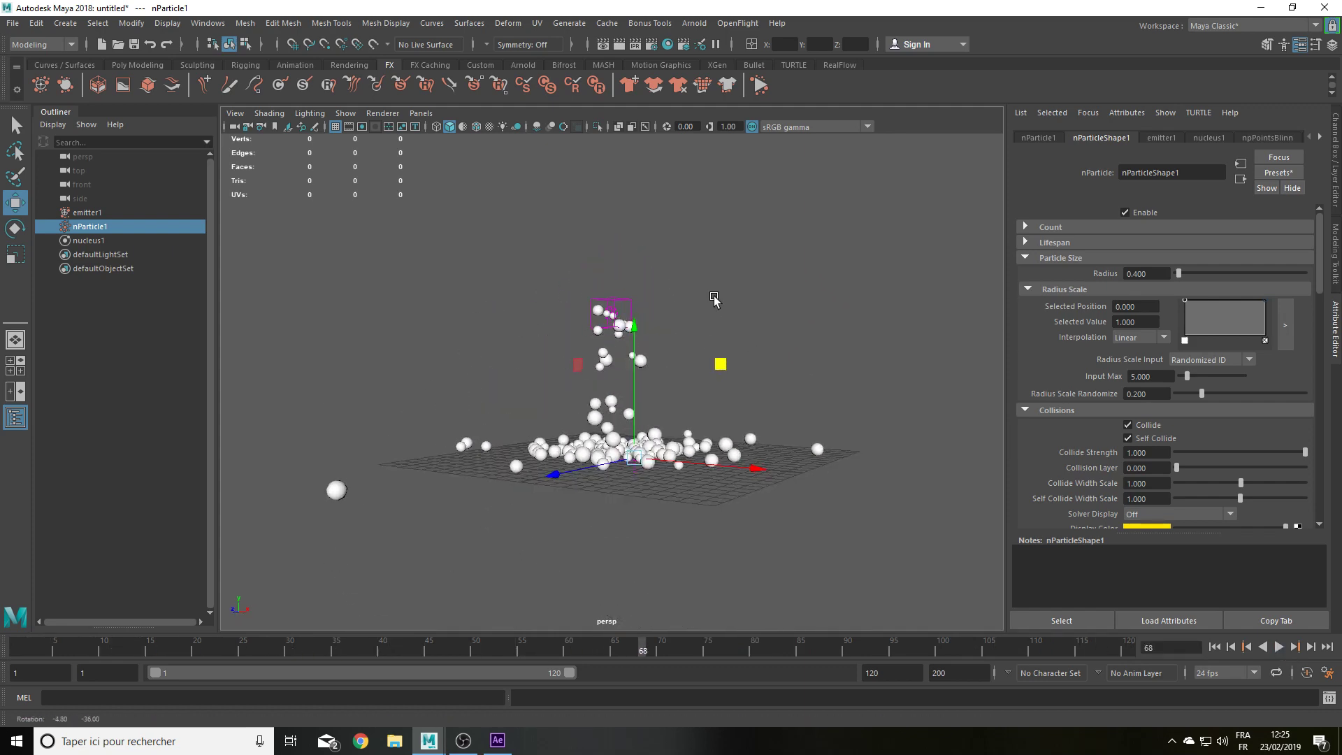
scroll(712, 311, "up", 2)
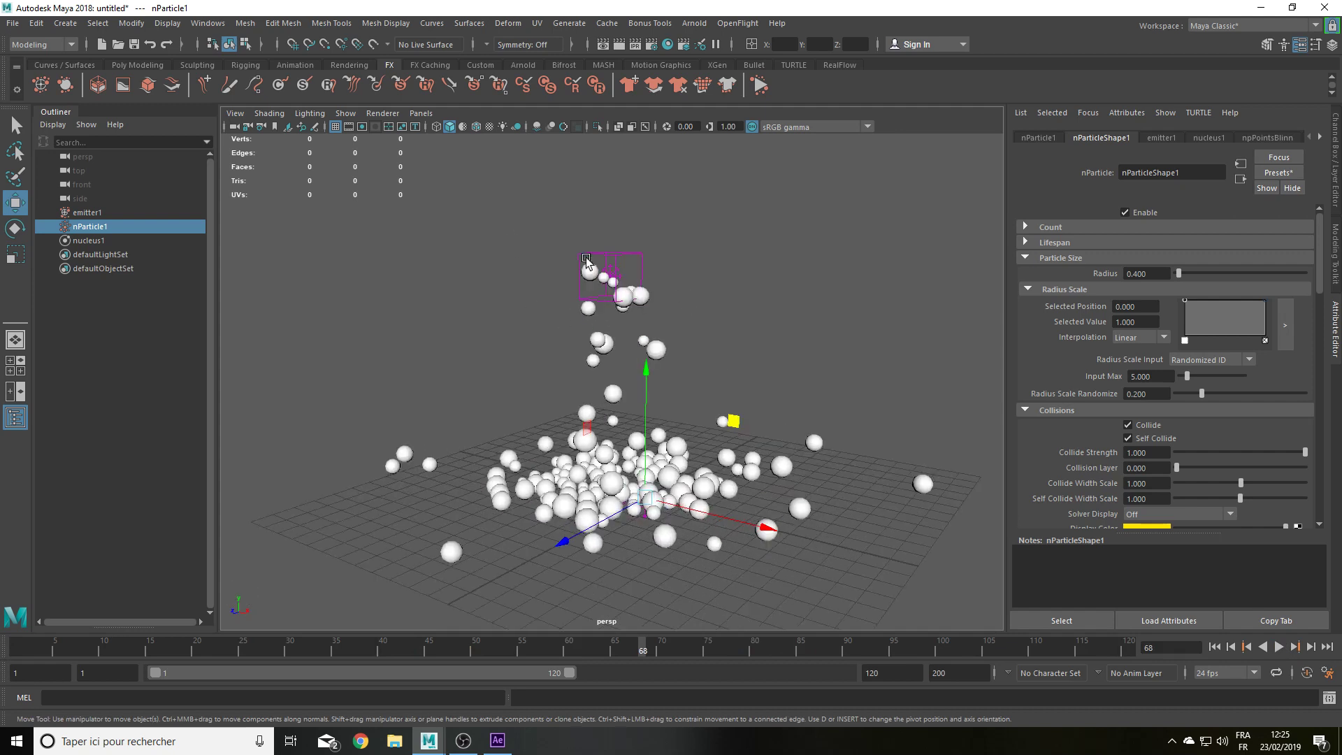
Step: Select emitter1 and change its Emitter Type to Omni
left_click(614, 252)
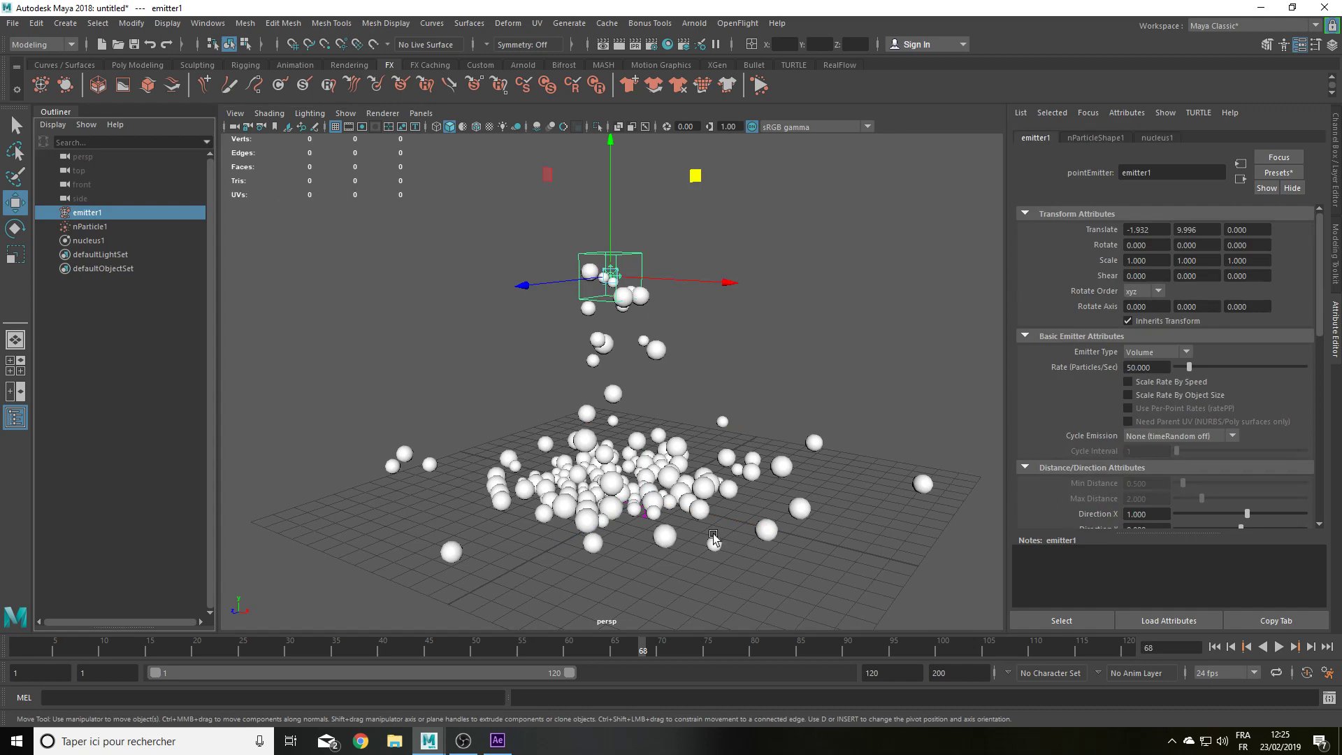
mouse_move(573, 434)
left_mouse_down("alt")
mouse_move(769, 428)
mouse_move(860, 406)
left_mouse_up("alt")
left_click(1146, 353)
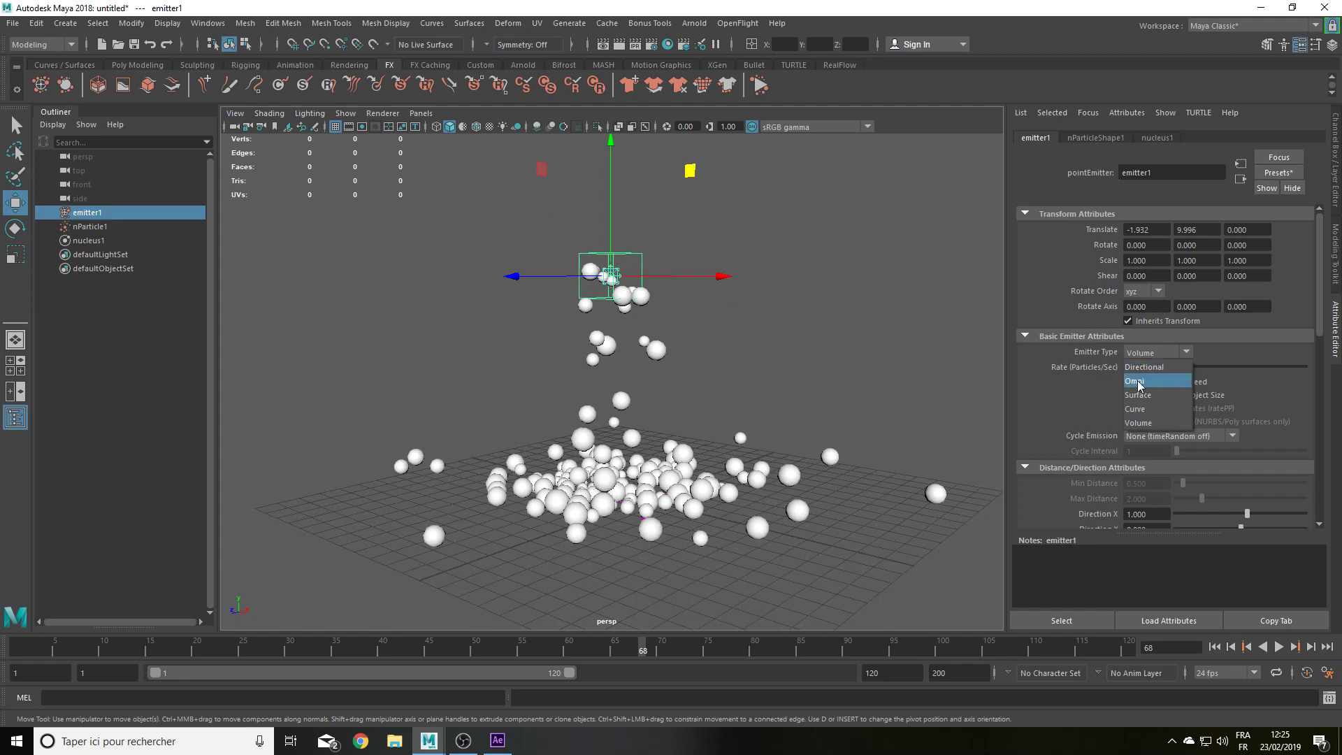
left_click(1136, 382)
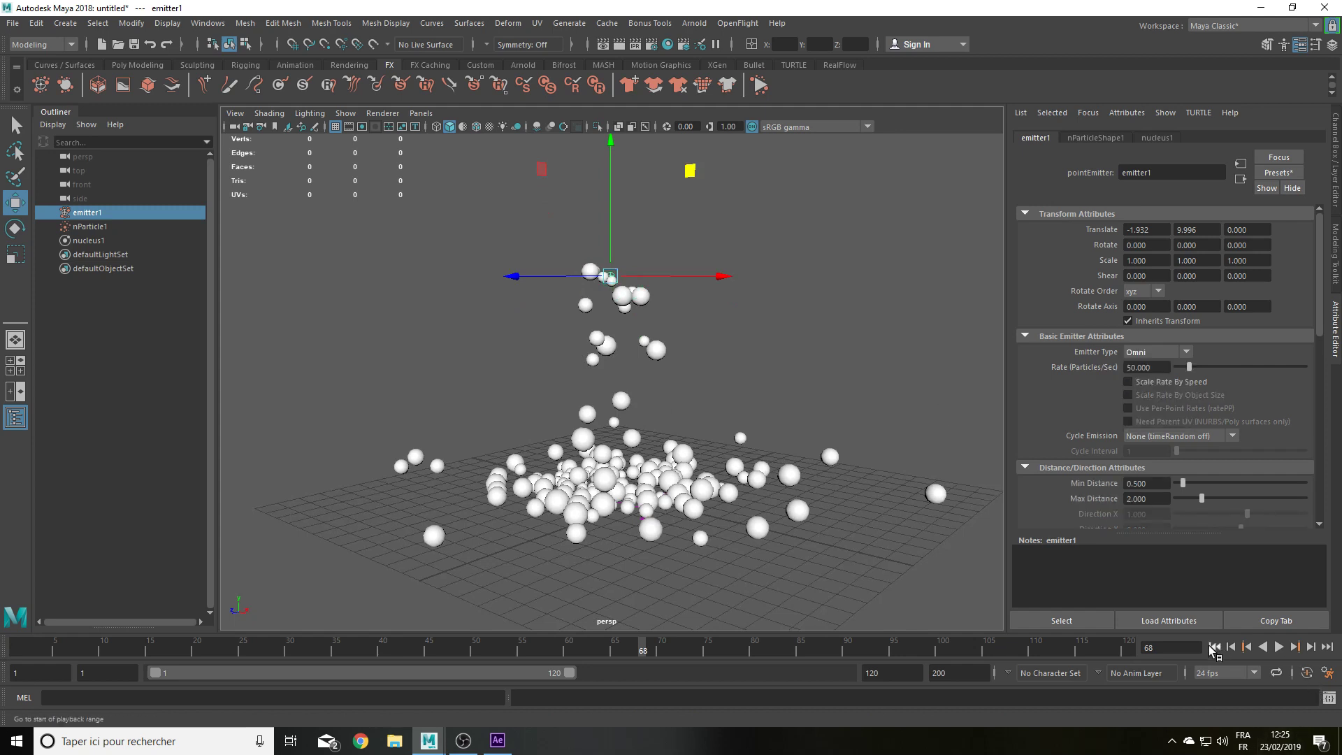
Step: Test-play the Omni emitter, then rewind to frame 1
left_click(1215, 648)
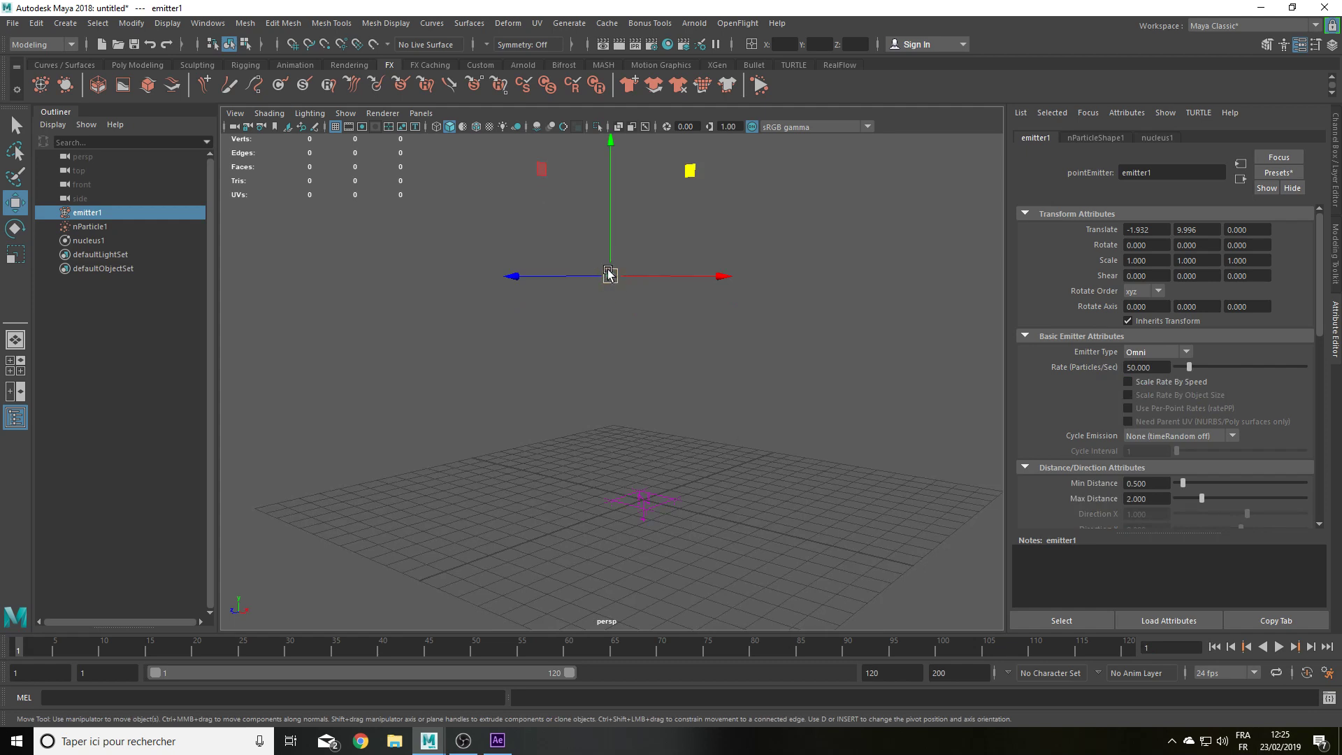
left_click(1279, 647)
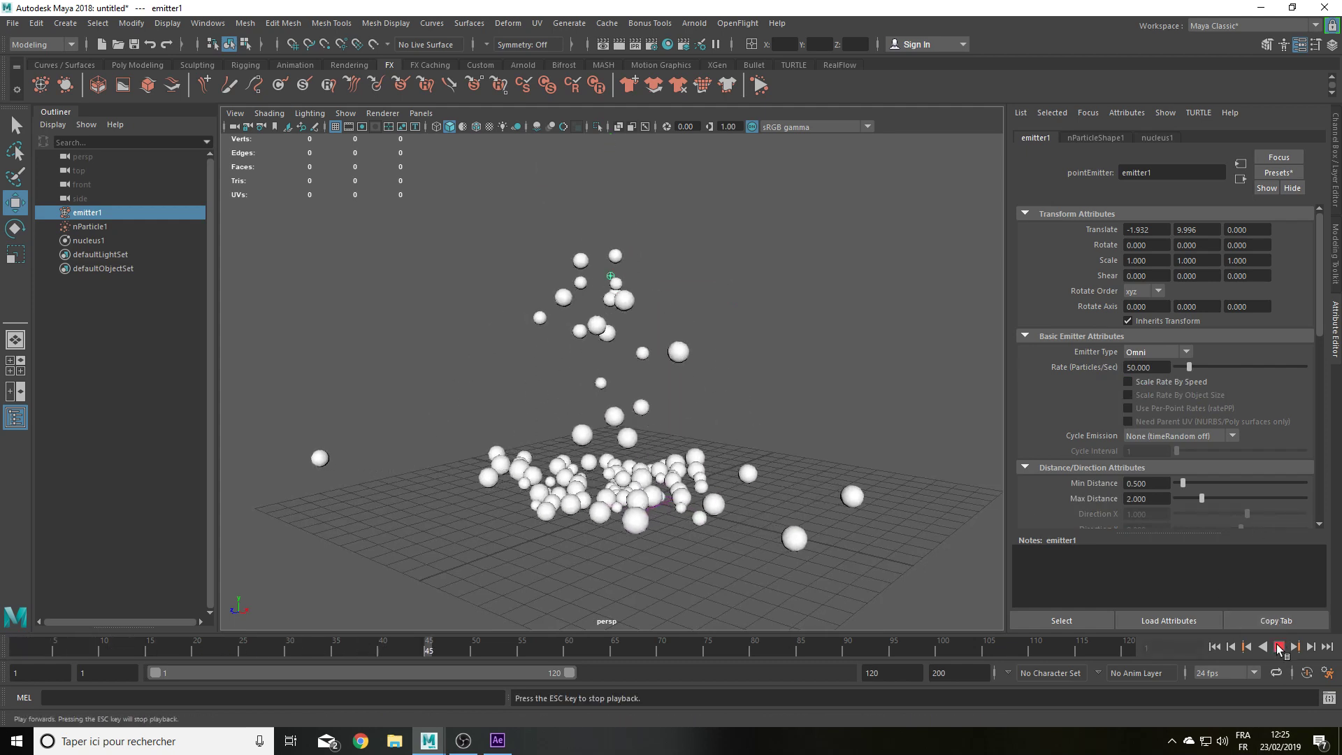
left_click(1279, 647)
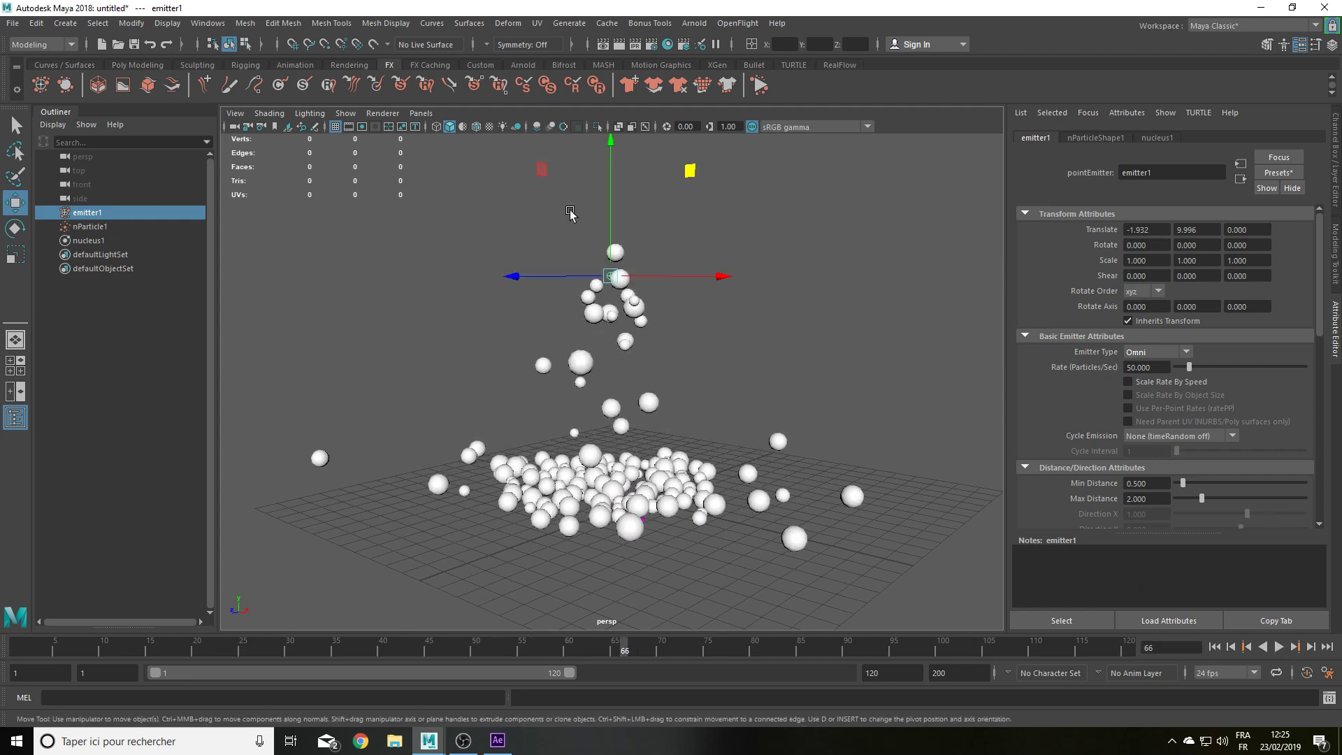
left_click(1215, 646)
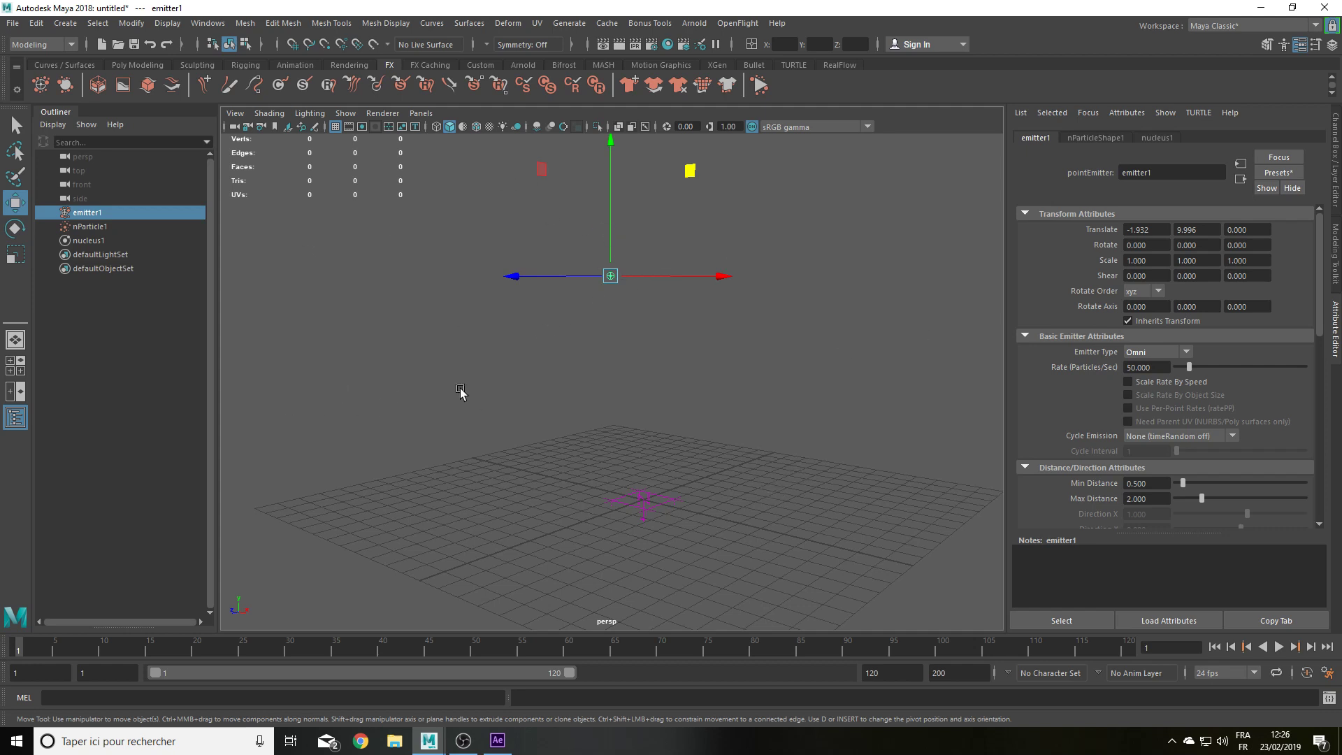
left_click(1159, 353)
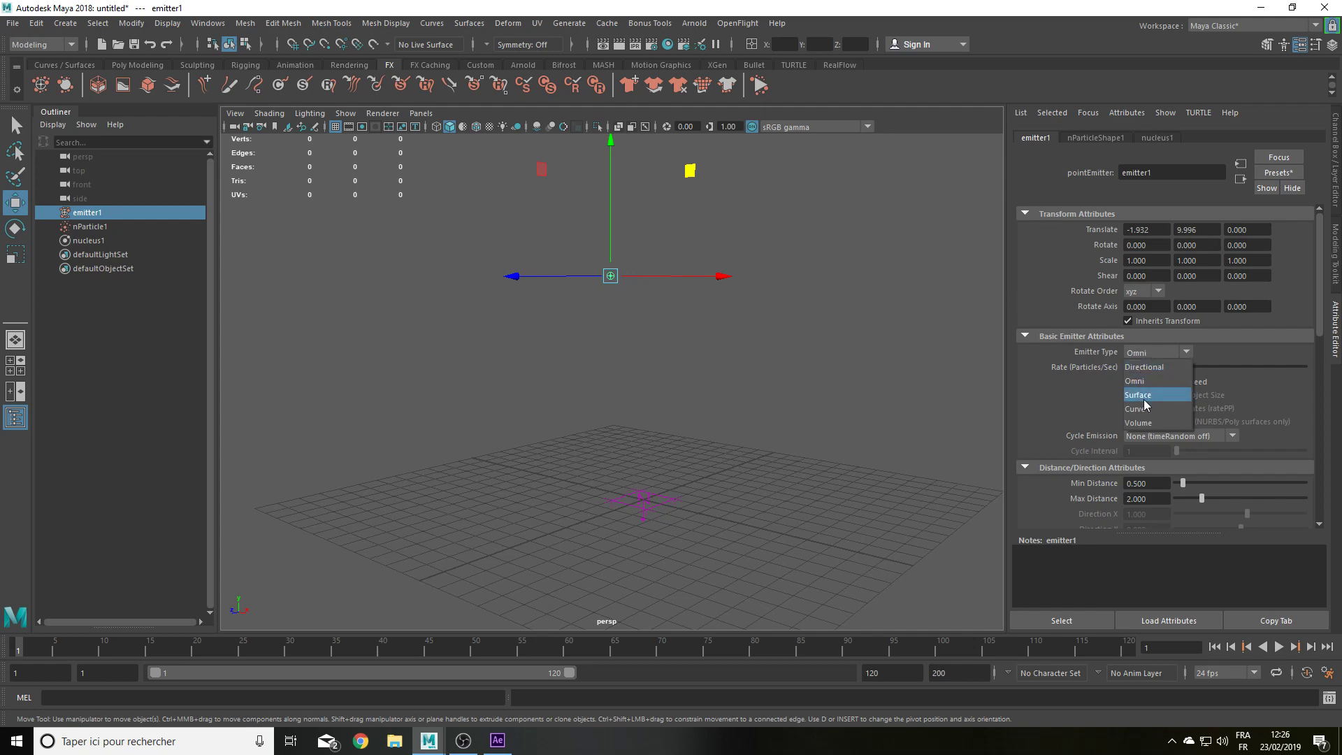
Step: Switch emitter1 back to a Volume emitter with a Cylinder volume shape
left_click(1148, 422)
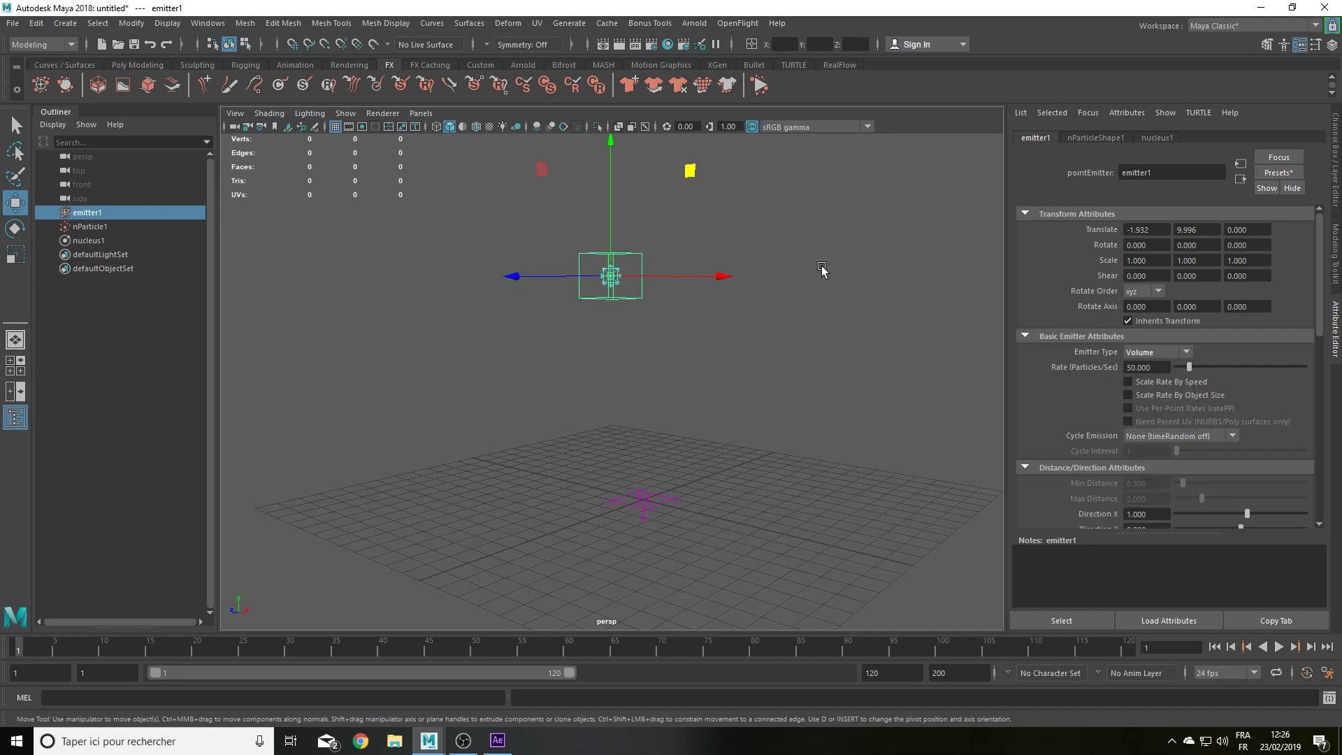
mouse_move(823, 273)
left_mouse_down("alt")
mouse_move(755, 362)
mouse_move(675, 326)
left_mouse_up("alt")
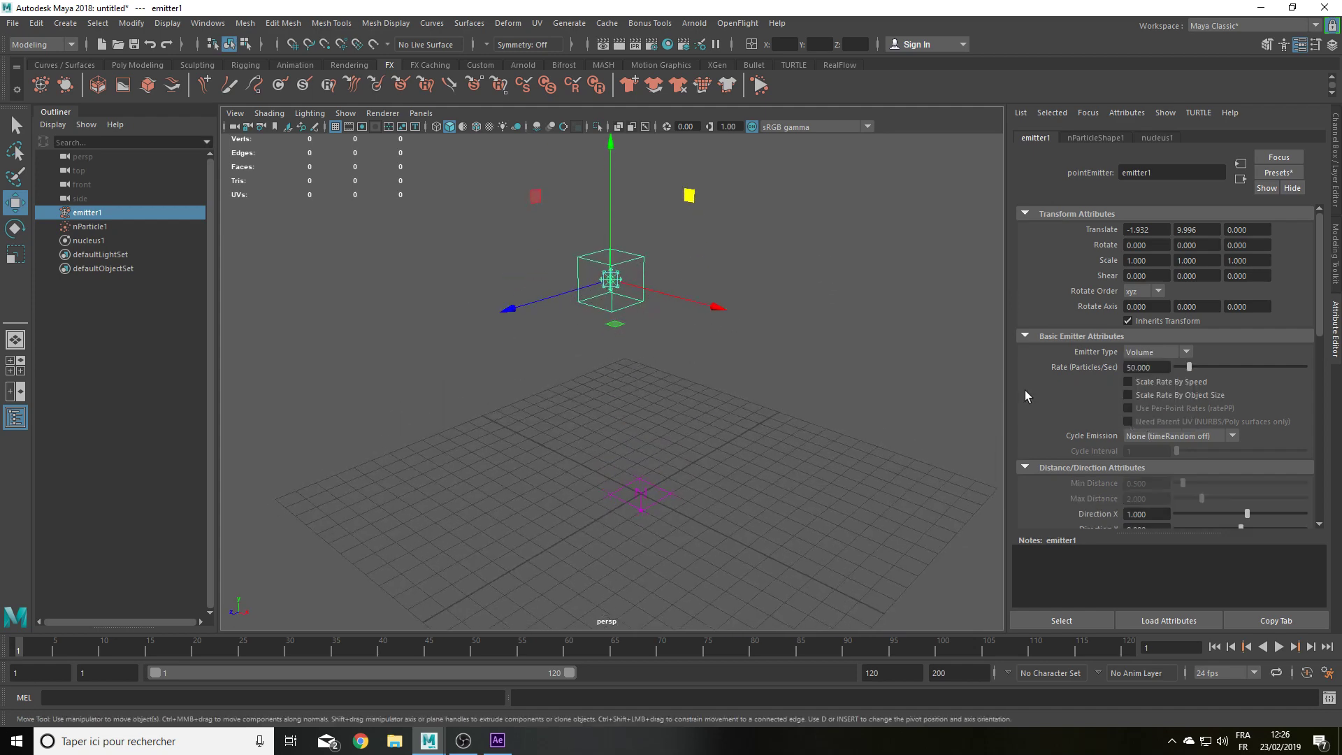
scroll(1101, 384, "down", 2)
scroll(1103, 329, "down", 2)
scroll(1106, 309, "down", 2)
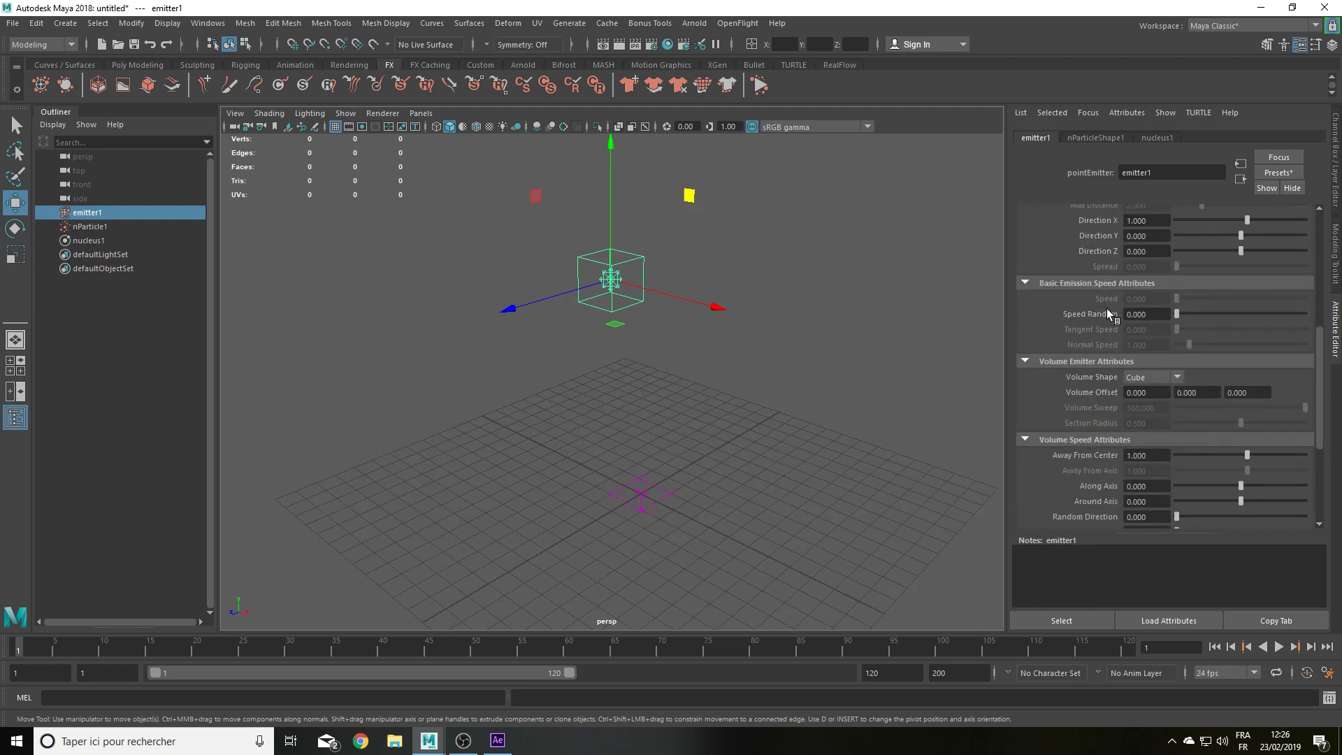
scroll(1098, 329, "down", 1)
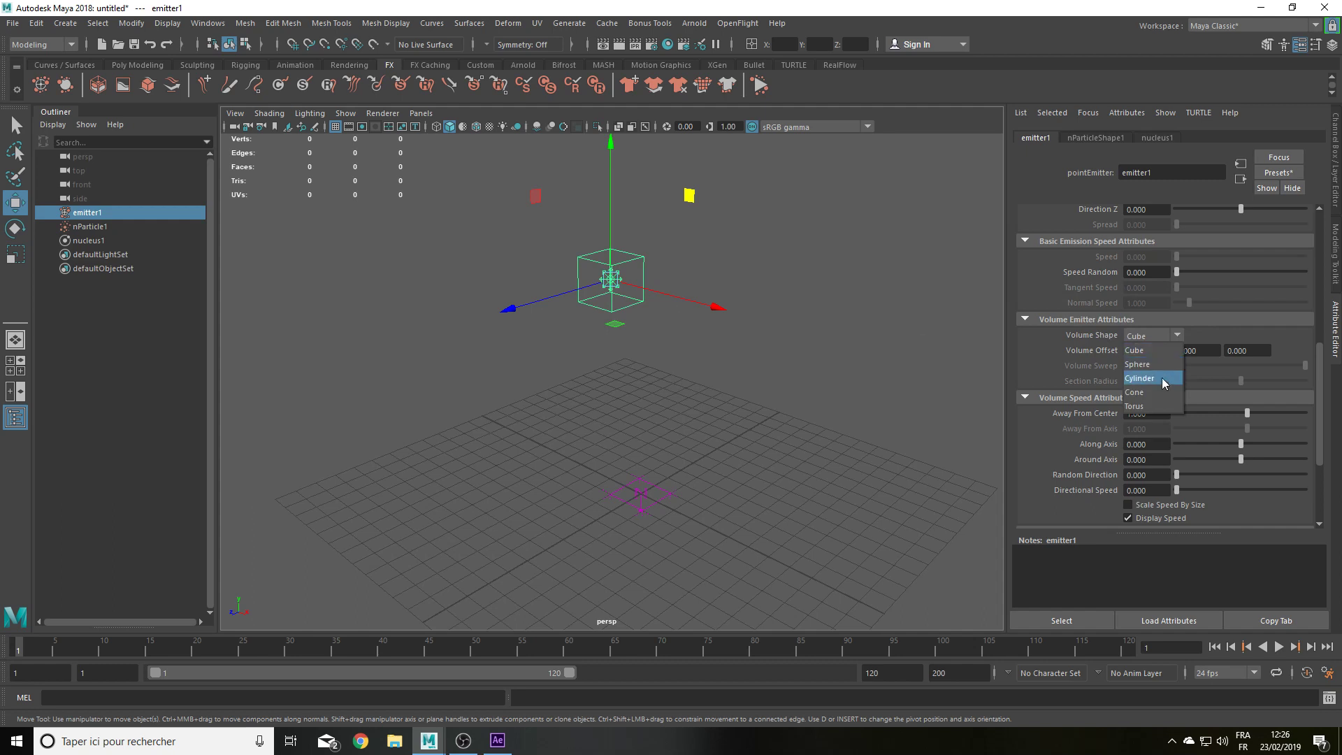
left_click(1156, 378)
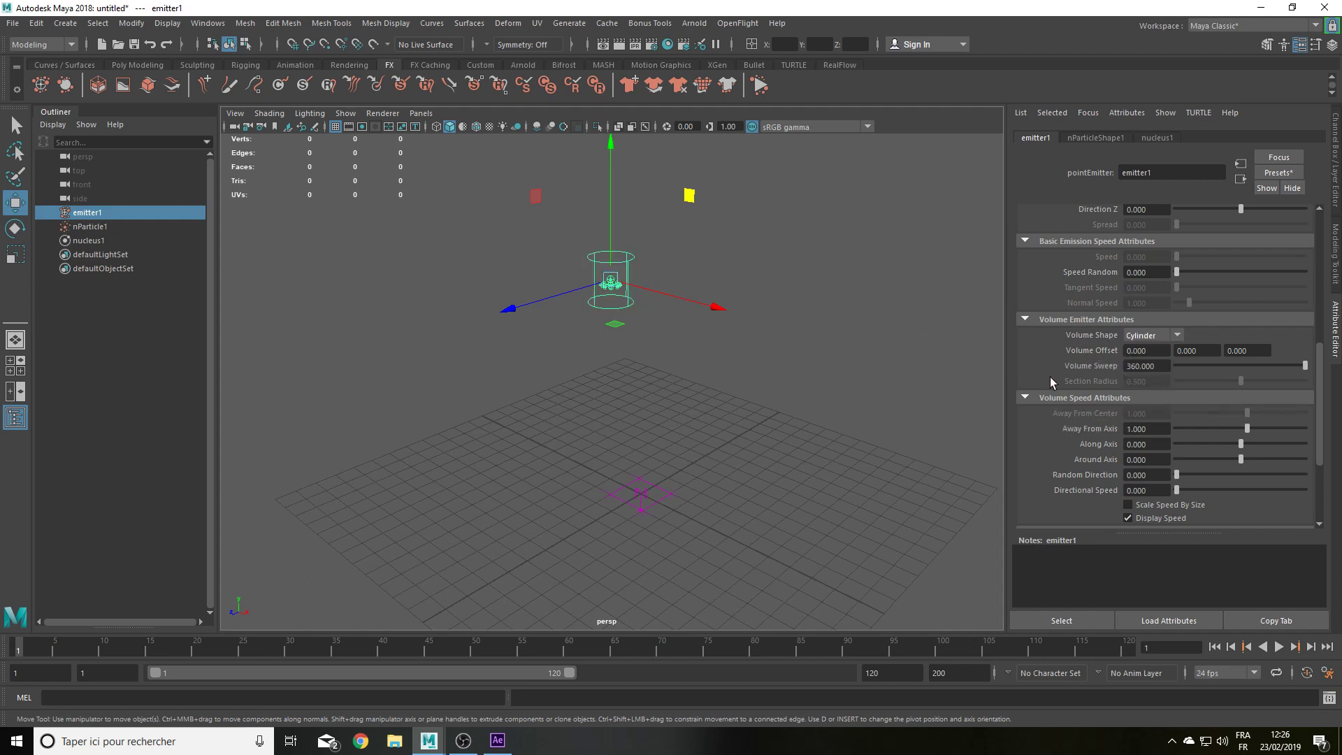
Step: Test-play the cylinder emitter, rewind to frame 1, and orbit around it
left_click(1279, 647)
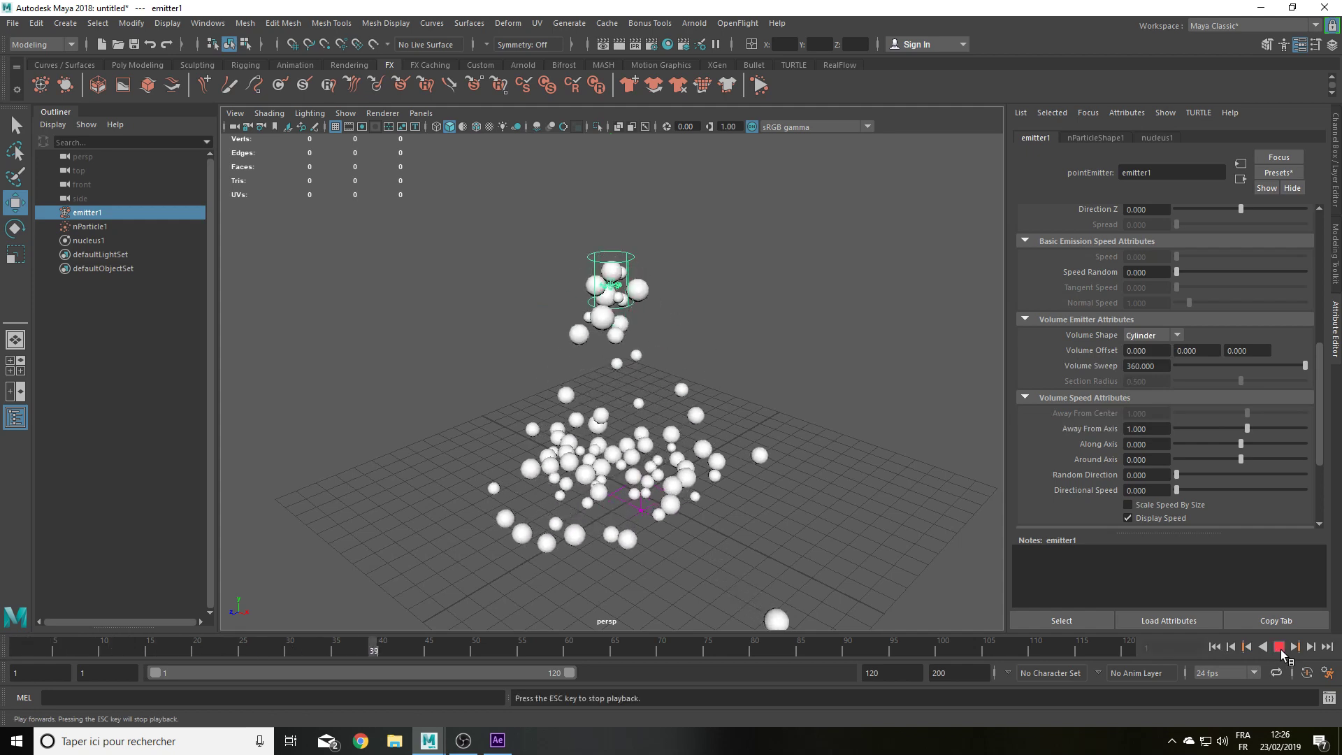
left_click(1281, 649)
left_click(1220, 648)
mouse_move(758, 497)
left_mouse_down("alt")
mouse_move(710, 458)
mouse_move(659, 488)
left_mouse_up("alt")
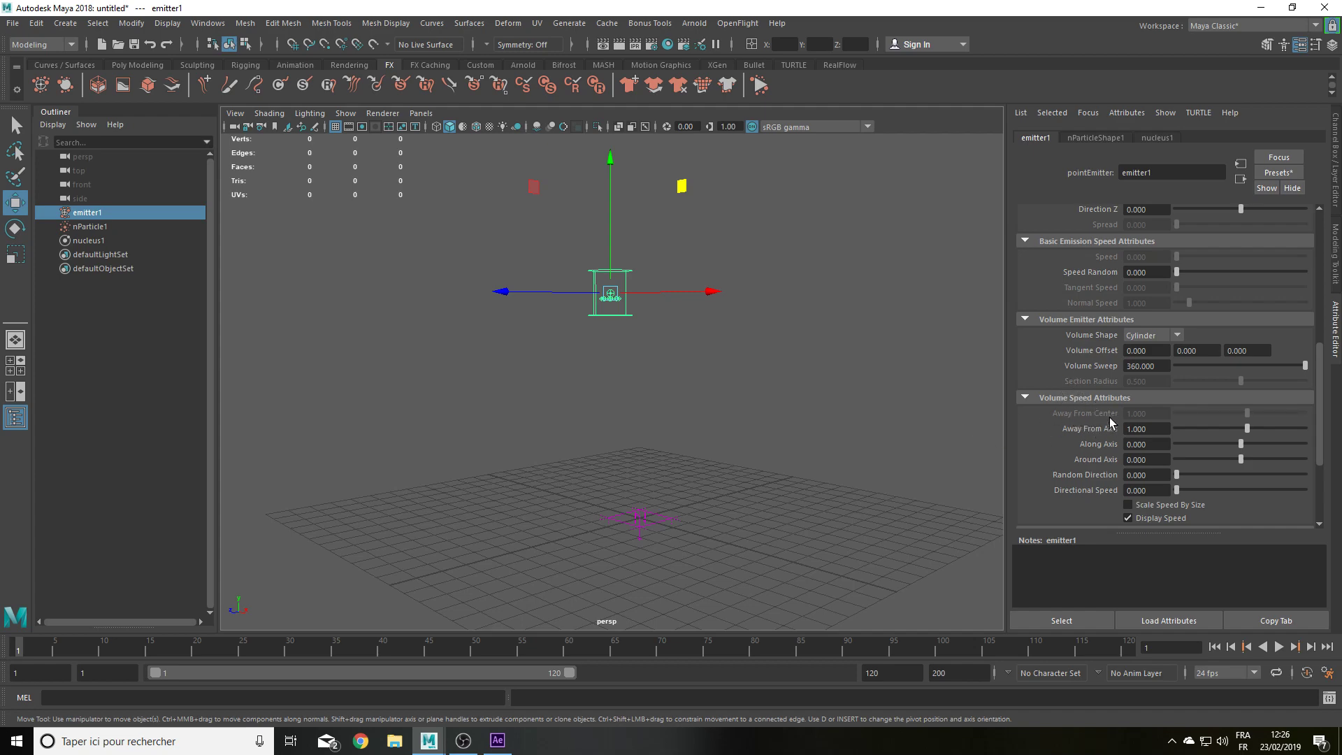
left_click_drag(710, 364, 701, 412, "alt")
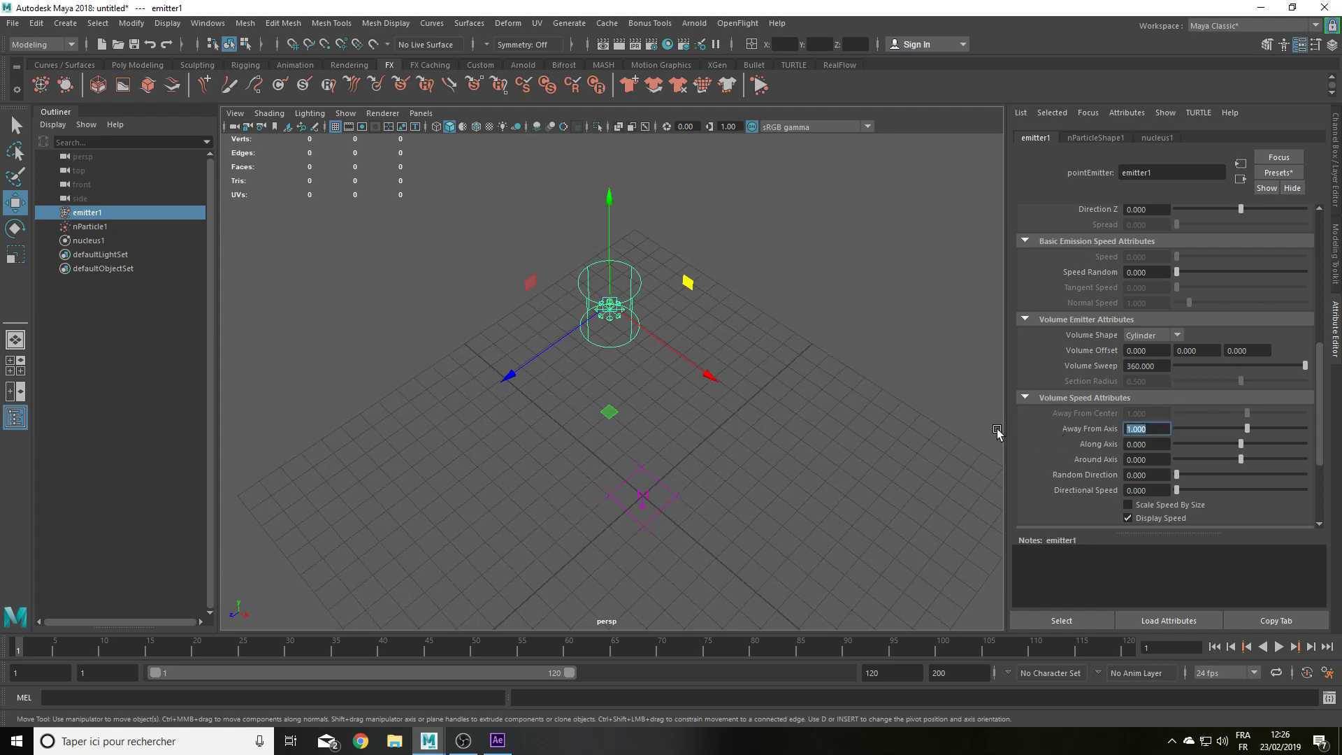
mouse_move(650, 374)
left_mouse_down("alt")
mouse_move(692, 362)
mouse_move(560, 372)
left_mouse_up("alt")
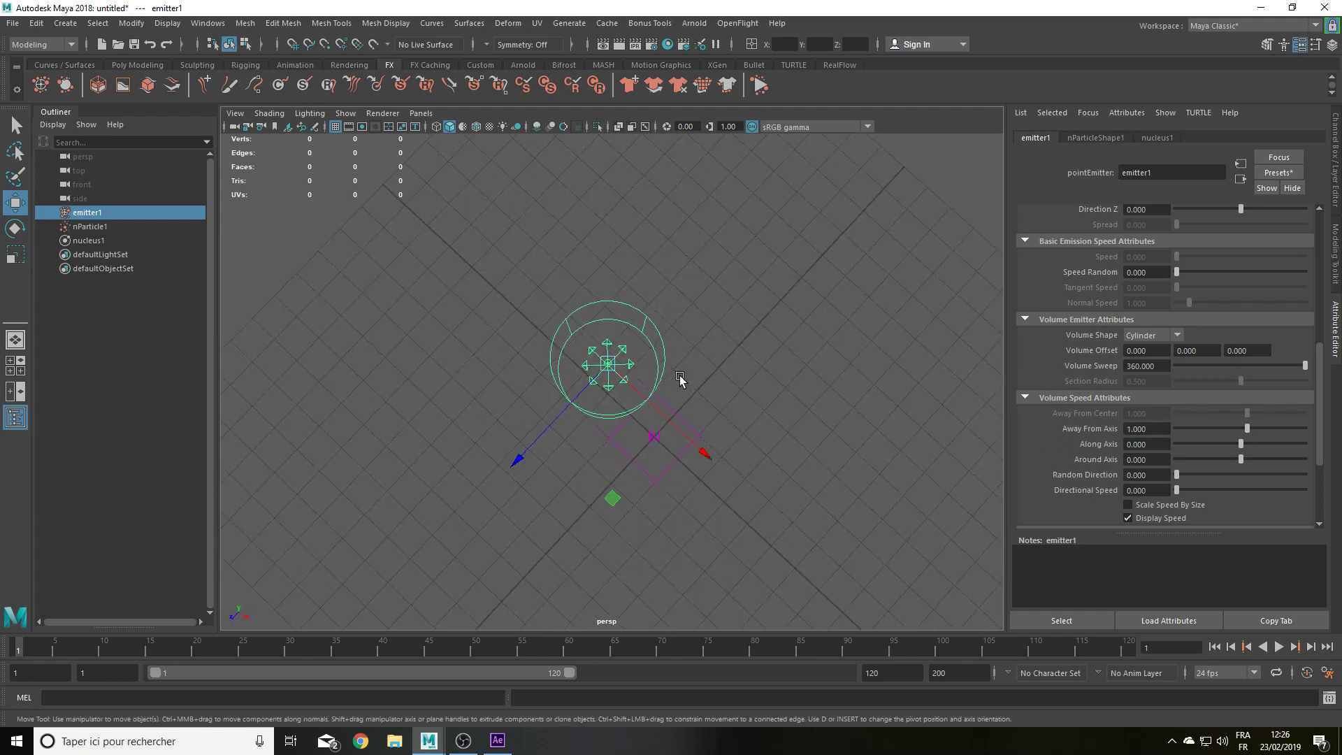
left_click_drag(659, 363, 661, 294, "alt")
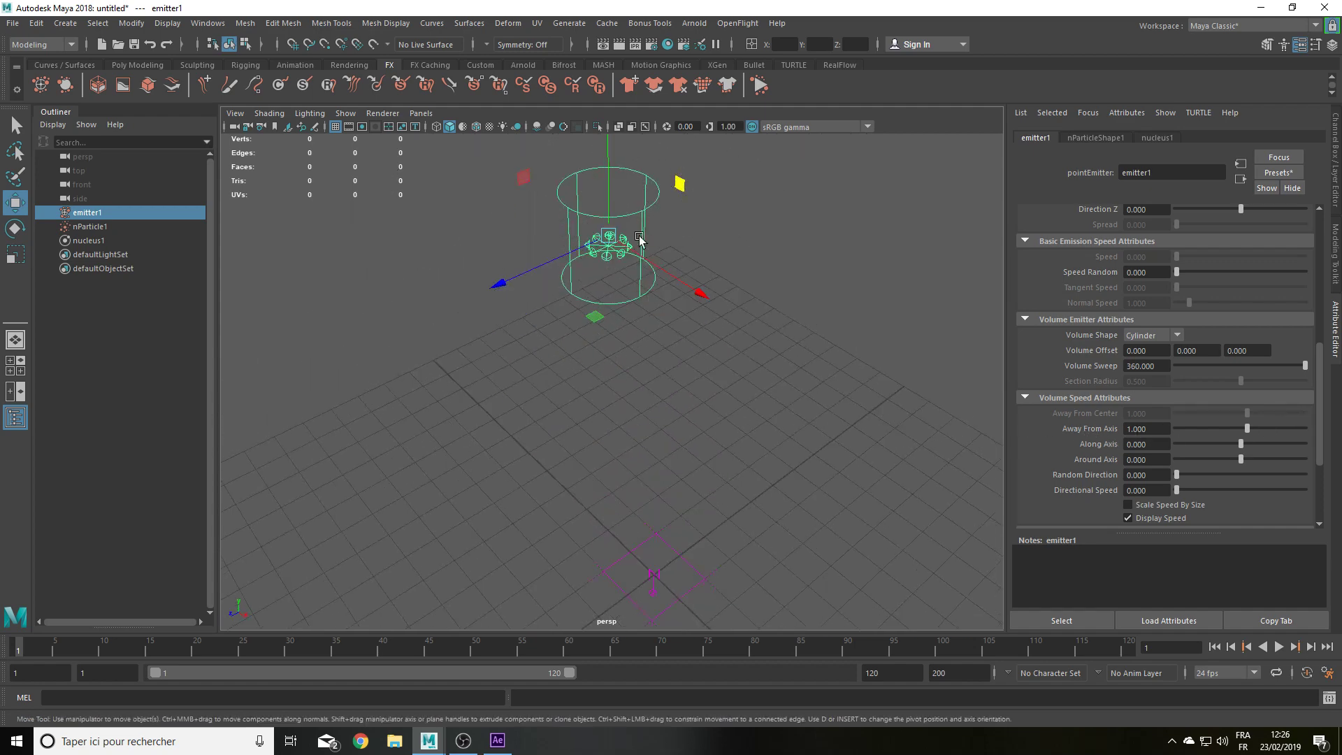
mouse_move(787, 274)
left_mouse_down("alt")
mouse_move(755, 228)
mouse_move(661, 341)
left_mouse_up("alt")
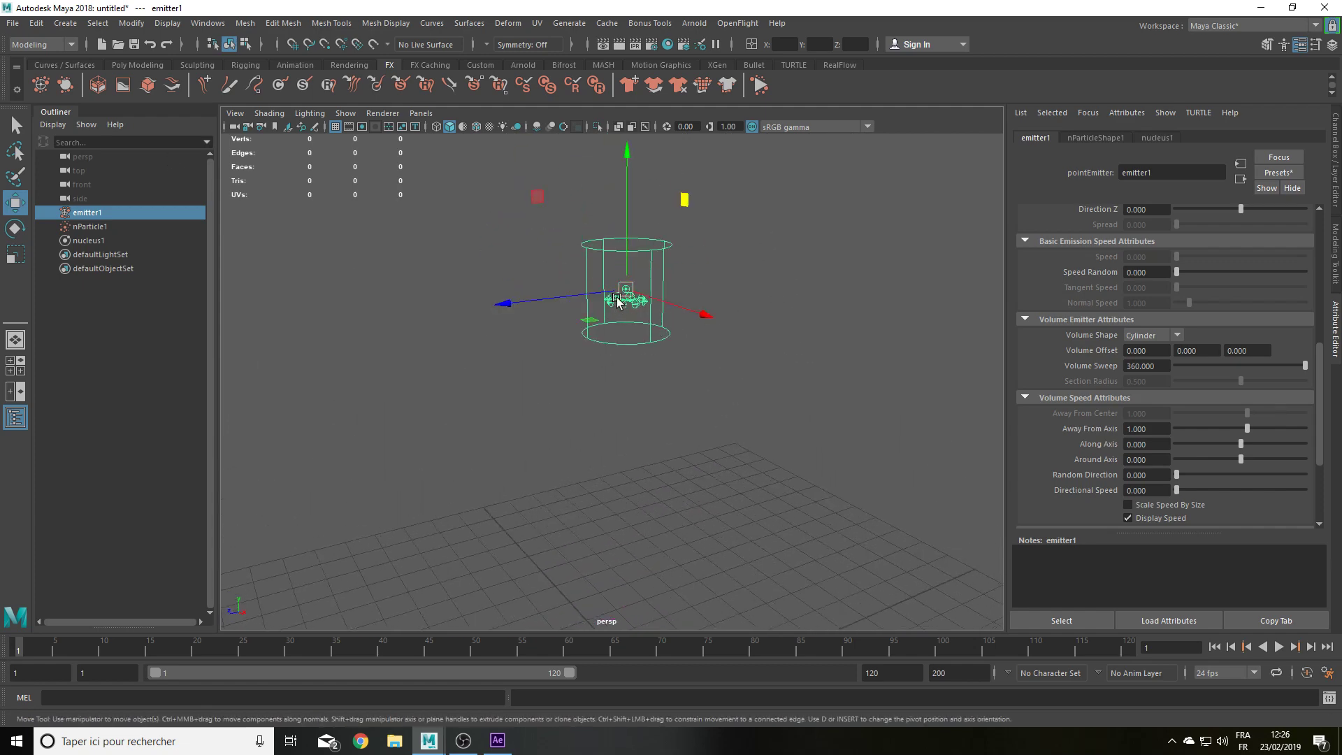
Step: Set the emitter's Away From Axis speed to 0 and Along Axis to 10
double_click(1125, 428)
type("0.000")
key("Return")
double_click(1152, 446)
type("0")
key("Return")
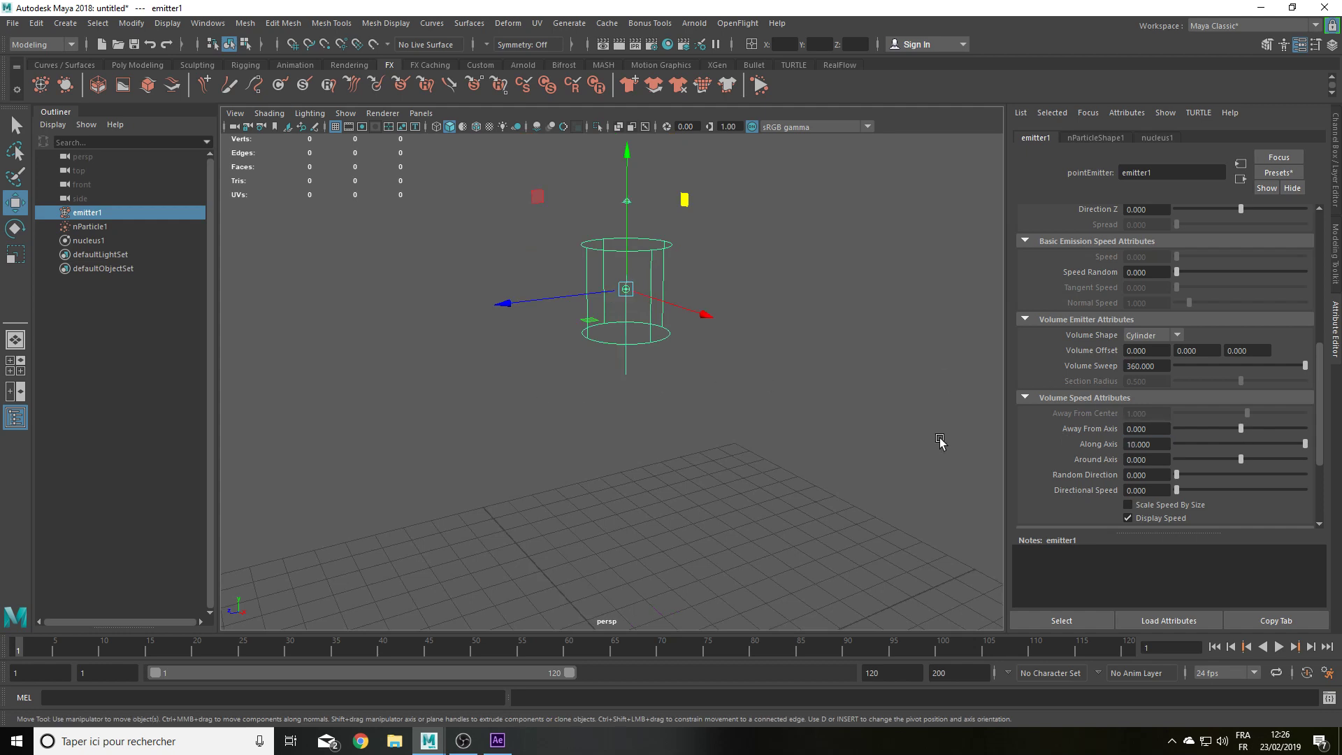
Step: Zoom in on the emitter, test-play the new axis speeds, and rewind
left_click_drag(877, 392, 690, 228, "alt")
left_click(794, 249)
mouse_move(795, 249)
left_mouse_down("alt")
mouse_move(653, 294)
mouse_move(720, 300)
left_mouse_up("alt")
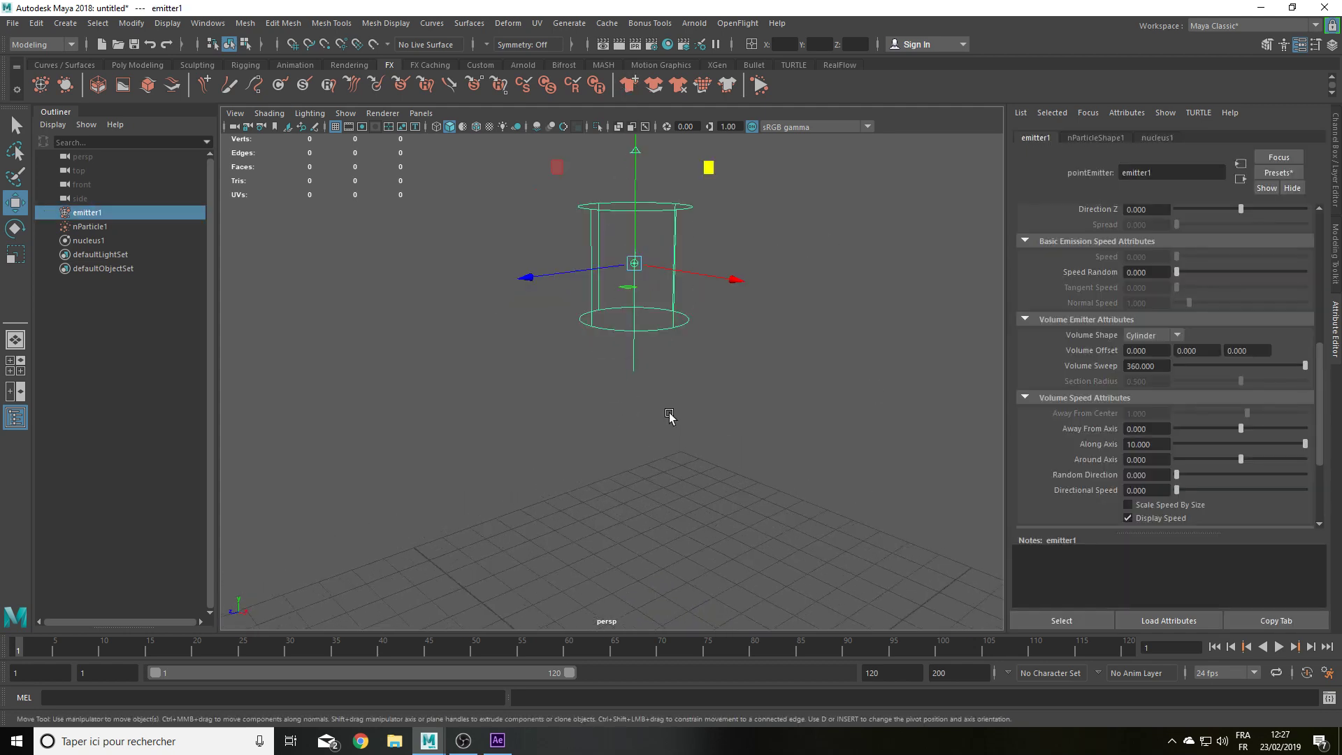
mouse_move(669, 417)
left_mouse_down("alt")
mouse_move(623, 291)
mouse_move(629, 413)
mouse_move(673, 400)
left_mouse_up("alt")
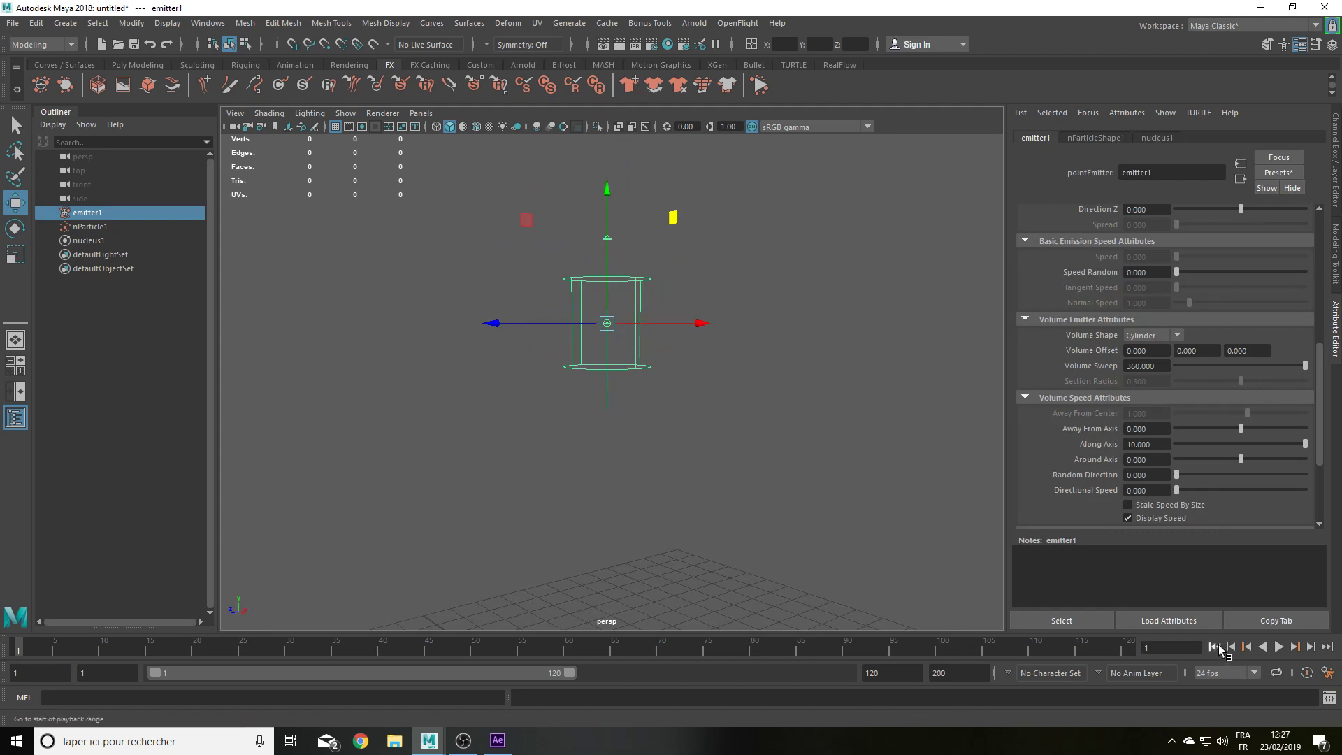
left_click(1279, 647)
left_click(1278, 646)
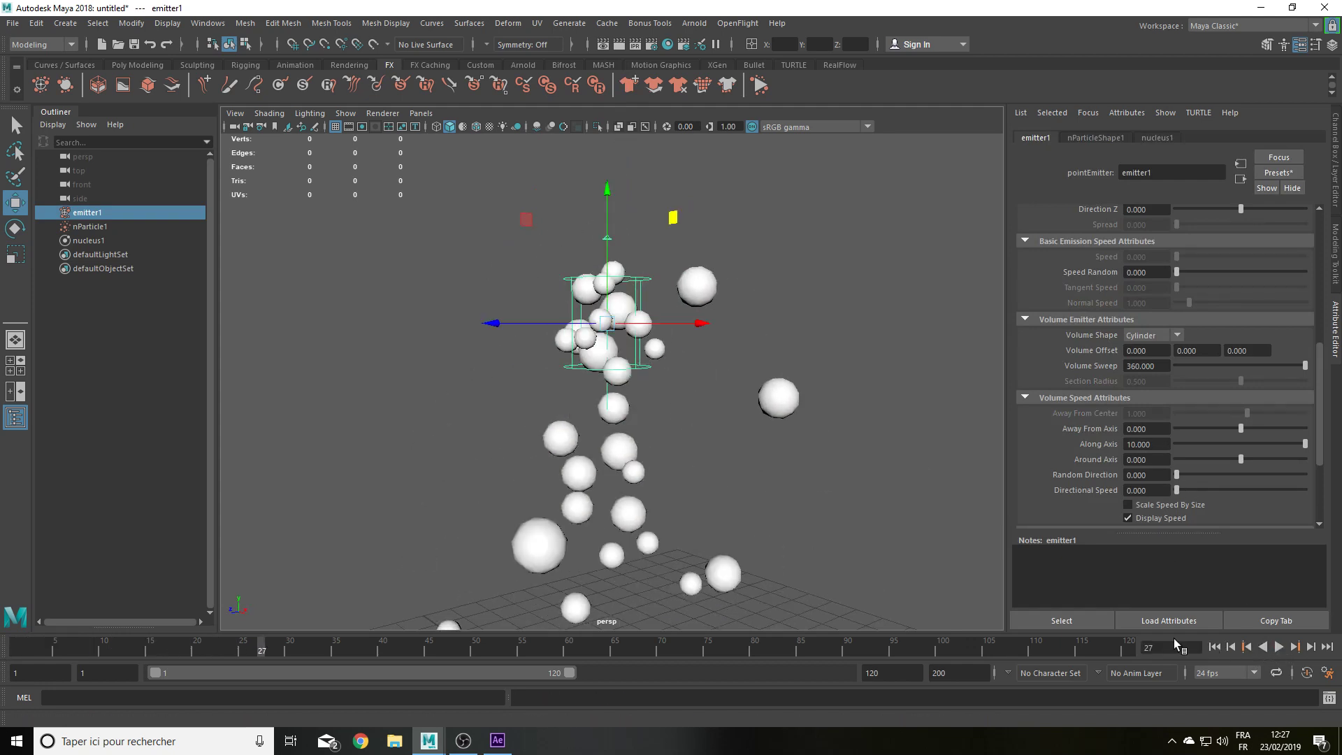
left_click(1215, 647)
Step: Rotate the emitter cylinder onto its side, set Along Axis to 50, and replay
key("e")
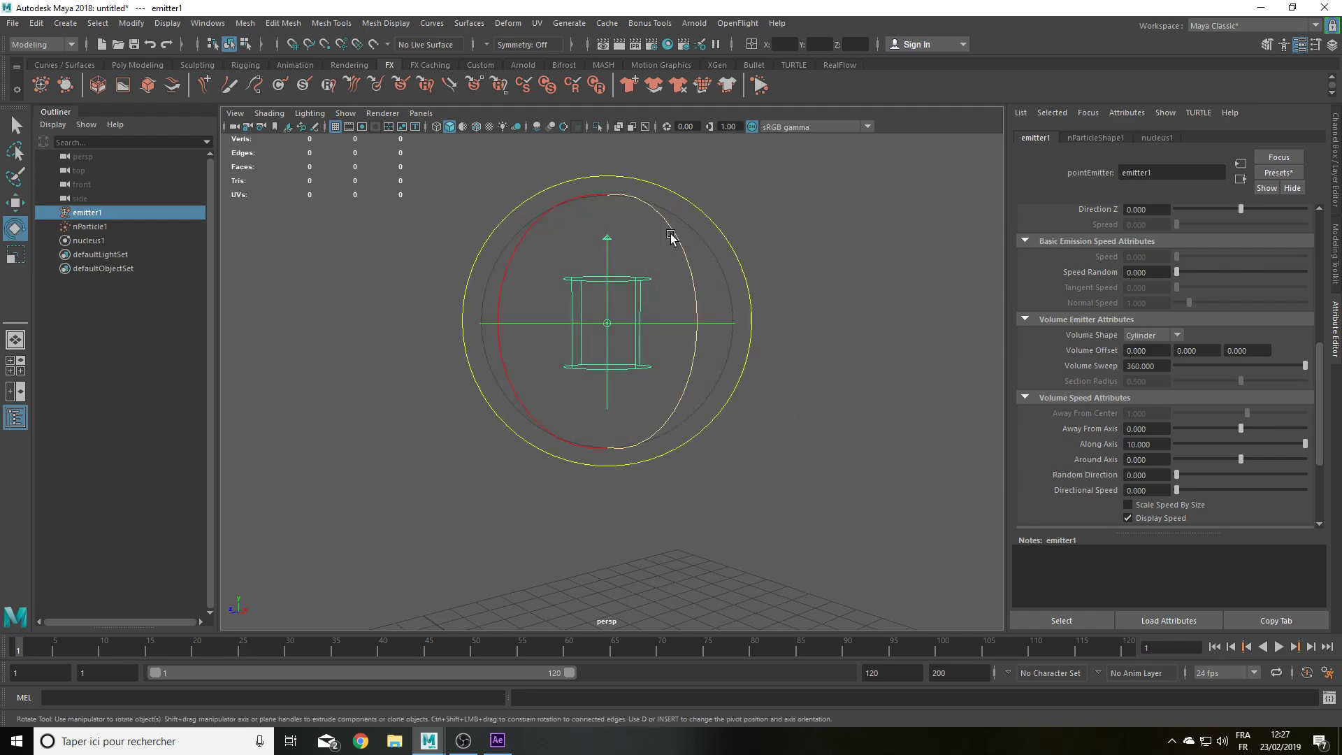
left_click_drag(675, 233, 706, 419)
mouse_move(803, 384)
left_mouse_down("alt")
mouse_move(807, 423)
mouse_move(902, 420)
left_mouse_up("alt")
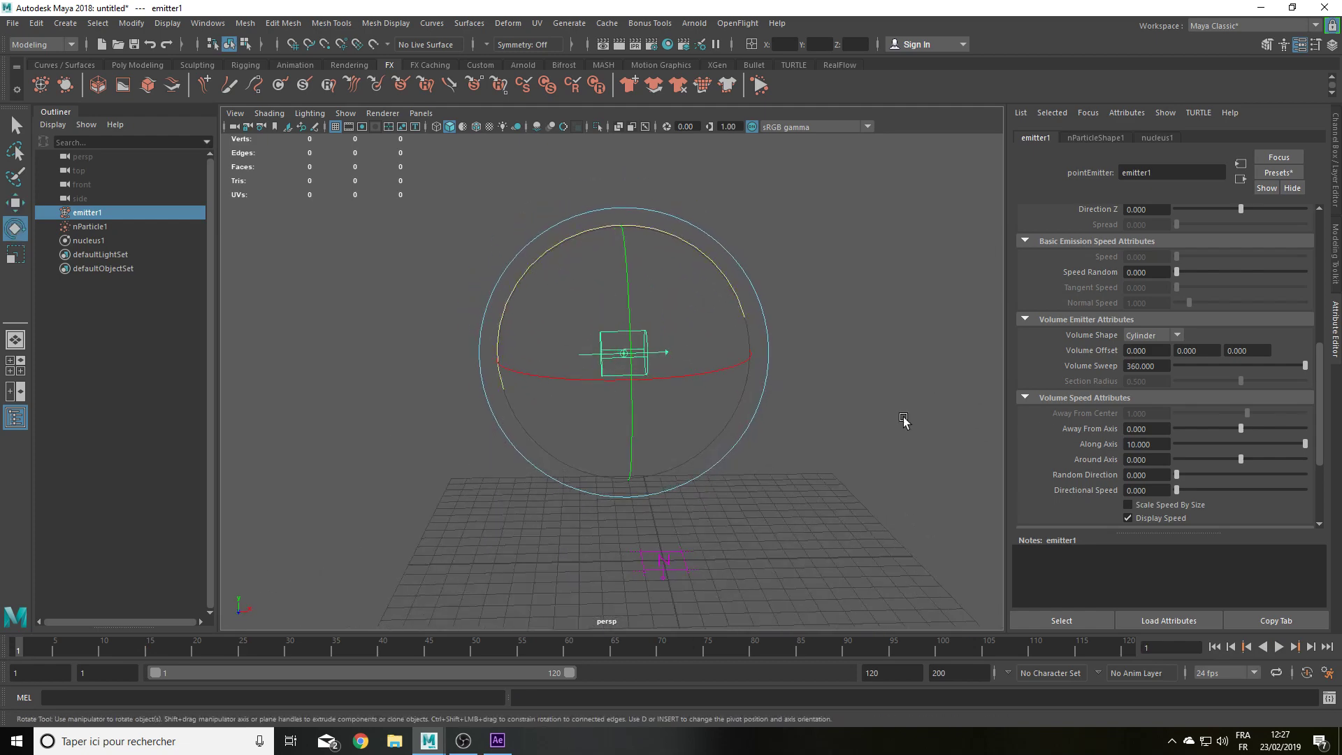
type("50")
key("Return")
left_click(1278, 646)
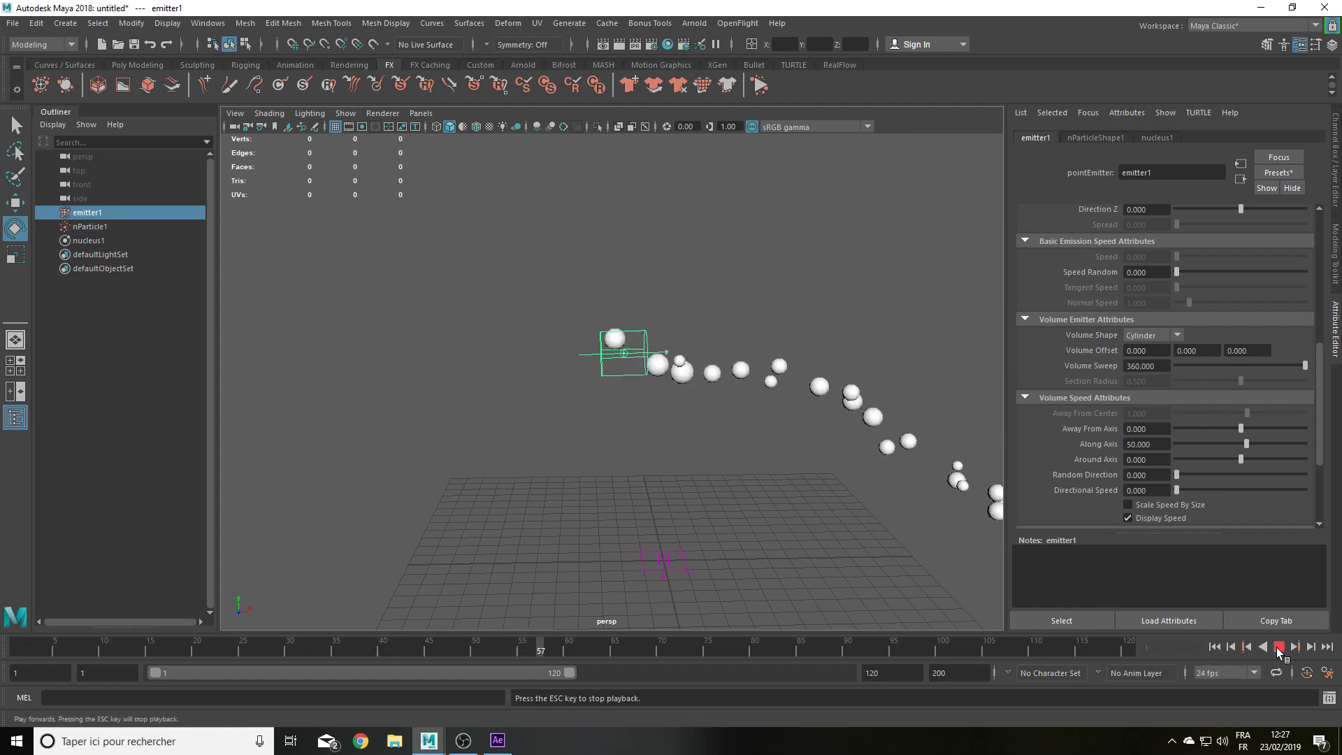
left_click(1279, 647)
Step: Reduce Along Axis to 2 and rewind to frame 1
middle_click_drag(979, 412, 790, 328, "alt")
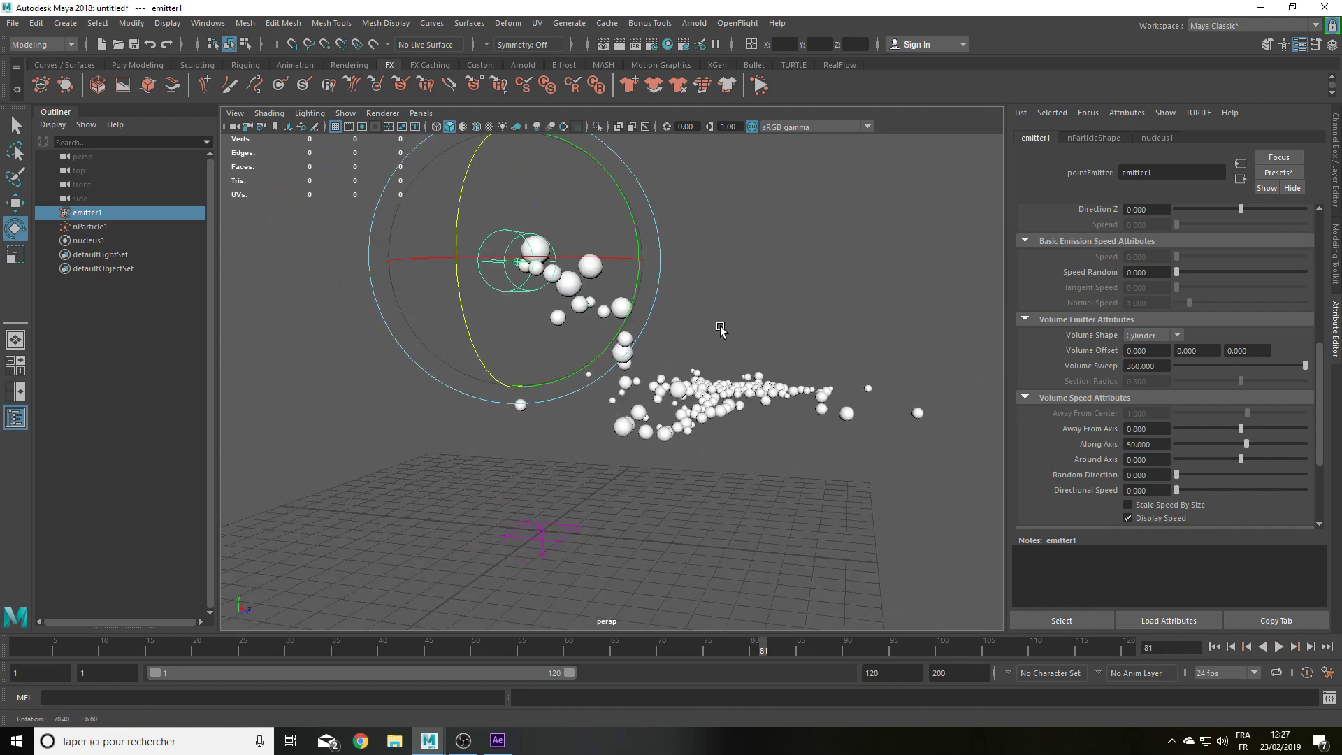
left_click_drag(791, 328, 829, 326, "alt")
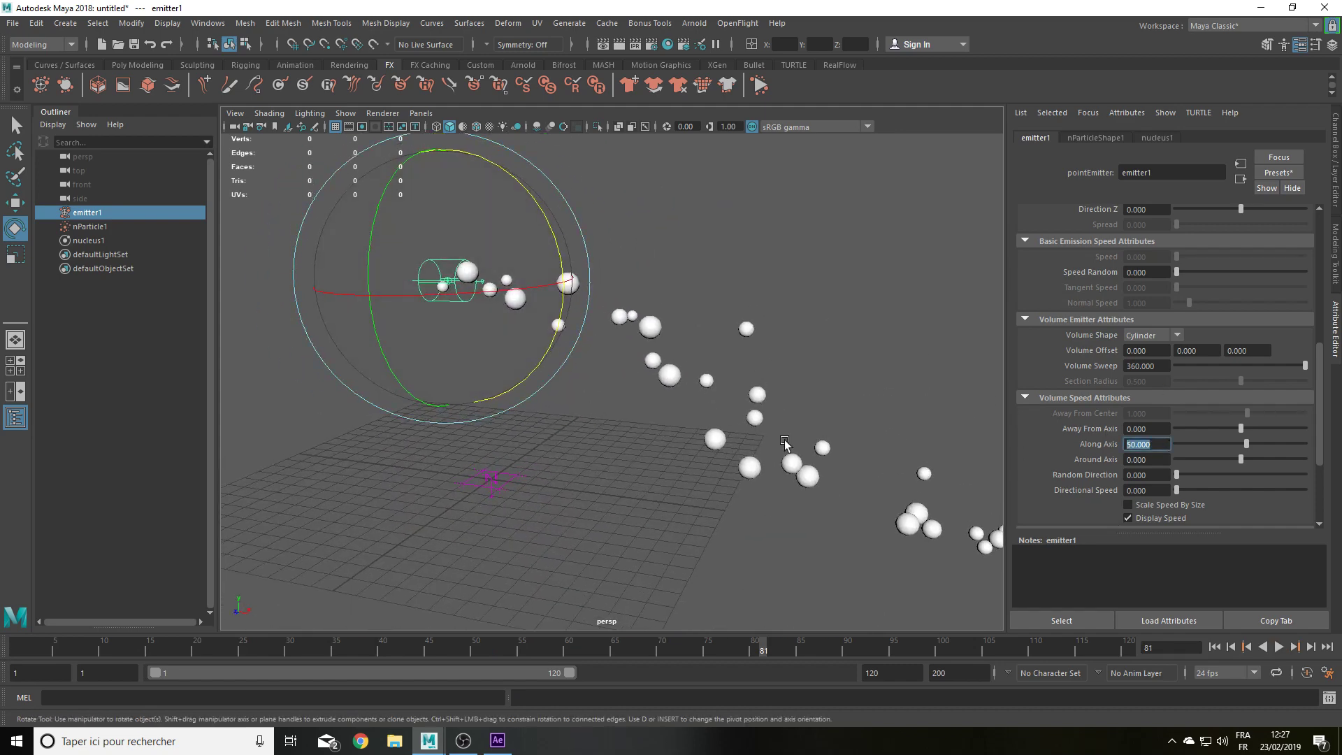
type("2")
key("Return")
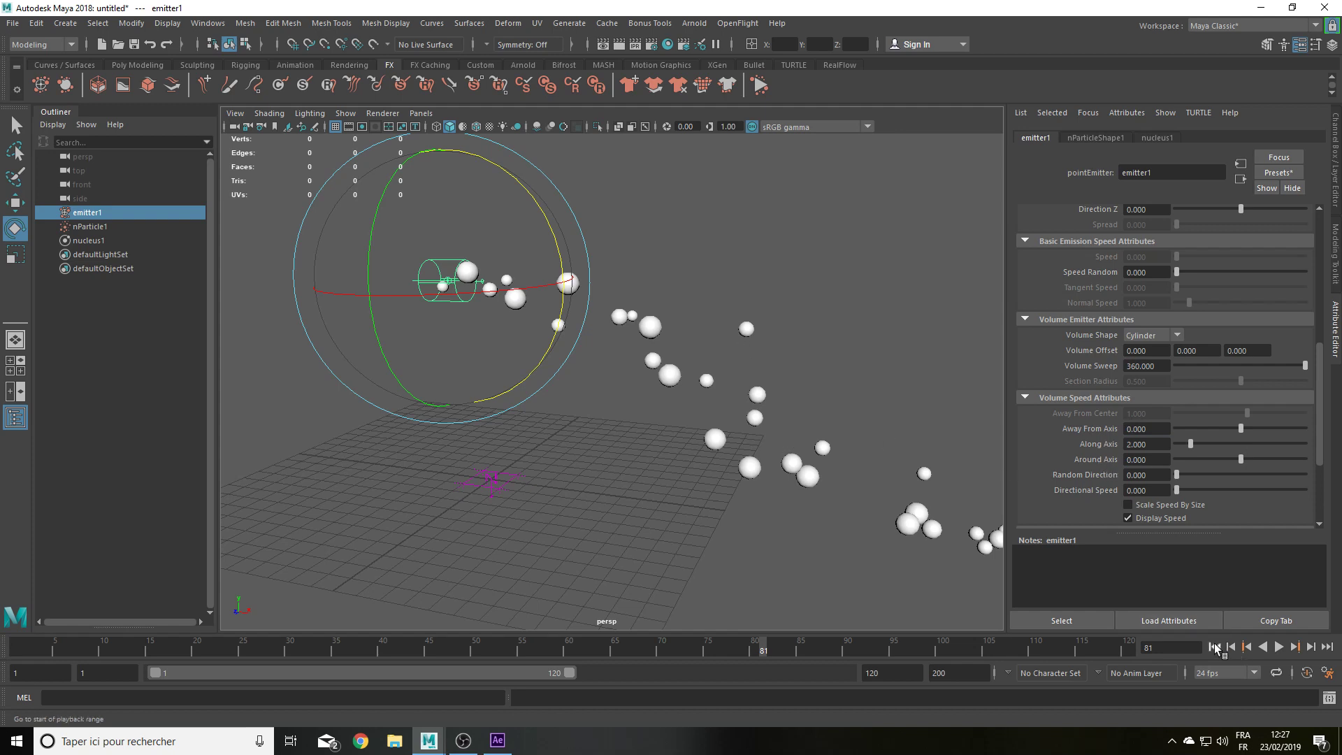
left_click(1214, 647)
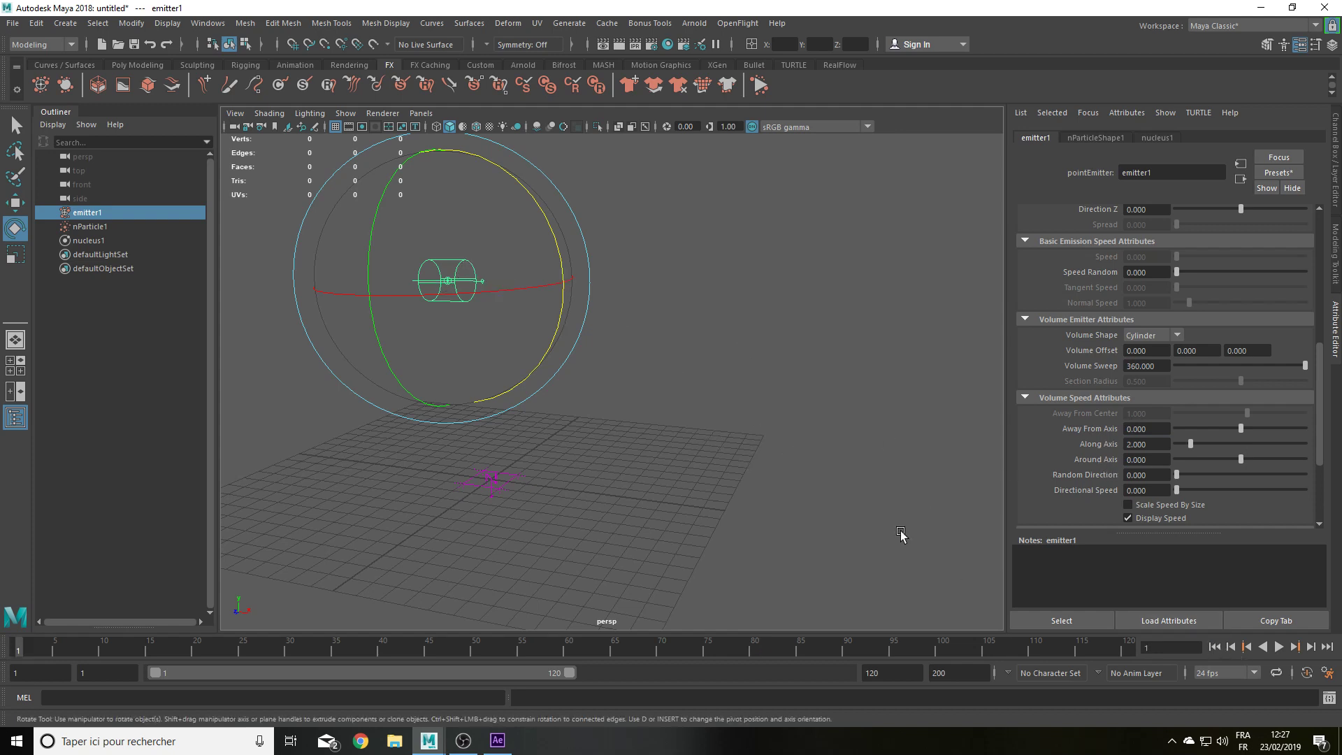
Step: Set Away From Axis to -5, keep the emitter upright, and test-play the emission
left_click(1169, 431)
type("-5.000")
key("Return")
mouse_move(509, 173)
left_mouse_down()
mouse_move(523, 316)
mouse_move(506, 351)
left_mouse_up()
key("ctrl+z")
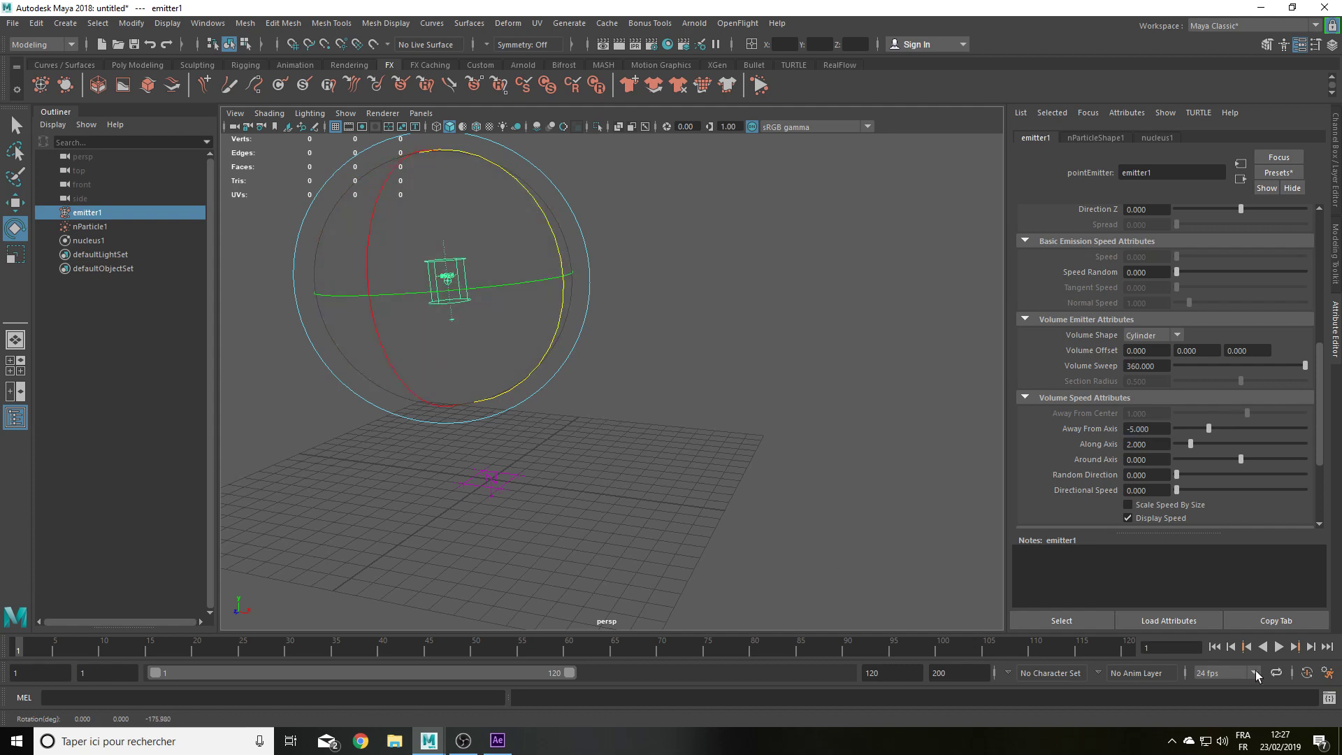
left_click(1279, 647)
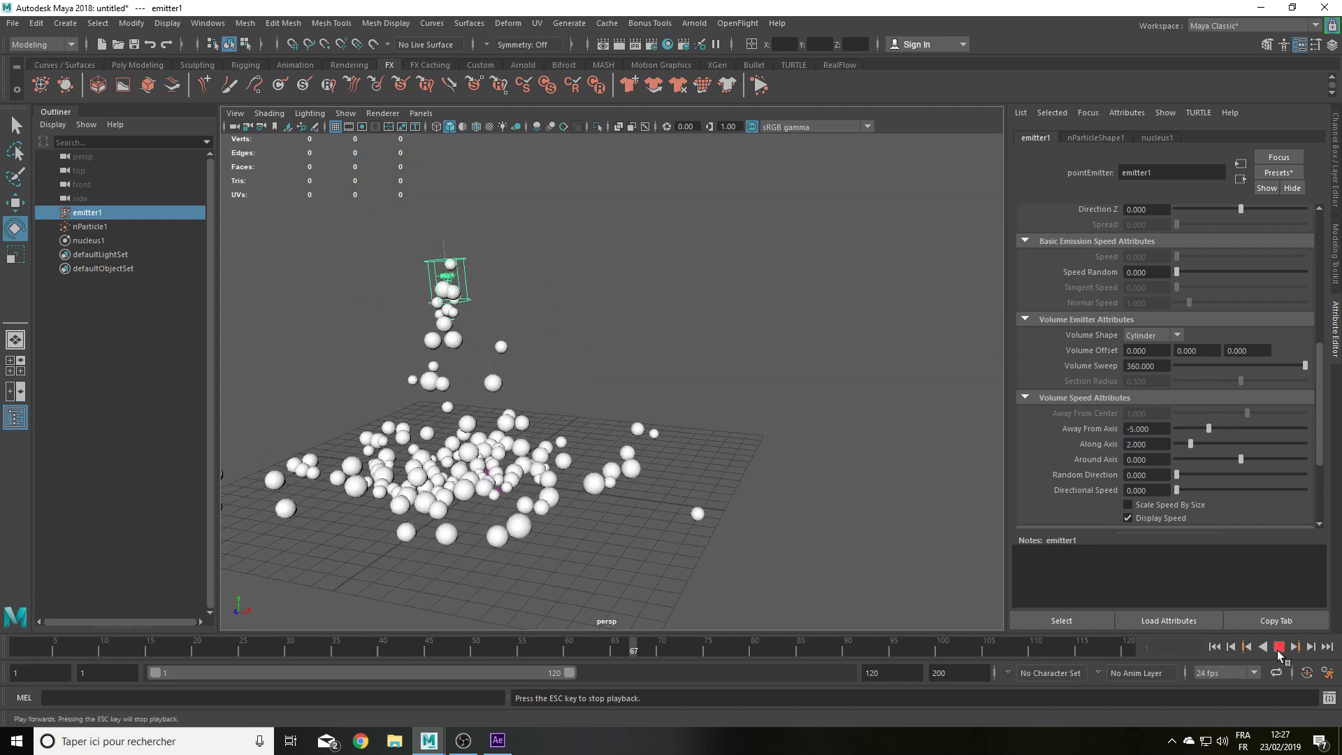
left_click(1279, 647)
Step: Scale the emitter up to 1.557, raise it higher, and replay to watch spheres fall
key("r")
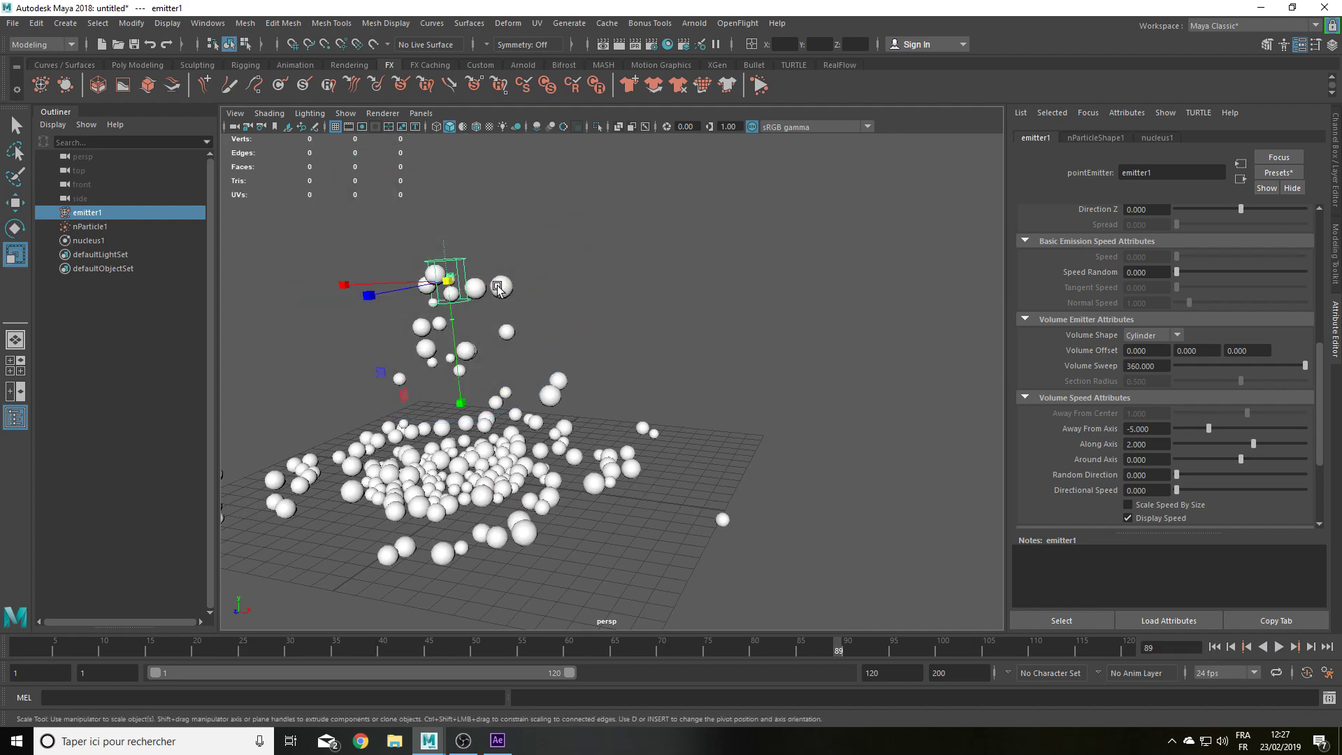
mouse_move(450, 280)
left_mouse_down()
mouse_move(441, 210)
mouse_move(531, 265)
left_mouse_up()
key("w")
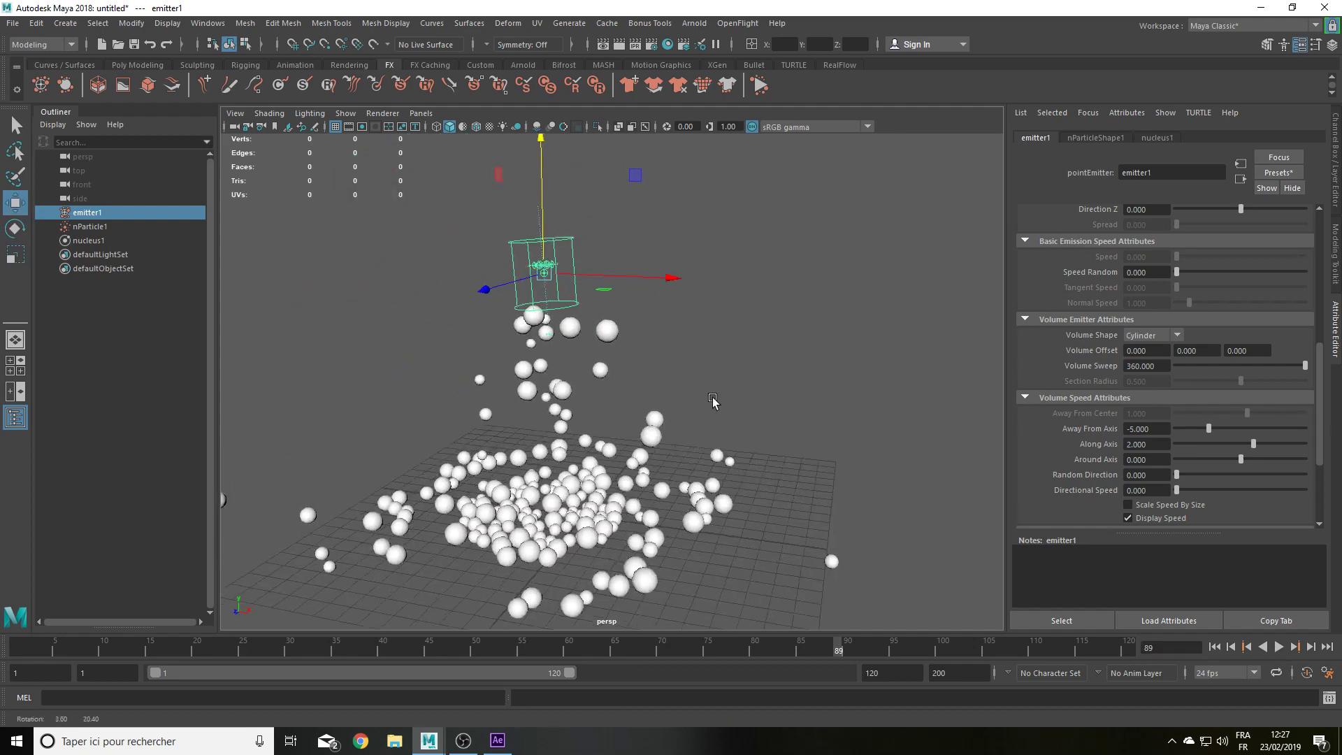
left_click(1279, 648)
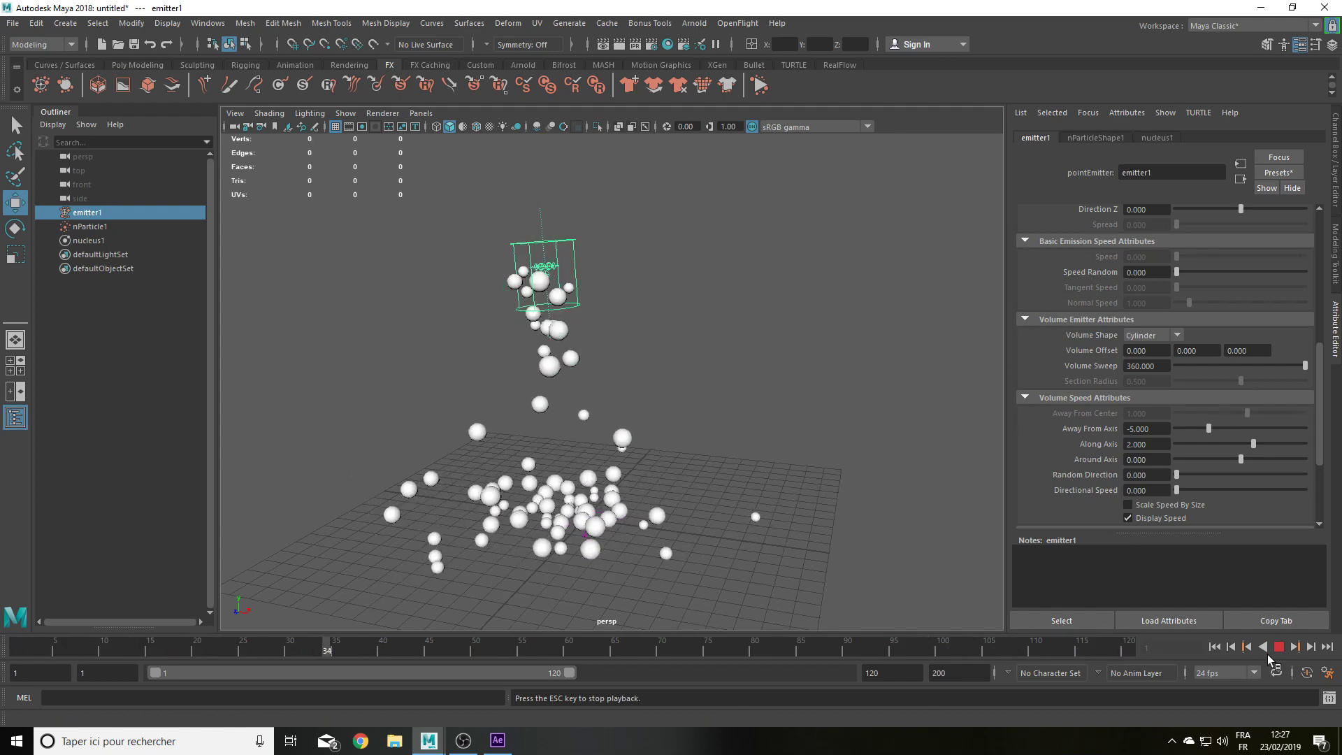
key("Escape")
scroll(1119, 392, "up", 5)
scroll(1131, 419, "down", 1)
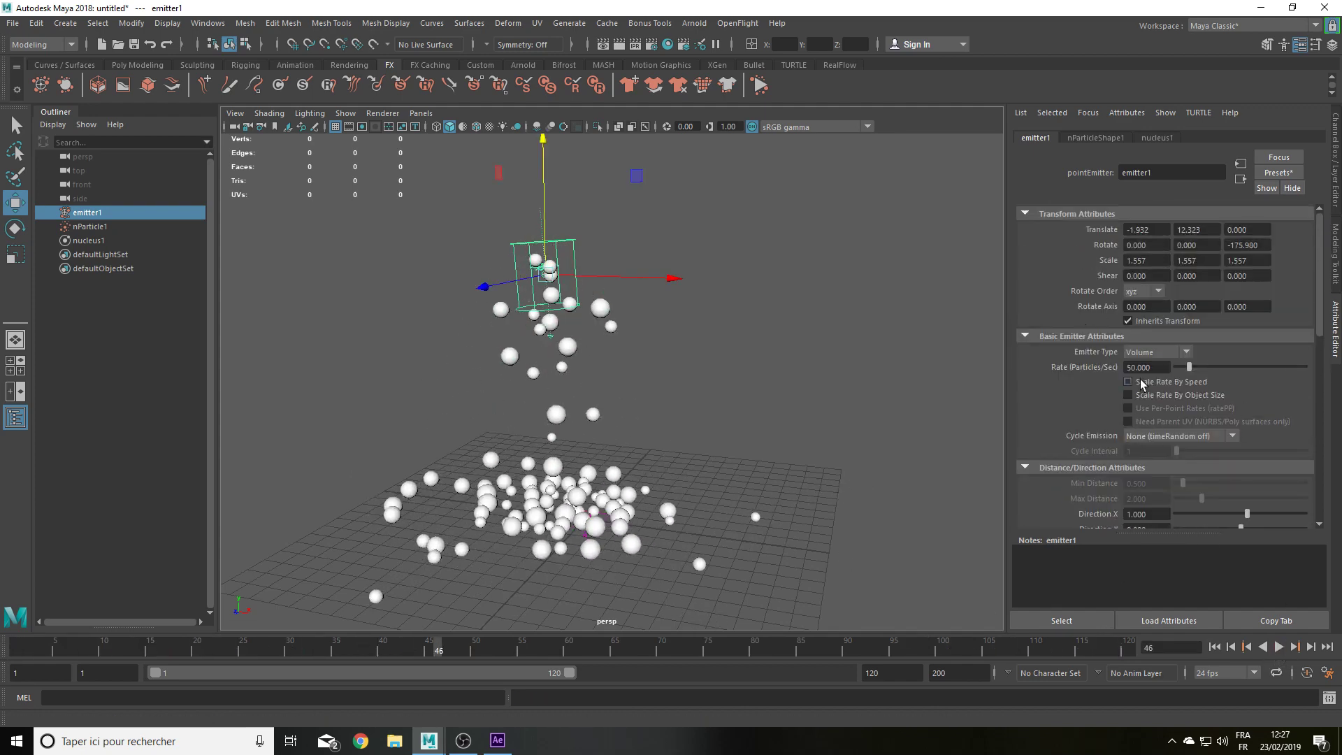
Step: Check the emitter Rate, replay to frame 30, and select nParticle1 in the Outliner
mouse_move(734, 440)
left_mouse_down("alt")
mouse_move(684, 435)
mouse_move(695, 413)
left_mouse_up("alt")
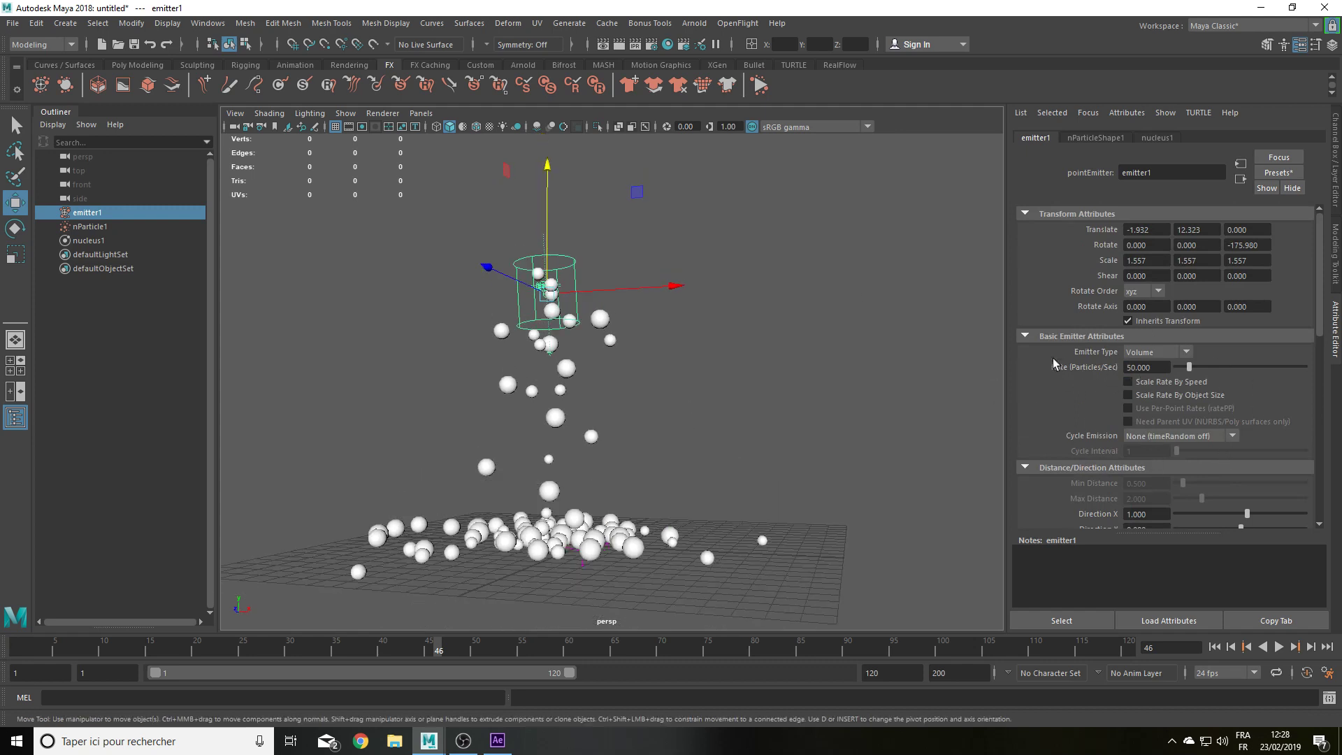
left_click(1166, 367)
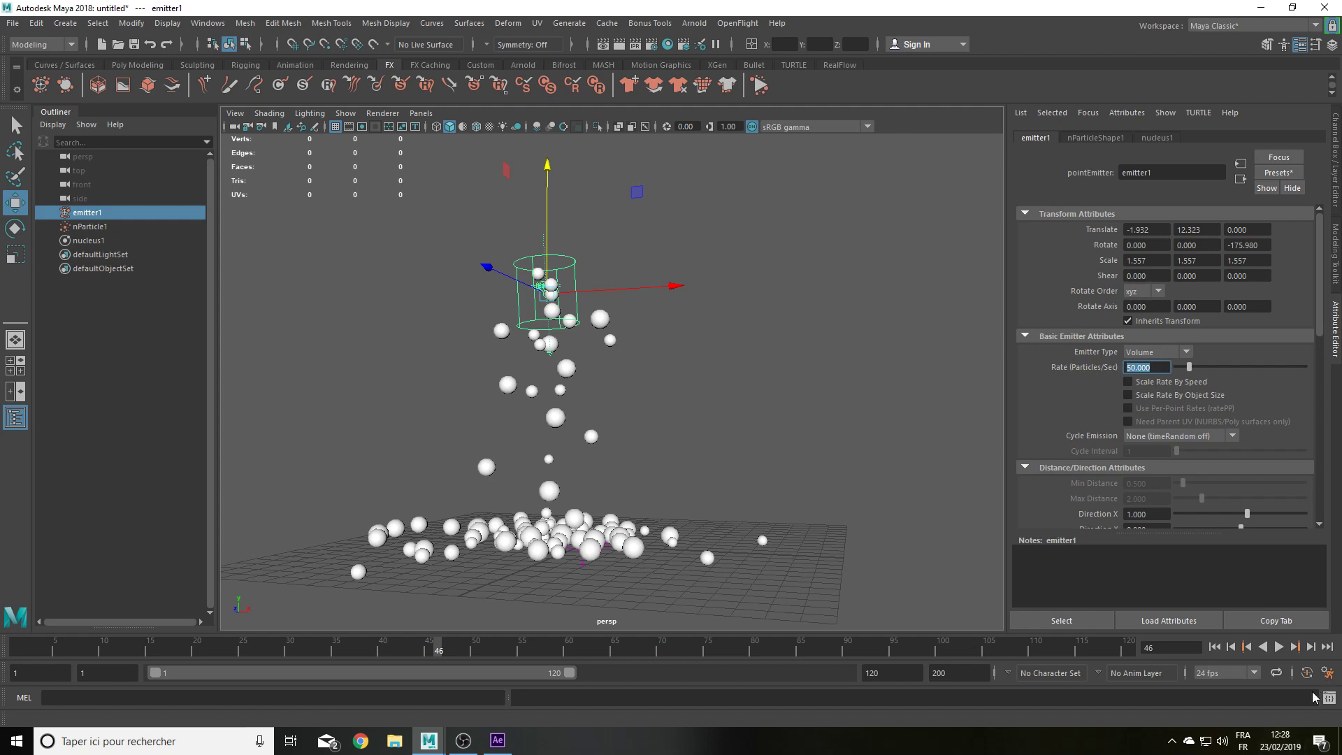
left_click(1216, 648)
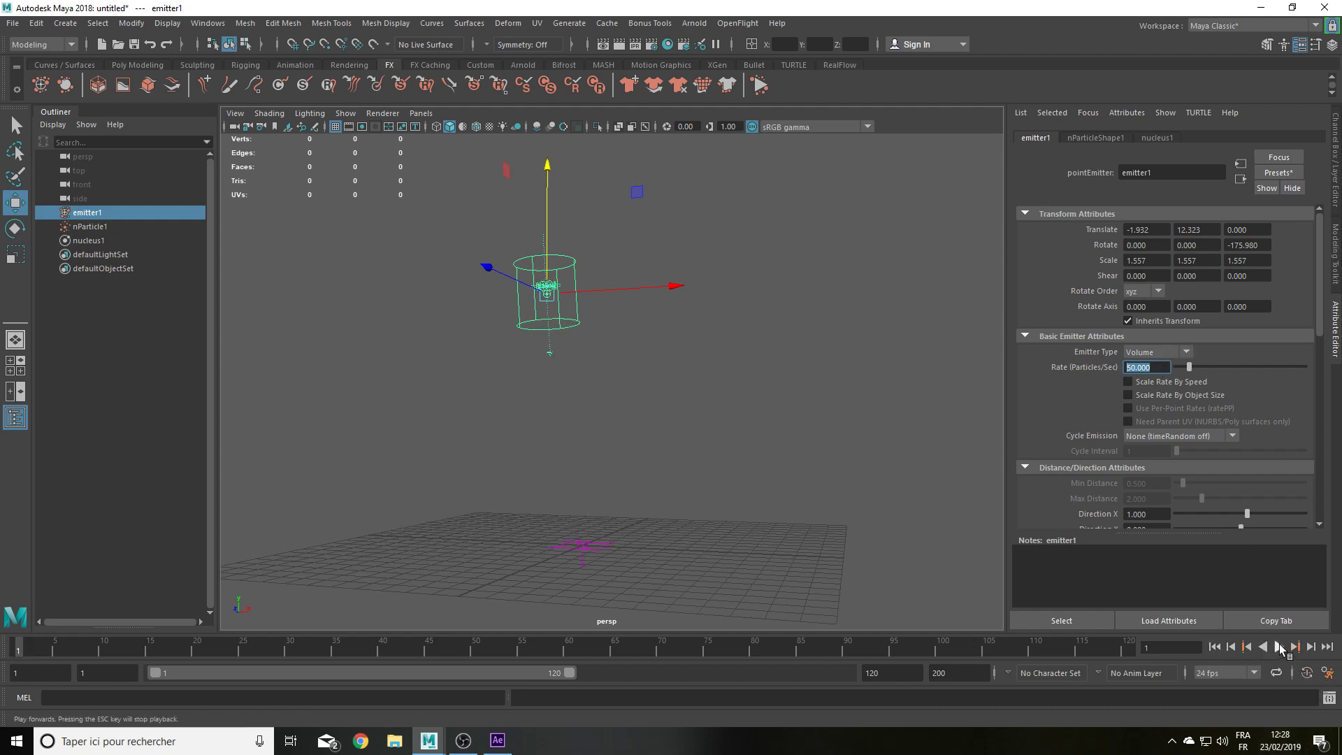
left_click(1280, 648)
left_click(1281, 648)
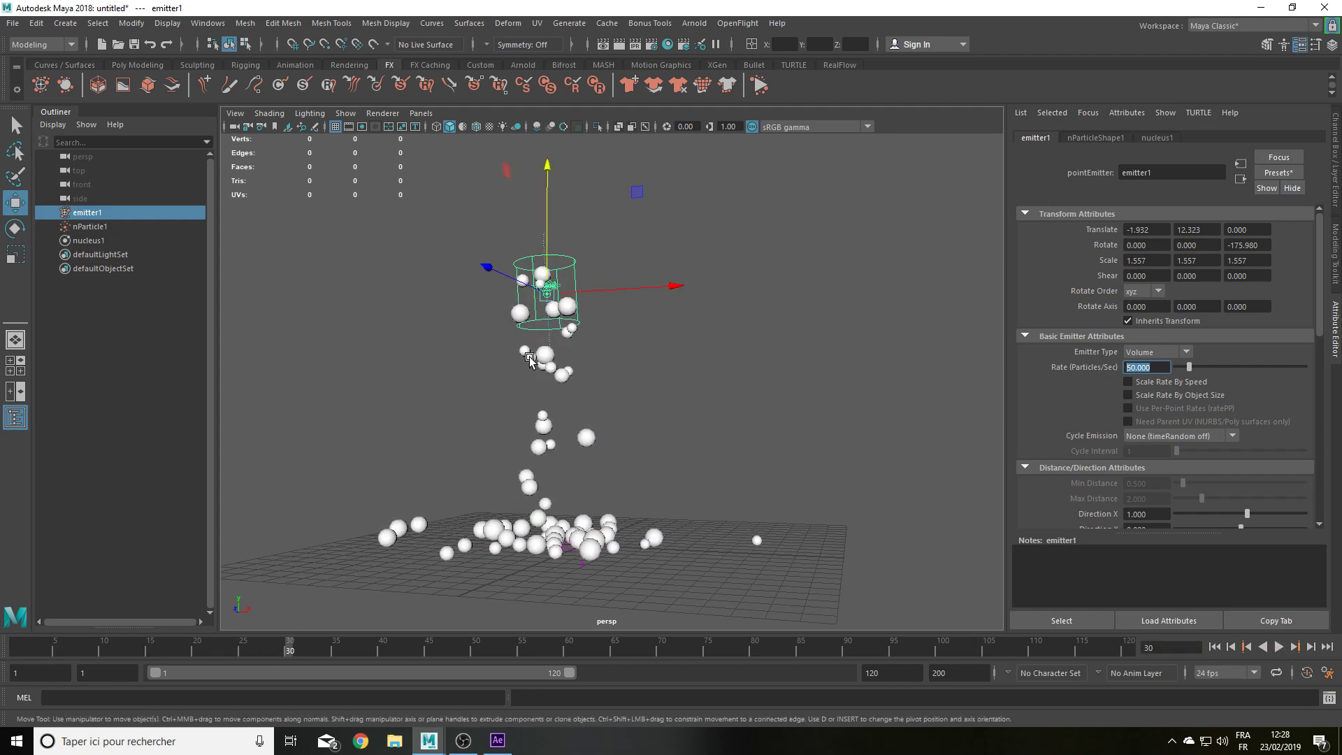
left_click(93, 227)
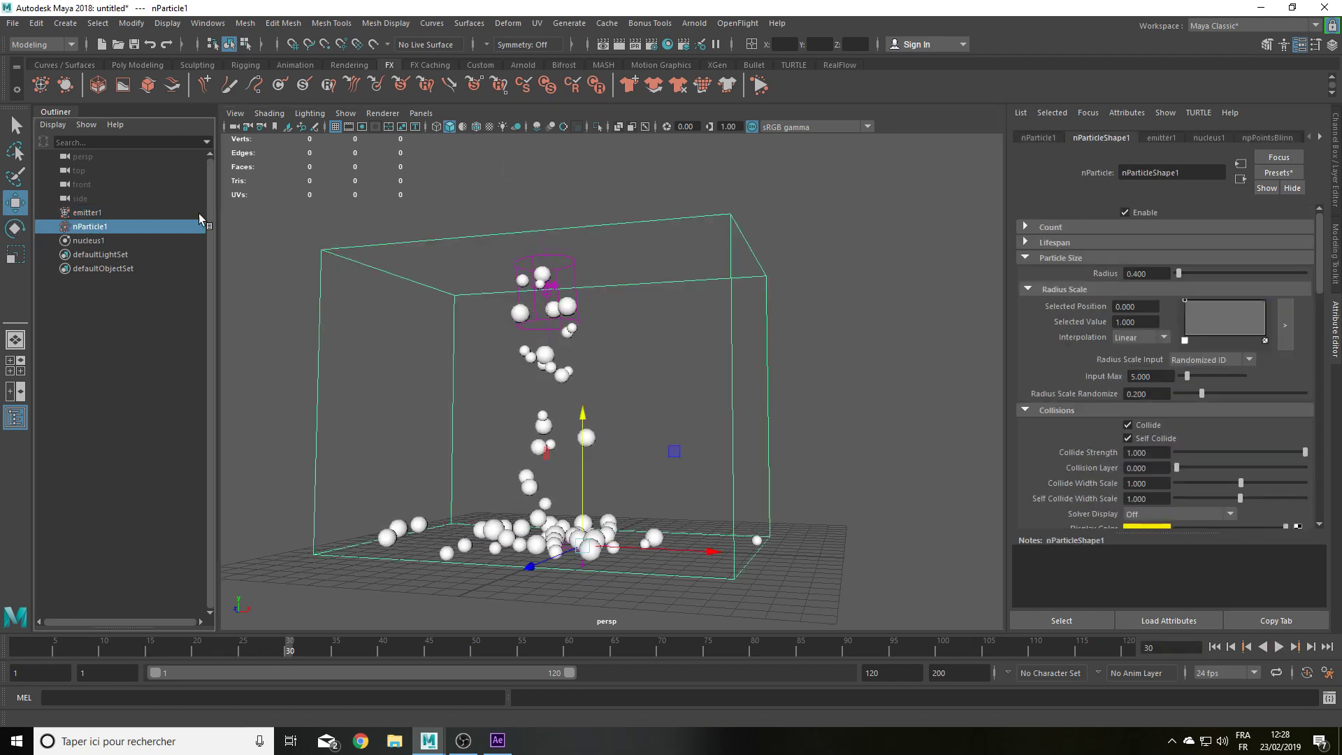
Step: Inspect nParticle1's Count section and replay the simulation to frame 116
left_click(1046, 227)
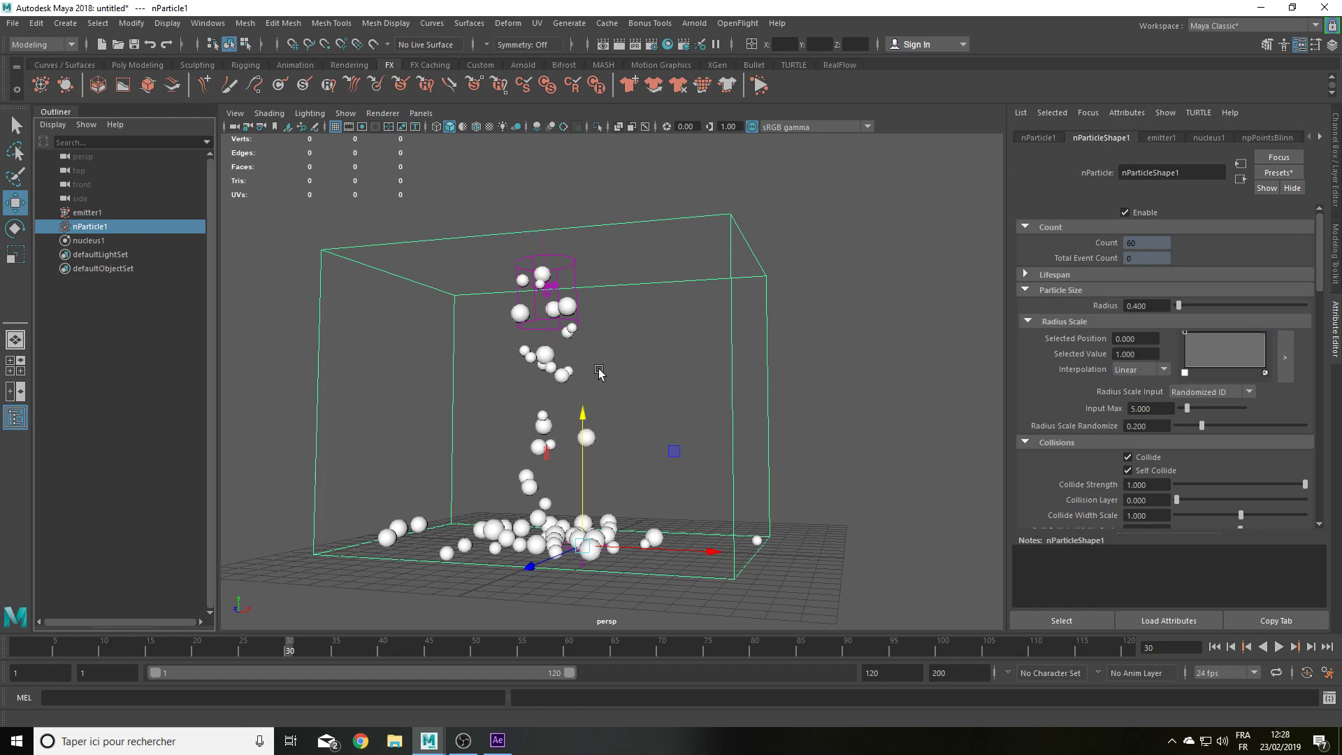
right_click_drag(728, 429, 1035, 187, "alt")
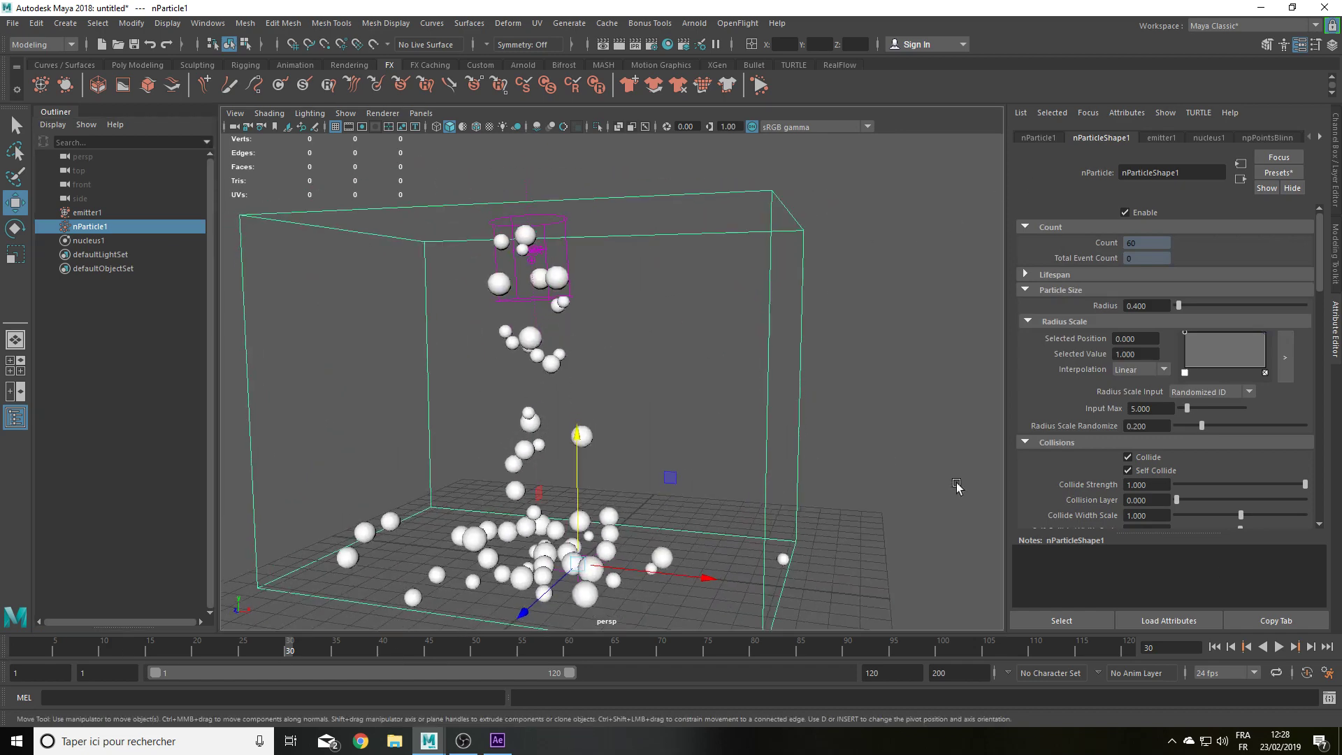
left_click(1215, 646)
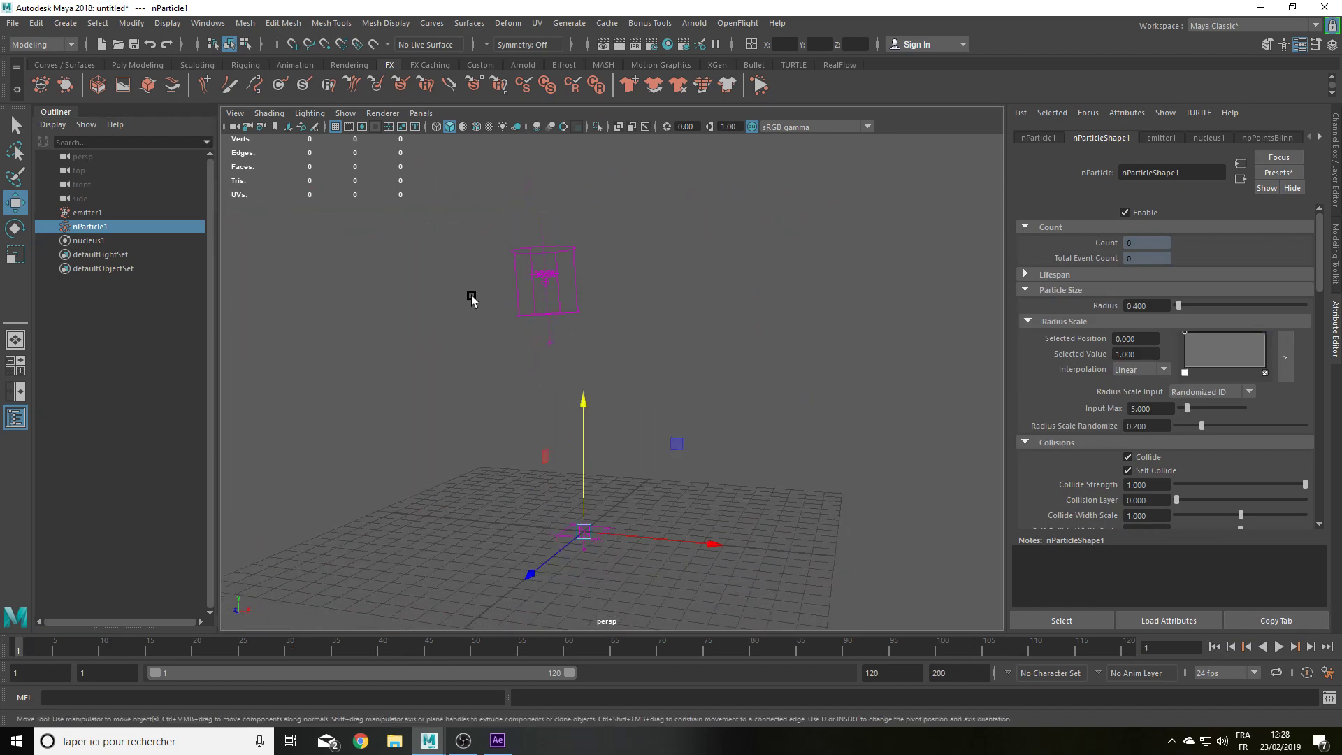
left_click_drag(472, 293, 677, 285)
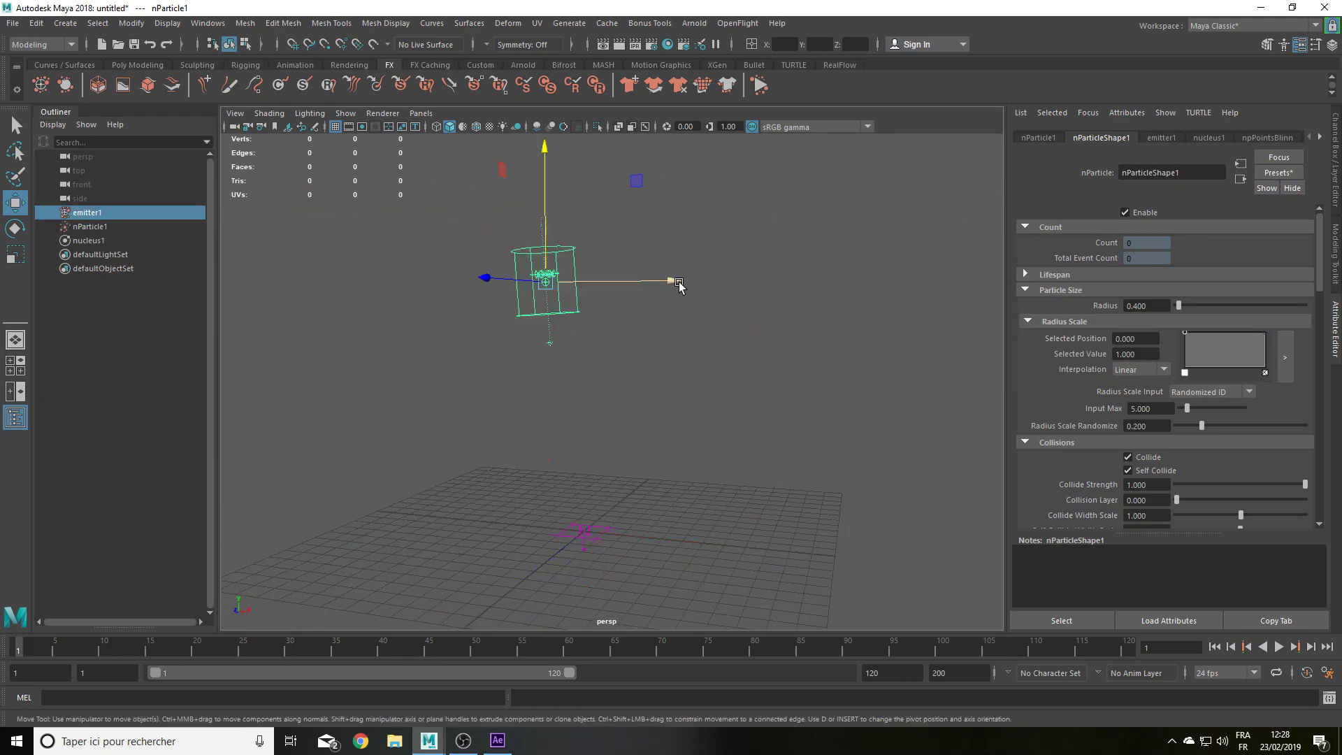
left_click(96, 227)
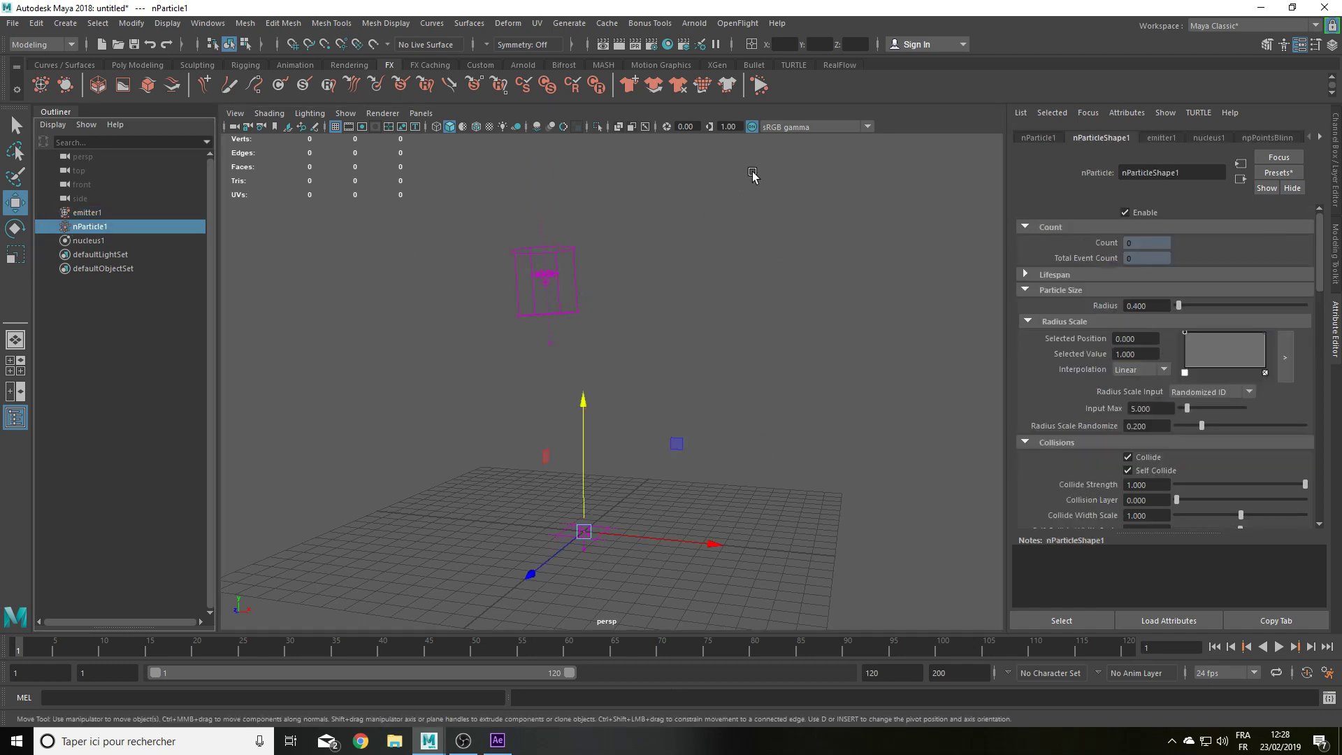
left_click_drag(715, 267, 697, 272, "alt")
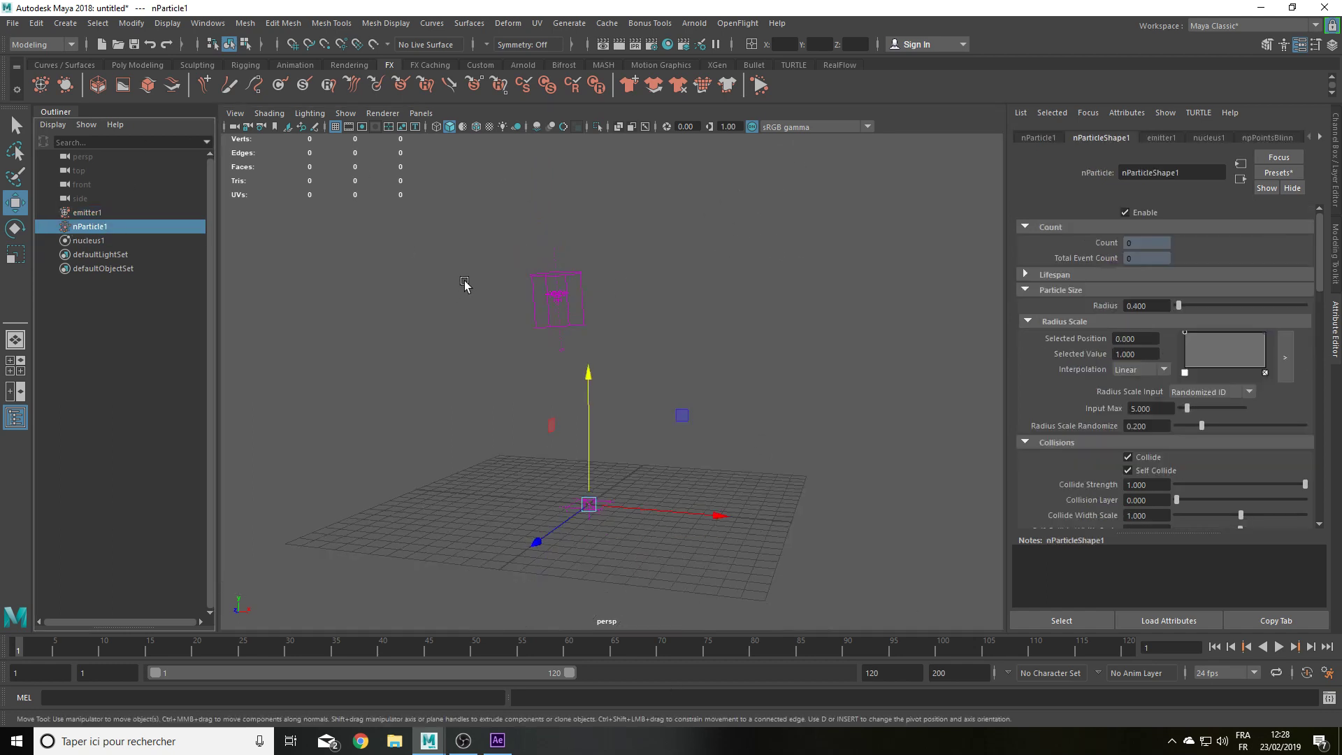
mouse_move(465, 283)
left_mouse_down("alt")
mouse_move(671, 270)
mouse_move(699, 285)
mouse_move(665, 284)
mouse_move(675, 297)
left_mouse_up("alt")
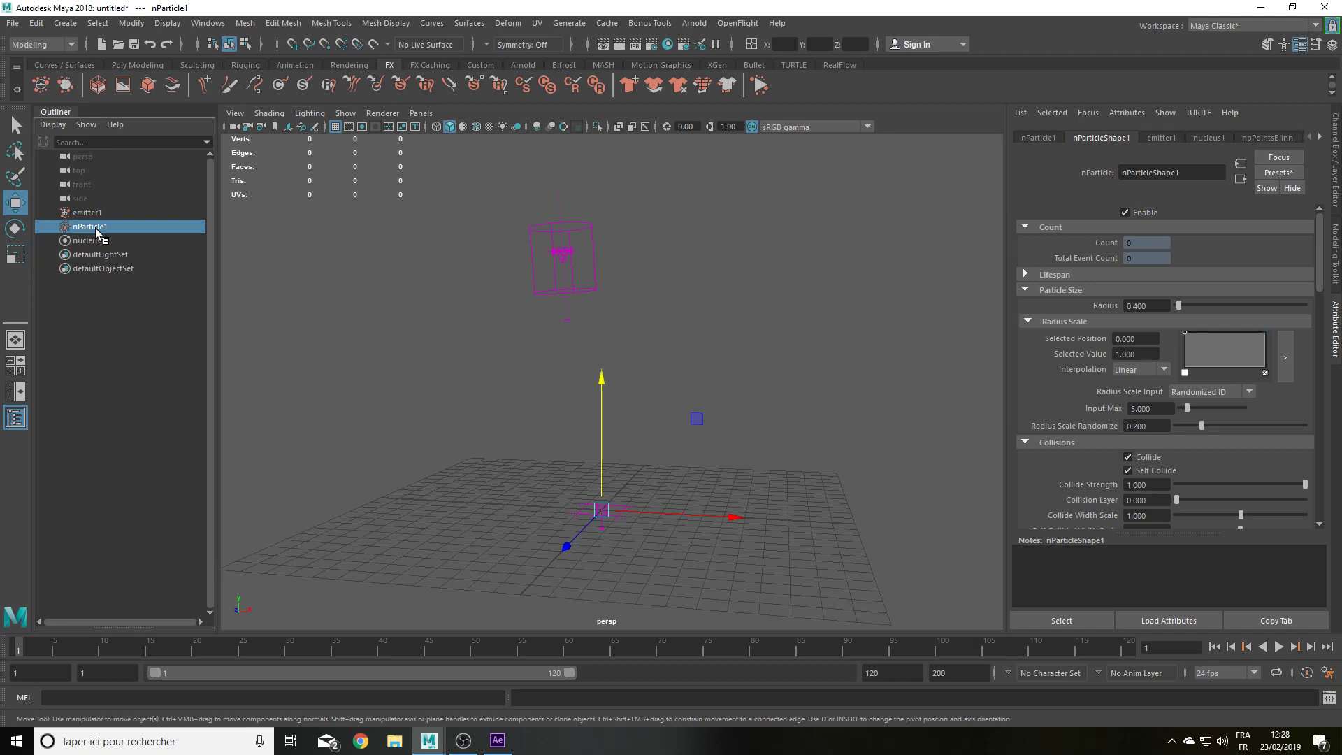
scroll(1133, 270, "down", 3)
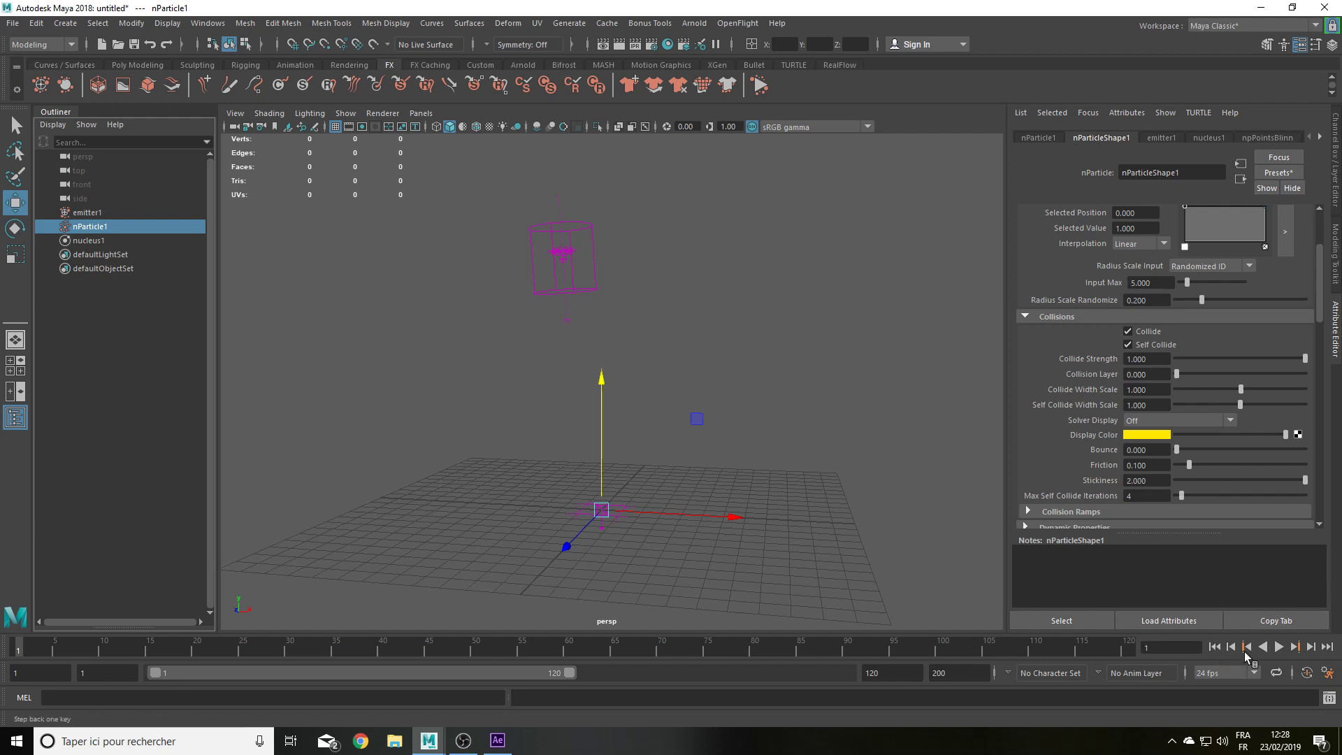
left_click(1278, 647)
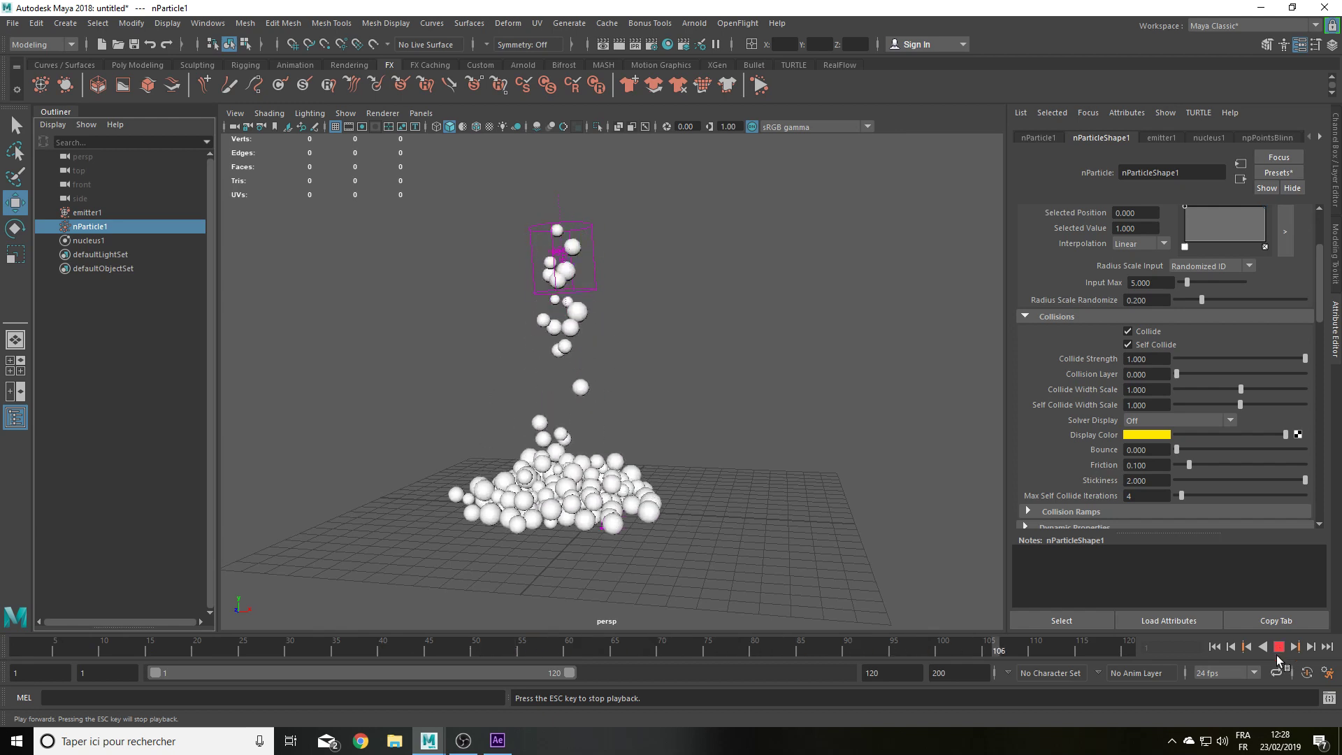
left_click(1280, 648)
Step: Raise particle Friction to 0.434 and replay to see the compact pile
left_click_drag(1227, 467, 1232, 467)
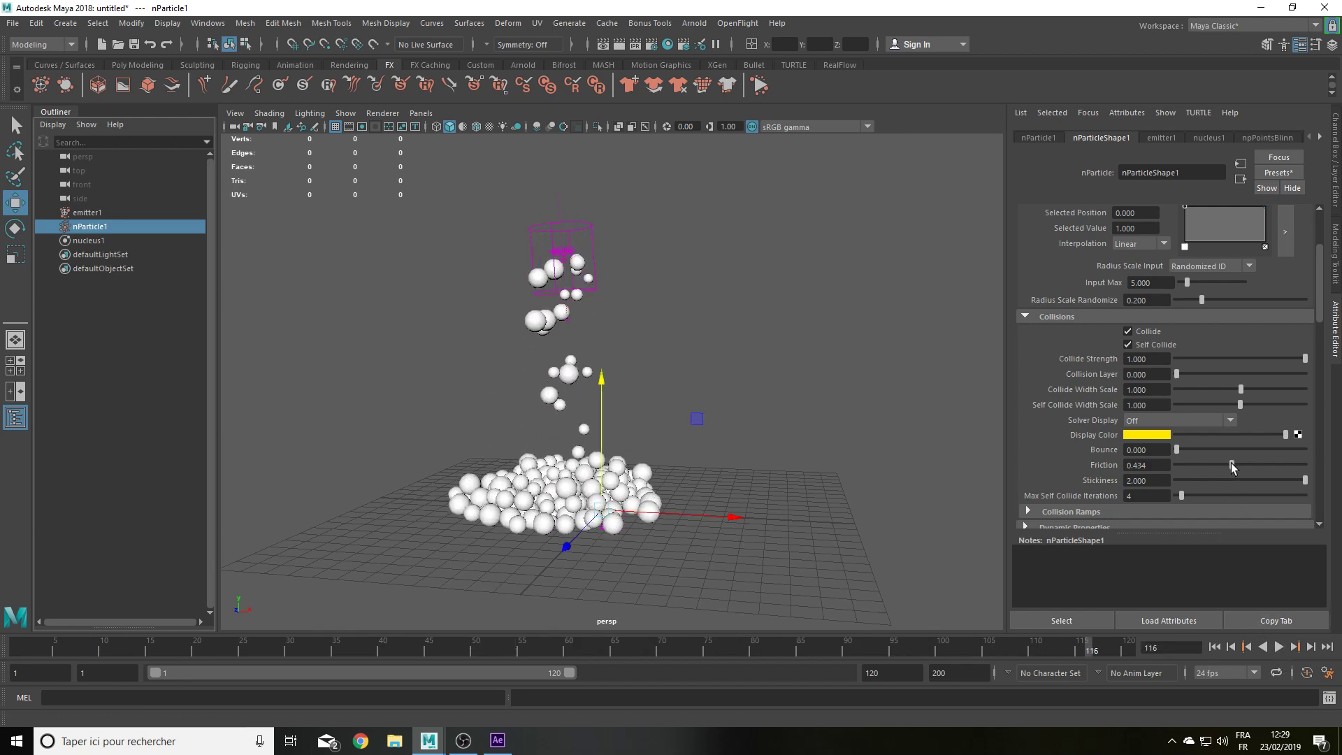
scroll(1166, 348, "down", 2)
left_click(1279, 648)
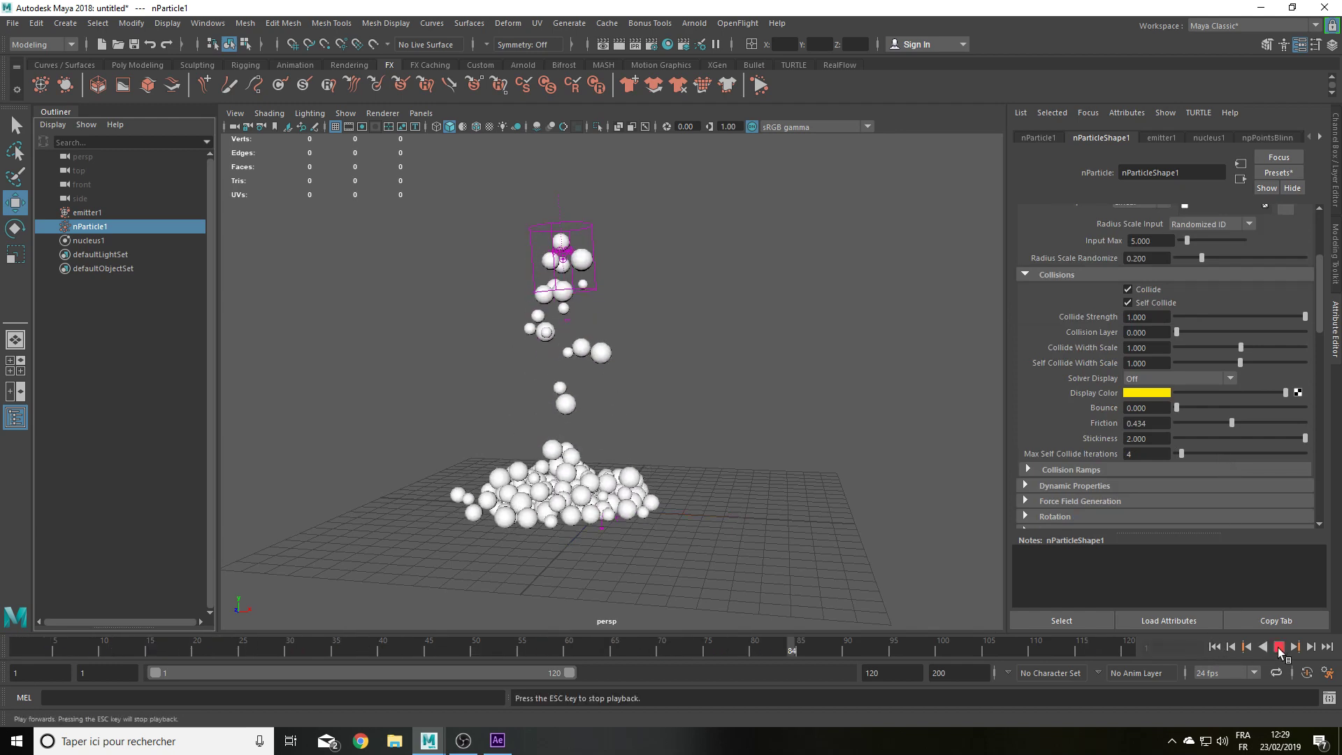
left_click(1280, 647)
scroll(586, 516, "up", 2)
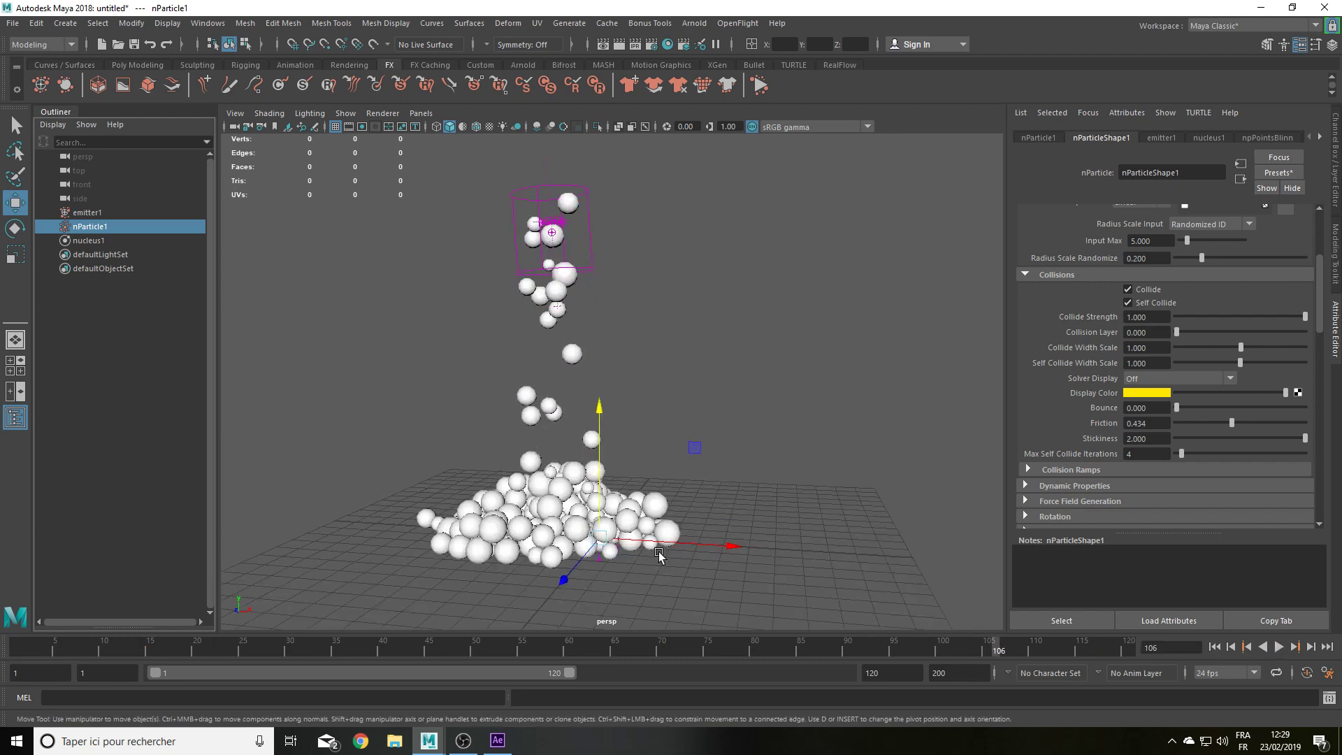
scroll(660, 556, "down", 2)
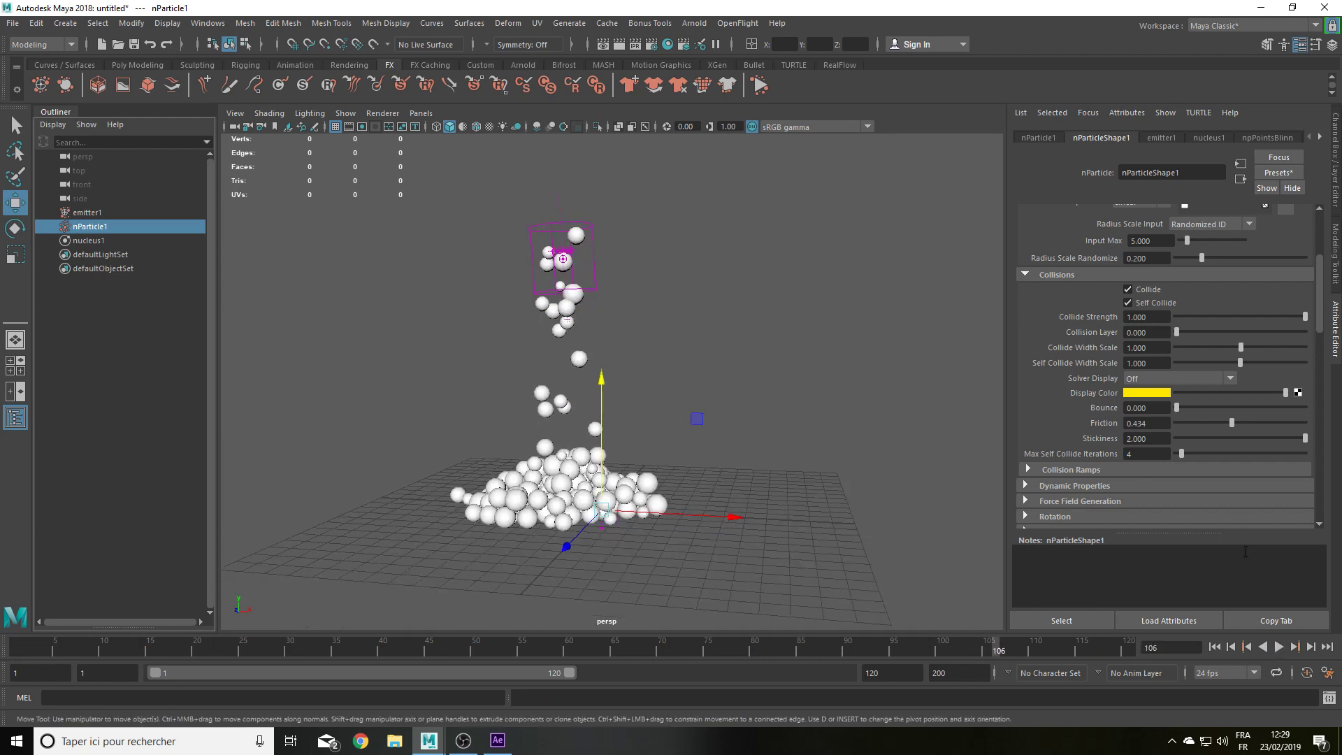
Step: Review nucleus1's Ground Plane settings, replay and rewind to frame 1, then select emitter1
left_click(116, 241)
scroll(1064, 395, "down", 3)
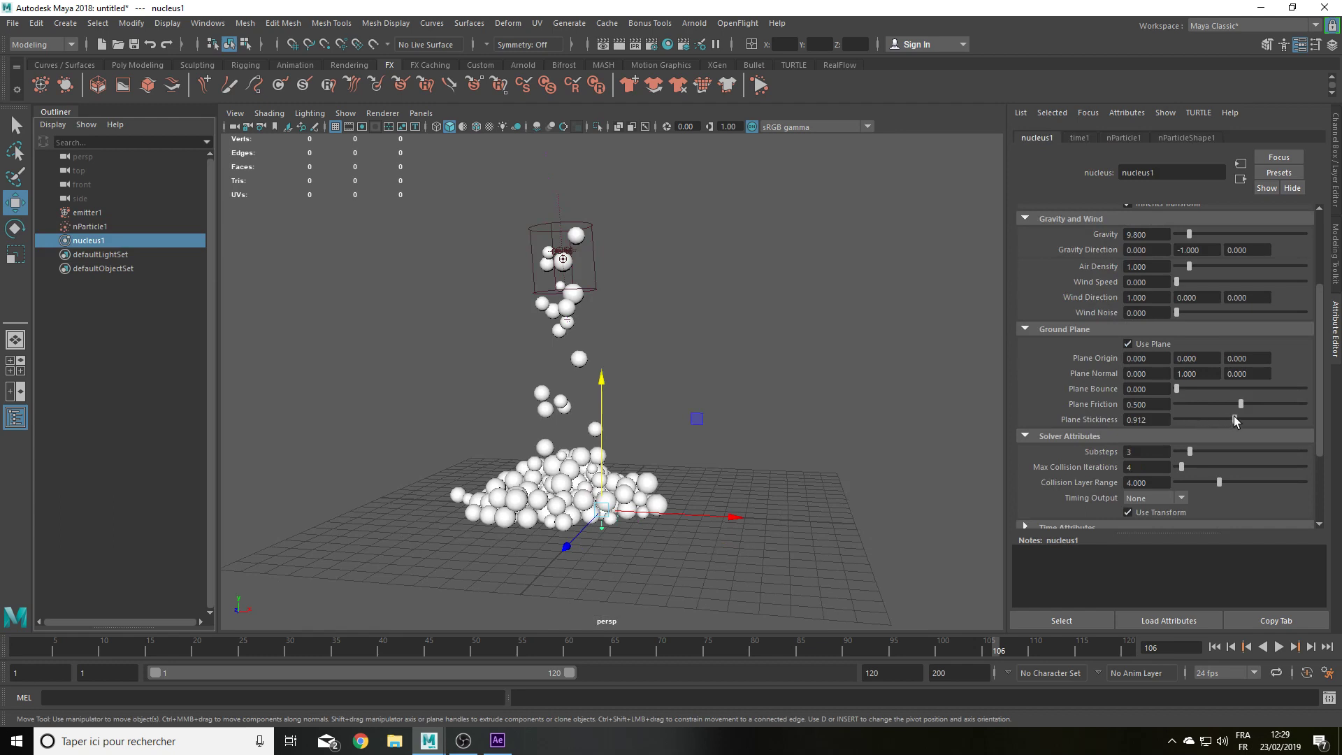
left_click(1214, 646)
left_click(1279, 647)
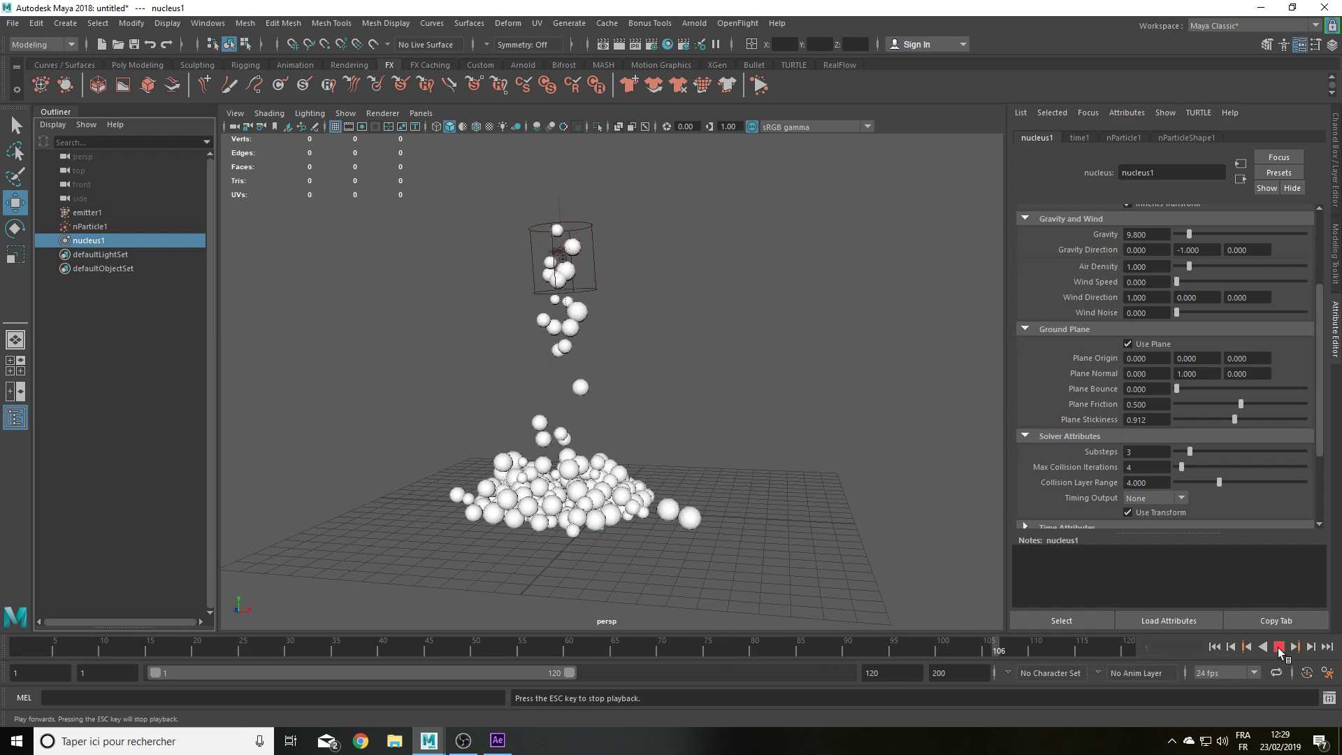
left_click_drag(689, 480, 827, 510, "alt")
left_click(1214, 647)
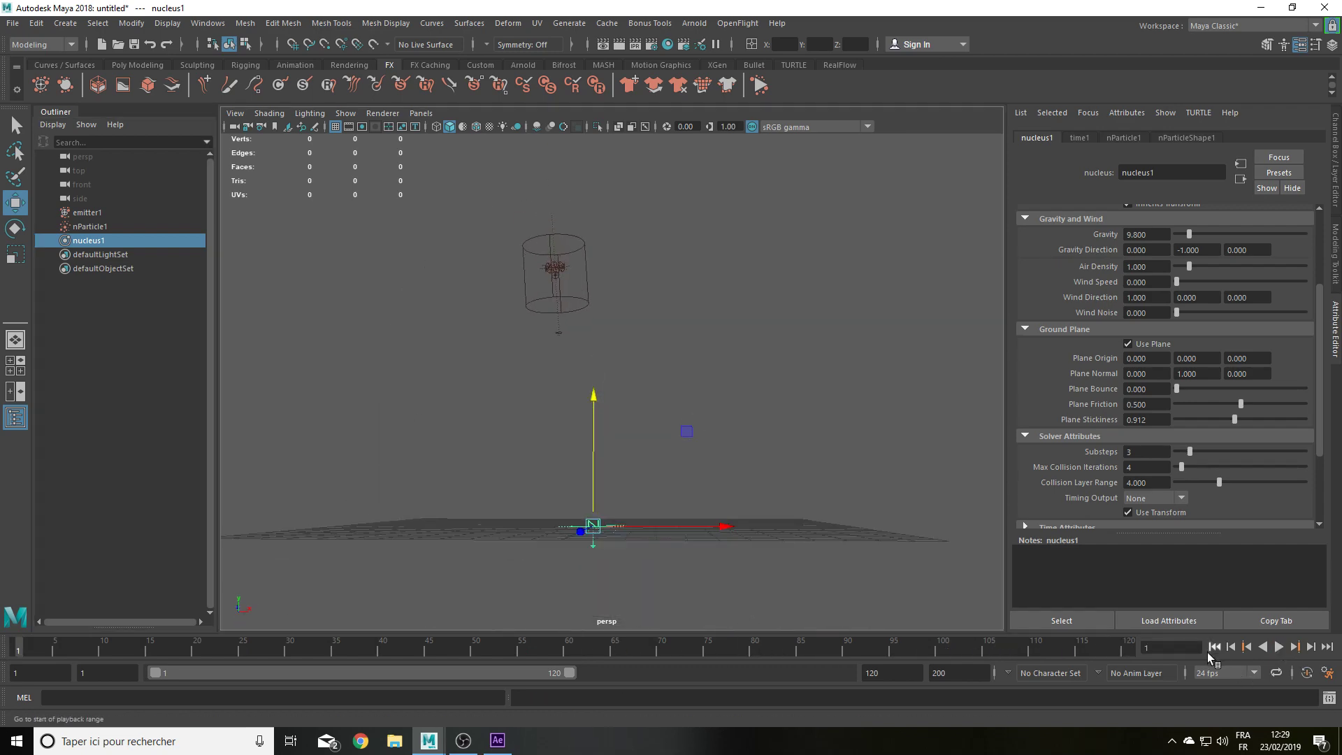
left_click_drag(471, 305, 574, 276)
left_click_drag(629, 419, 700, 350, "alt")
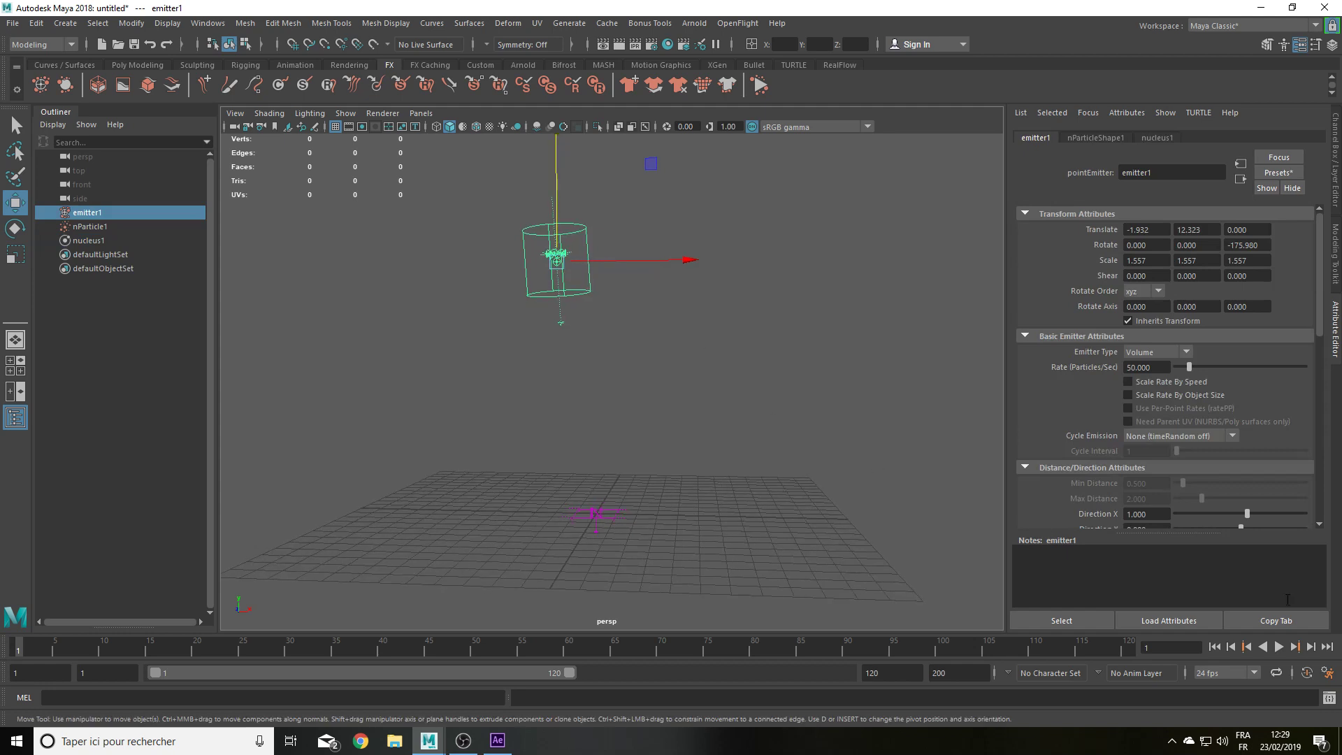
Step: Play the simulation to frame 117, orbit around the sphere mound, and select nParticle1
left_click(1279, 647)
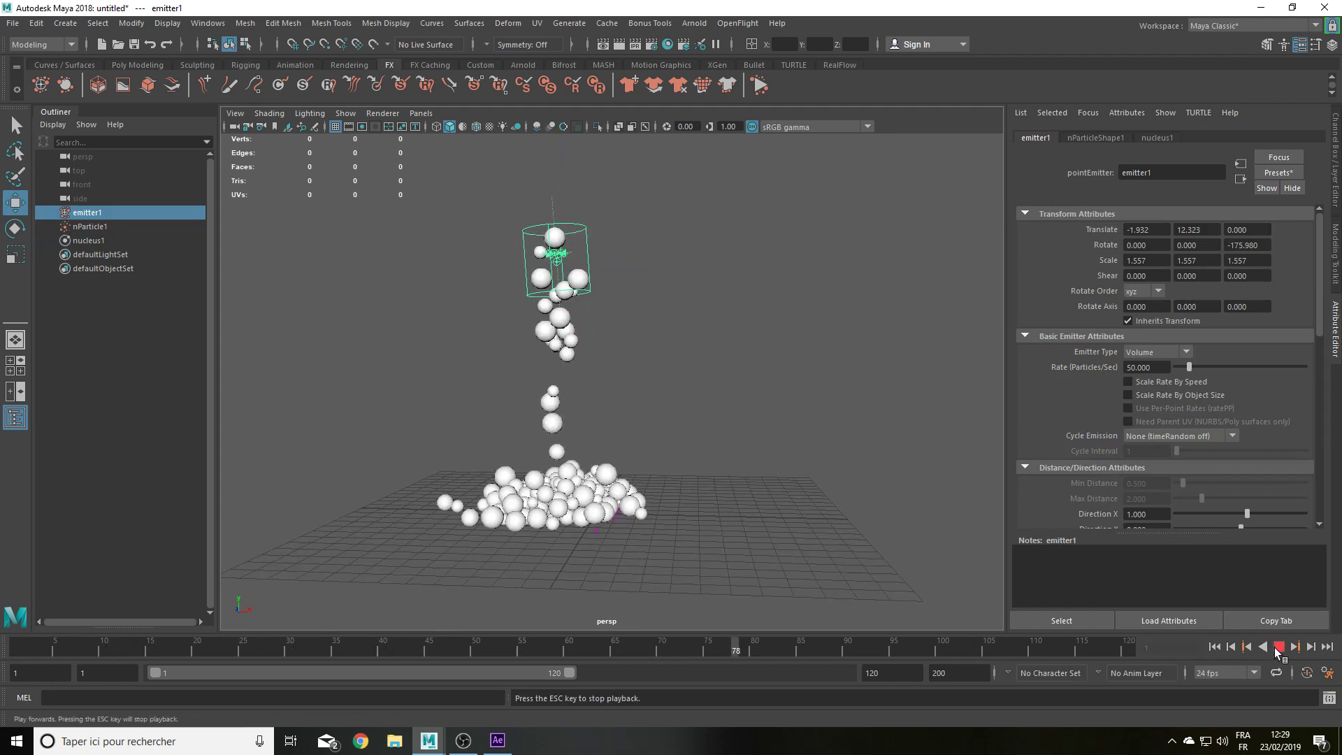
key("Escape")
mouse_move(630, 455)
left_mouse_down("alt")
mouse_move(633, 418)
mouse_move(720, 406)
mouse_move(582, 505)
left_mouse_up("alt")
scroll(633, 418, "up", 5)
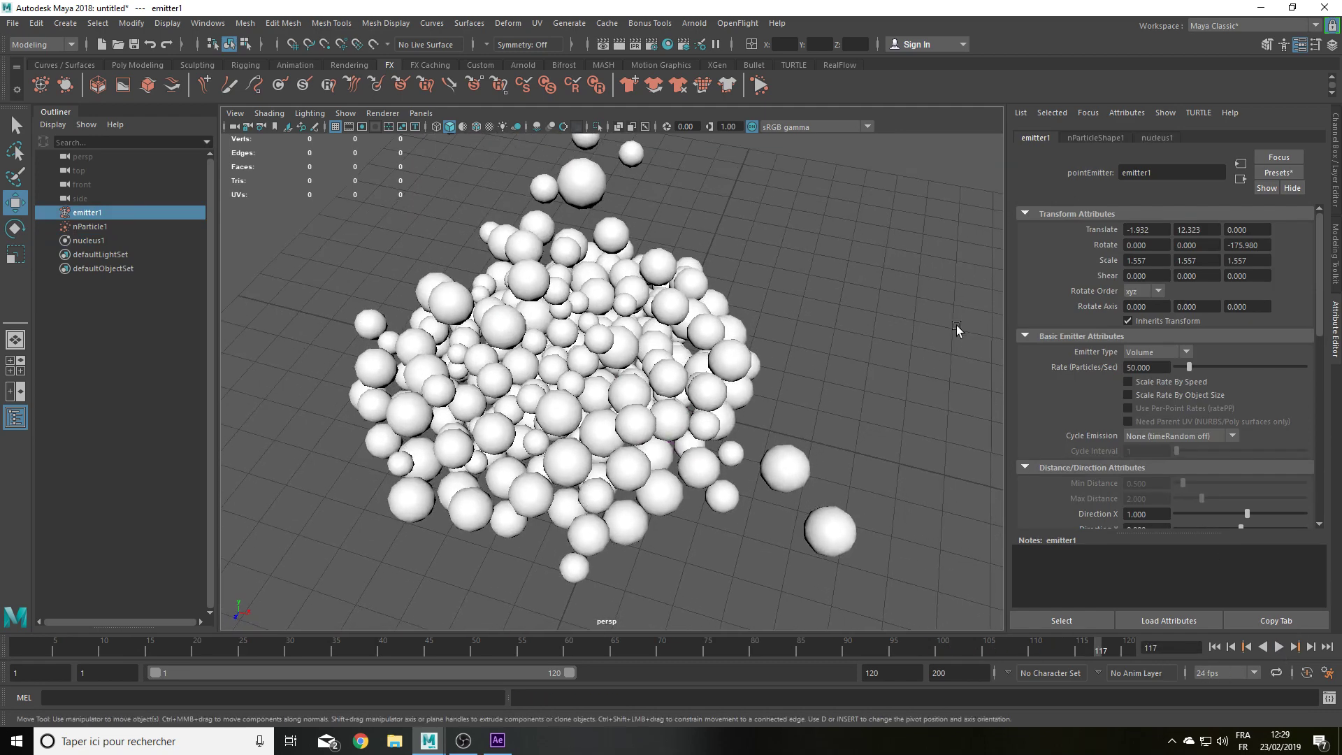
mouse_move(773, 300)
left_mouse_down("alt")
mouse_move(773, 233)
mouse_move(702, 330)
mouse_move(520, 214)
left_mouse_up("alt")
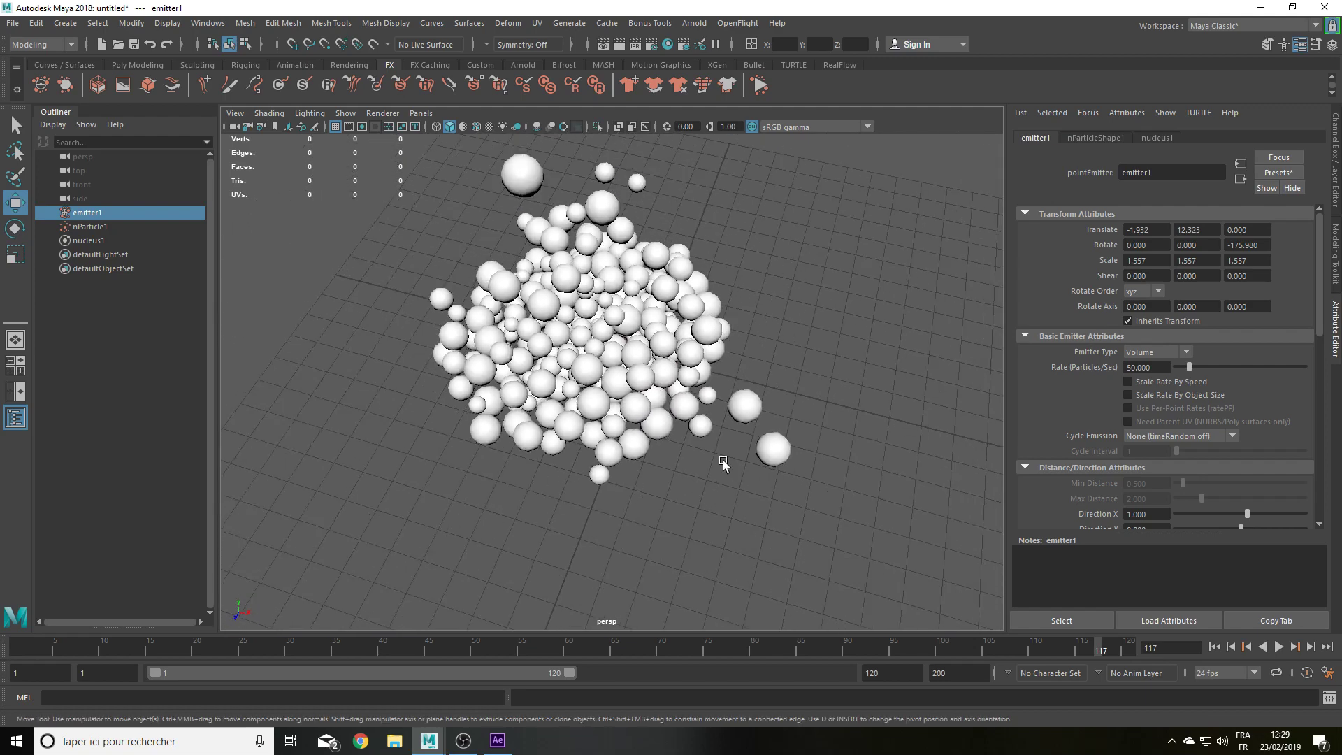
left_click_drag(723, 463, 701, 407, "alt")
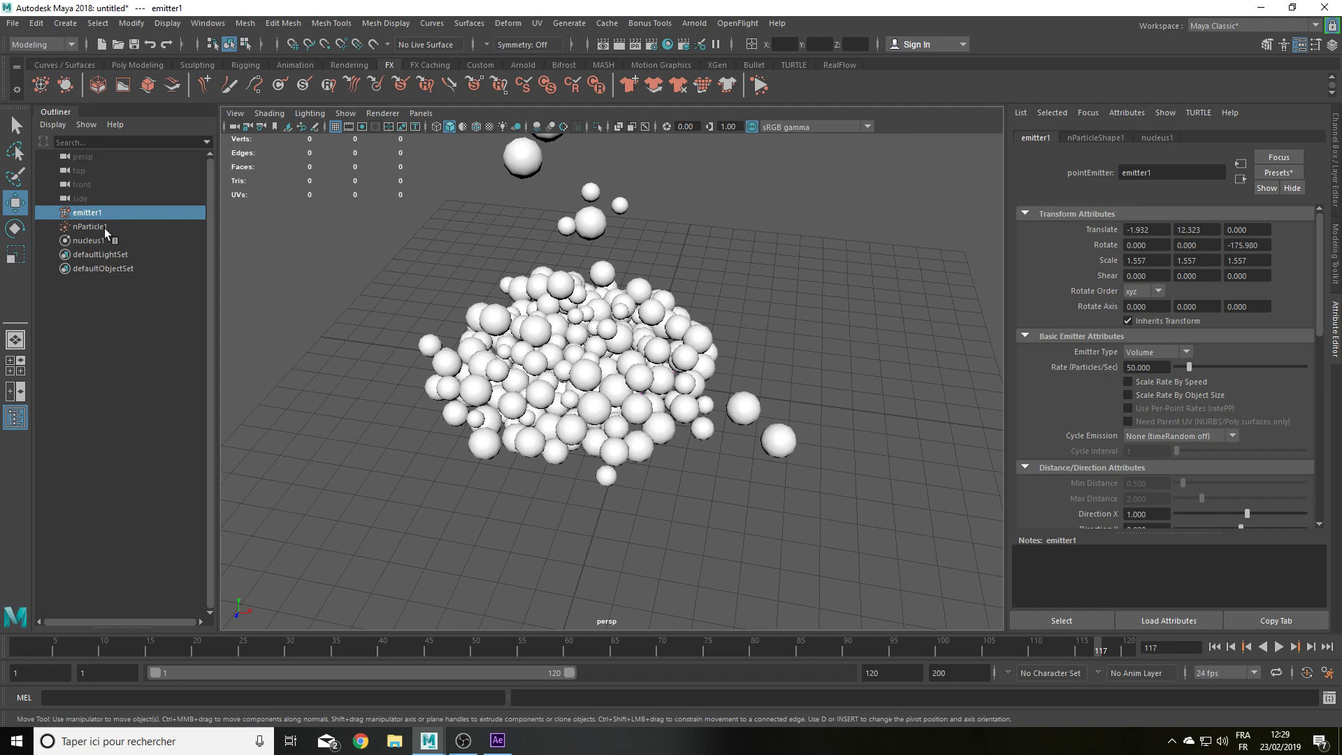
left_click(90, 226)
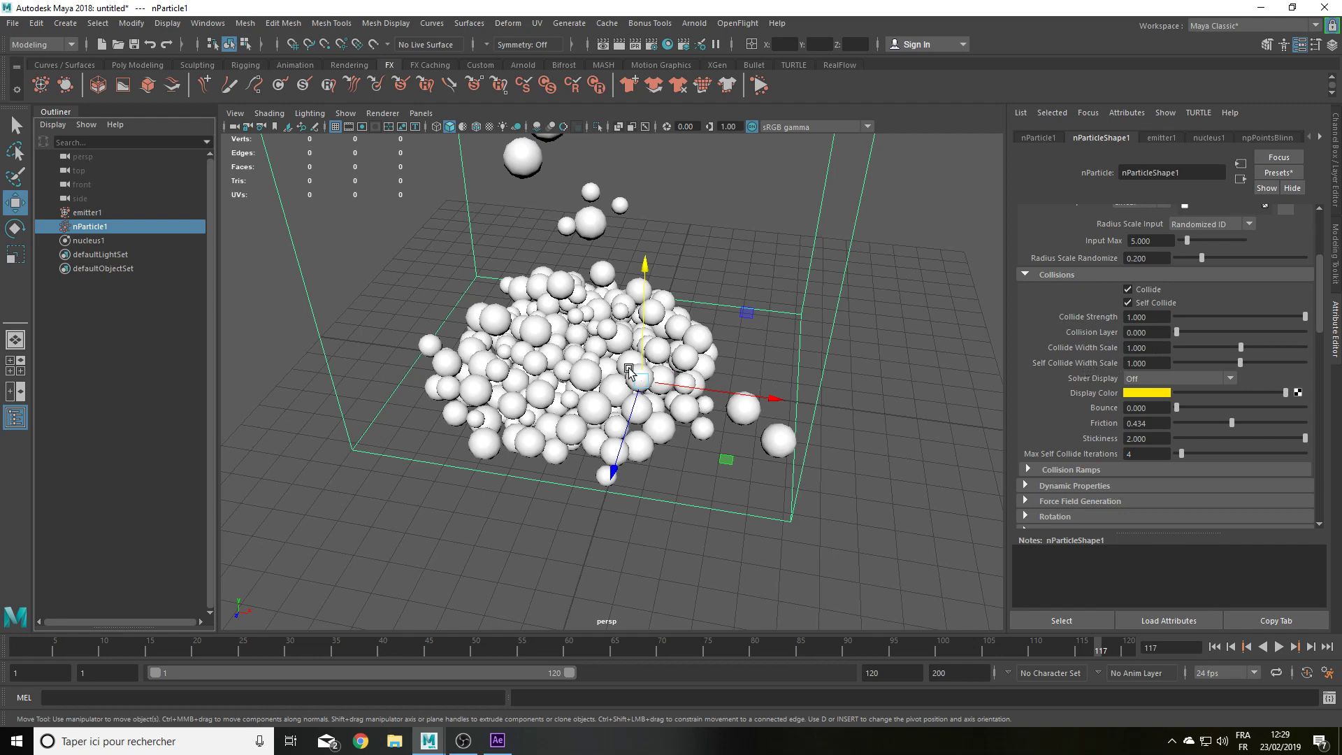
Step: Set Self Collide Width Scale to 3 and replay the simulation from the start
left_click_drag(628, 370, 661, 392, "alt")
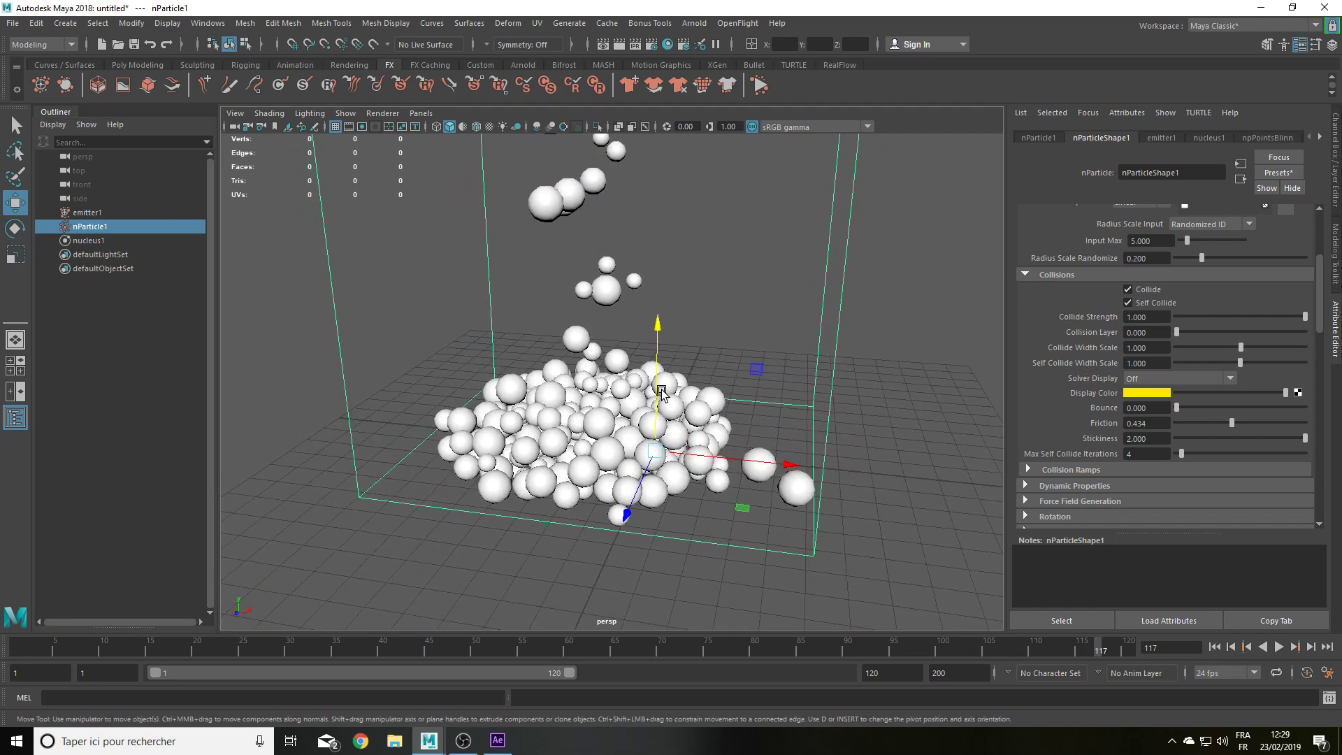
left_click(1143, 348)
left_click_drag(706, 374, 696, 400, "alt")
left_click(1164, 363)
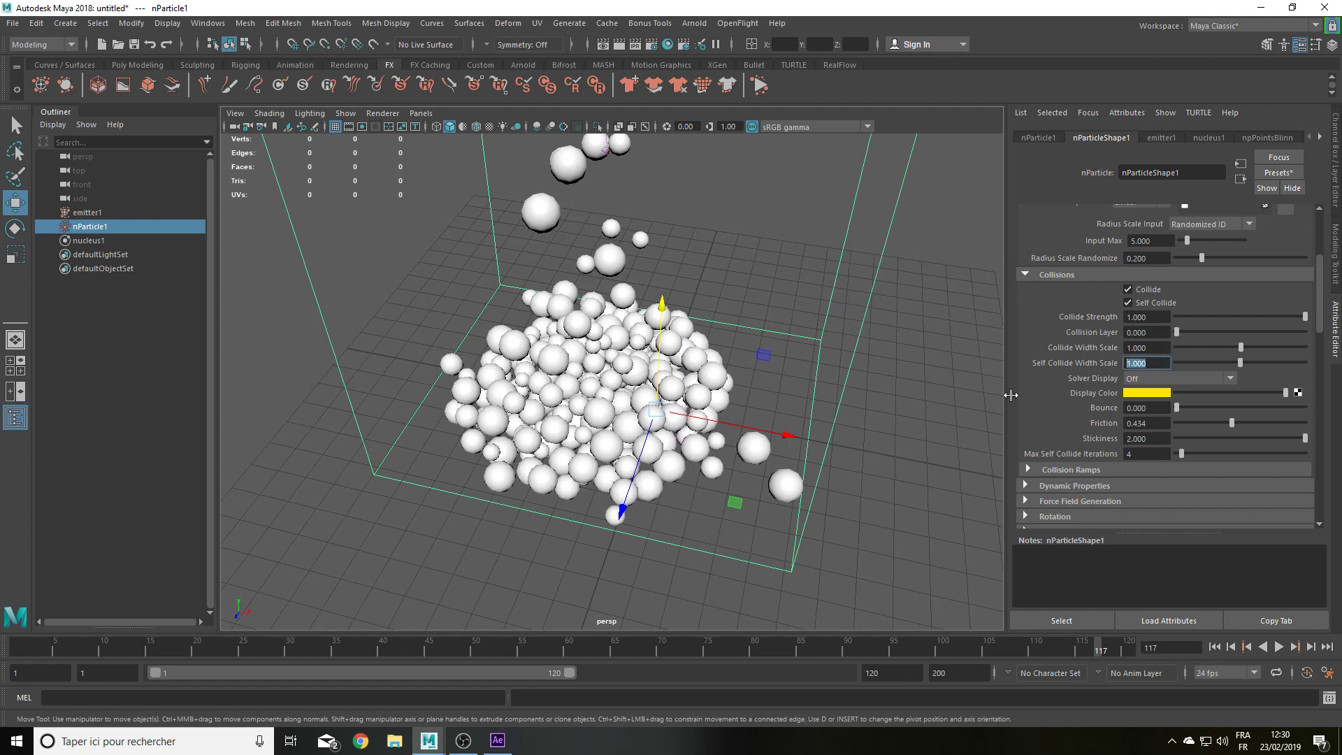
type("3")
key("Return")
left_click(1214, 647)
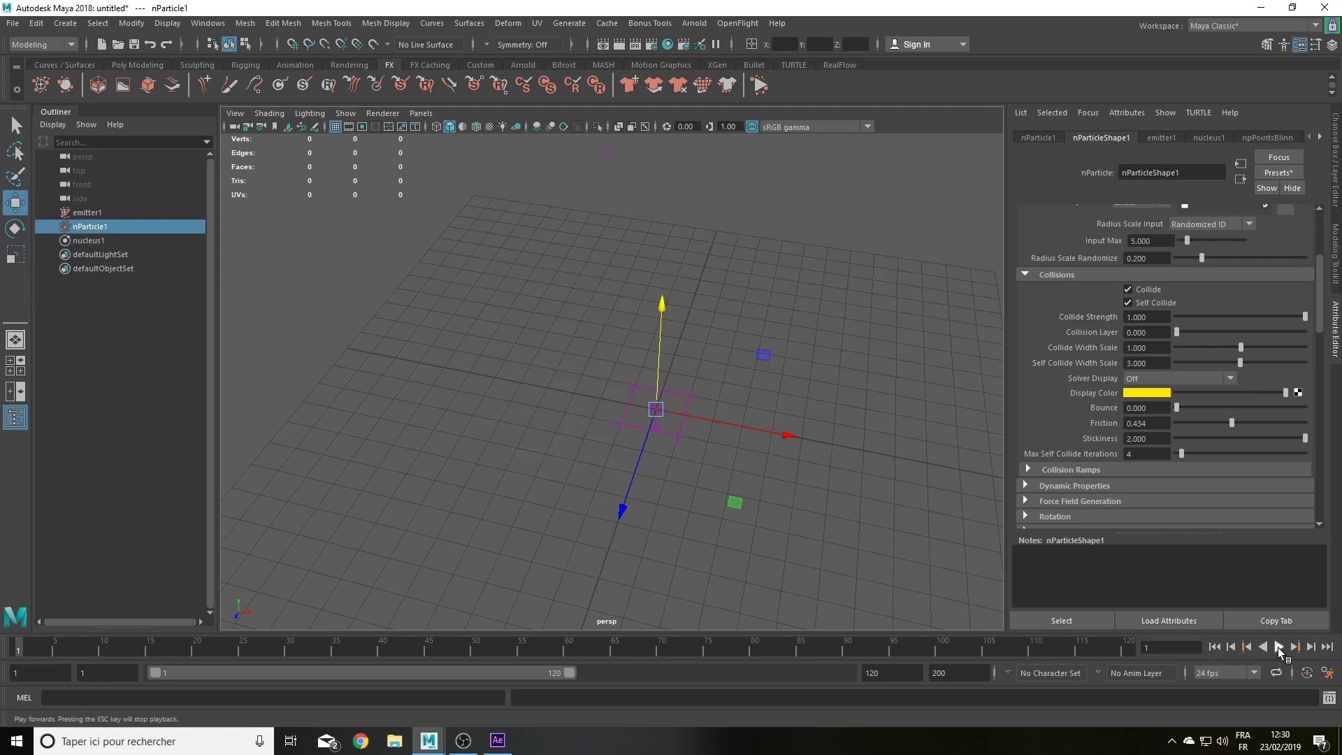
left_click(1279, 648)
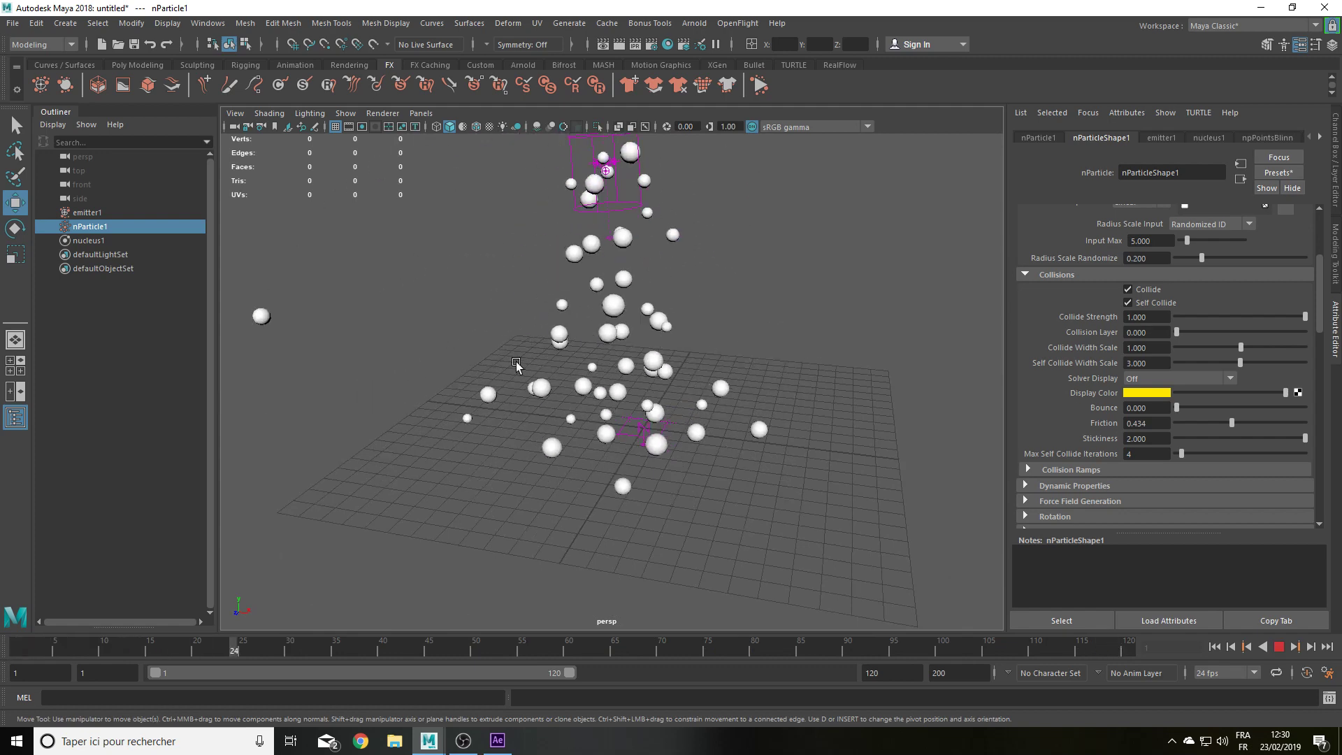
key("Escape")
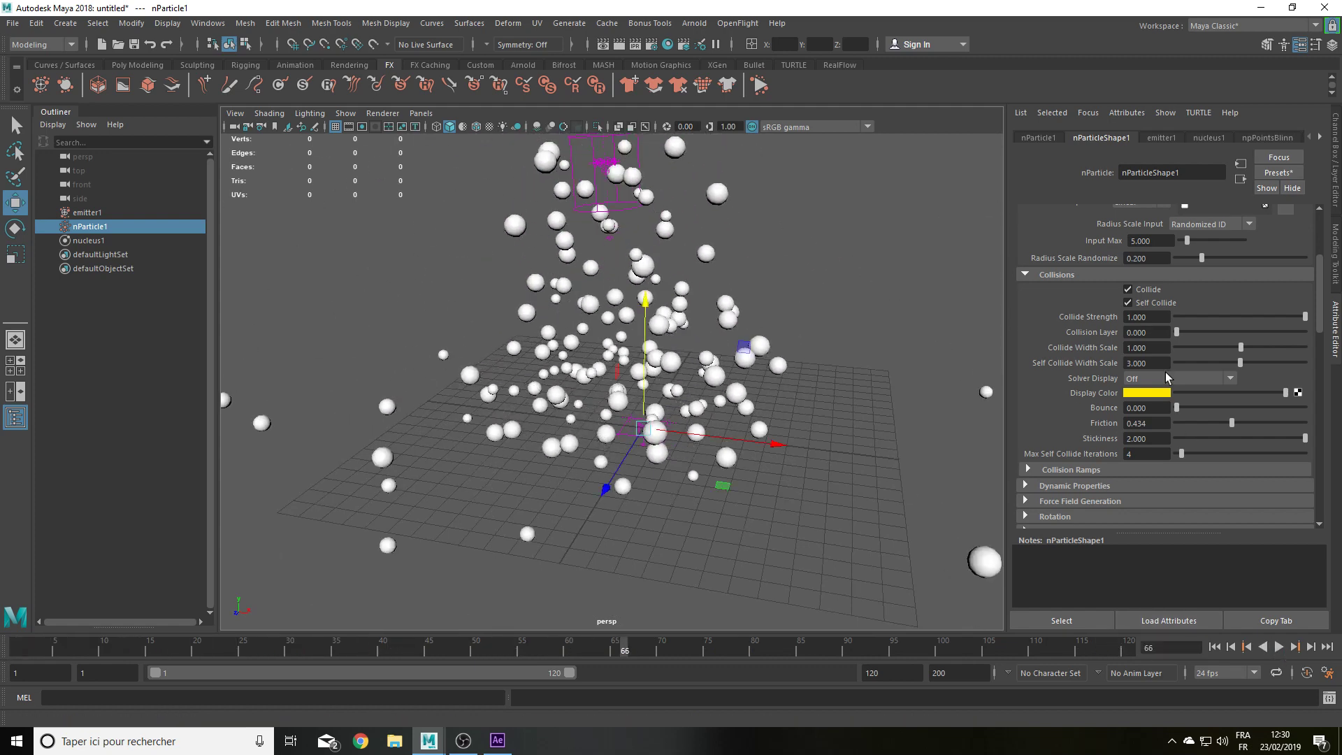
Step: Change Self Collide Width Scale to 0.75 and replay the simulation from frame 1
left_click(1160, 366)
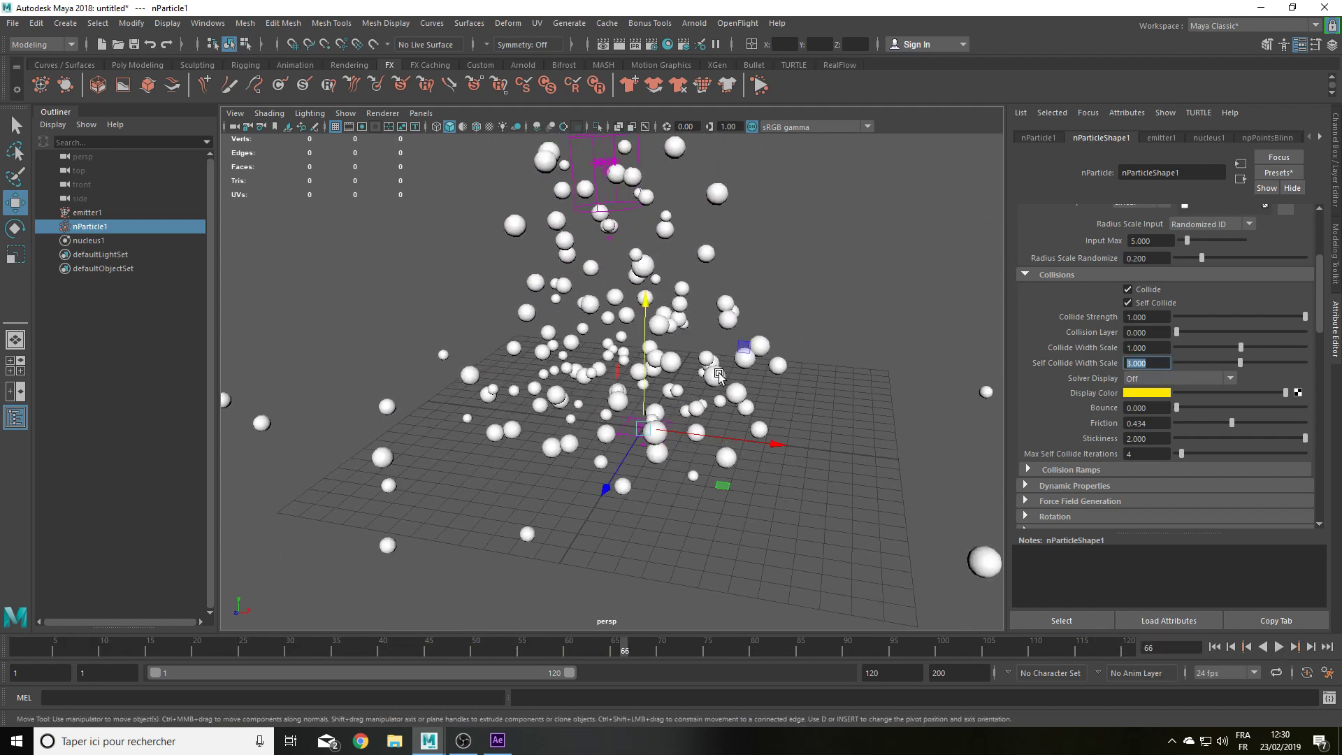
type(".75")
type("0.750")
key("Return")
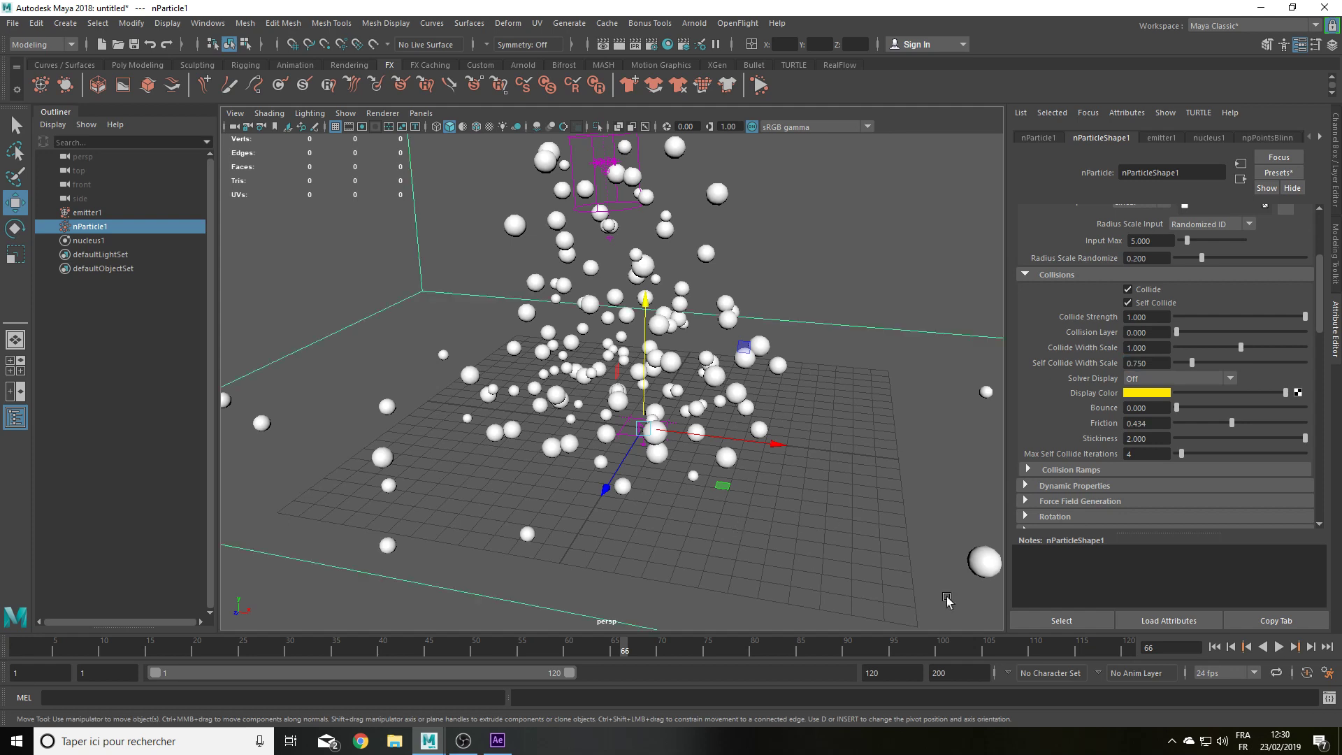
left_click(1216, 647)
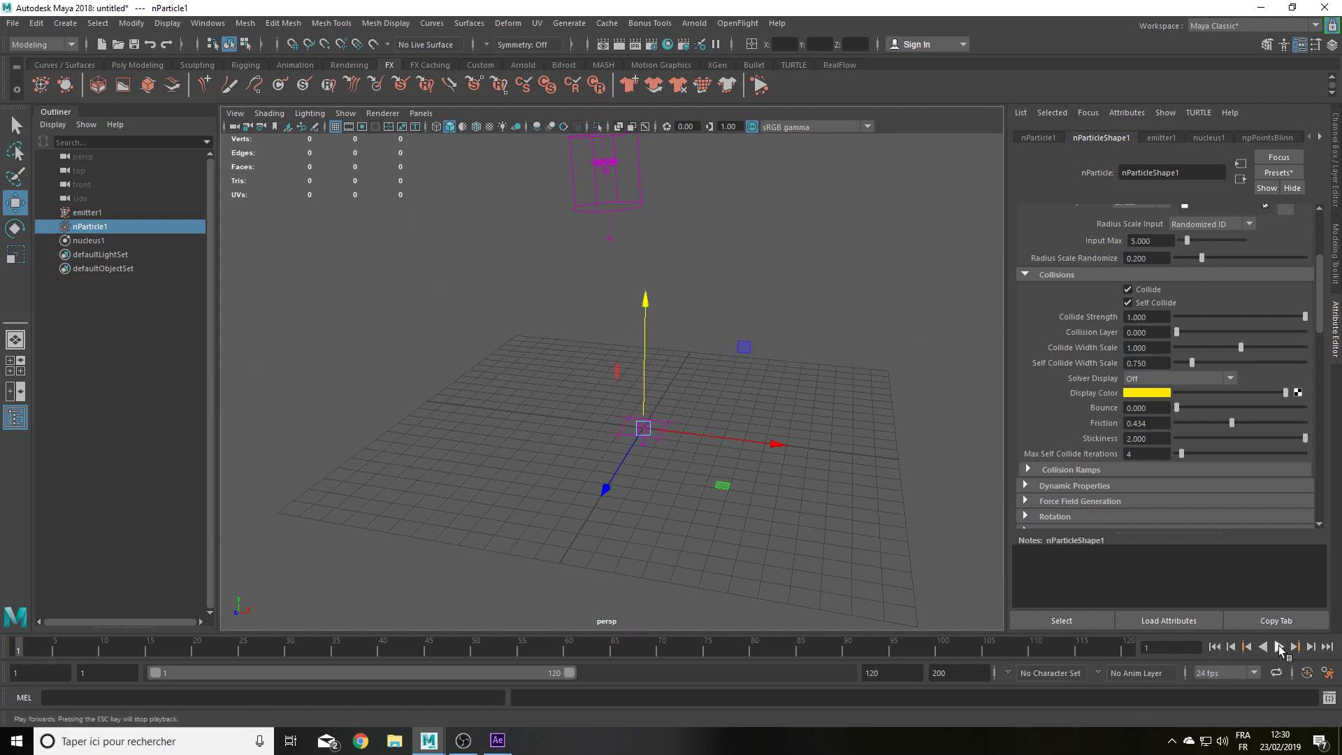
left_click(1280, 647)
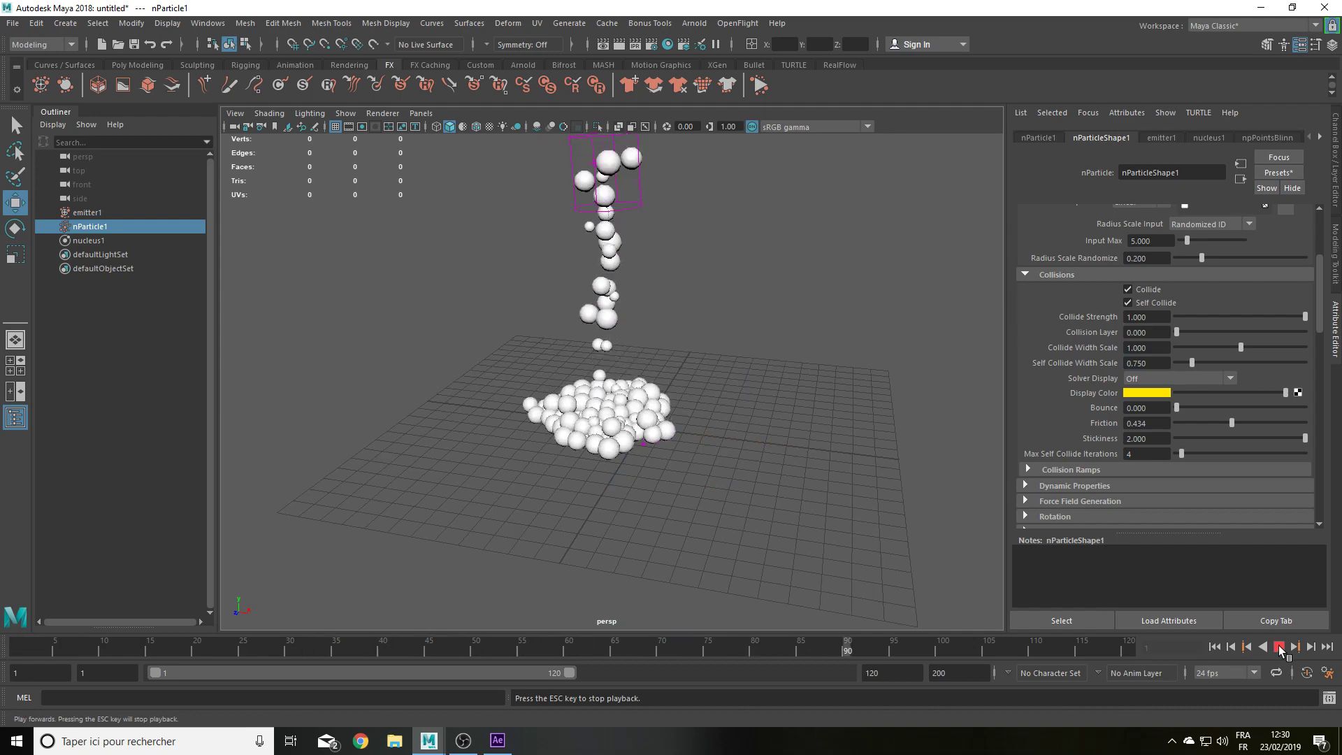
scroll(779, 516, "up", 5)
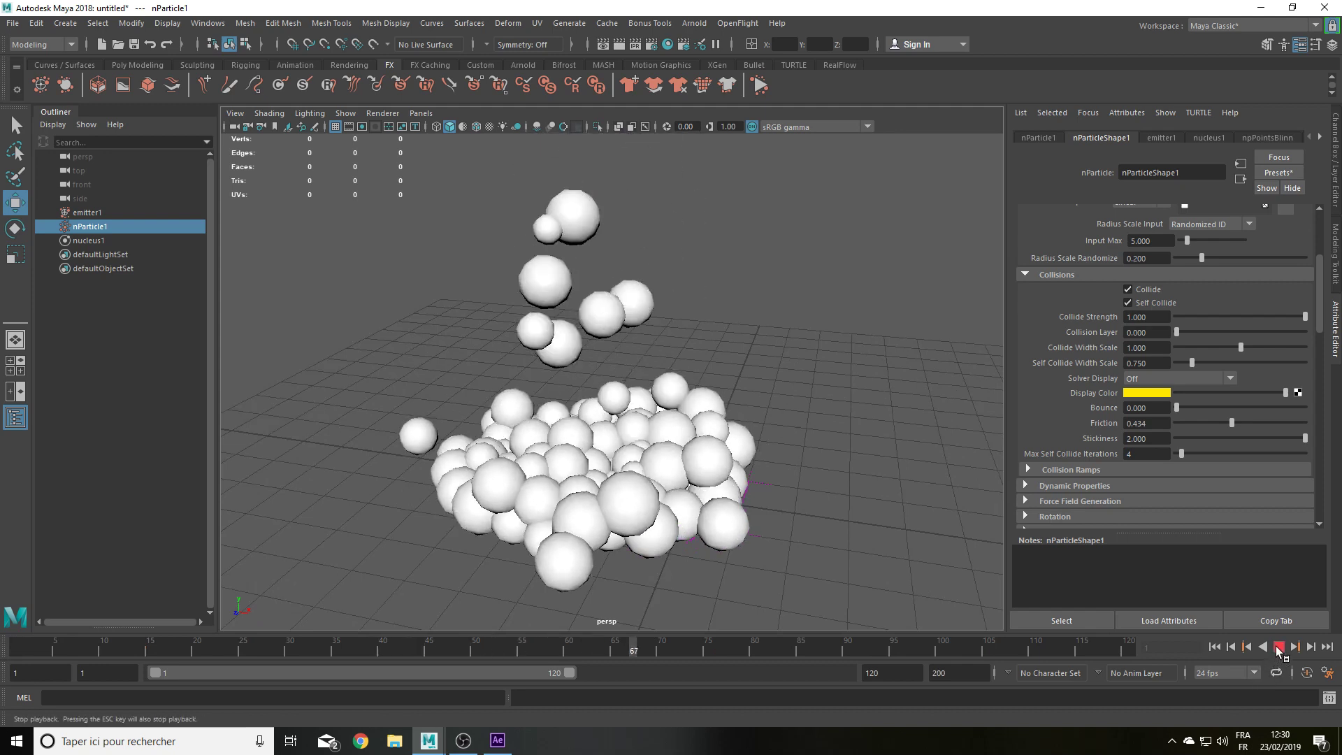
left_click(1279, 648)
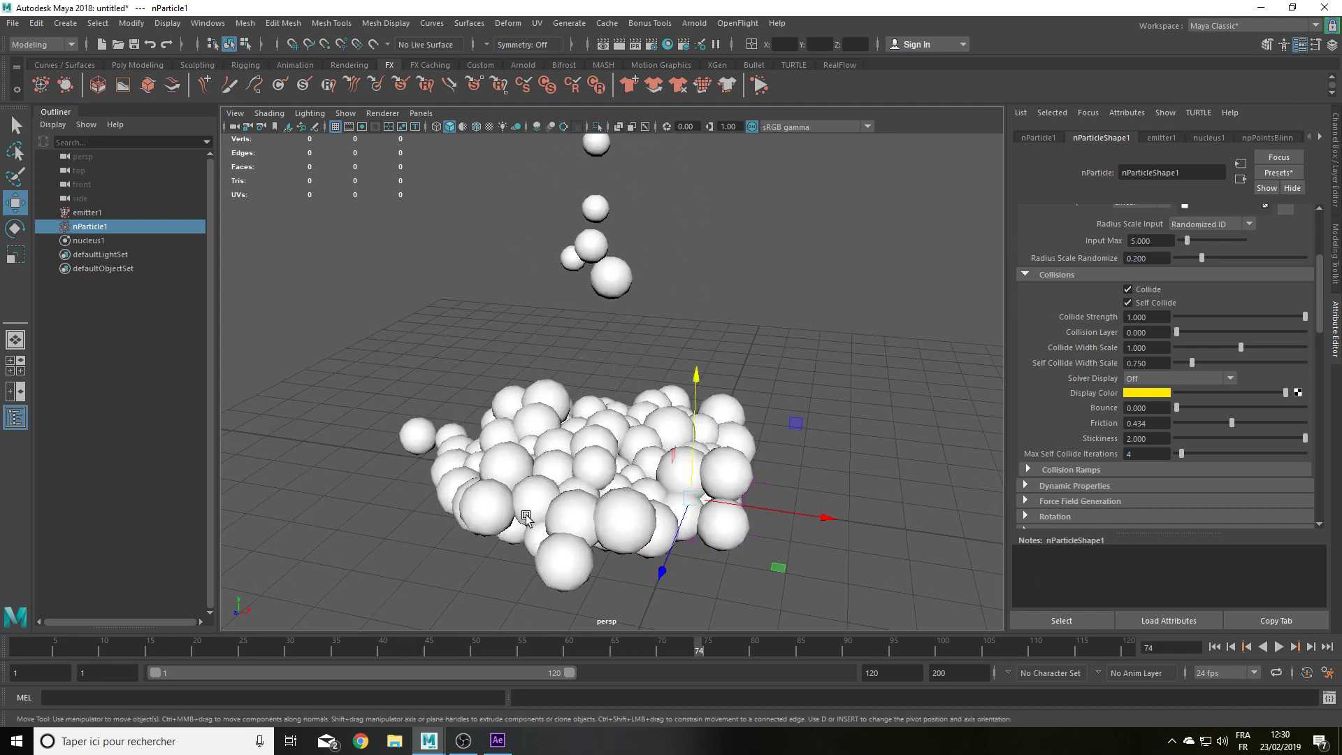
Step: Try Self Collide Width Scale 0.5, then settle on 0.6 and replay from the start
left_click(1162, 365)
type("0.500")
key("Return")
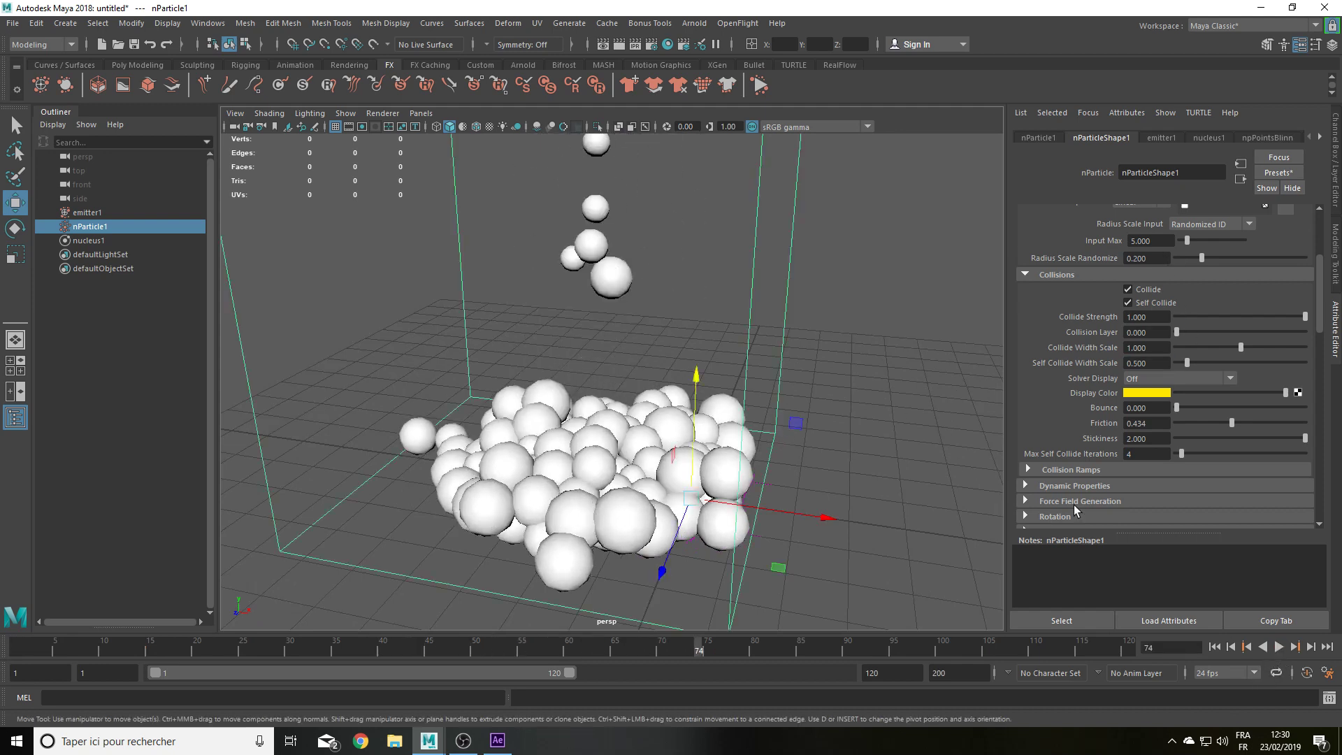
left_click_drag(1155, 363, 1136, 361)
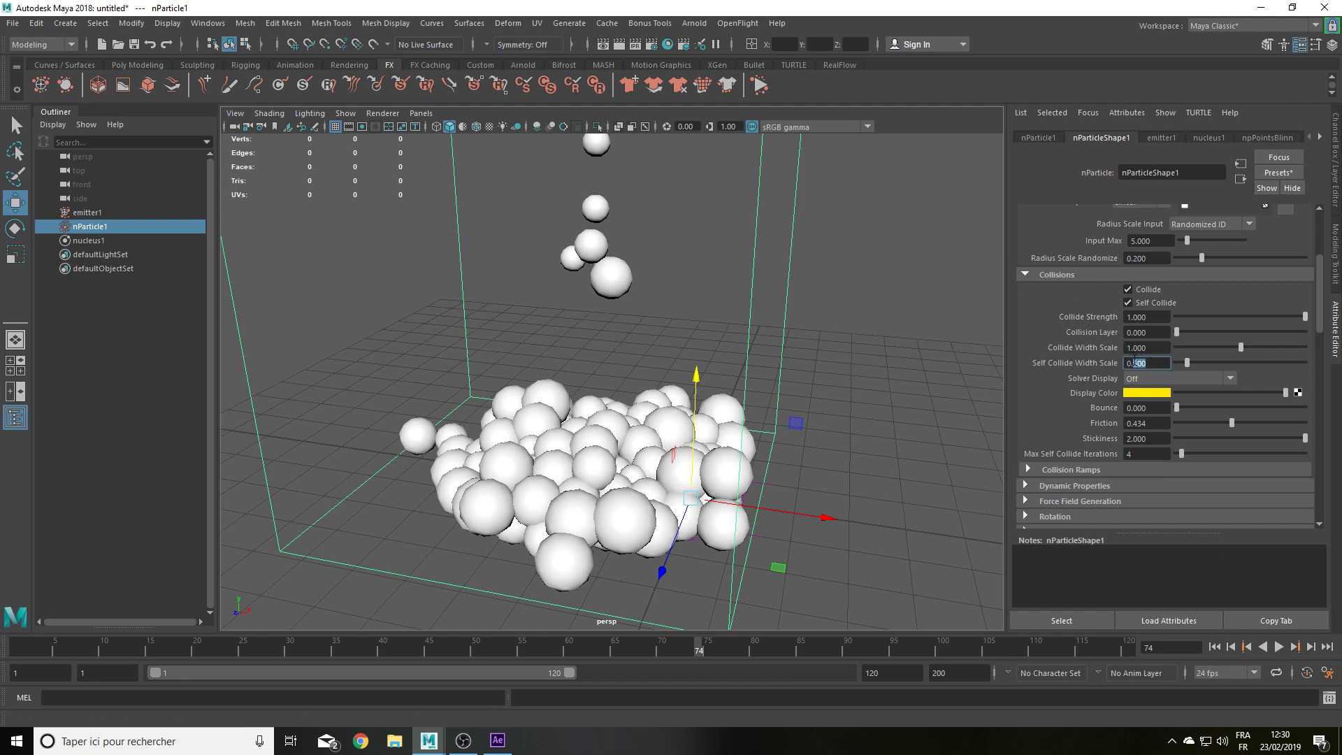
type("0.6")
key("Return")
left_click(1216, 647)
left_click(1279, 647)
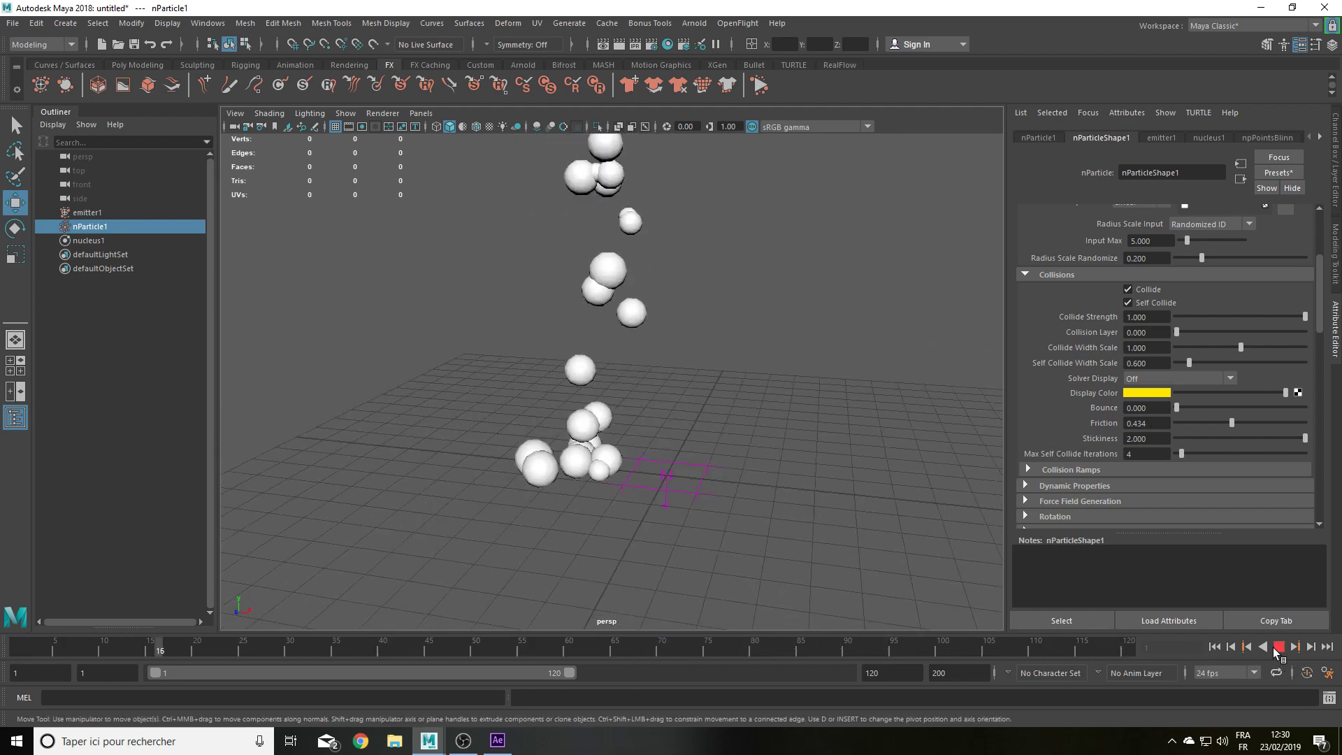
Step: Set emitter1's Rate to 200 particles per second and replay the simulation
left_click(1278, 647)
left_click_drag(601, 420, 581, 363, "alt")
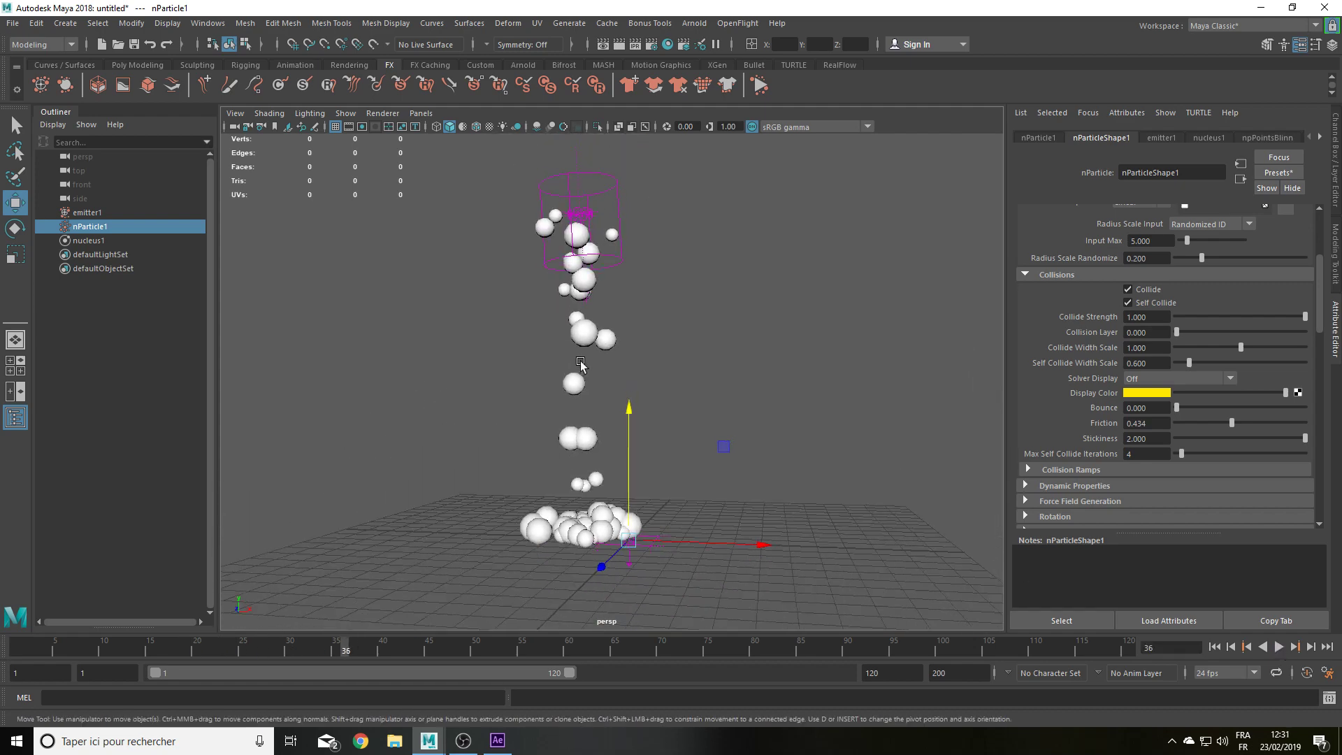
mouse_move(580, 364)
right_mouse_down("alt")
mouse_move(718, 439)
mouse_move(718, 347)
right_mouse_up("alt")
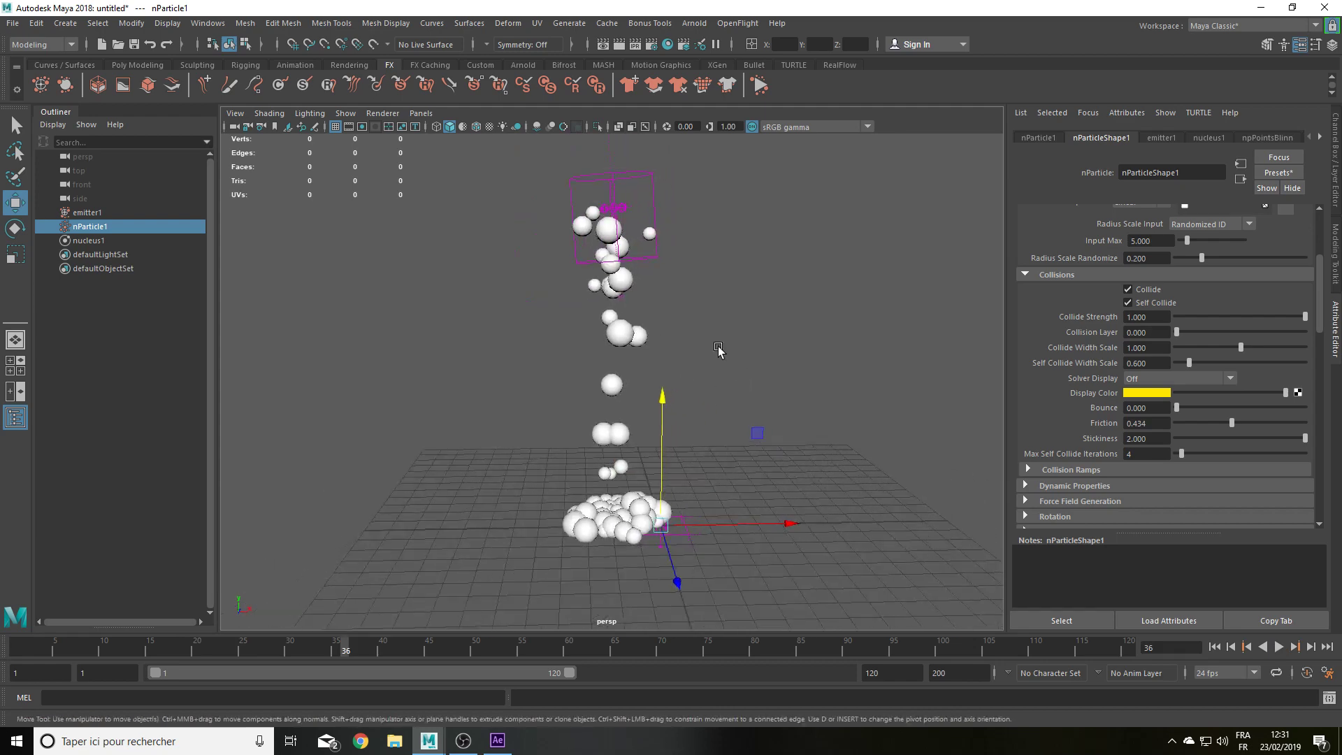
left_click(1164, 137)
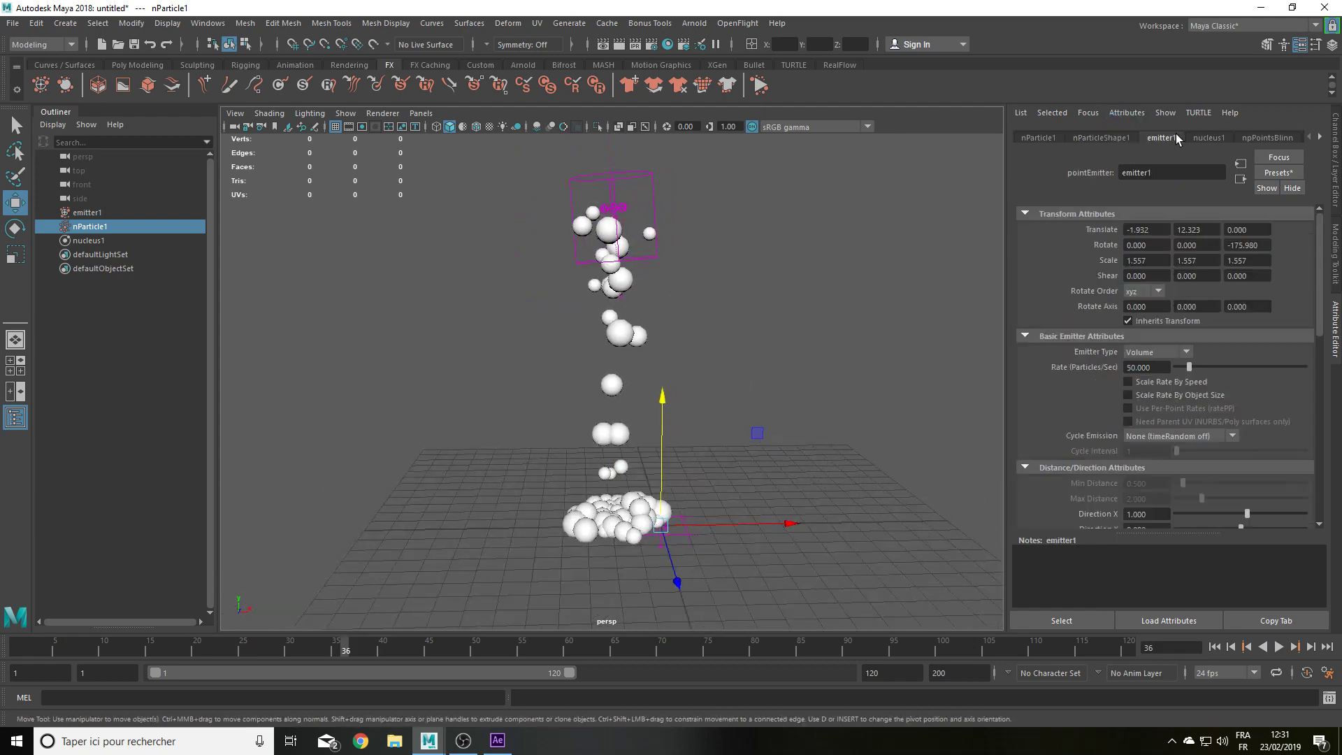
double_click(1162, 366)
type("200.000")
key("Return")
left_click(1215, 647)
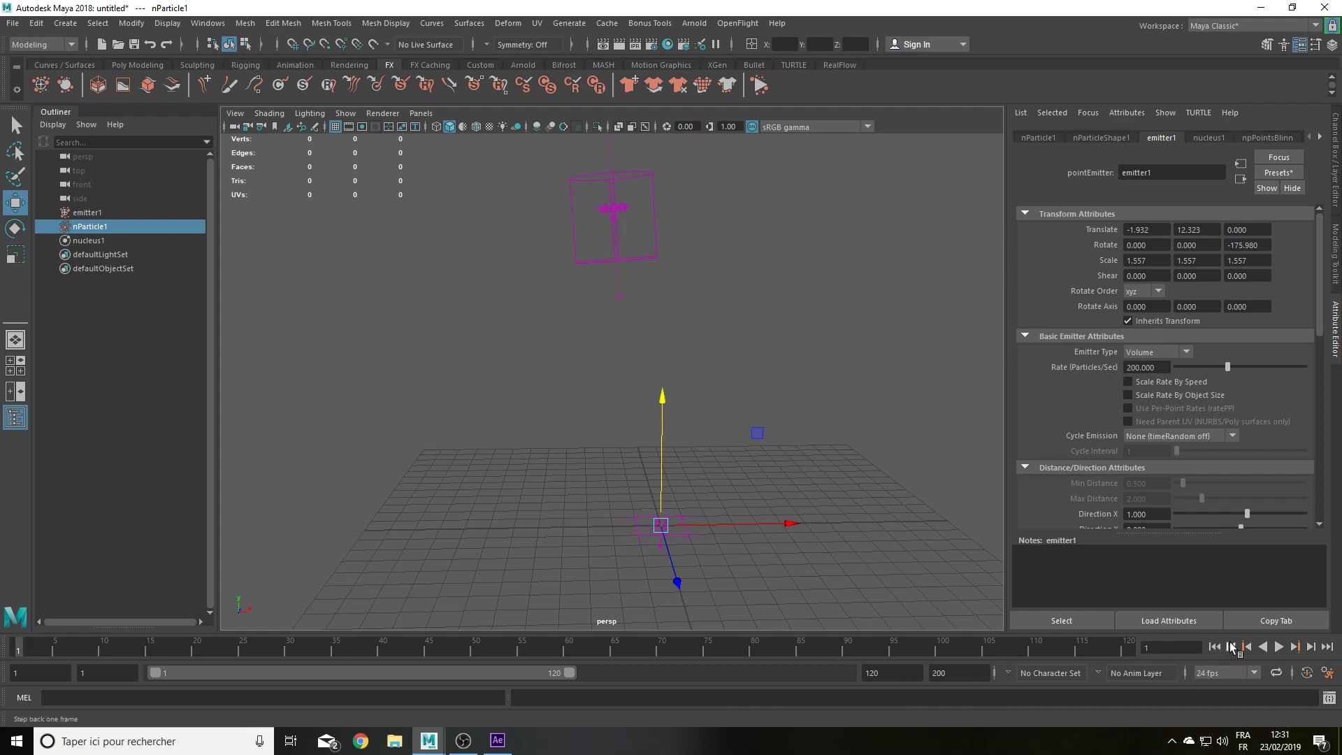
left_click(1279, 647)
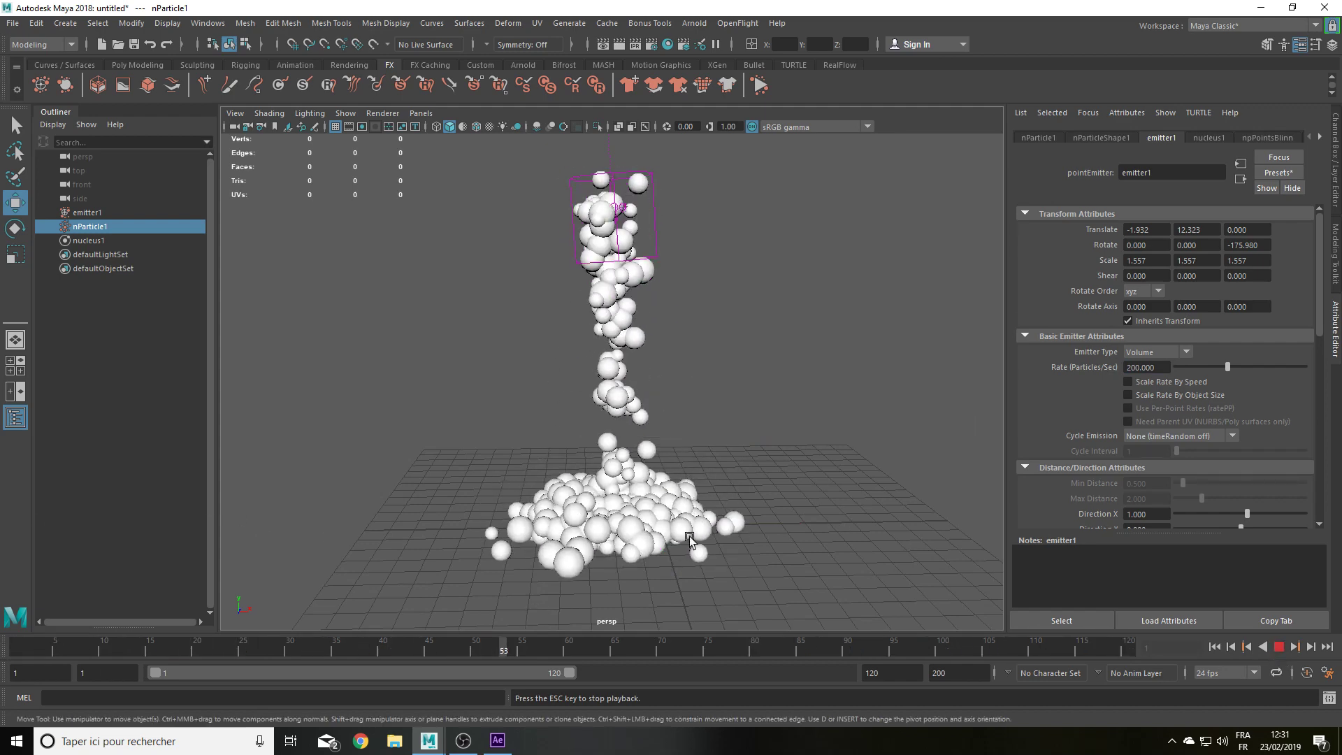
Step: Stop playback at frame 49 and orbit around the dense column of spheres
left_click_drag(658, 428, 571, 340, "alt")
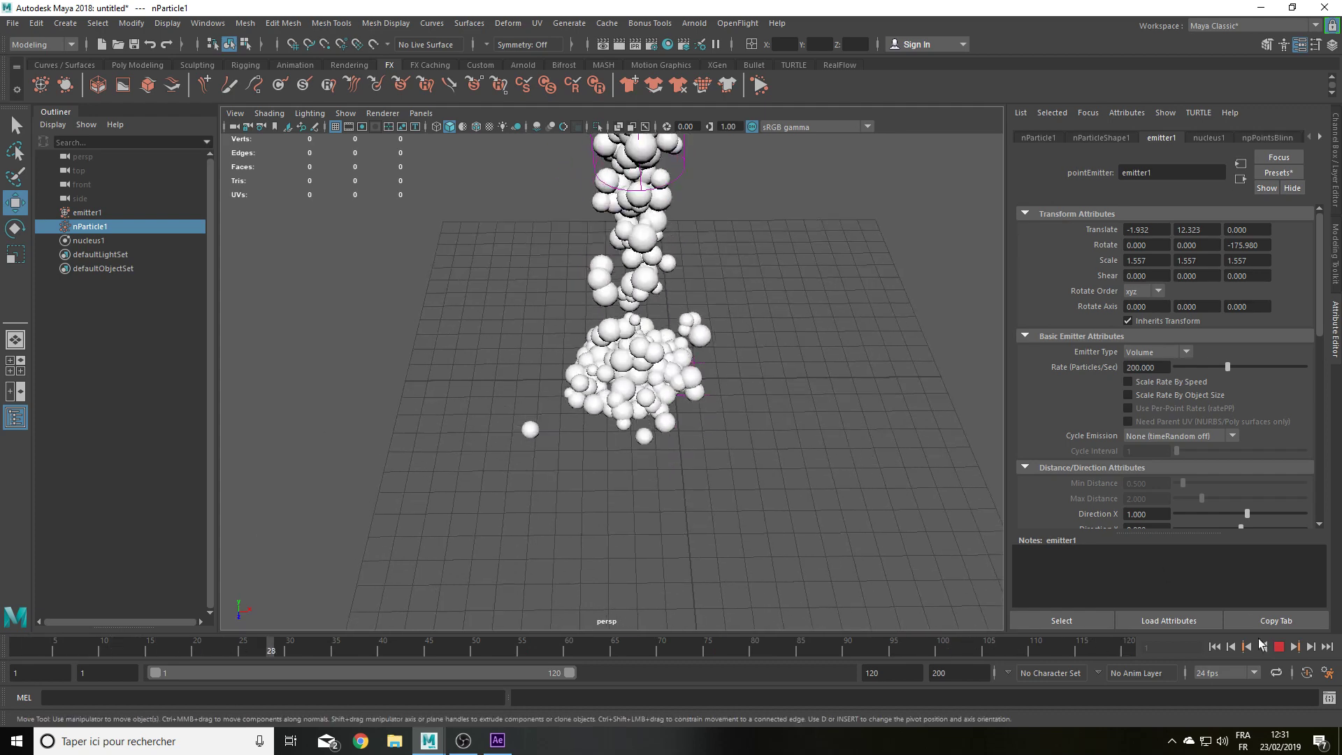
key("Escape")
mouse_move(724, 394)
left_mouse_down("alt")
mouse_move(785, 249)
mouse_move(767, 287)
mouse_move(575, 271)
left_mouse_up("alt")
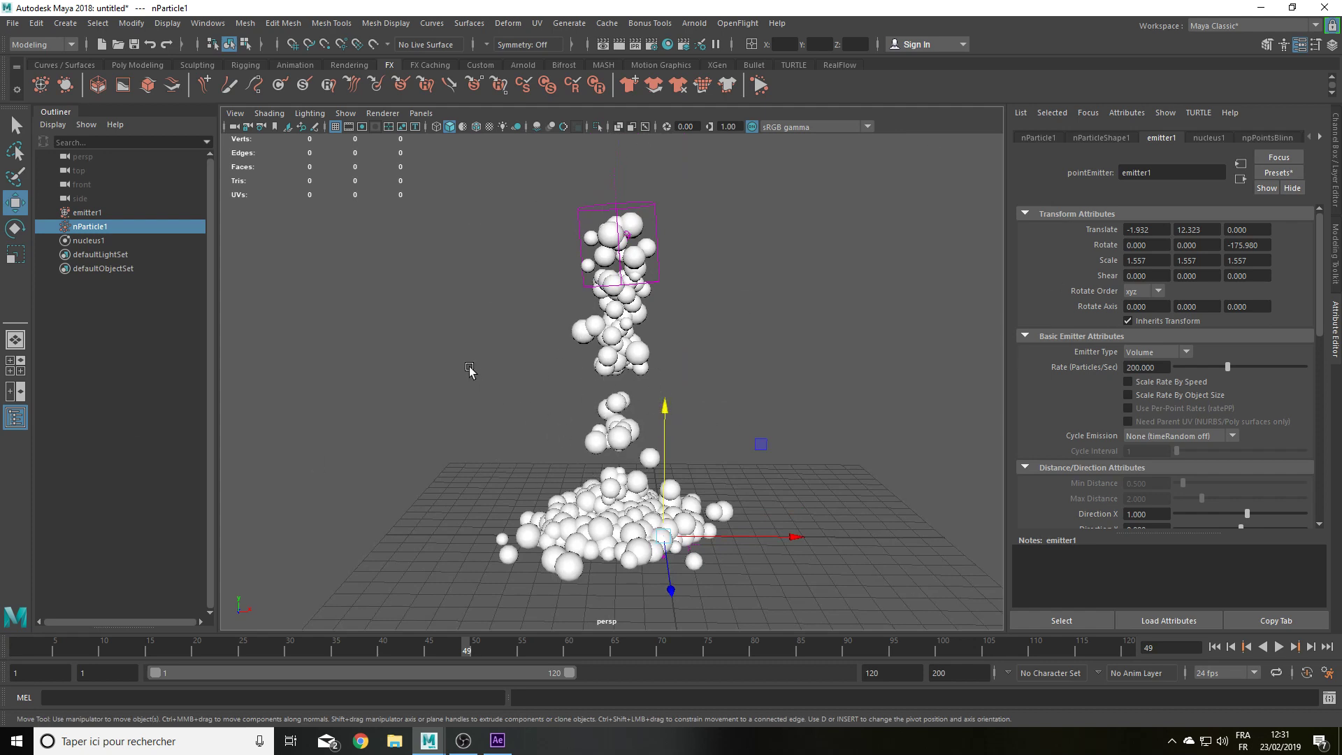
right_click_drag(470, 371, 584, 370, "alt")
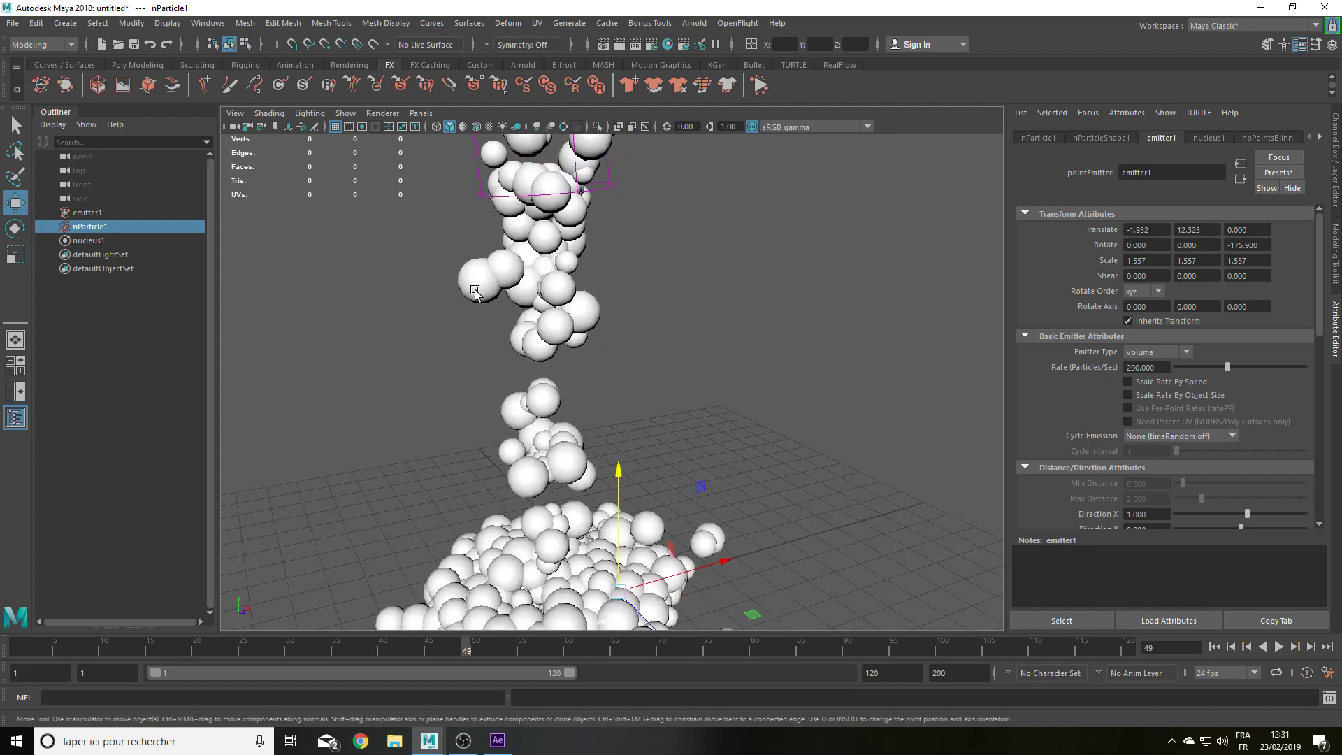
left_click_drag(512, 272, 548, 307, "alt")
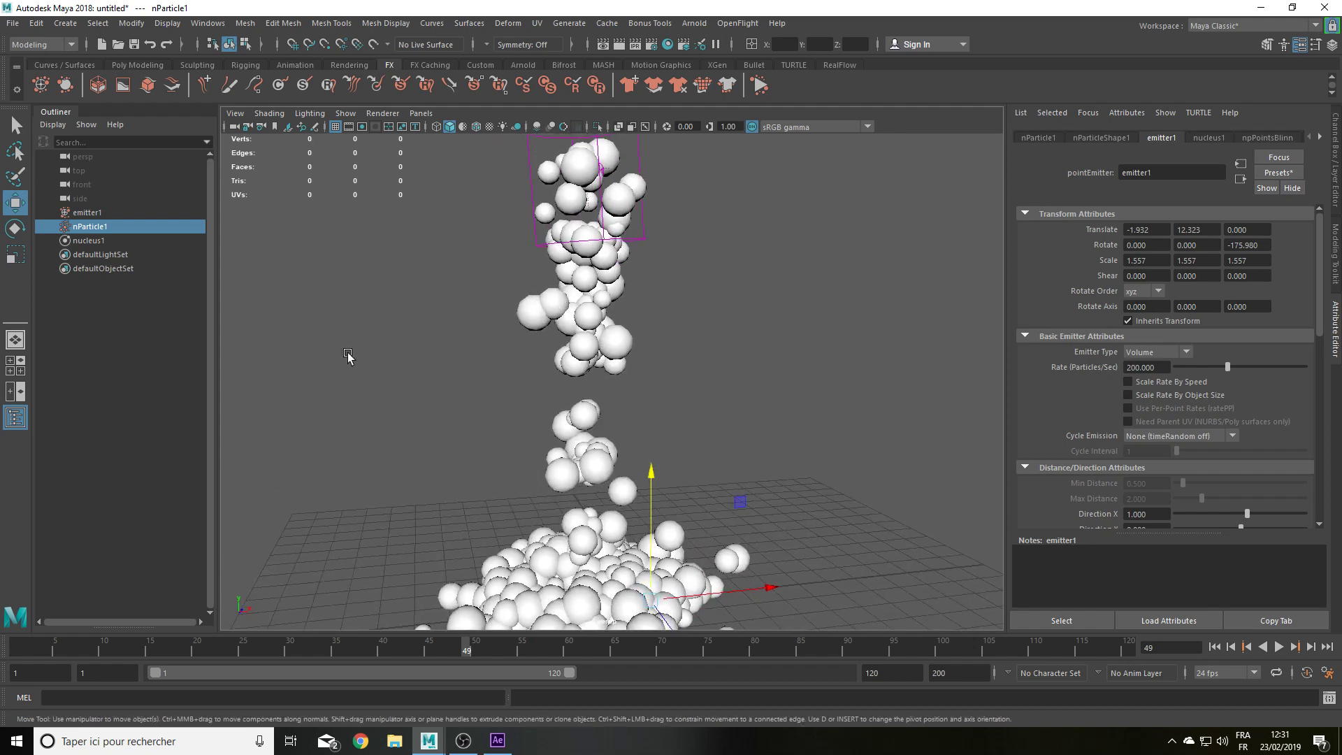
mouse_move(423, 340)
left_mouse_down("alt")
mouse_move(560, 350)
mouse_move(510, 384)
mouse_move(578, 344)
left_mouse_up("alt")
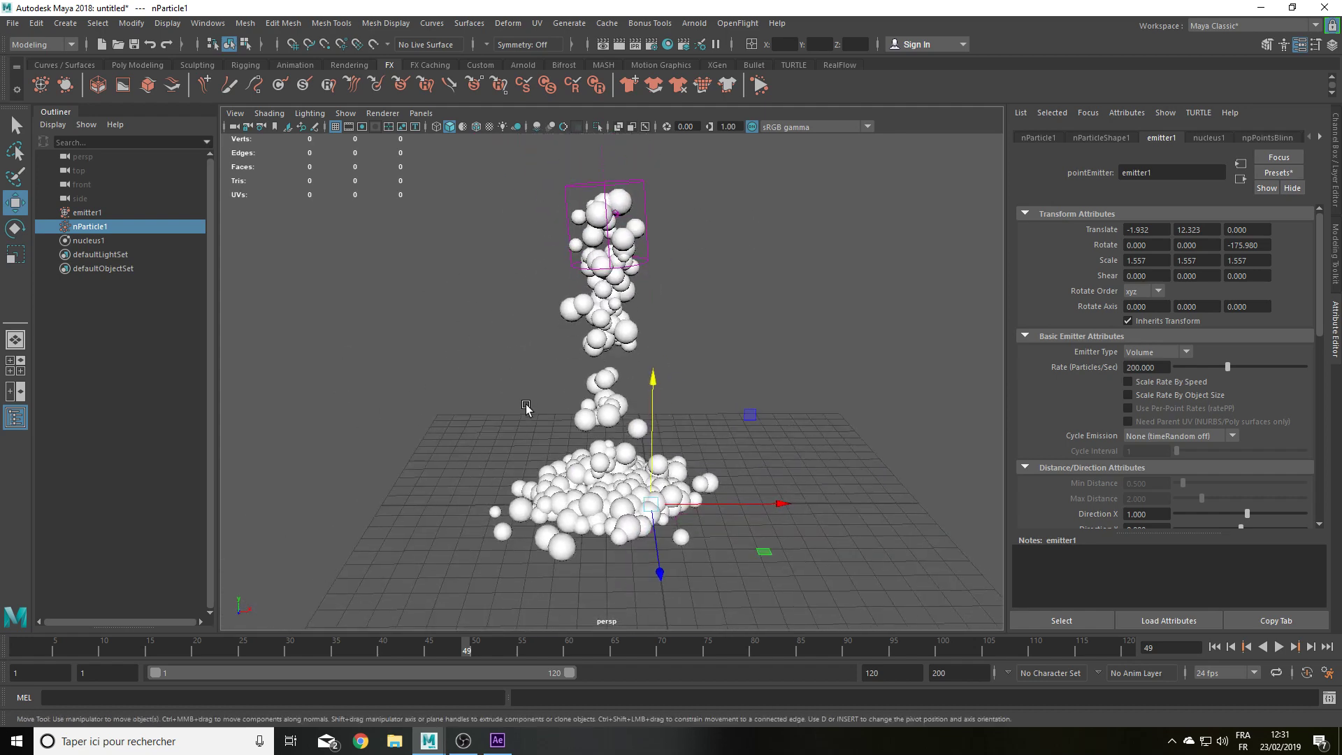
Step: Switch to the FX menu set and create an nConstraint Component between the particles
left_click(82, 228)
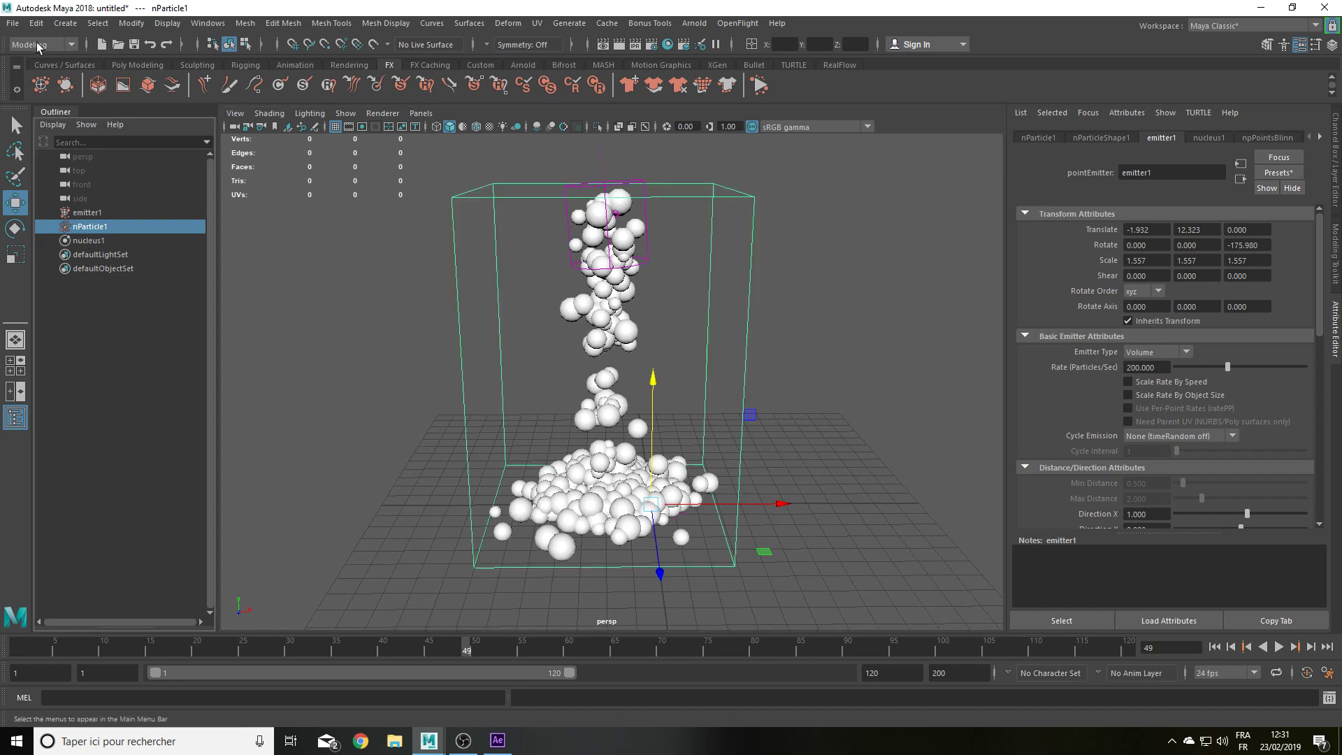
left_click(42, 44)
left_click(42, 102)
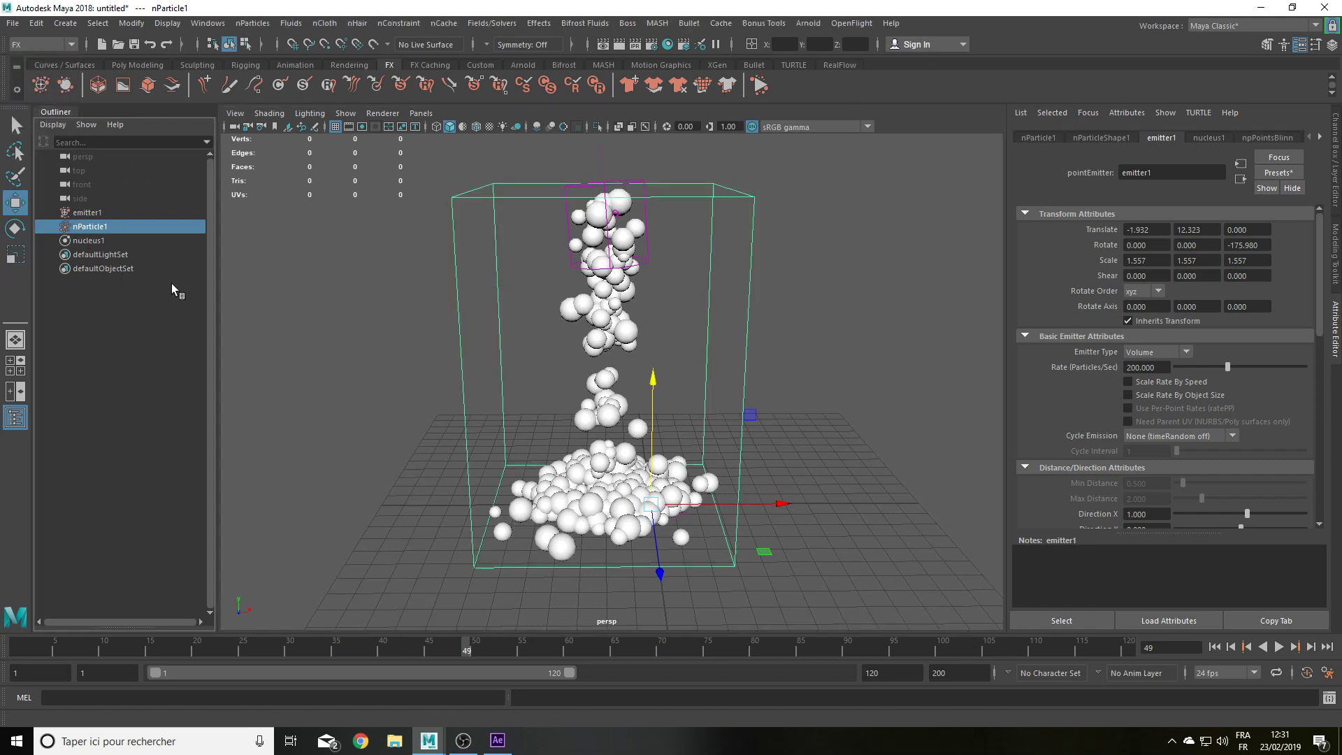
mouse_move(677, 398)
left_mouse_down("alt")
mouse_move(642, 289)
mouse_move(616, 286)
left_mouse_up("alt")
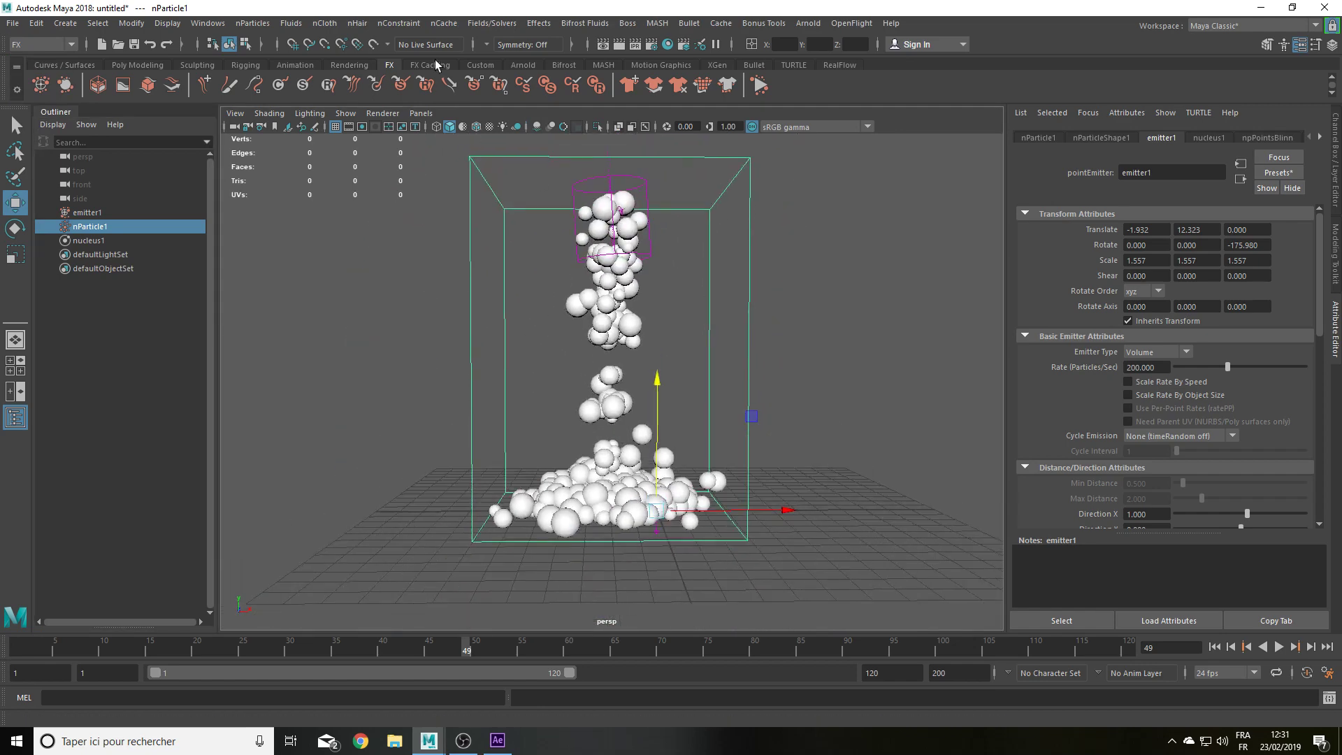
left_click(402, 24)
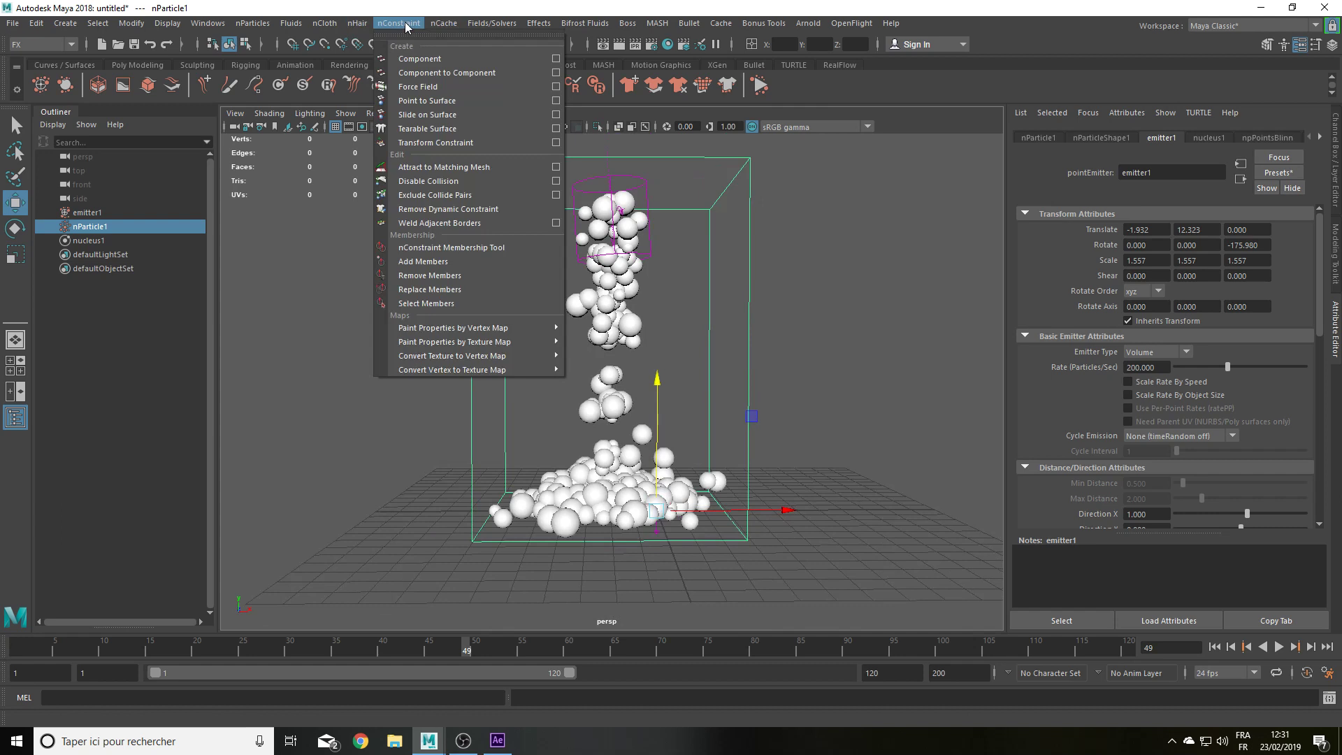
left_click(448, 72)
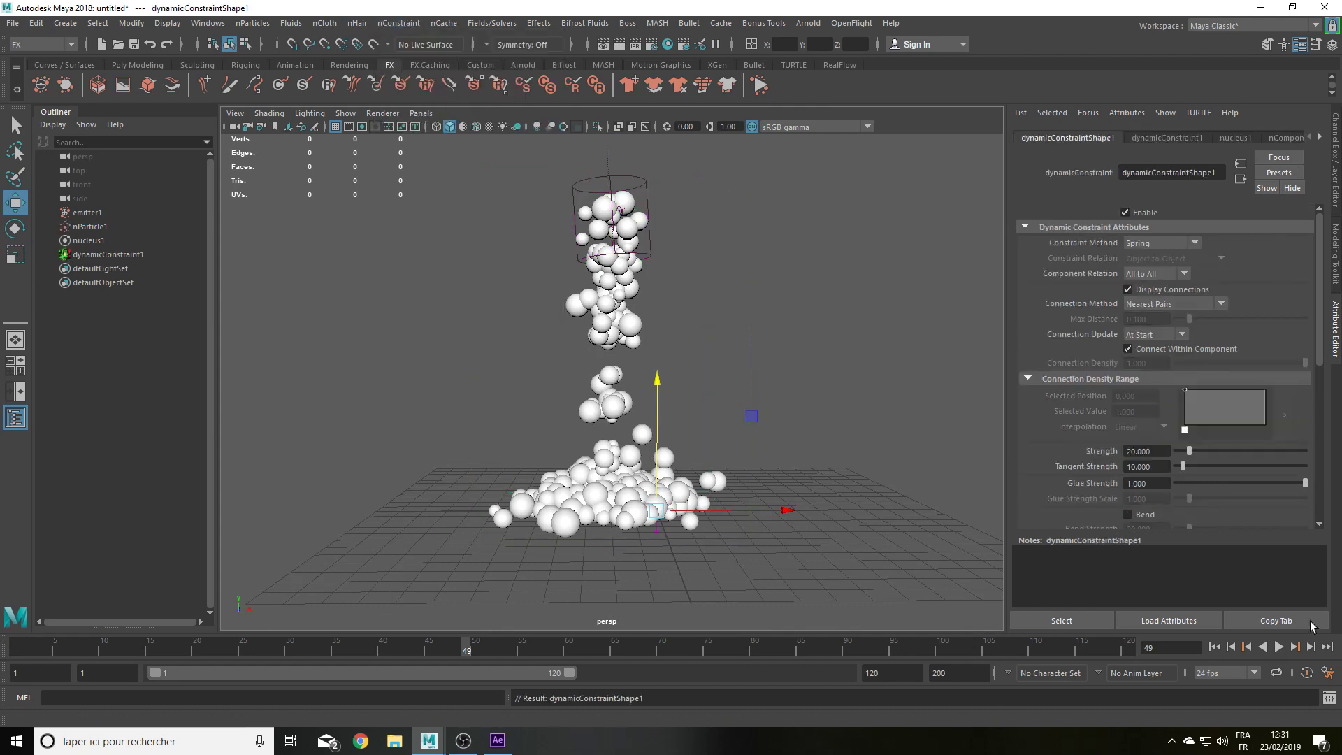
Step: Rewind to frame 1, reselect nParticle1 and show its Shading section
left_click(1214, 646)
left_click(94, 227)
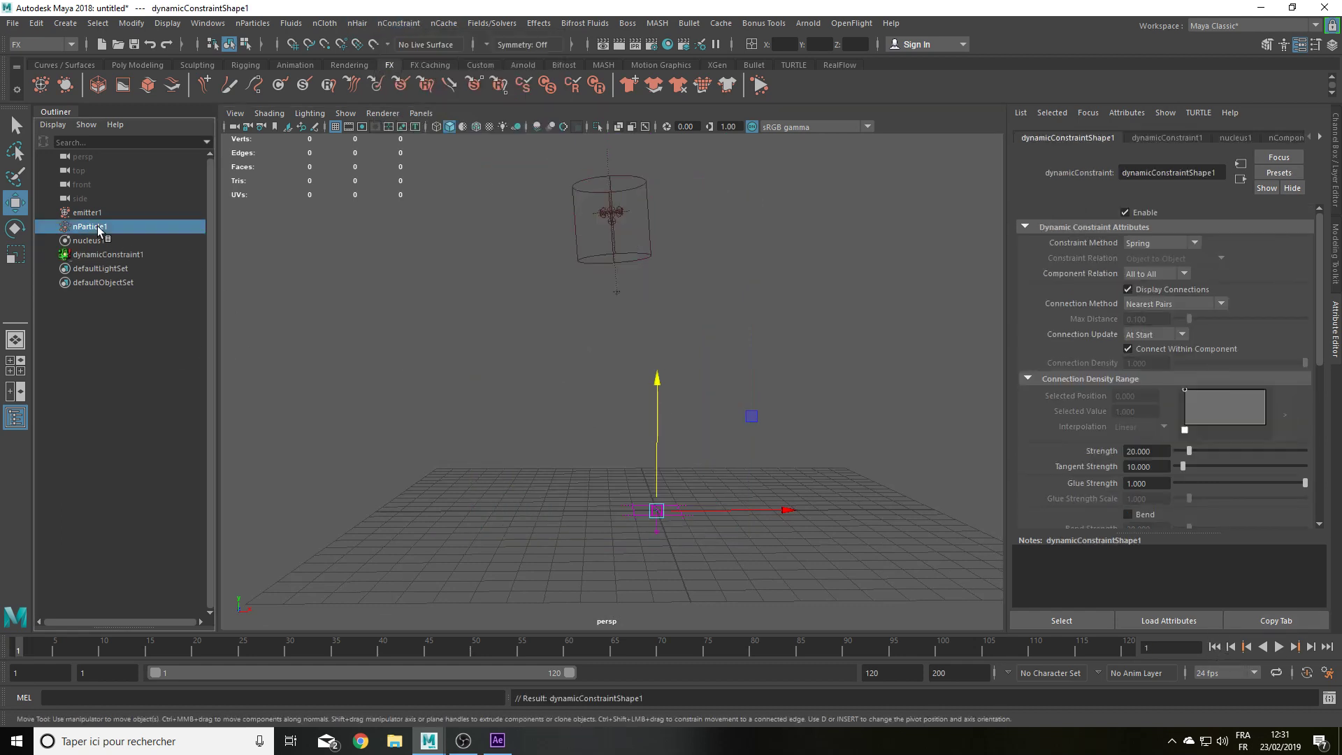
scroll(1237, 371, "down", 5)
scroll(1177, 367, "down", 3)
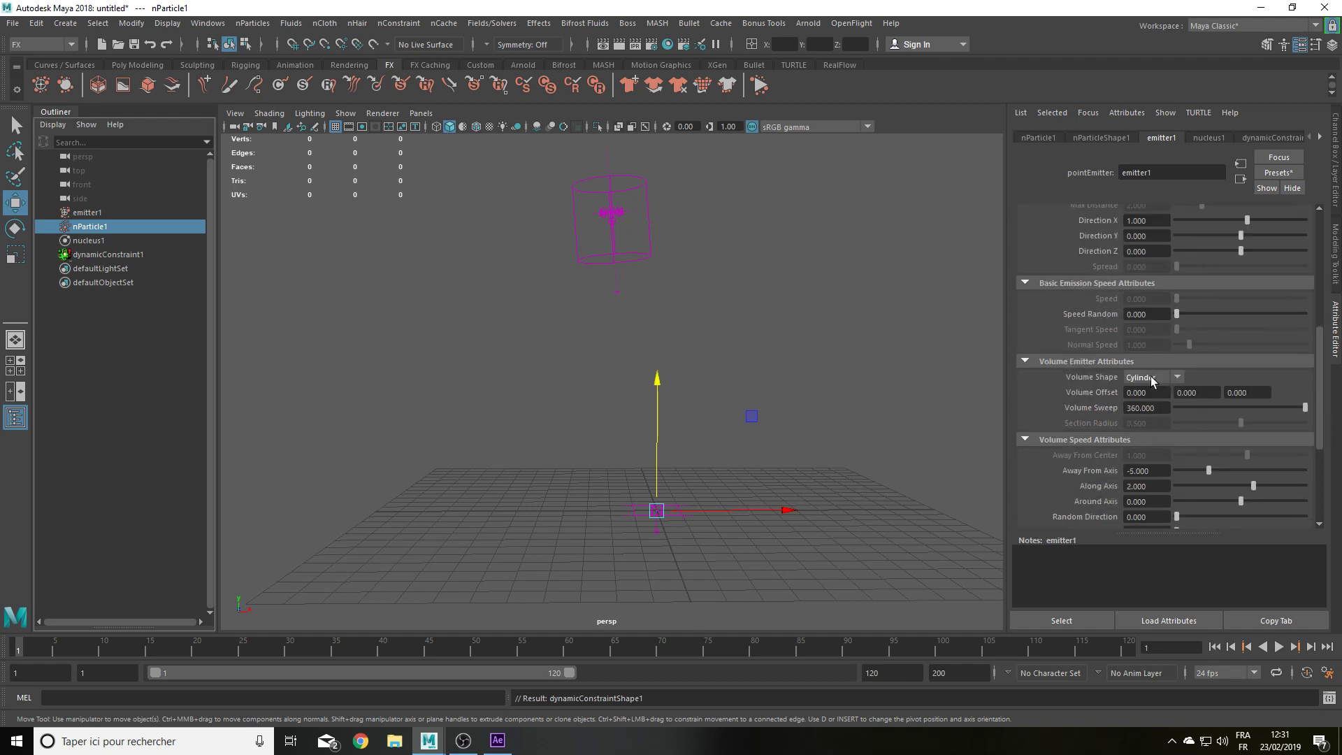
scroll(1151, 376, "down", 3)
left_click(1107, 138)
scroll(1143, 391, "down", 5)
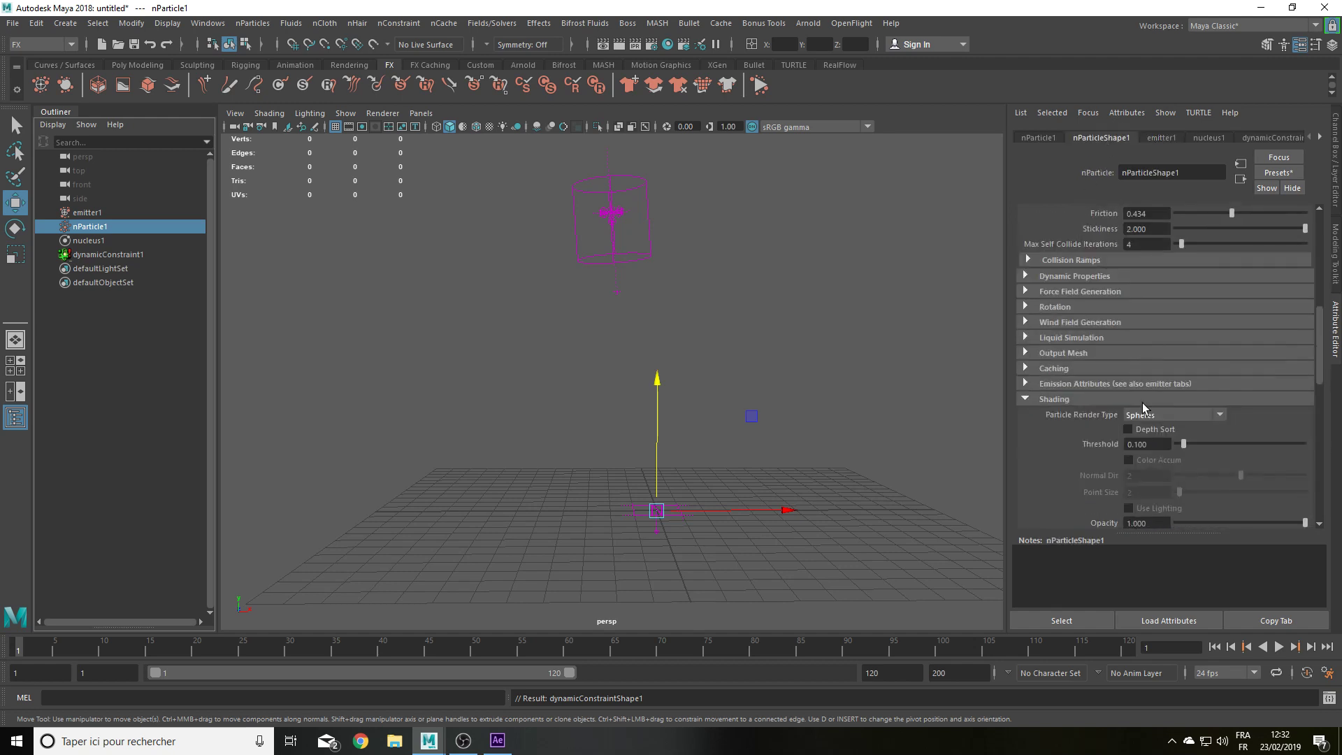
Step: Set Particle Render Type to Points and play the simulation to frame 17
left_click(1139, 414)
left_click(1146, 472)
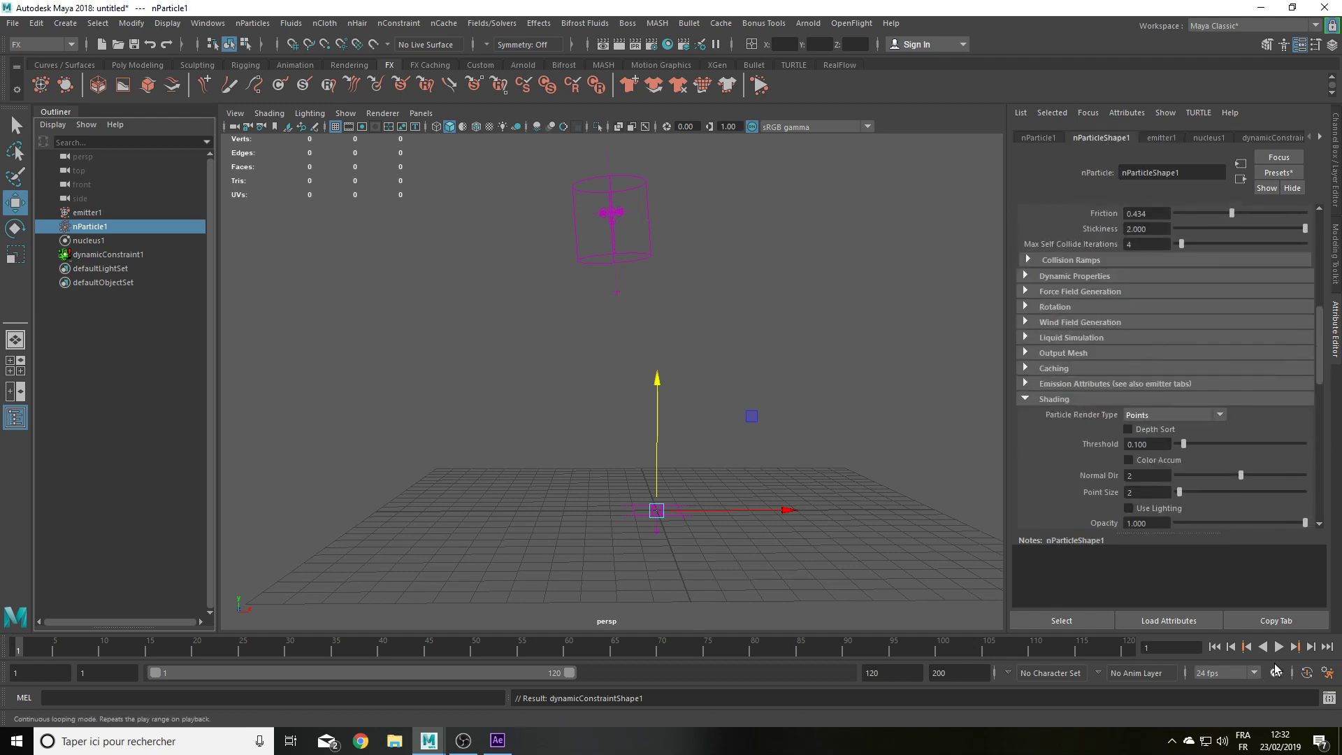
left_click(1279, 647)
left_click(1280, 648)
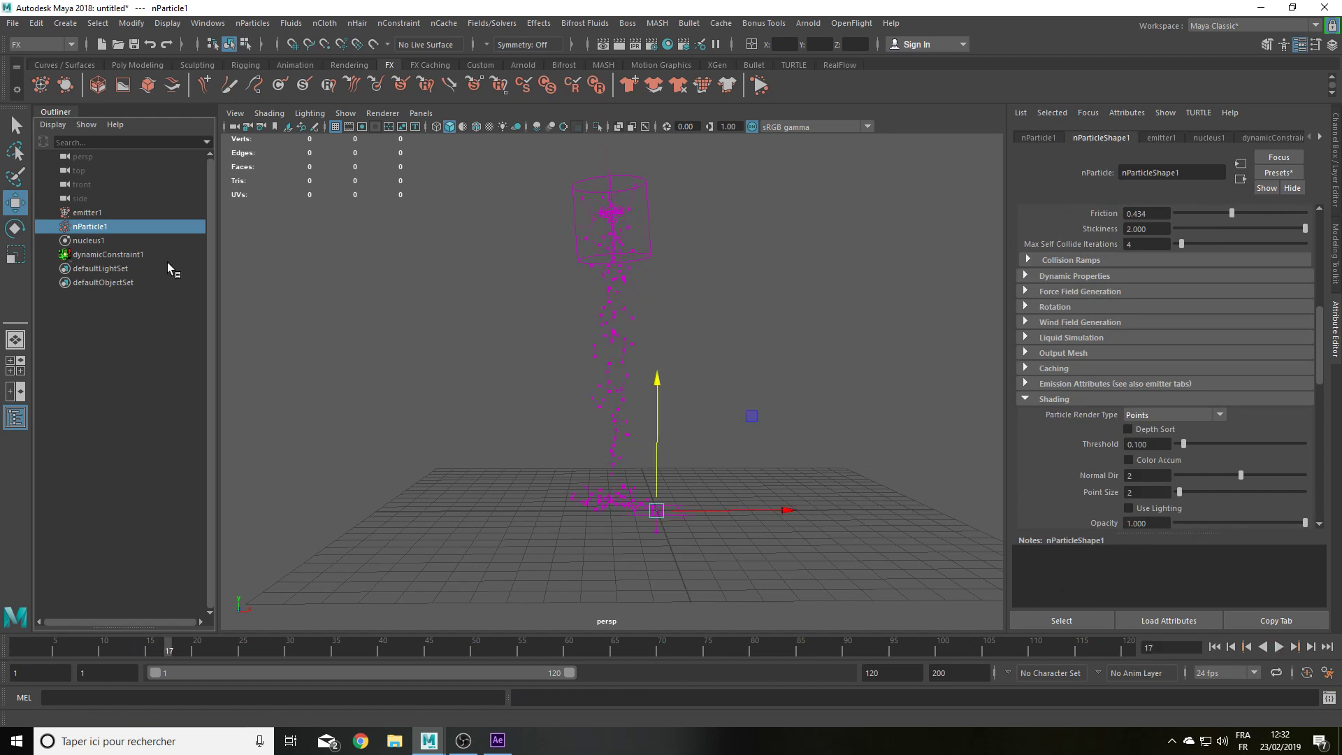
Step: Inspect dynamicConstraint1's attributes, then reselect nParticle1 and browse its settings
left_click(108, 255)
scroll(612, 339, "up", 2)
scroll(699, 311, "up", 2)
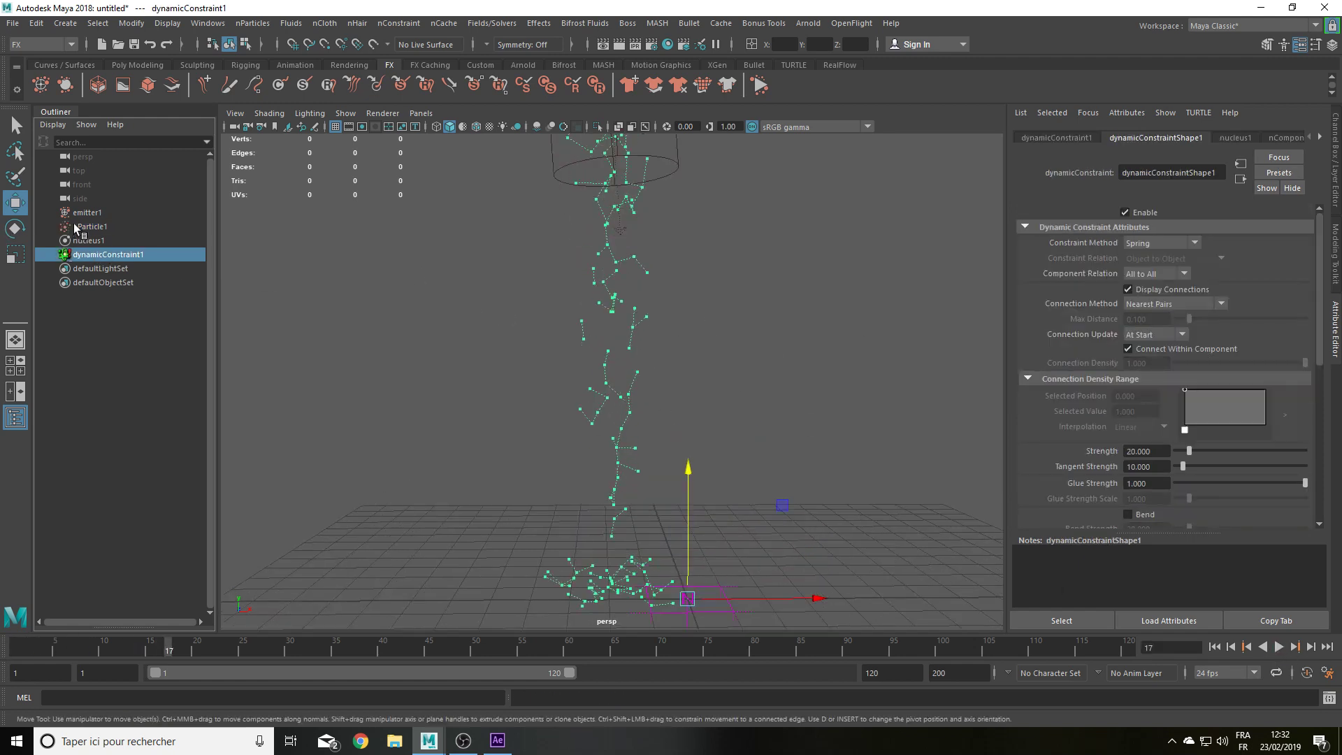
left_click(98, 227)
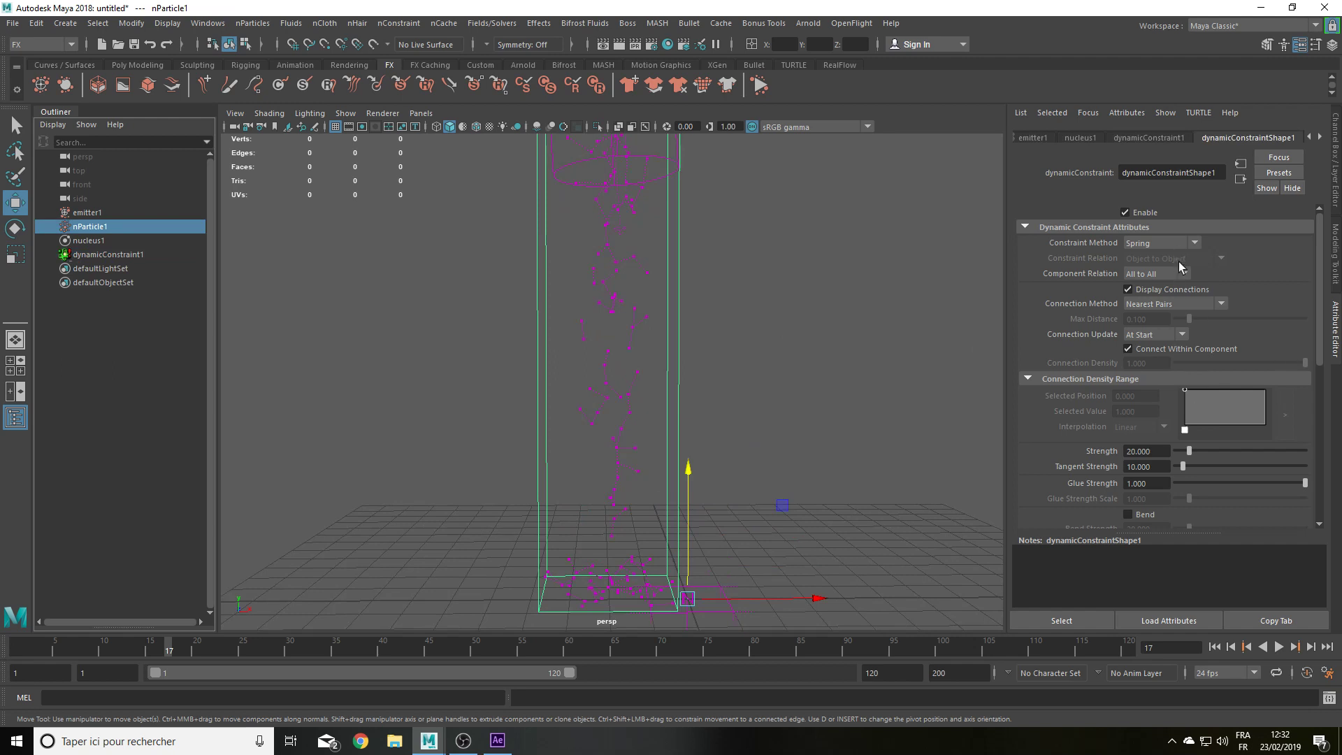
scroll(1178, 262, "down", 2)
scroll(674, 300, "up", 2)
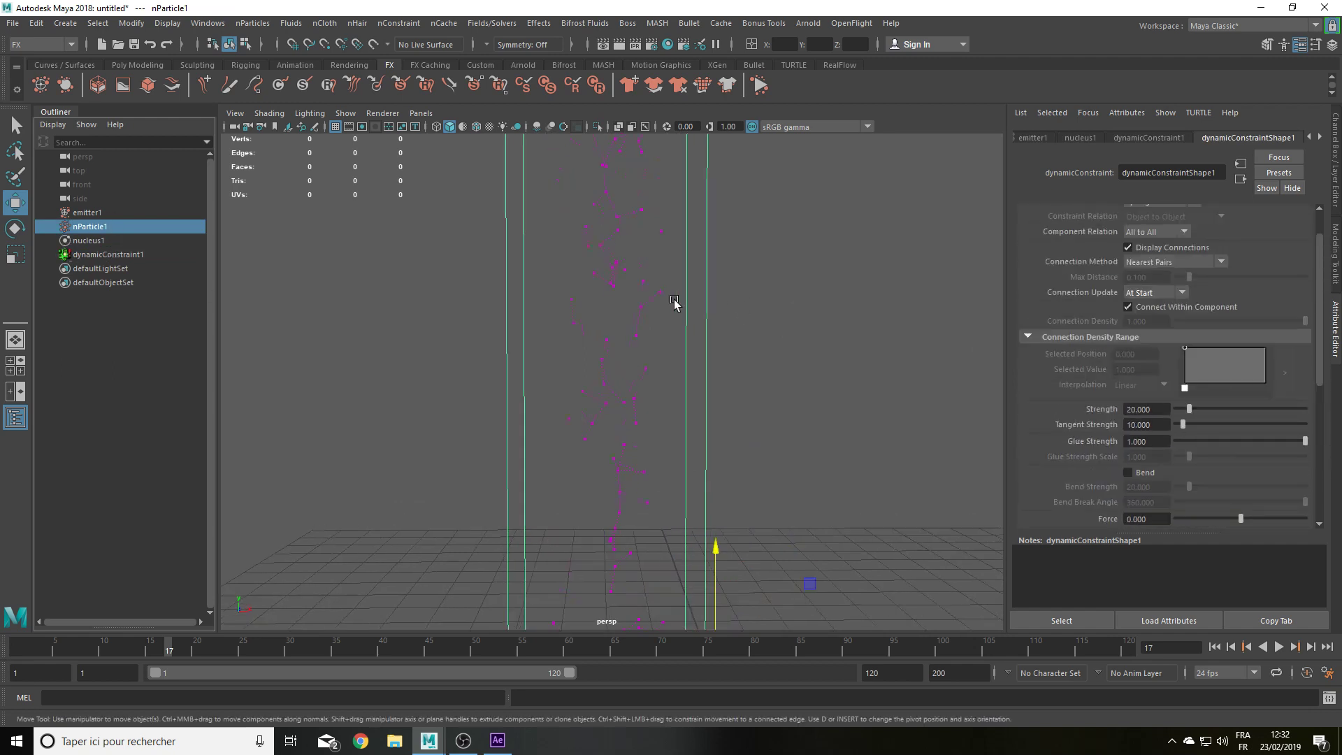
scroll(639, 281, "up", 1)
scroll(496, 383, "down", 2)
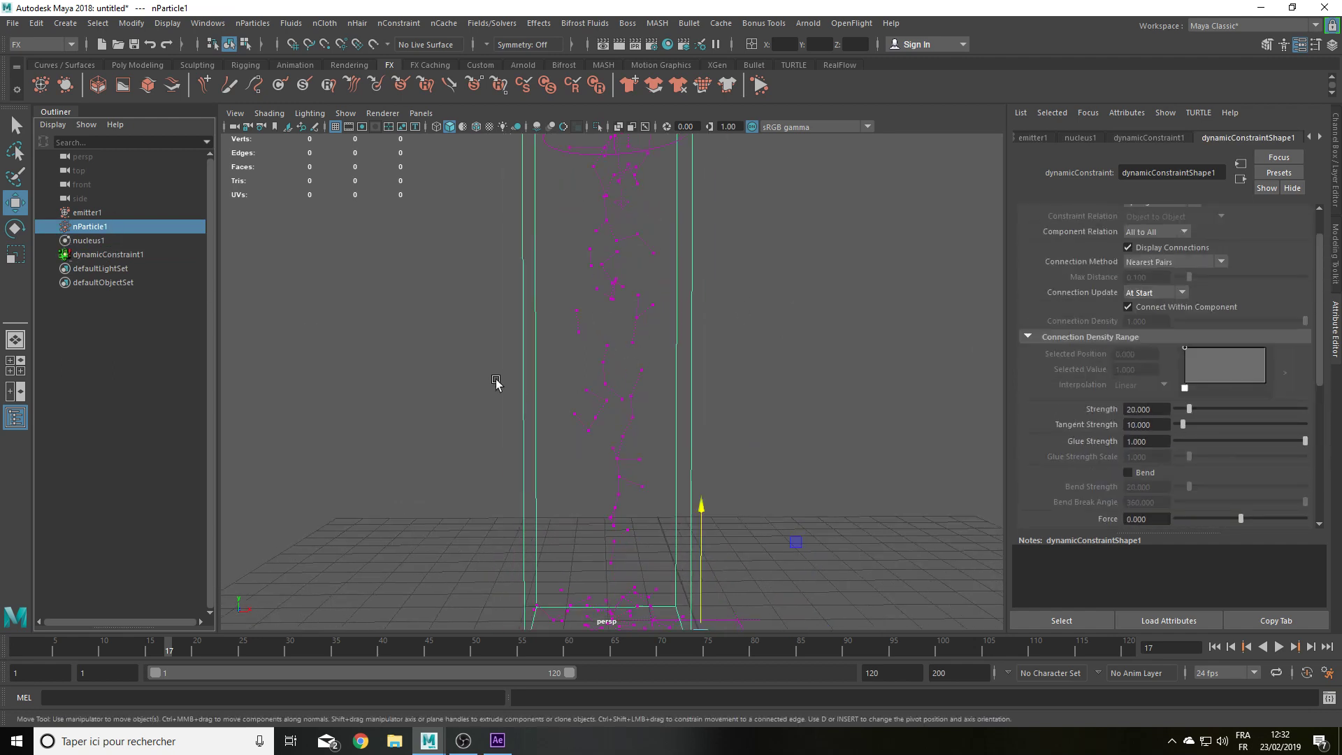
scroll(602, 345, "down", 2)
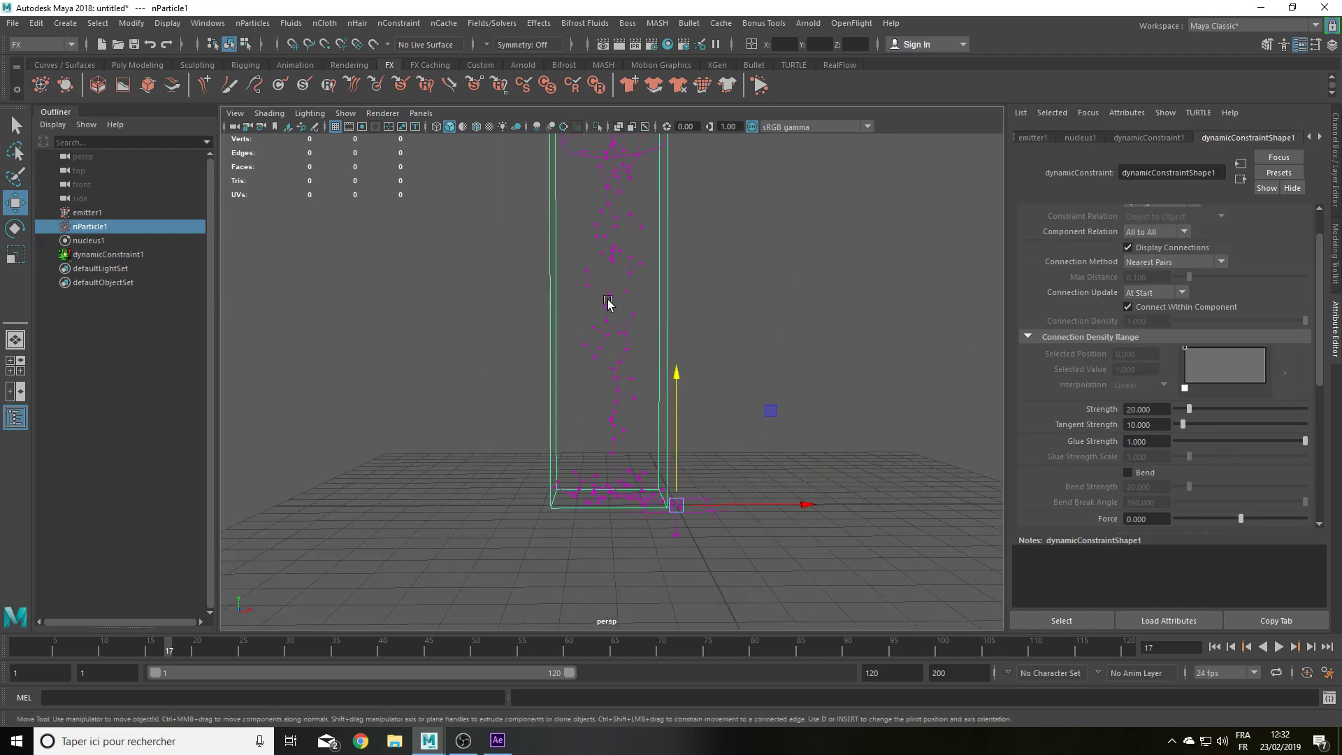
Step: Orbit around the constrained particle column and return to nParticleShape1's attributes
mouse_move(608, 302)
left_mouse_down("alt")
mouse_move(653, 464)
mouse_move(650, 313)
left_mouse_up("alt")
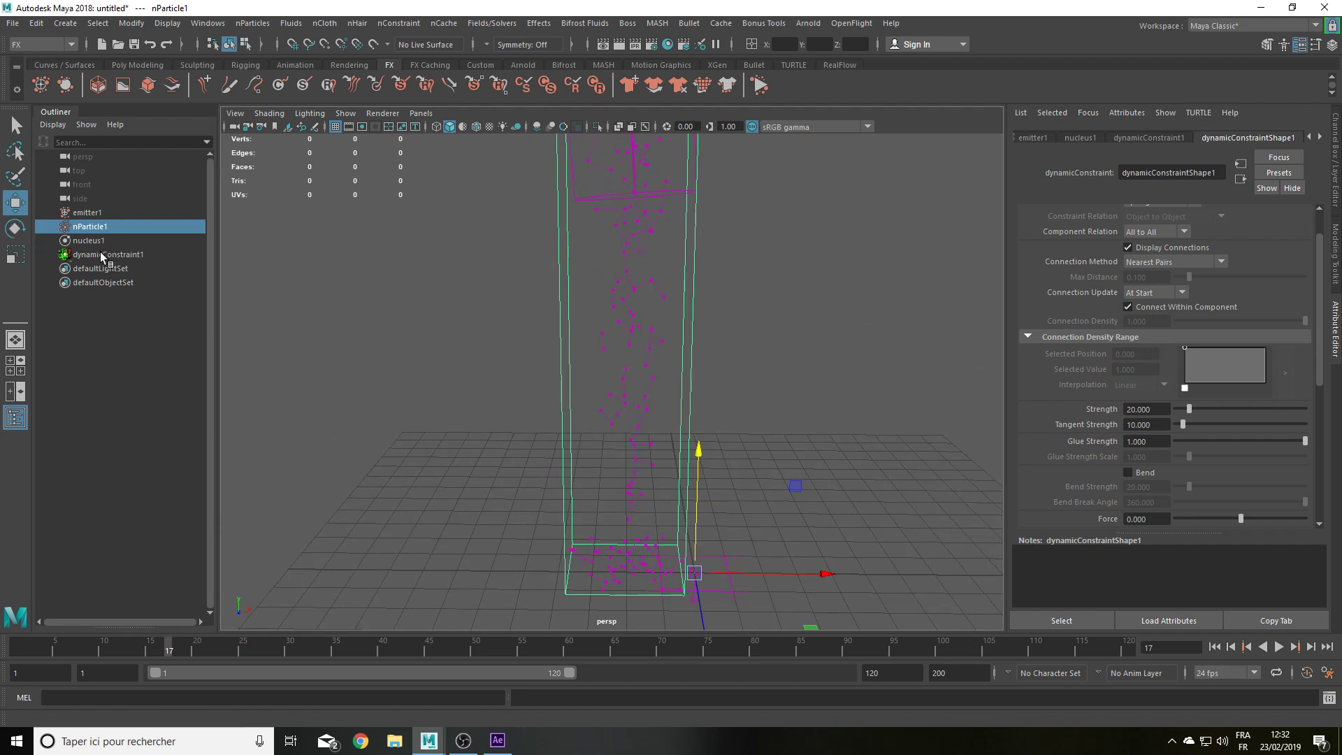
scroll(1119, 356, "down", 4)
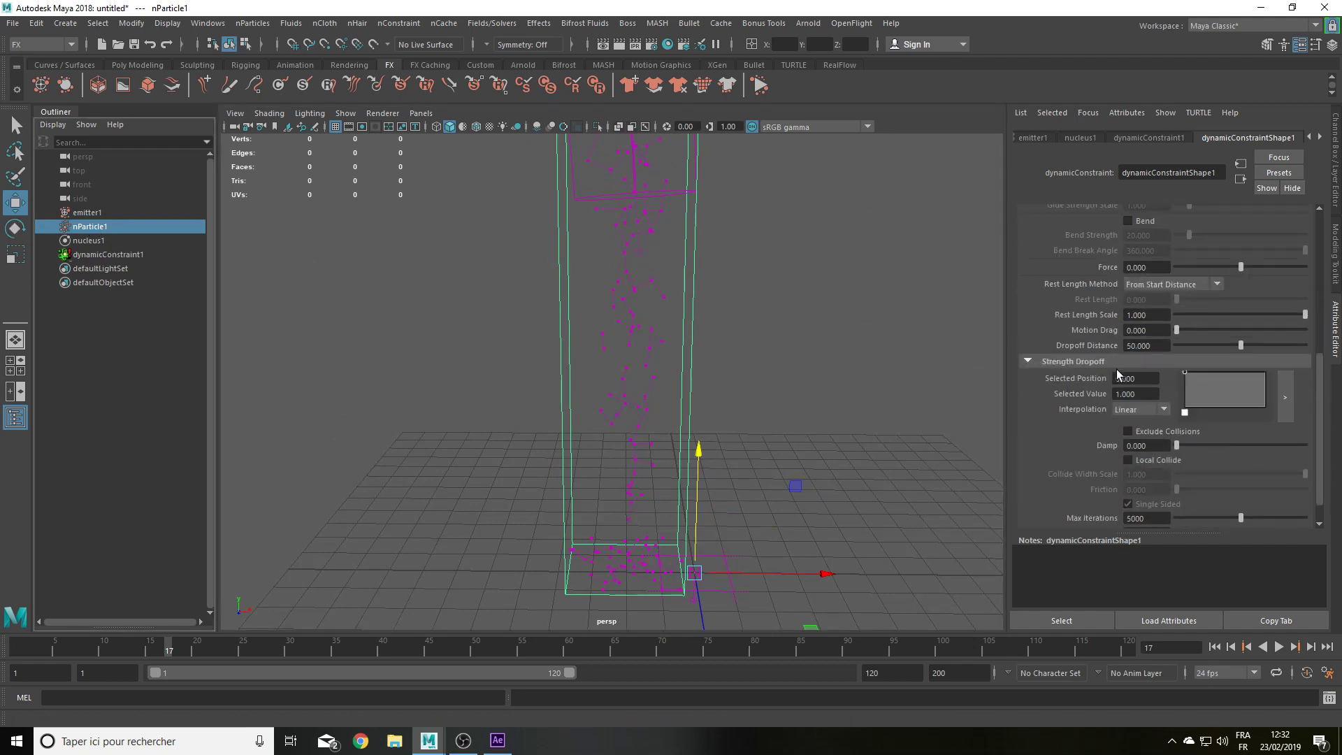
scroll(1119, 376, "up", 2)
scroll(1121, 372, "up", 3)
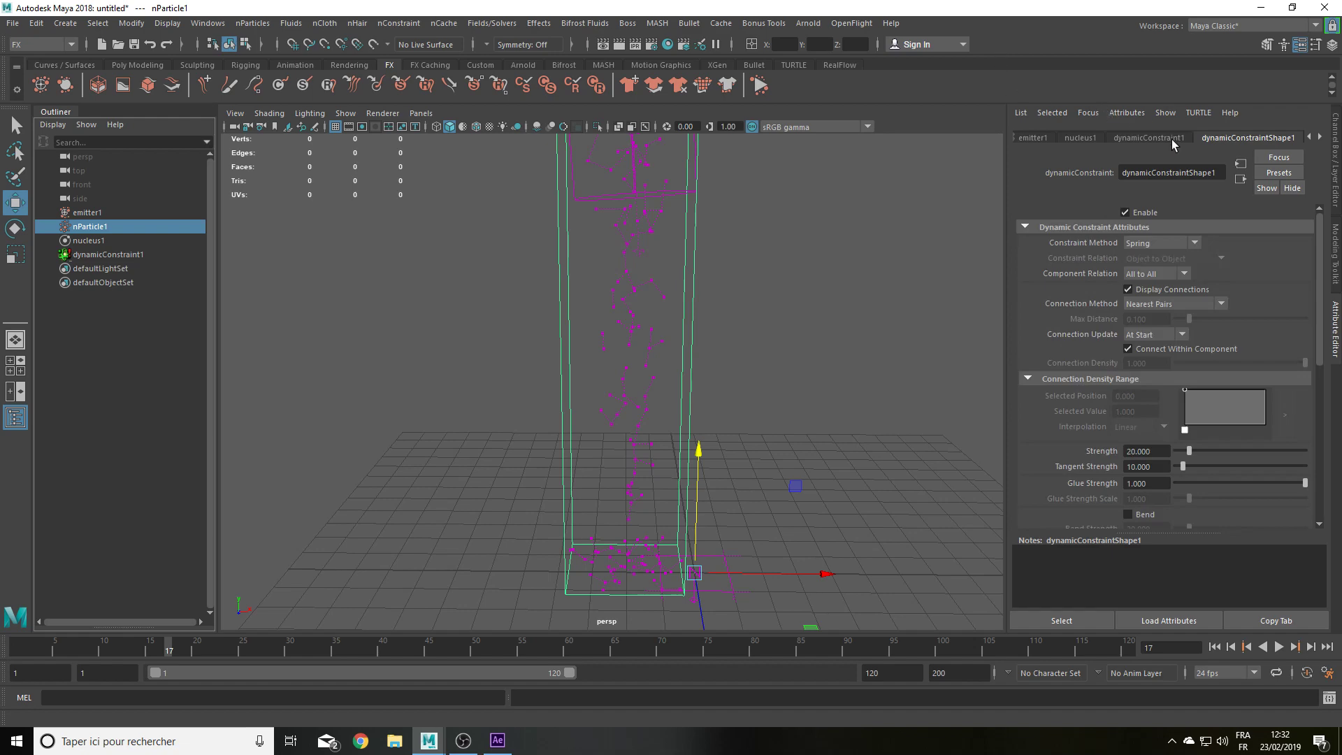
left_click(1309, 138)
left_click(1310, 138)
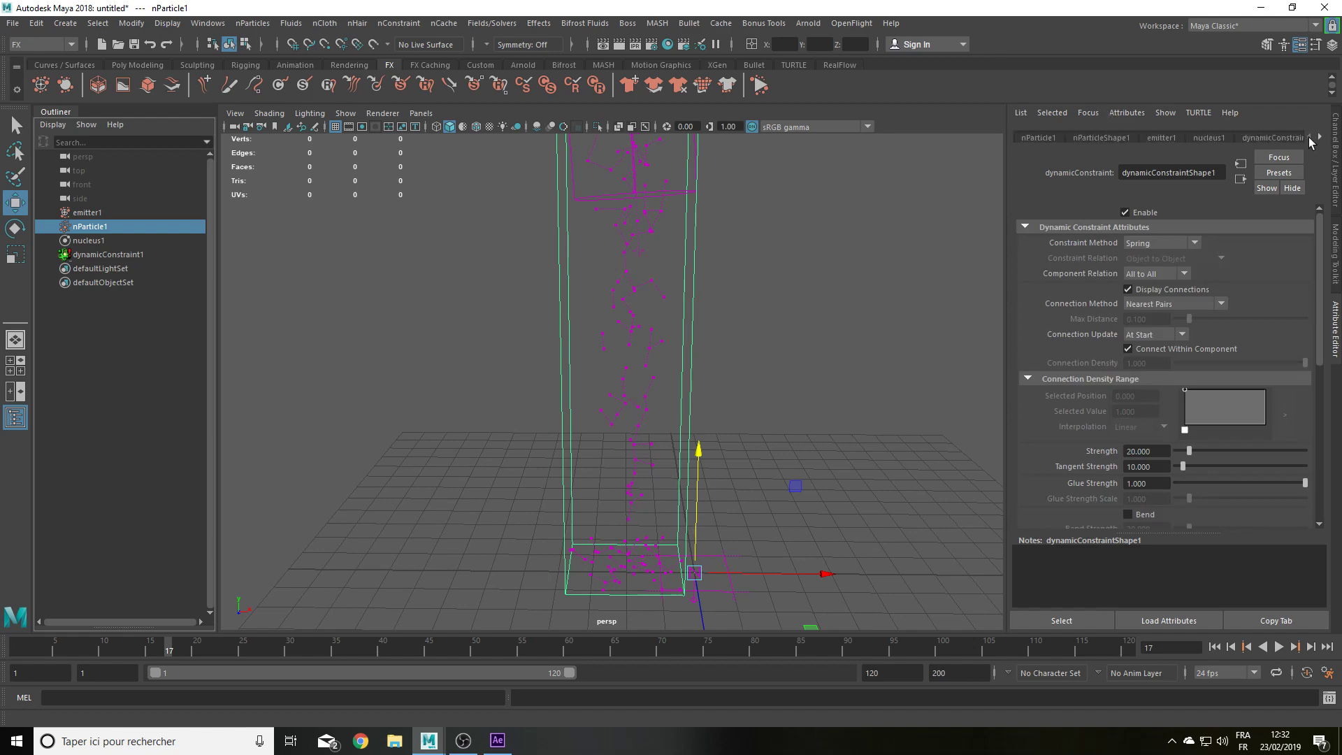
left_click(1080, 138)
scroll(1139, 334, "down", 1)
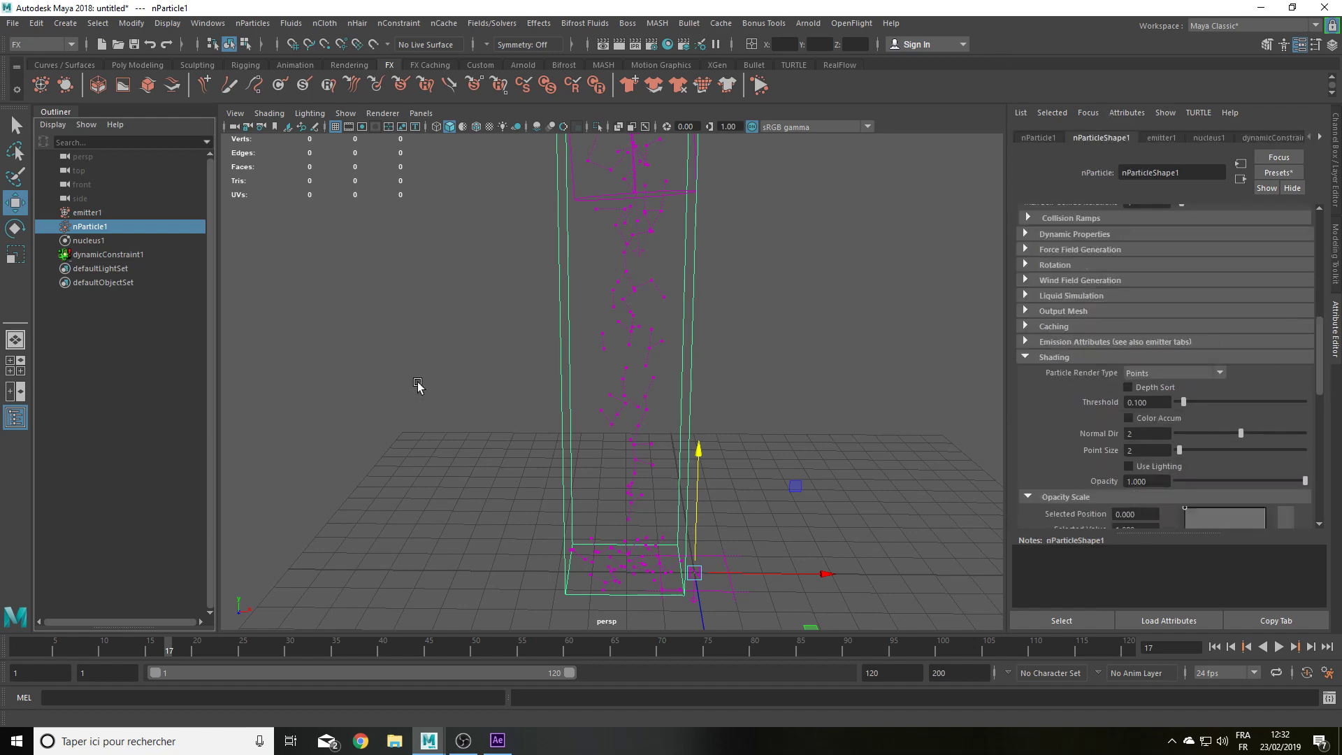
scroll(447, 383, "up", 3)
Step: Set Particle Render Type back to Spheres, testing Opacity 0.170 before restoring 1
scroll(480, 381, "down", 4)
left_click(1217, 374)
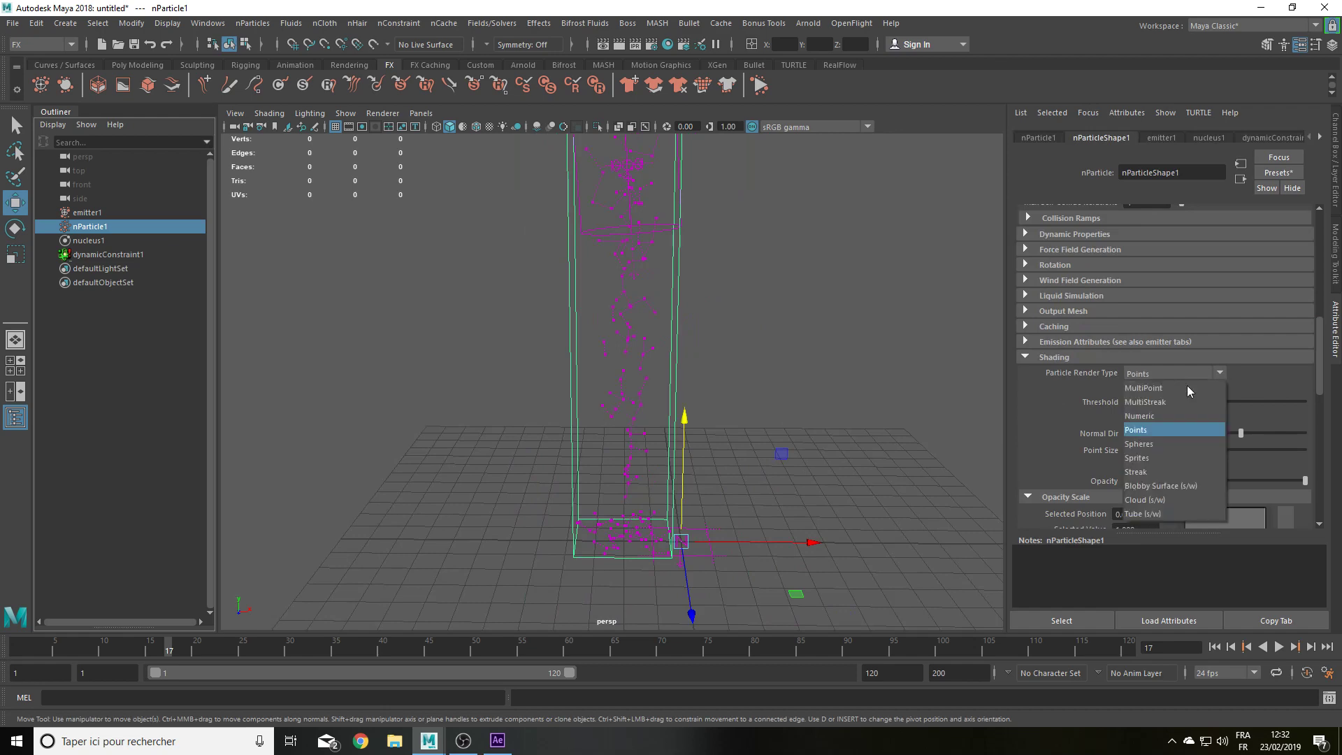
left_click(1165, 446)
scroll(773, 375, "up", 3)
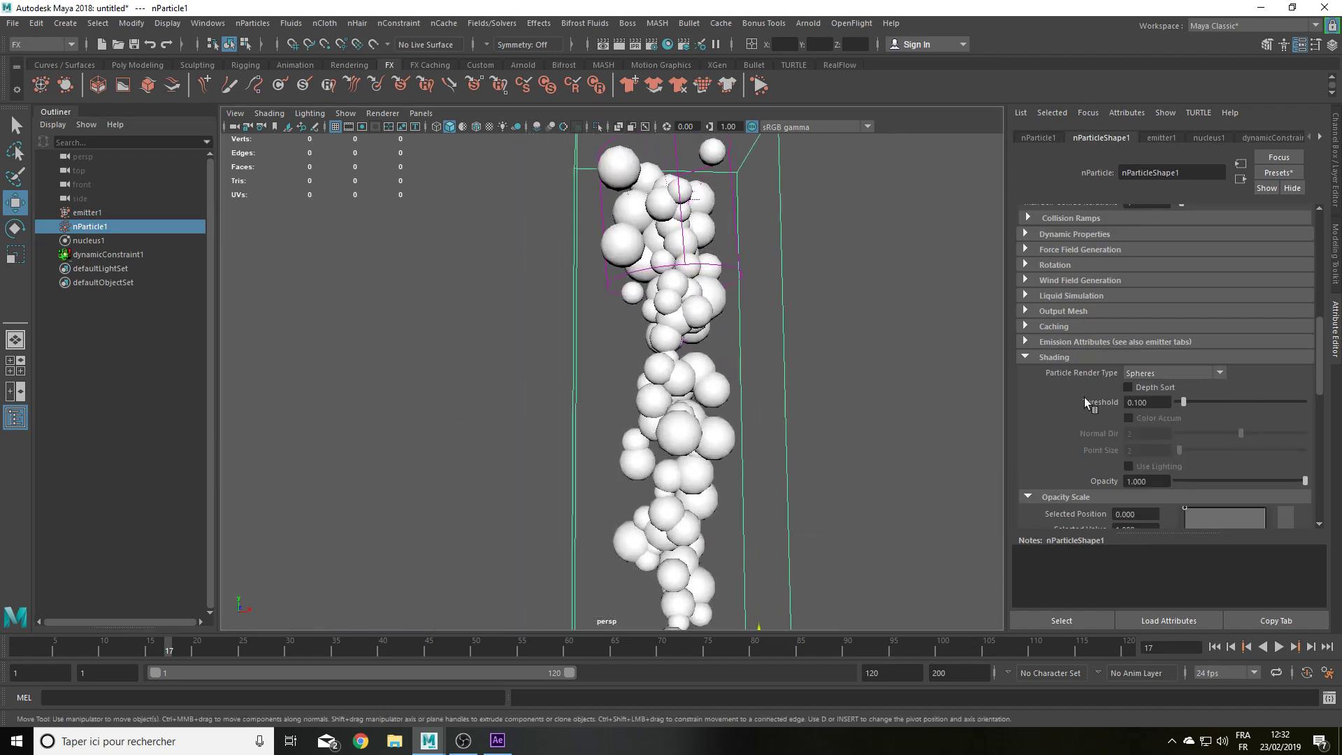
left_click_drag(1241, 481, 1199, 481)
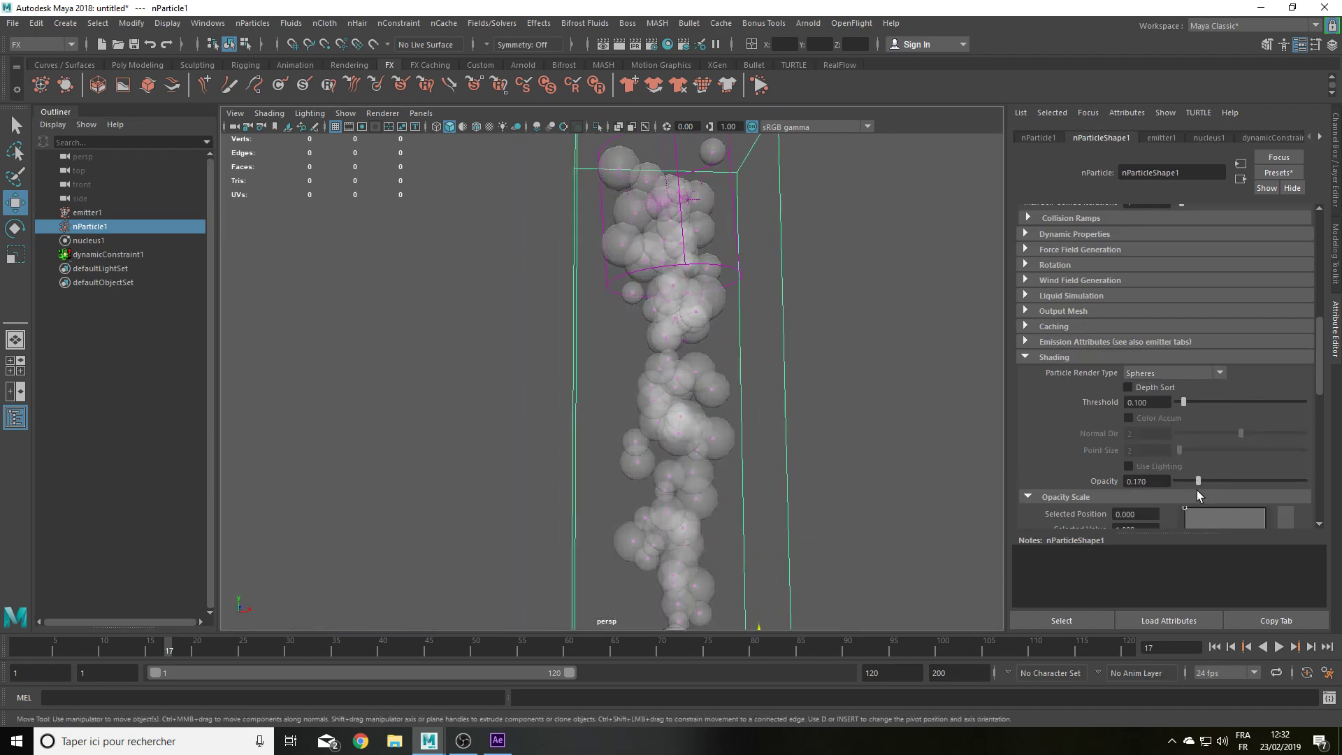
left_click_drag(689, 423, 692, 437, "alt")
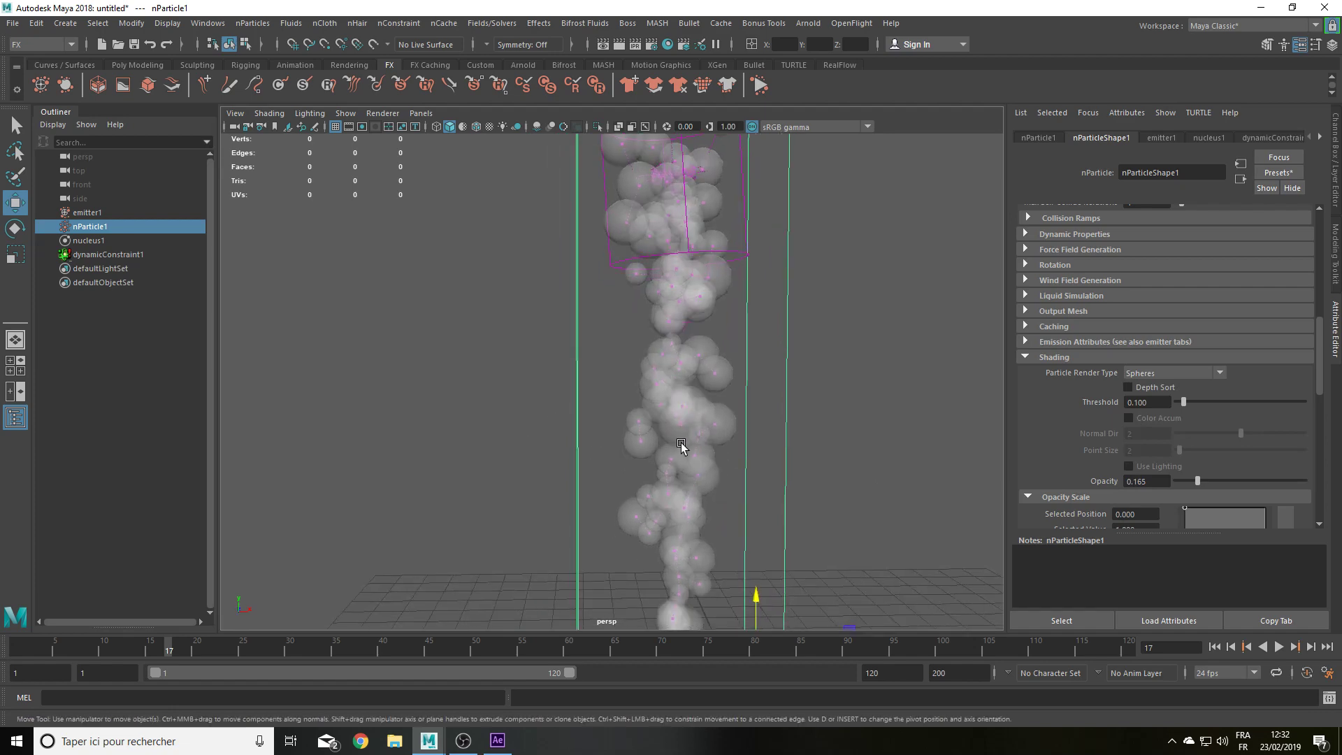
mouse_move(782, 435)
left_mouse_down("alt")
mouse_move(718, 463)
mouse_move(757, 462)
left_mouse_up("alt")
left_click_drag(1245, 481, 1306, 481)
scroll(806, 369, "down", 5)
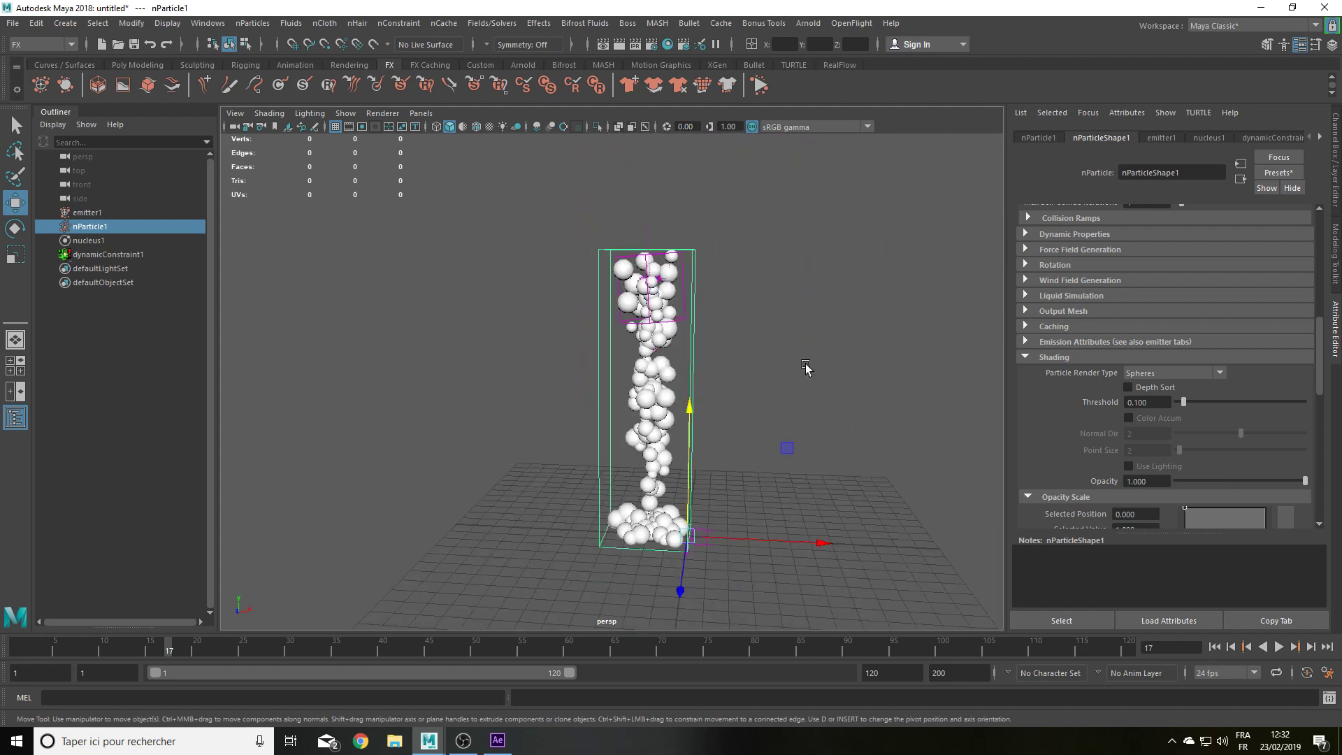
Step: Replay the simulation from frame 1, stopping at frame 115 as spheres mound up
left_click(1215, 646)
left_click(1279, 648)
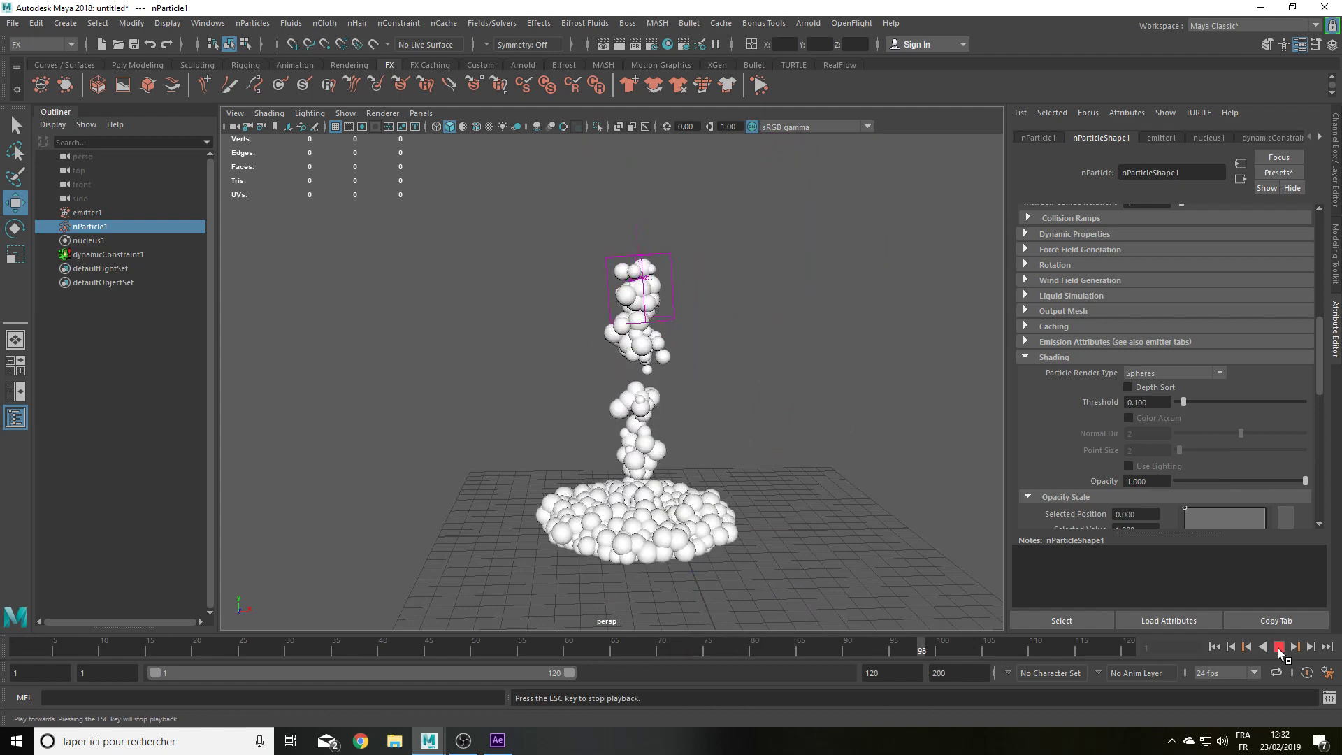
left_click(1279, 647)
scroll(654, 324, "up", 2)
scroll(654, 324, "up", 2)
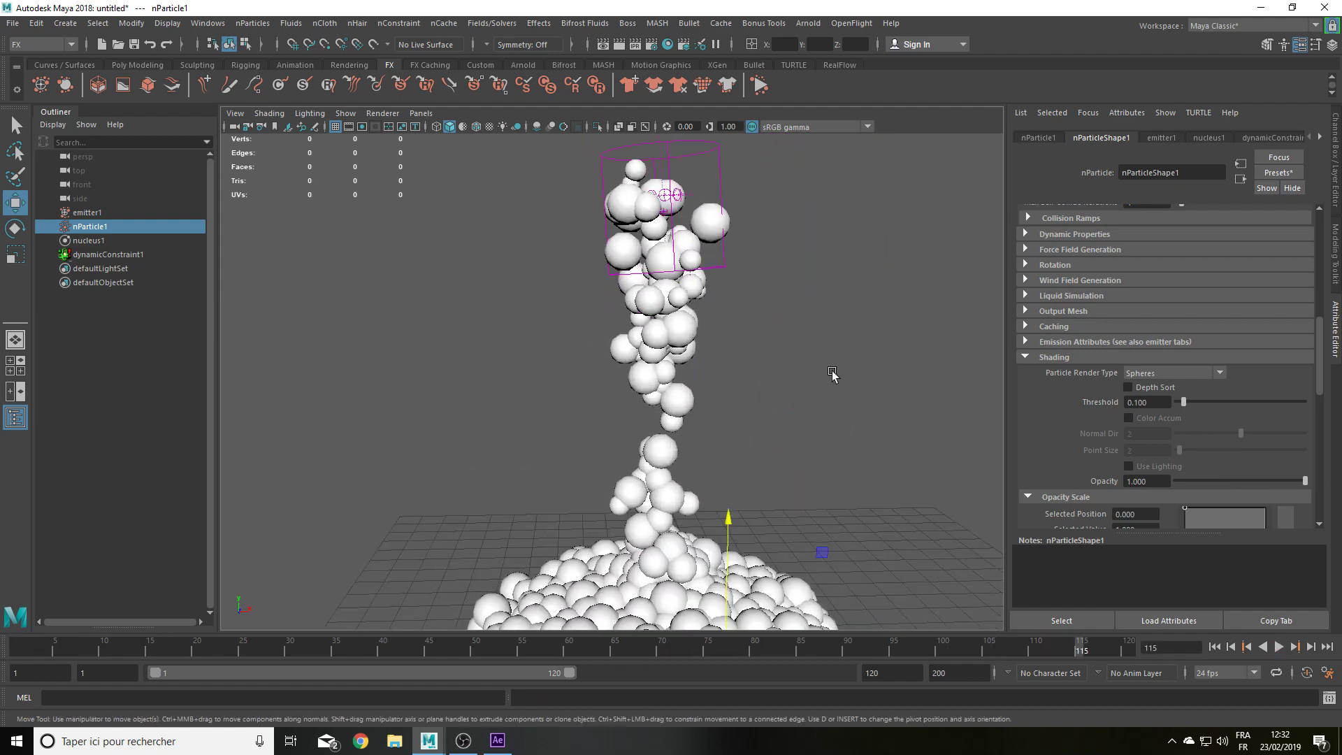
scroll(673, 360, "down", 3)
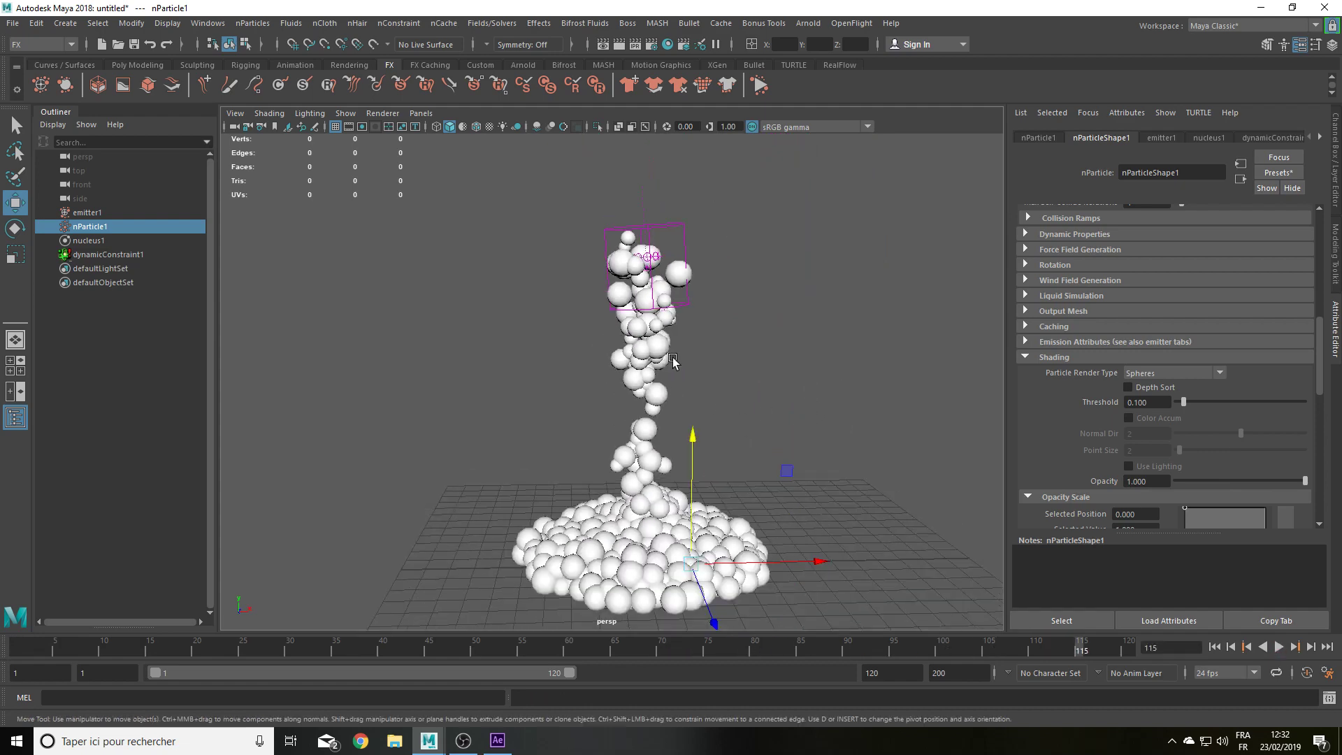
Step: Give dynamicConstraint1 Within Max Distance connections with Max Distance 1, then replay the simulation
left_click(109, 256)
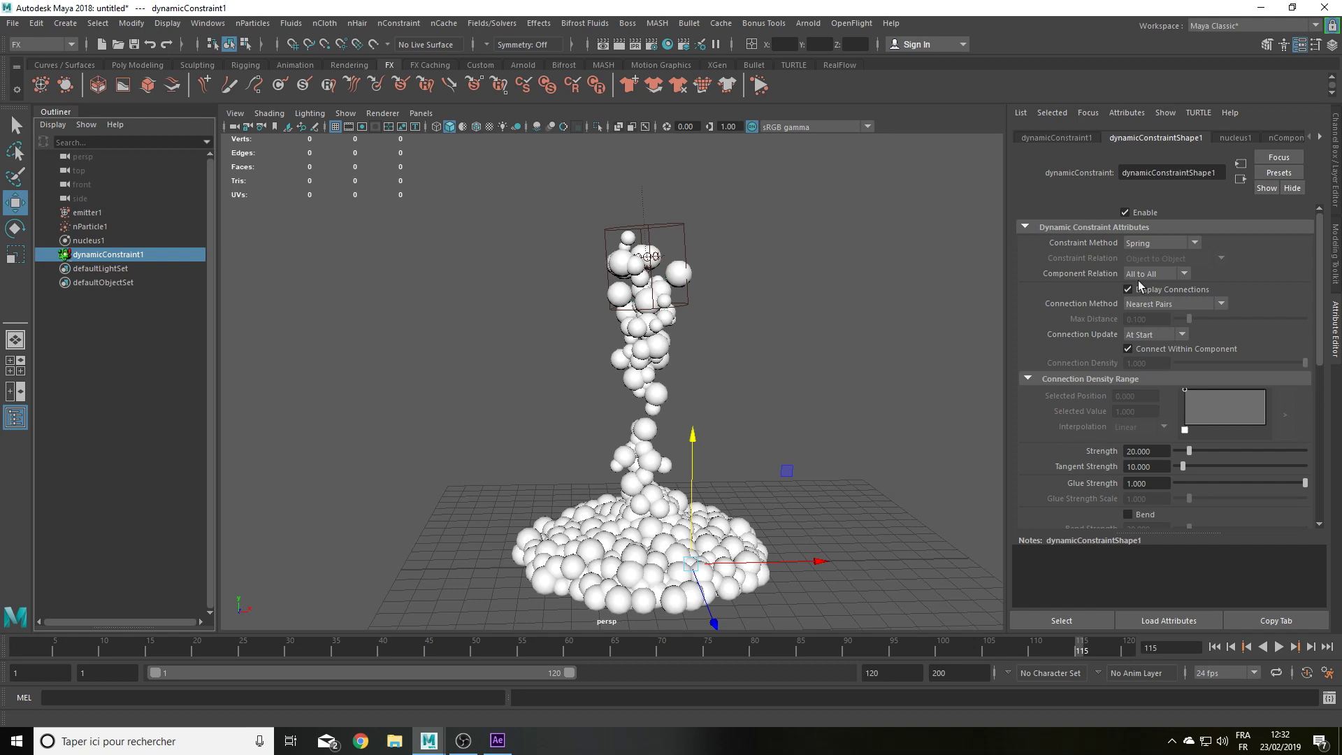
left_click(1182, 246)
left_click(1168, 305)
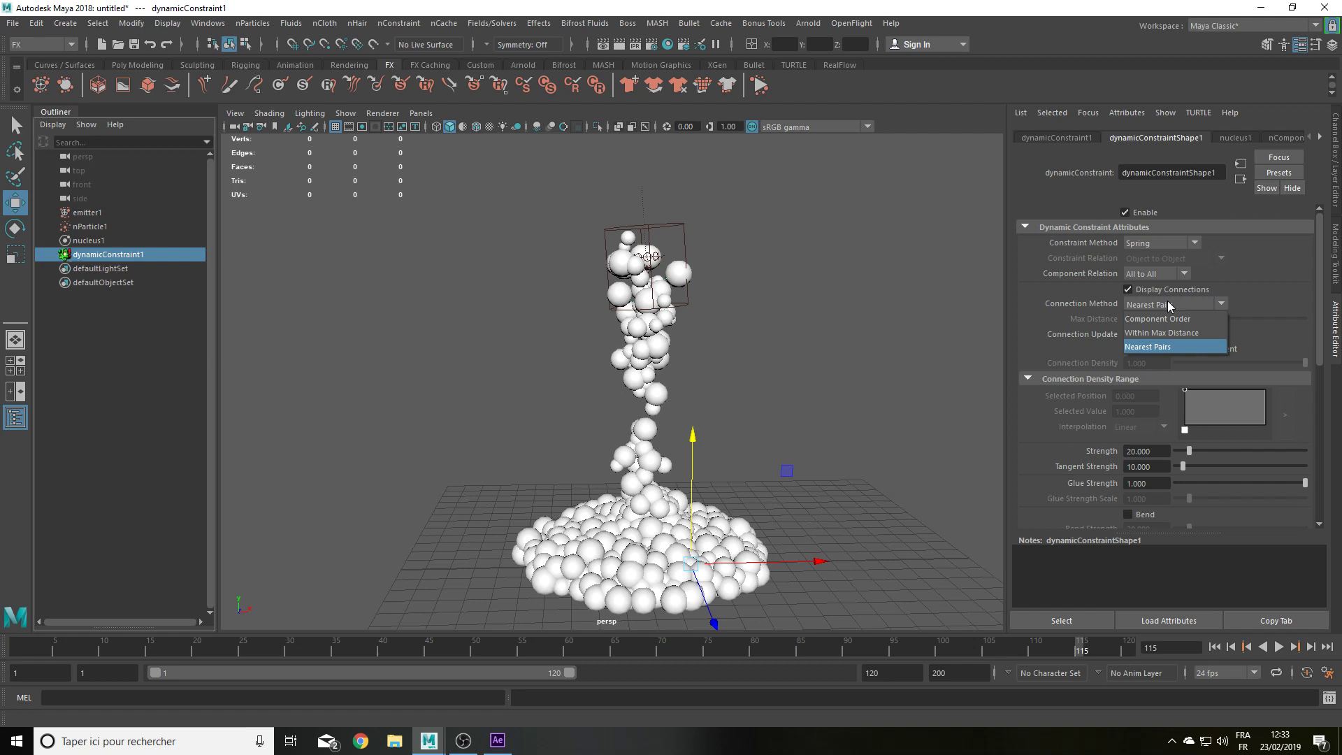
left_click(1171, 333)
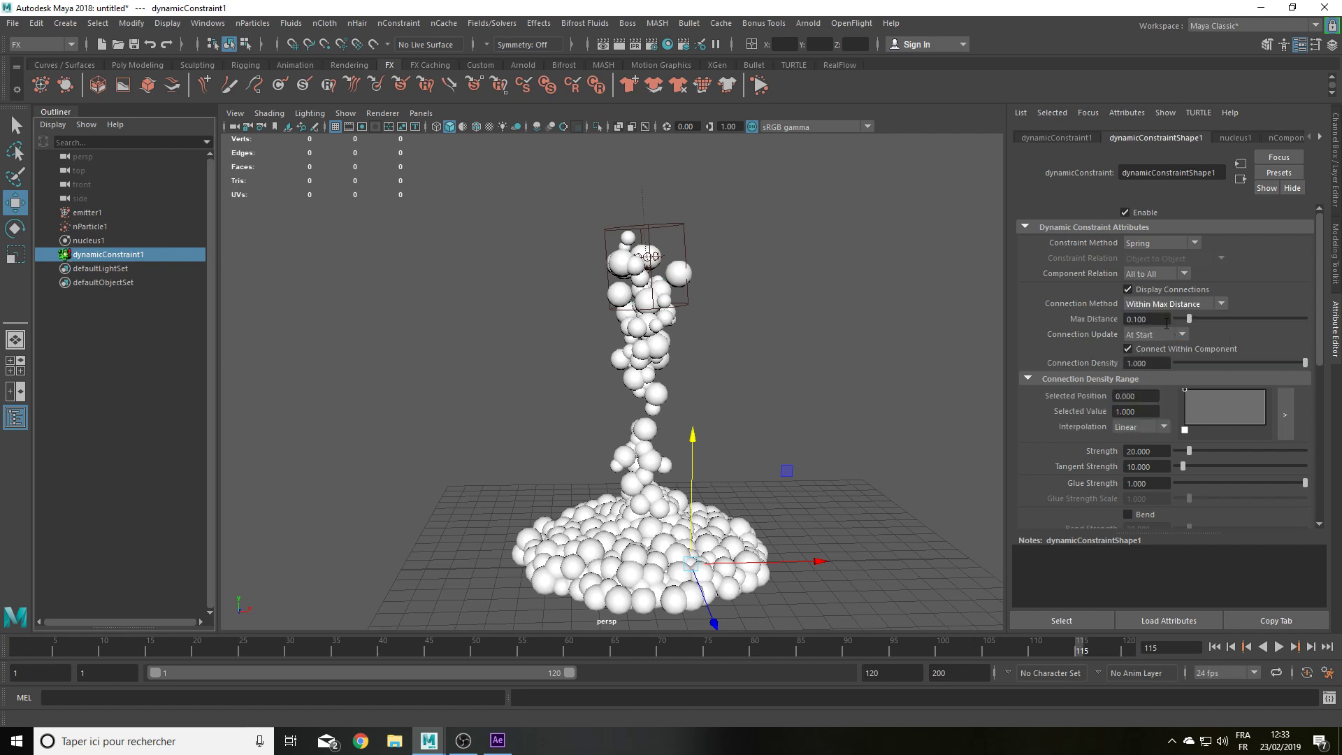
left_click(1214, 647)
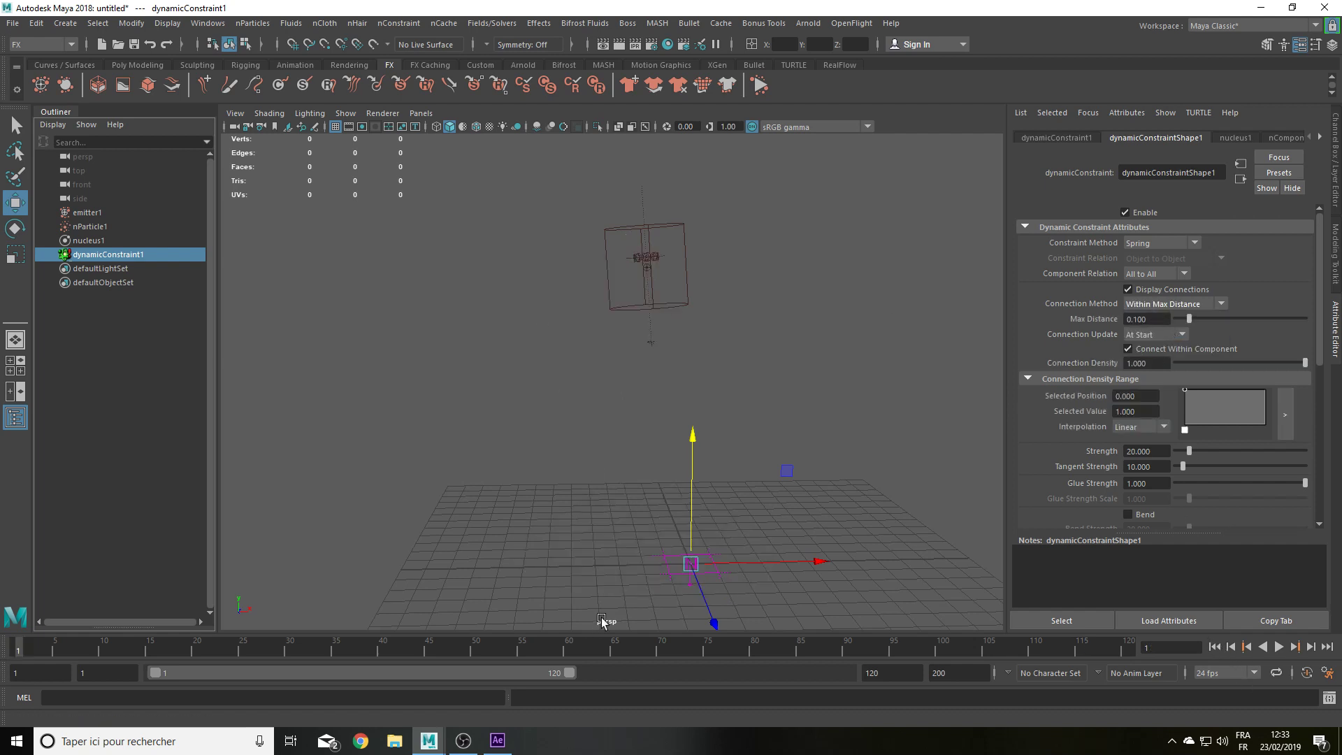
double_click(1140, 319)
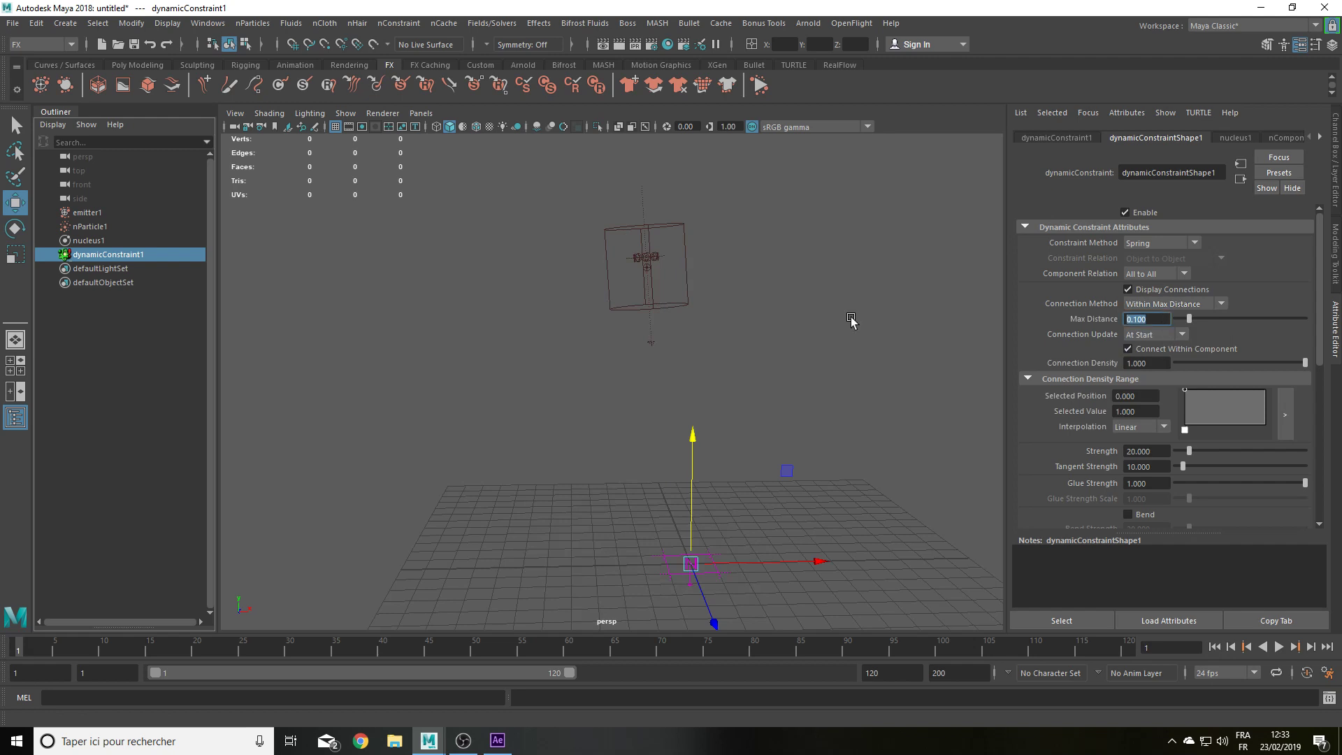
type("1")
key("Return")
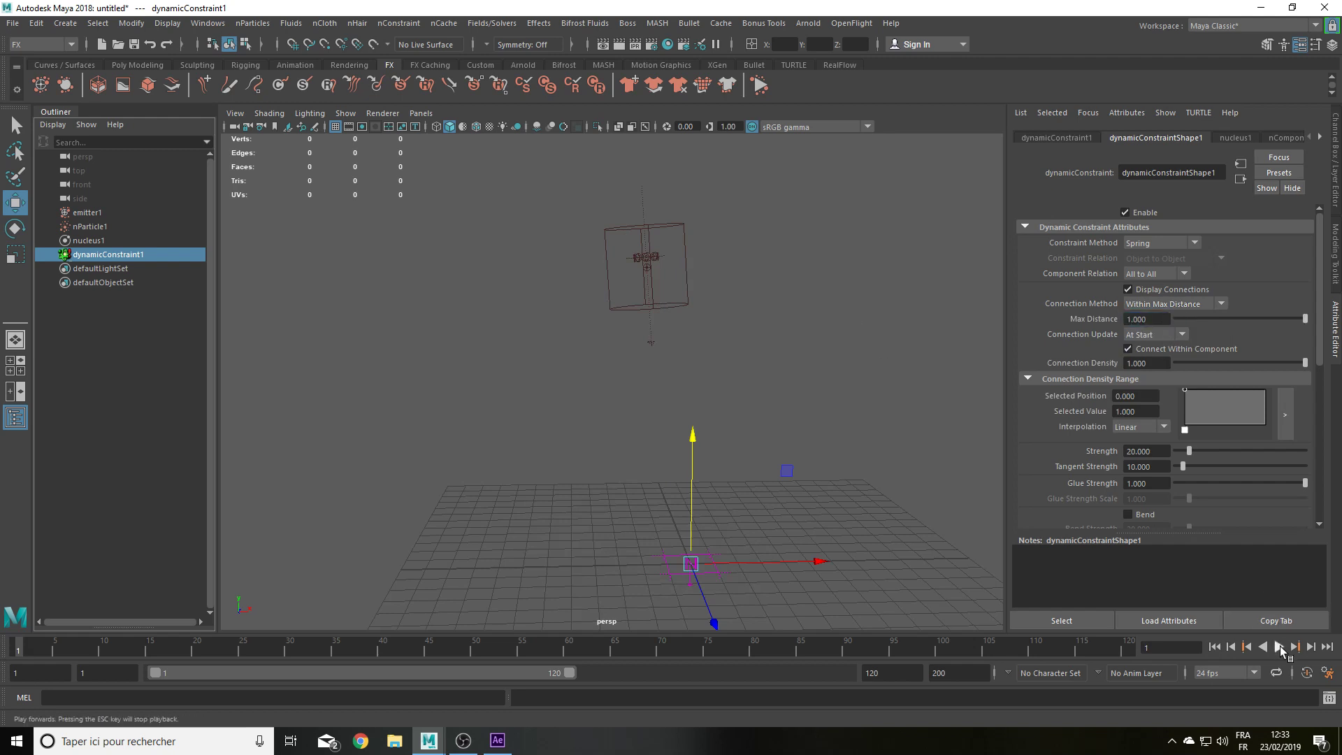
left_click(1280, 648)
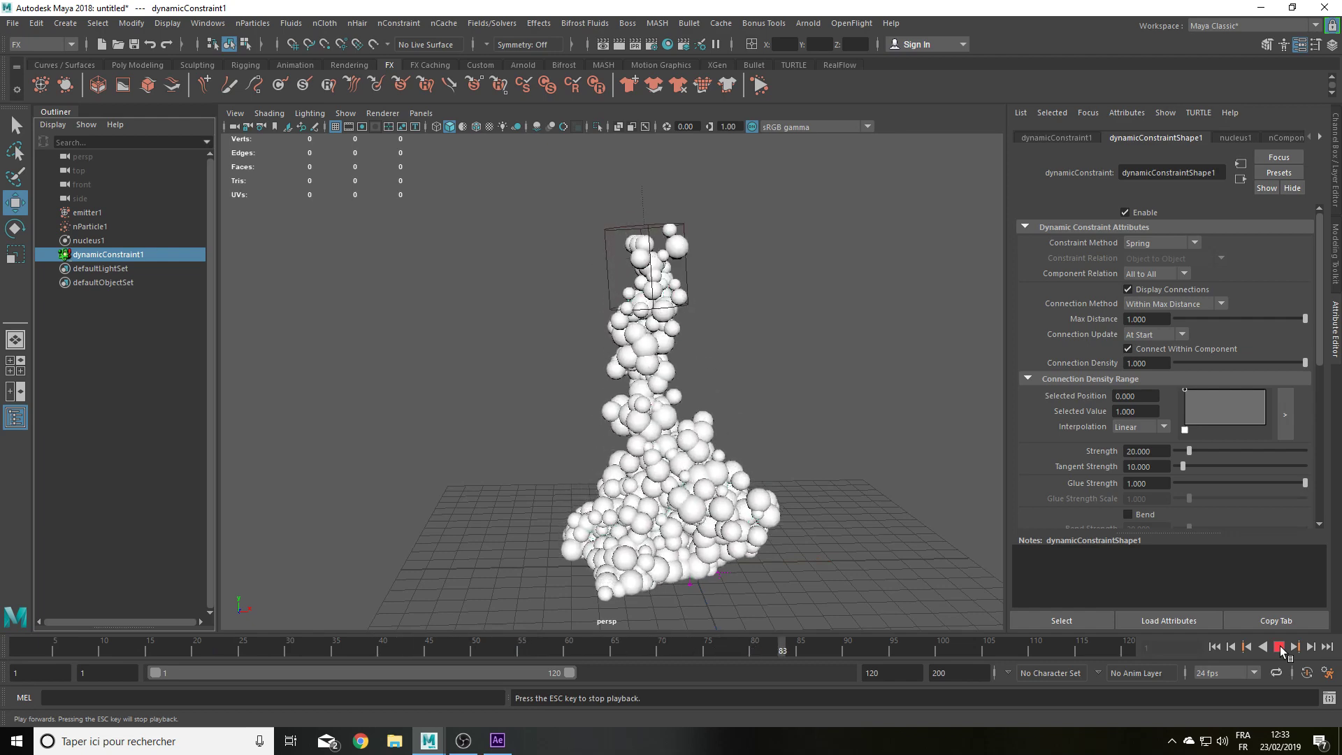
left_click(1279, 647)
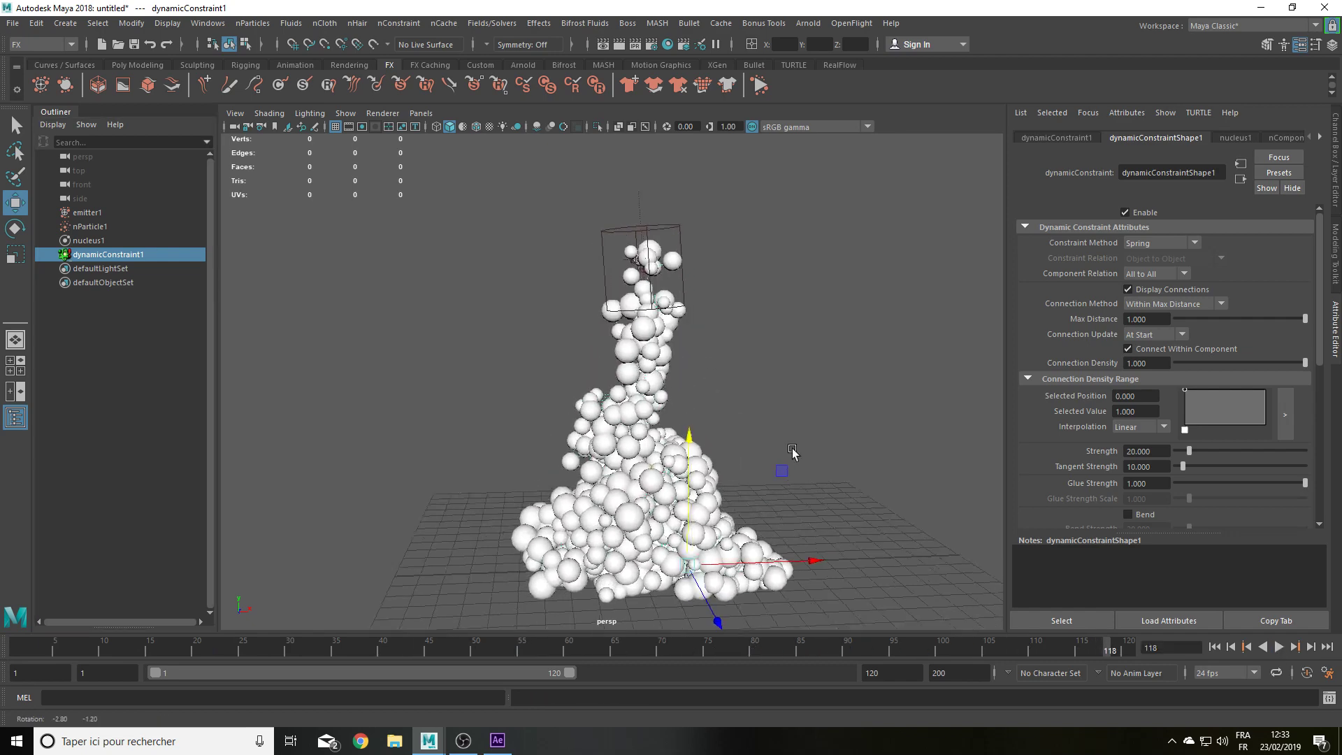
left_click_drag(804, 434, 888, 455, "alt")
right_click_drag(718, 399, 711, 419, "alt")
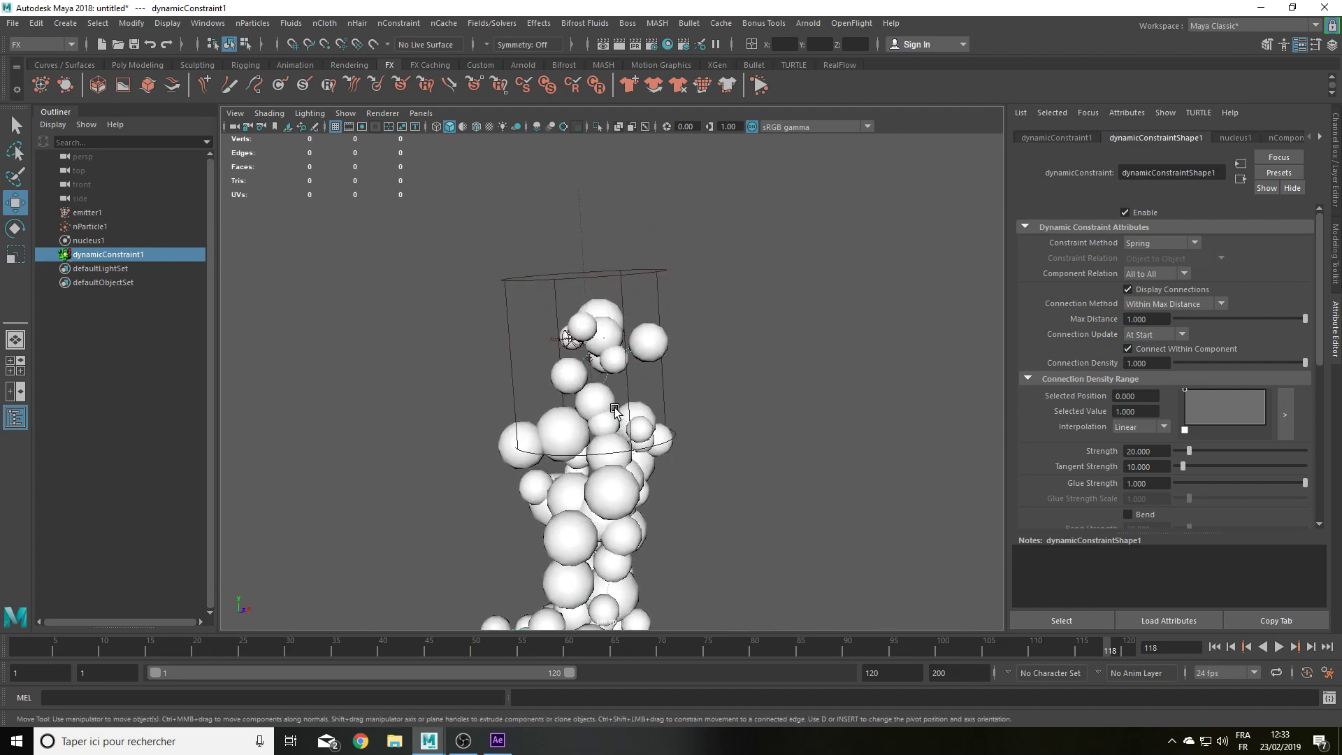
left_click_drag(569, 329, 605, 357, "alt")
right_click_drag(553, 358, 629, 553, "alt")
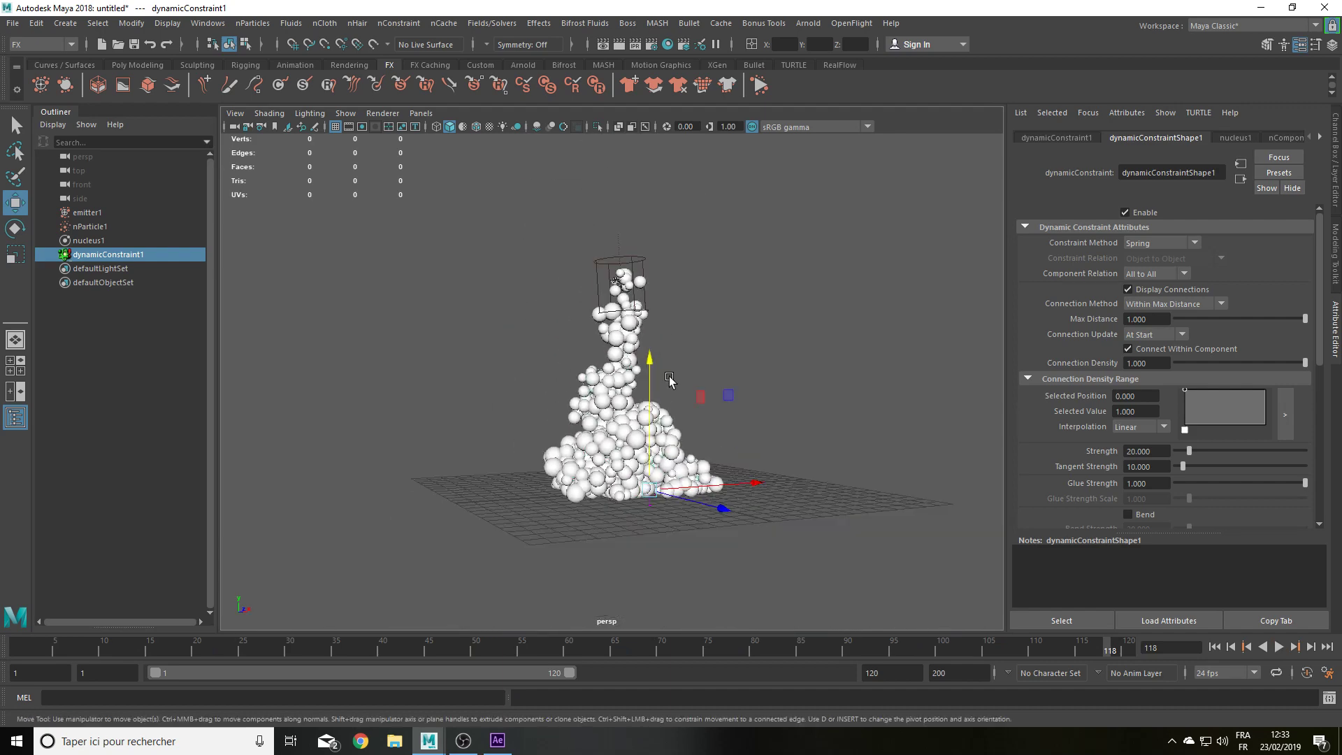
left_click_drag(629, 552, 659, 522, "alt")
right_click_drag(659, 522, 706, 482, "alt")
left_click_drag(706, 483, 727, 475, "alt")
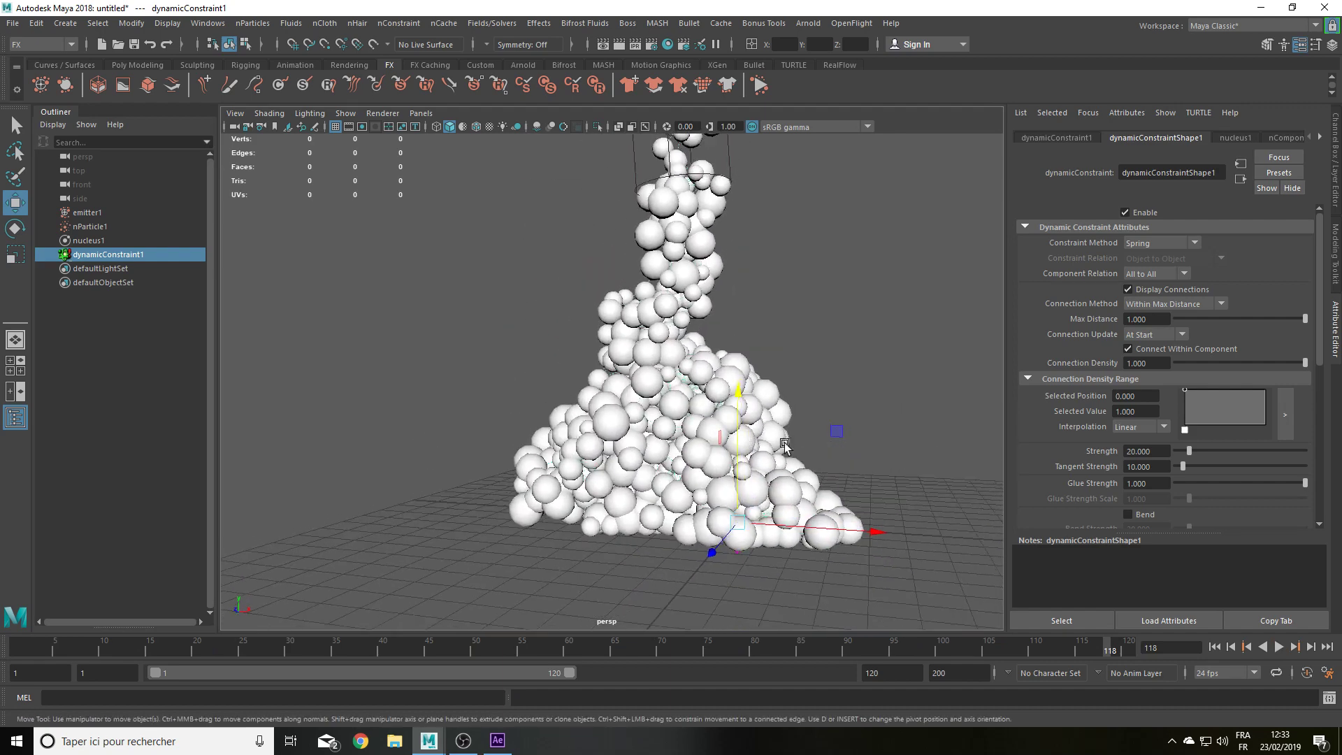
scroll(1092, 371, "down", 3)
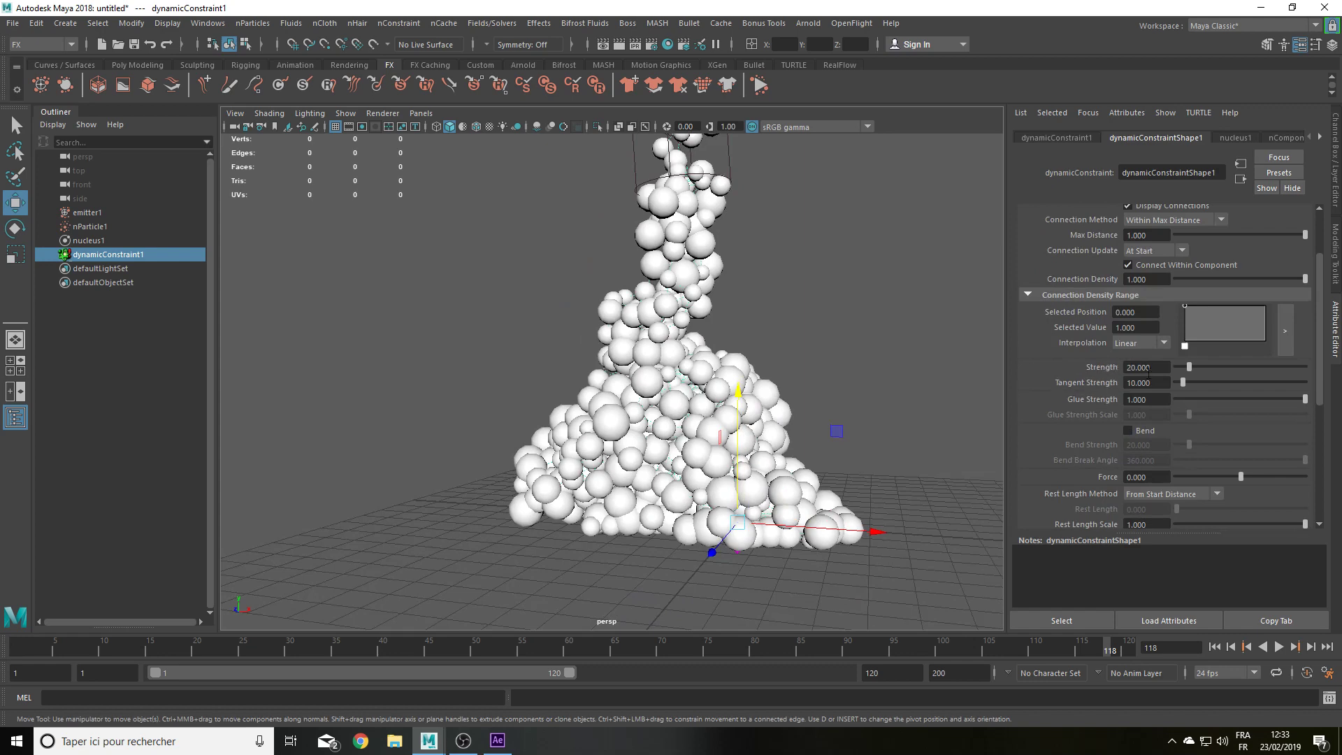
left_click_drag(487, 417, 532, 413, "alt")
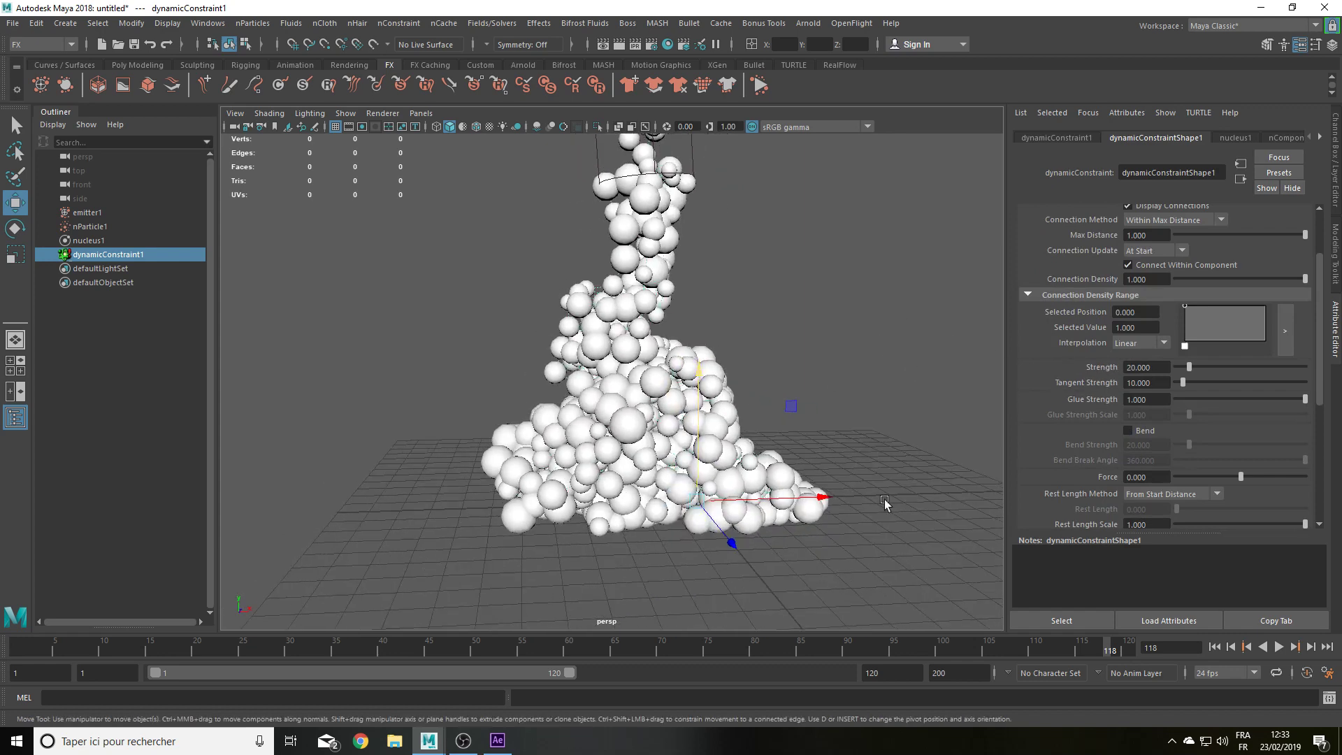
left_click(1281, 650)
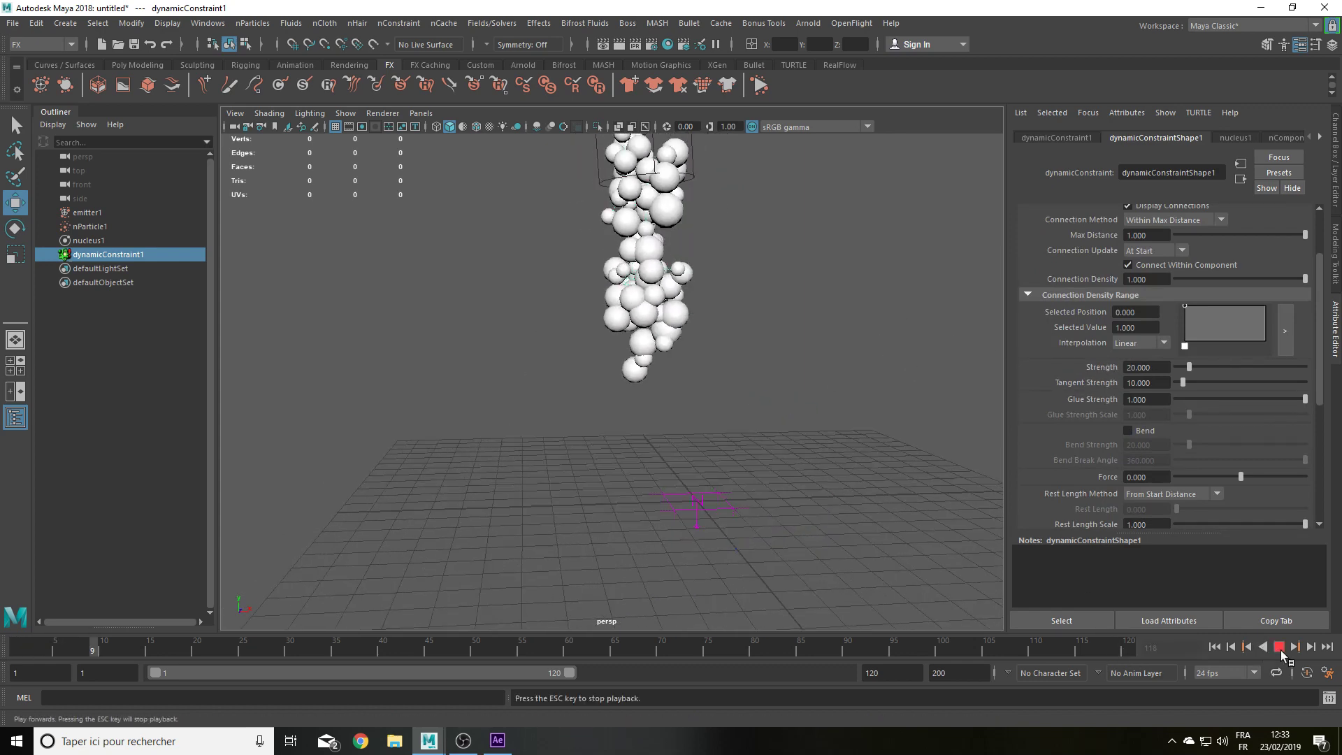
Step: Stop playback, then replay the simulation from the start up to frame 105
left_click(1281, 650)
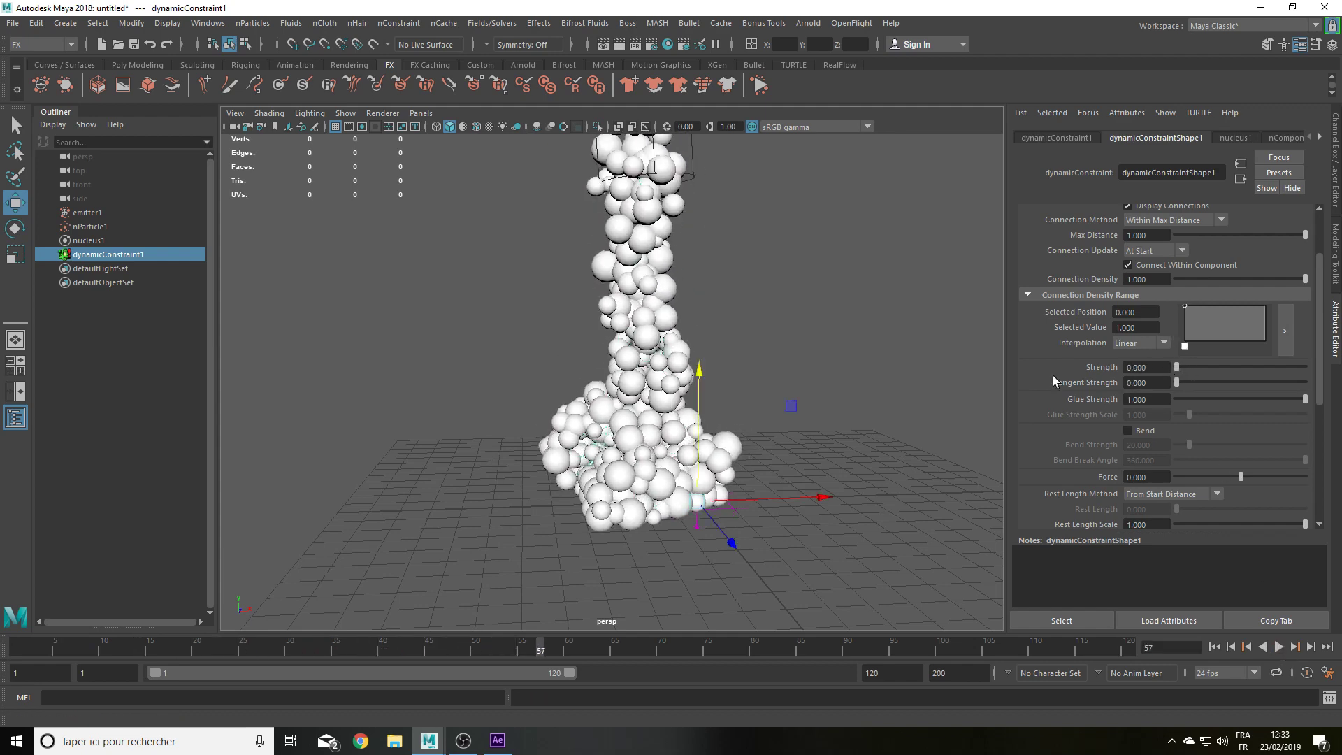
left_click(1214, 646)
left_click(1280, 646)
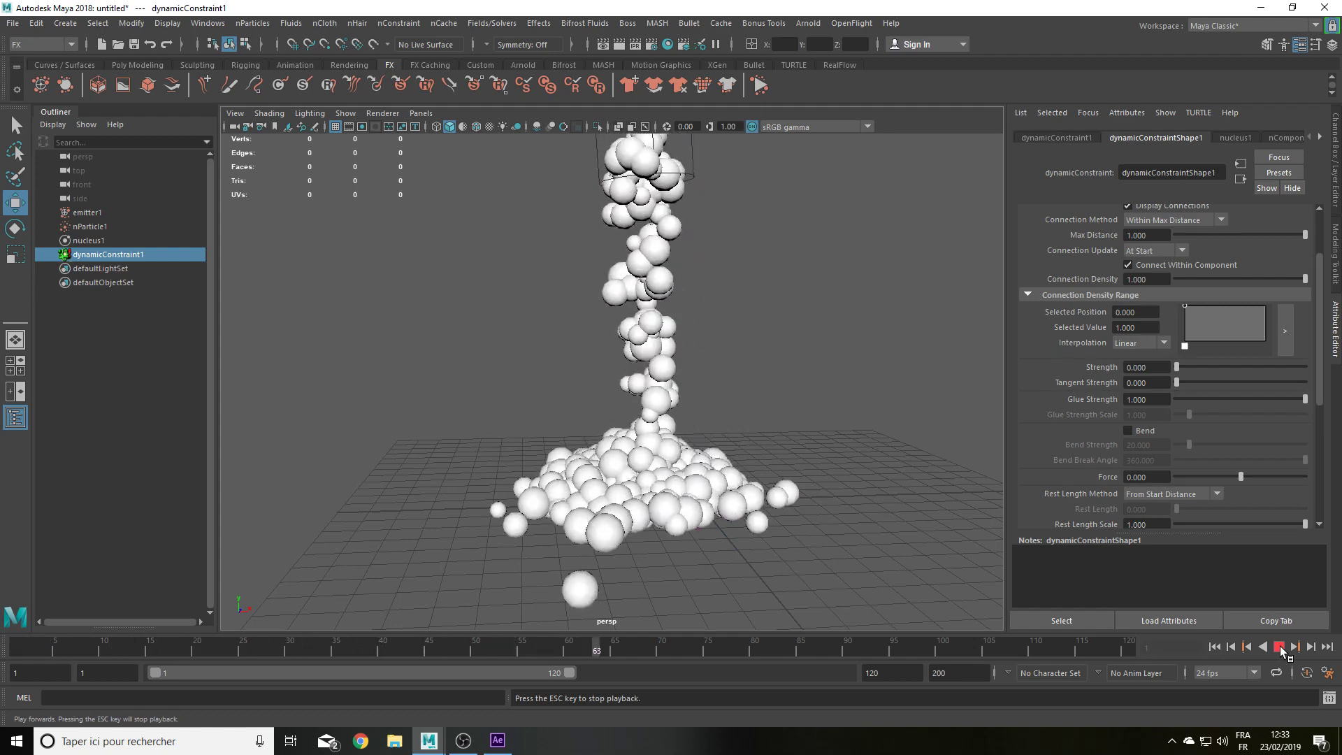
left_click(1280, 647)
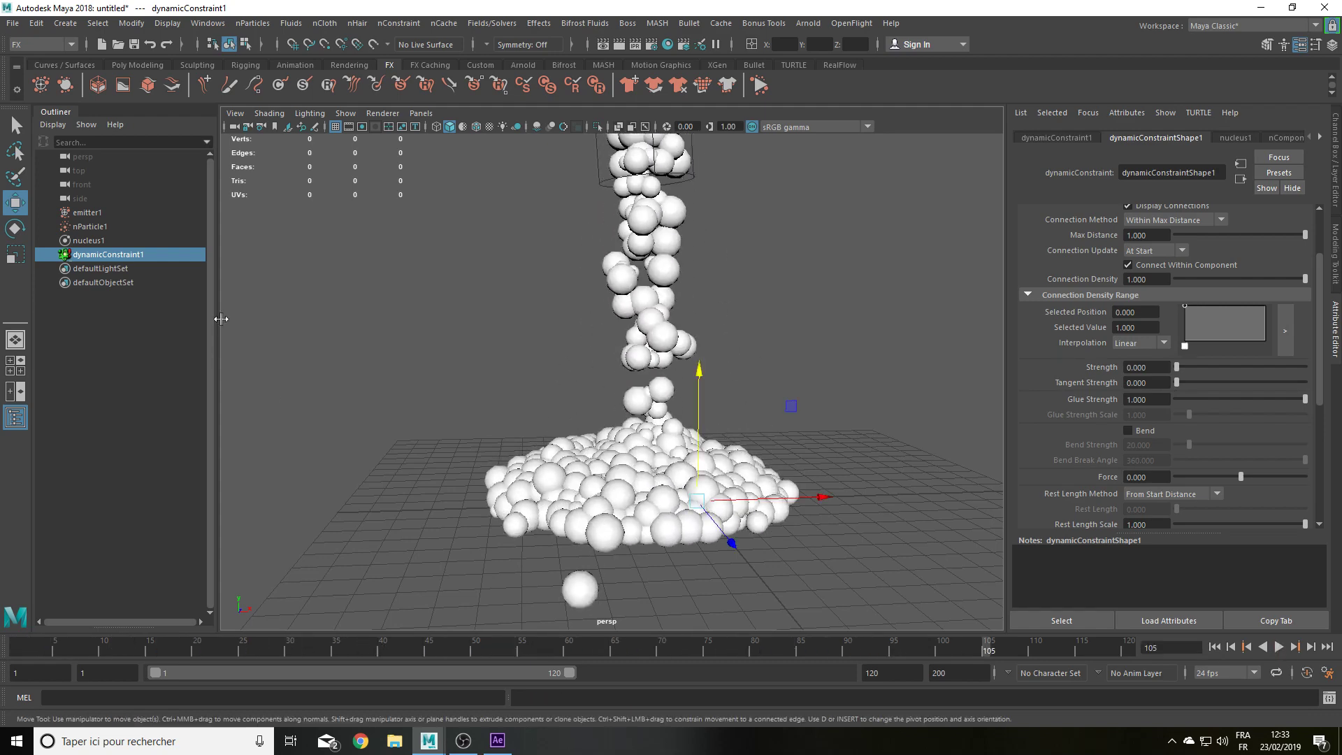
Step: Hide nParticle1 to inspect the constraint links, then unhide it
left_click(88, 226)
key("ctrl+h")
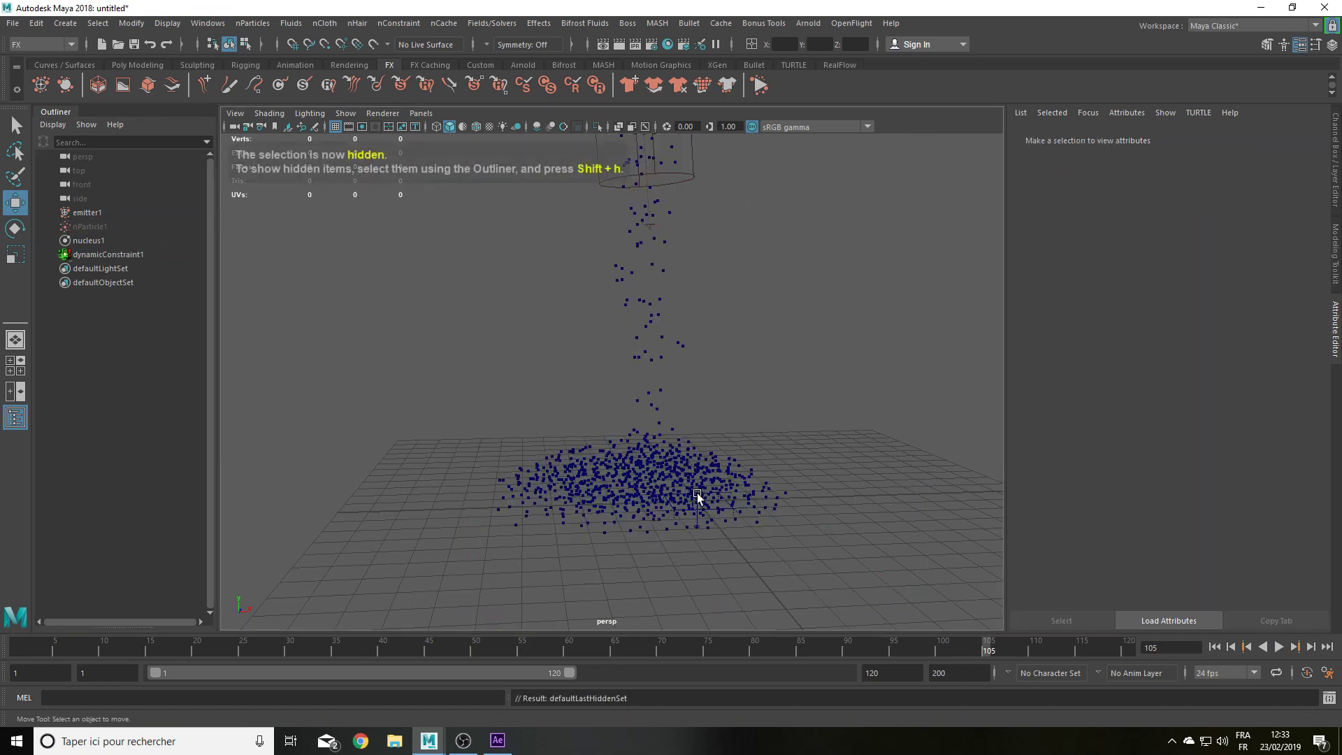
left_click(665, 459)
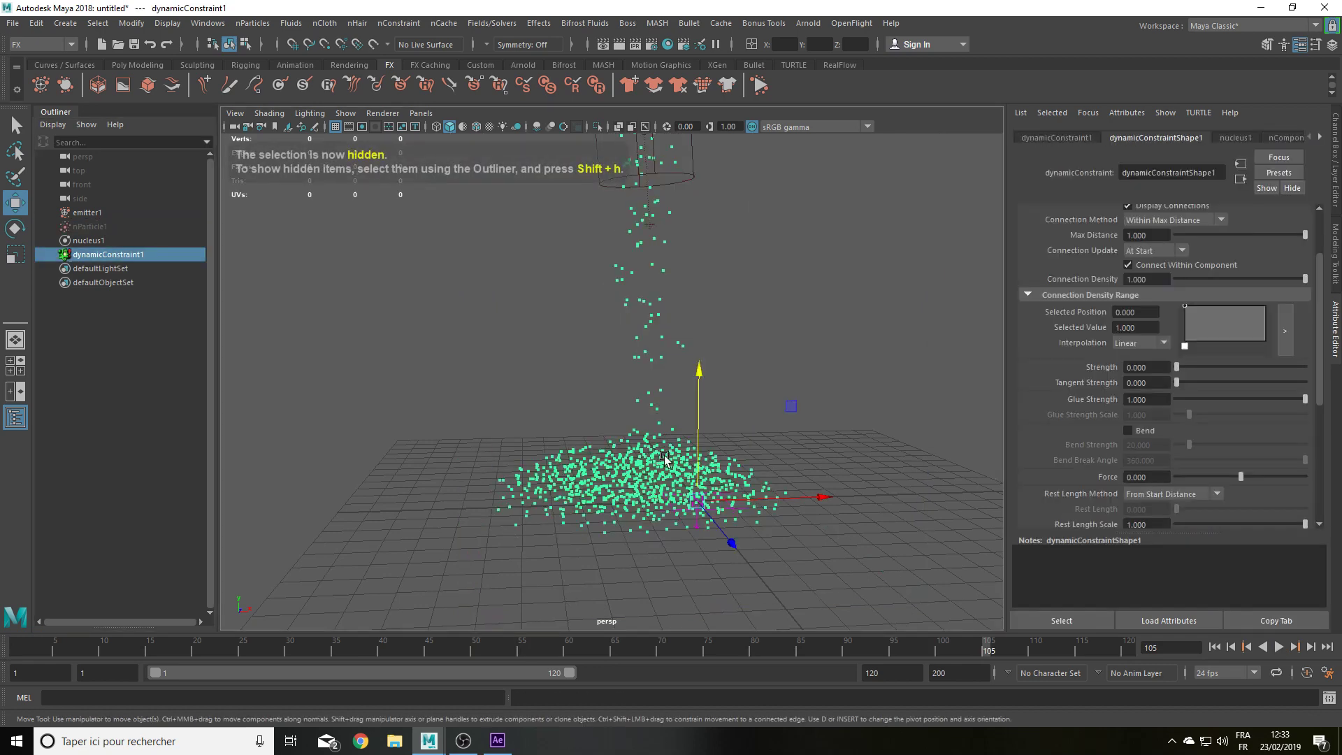
left_click(124, 228)
key("shift+h")
Step: Set dynamicConstraint1's Strength to 200 and Tangent Strength to 50
left_click(102, 256)
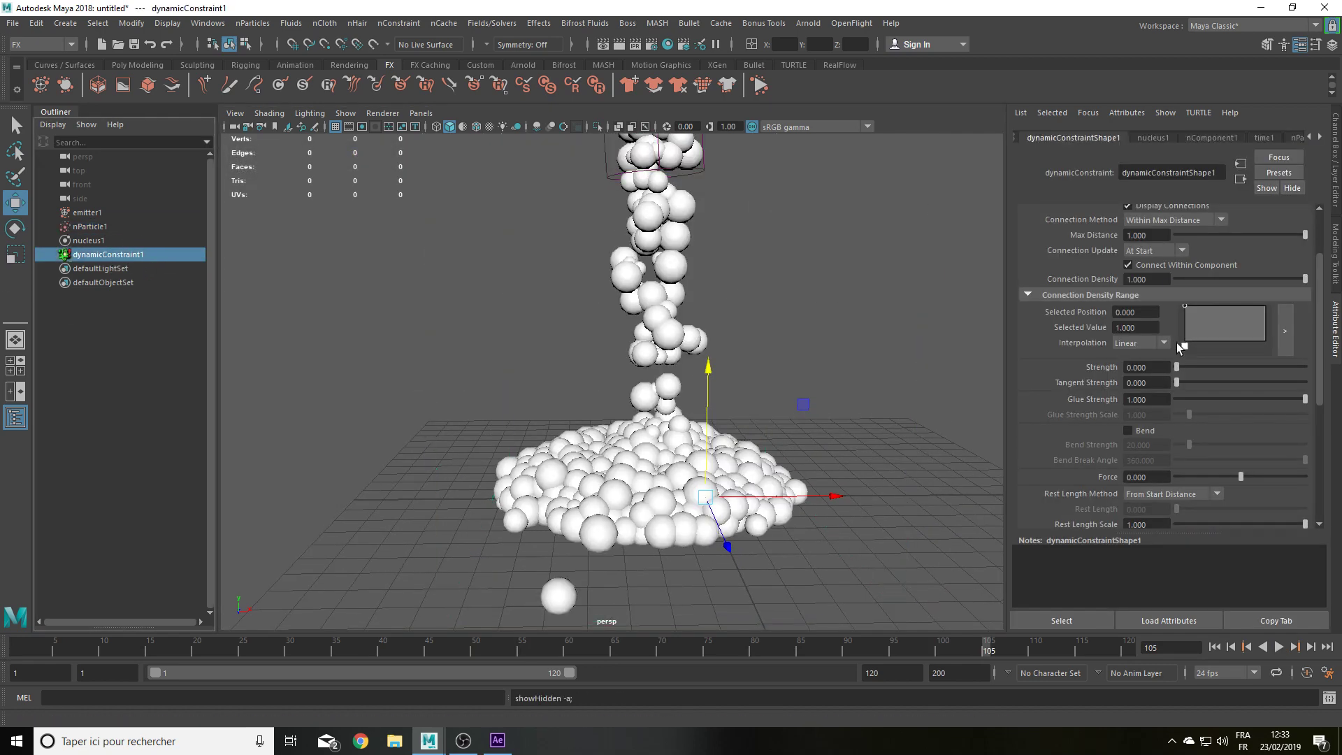
left_click(1161, 368)
type("0")
key("Tab")
key("Return")
left_click(1215, 646)
left_click(1279, 647)
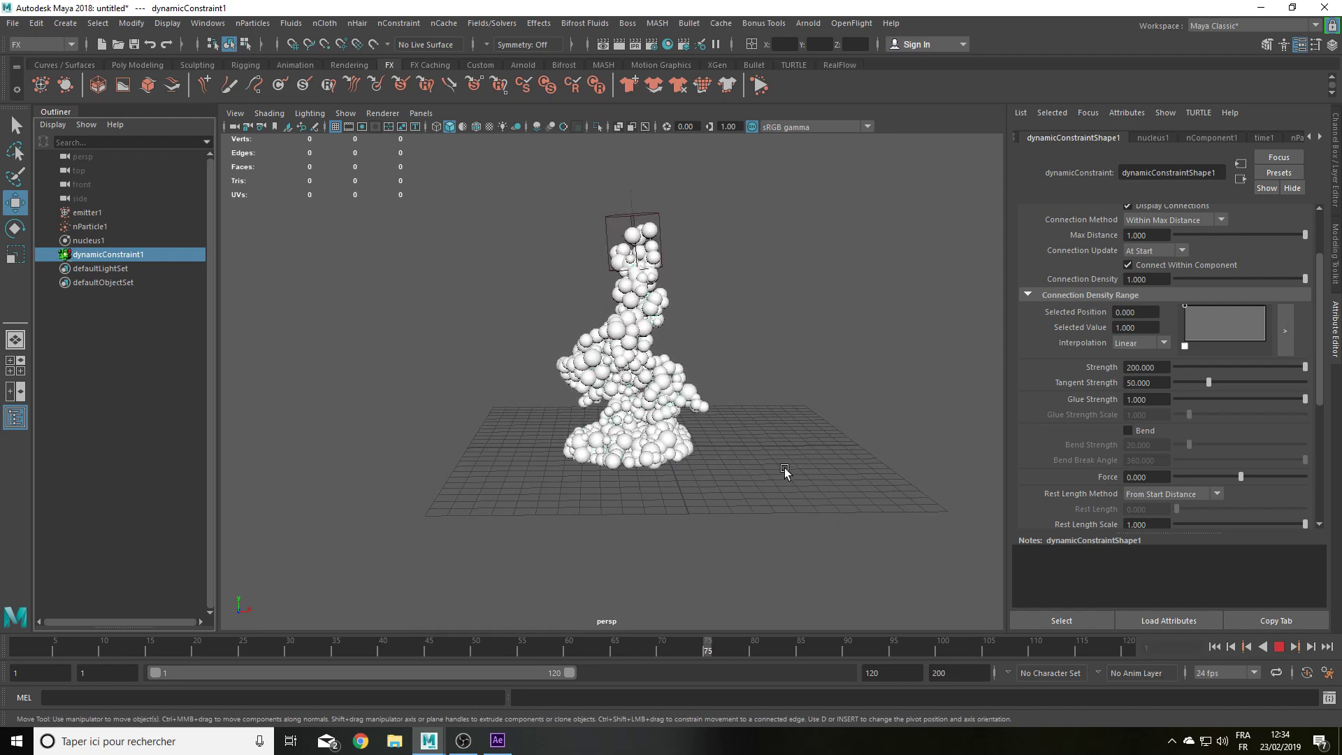
scroll(793, 469, "up", 5)
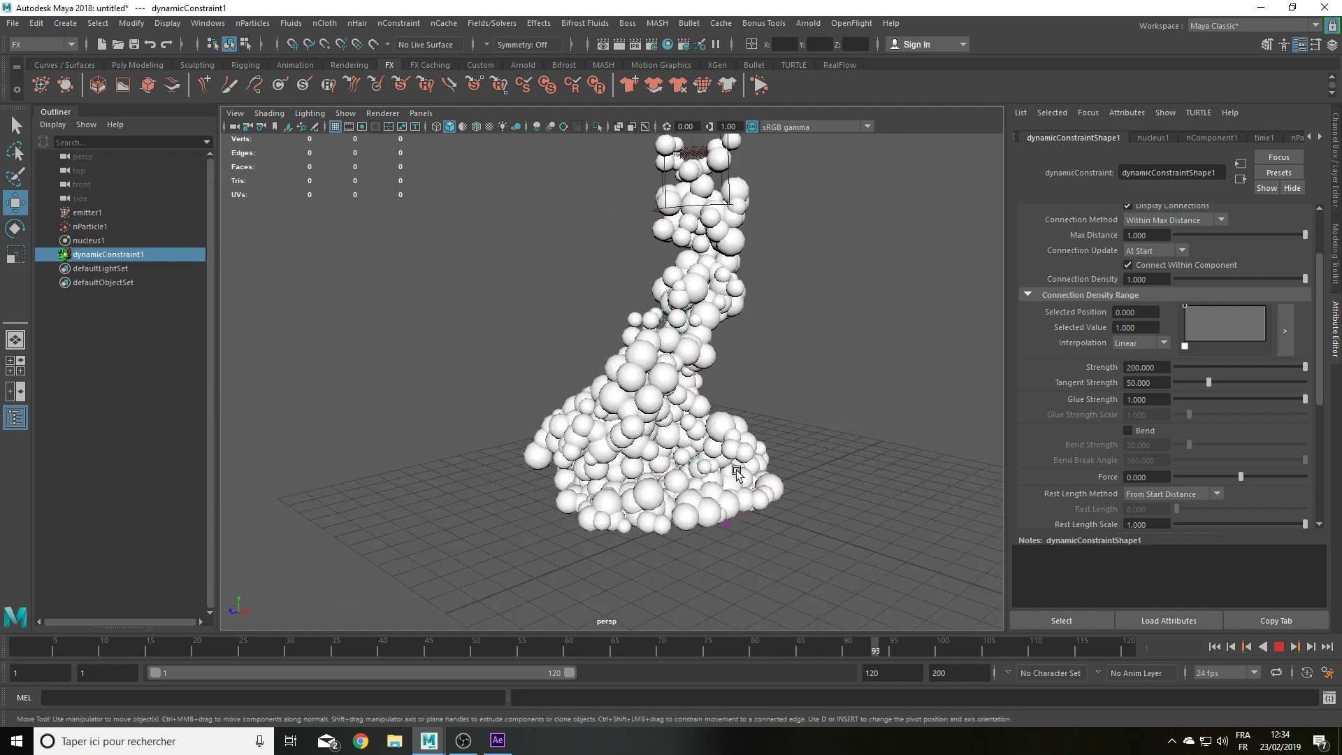
left_click_drag(737, 472, 802, 473, "alt")
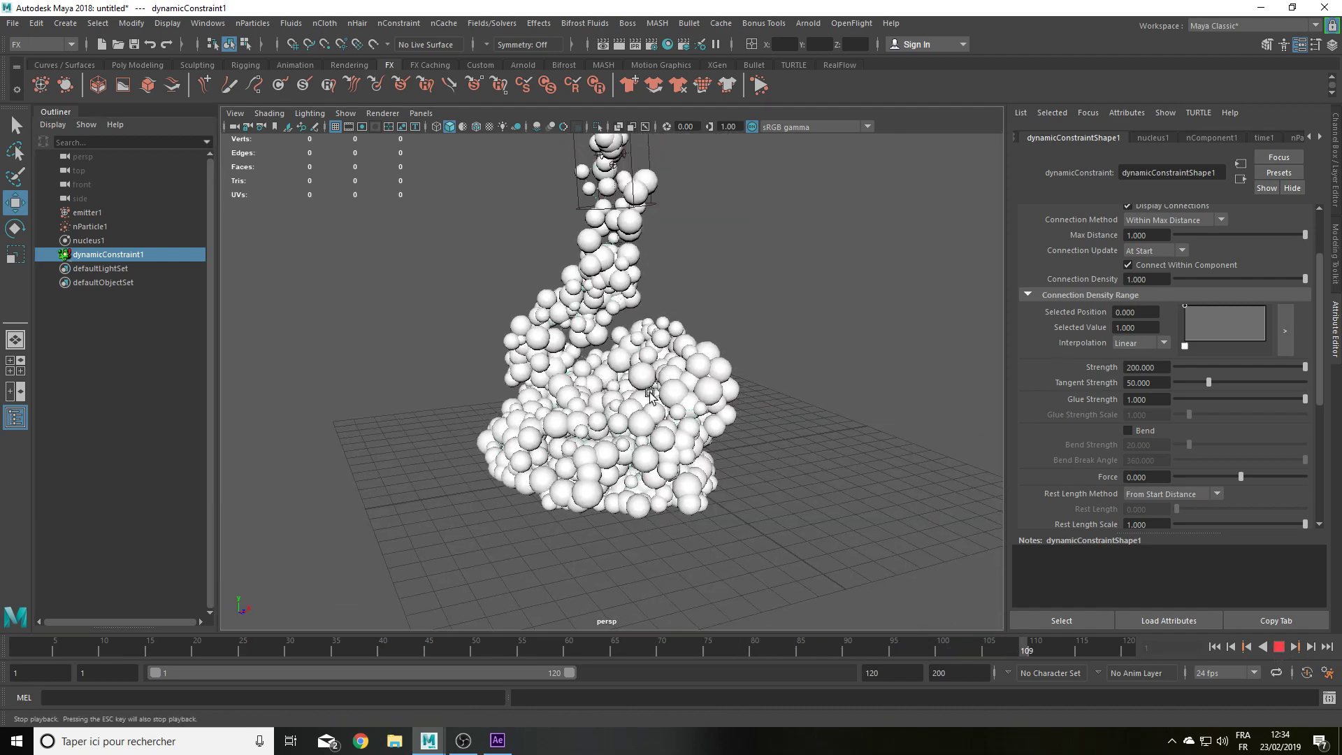
key("Escape")
mouse_move(650, 395)
left_mouse_down("alt")
mouse_move(740, 357)
mouse_move(761, 456)
mouse_move(701, 387)
mouse_move(560, 298)
mouse_move(581, 307)
mouse_move(524, 295)
left_mouse_up("alt")
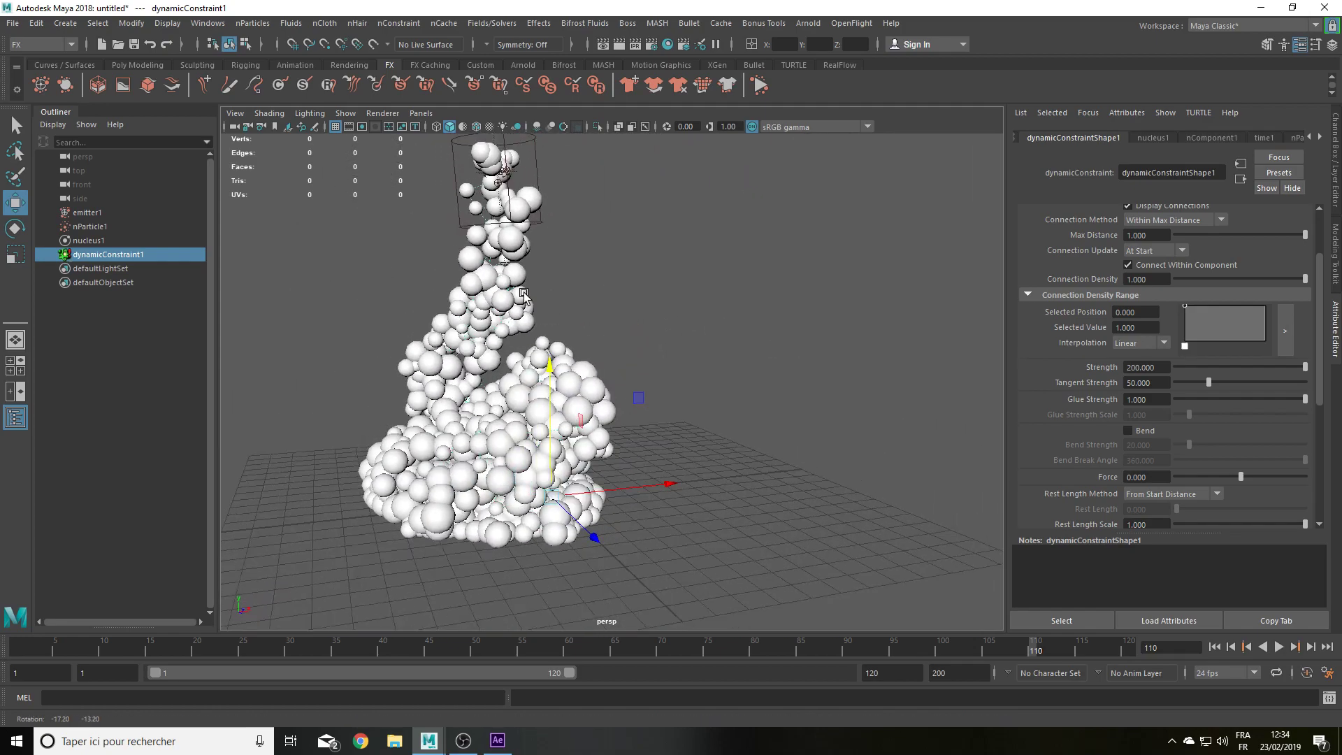
right_click_drag(524, 295, 632, 311, "alt")
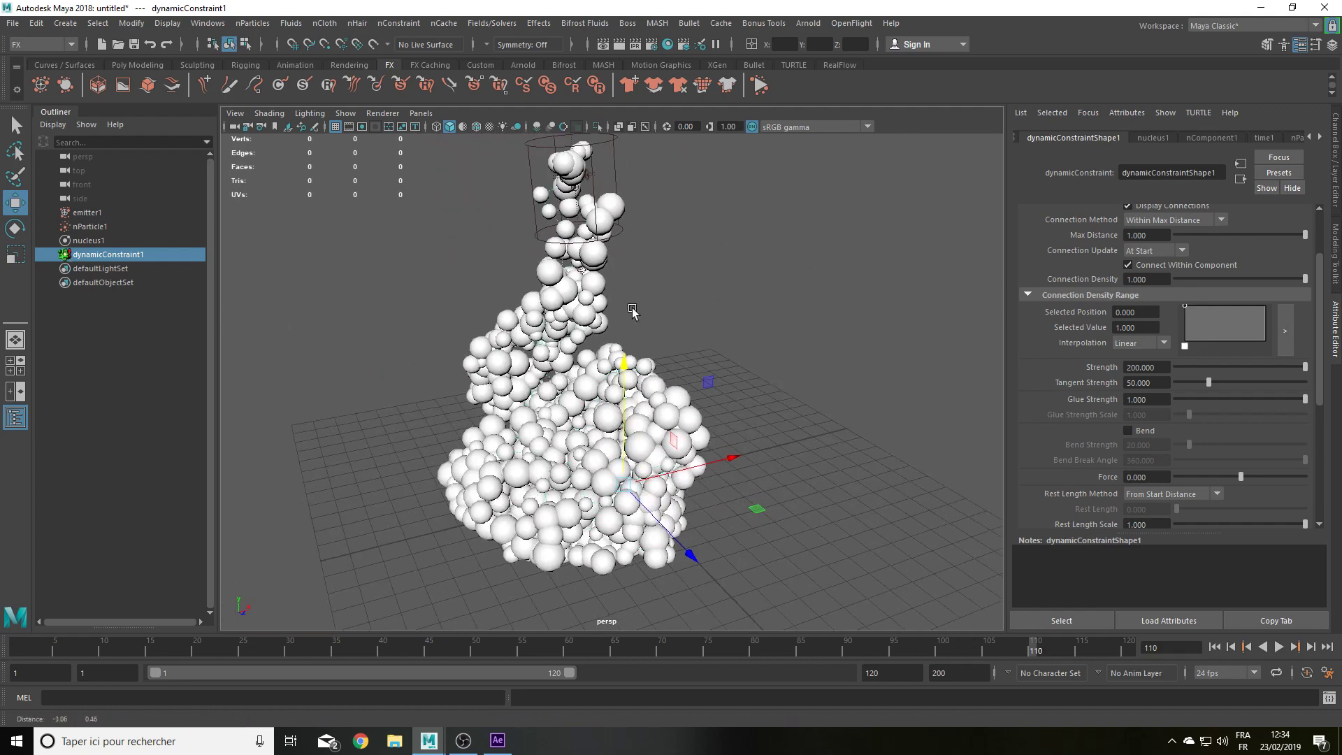
left_click_drag(632, 311, 616, 307, "alt")
right_click_drag(615, 306, 605, 305, "alt")
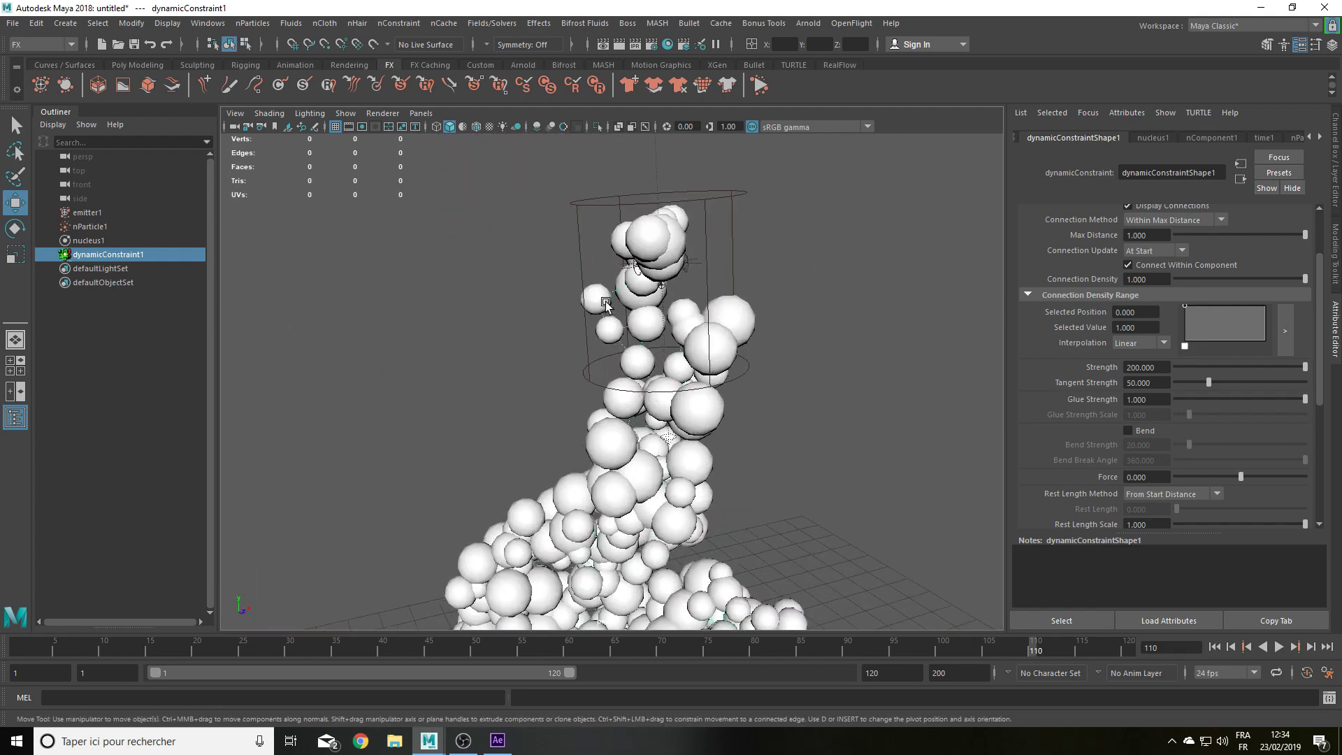
left_click_drag(688, 328, 599, 337, "alt")
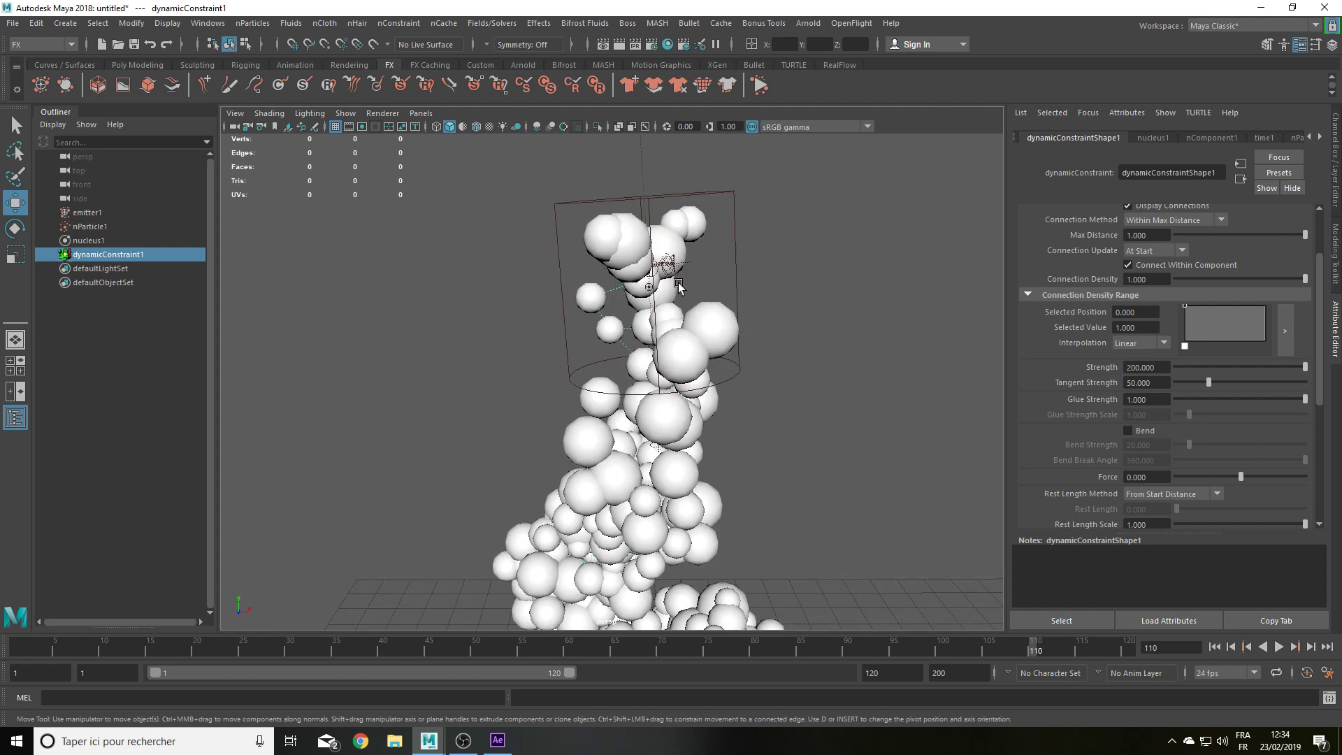
left_click_drag(567, 312, 625, 299, "alt")
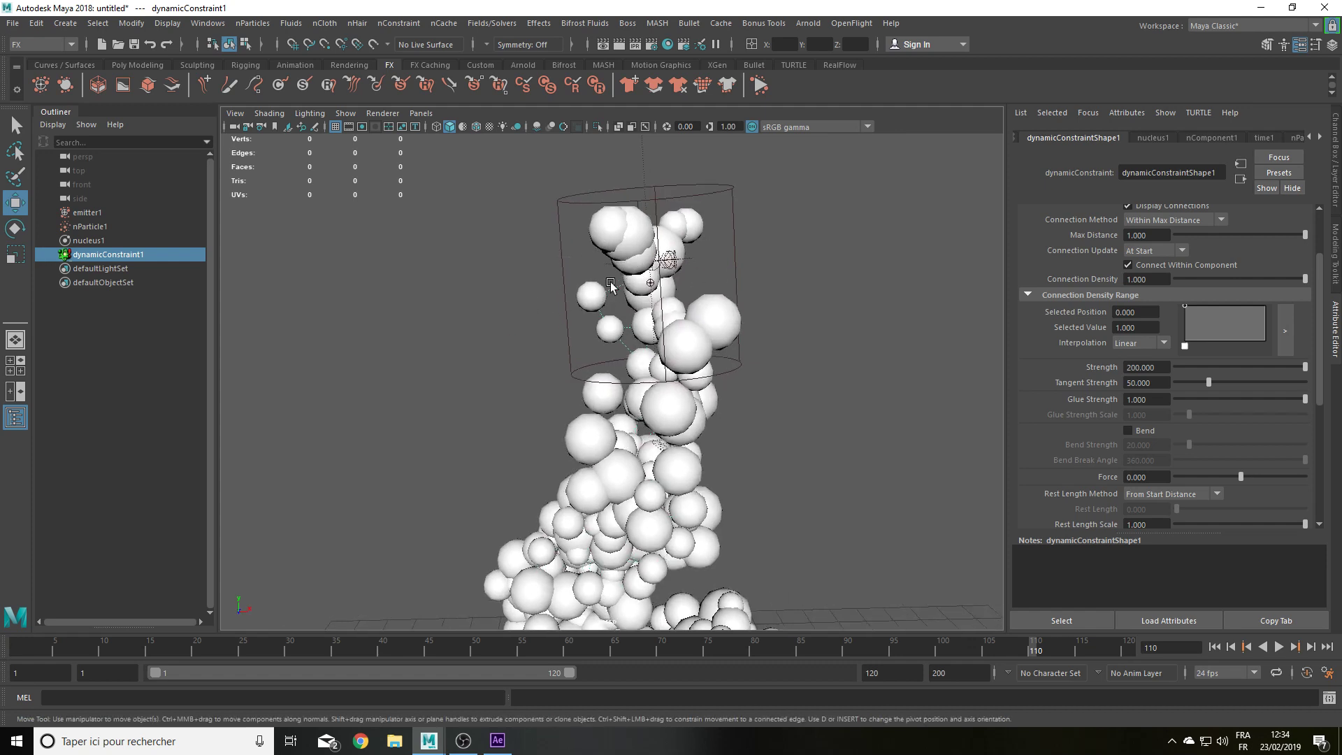
left_click_drag(611, 283, 564, 308, "alt")
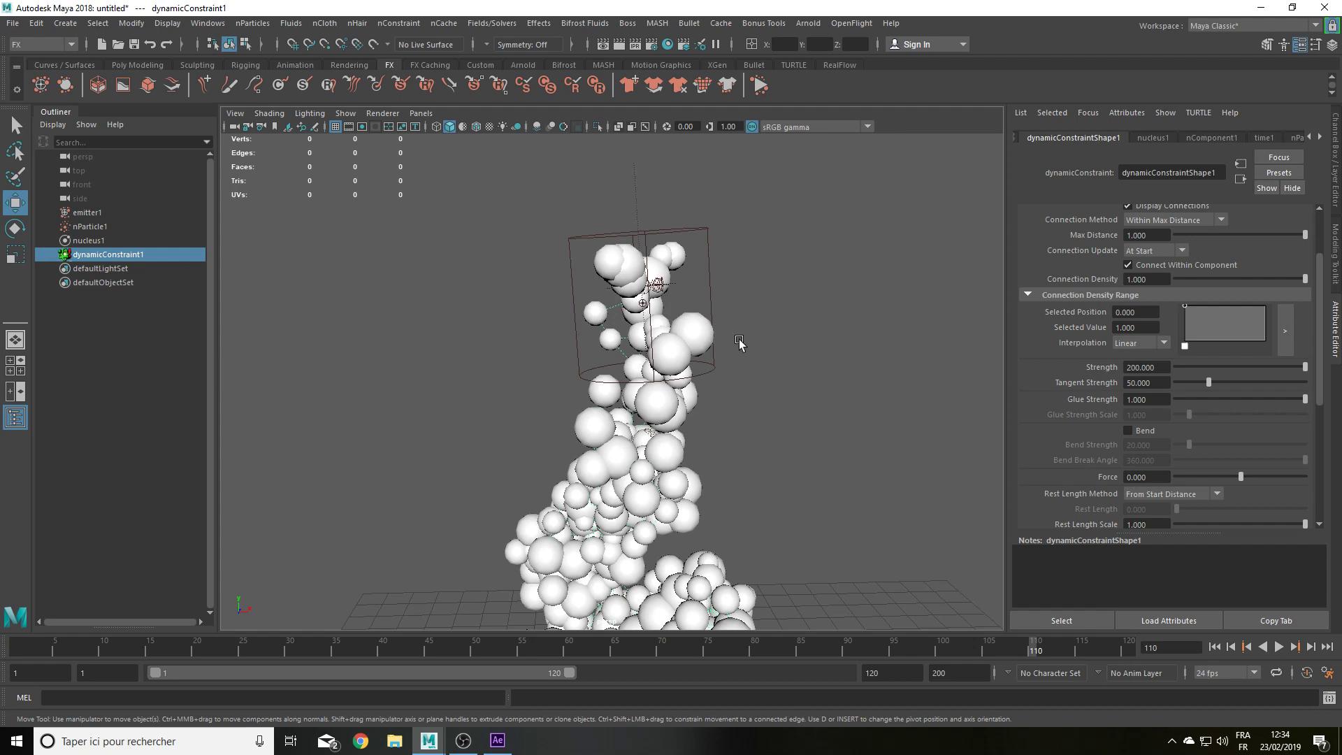
scroll(1108, 323, "down", 1)
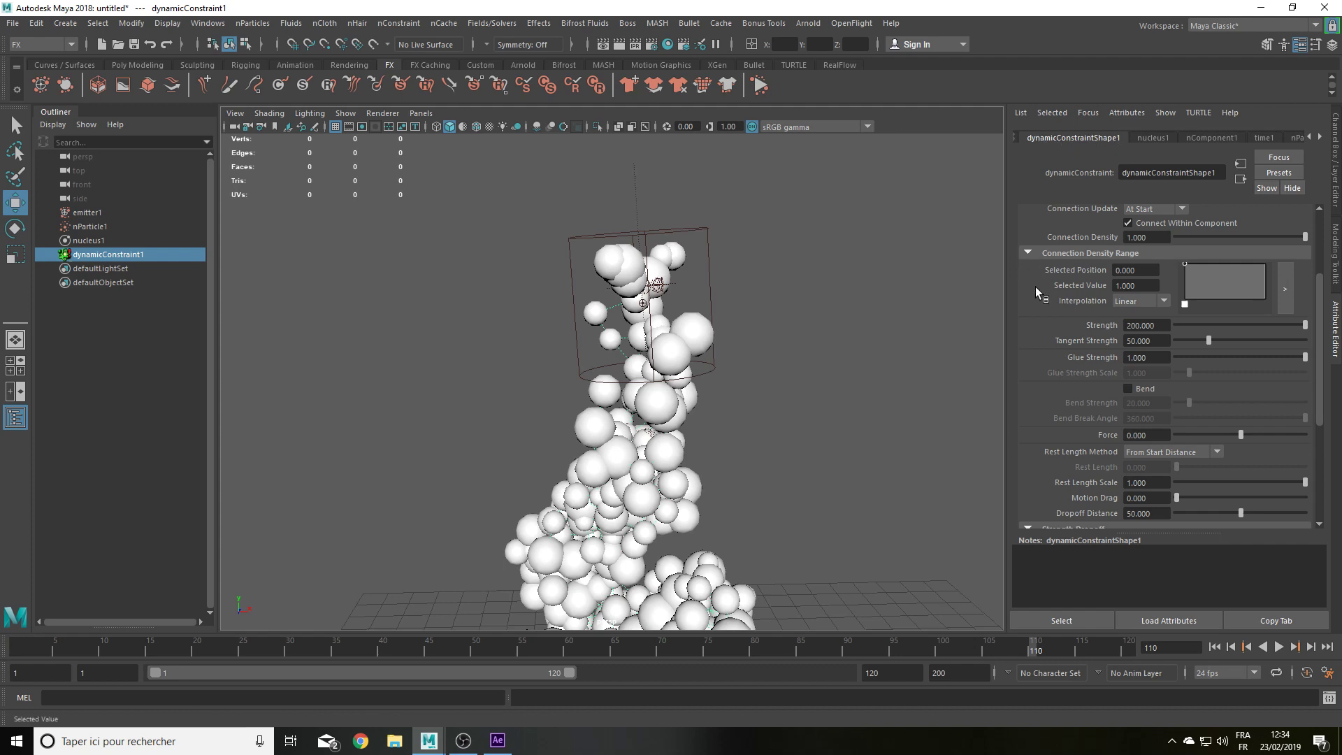
Step: Set Rest Length Scale to 2 and replay the simulation to frame 40
scroll(1035, 287, "down", 1)
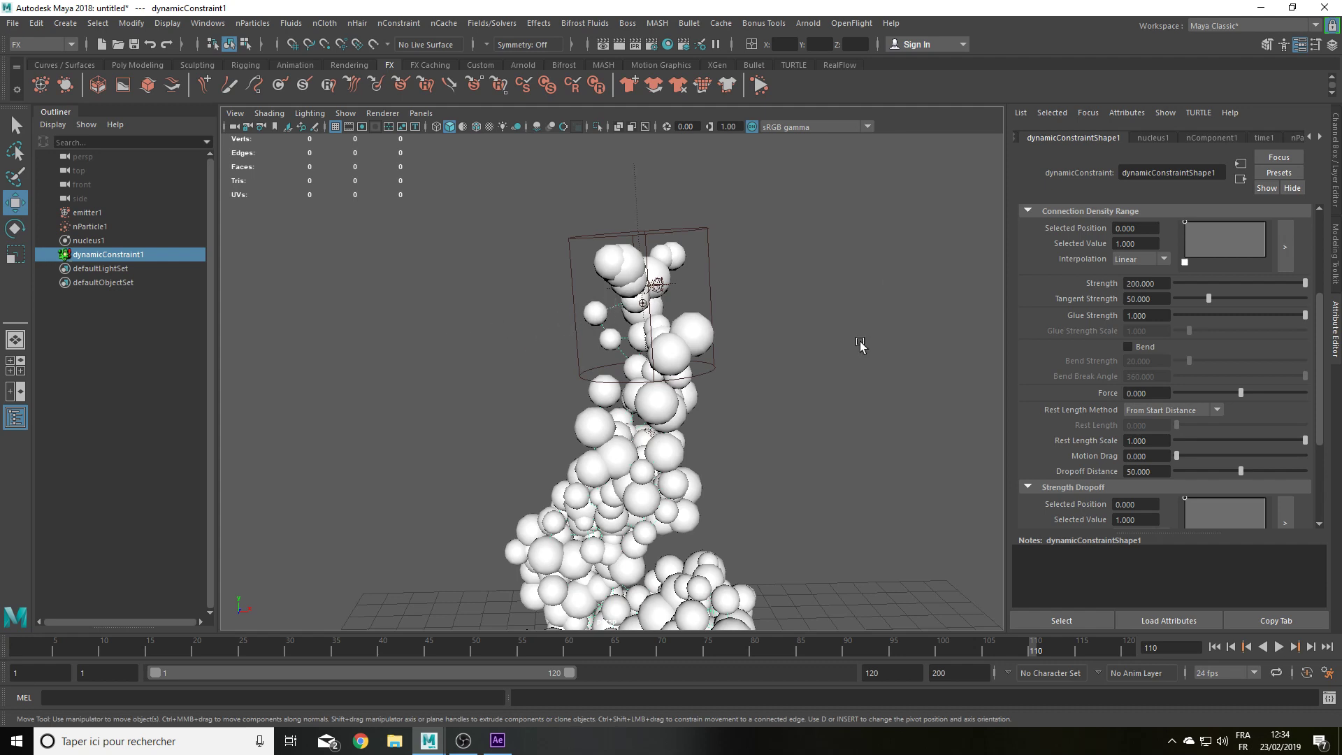
left_click(1145, 437)
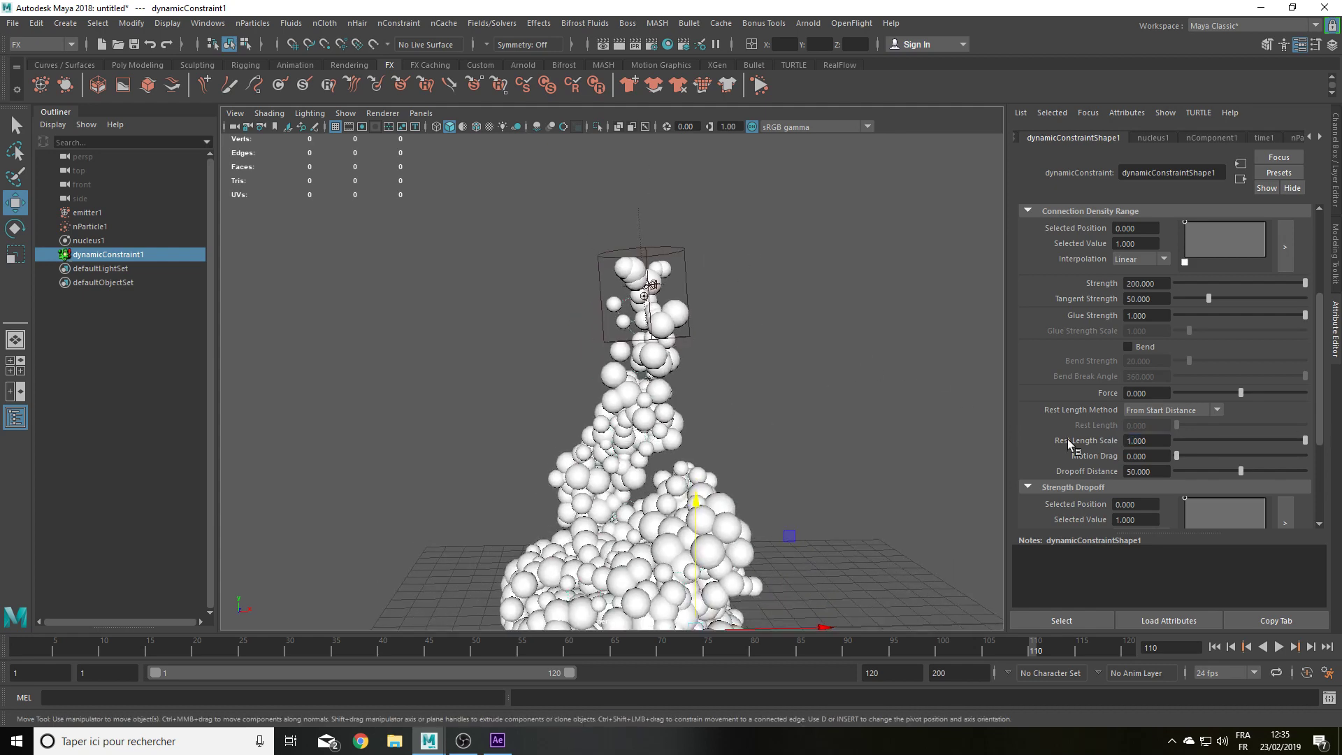
left_click(1158, 439)
key("Return")
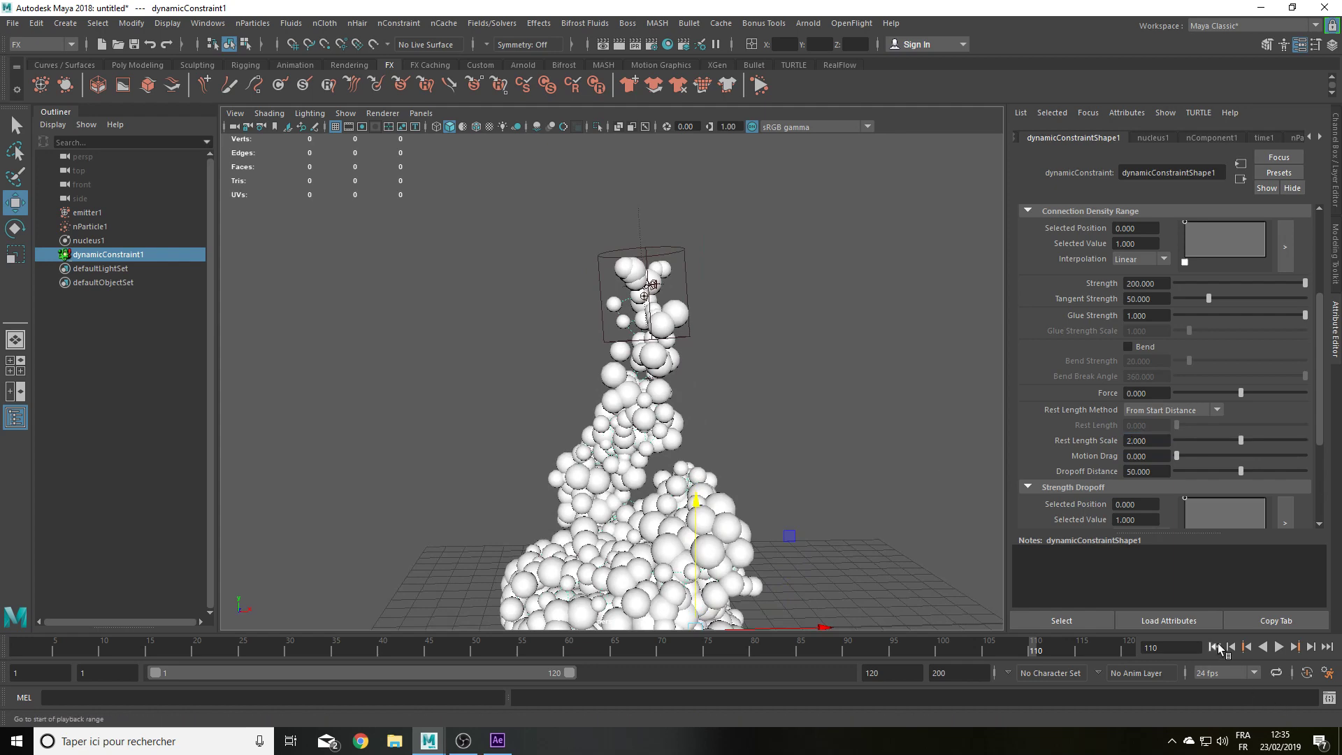
left_click(1215, 647)
left_click(1280, 647)
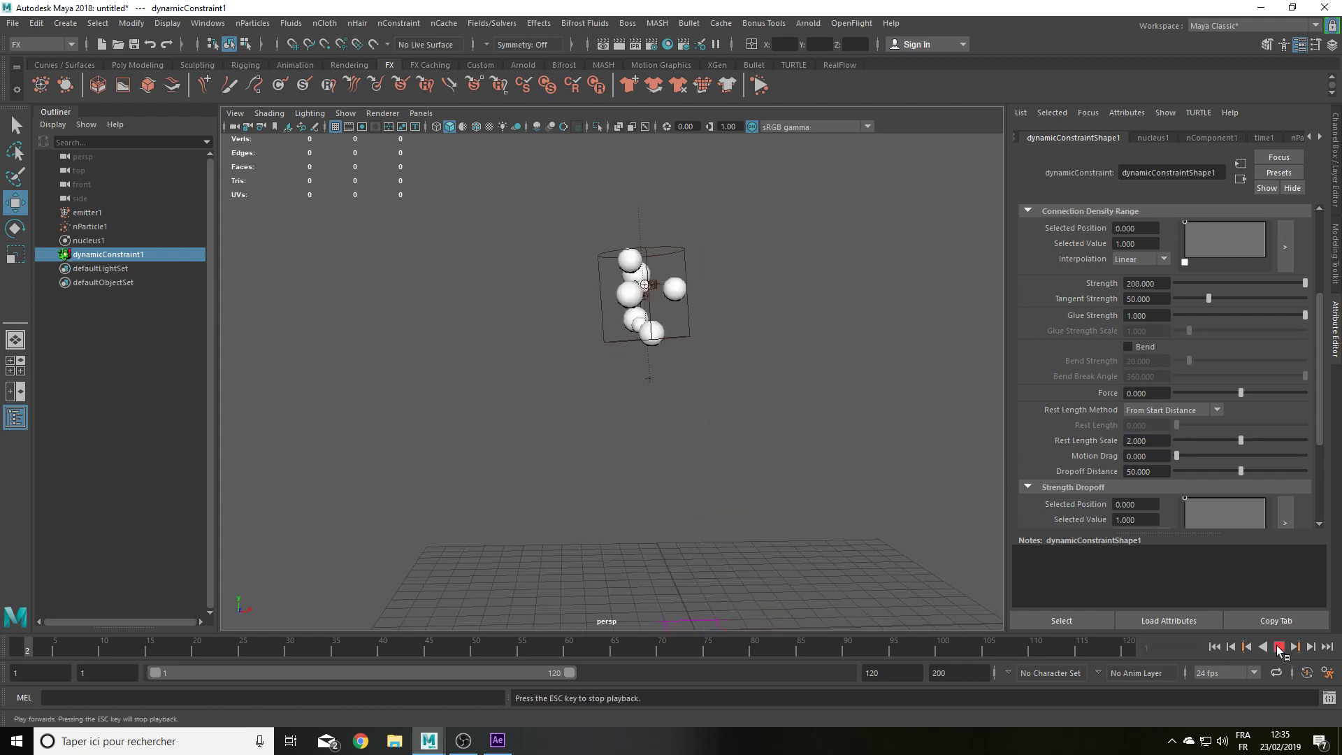
left_click(1281, 647)
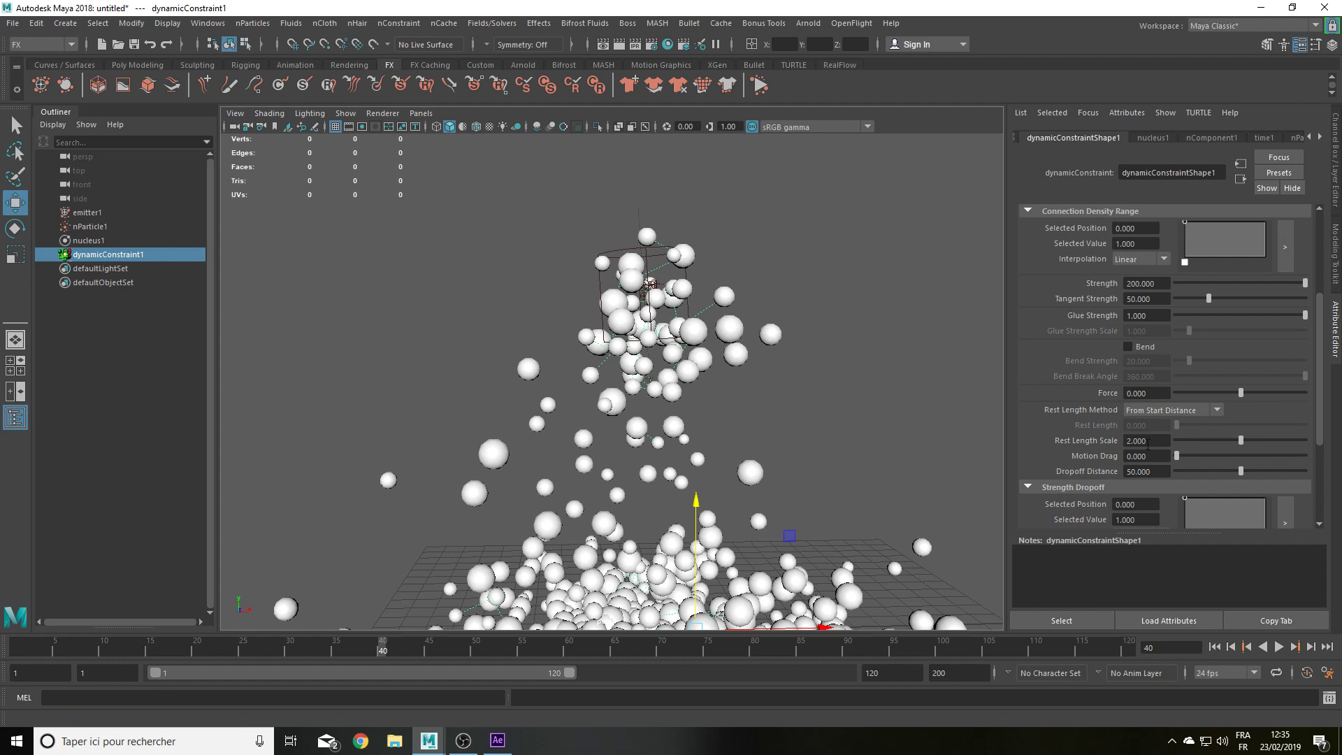
Step: Try Rest Length Scale 0.9, replay to inspect the column, then settle on 0.99
left_click(1147, 441)
type(".5")
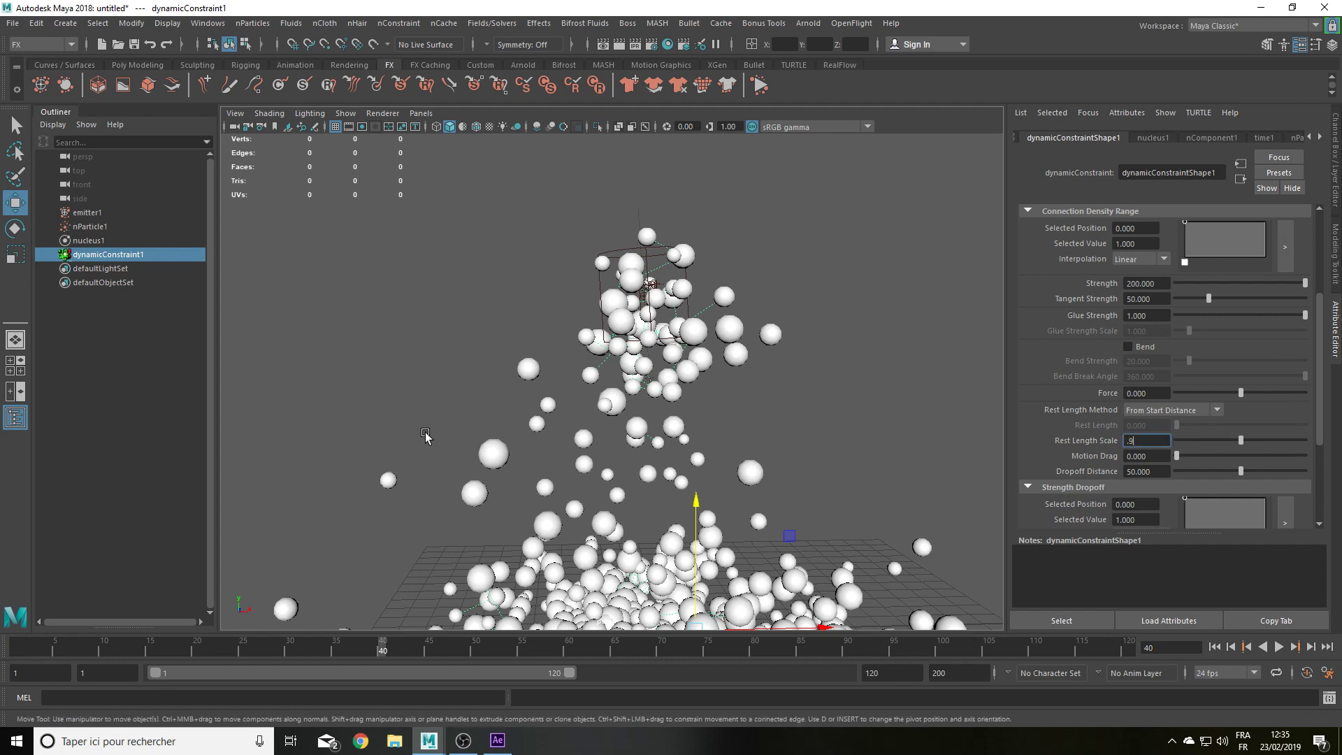
key("Return")
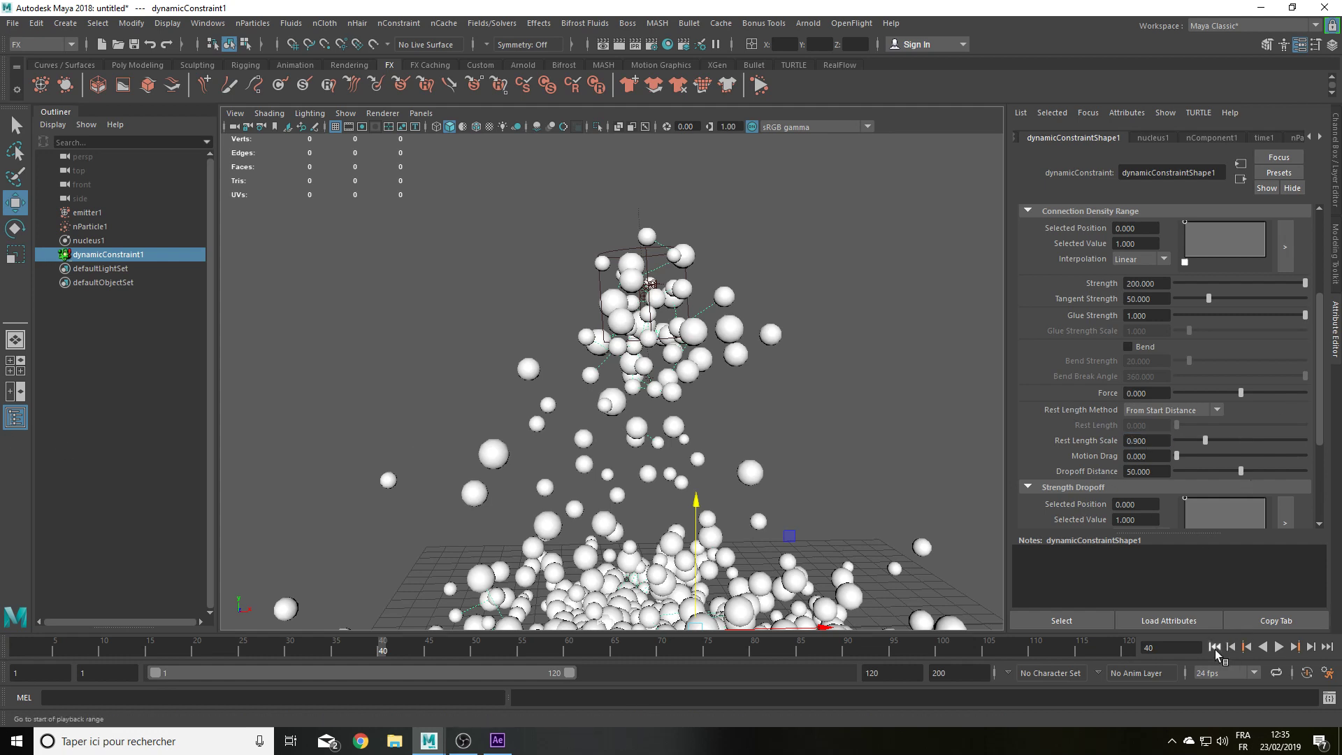
left_click(1215, 648)
left_click(1280, 647)
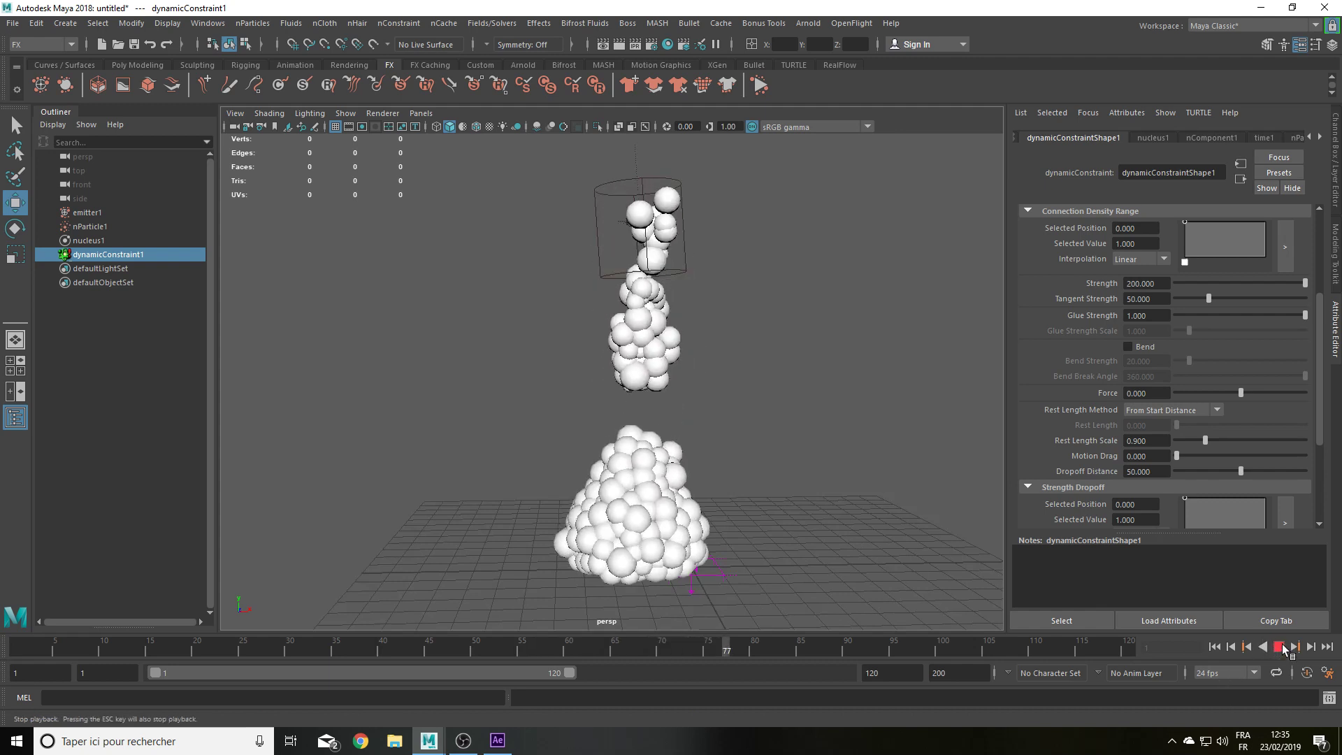
left_click(1284, 648)
left_click_drag(1160, 440, 1139, 441)
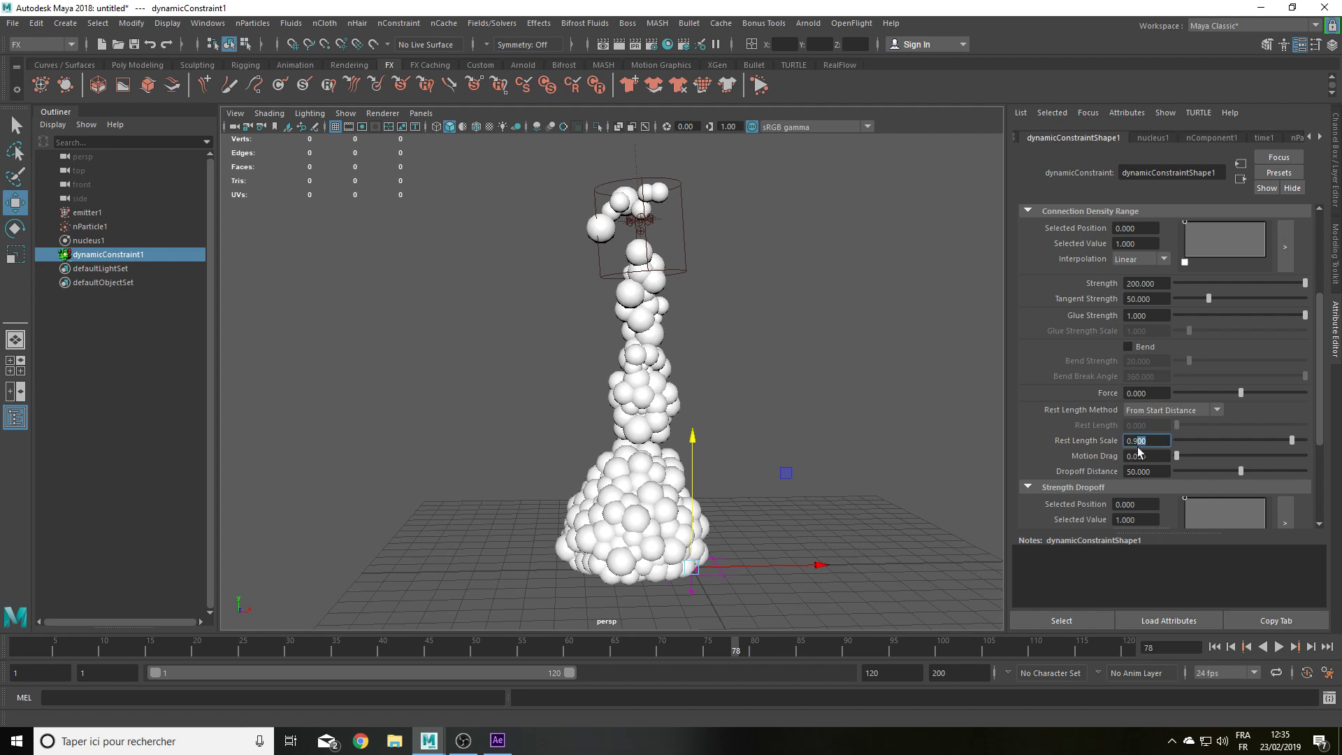
type("0.99")
key("Return")
Step: Replay the simulation from the start, stopping at frame 99
left_click(1214, 647)
left_click(1280, 648)
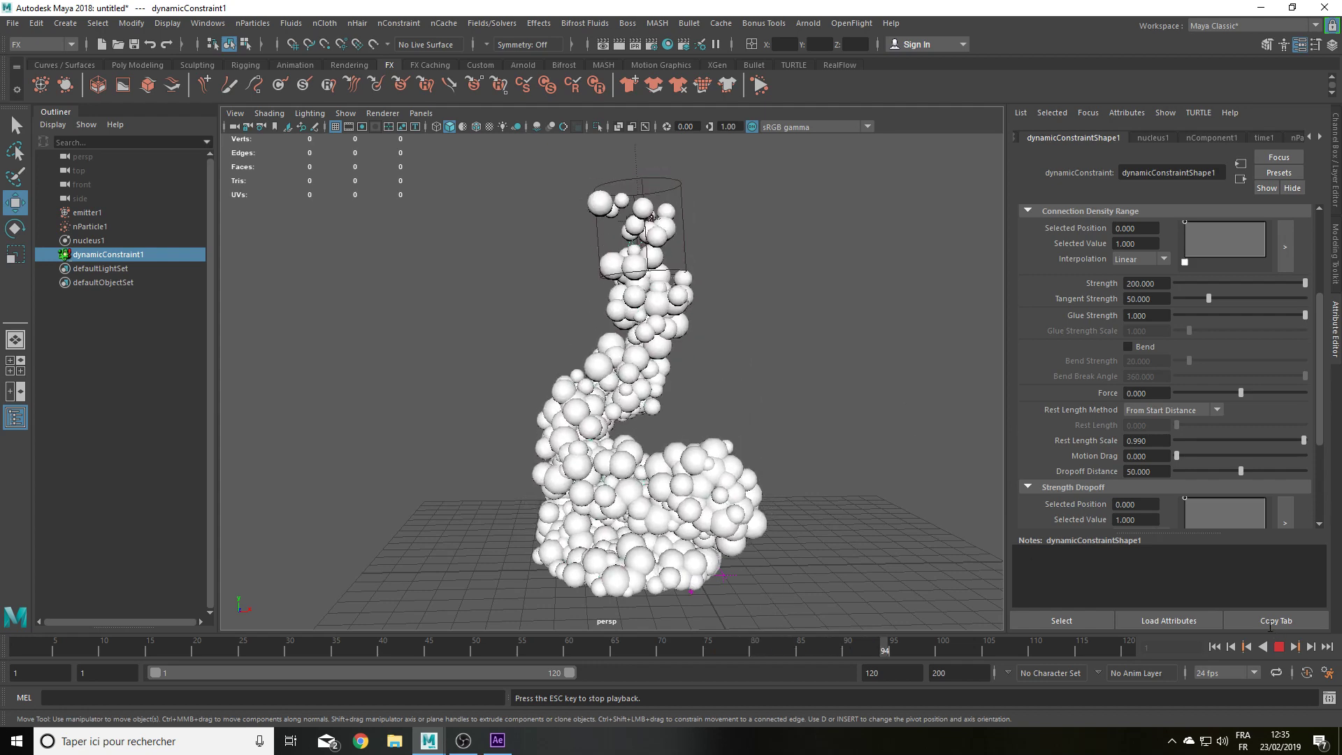
left_click(1282, 649)
Step: Set the constraint's Rest Length Scale 0.999, Strength 100 and Glue Strength 0.5
left_click(1147, 441)
type("0.999")
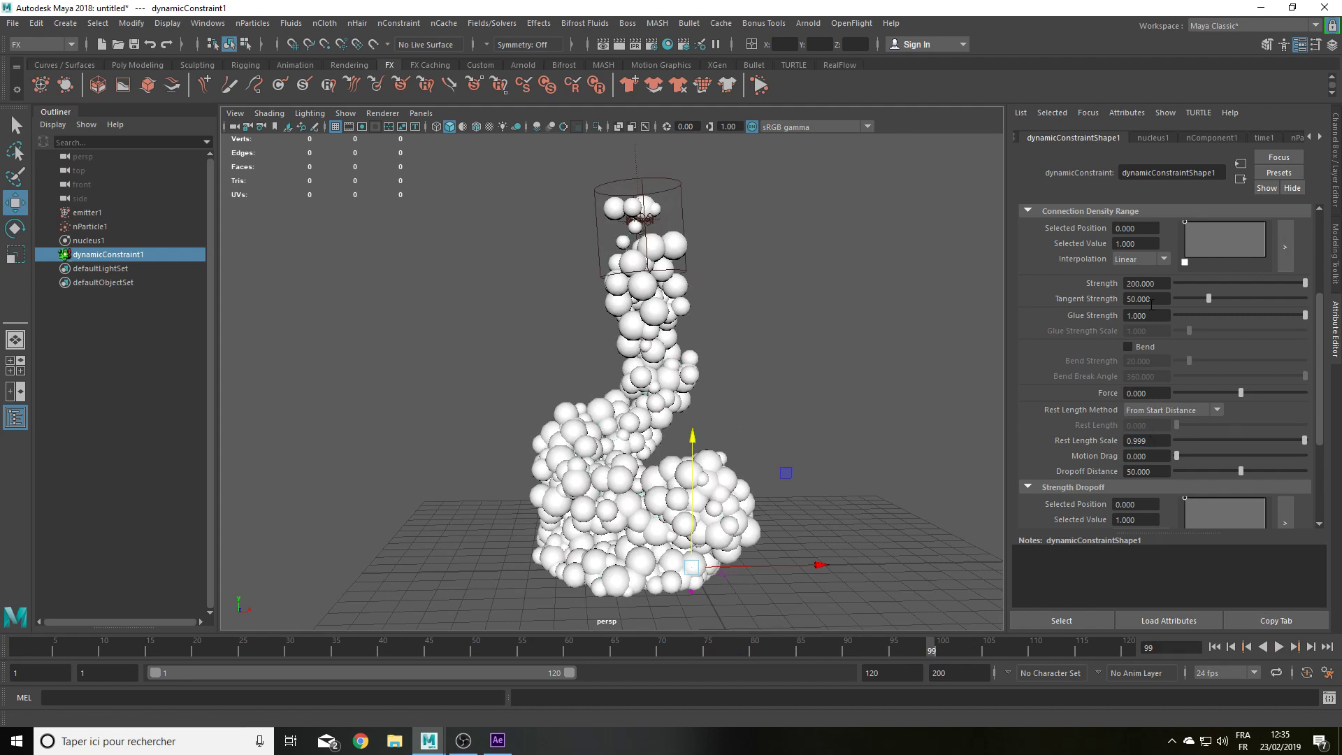
key("Tab")
type("10")
type("0")
key("Tab")
left_click(1150, 315)
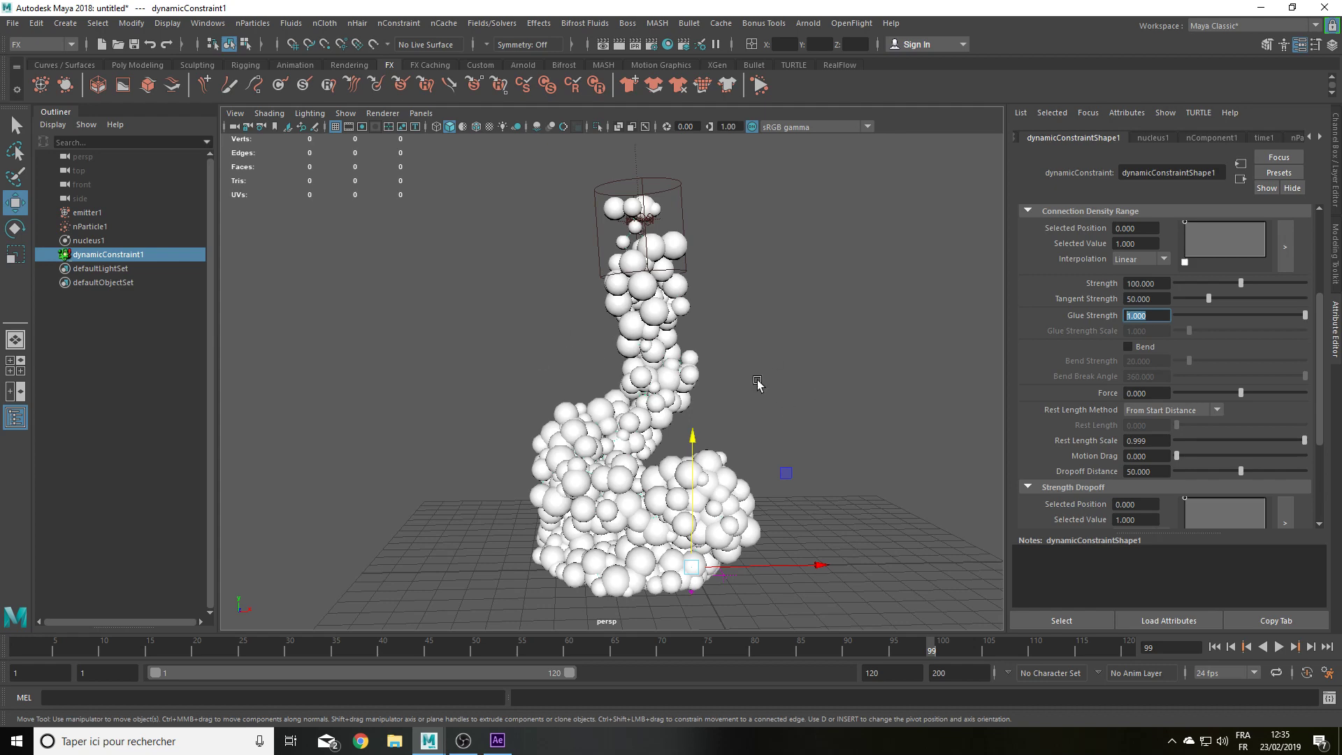
mouse_move(758, 383)
left_mouse_down("alt")
mouse_move(590, 428)
mouse_move(767, 458)
mouse_move(923, 439)
left_mouse_up("alt")
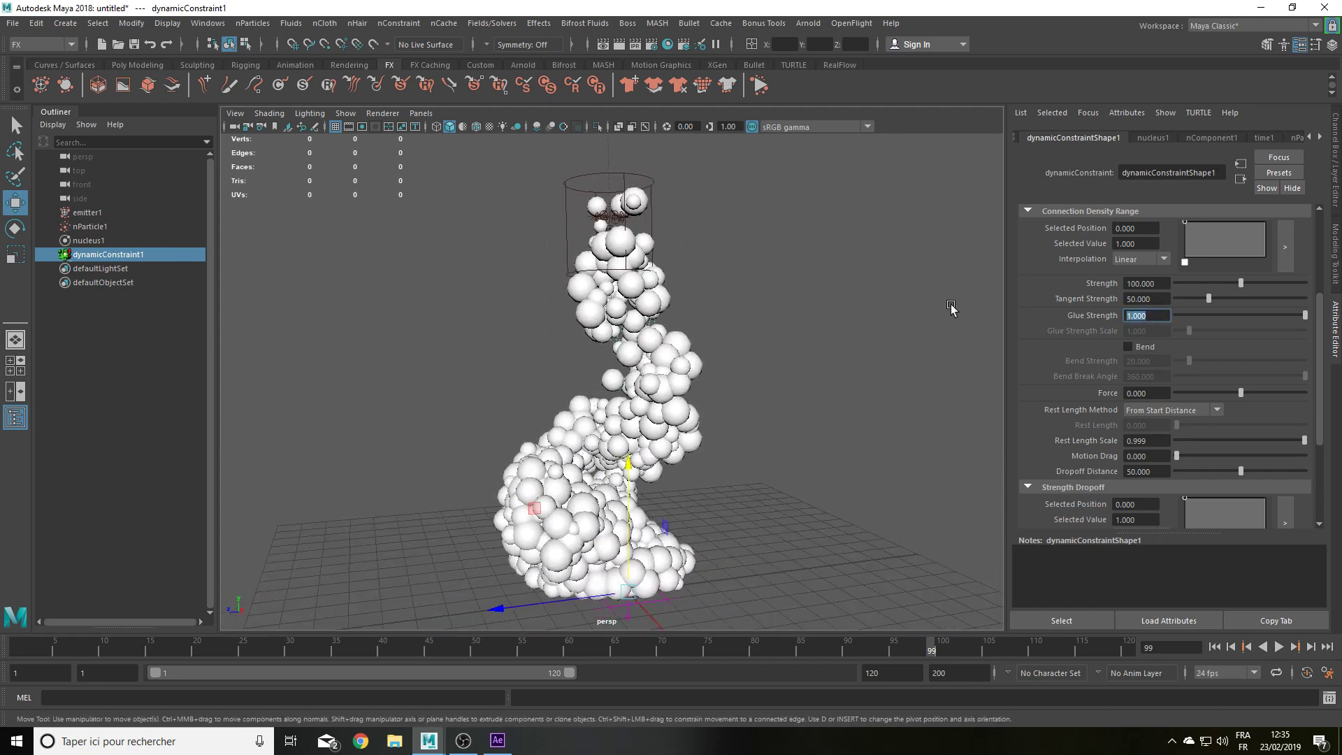
type("5")
type("0.500")
key("Return")
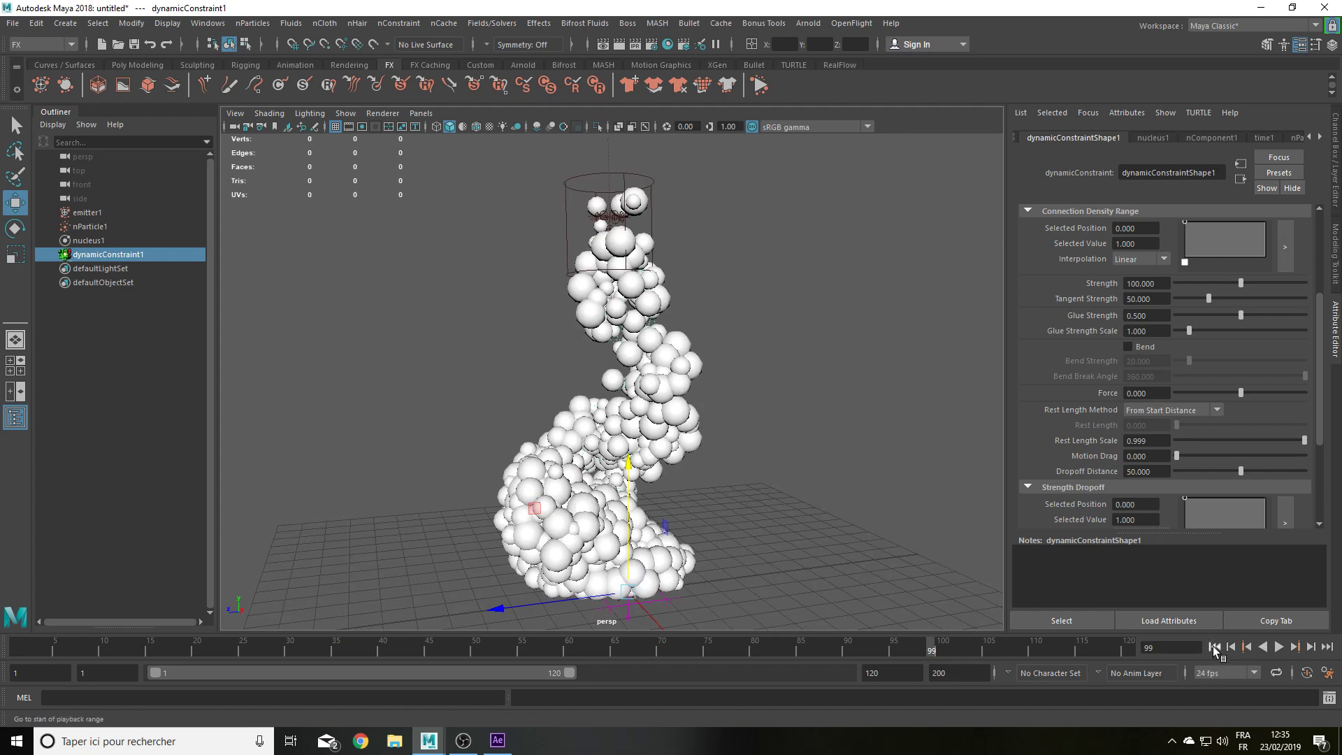
Step: Replay the glued pile from the start, stopping at frame 107
left_click(1215, 647)
left_click(1280, 648)
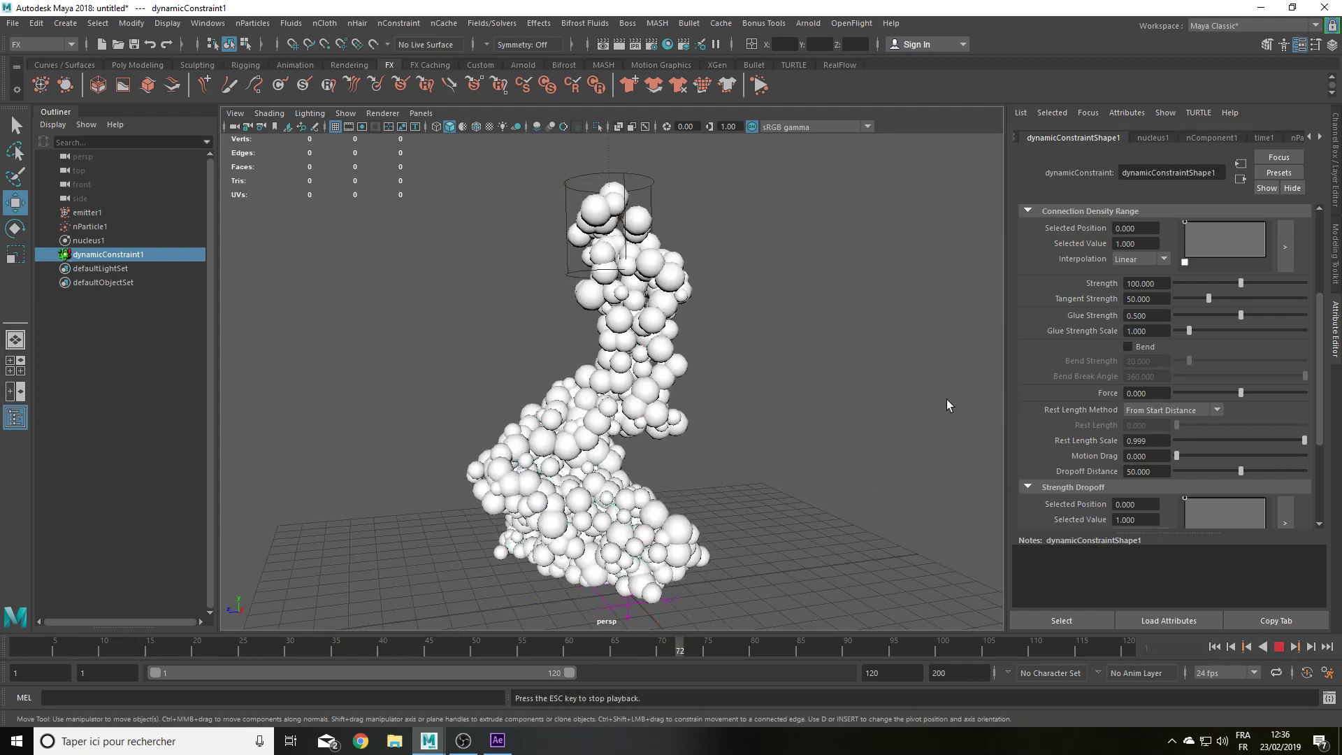
left_click(1282, 650)
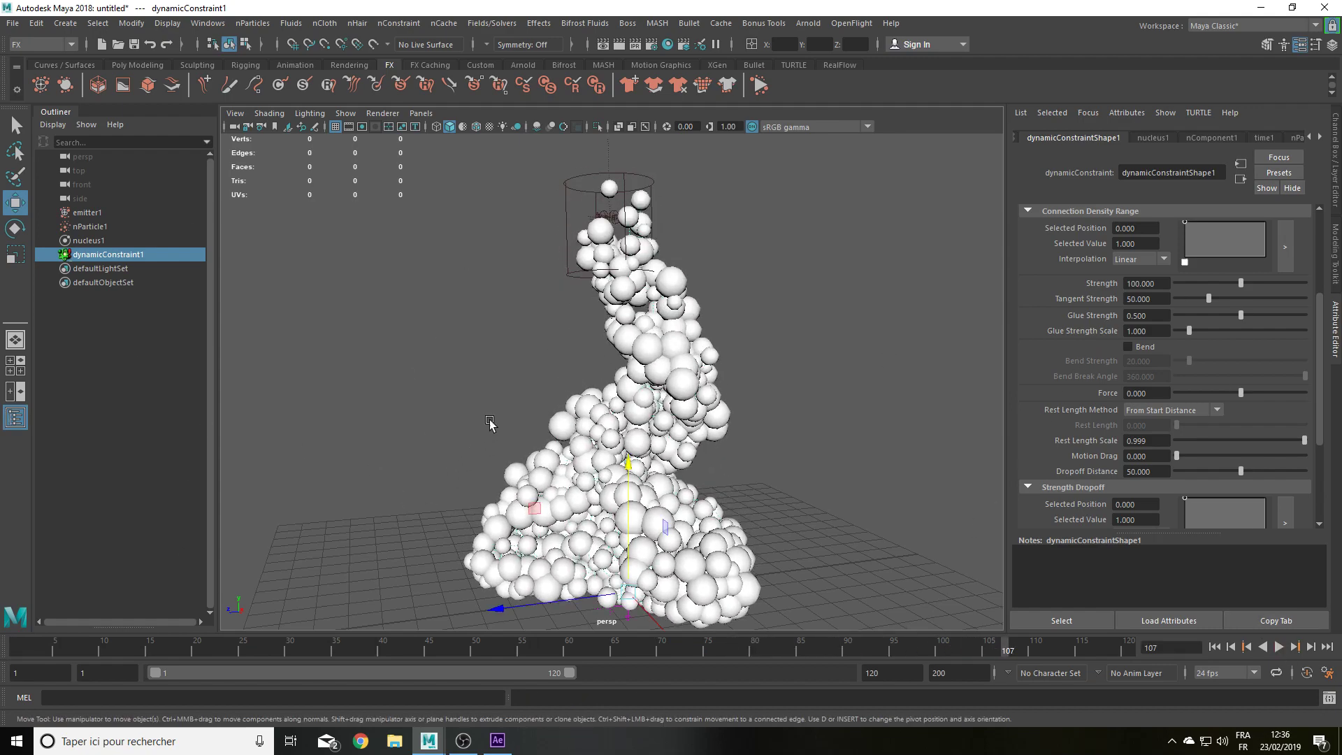
left_click_drag(489, 423, 1040, 318, "alt")
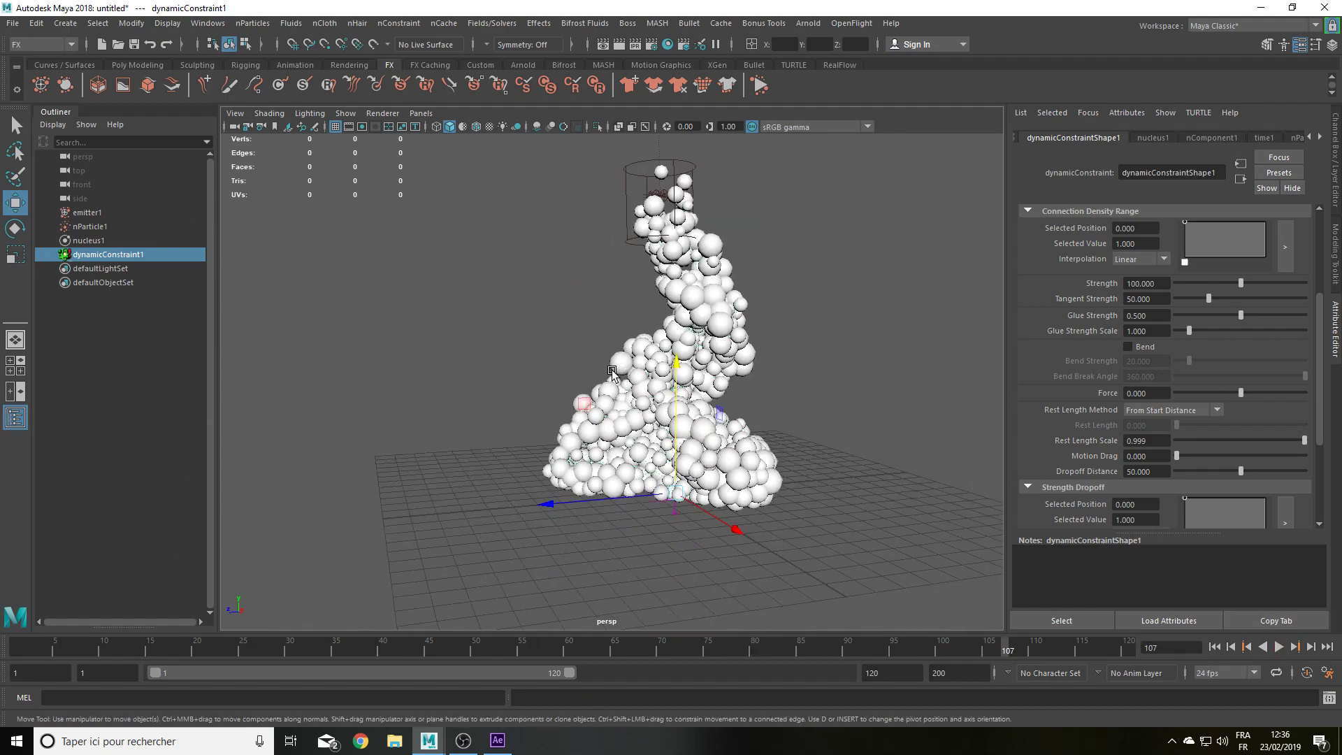
Step: Set the dynamic constraint's Glue Strength back to 1
left_click(1158, 312)
type("1")
key("Return")
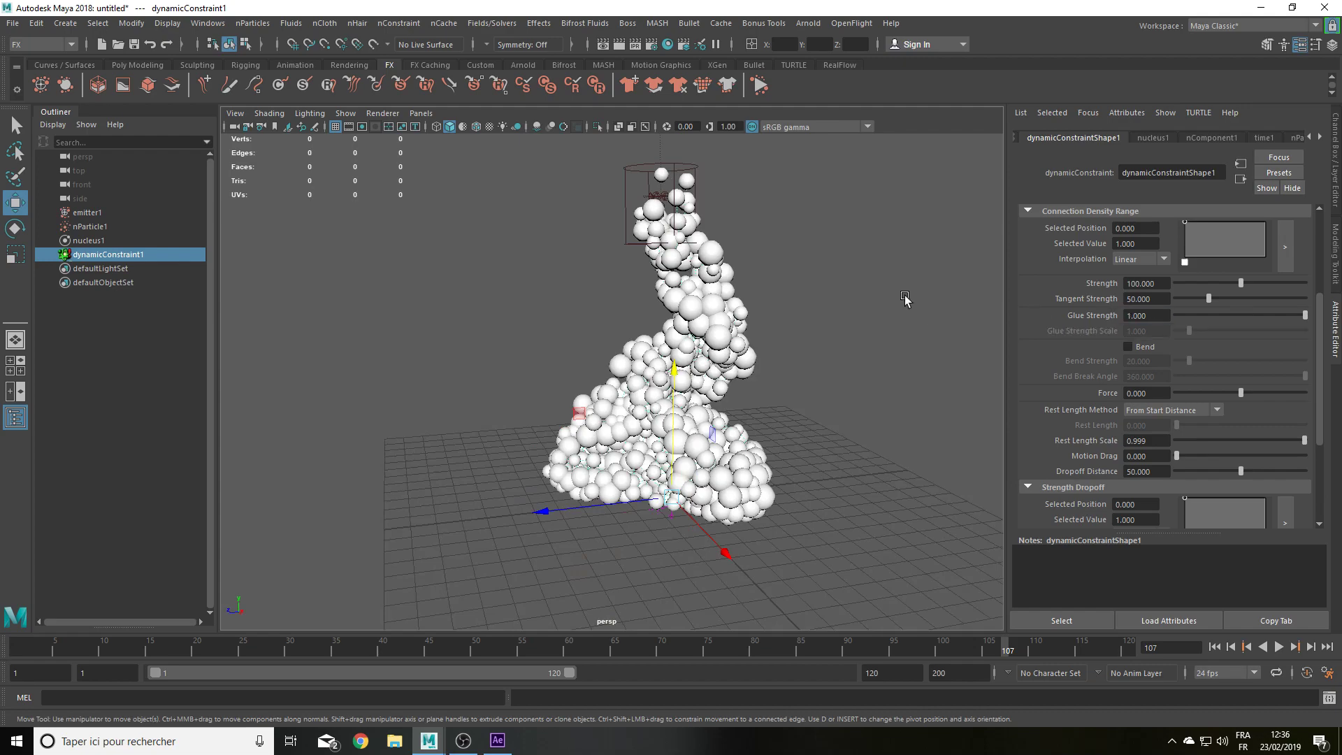
left_click_drag(906, 299, 874, 350, "alt")
right_click_drag(874, 350, 852, 395, "alt")
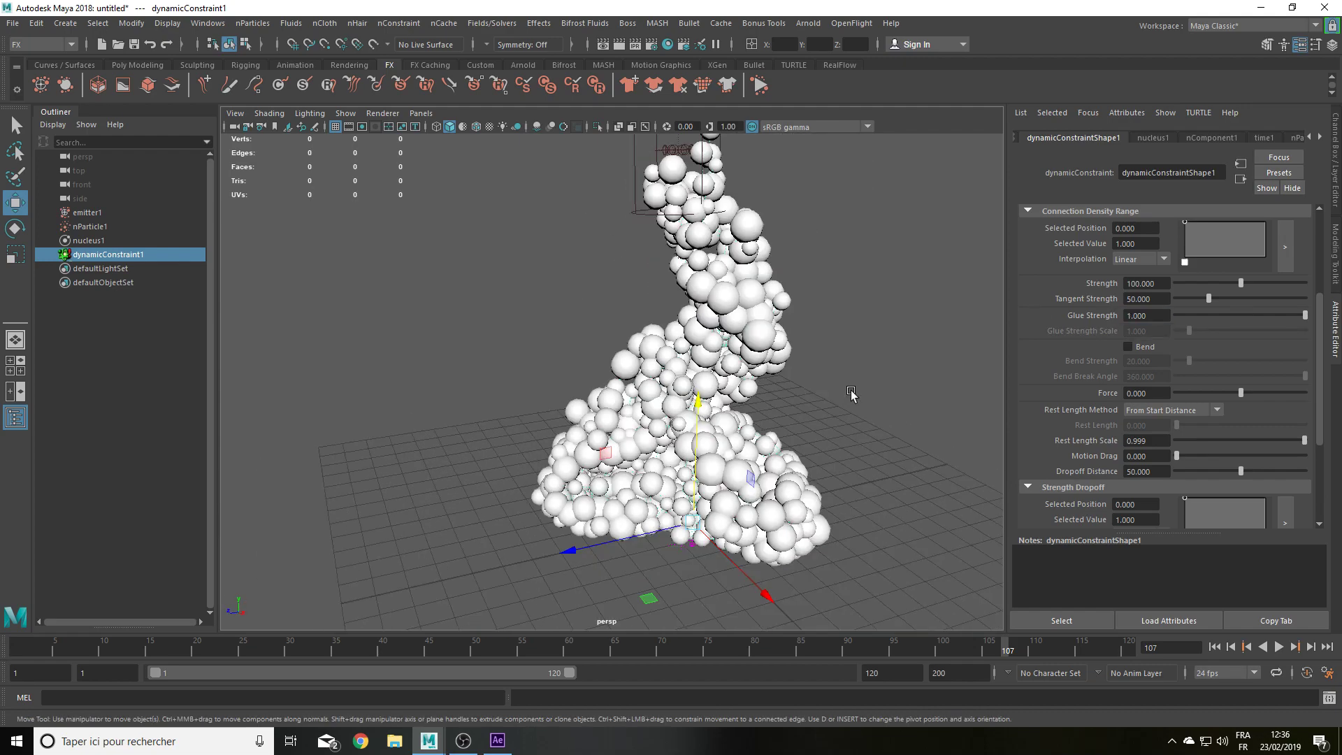
mouse_move(852, 396)
left_mouse_down("alt")
mouse_move(692, 409)
mouse_move(776, 399)
mouse_move(839, 368)
mouse_move(752, 417)
mouse_move(826, 394)
left_mouse_up("alt")
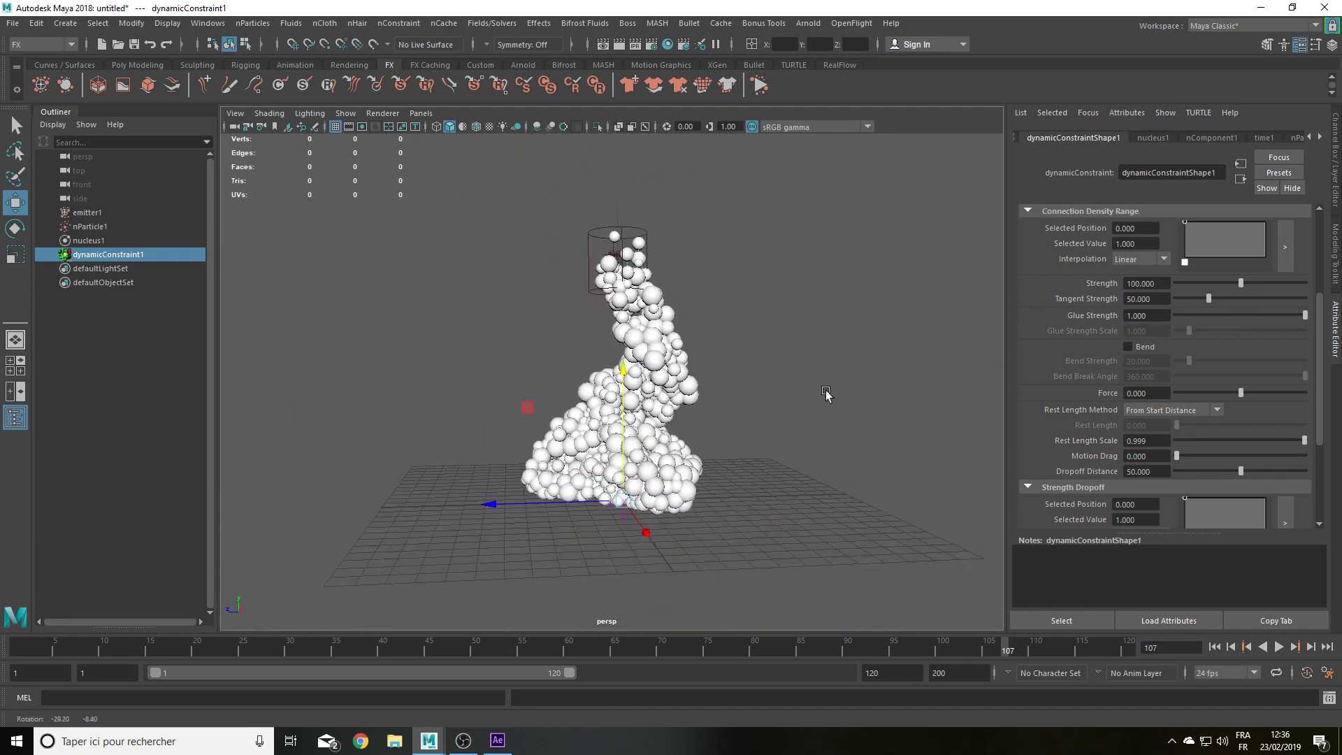
Step: Select nParticle1 in the Outliner and frame the particles in the view
left_click(618, 361)
key("f")
mouse_move(864, 454)
left_mouse_down("alt")
mouse_move(808, 391)
mouse_move(785, 450)
mouse_move(828, 389)
mouse_move(867, 371)
left_mouse_up("alt")
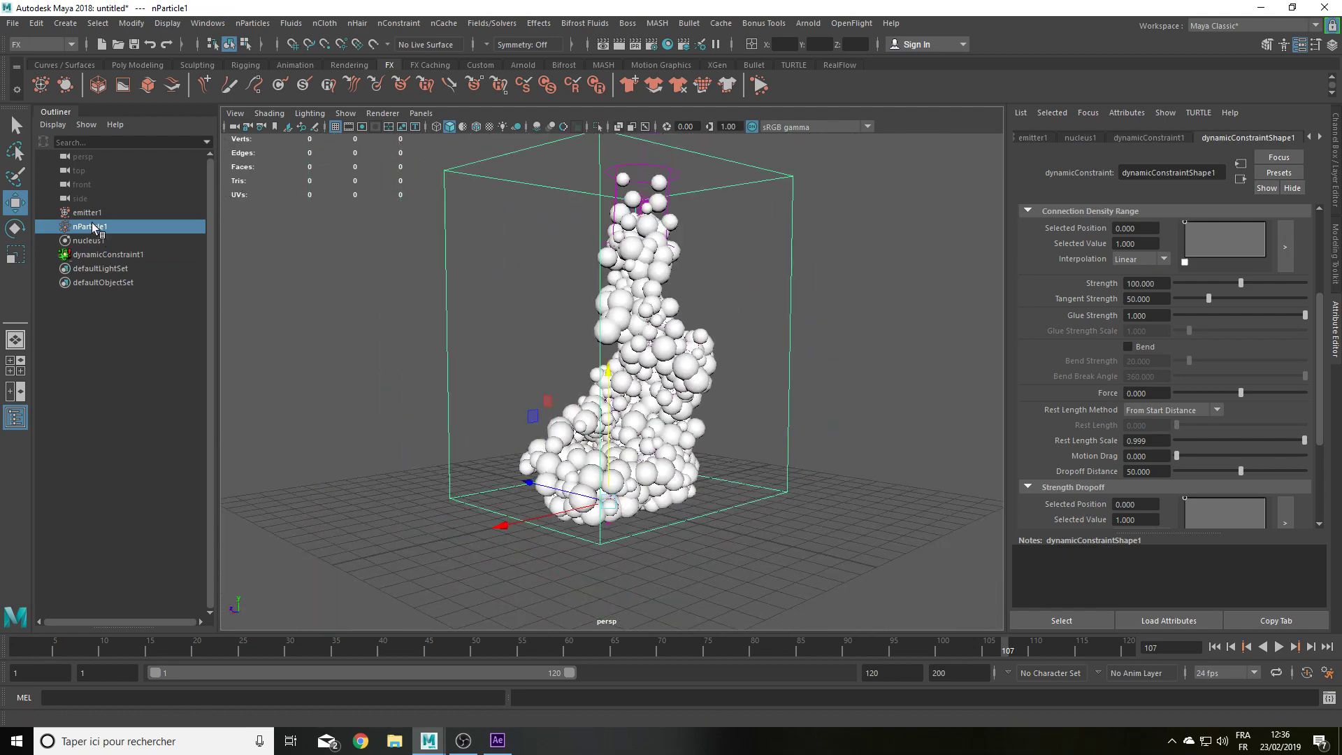
Step: Show nParticleShape1's attributes with the Shading section expanded down to its white Color ramp
left_click(1311, 138)
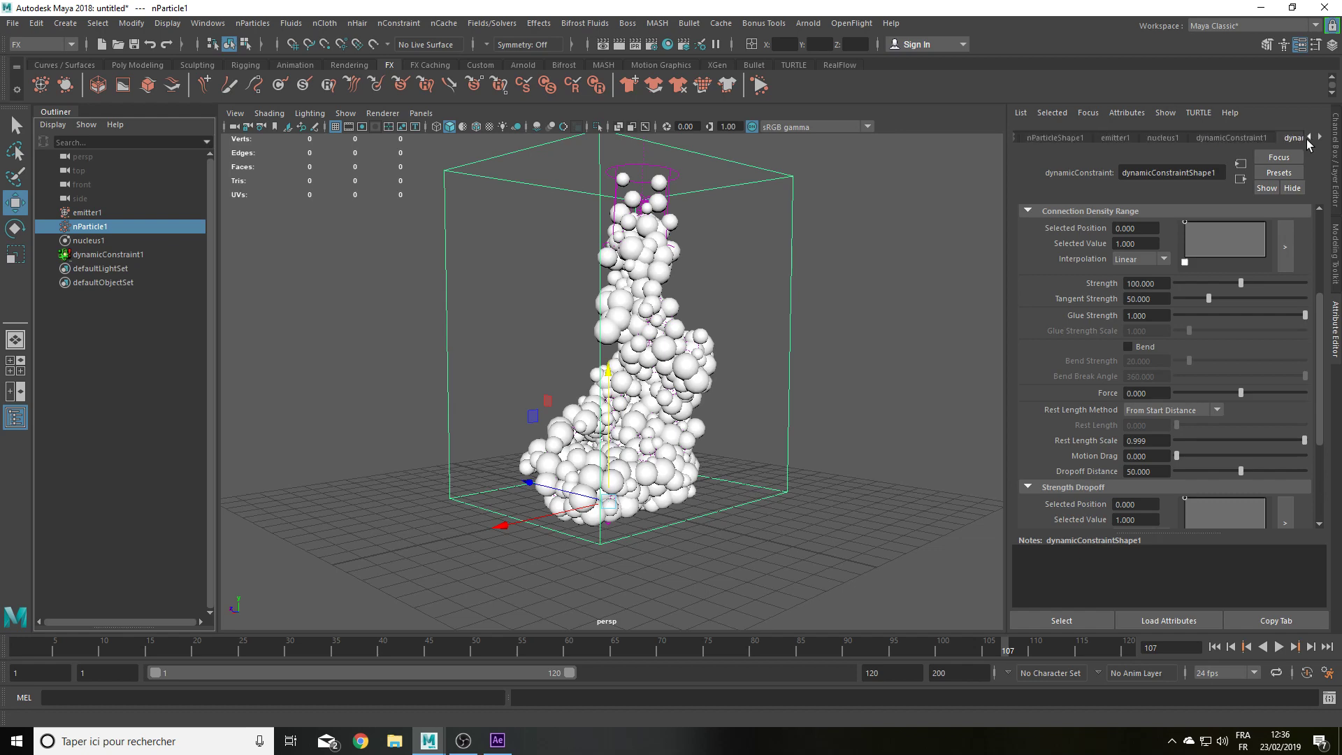
left_click(1112, 139)
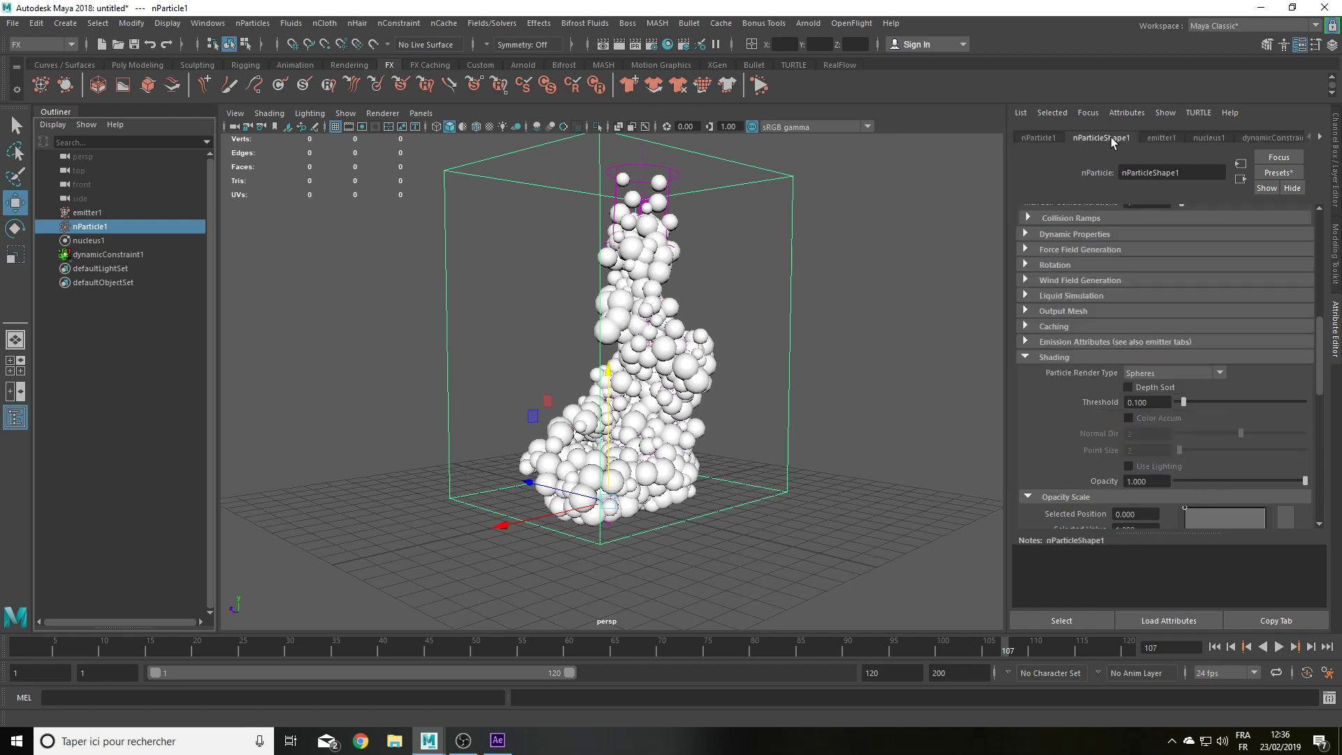
left_click(1063, 356)
scroll(1104, 475, "up", 3)
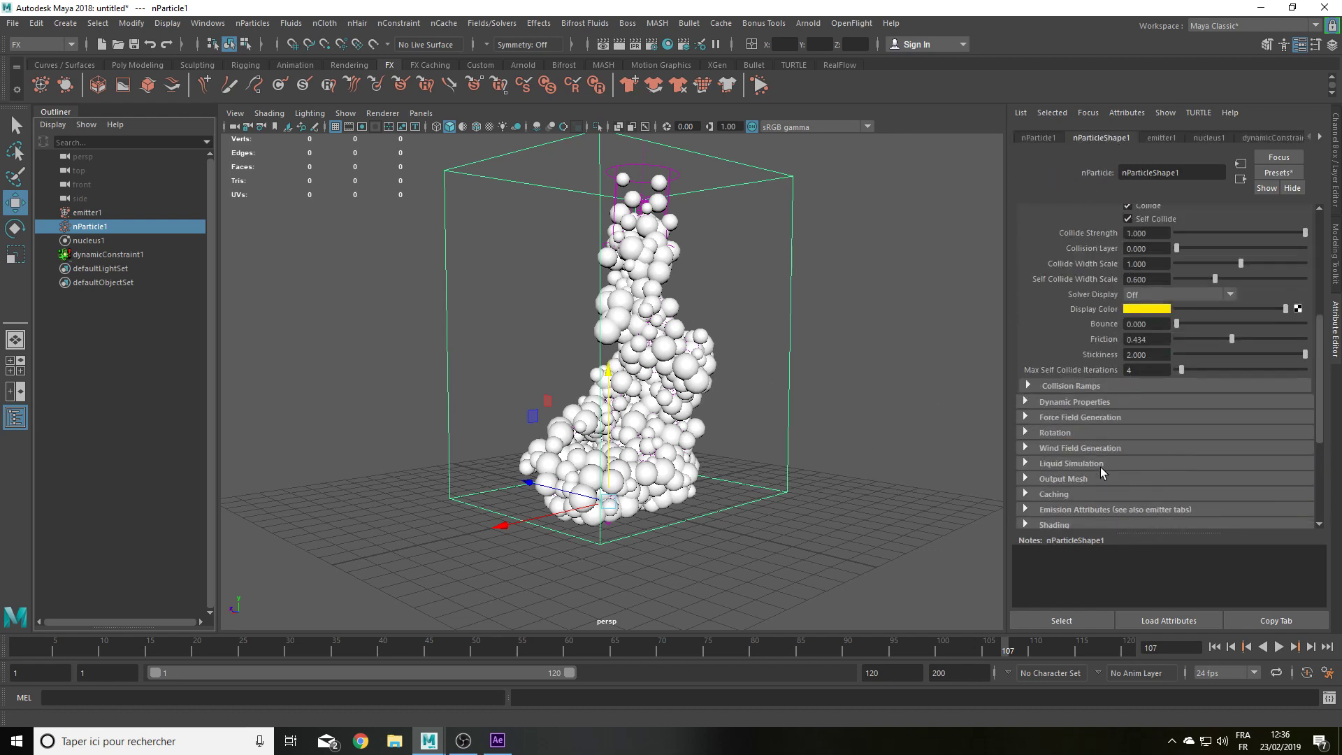
scroll(1101, 472, "up", 3)
scroll(1047, 422, "down", 4)
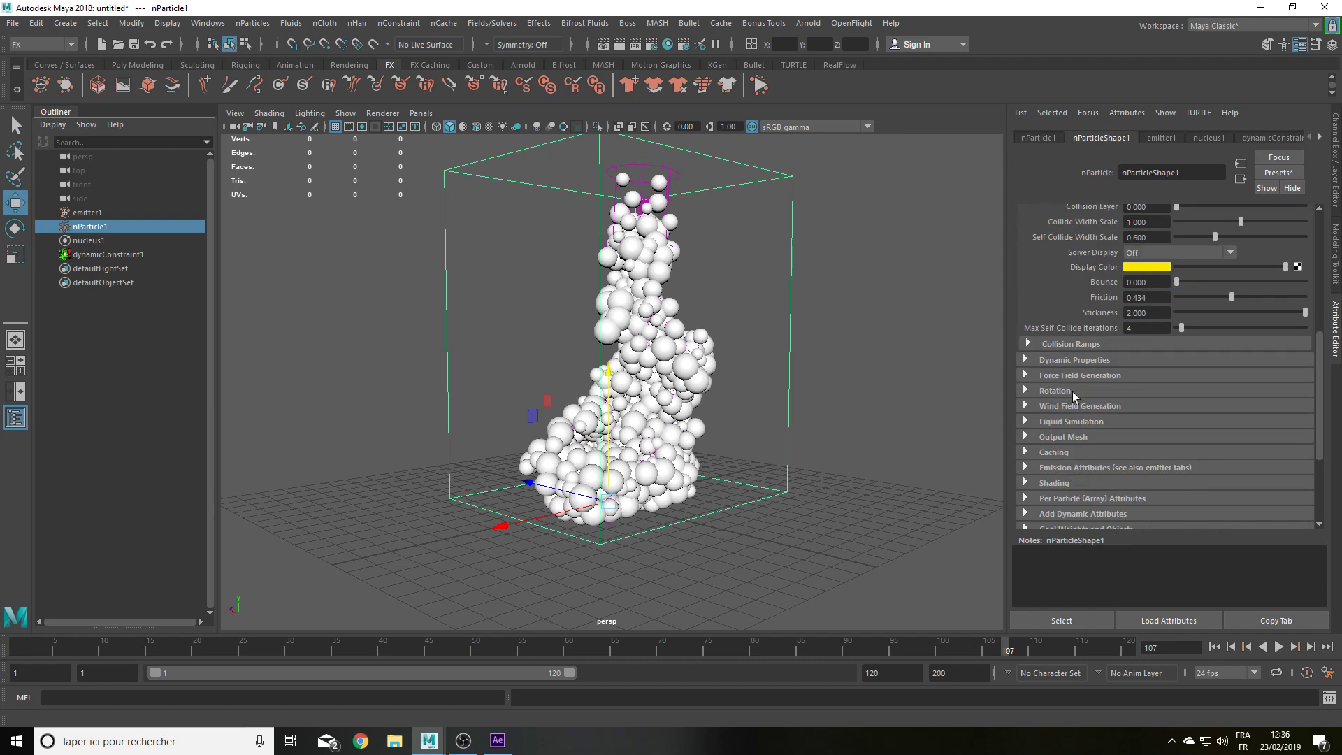
left_click(1049, 483)
scroll(1090, 299, "down", 2)
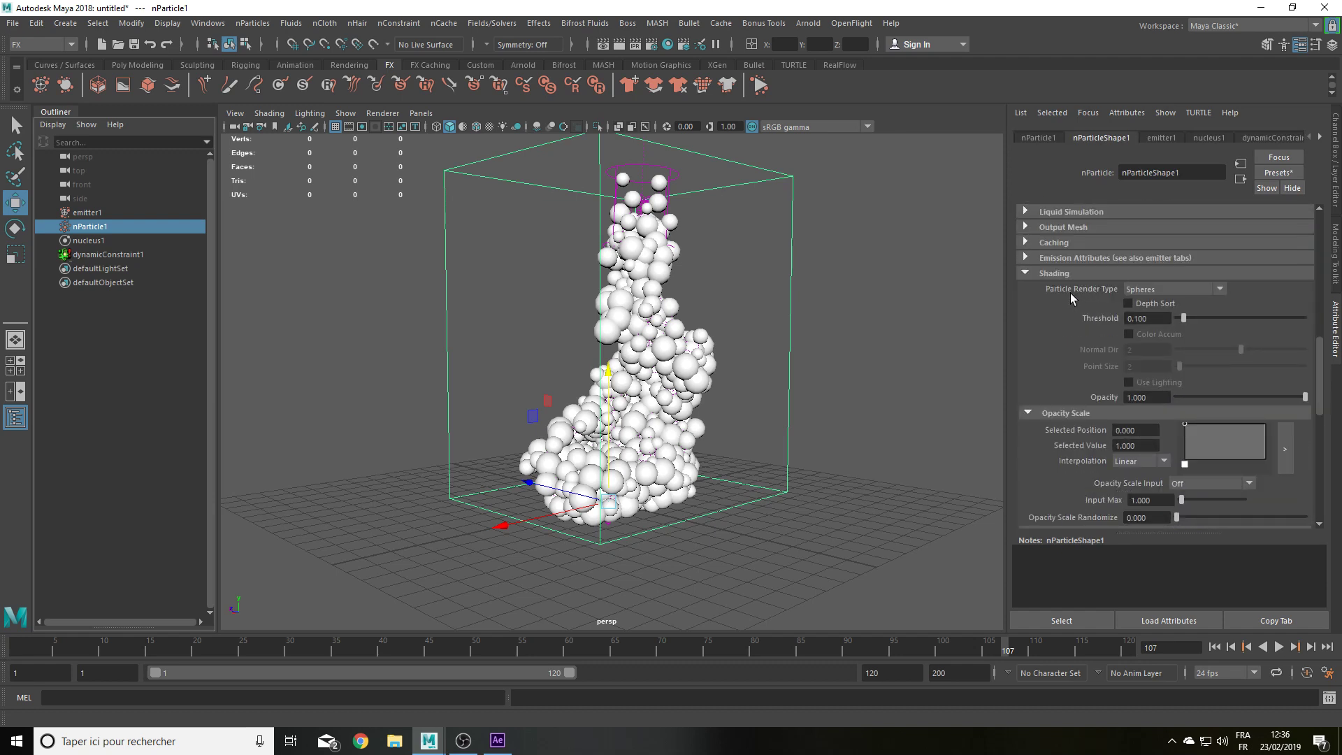
scroll(1059, 292, "down", 2)
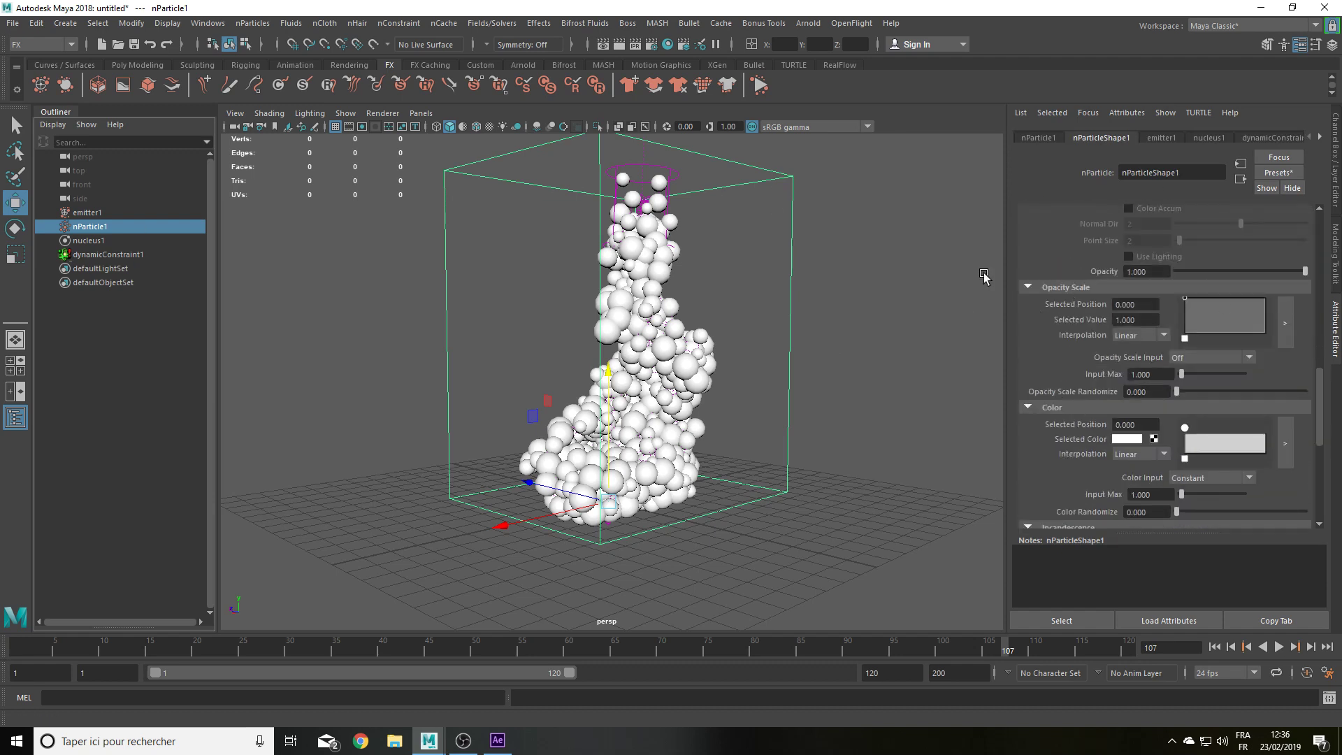
scroll(1053, 435, "down", 1)
scroll(1053, 435, "down", 1)
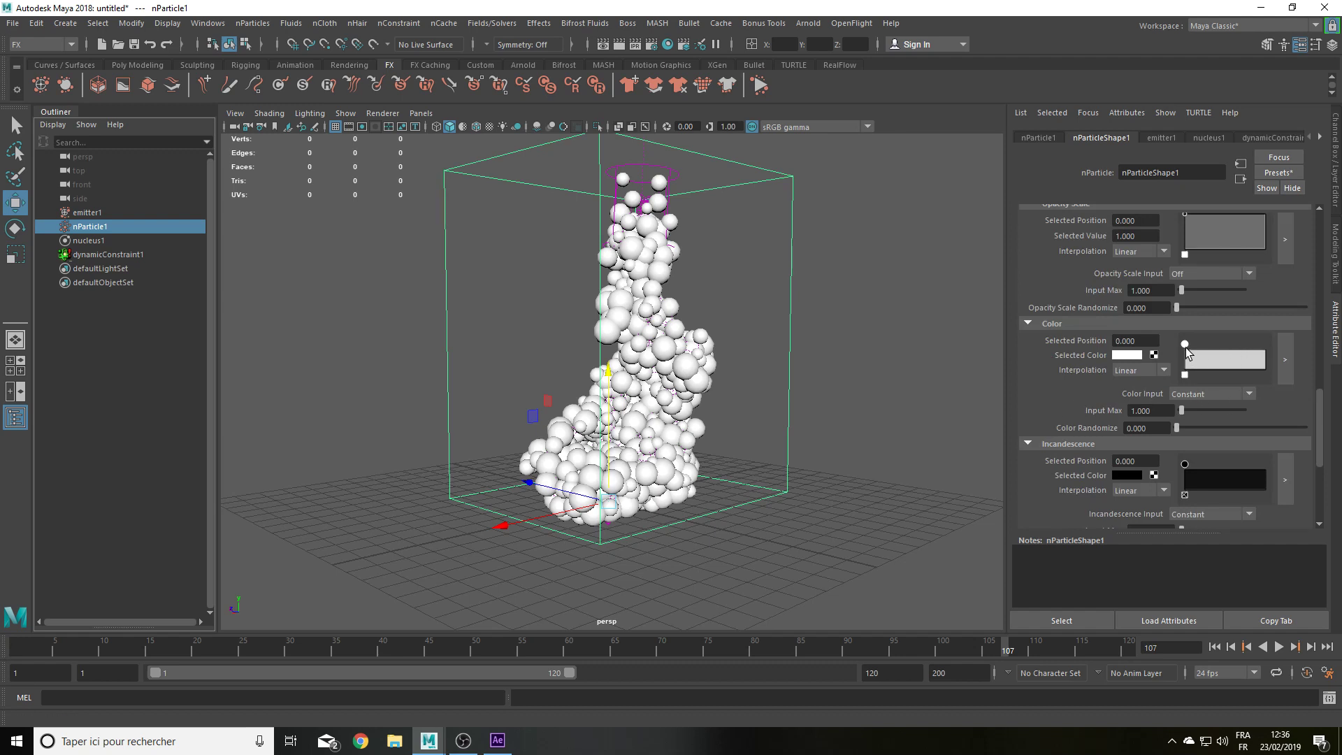
Step: Color the particle ramp dark brown, then adjust it to a saturated tan-orange
left_click(1122, 371)
left_click(1132, 355)
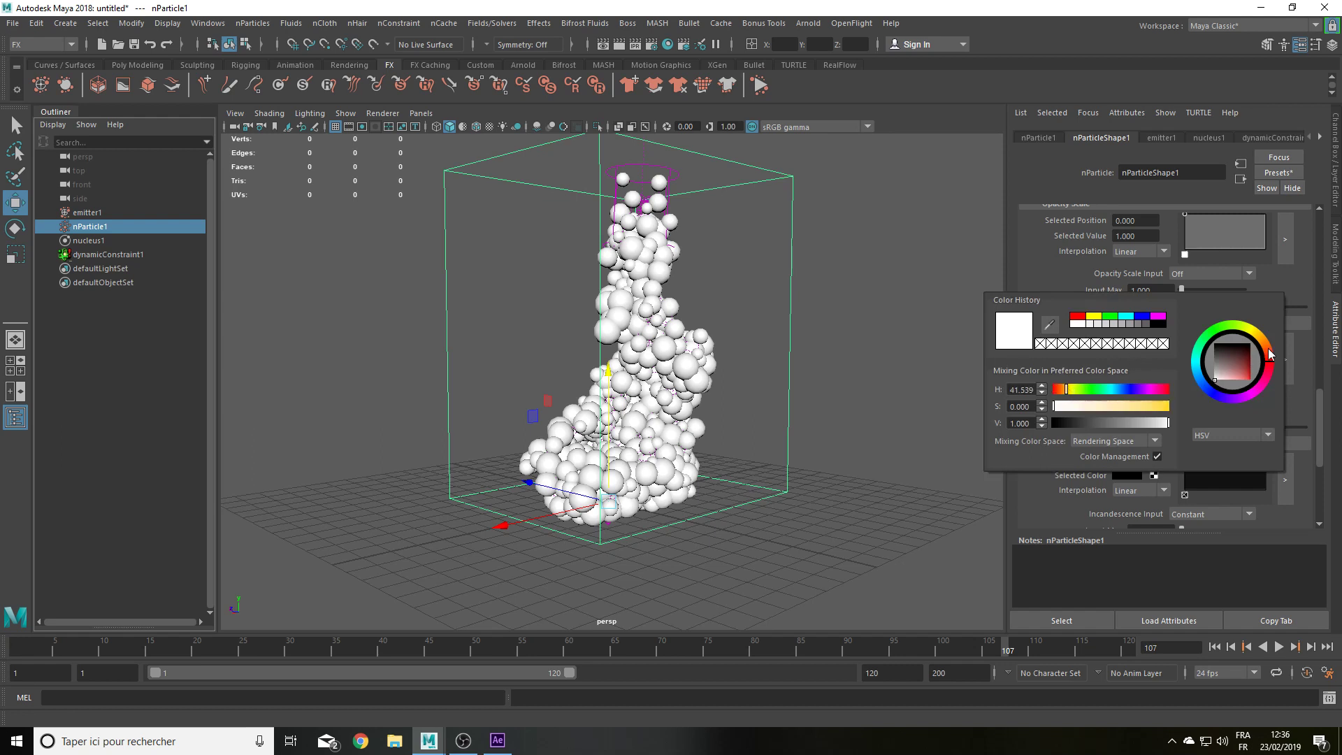
mouse_move(1271, 355)
left_mouse_down()
mouse_move(1267, 344)
mouse_move(1253, 363)
left_mouse_up()
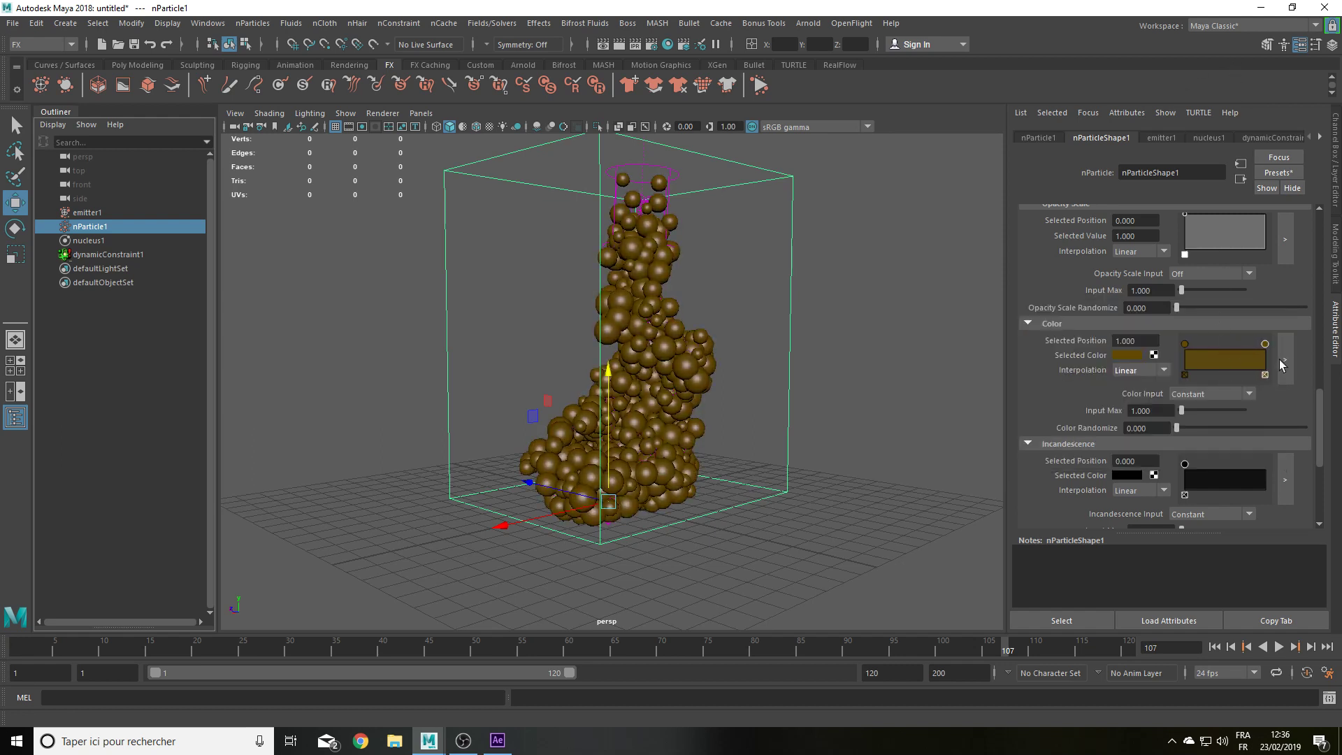
left_click(1130, 356)
mouse_move(1132, 425)
left_mouse_down()
mouse_move(1154, 424)
mouse_move(1134, 408)
left_mouse_up()
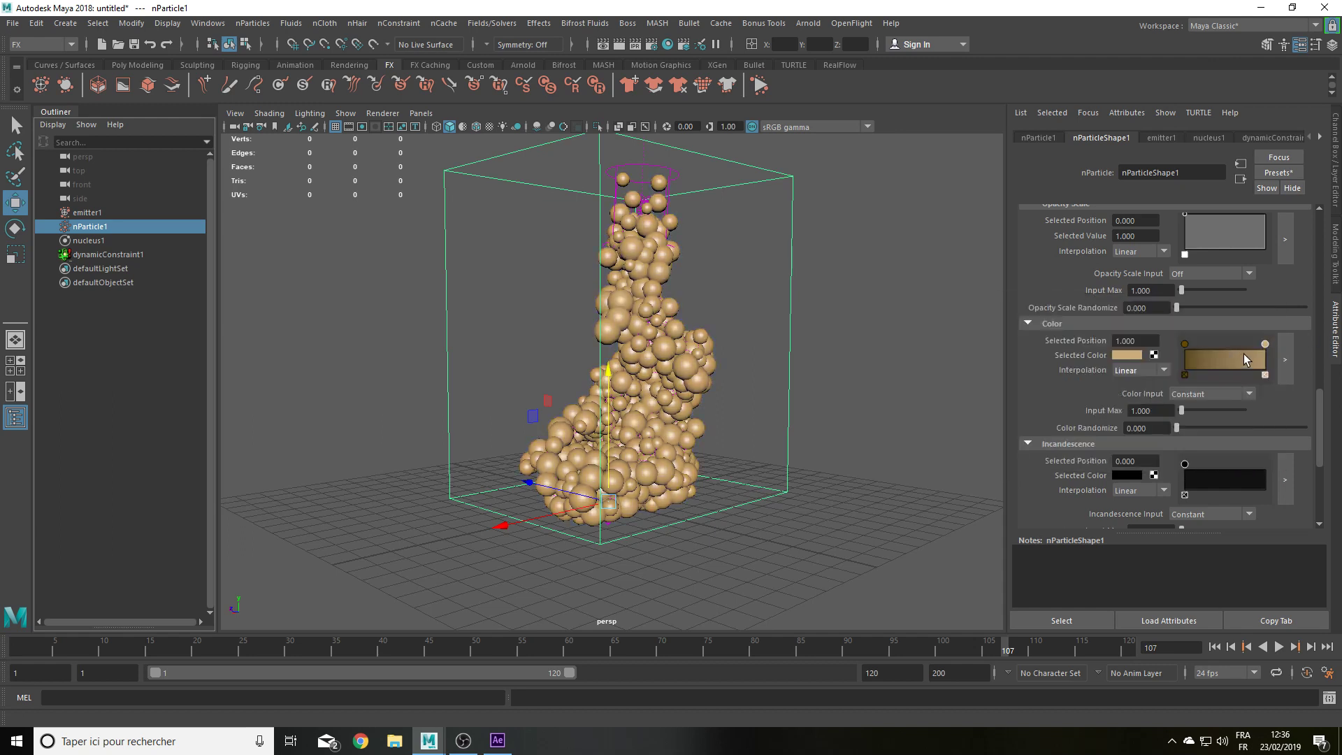
left_click(1122, 355)
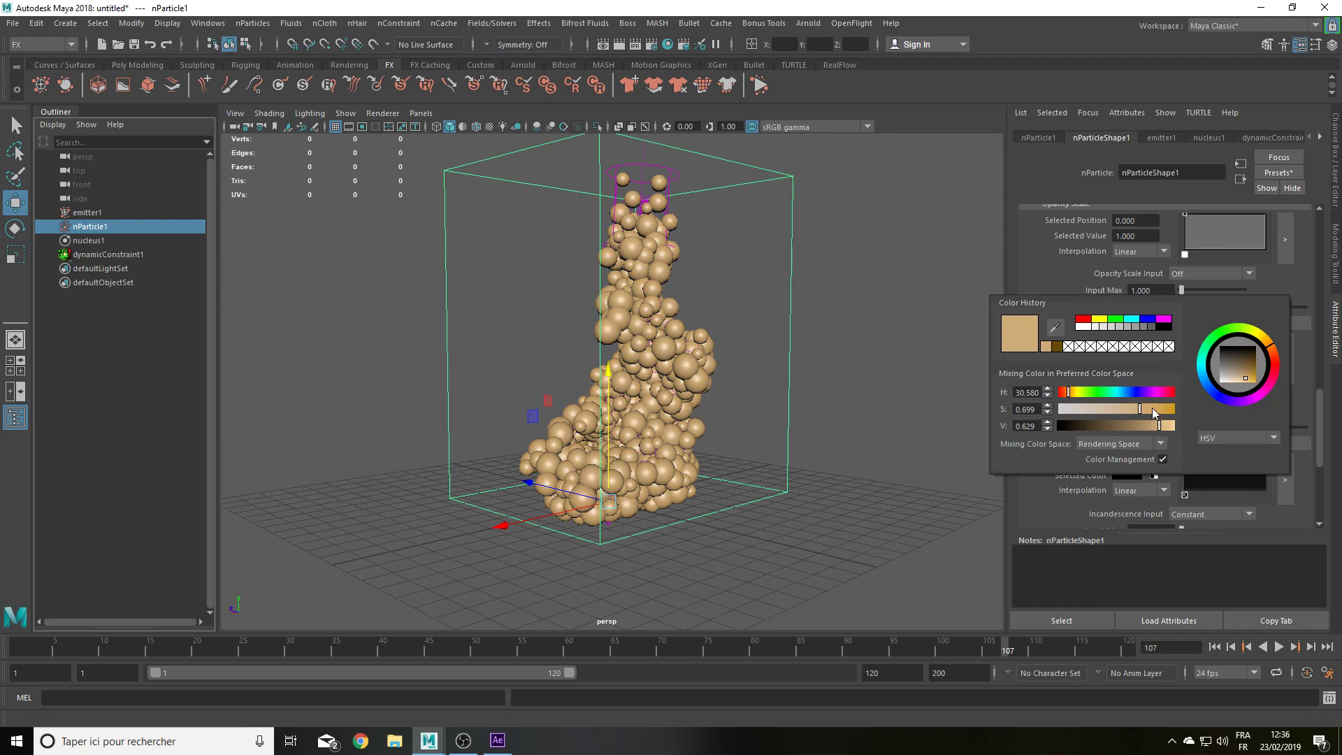
left_click_drag(1152, 409, 1158, 409)
left_click_drag(1269, 349, 1273, 356)
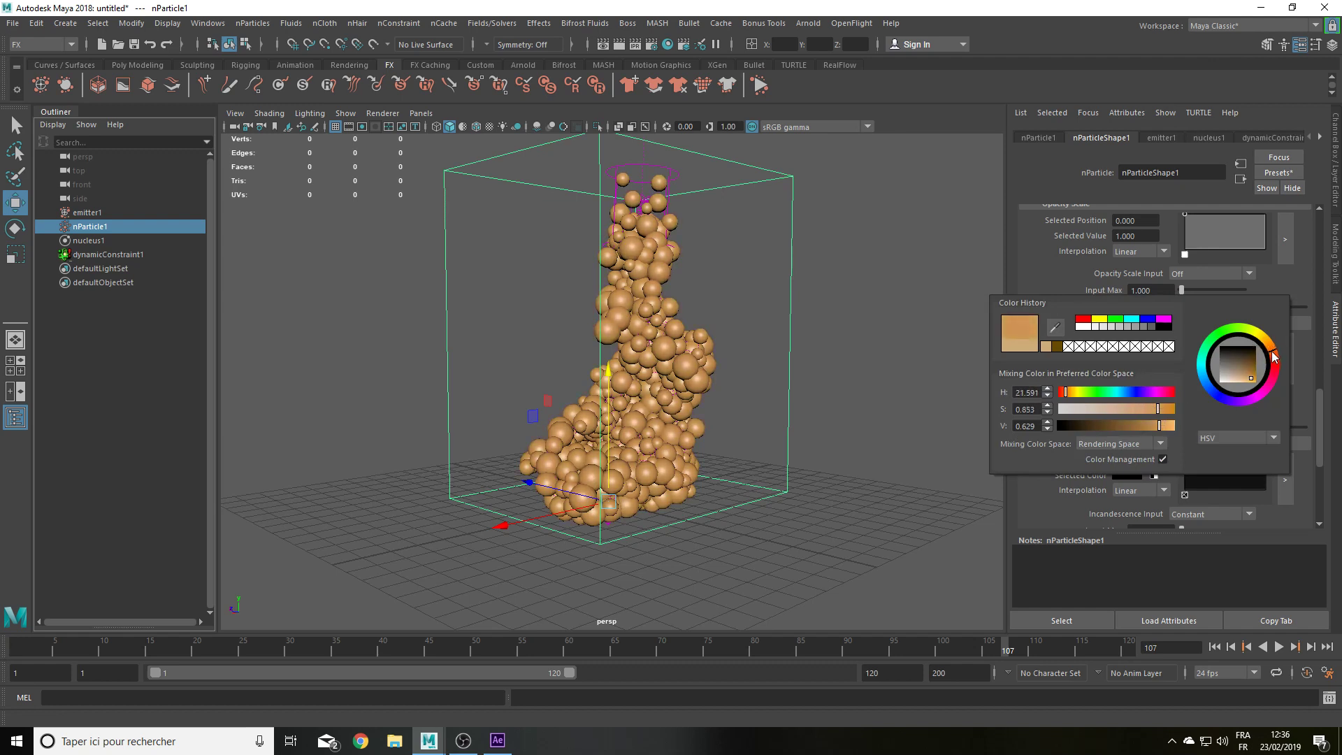
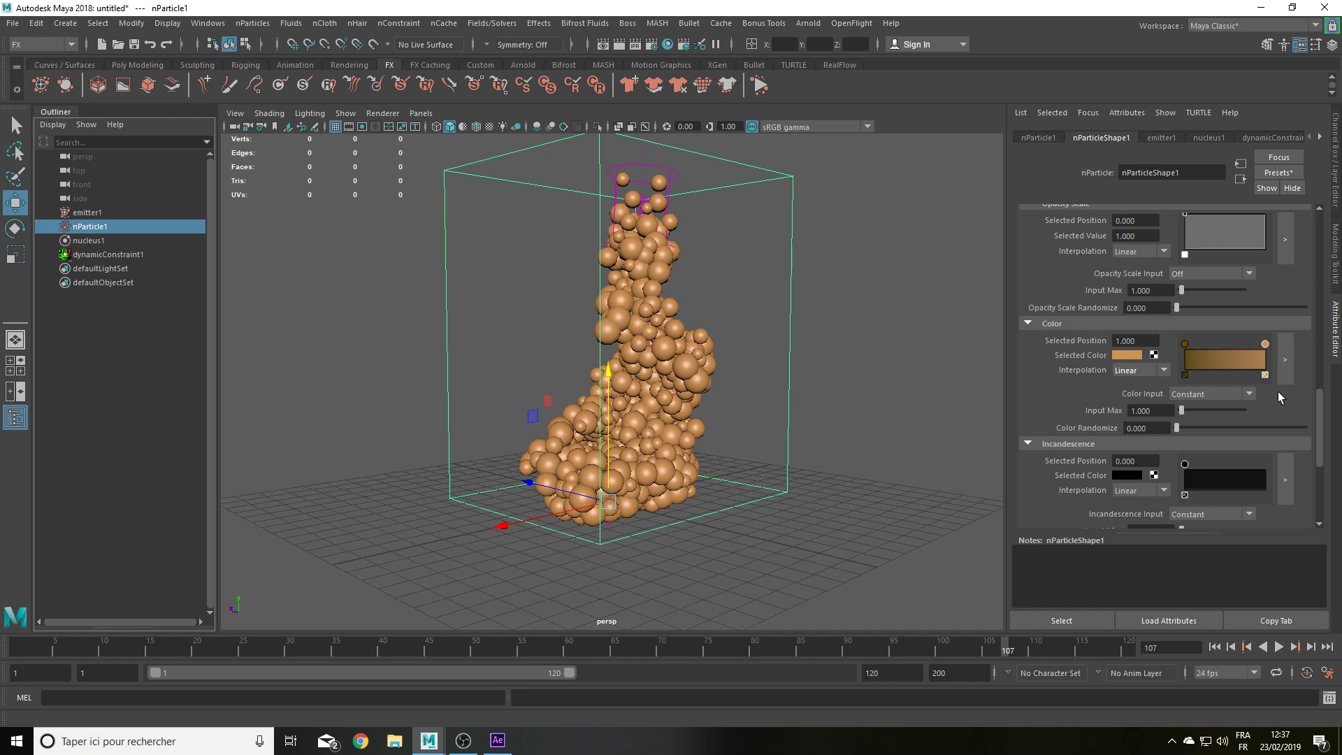
Step: Drive particle colour by Age with Input Max 3.933 and push the dark ramp point to the end
left_click(1228, 395)
left_click(1214, 419)
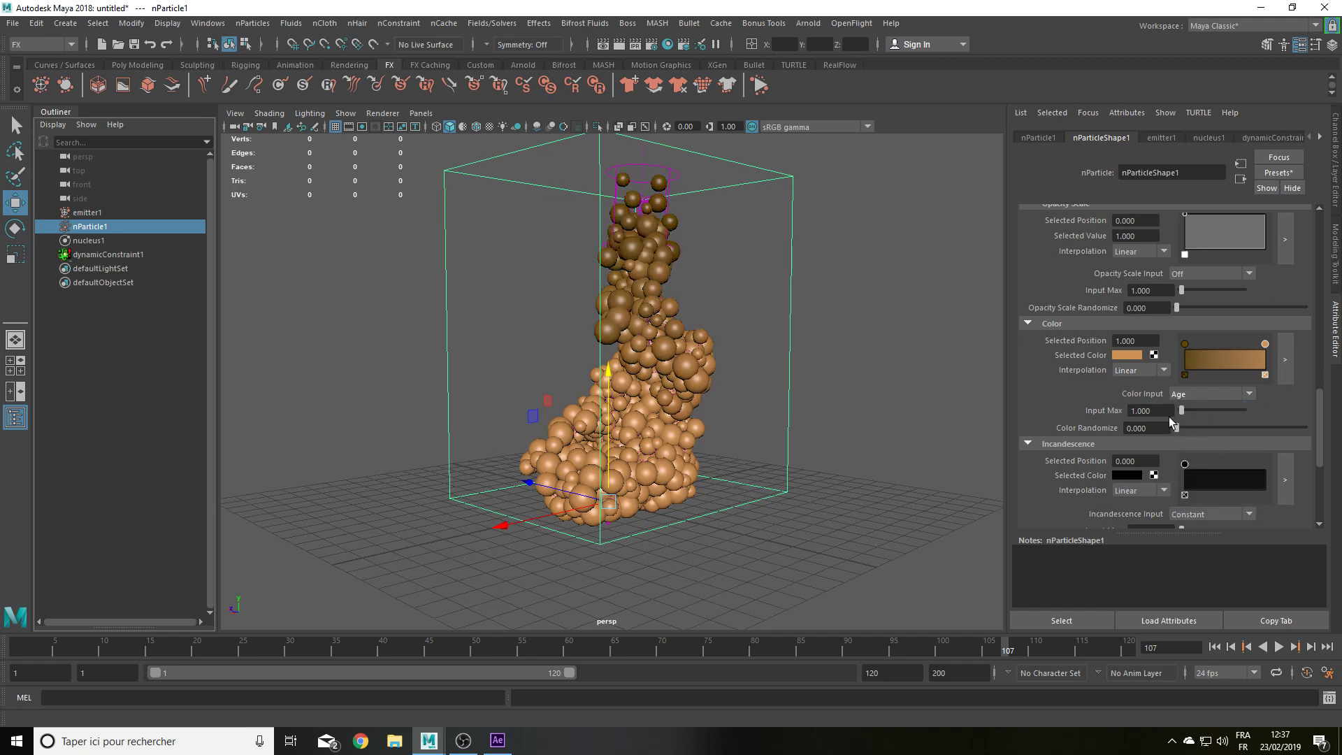
left_click_drag(1188, 411, 1187, 412)
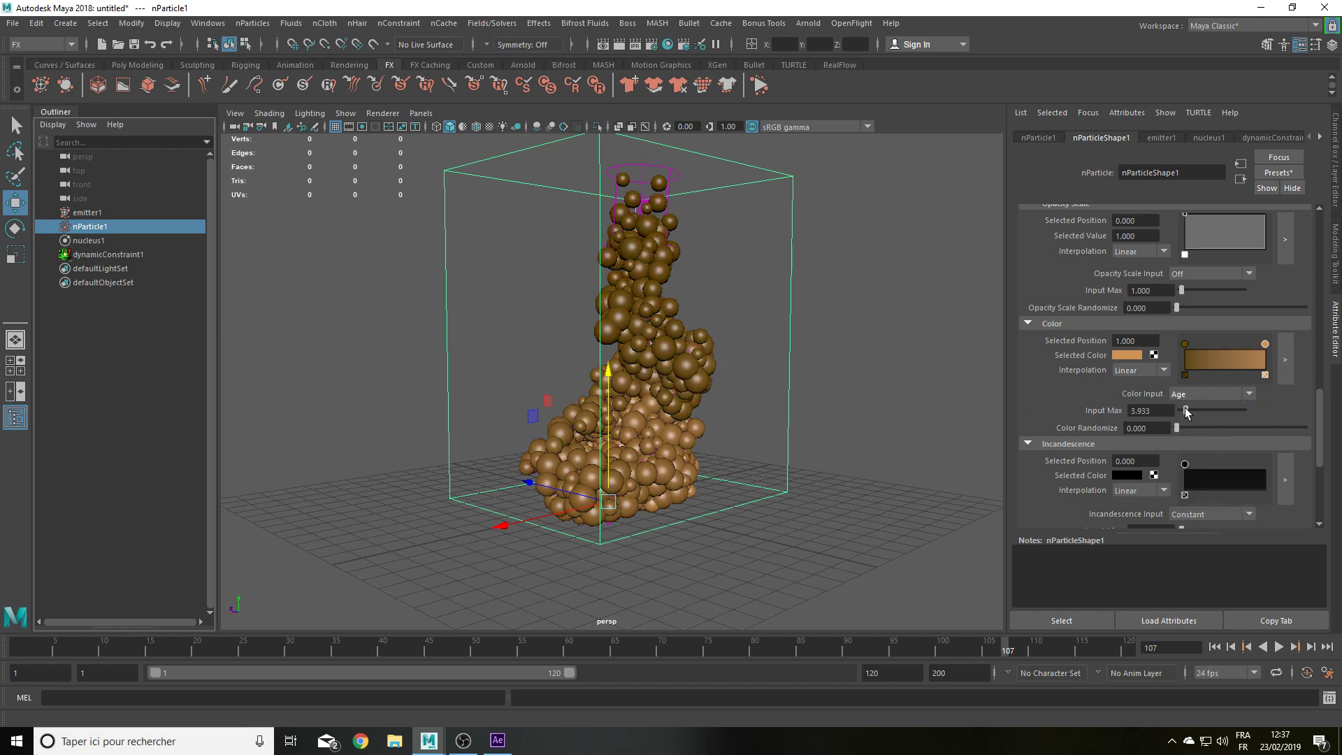
mouse_move(1188, 342)
left_mouse_down()
mouse_move(1233, 348)
mouse_move(1059, 346)
left_mouse_up()
left_click_drag(1233, 348, 1266, 344)
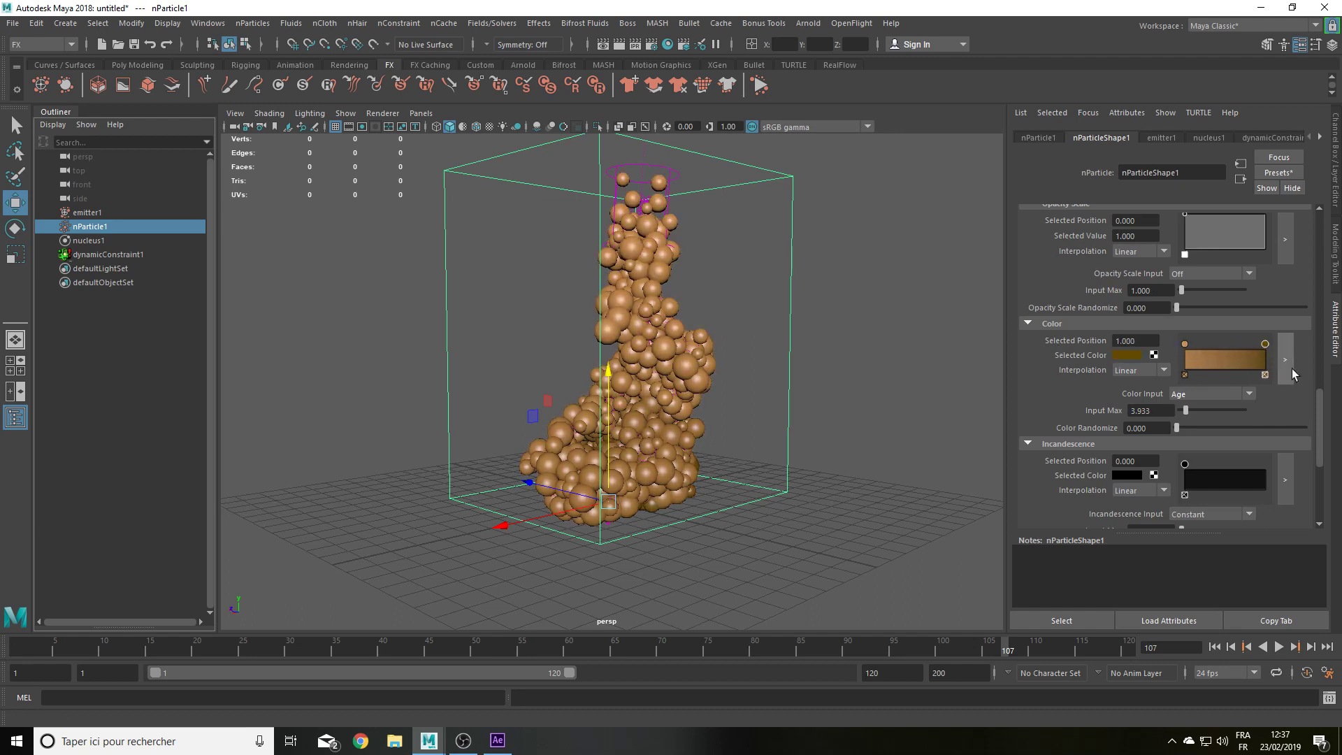
Step: Replay the simulation from frame 1 to preview the age-based orange-to-brown colours
left_click(1216, 647)
left_click(1281, 647)
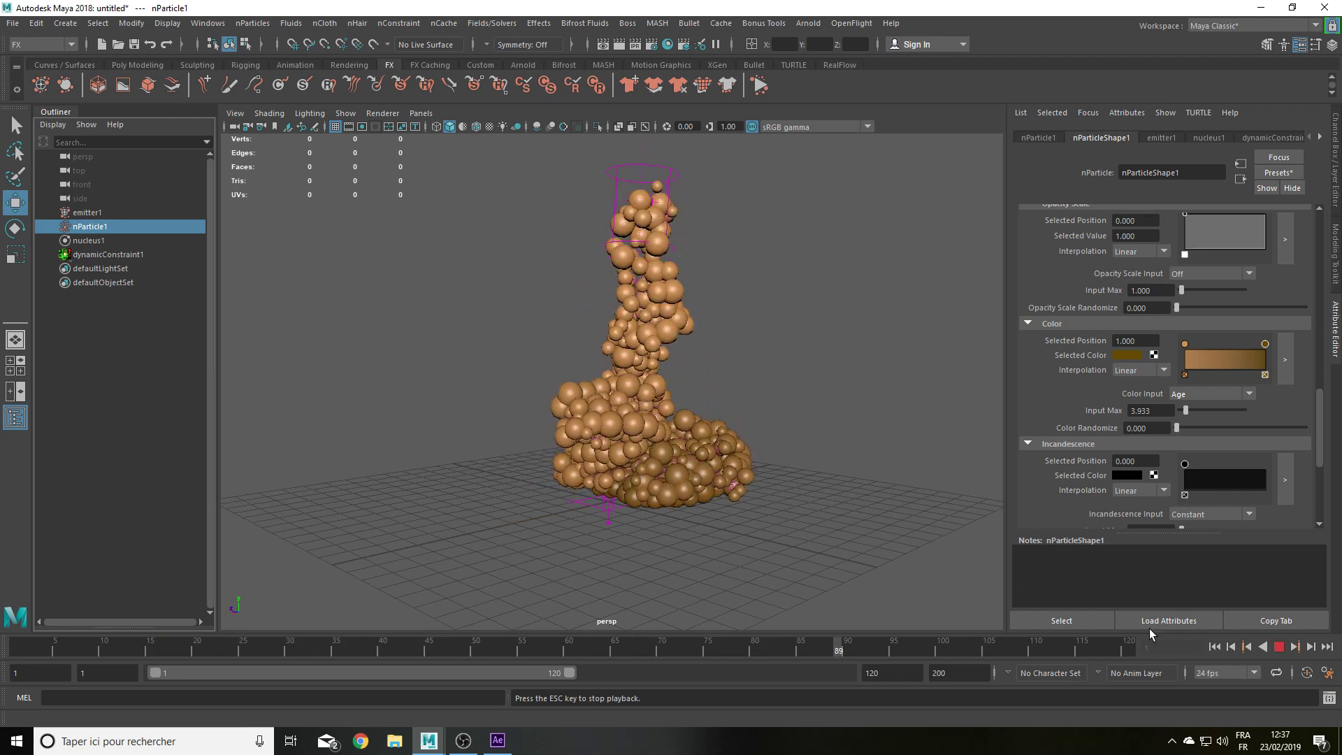
left_click(1267, 647)
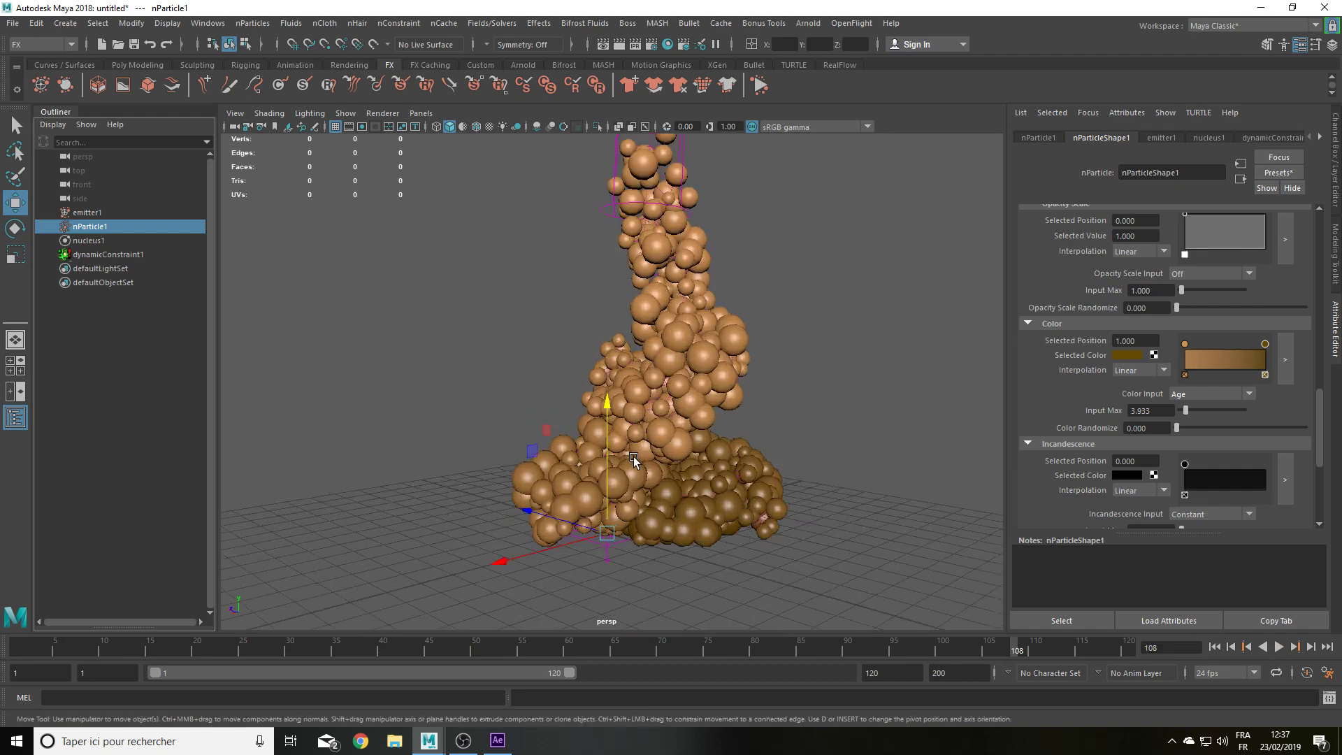
left_click(1230, 397)
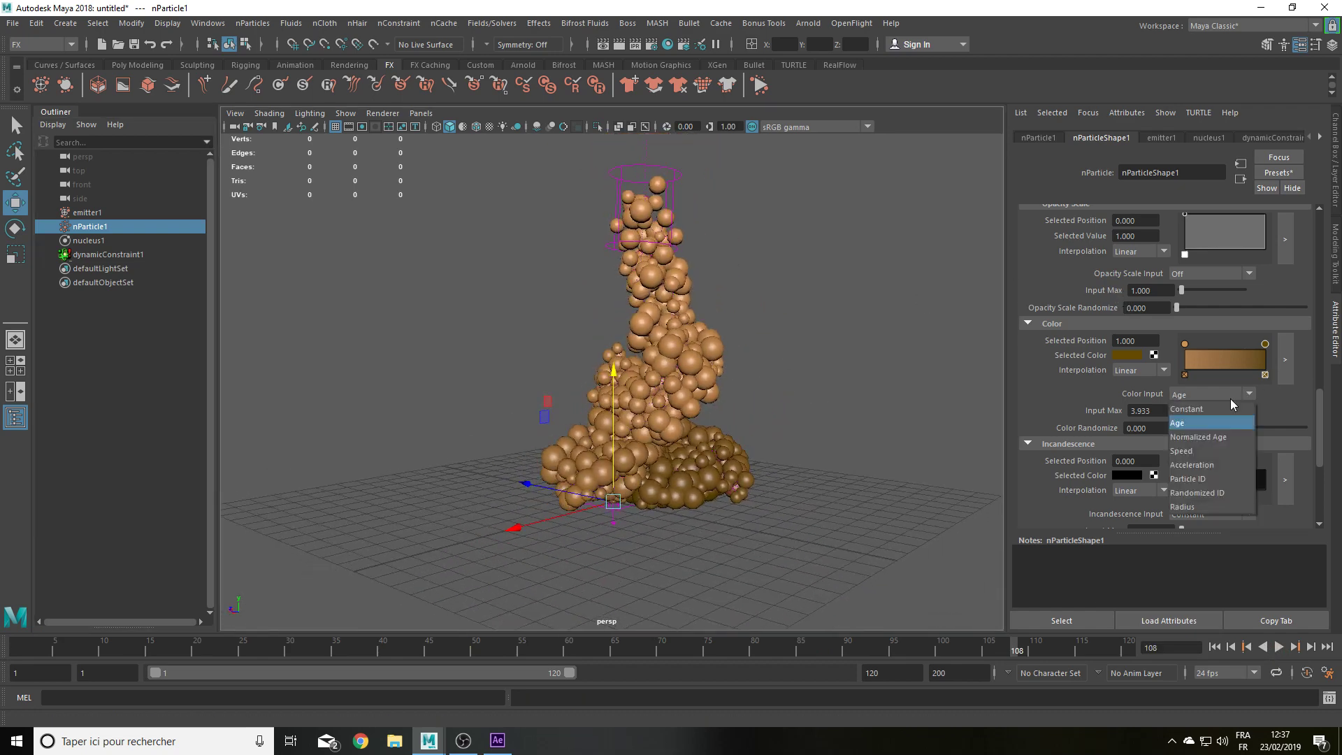
Step: Switch Color Input to Randomized ID and make one ramp colour a desaturated olive green
left_click(1218, 497)
mouse_move(1265, 344)
left_mouse_down()
mouse_move(1219, 356)
mouse_move(1273, 358)
mouse_move(1249, 370)
left_mouse_up()
left_click(1124, 355)
left_click(1227, 336)
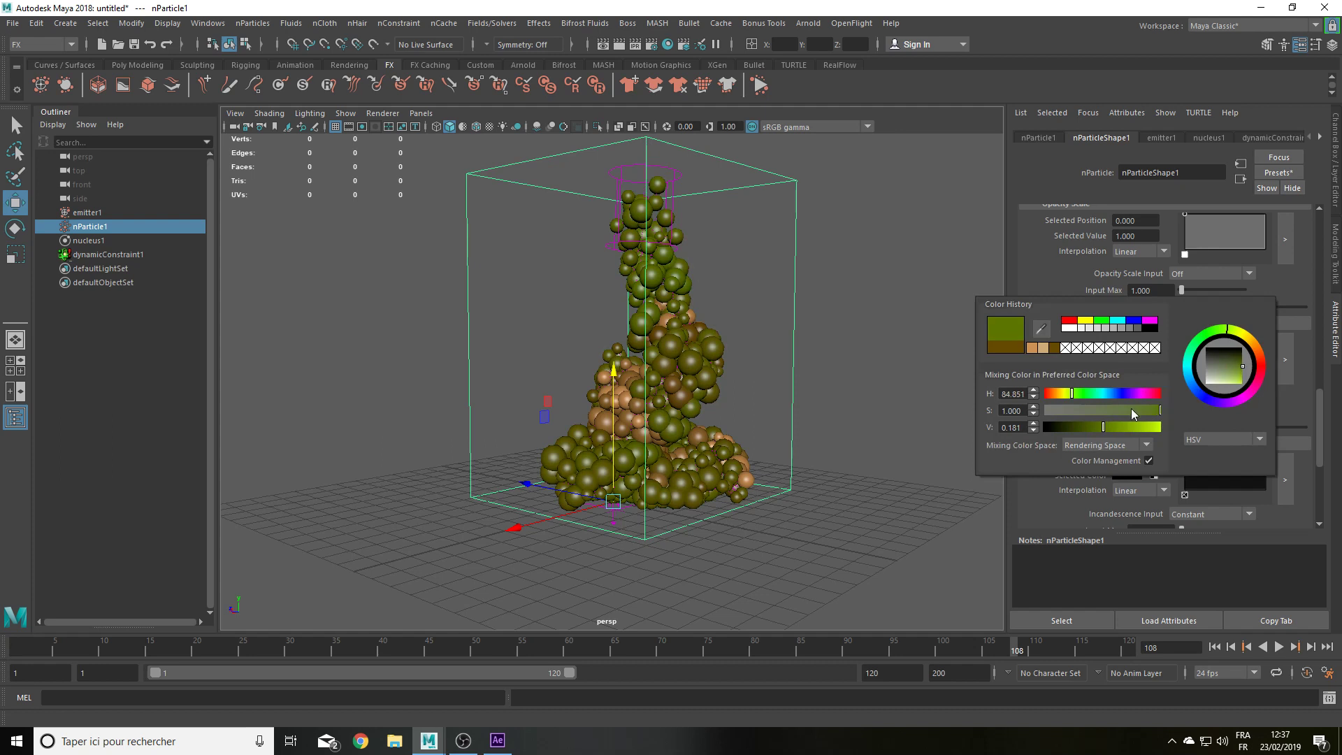
left_click_drag(1132, 413, 1142, 412)
left_click_drag(1230, 330, 1252, 342)
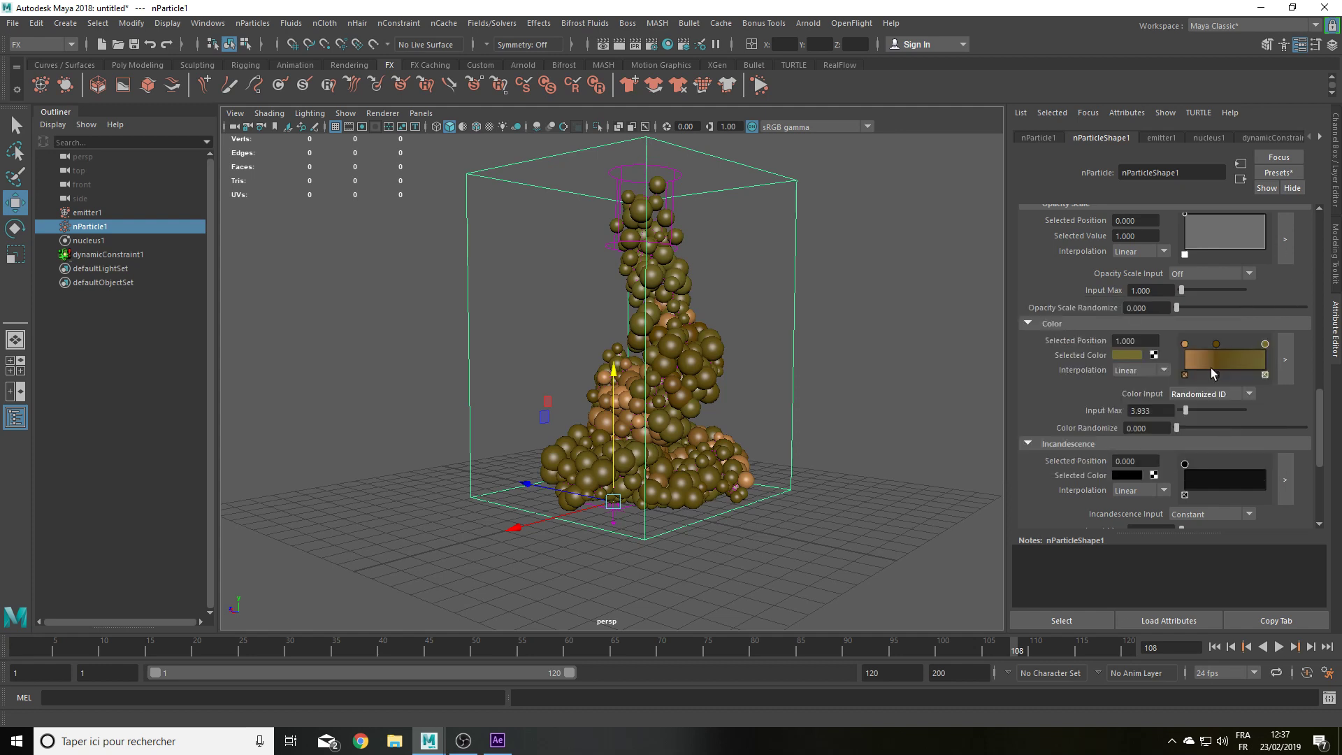
Step: Set Color Randomize to 0.445 and darken another ramp point almost to black
left_click_drag(1177, 431, 1234, 431)
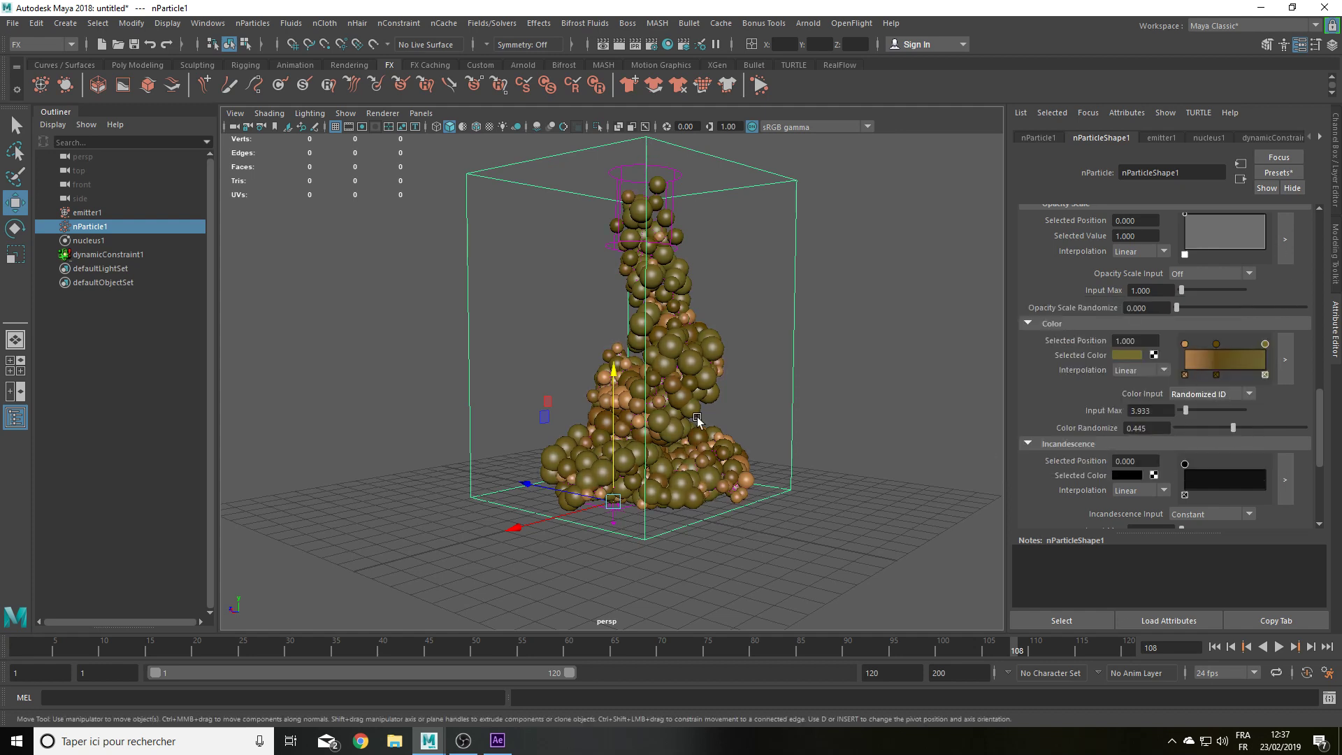
scroll(806, 389, "up", 3)
scroll(722, 405, "up", 3)
scroll(757, 430, "up", 3)
left_click_drag(1217, 344, 1201, 346)
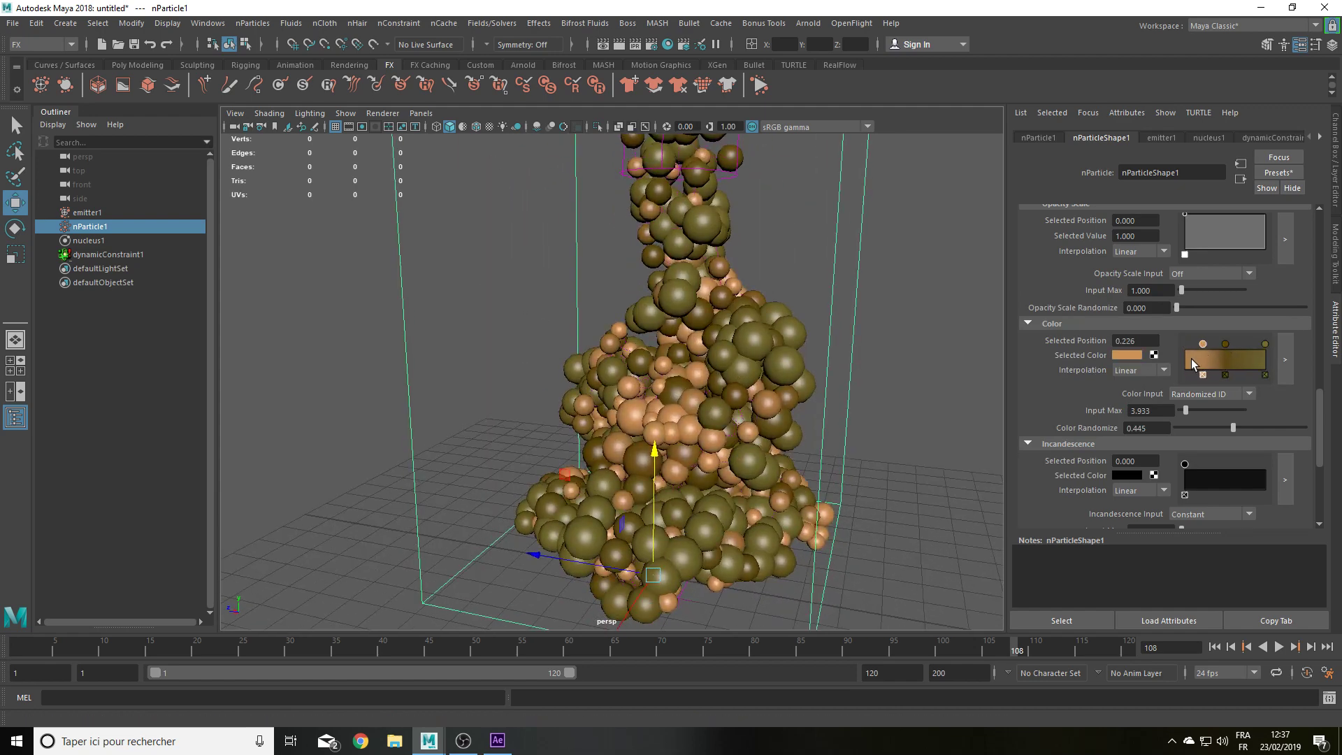
left_click(1131, 357)
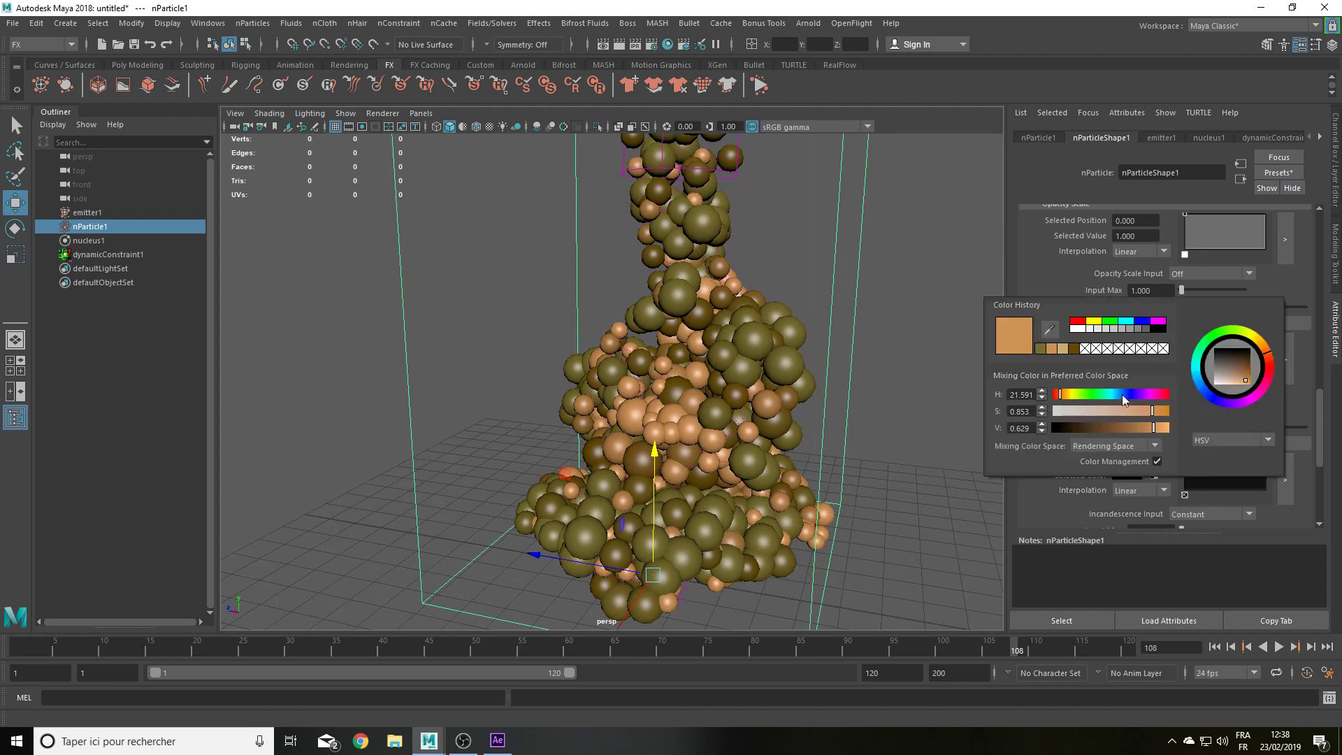
left_click_drag(1081, 429, 1068, 429)
Step: Reposition the olive and light orange points on the colour ramp
scroll(901, 297, "down", 5)
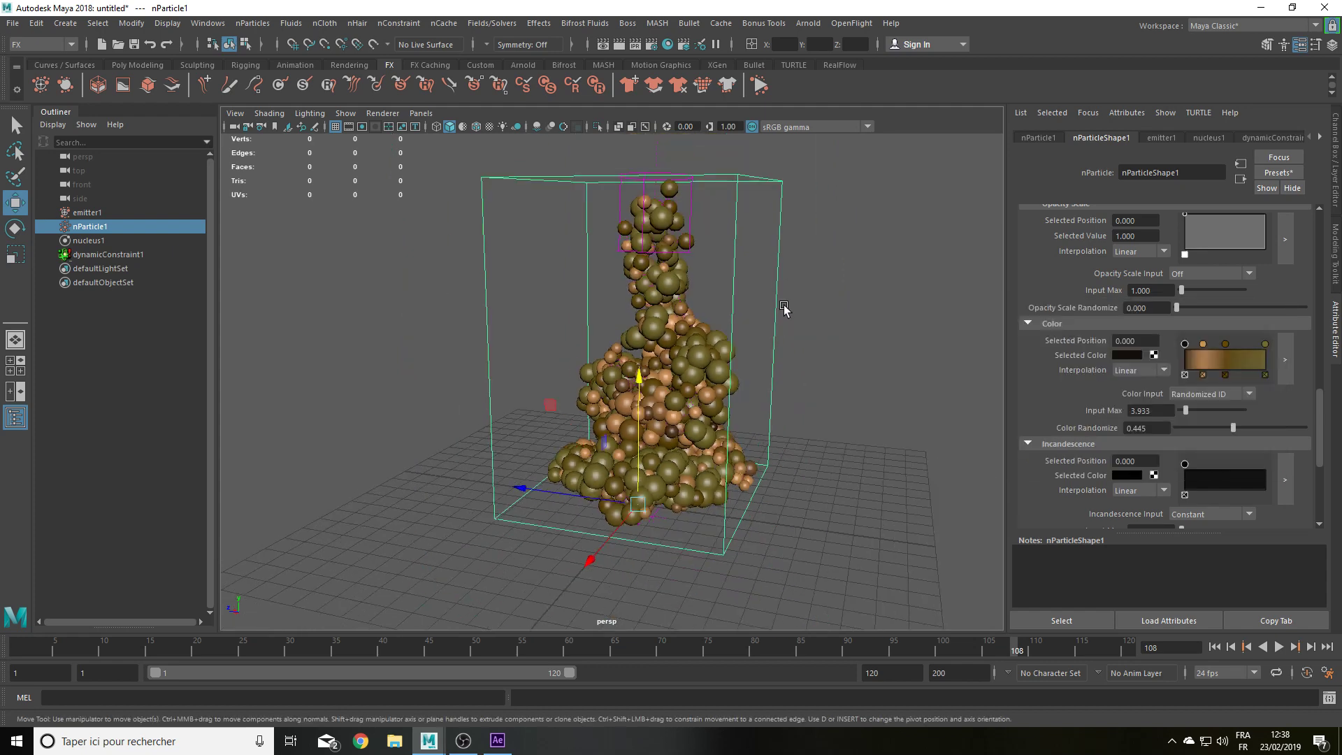
mouse_move(1227, 343)
left_mouse_down()
mouse_move(1238, 344)
mouse_move(1210, 344)
left_mouse_up()
mouse_move(818, 377)
left_mouse_down("alt")
mouse_move(877, 324)
mouse_move(917, 324)
mouse_move(842, 372)
left_mouse_up("alt")
Step: Replay the olive-and-orange particle pour from frame 1, then select emitter1 and stop
left_click(878, 323)
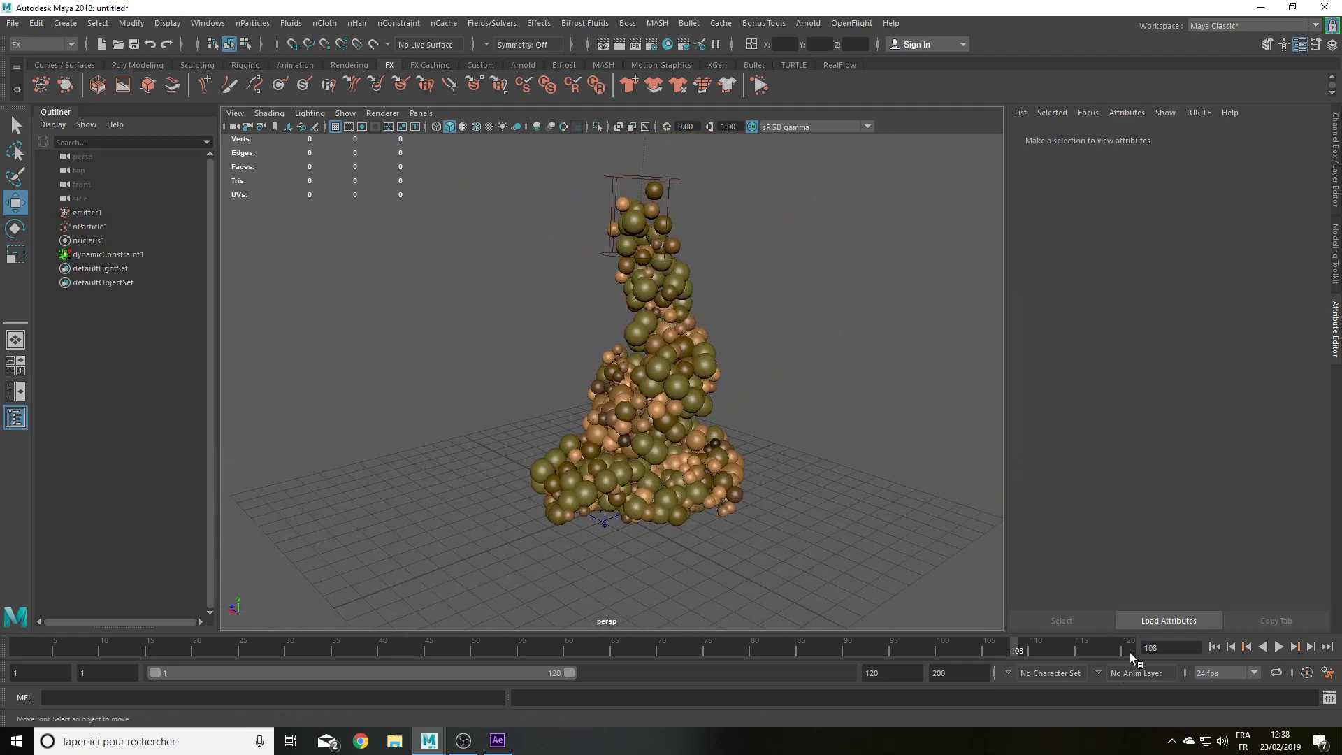
left_click(1214, 647)
left_click(1279, 647)
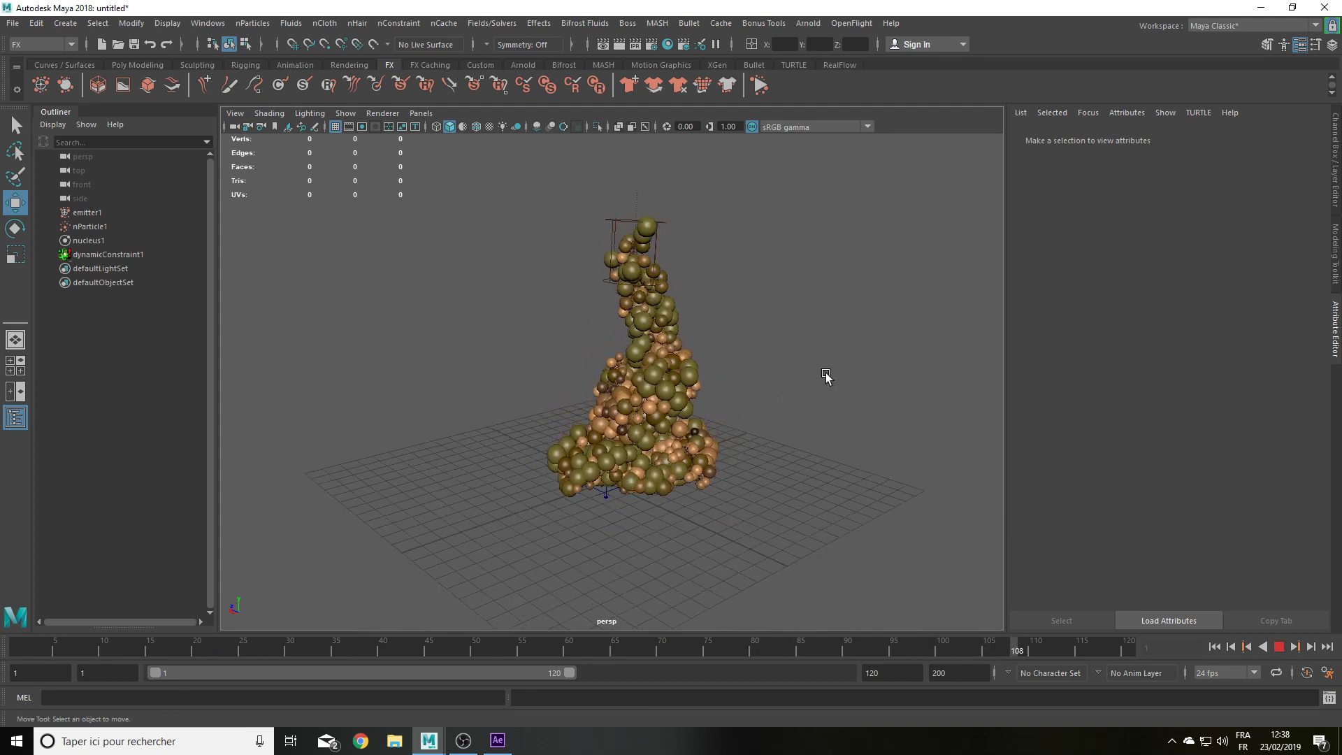
left_click_drag(826, 376, 878, 395, "alt")
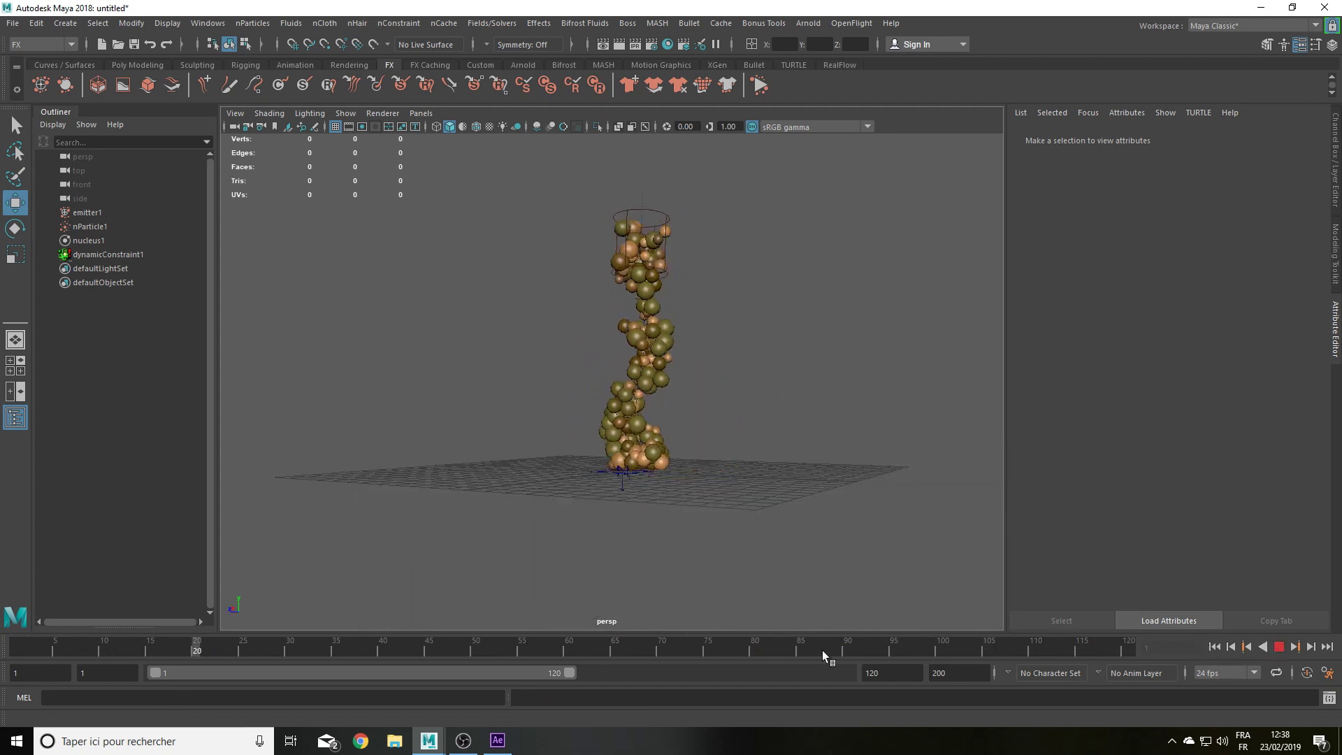
left_click_drag(704, 308, 826, 343, "alt")
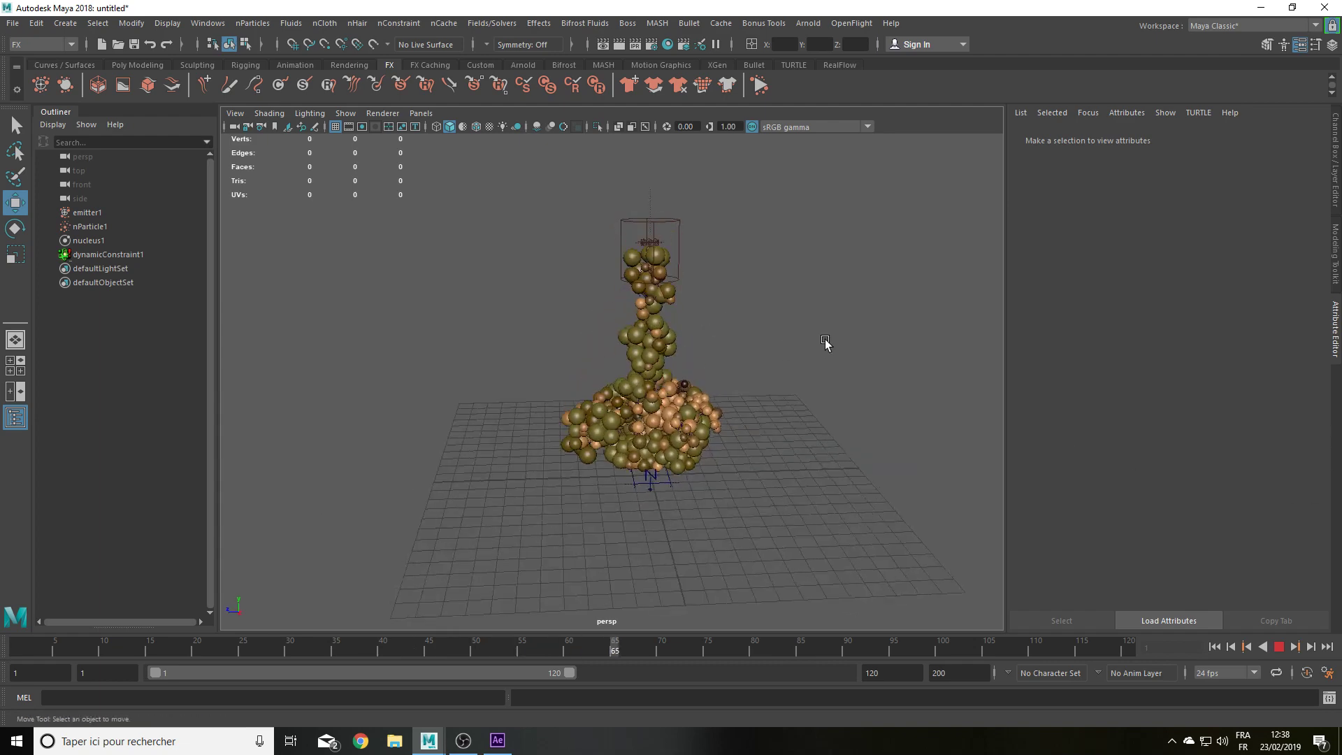
left_click(624, 224)
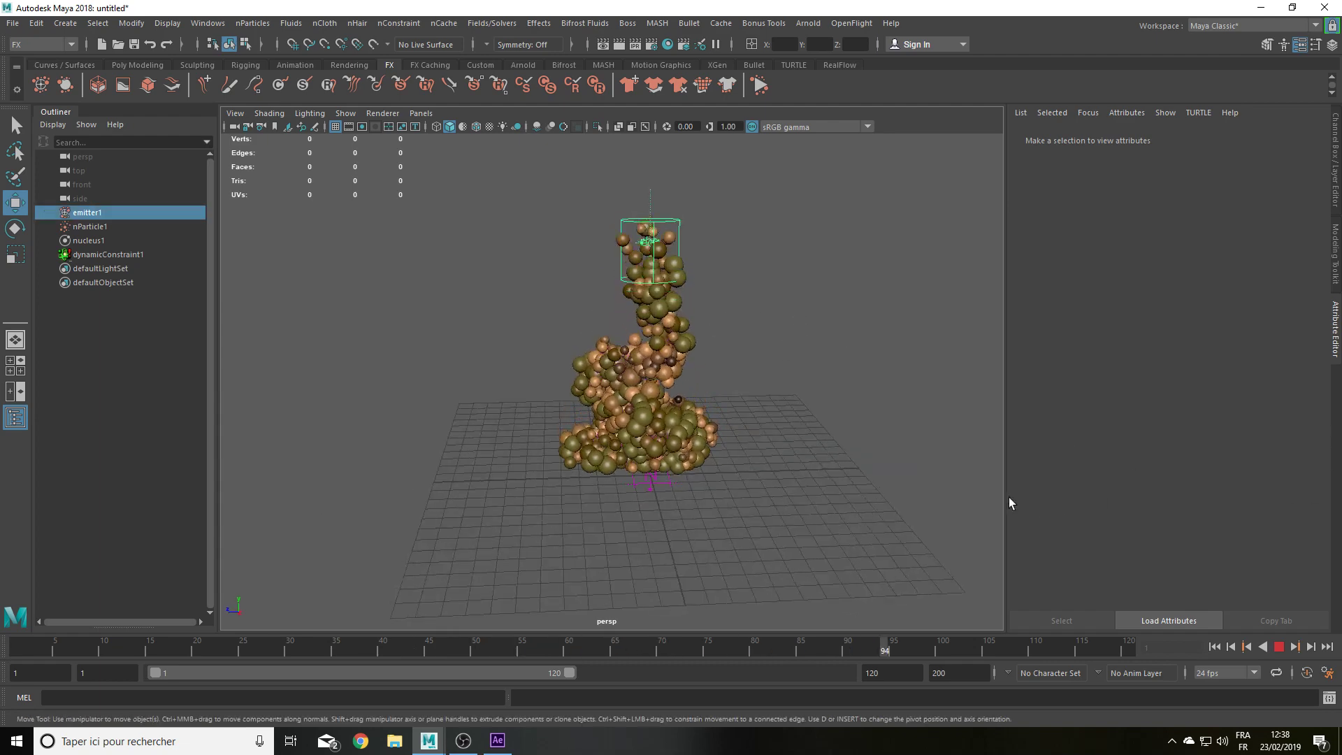
key("Escape")
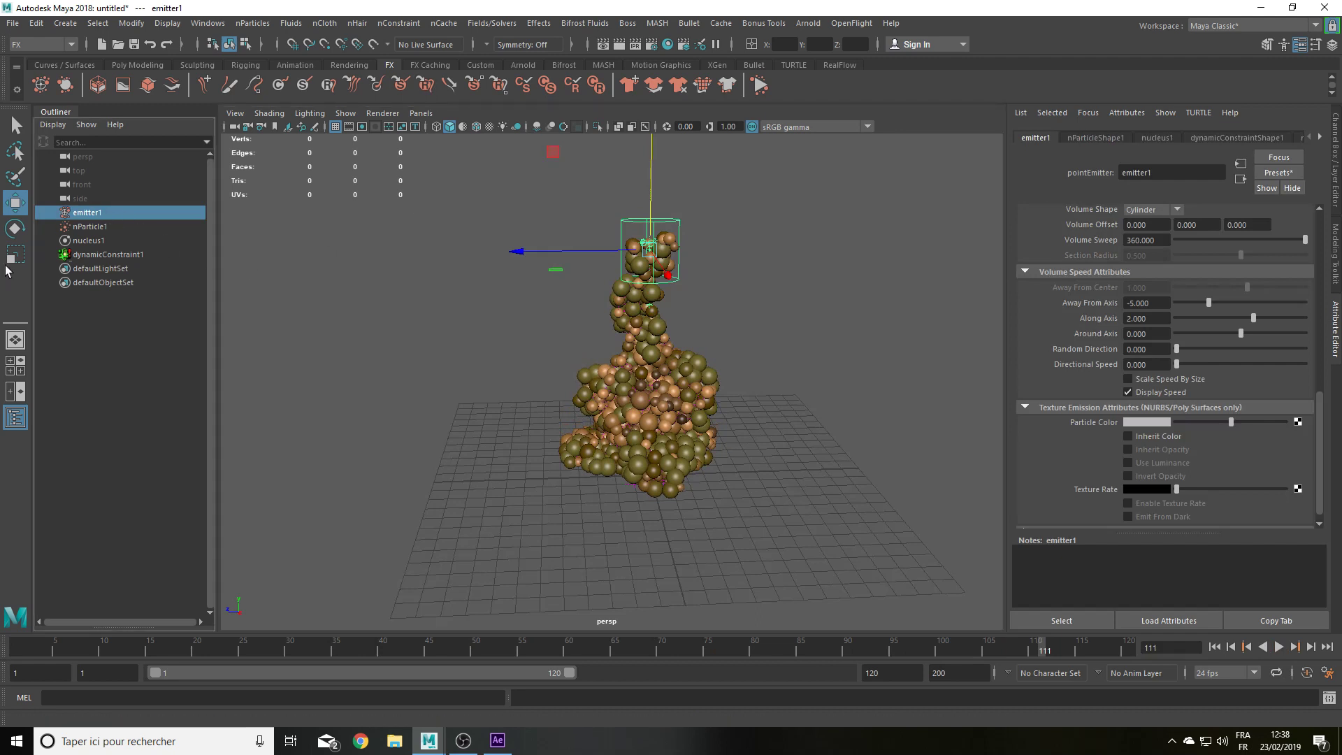
Step: Scrub from frame 1 to around frame 51 to watch emission begin
scroll(1110, 312, "up", 4)
scroll(1113, 321, "up", 6)
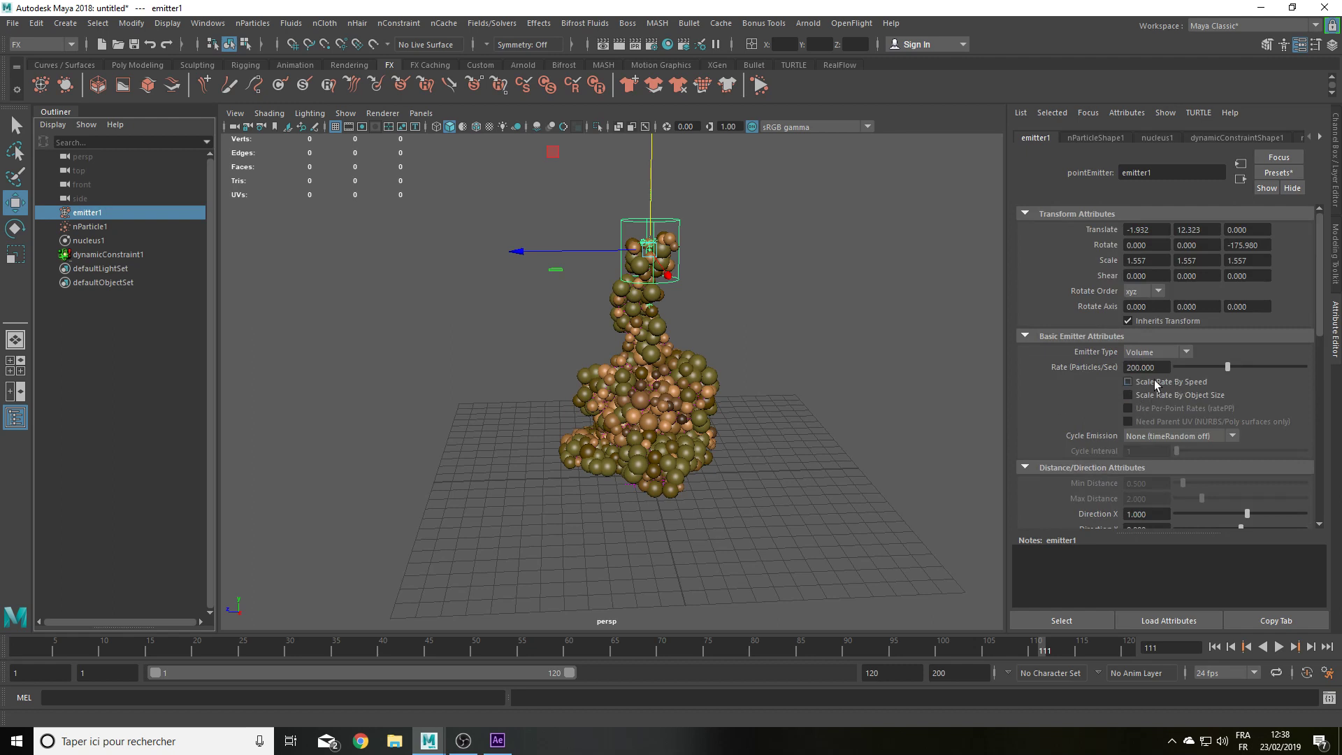
left_click(1215, 648)
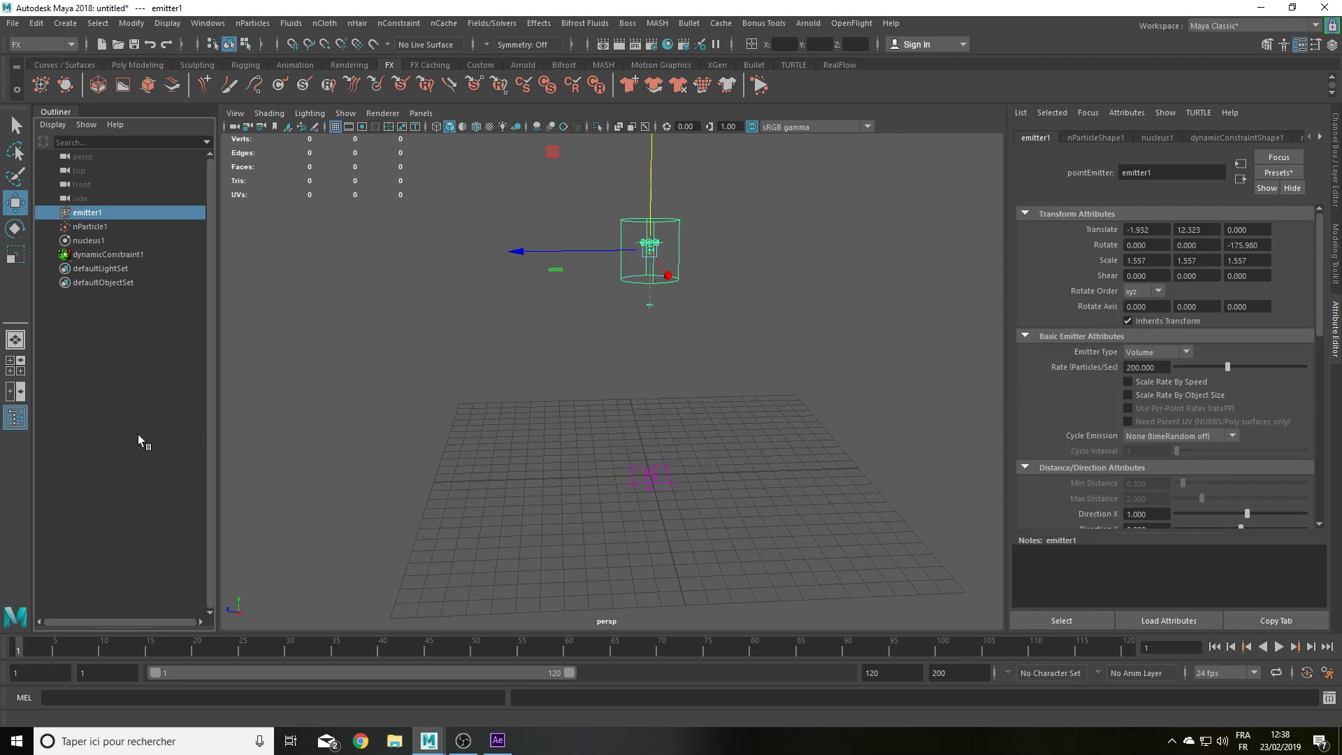
left_click_drag(203, 650, 697, 652)
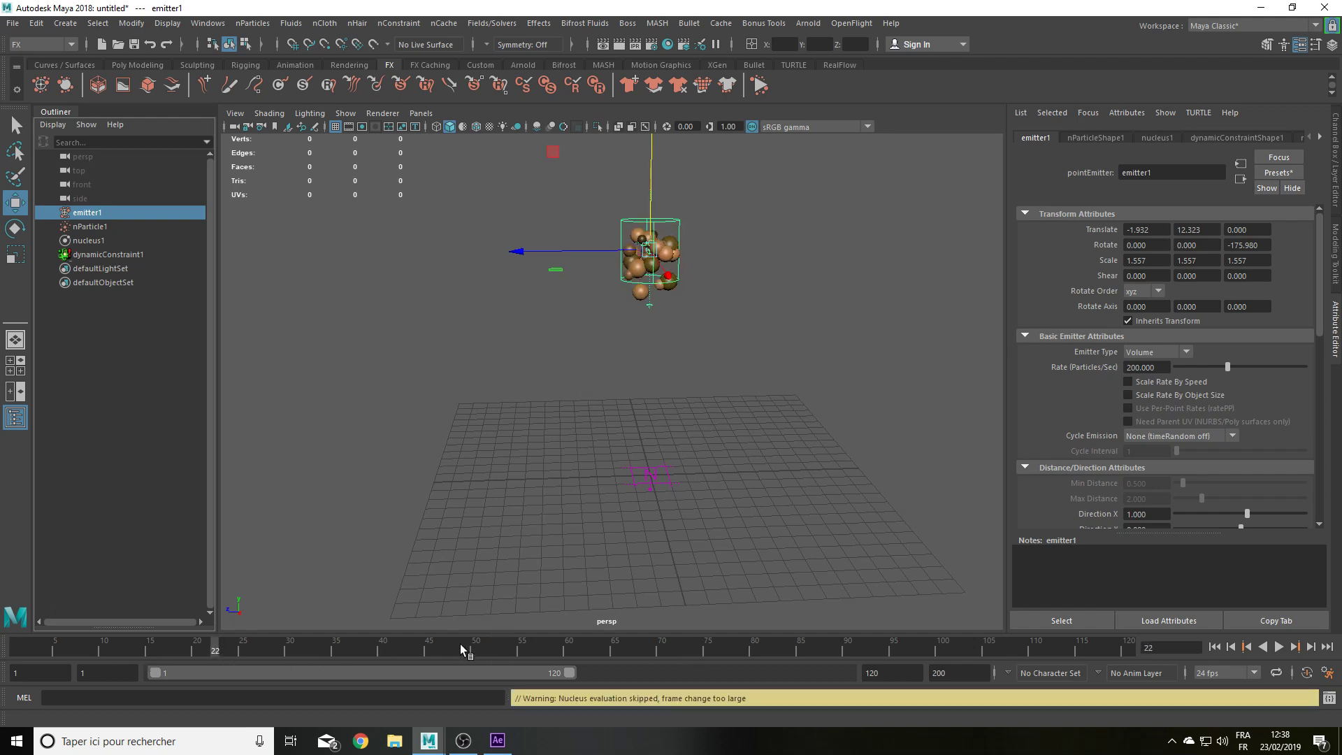
left_click_drag(462, 650, 484, 650)
mouse_move(718, 419)
left_mouse_down("alt")
mouse_move(704, 275)
mouse_move(683, 338)
left_mouse_up("alt")
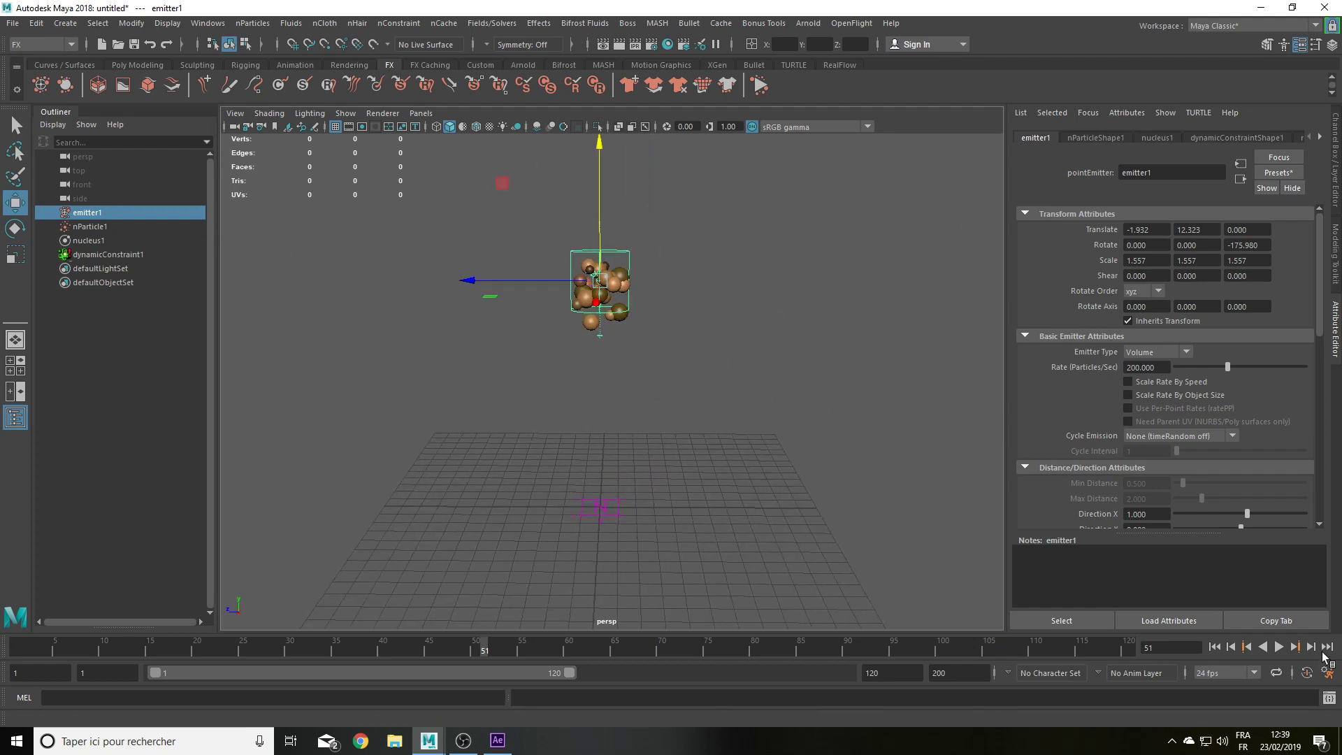
Step: Disable nParticleShape1, confirm playback emits nothing, then reselect emitter1
left_click(1214, 647)
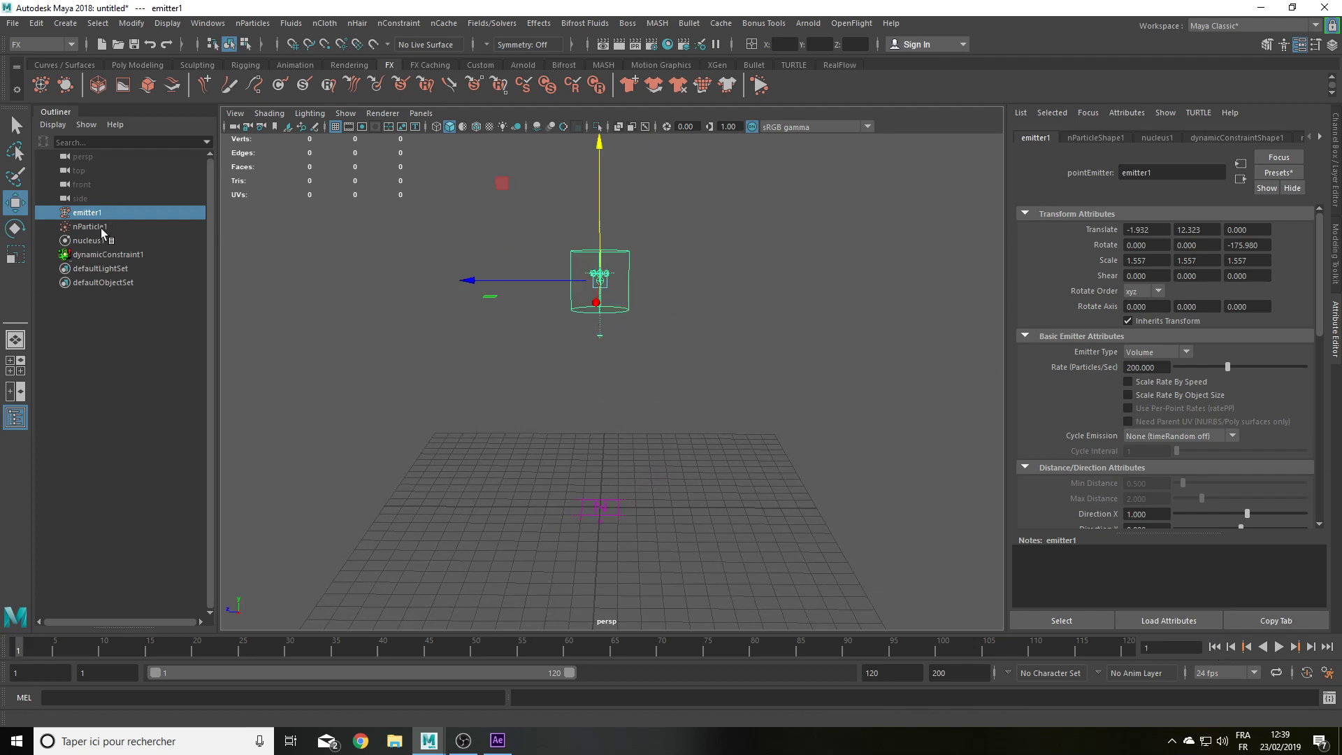
left_click(100, 228)
scroll(1147, 338, "up", 10)
scroll(1148, 338, "up", 5)
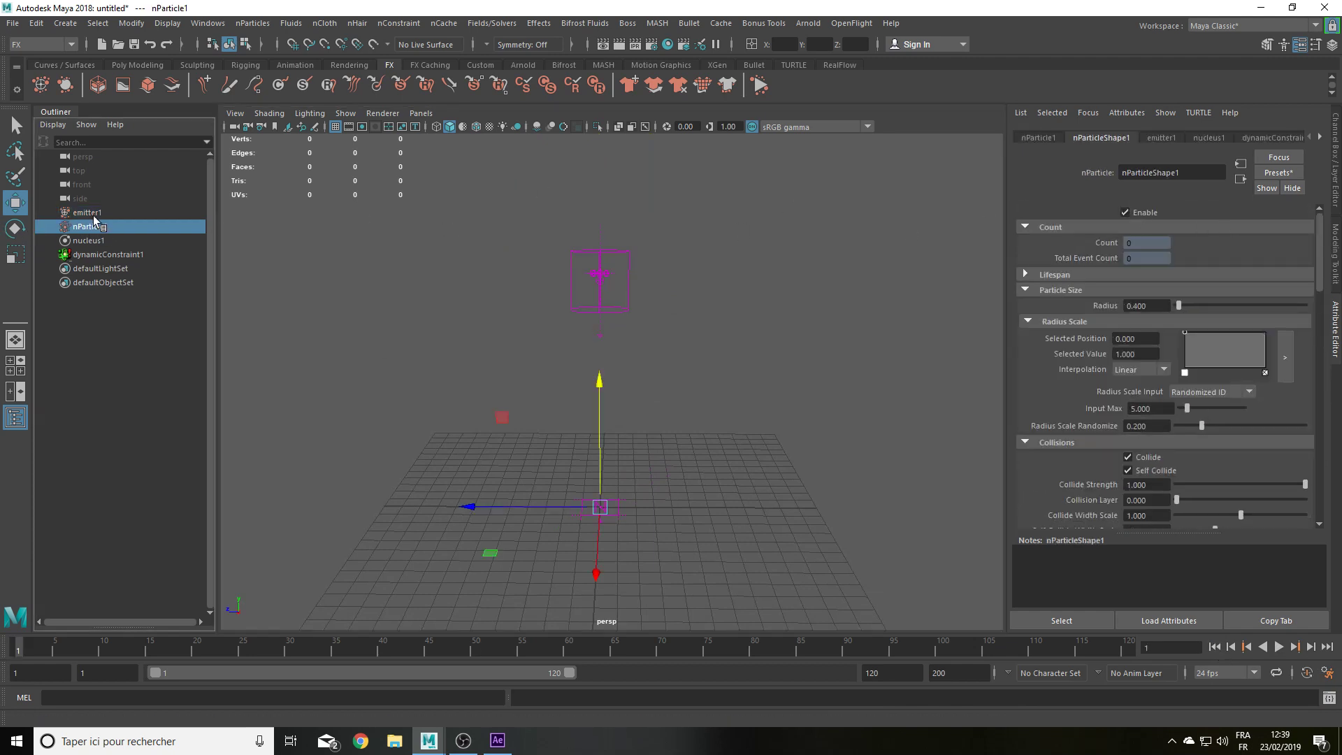
left_click(1127, 211)
left_click(1280, 647)
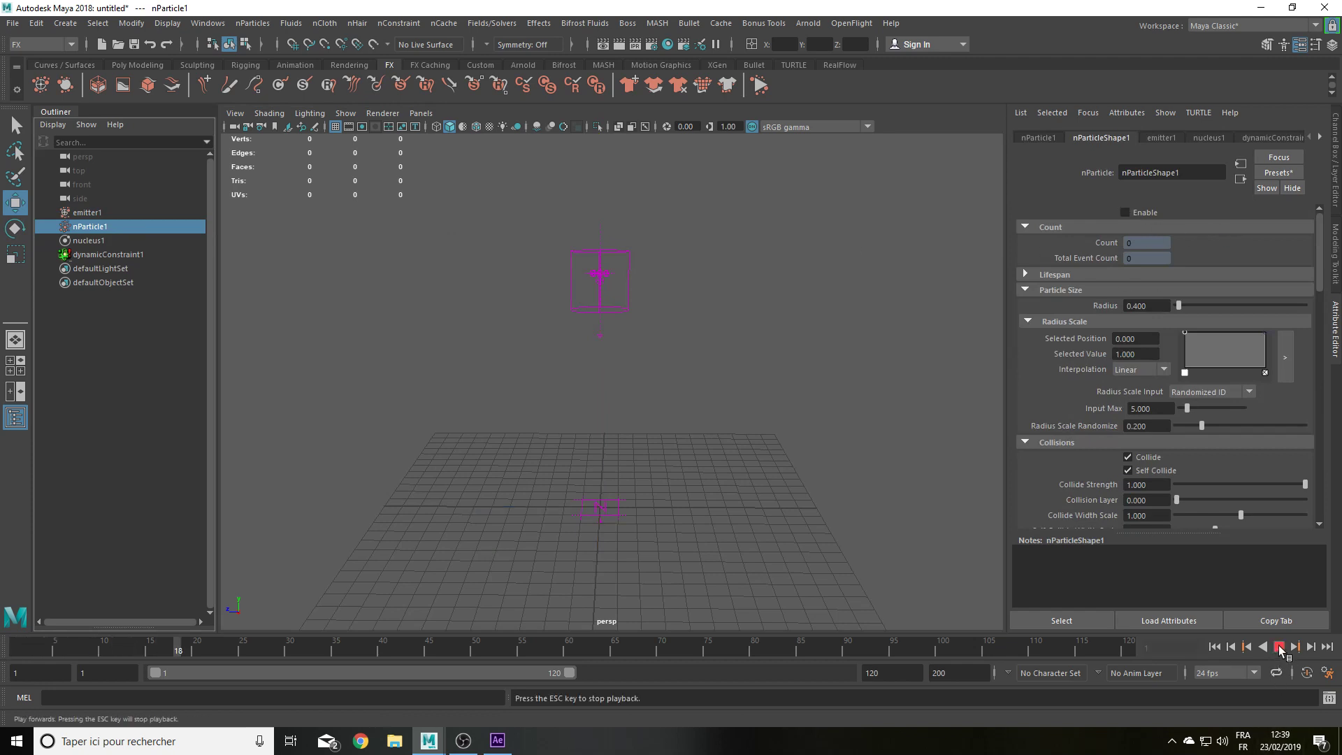
left_click(1279, 647)
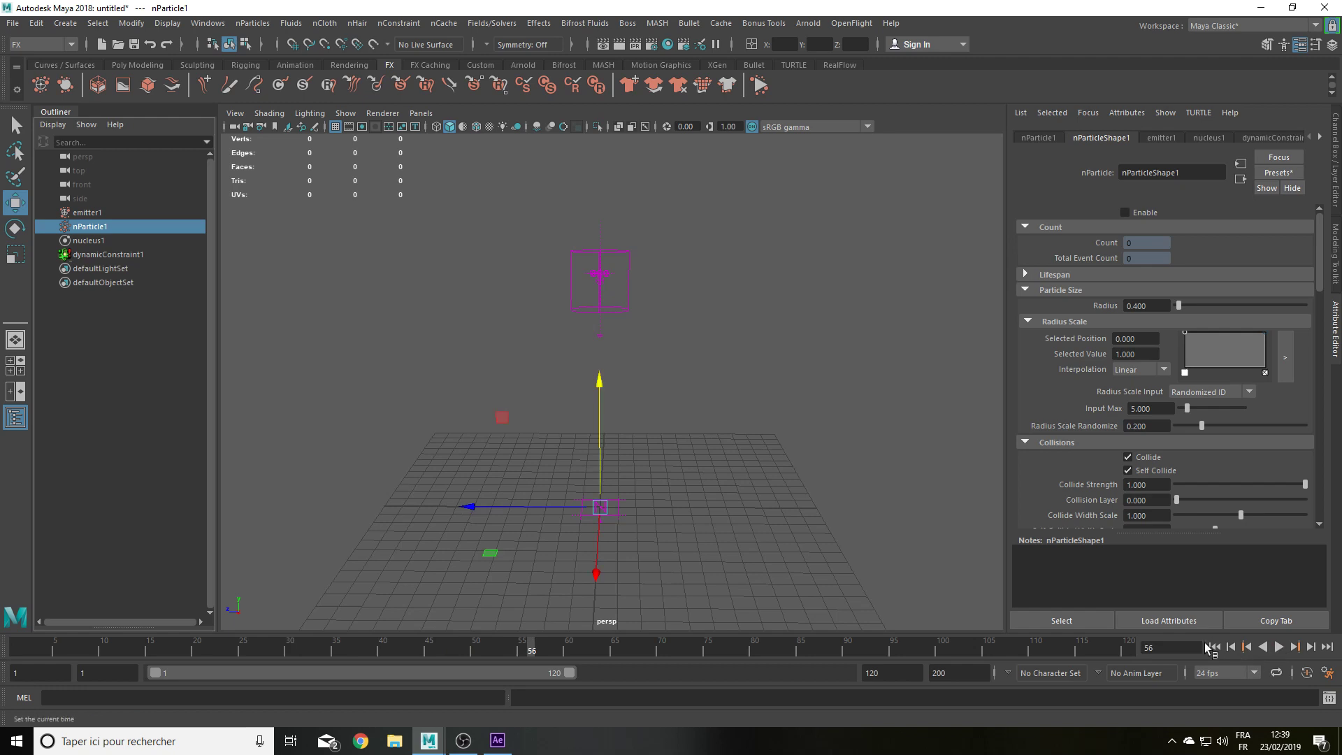
left_click(1215, 647)
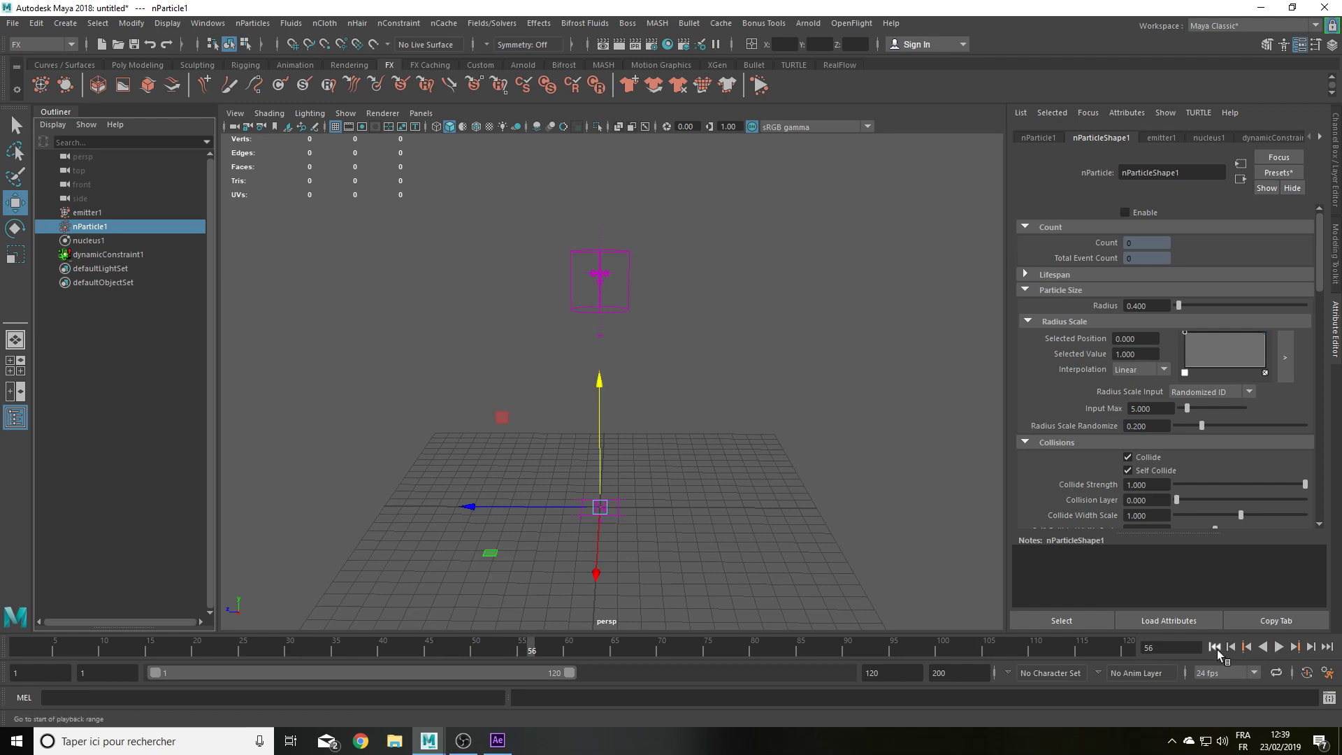
left_click(105, 213)
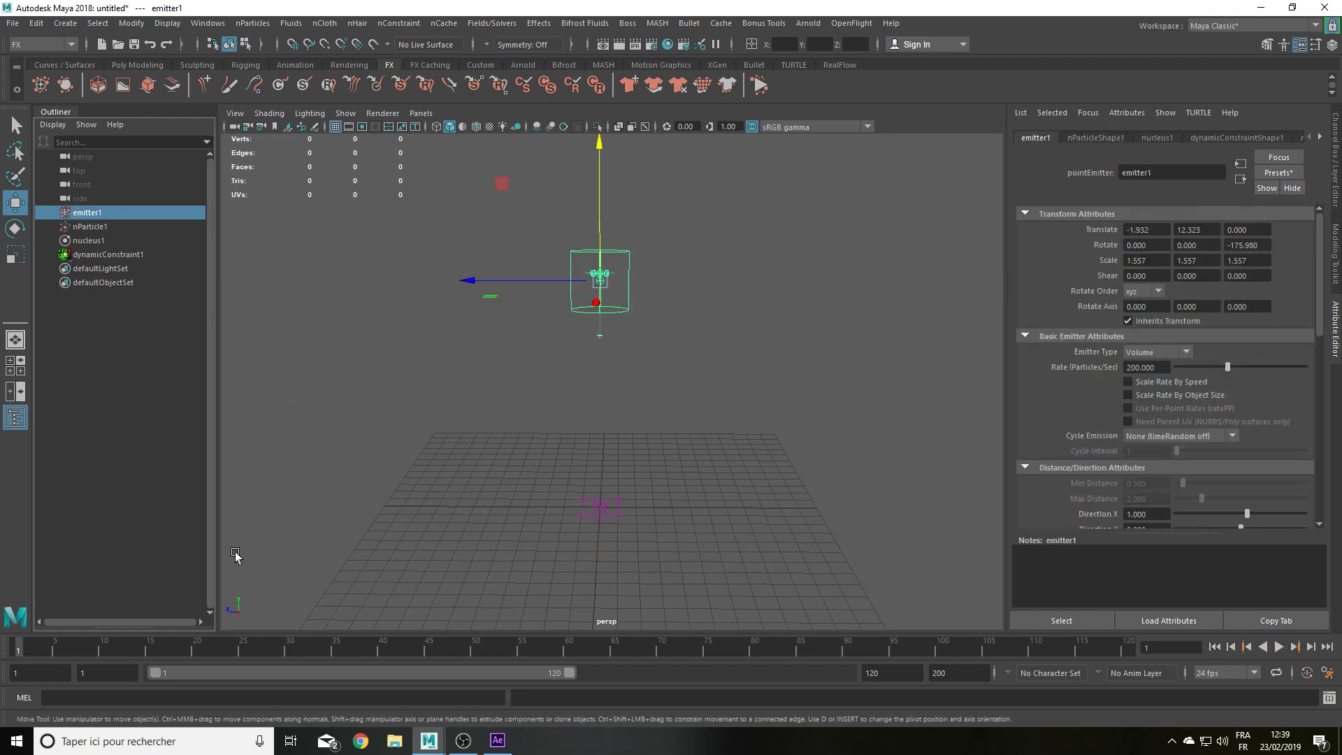
Step: Key emitter1's Rate at 0, then at 200 on frame 20
double_click(1151, 367)
type("0")
right_click(1151, 365)
left_click(1163, 381)
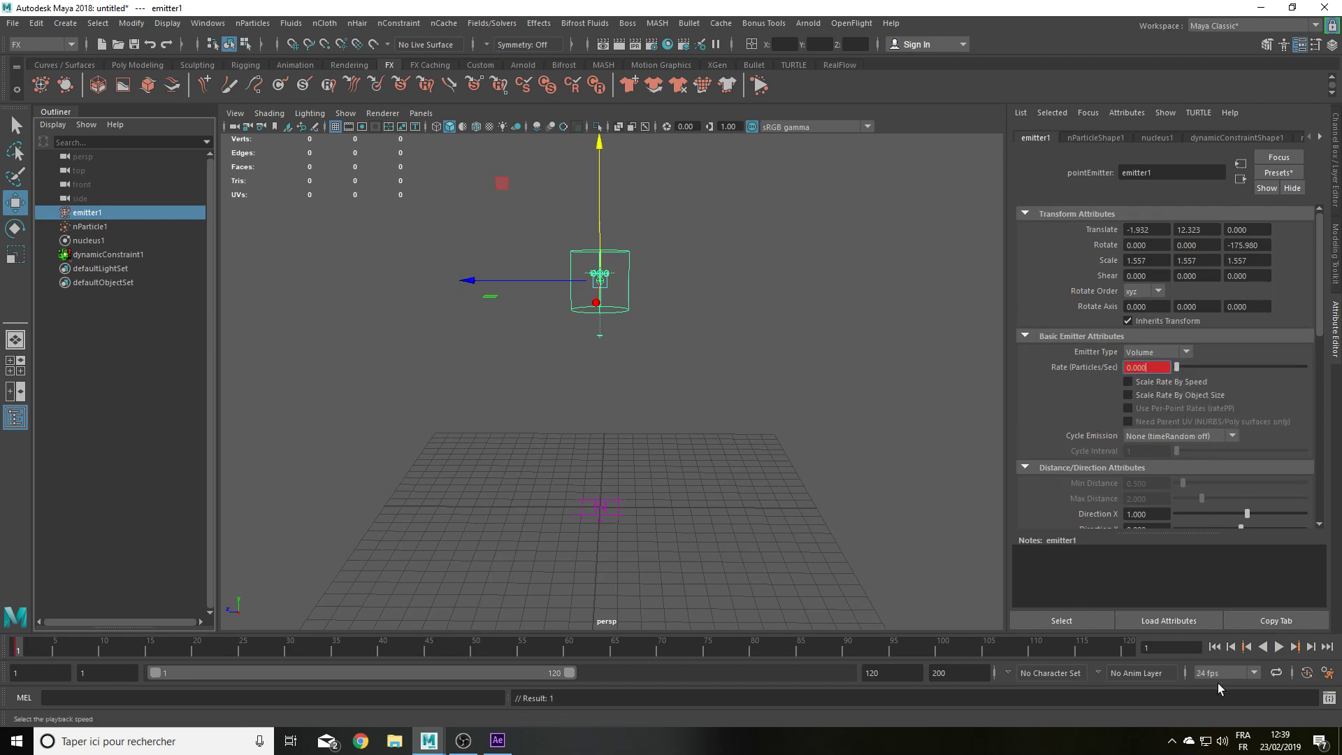
left_click(195, 649)
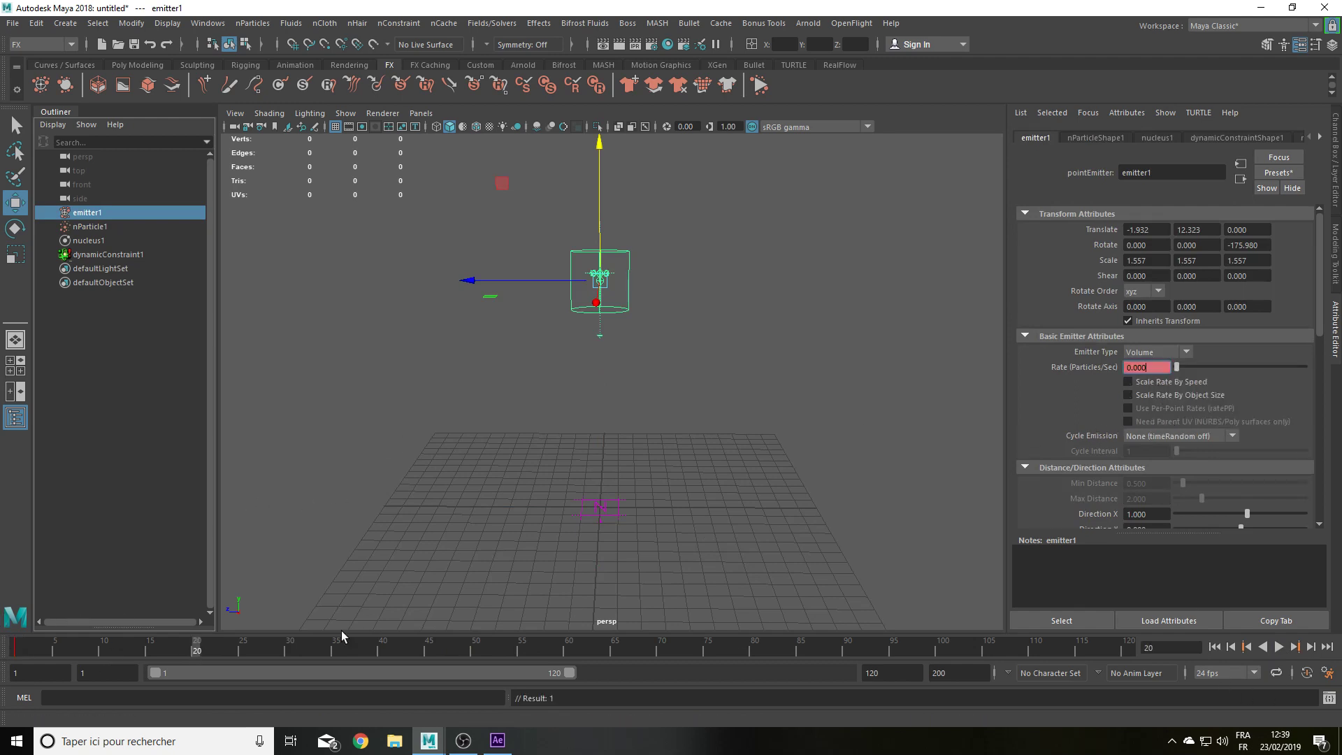
type("20")
key("Return")
right_click(1147, 367)
left_click(1162, 390)
Step: Key the Rate at frame 40, then key a Rate of 100
left_click(384, 646)
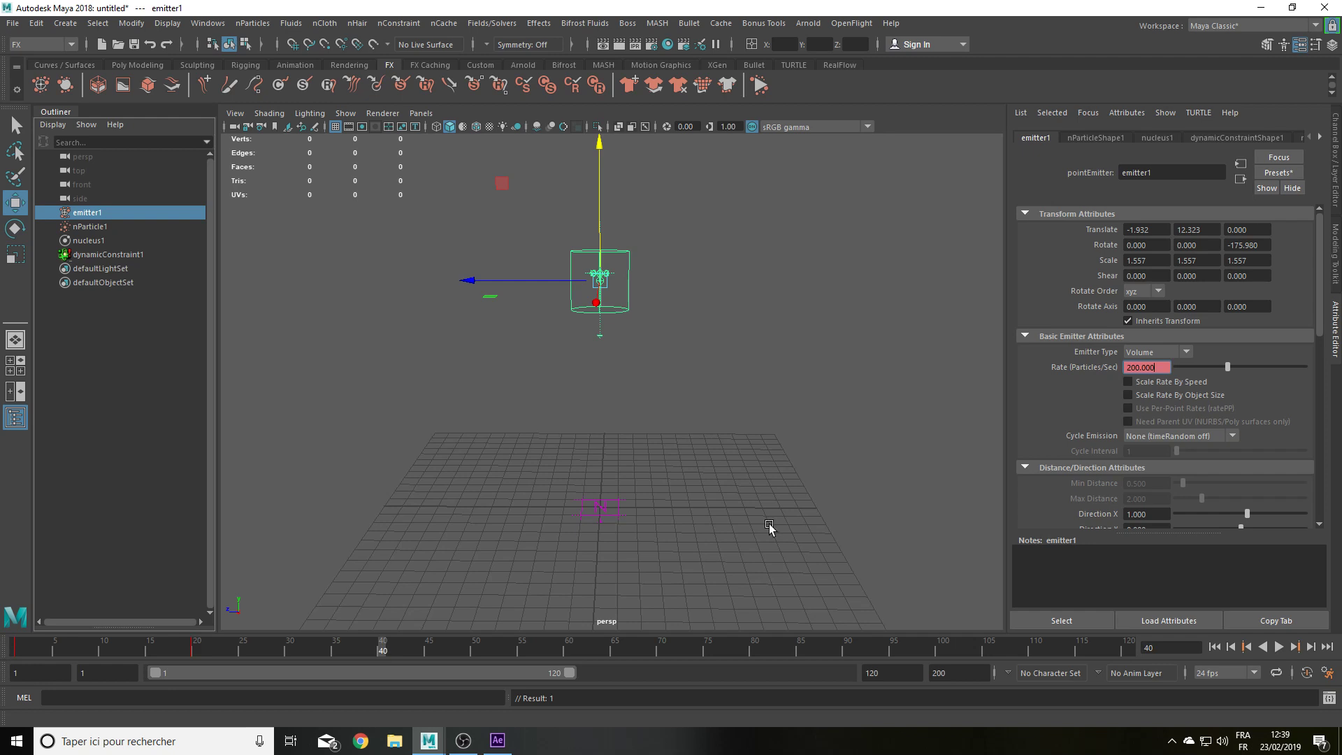
right_click(1139, 362)
left_click(1155, 385)
type("100")
key("Return")
right_click(1143, 368)
left_click(1158, 383)
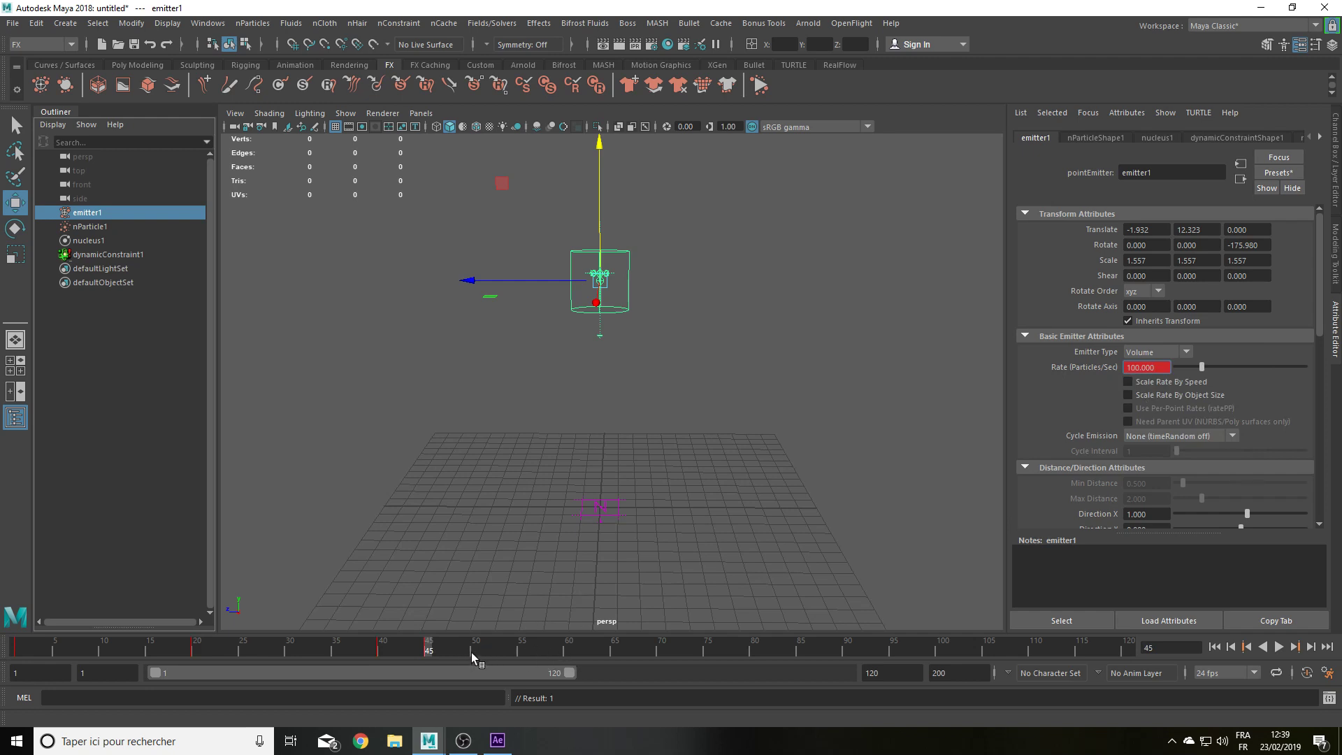
Step: Key the Rate at 300 on frame 55 and again at frame 60
left_click(522, 652)
key("Return")
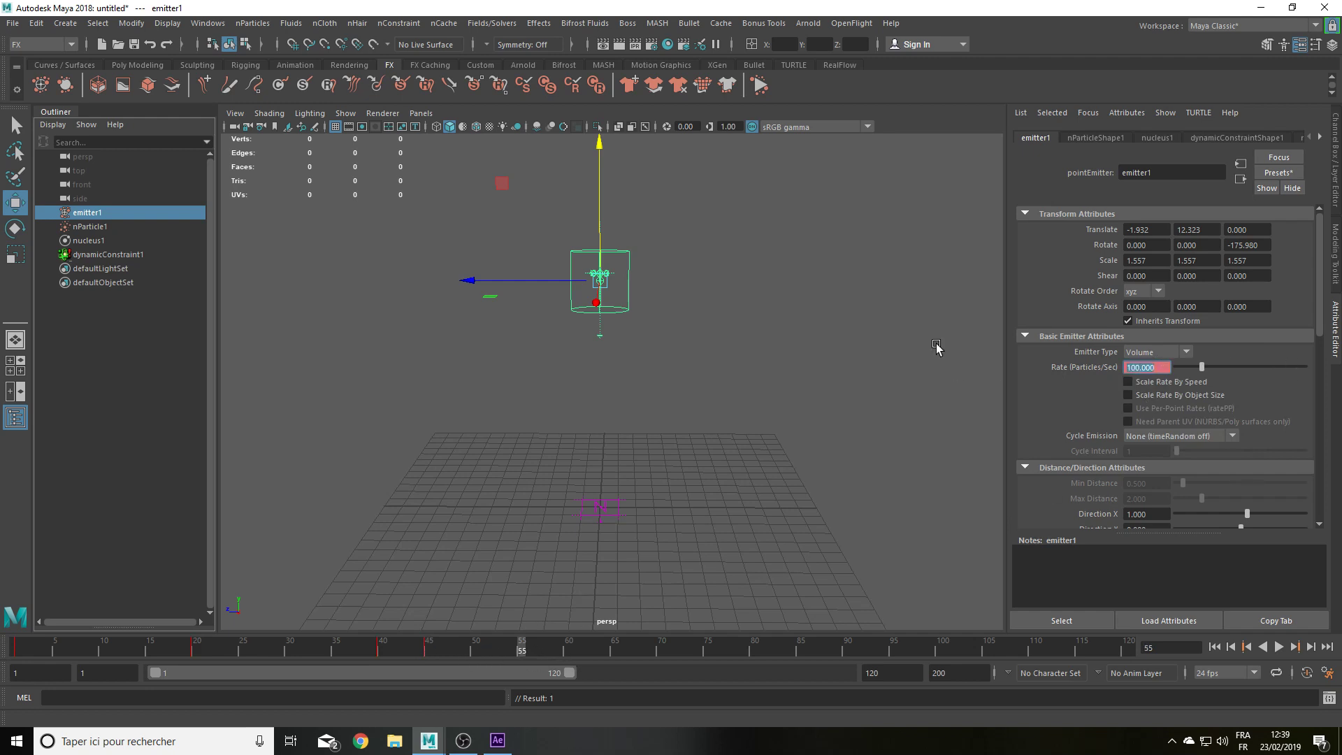
type("300")
key("Return")
right_click(1159, 373)
left_click(1216, 391)
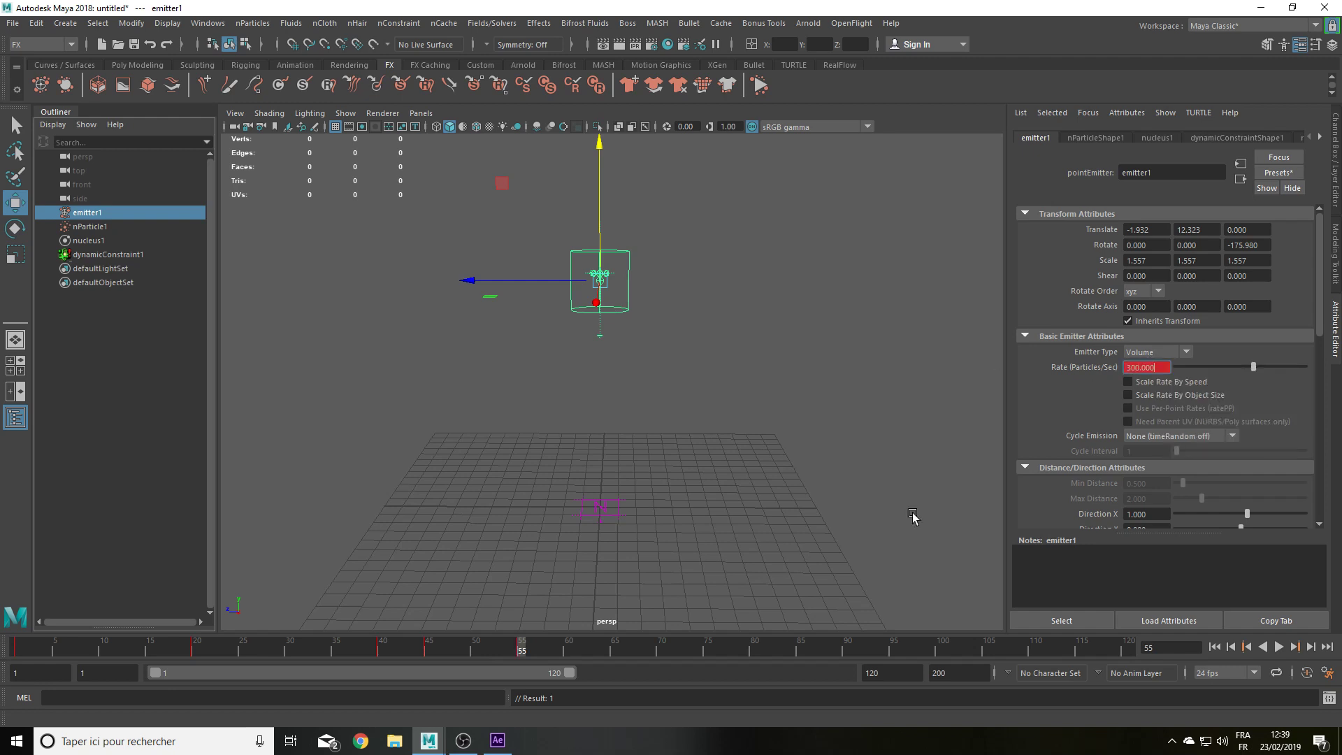
left_click(565, 653)
right_click(1145, 367)
left_click(1152, 384)
Step: Key the Rate from frame 76 onward, ending with 0 at frame 100
left_click(716, 646)
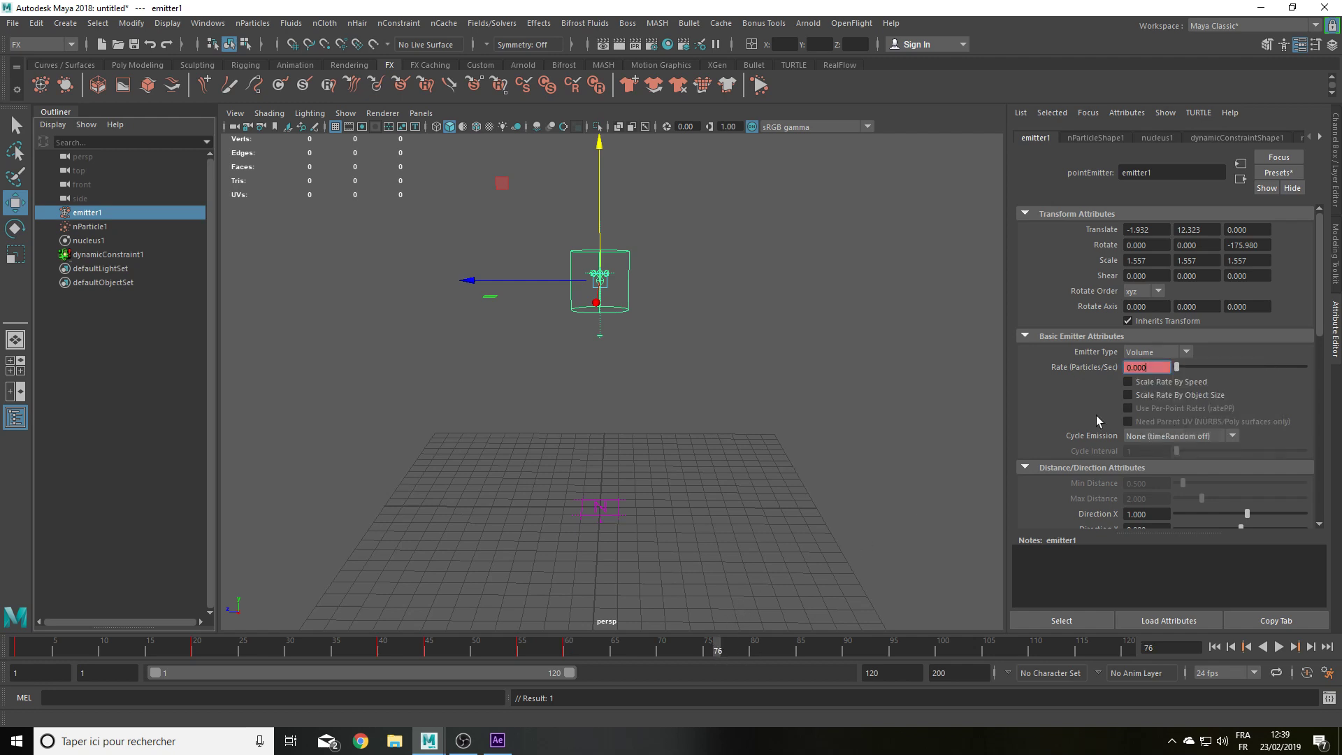
right_click(1151, 367)
left_click(1161, 384)
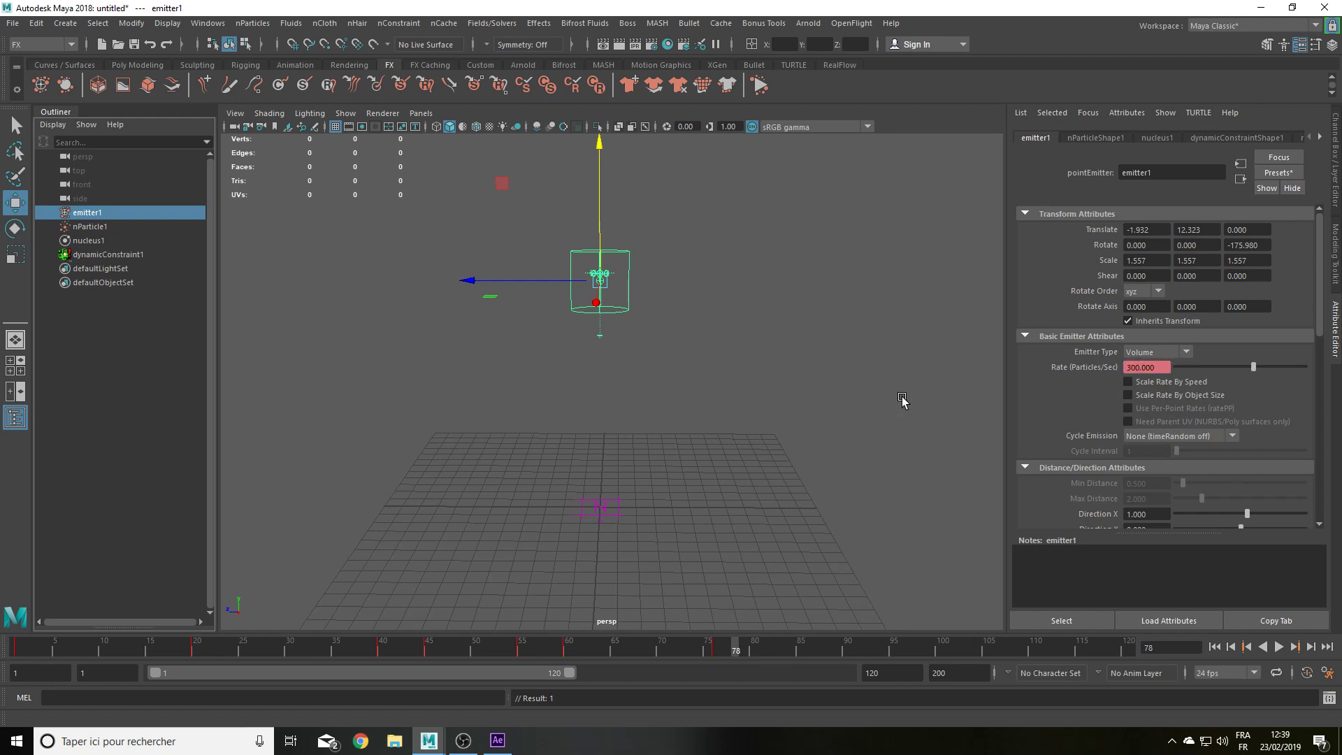
right_click(1141, 367)
left_click(1161, 384)
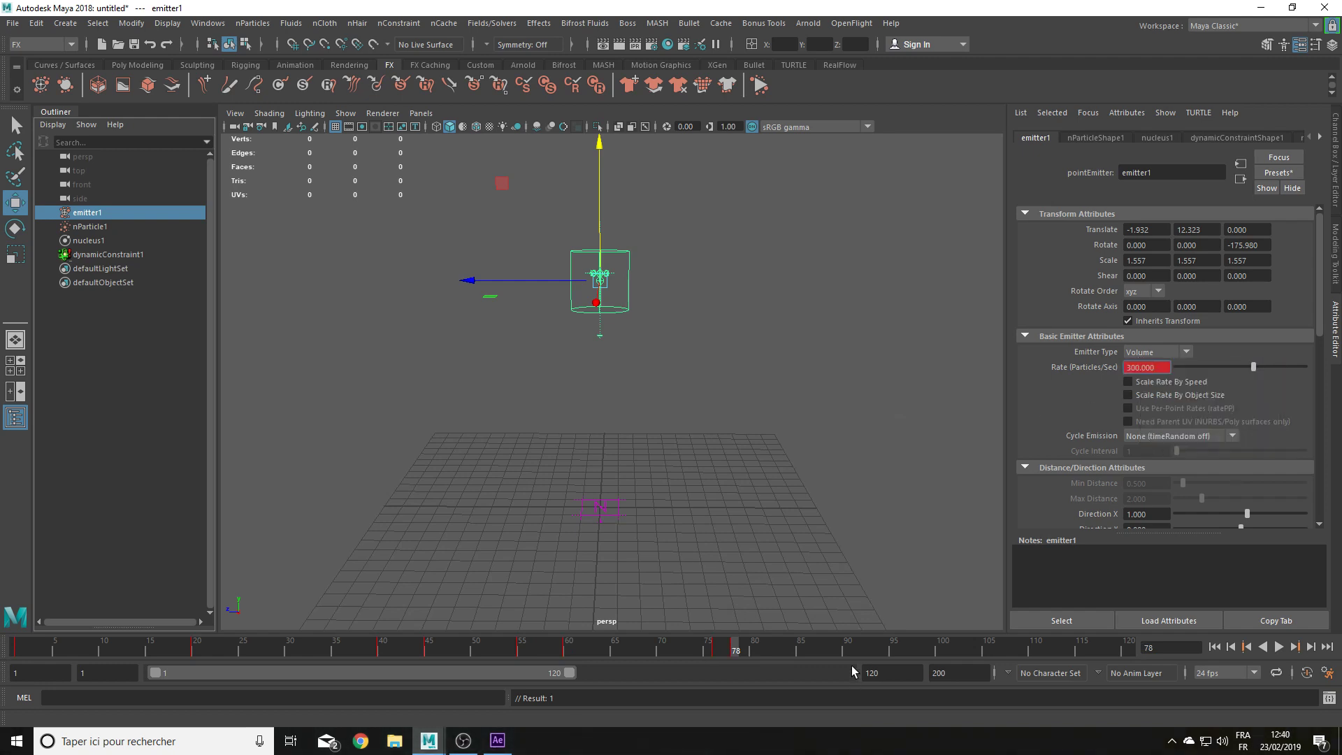
right_click(1150, 367)
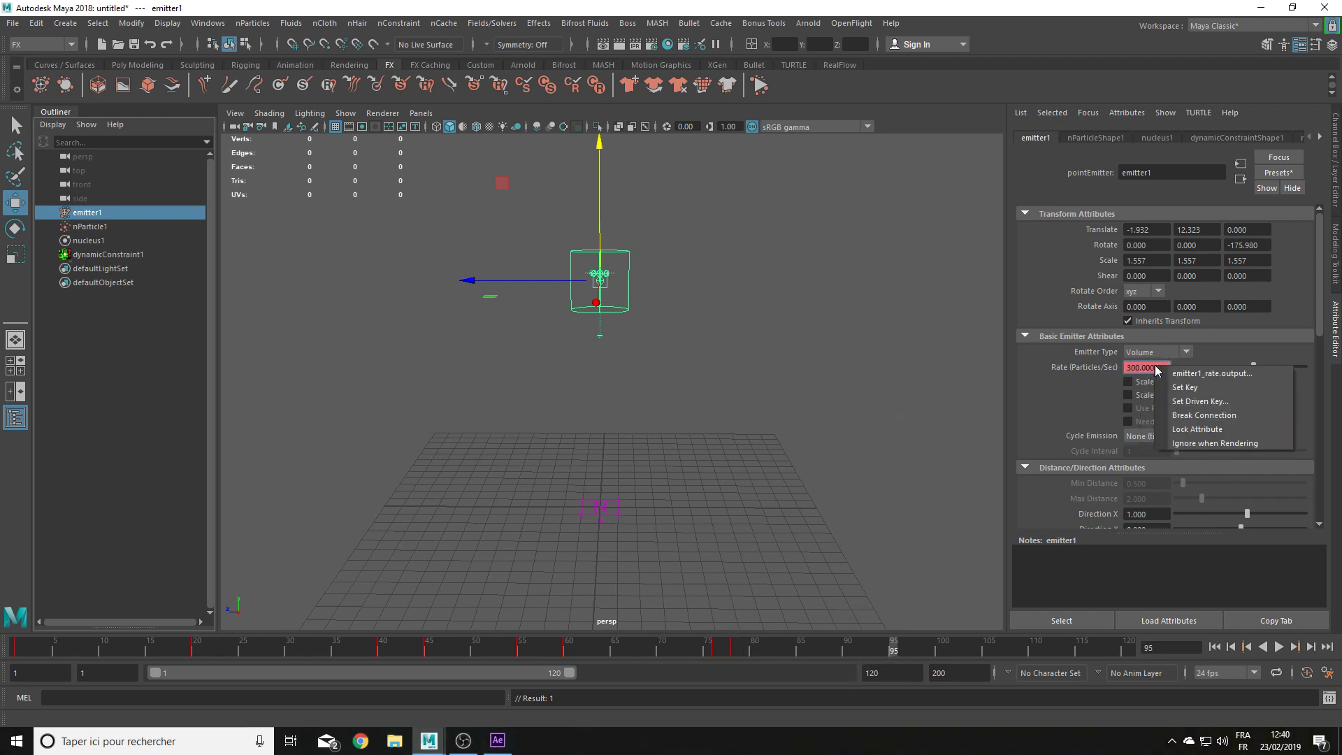
left_click(1161, 384)
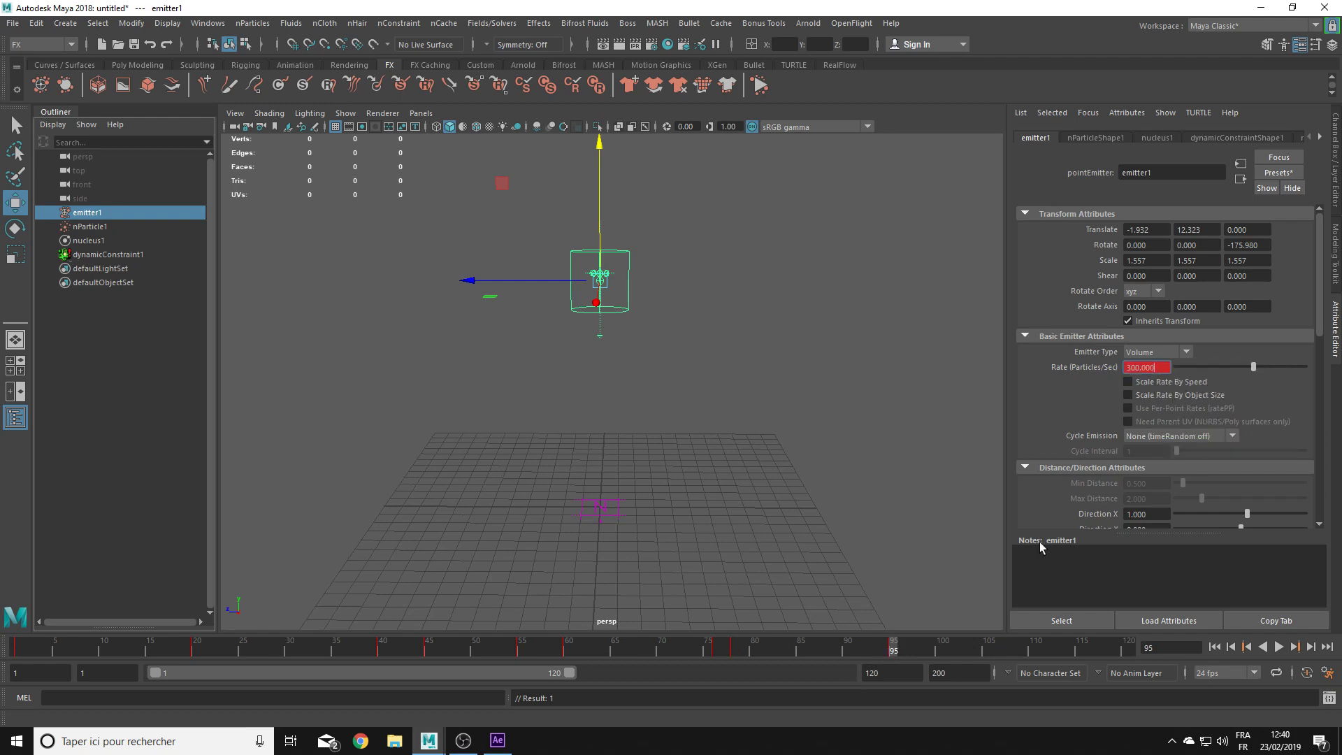
right_click(1158, 371)
left_click(1179, 393)
Step: Set the playback end frame to 150 and play the nParticle1 simulation
type("1")
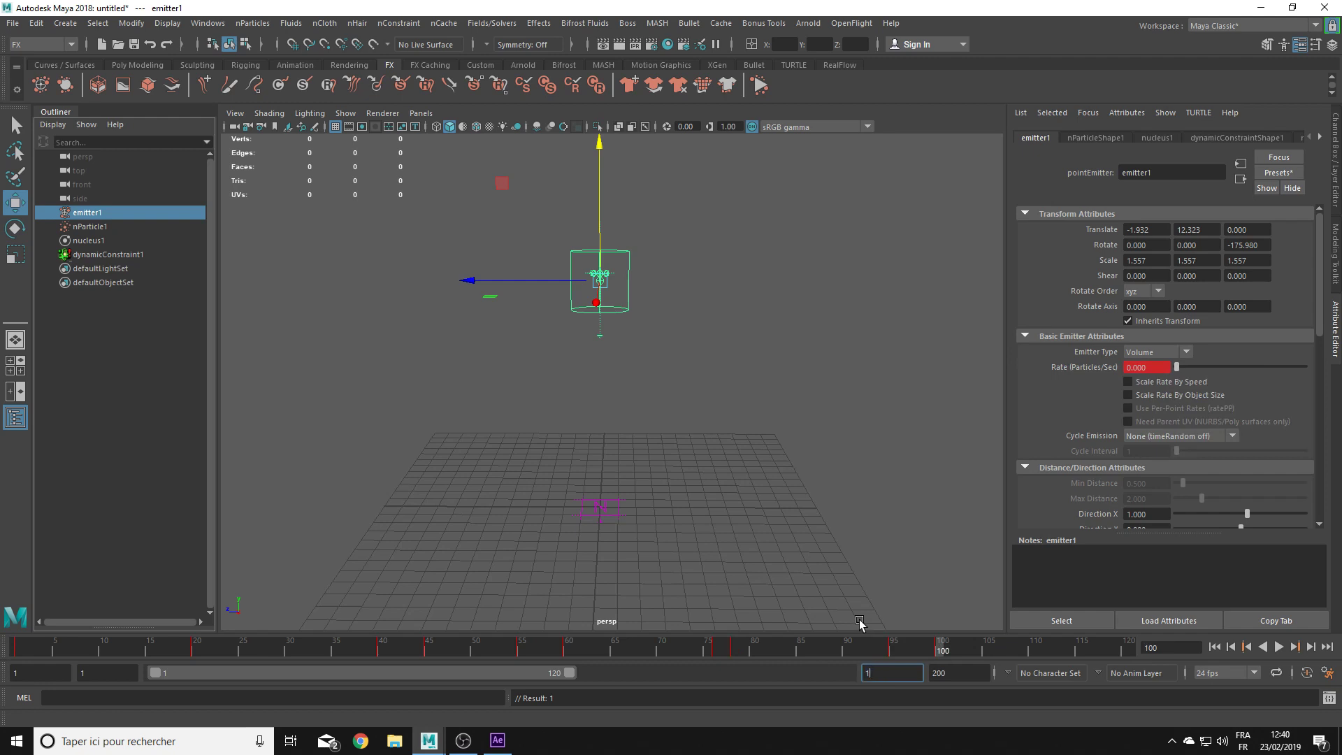
type("50")
key("Return")
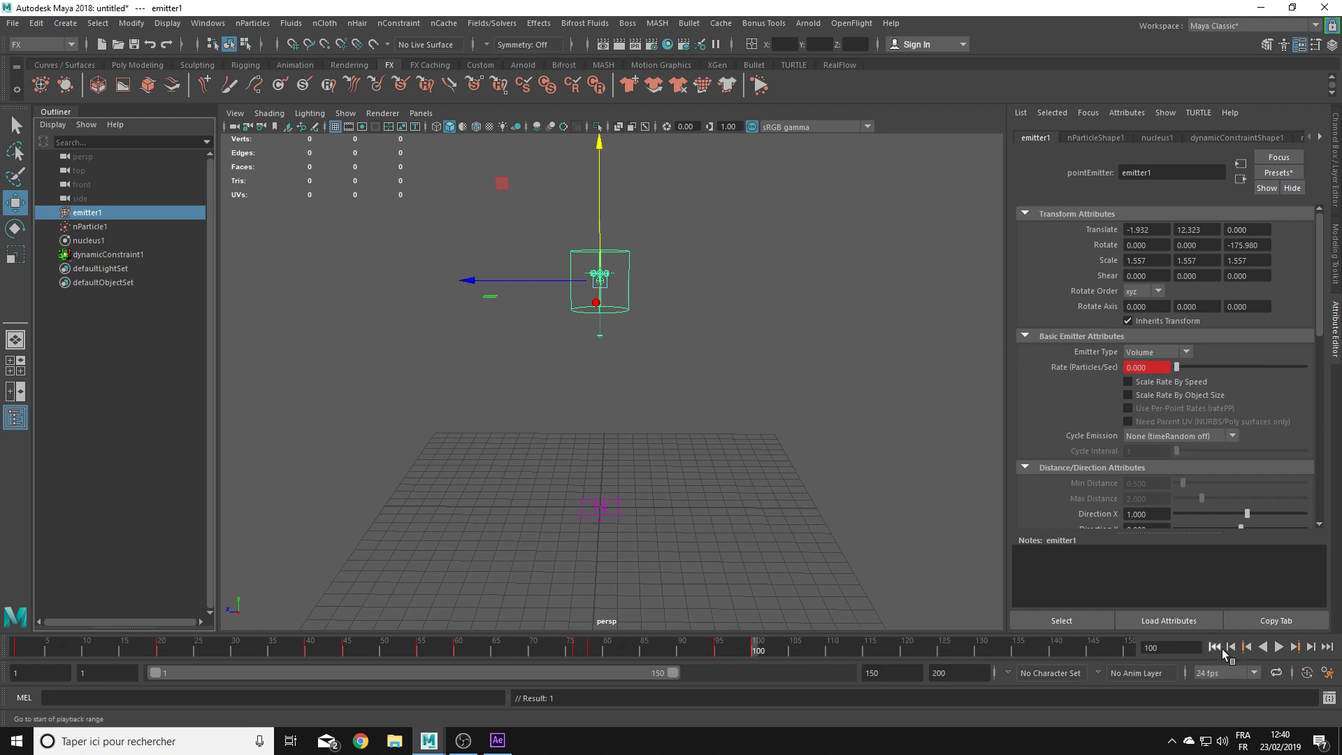
left_click(70, 228)
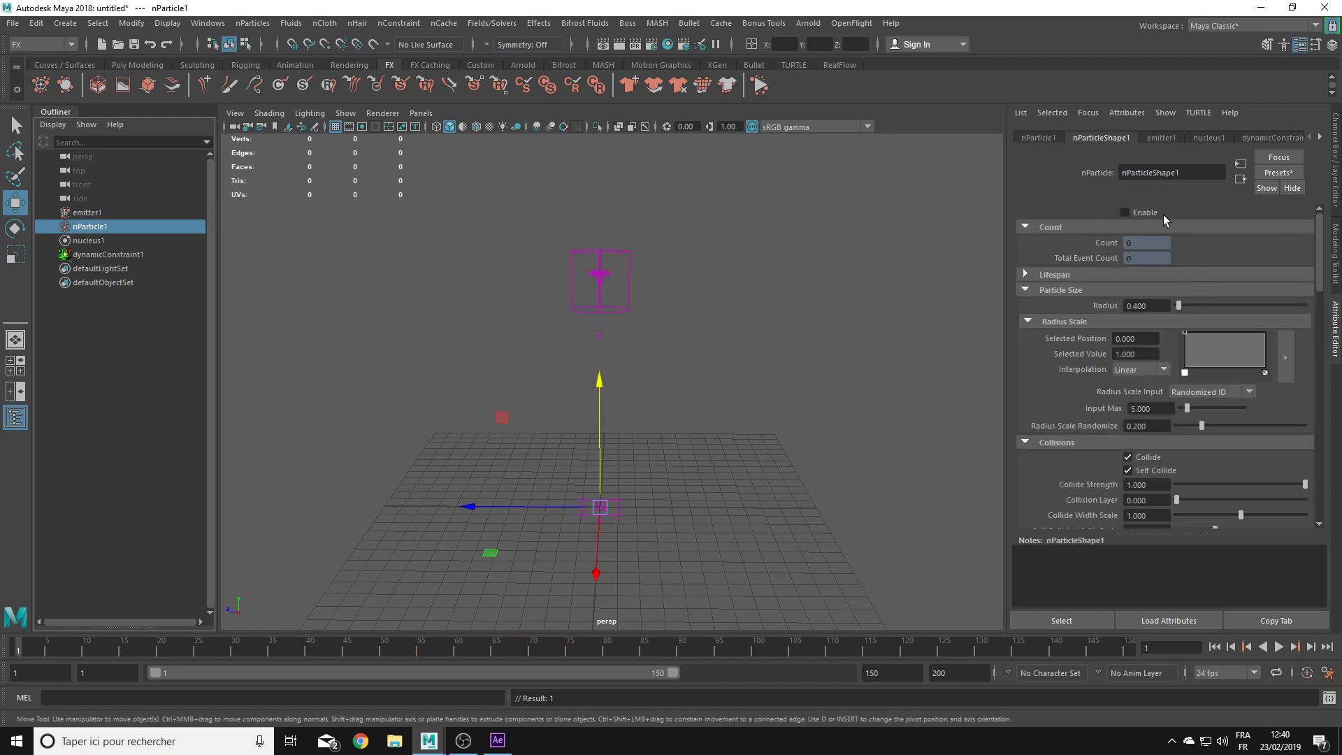
left_click(1277, 647)
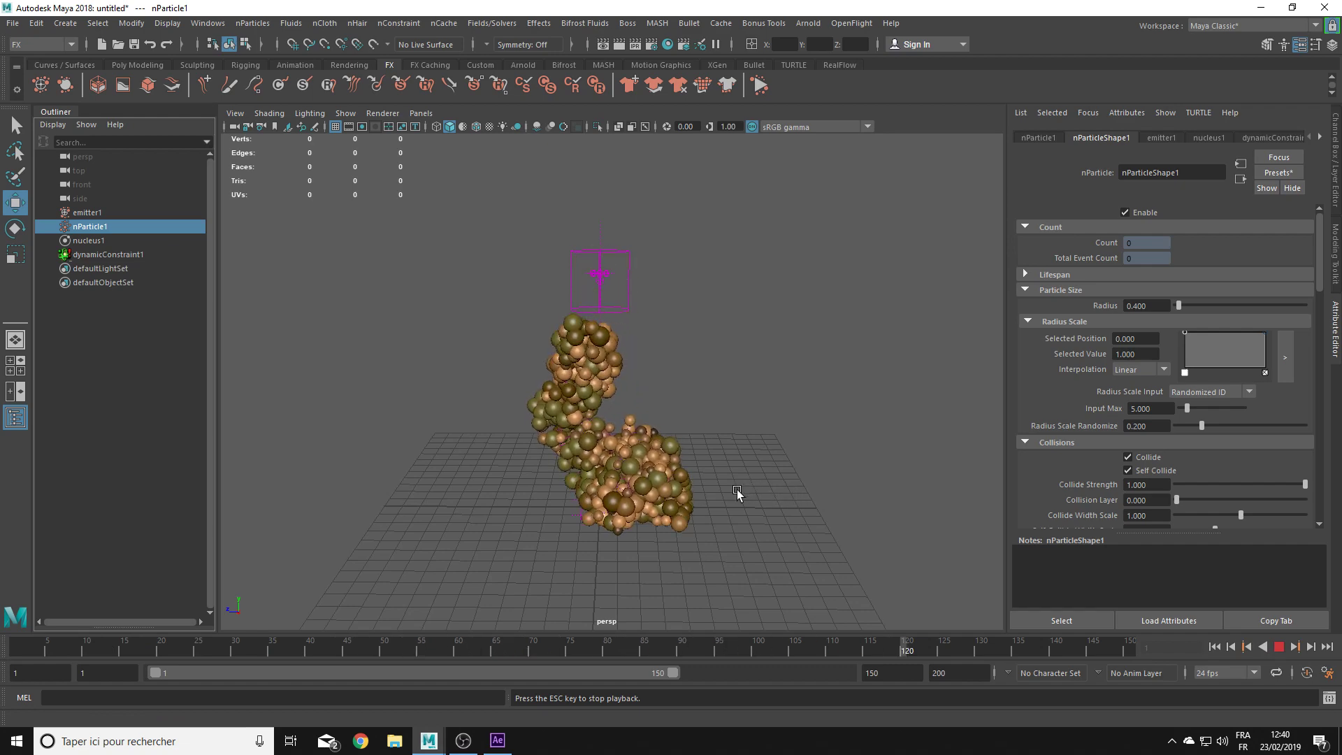
Step: Watch the burst pile onto the grid, then rewind to frame 1 and select emitter1
left_click_drag(737, 490, 633, 468, "alt")
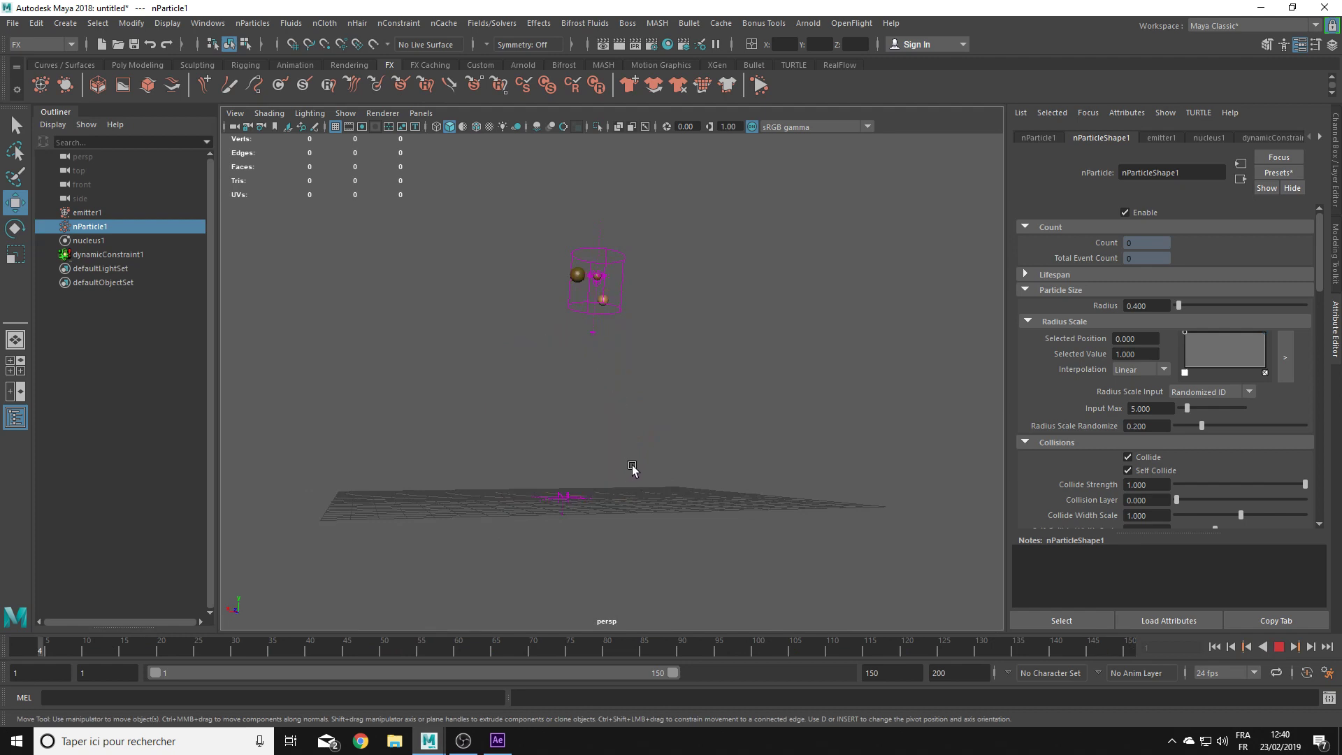
left_click_drag(719, 449, 743, 450, "alt")
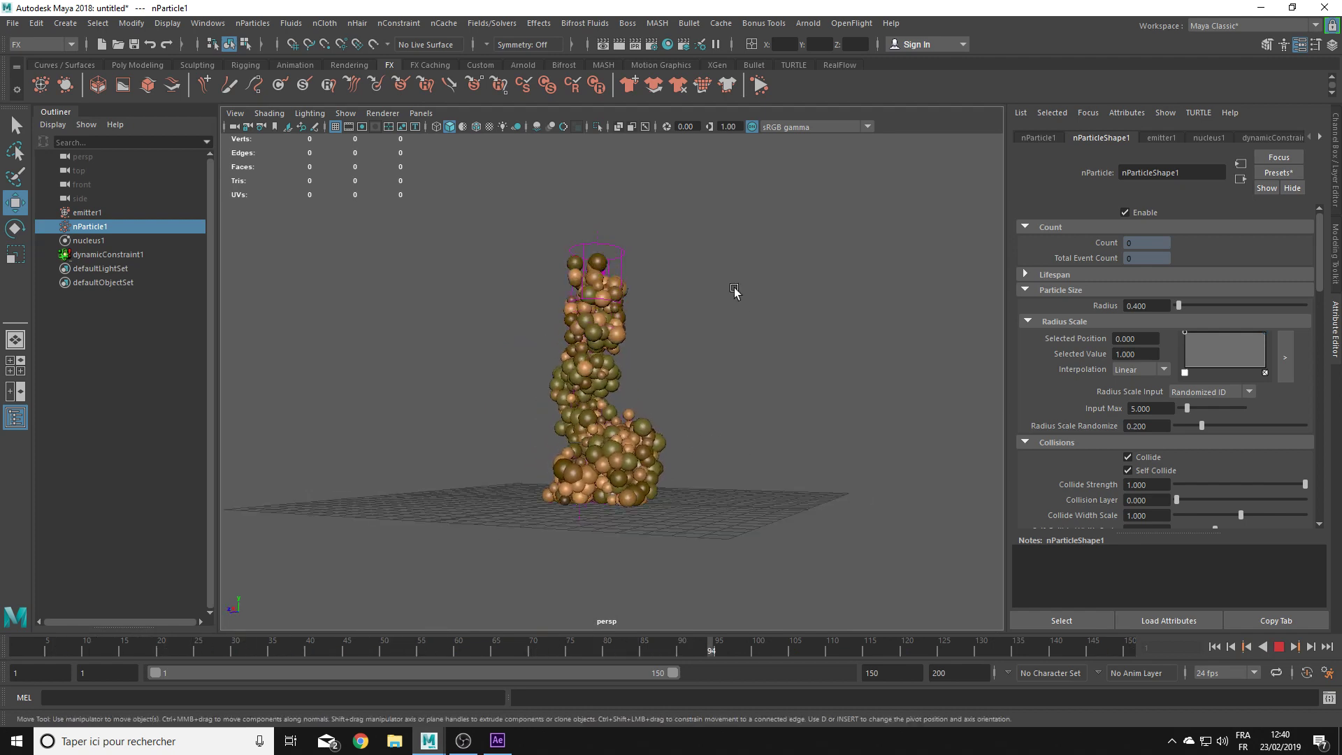
left_click_drag(755, 380, 755, 433, "alt")
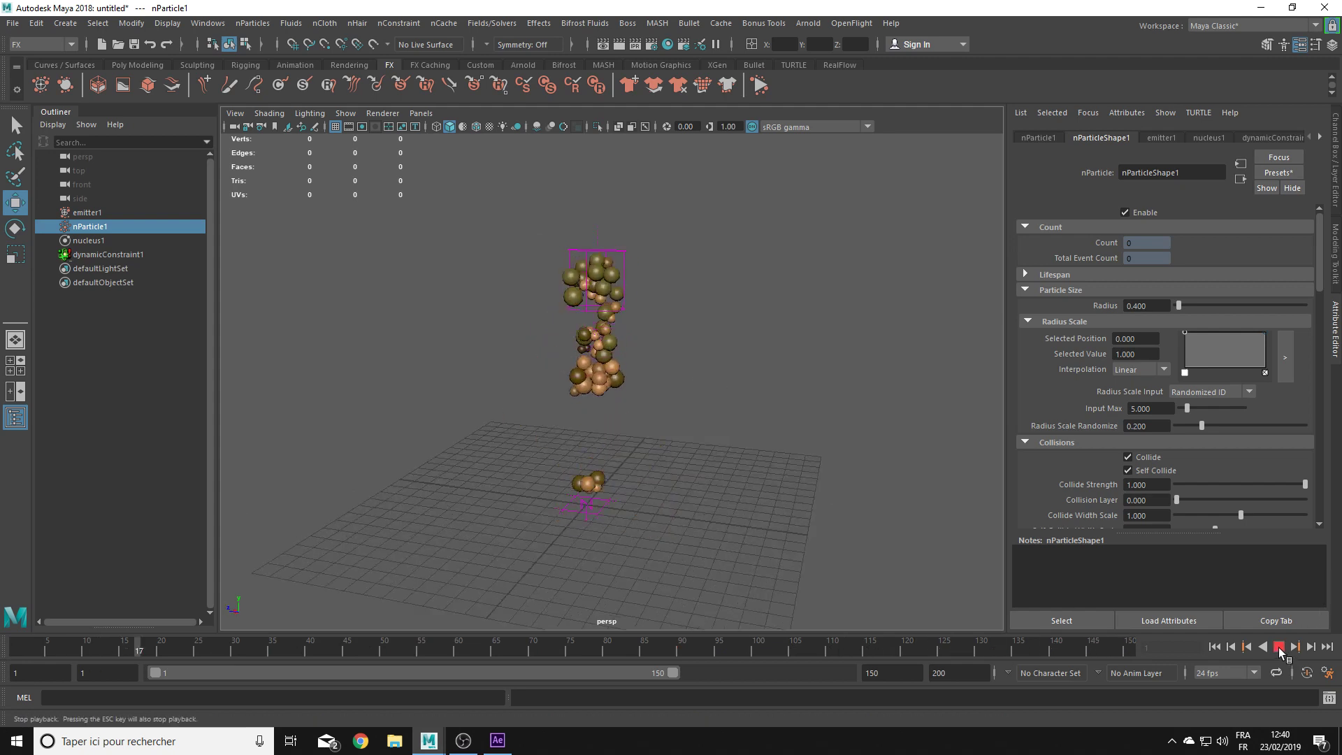
left_click(1281, 651)
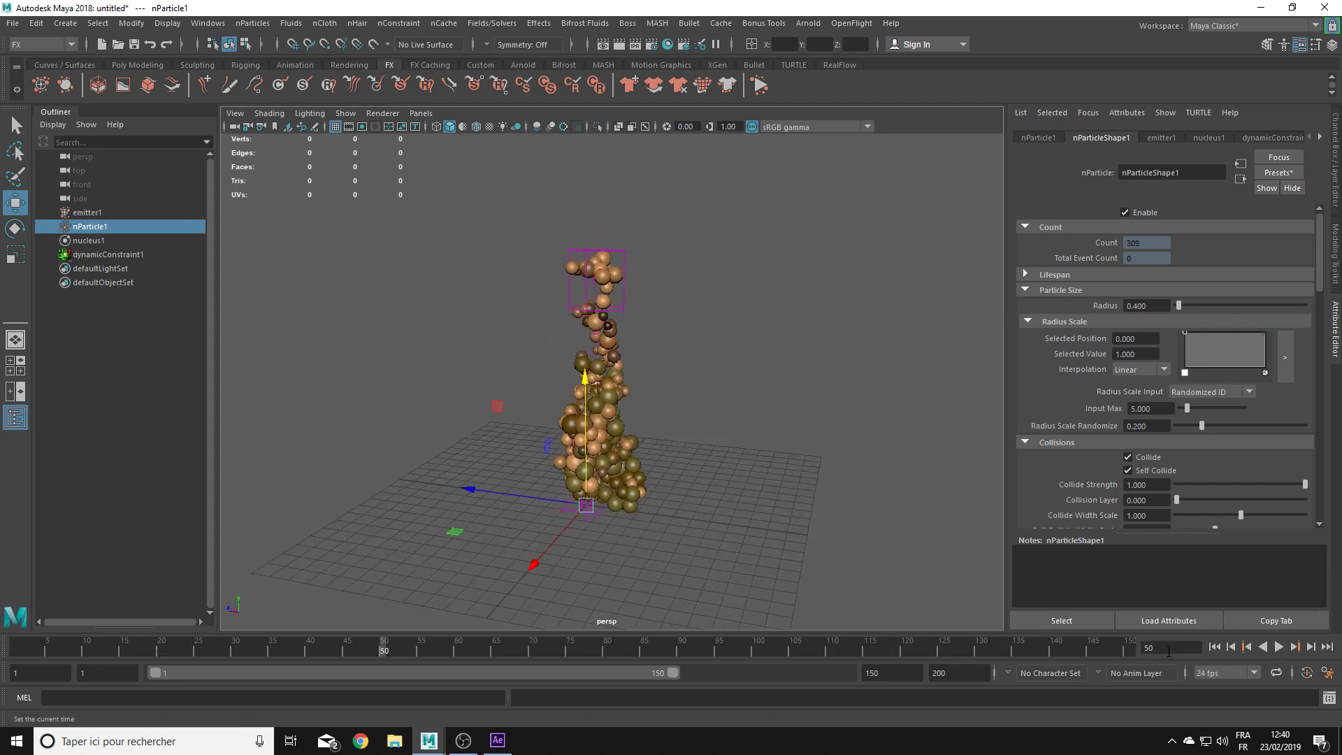
left_click(1217, 649)
left_click(605, 262)
mouse_move(743, 249)
left_mouse_down("alt")
mouse_move(720, 306)
mouse_move(743, 428)
mouse_move(734, 294)
left_mouse_up("alt")
mouse_move(807, 334)
left_mouse_down("alt")
mouse_move(674, 273)
mouse_move(801, 342)
left_mouse_up("alt")
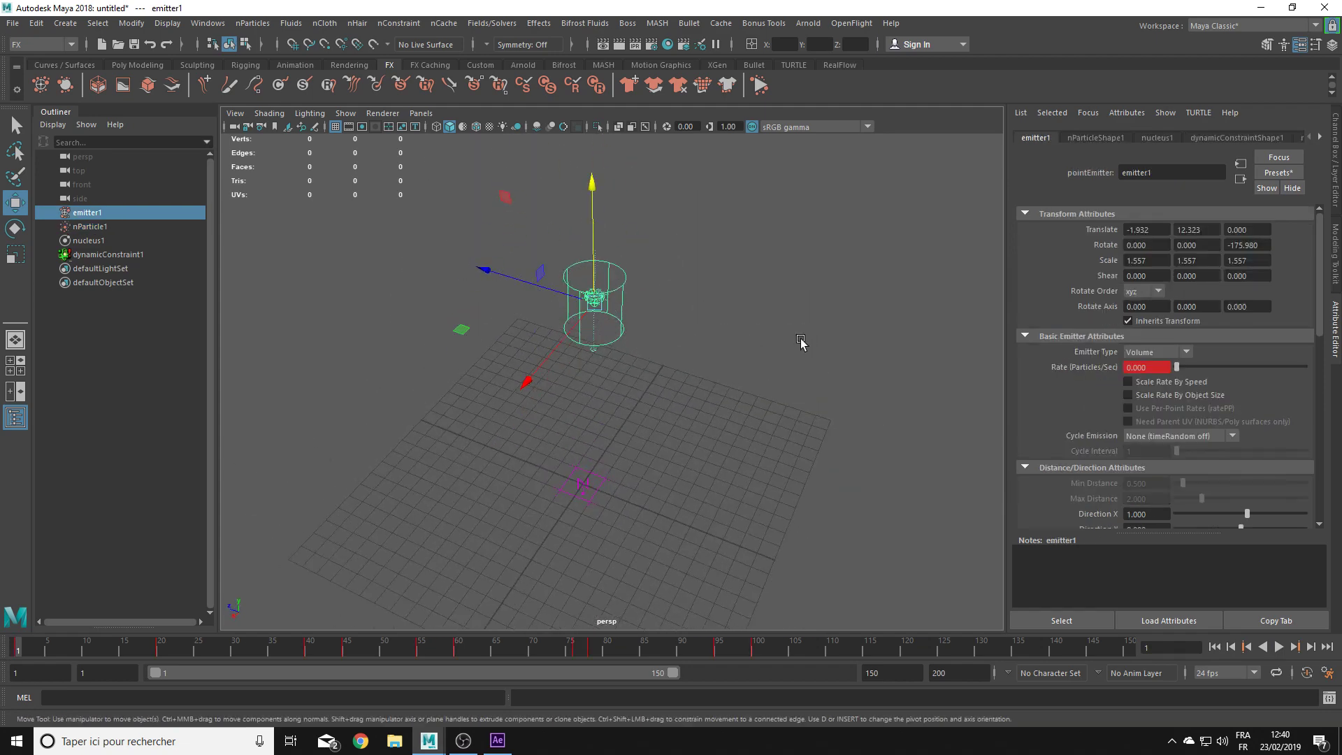
Step: Create a NURBS circle and raise it to the emitter's height
left_click_drag(783, 404, 764, 434, "alt")
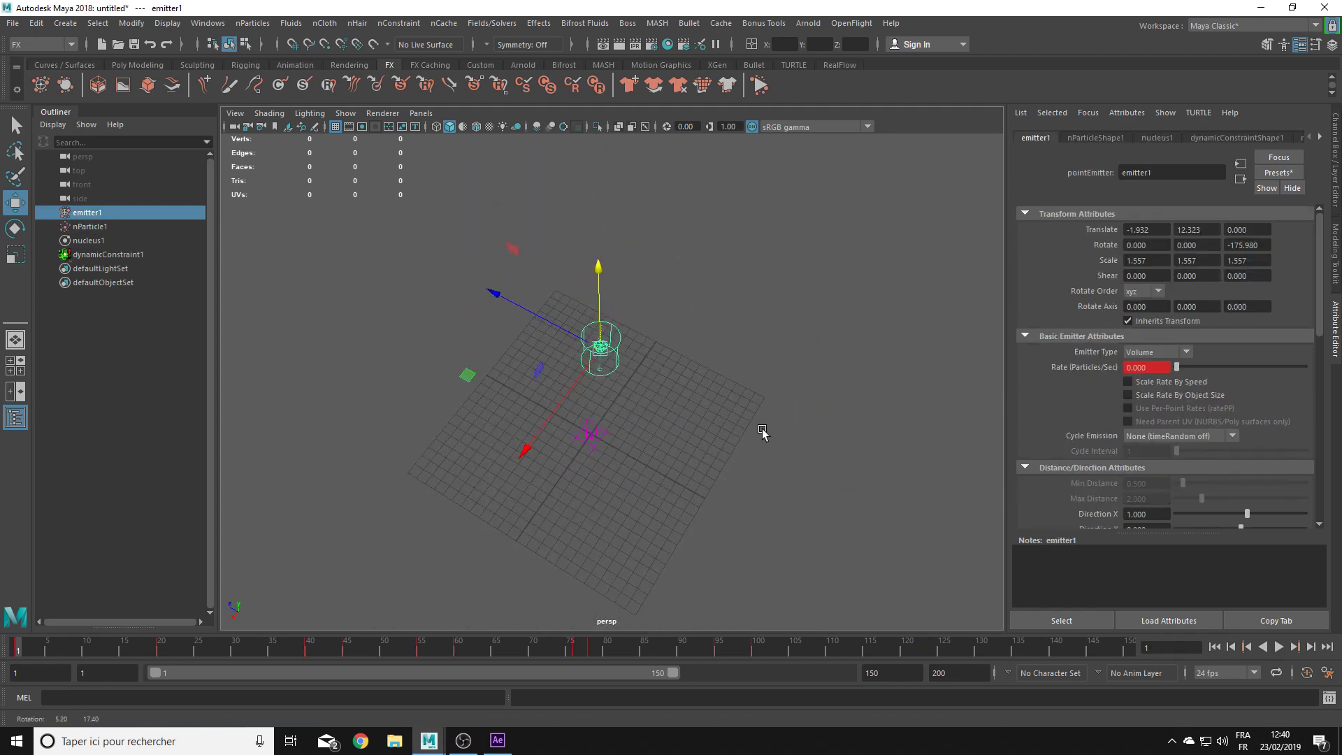
left_click(84, 66)
left_click(41, 86)
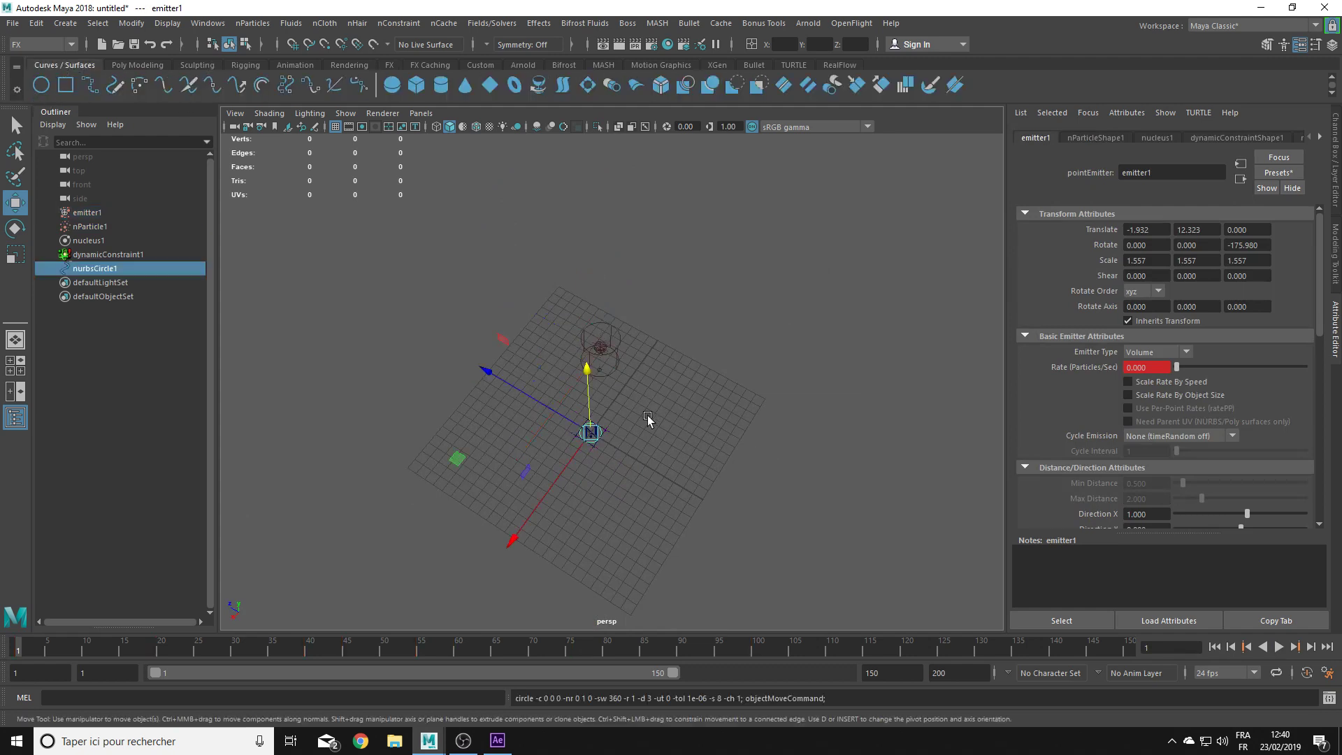
key("r")
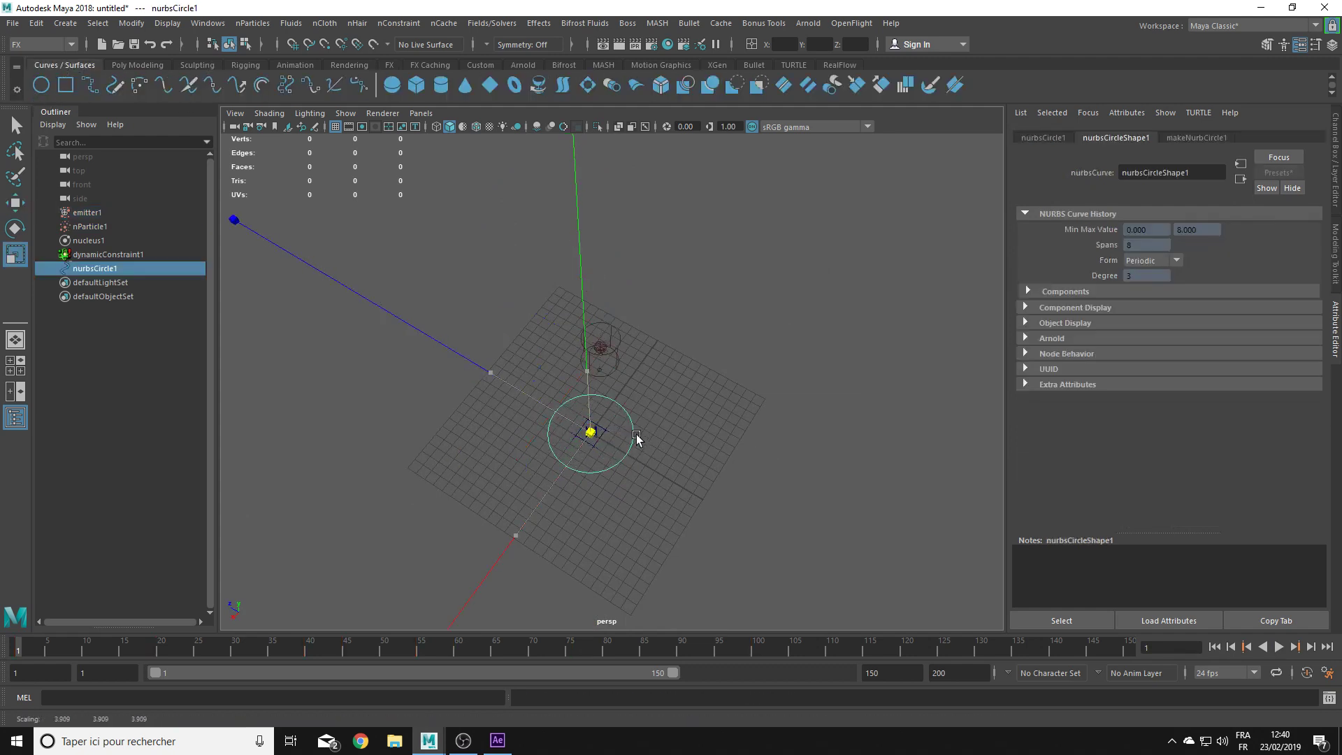
key("w")
mouse_move(695, 450)
left_mouse_down("alt")
mouse_move(644, 359)
mouse_move(587, 195)
mouse_move(740, 345)
mouse_move(597, 390)
left_mouse_up("alt")
Step: Attach emitter1 to the circle as a motion path from the Animation menu set
left_click(616, 319)
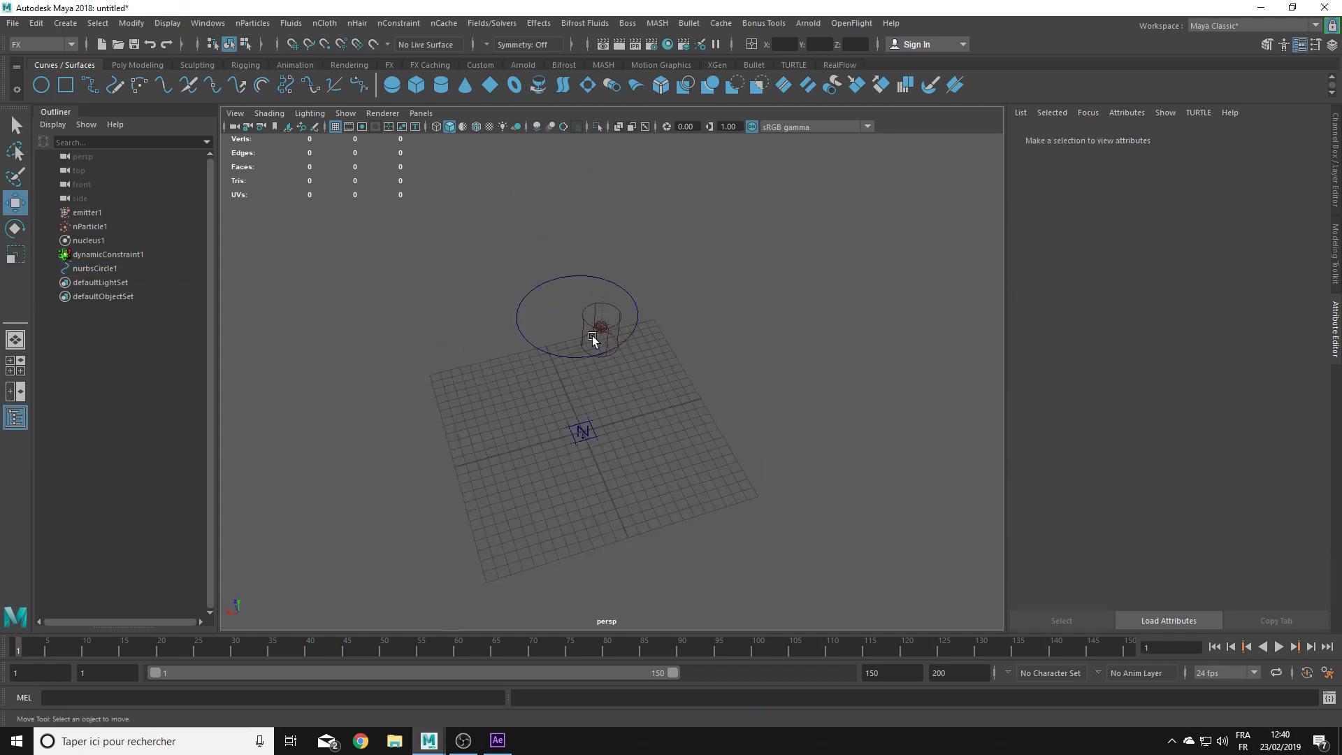
left_click(518, 310, "shift")
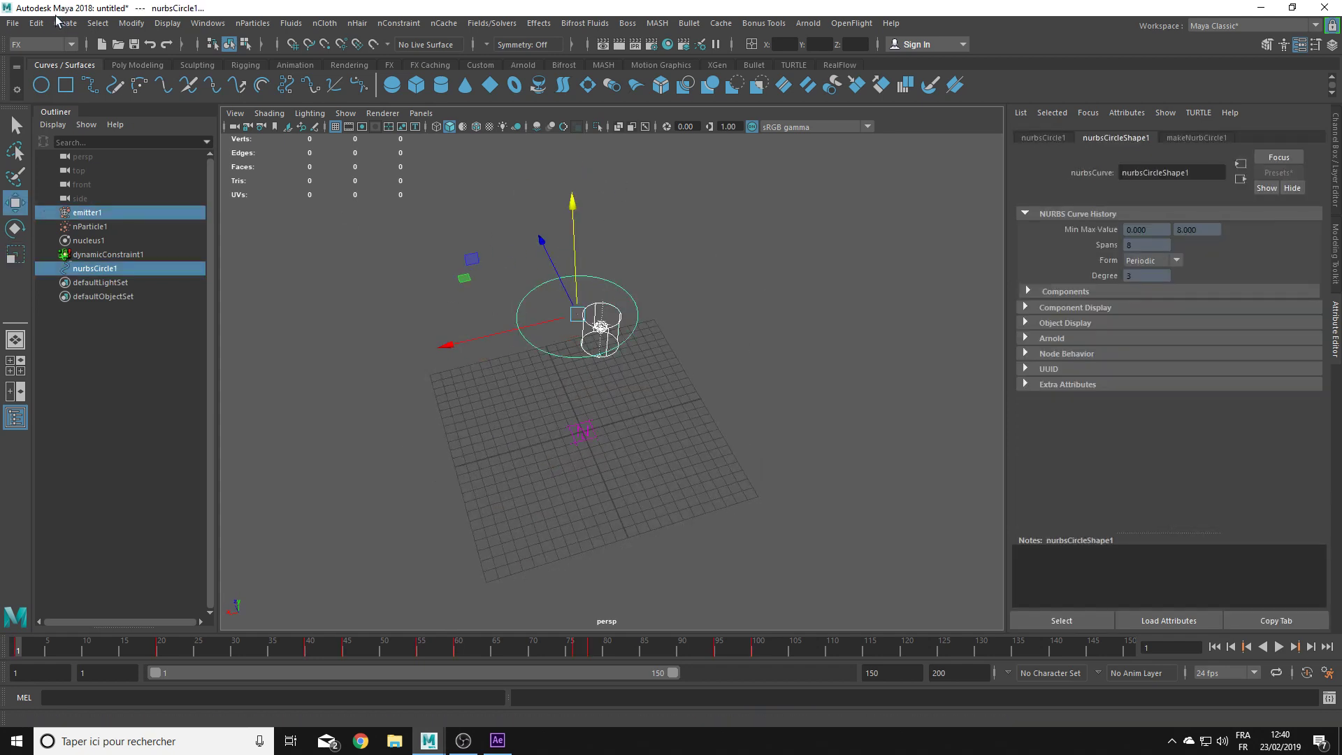
left_click(42, 44)
left_click(31, 88)
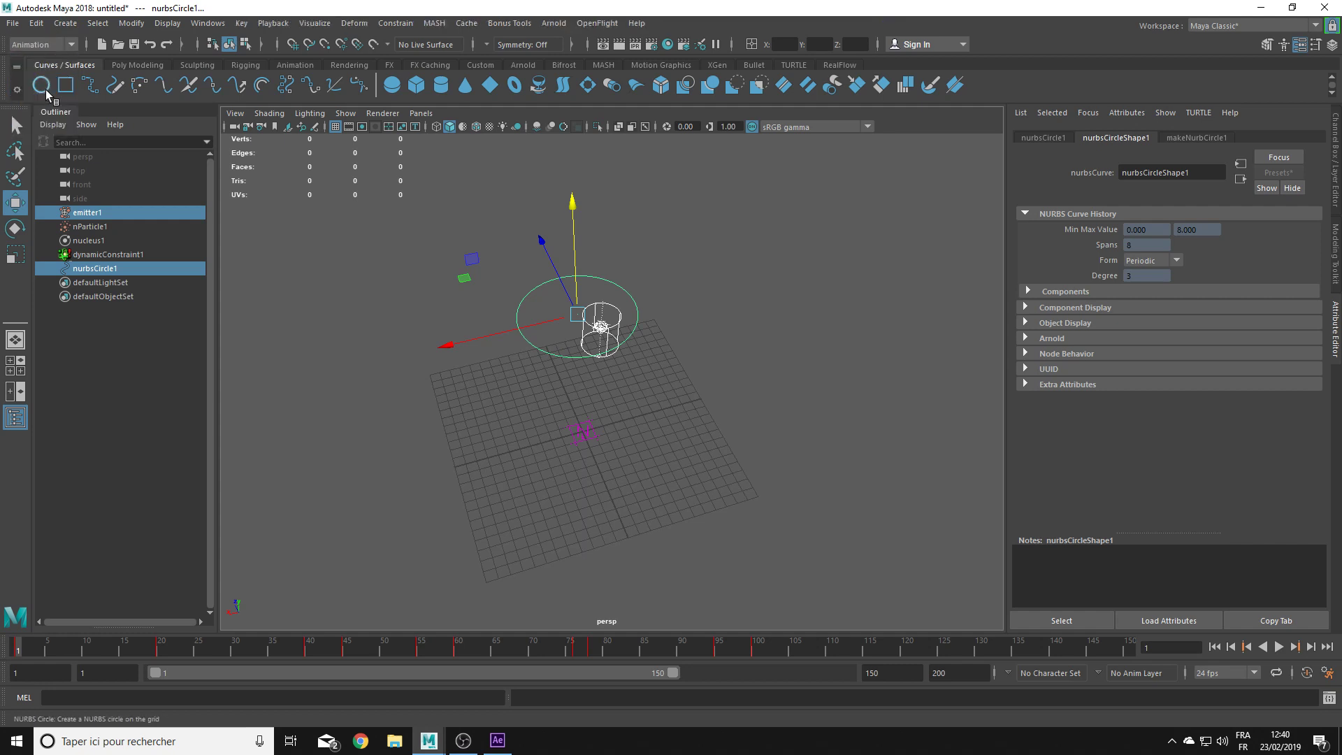
left_click(398, 24)
mouse_move(424, 146)
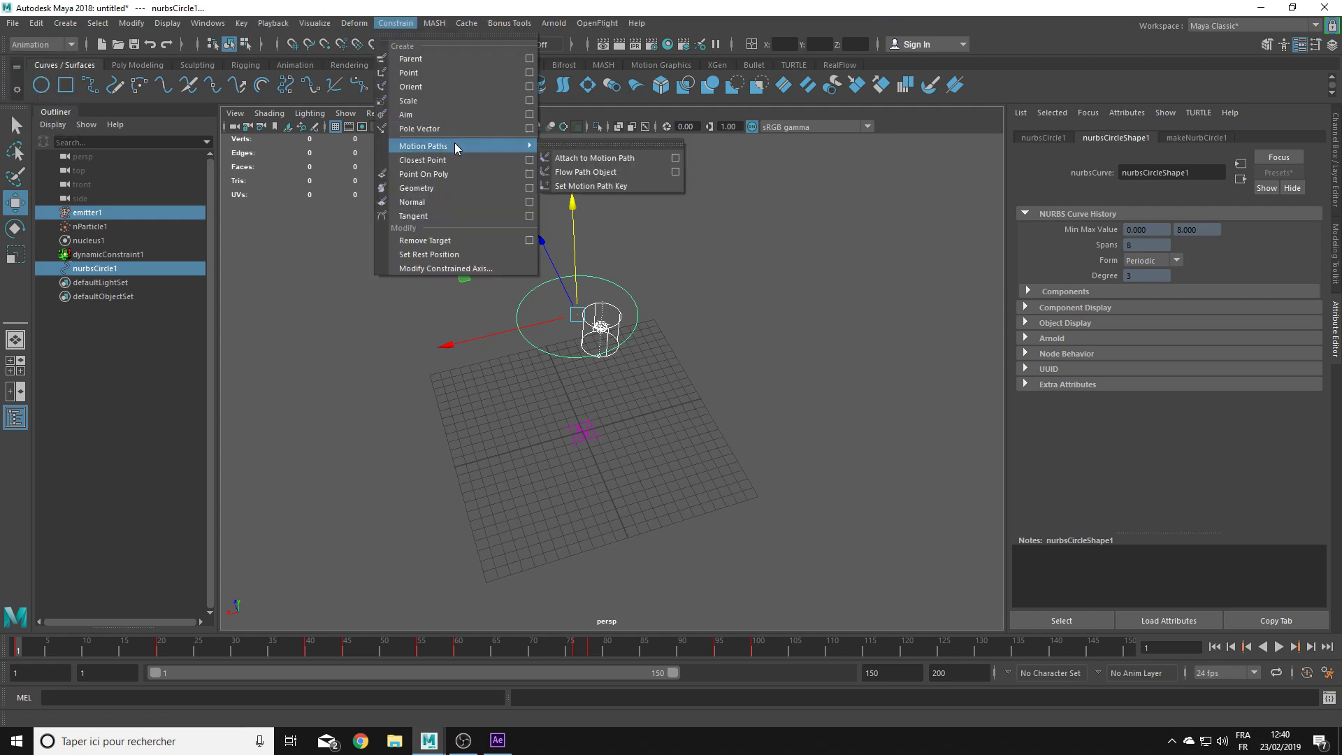
left_click(613, 161)
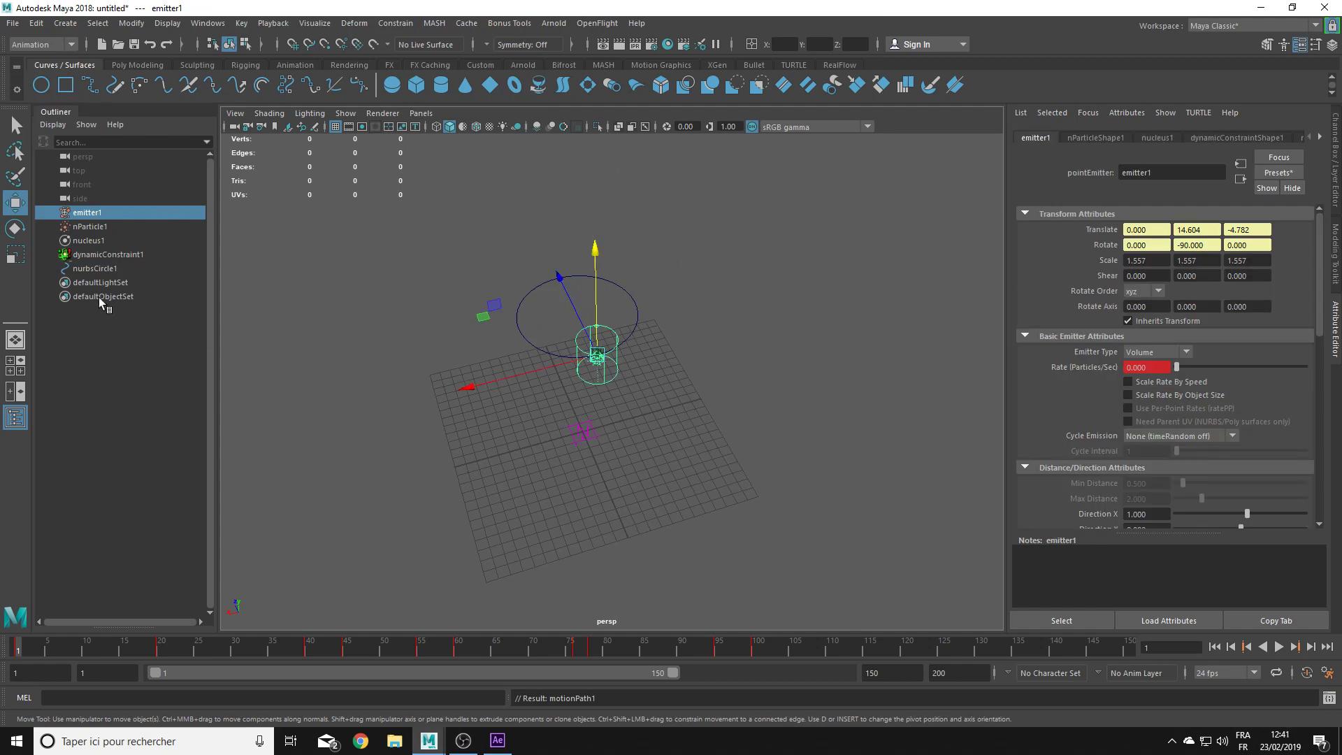
Step: Inspect the nComponent1 and motionPath1 attributes of the emitter and circle
left_click(93, 269)
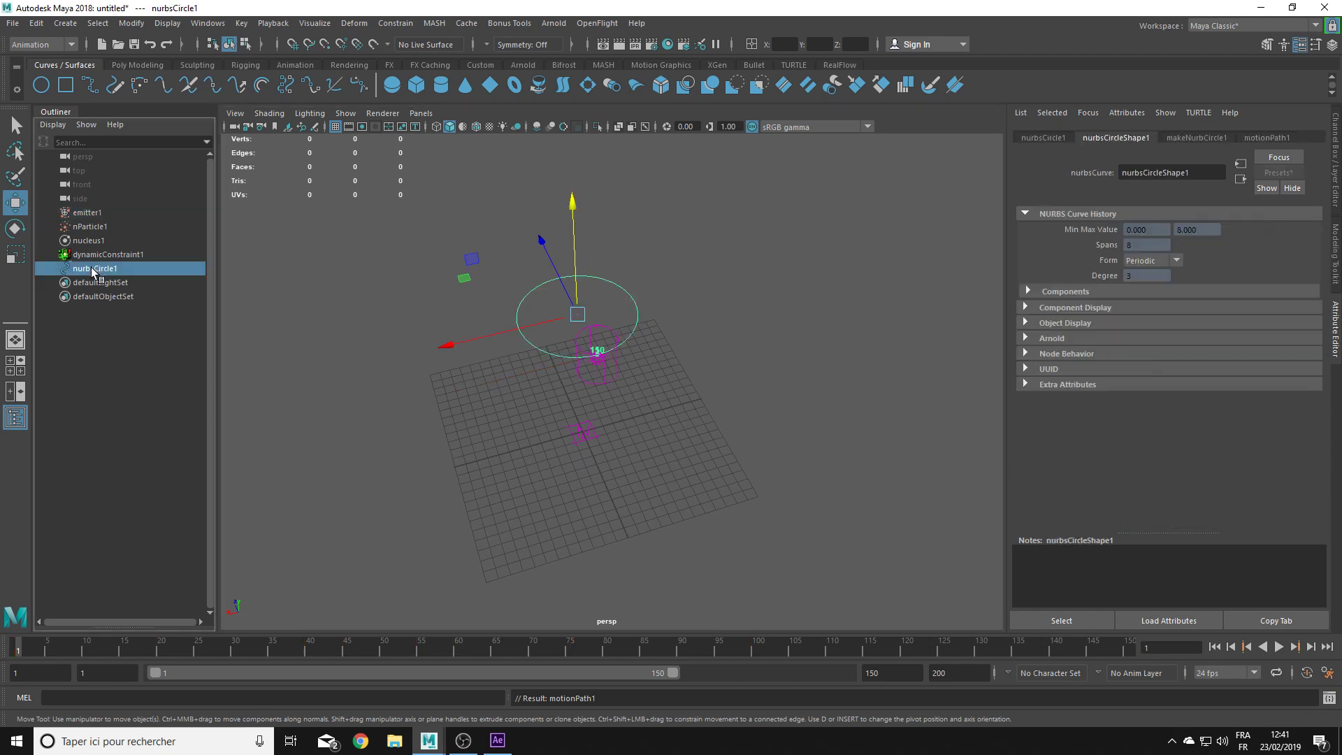
left_click(557, 423)
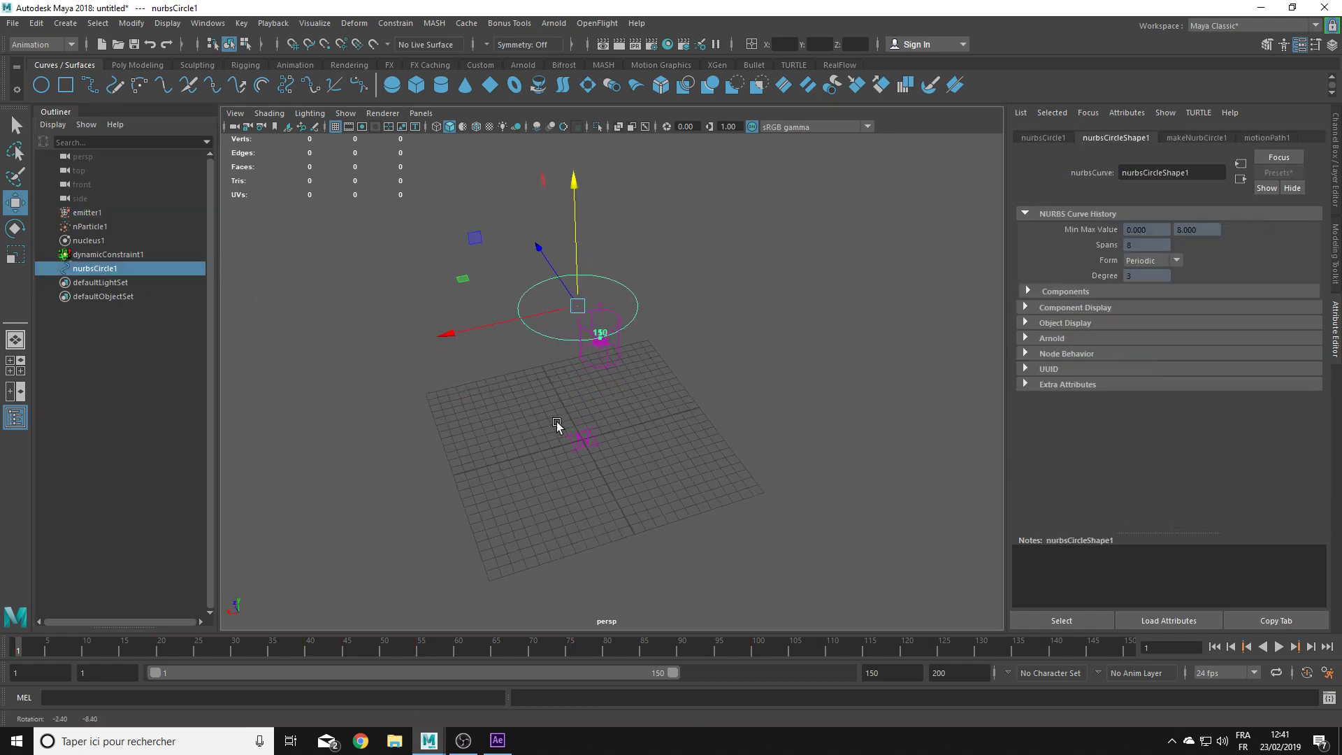
left_click(620, 328)
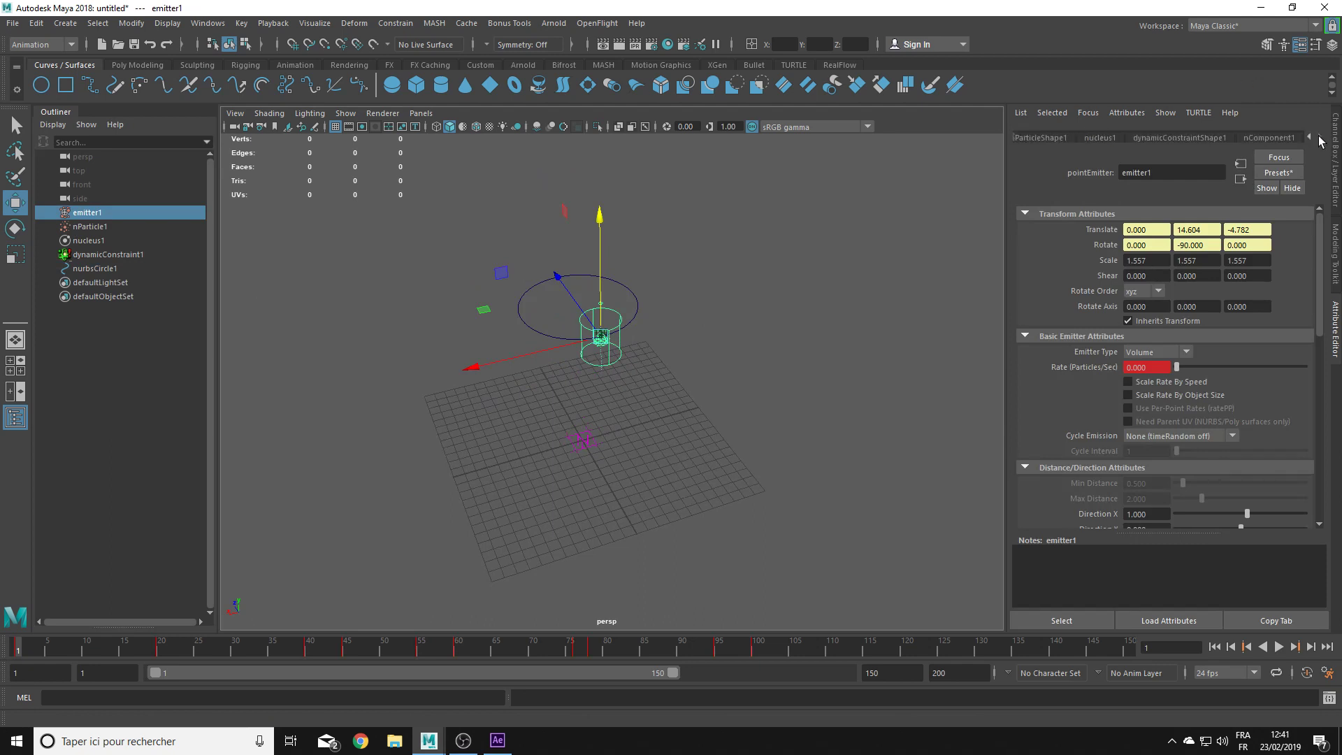
left_click(1308, 138)
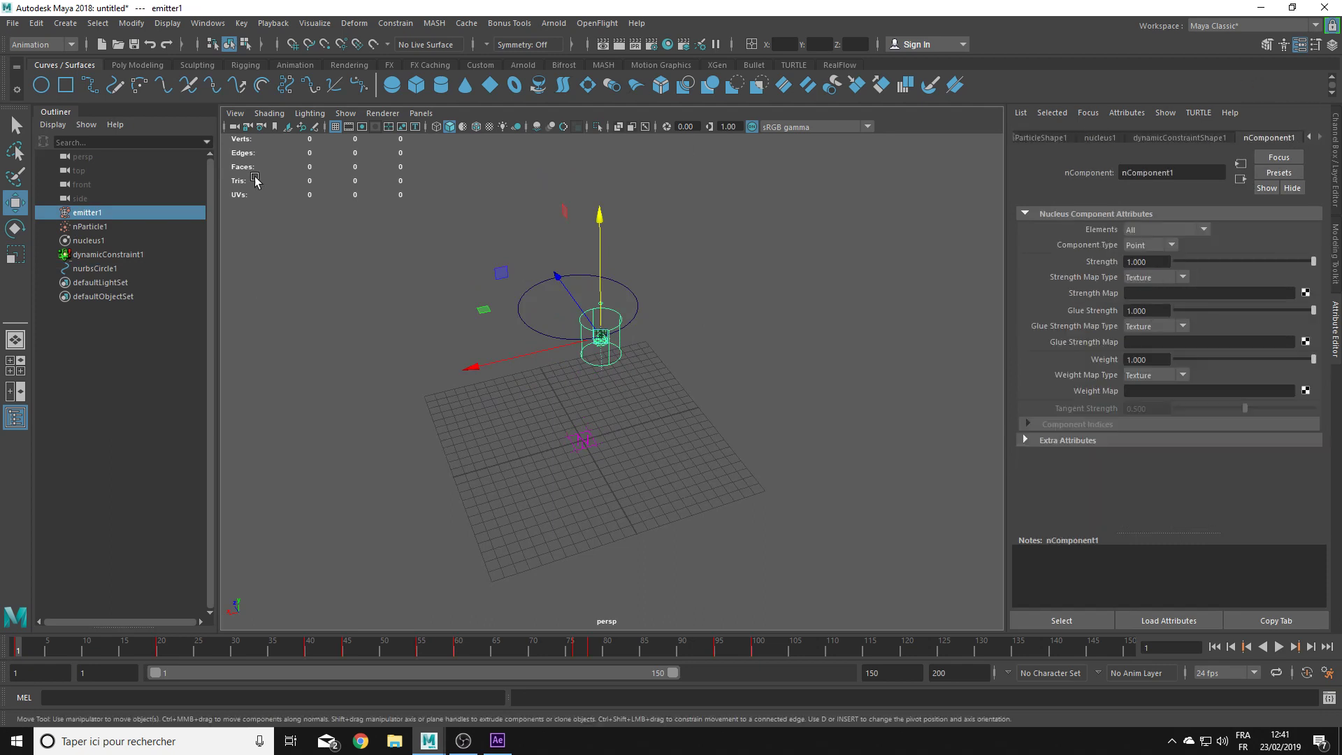
left_click(98, 269)
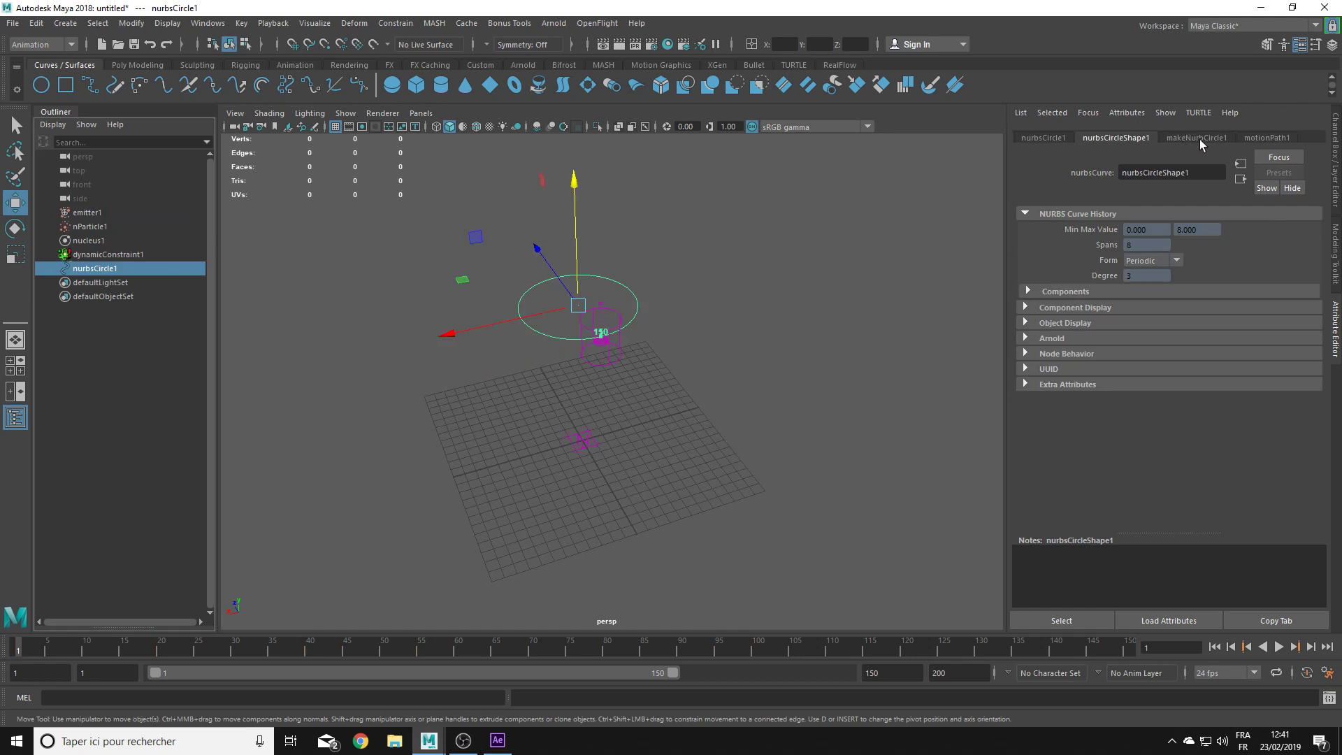
left_click(1262, 138)
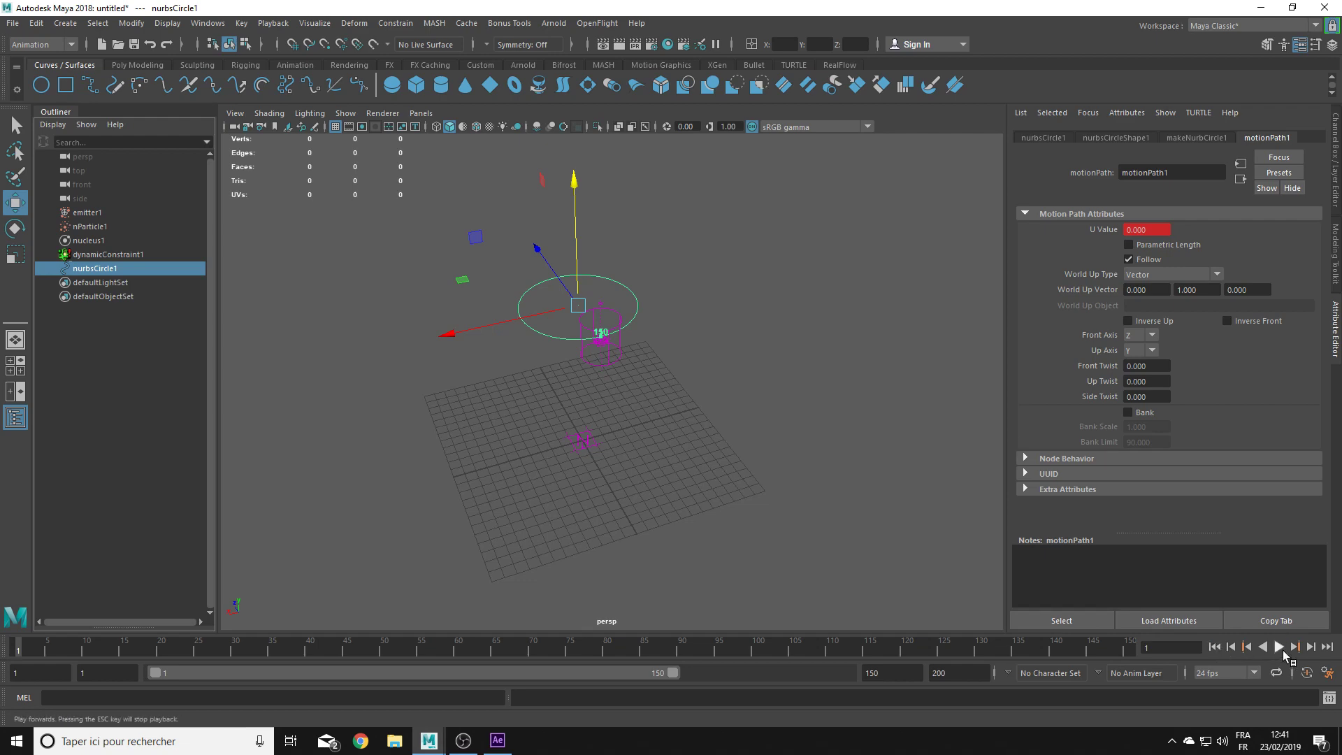
Step: Play the simulation to watch the emitter travel the circle, then reselect the emitter
left_click(1284, 654)
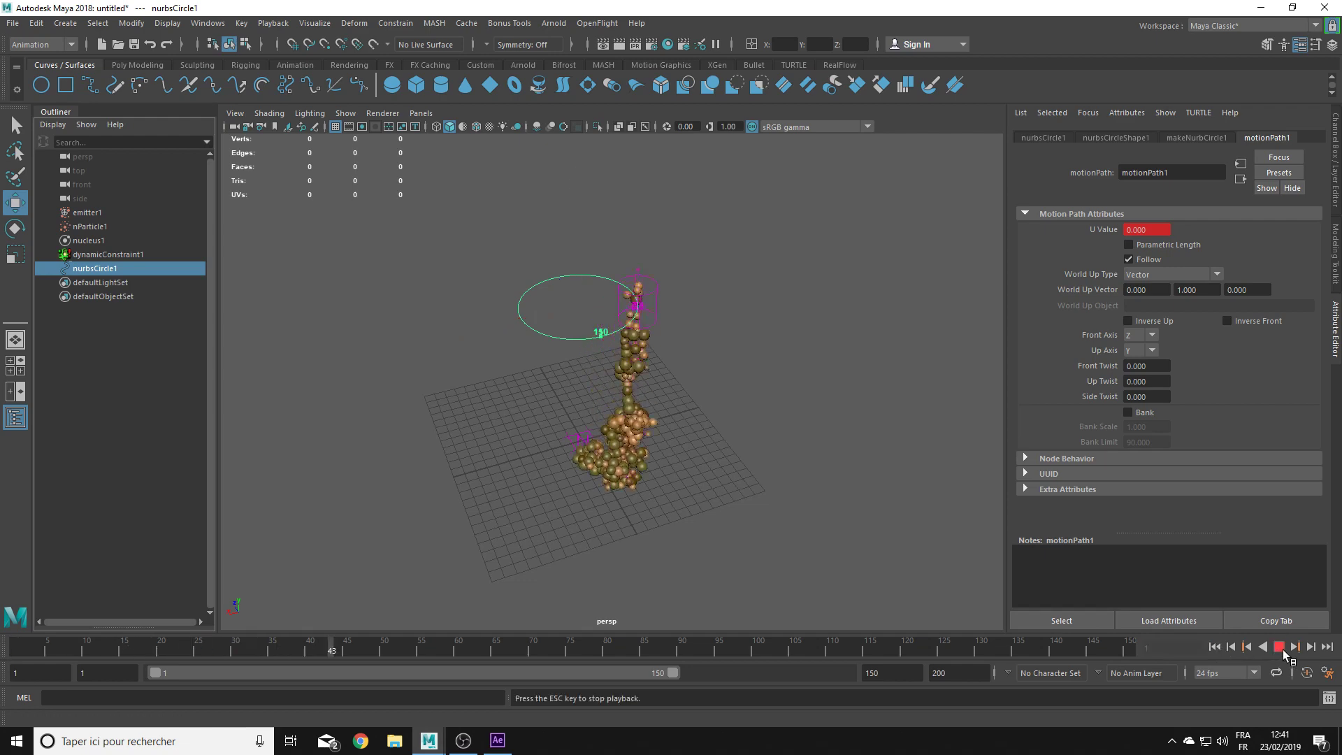
left_click_drag(626, 339, 669, 334, "alt")
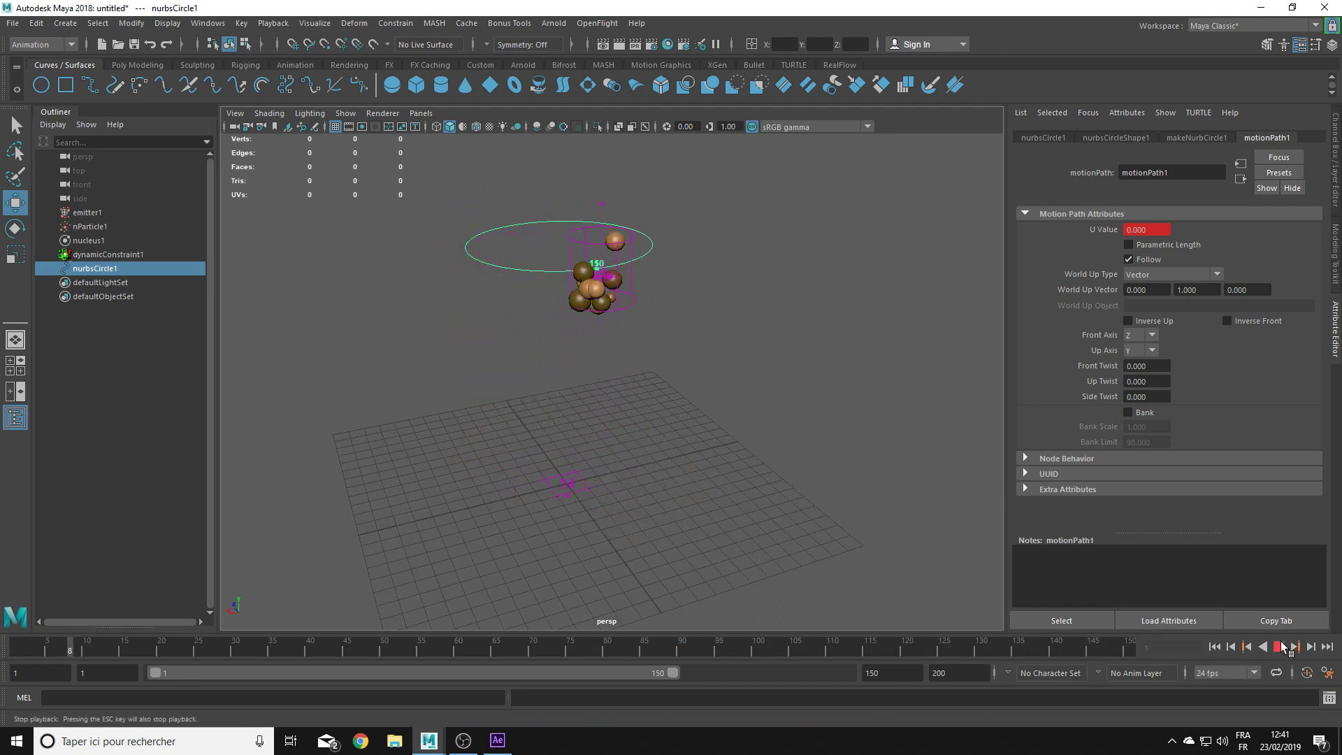
left_click(1283, 646)
left_click(557, 282)
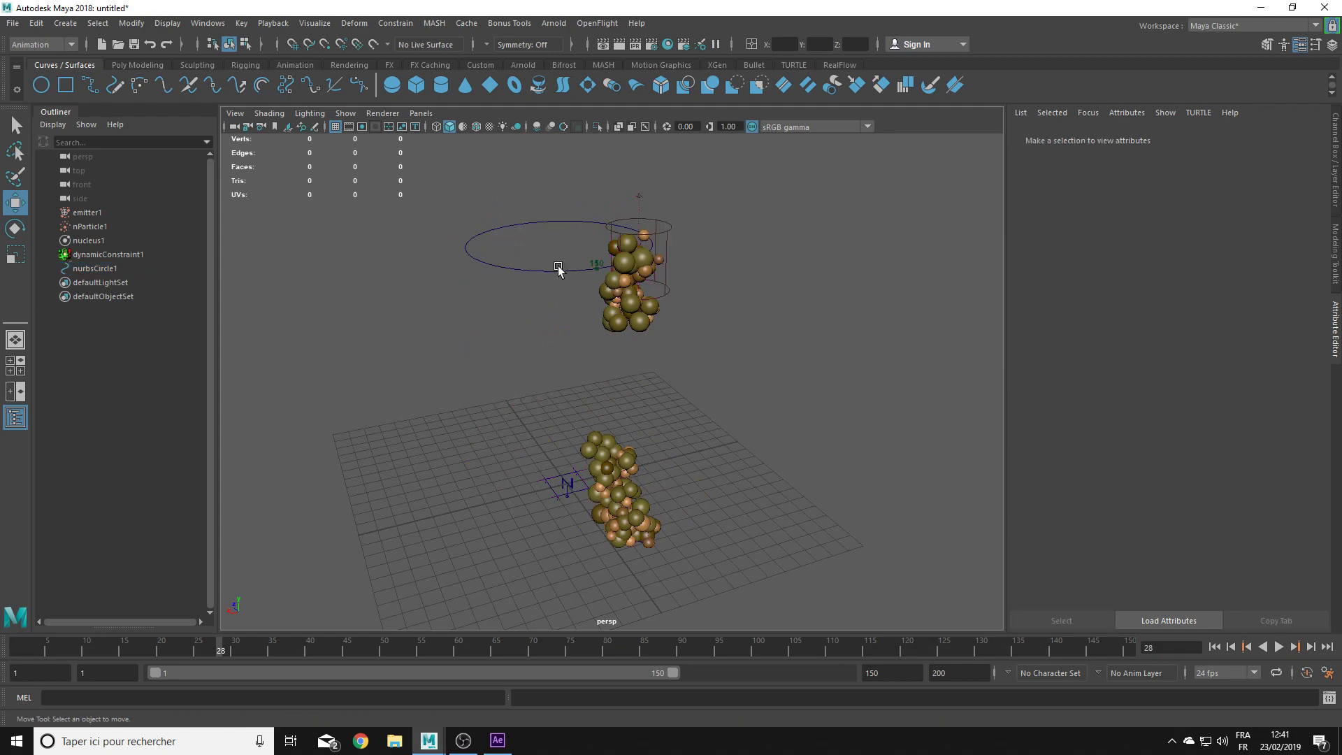
left_click(671, 233)
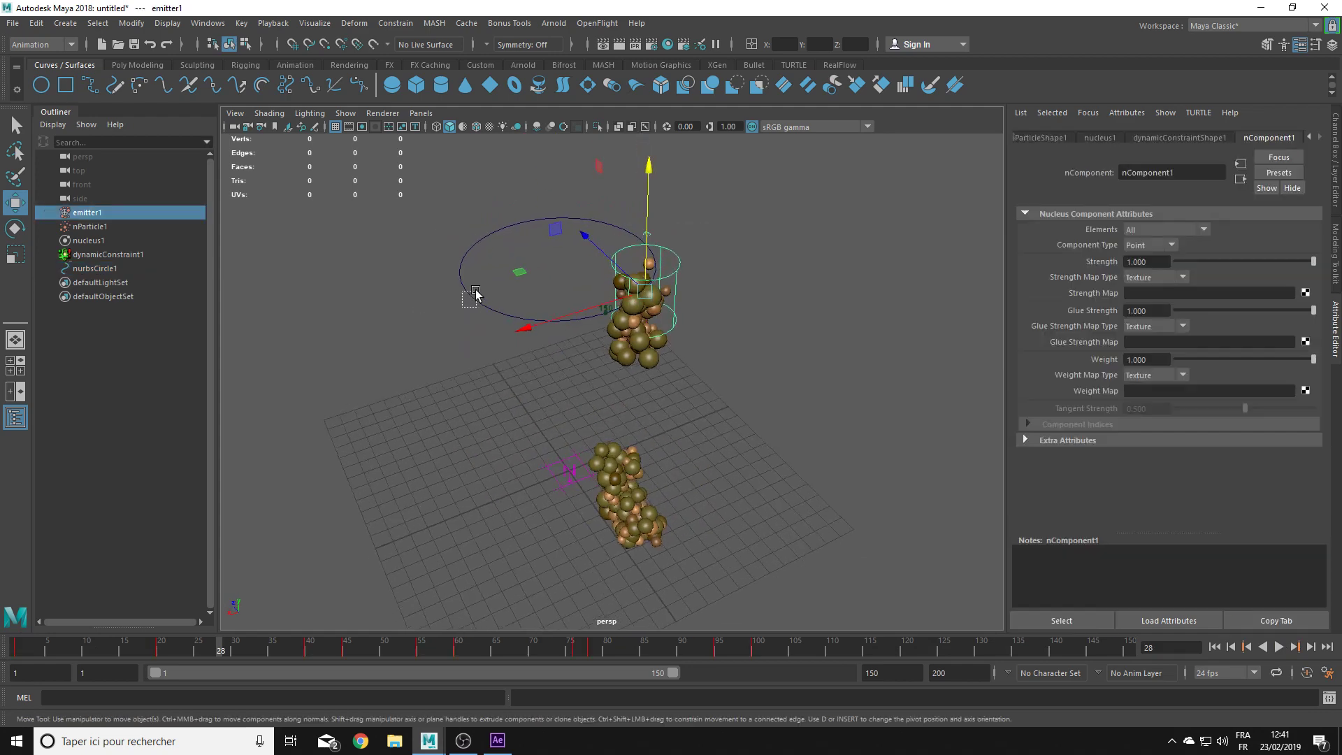
Step: Shrink the NURBS circle and tilt emitter1 by rotating it
left_click(476, 294)
key("r")
left_click_drag(558, 264, 515, 289)
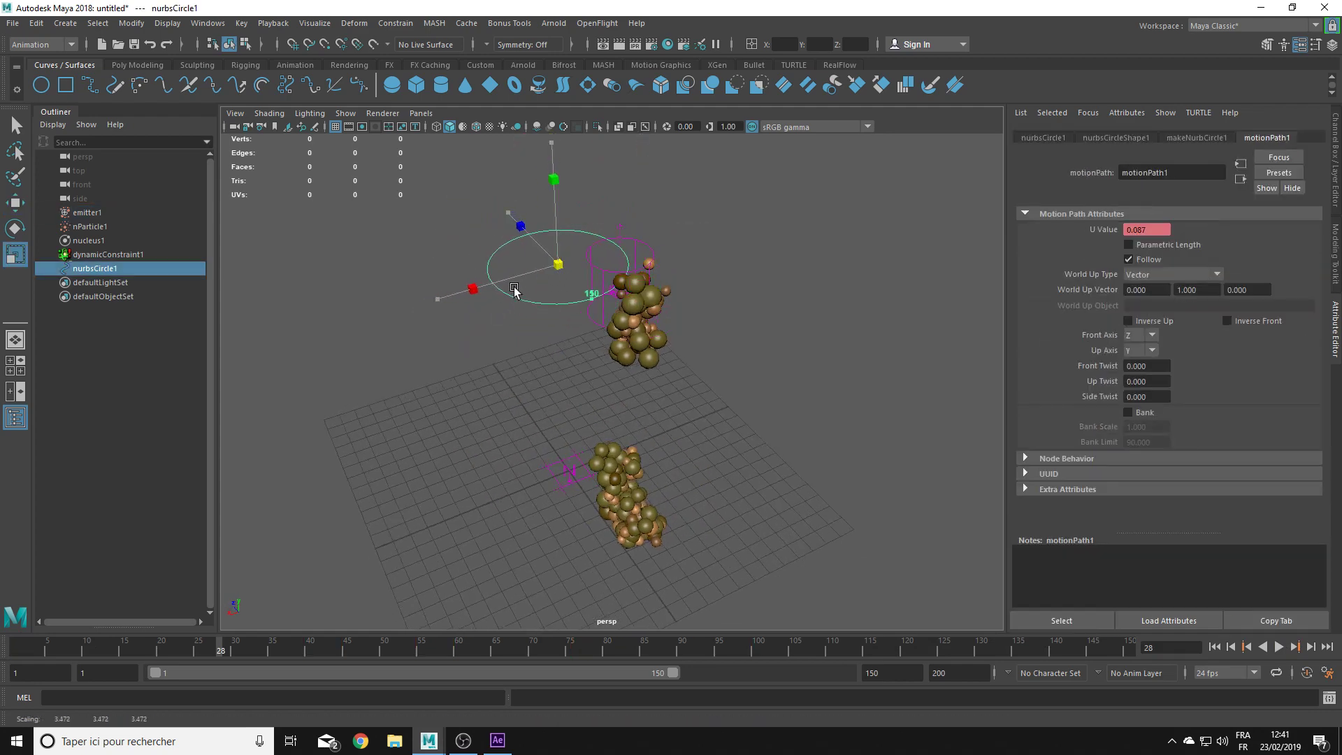
left_click(659, 242)
key("e")
left_click_drag(648, 210, 635, 257)
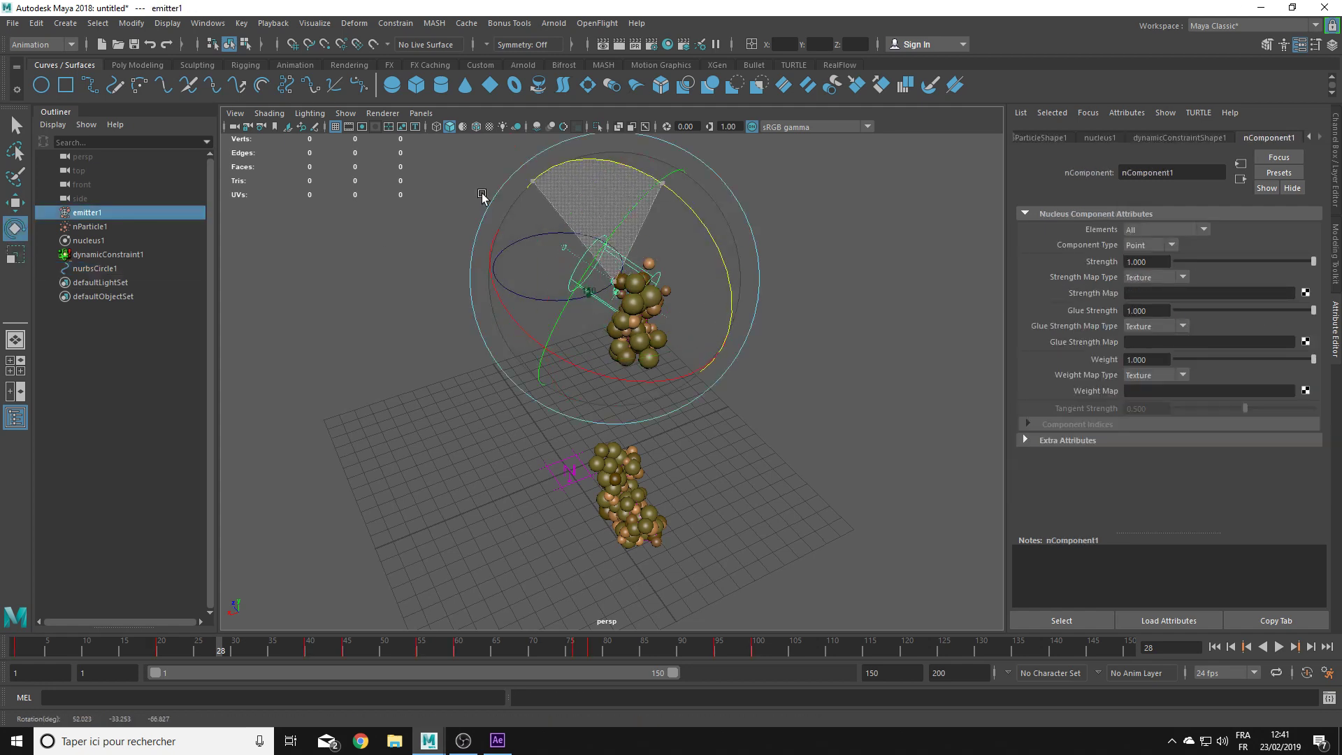
left_click_drag(688, 222, 572, 166)
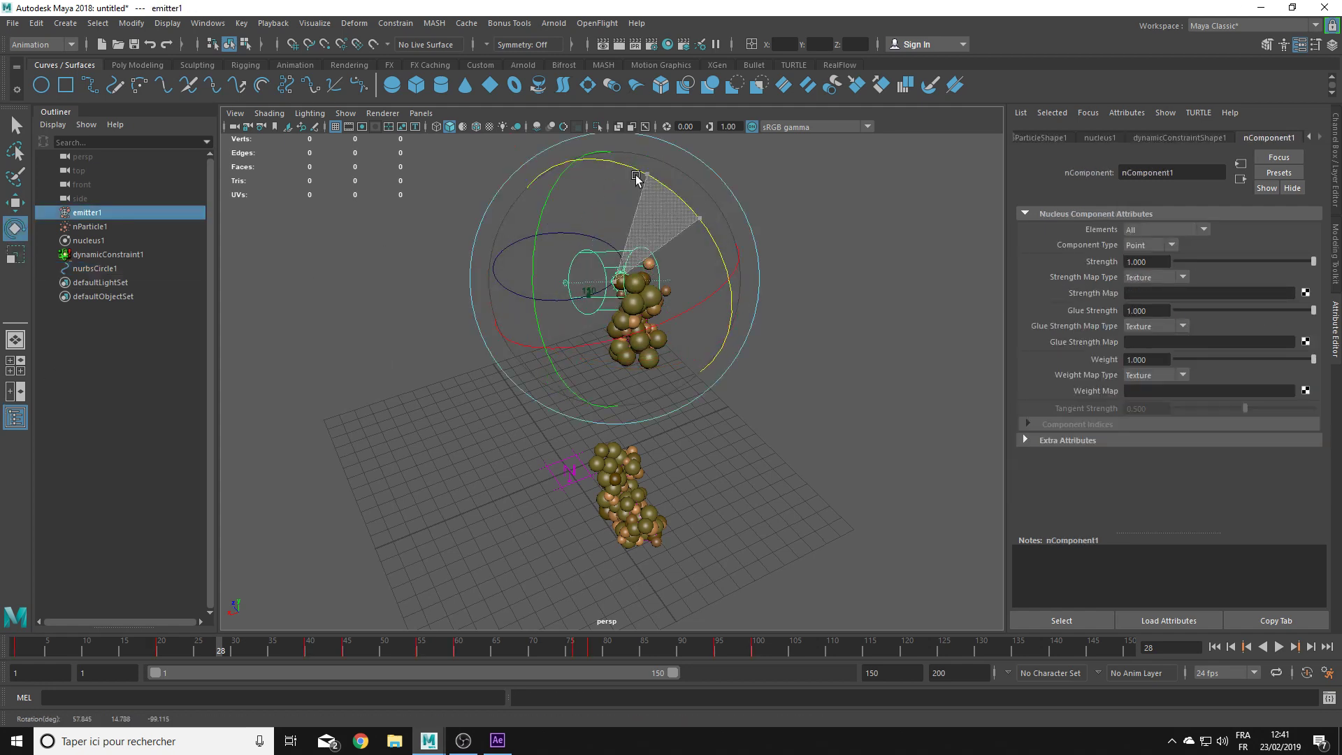
Step: Replay the simulation from the start to check the leaning particle stream
left_click(1224, 649)
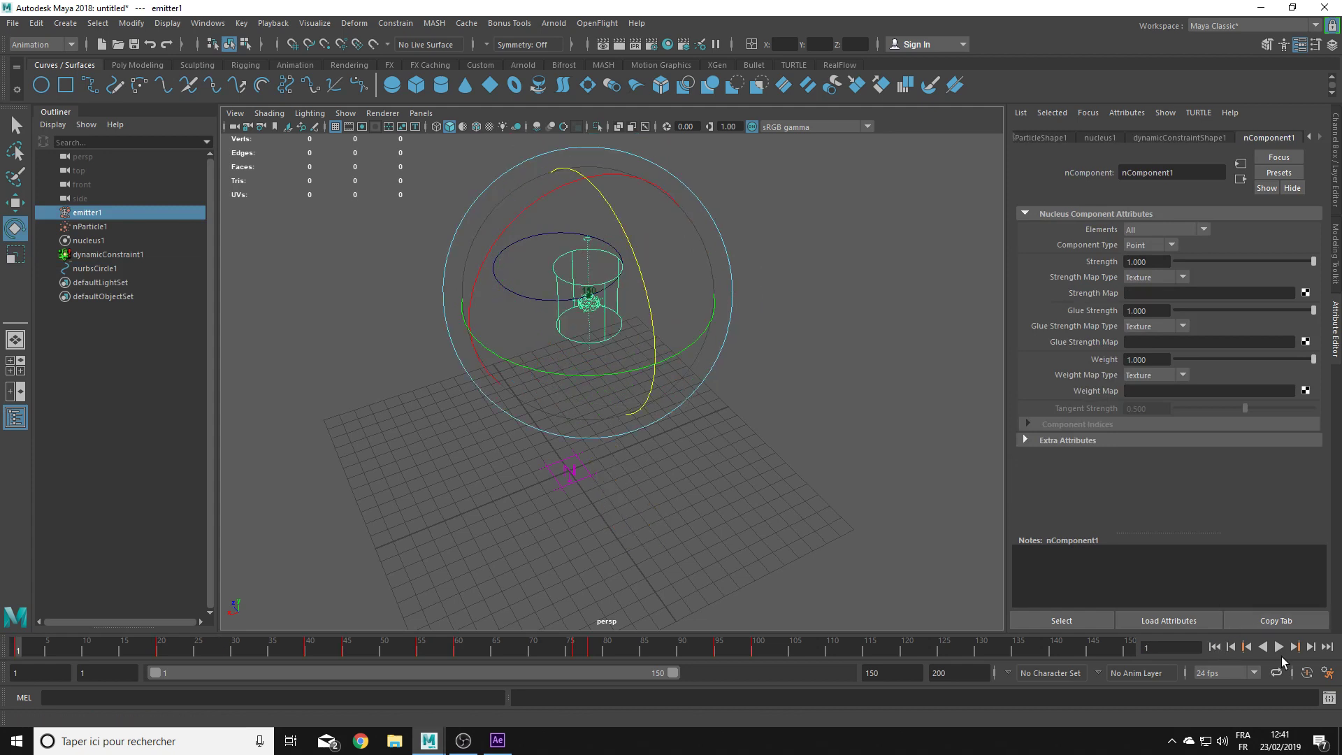
left_click(1280, 646)
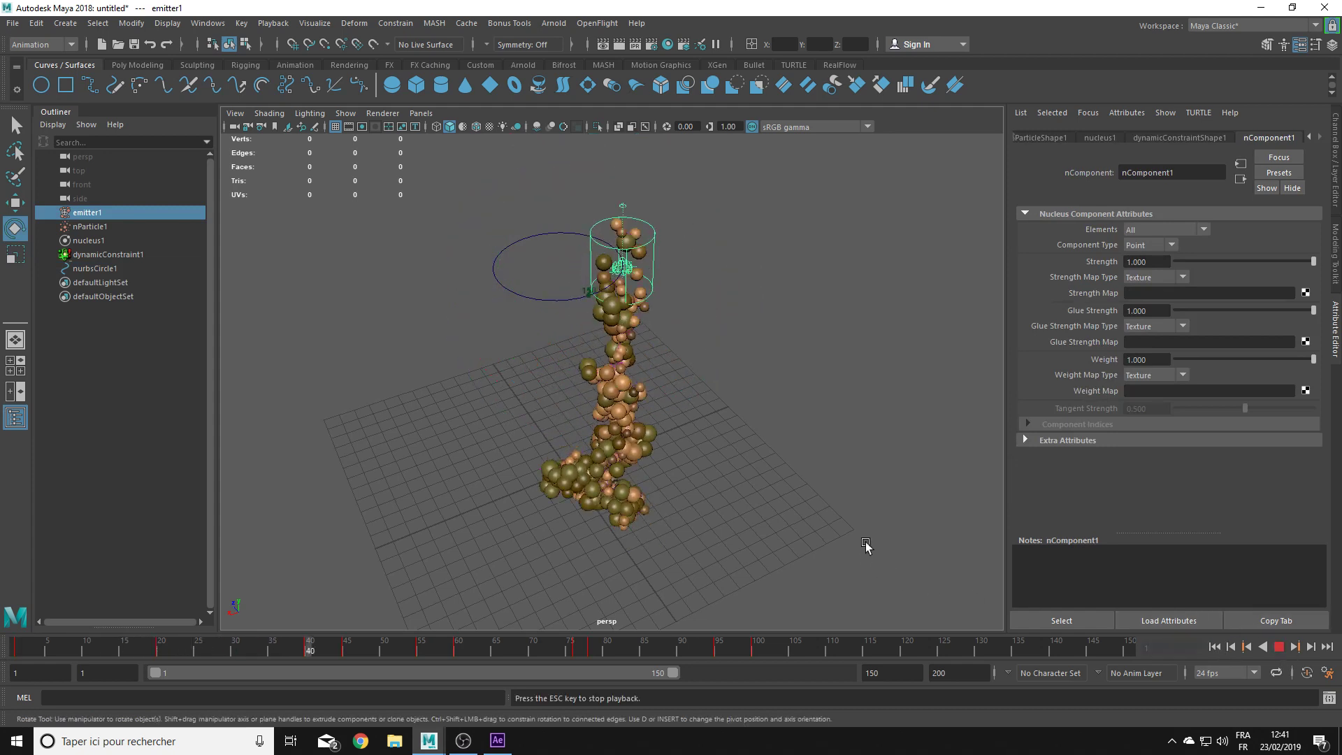
left_click_drag(697, 546, 624, 494, "alt")
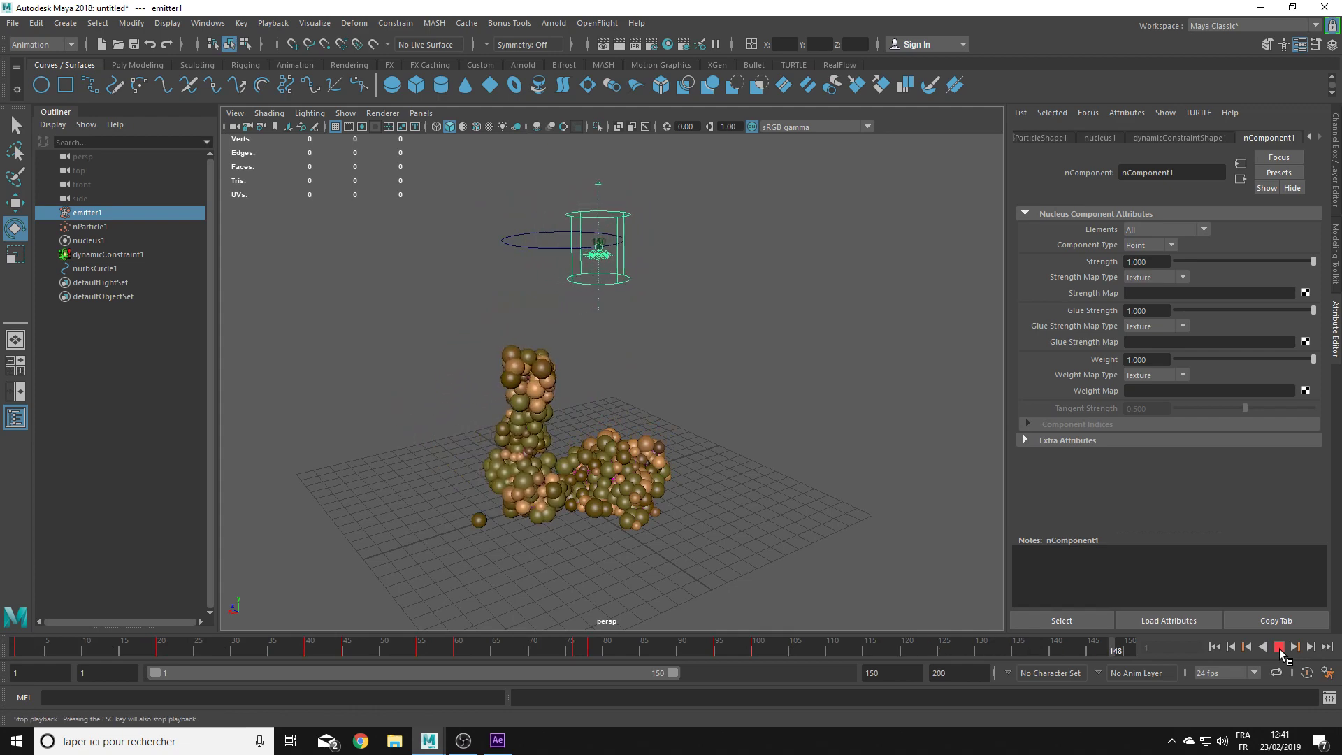
left_click(1280, 649)
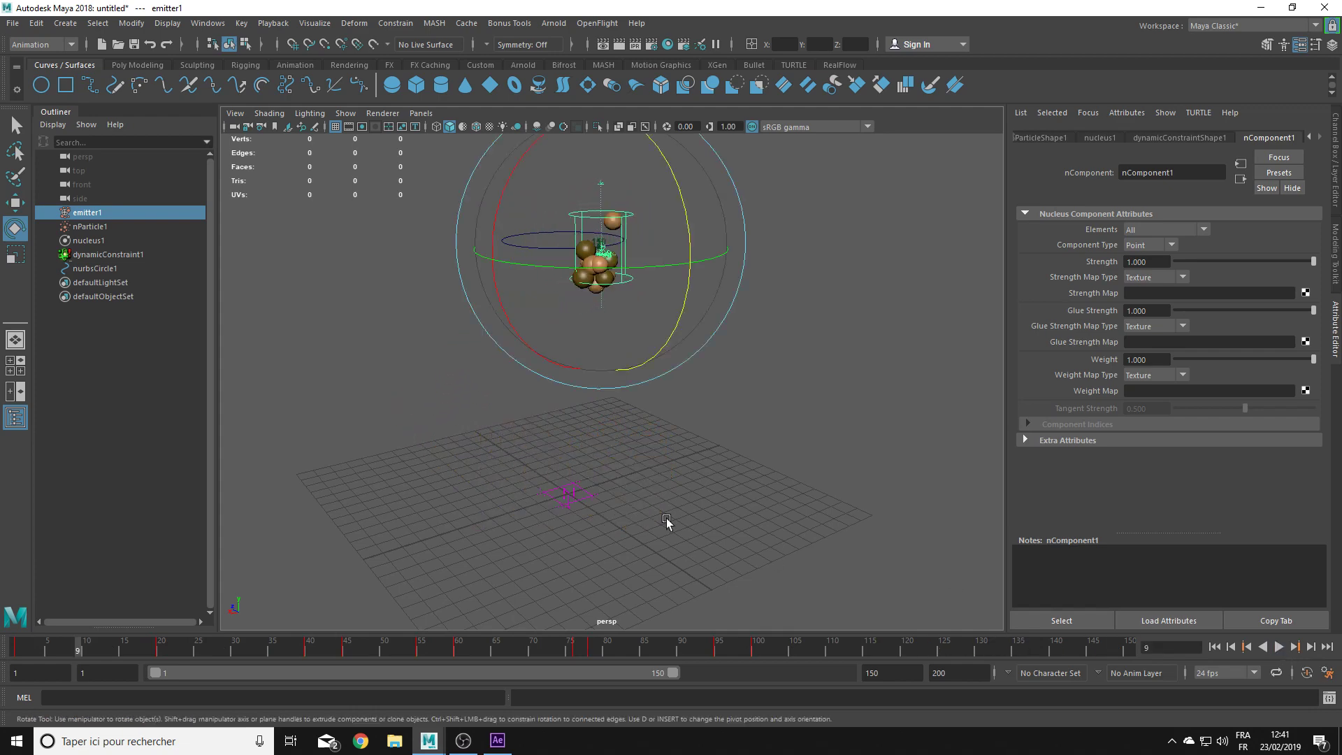
Step: Select dynamicConstraint1, set Glue Strength to 0.549, and preview the simulation
left_click(98, 256)
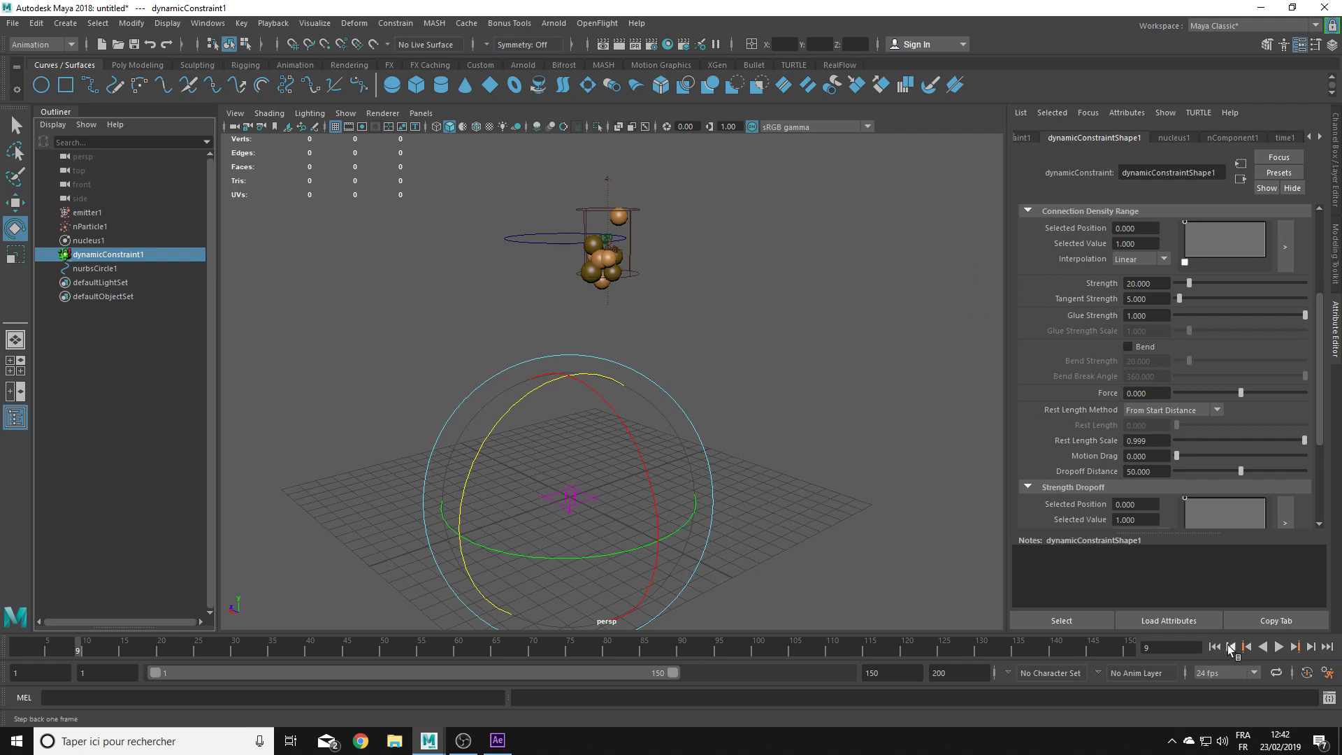
left_click(1214, 647)
left_click(1279, 648)
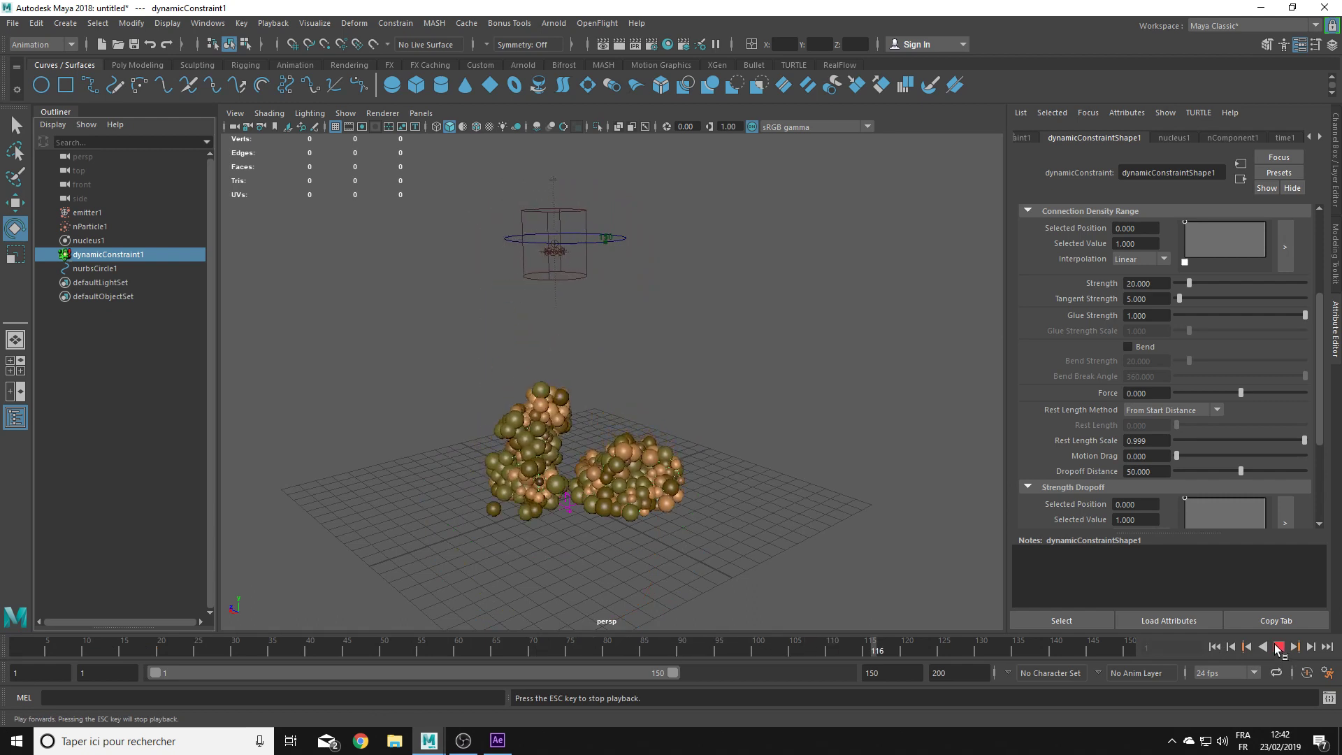
left_click(1279, 647)
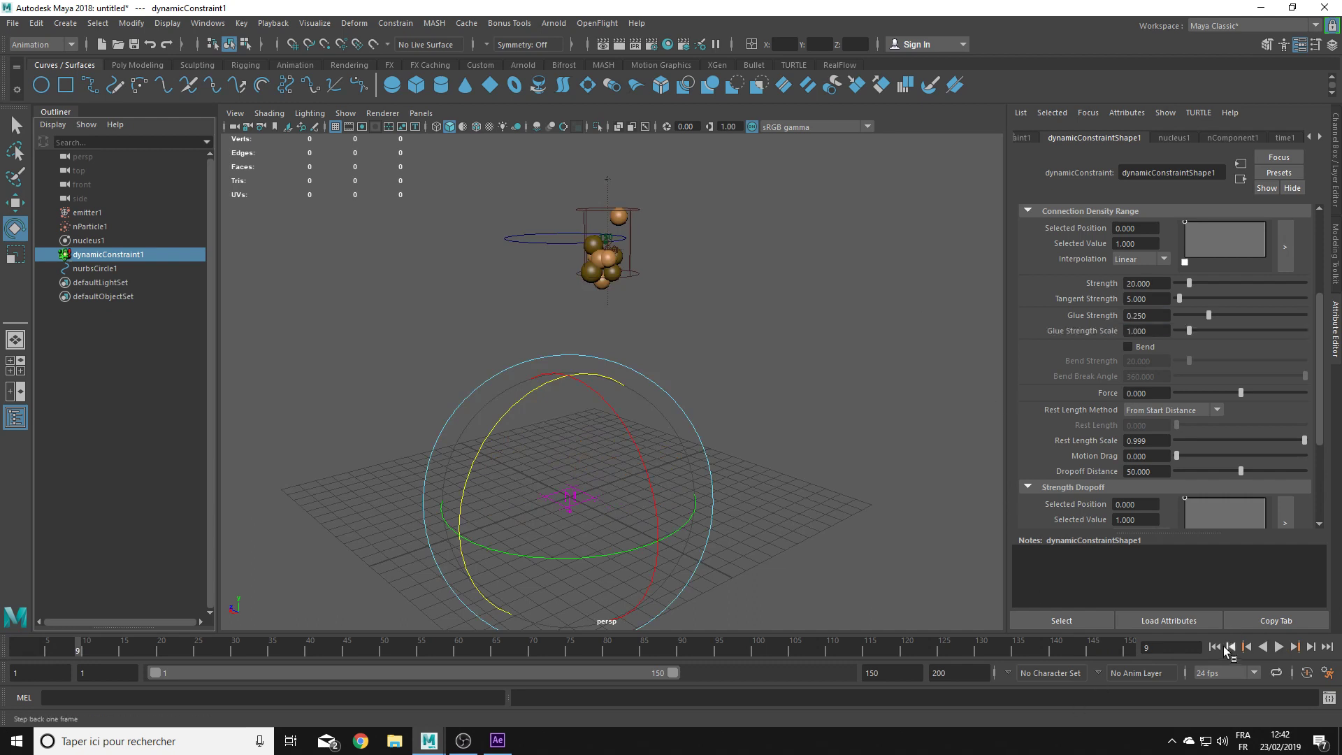
left_click(1211, 653)
left_click(1279, 648)
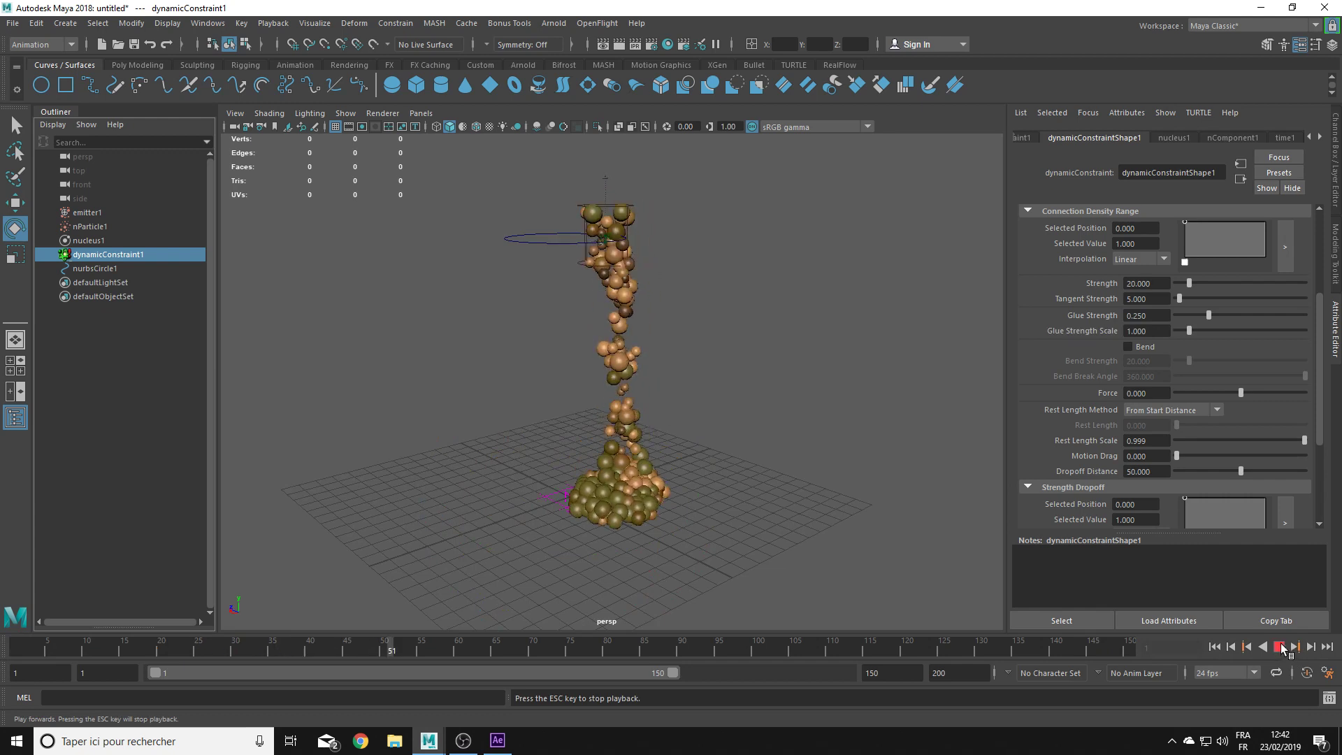
left_click(1280, 648)
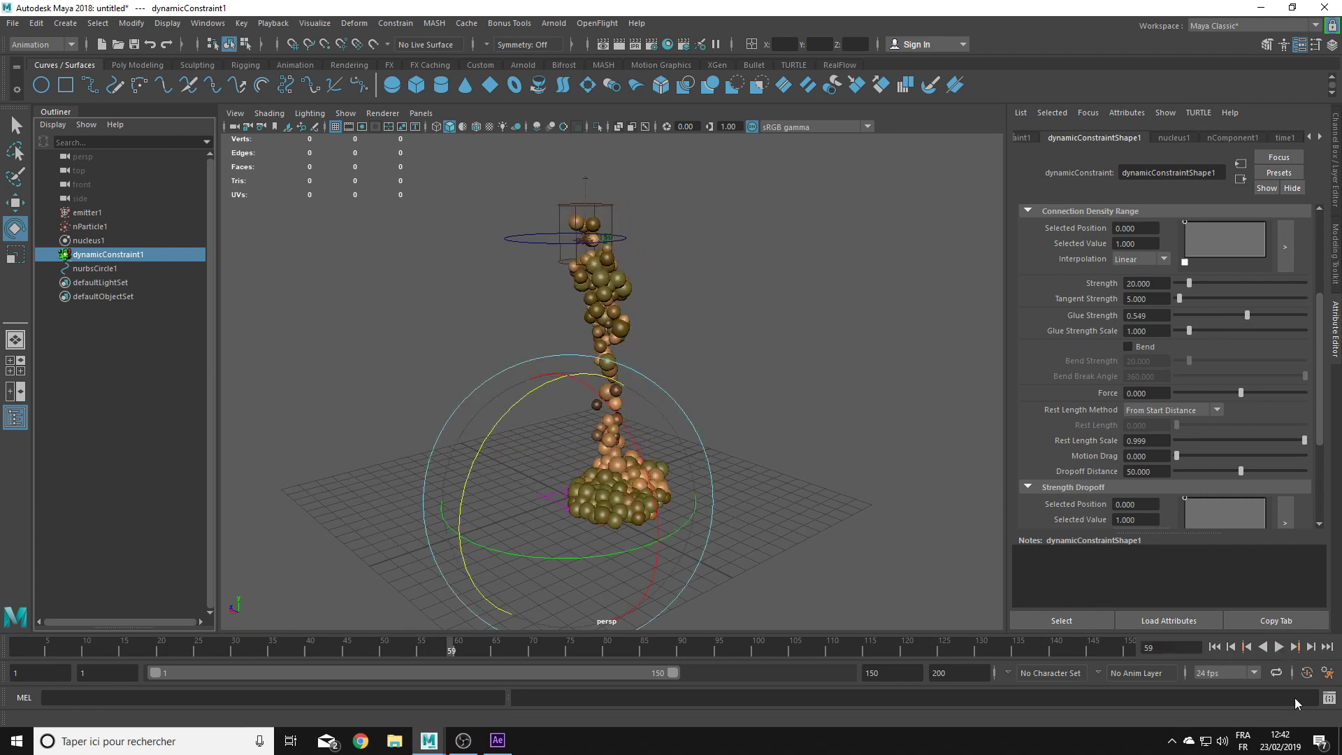
Step: Replay with the new glue strength, orbit the settled heap, and select nParticle1
left_click(1217, 647)
left_click(1279, 647)
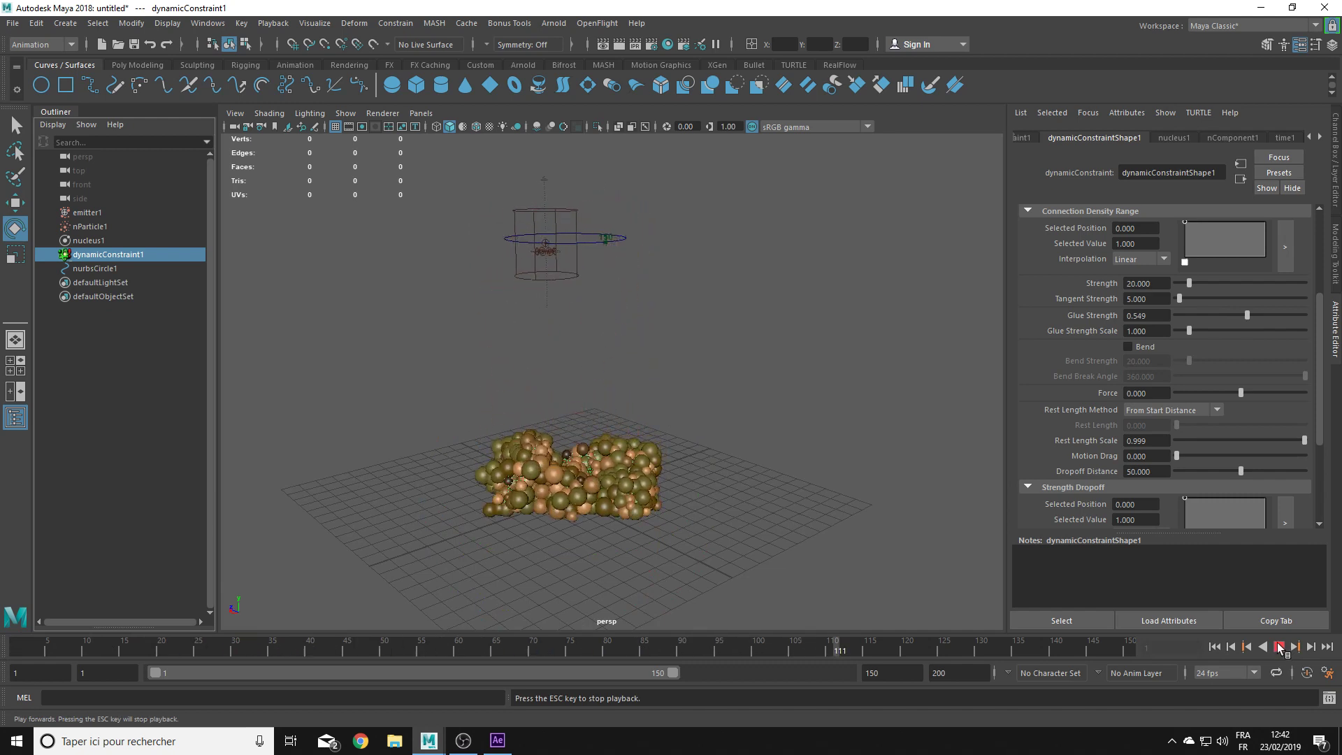
left_click(1279, 647)
mouse_move(639, 552)
left_mouse_down("alt")
mouse_move(687, 554)
mouse_move(423, 535)
left_mouse_up("alt")
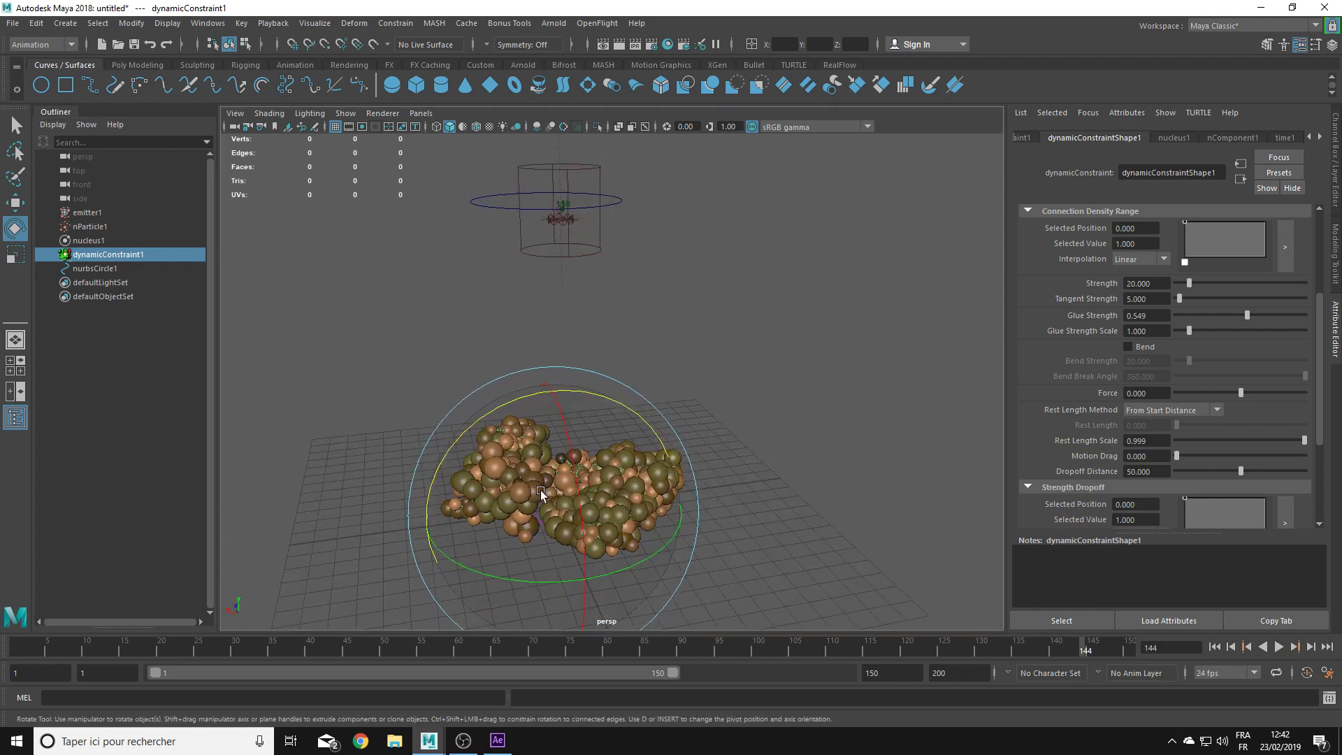
left_click(80, 227)
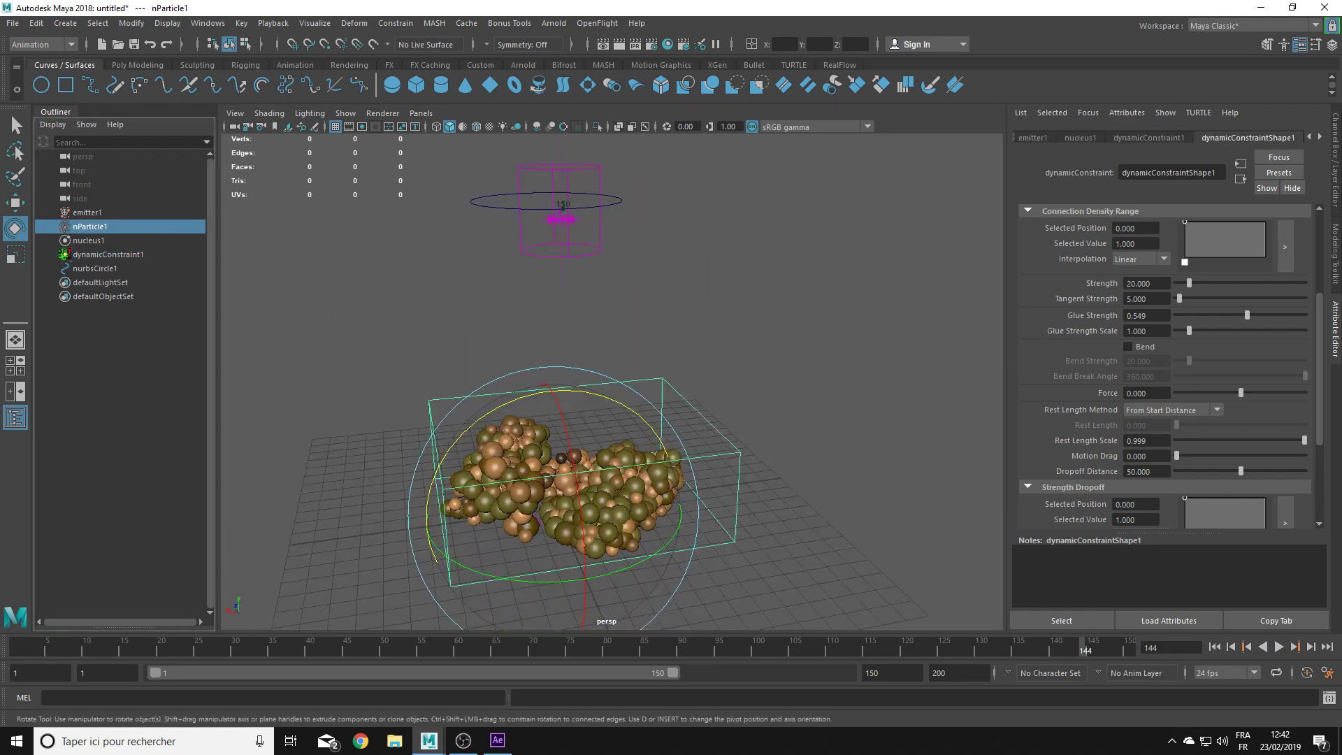
Step: Show nParticleShape1's attributes and expand Dynamic Properties below Collisions, where Drag and Damp are listed
scroll(1090, 410, "up", 5)
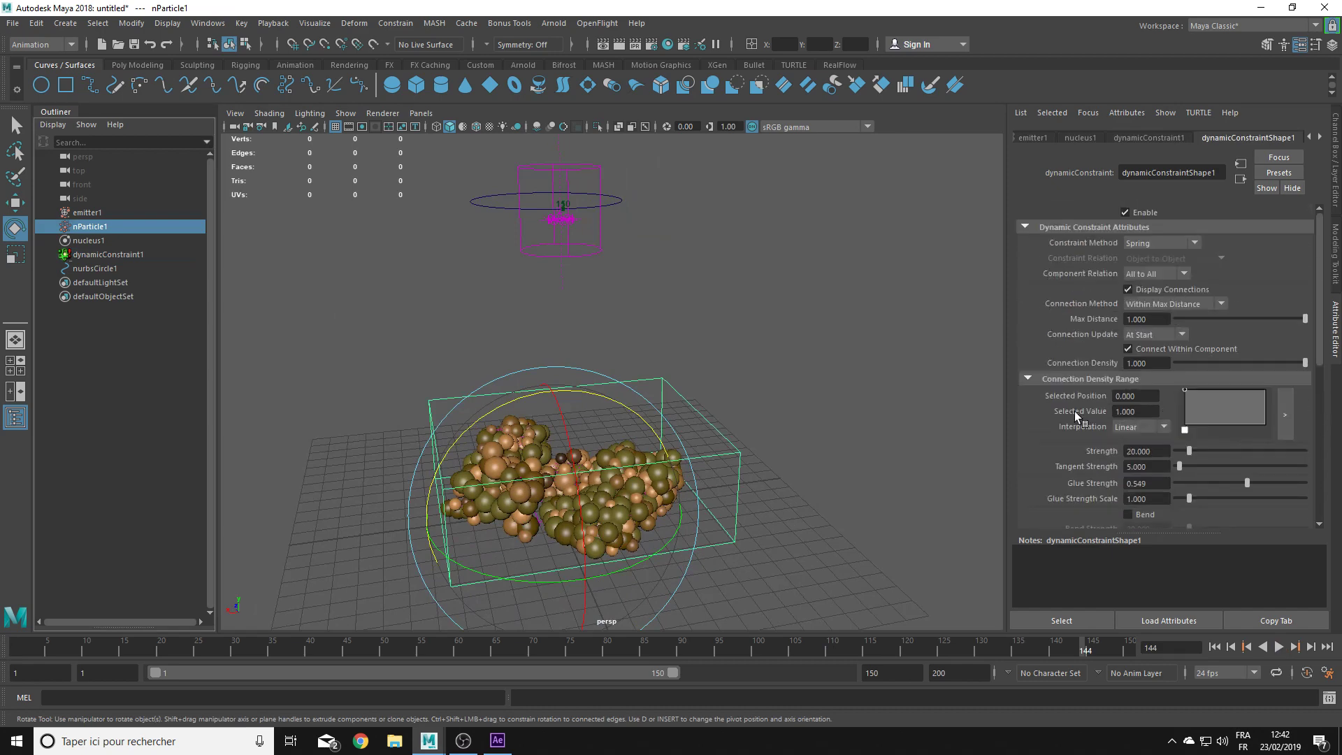
left_click(1063, 378)
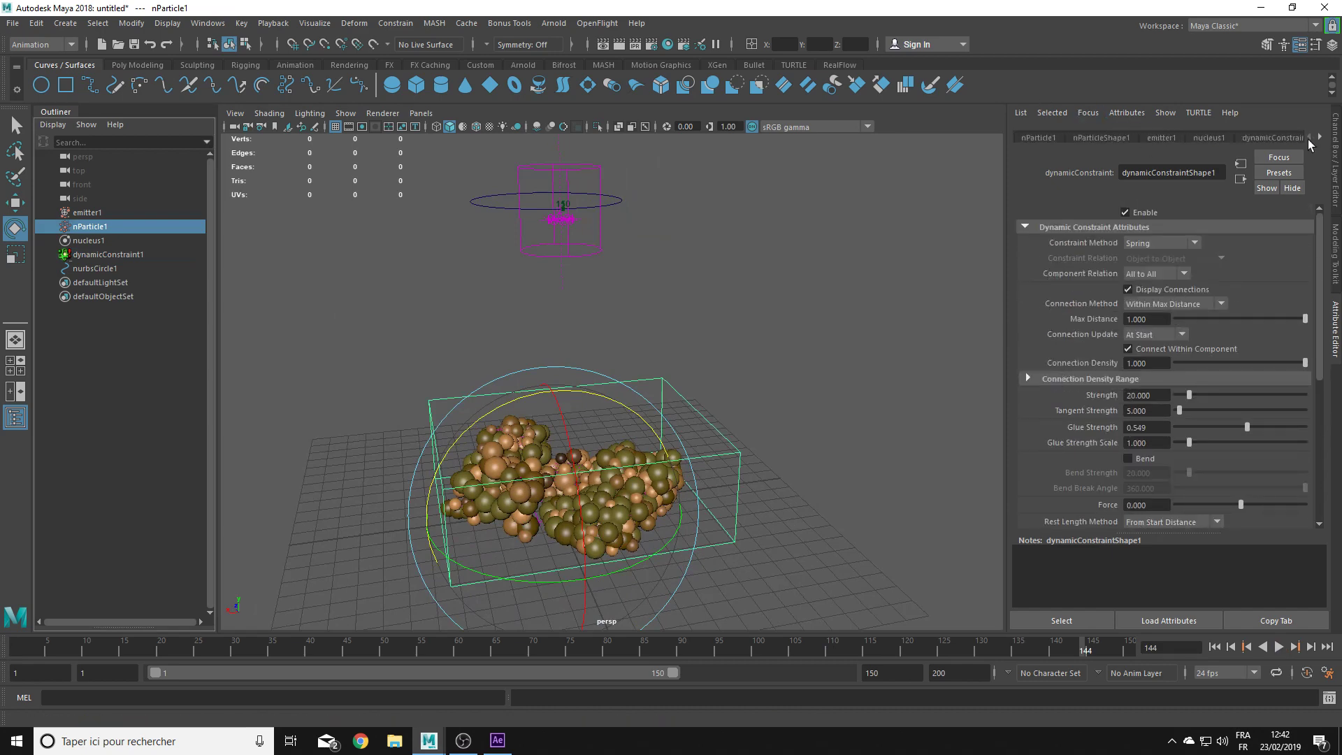
left_click(1095, 140)
scroll(1091, 350, "down", 5)
scroll(1085, 314, "down", 2)
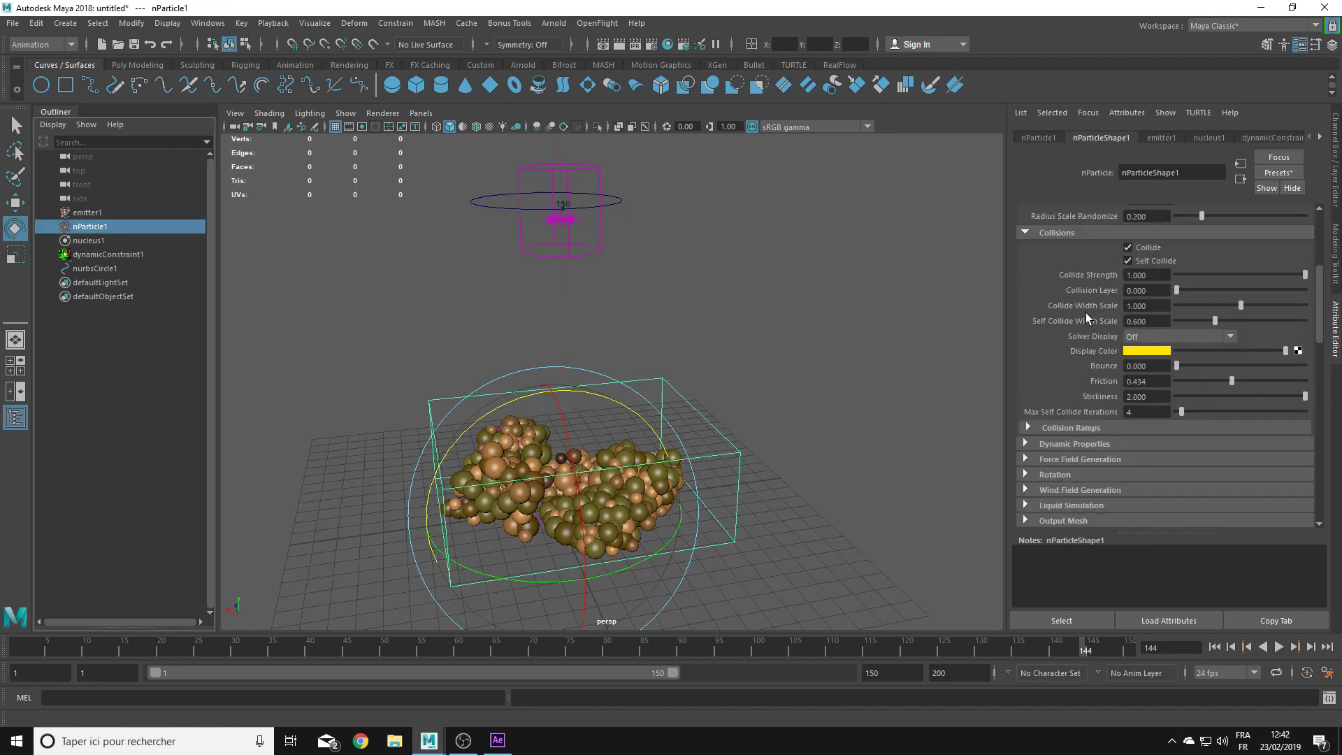
left_click(1067, 444)
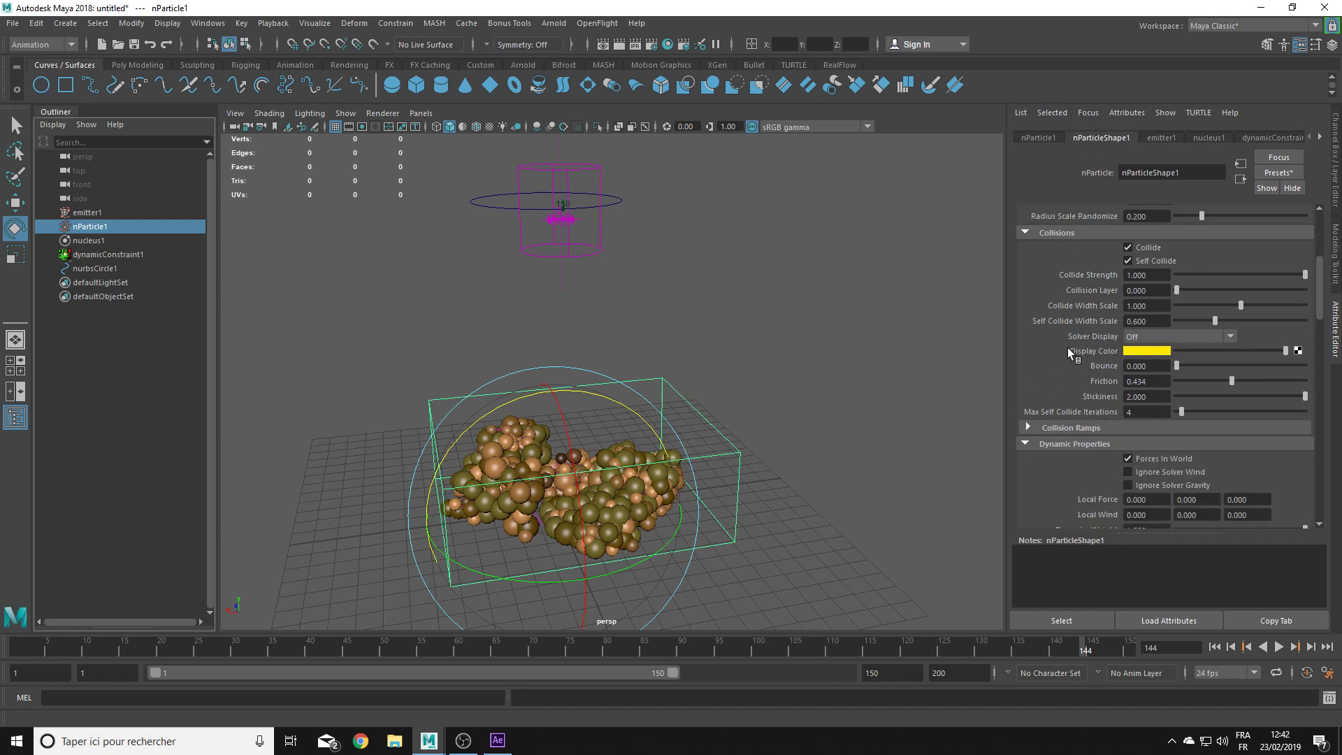
scroll(1068, 346, "down", 3)
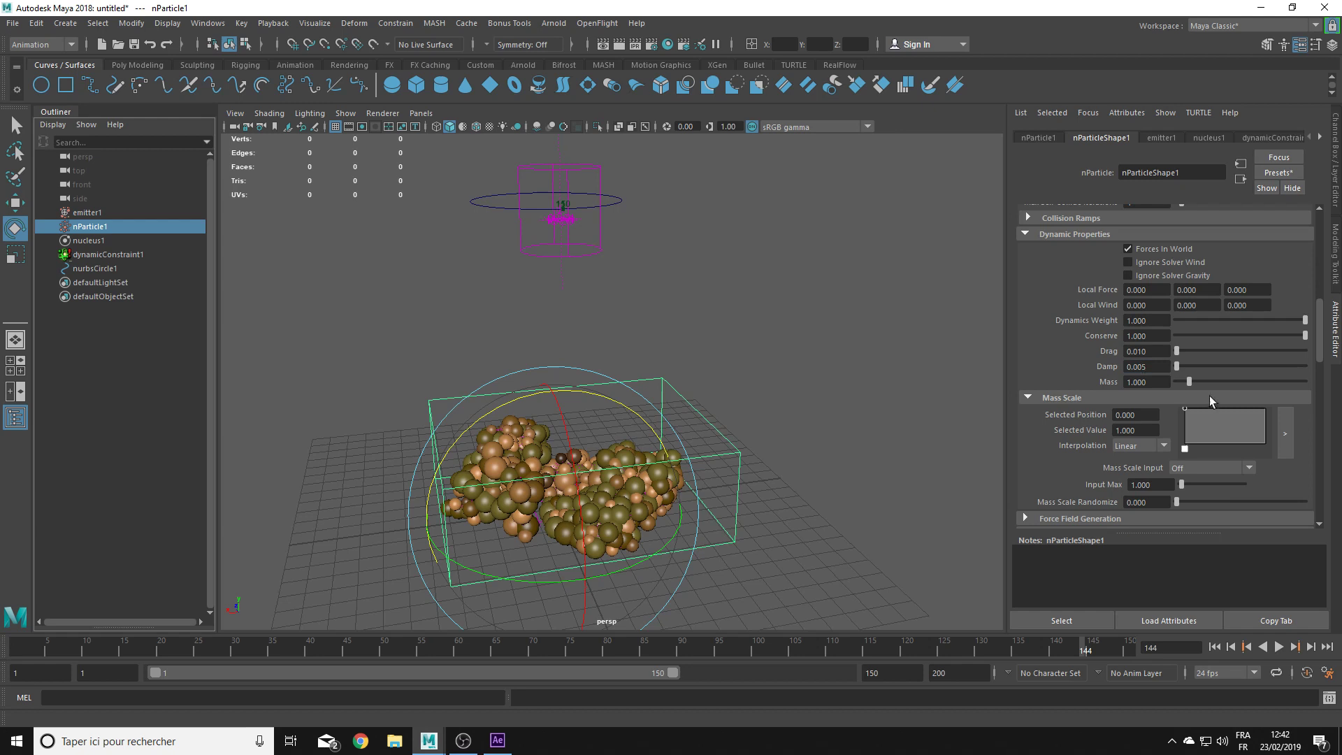
Step: Play the simulation from frame 1, tumbling the view, then stop it
left_click(1215, 648)
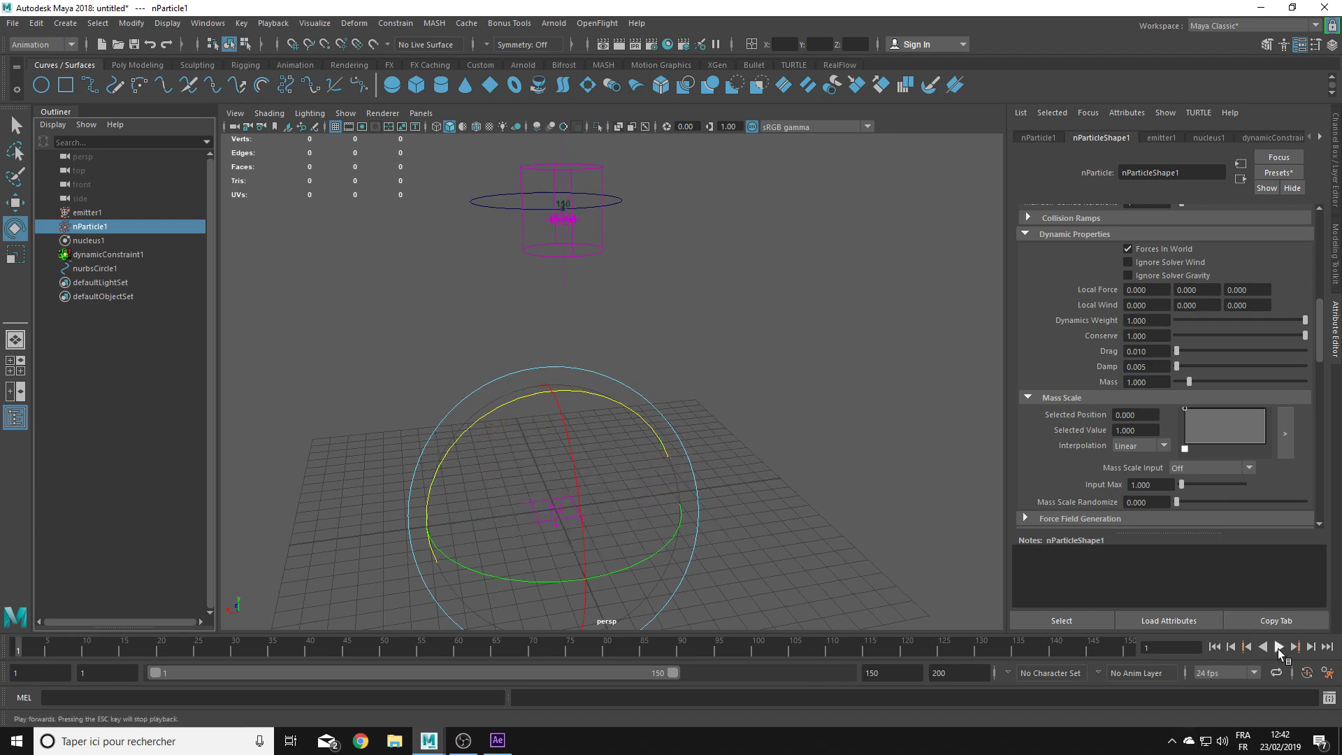
left_click(1278, 648)
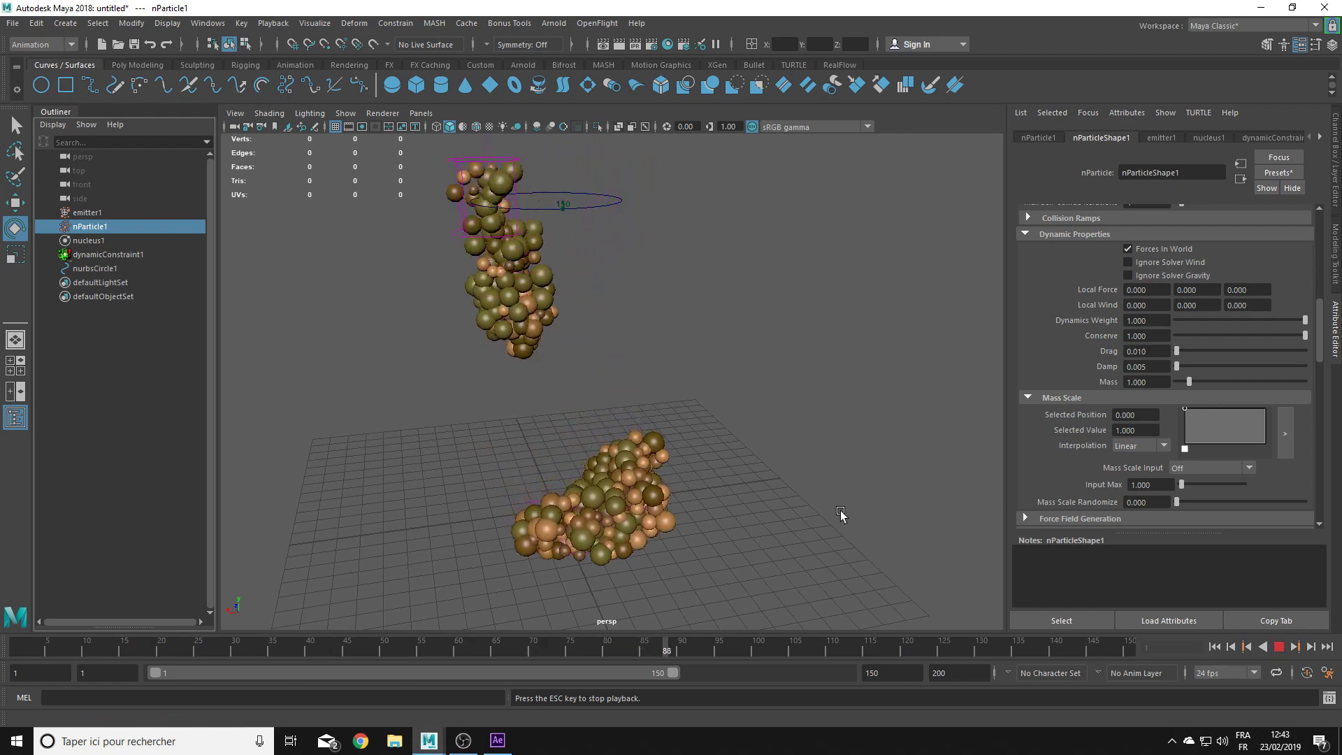
left_click_drag(841, 516, 657, 492, "alt")
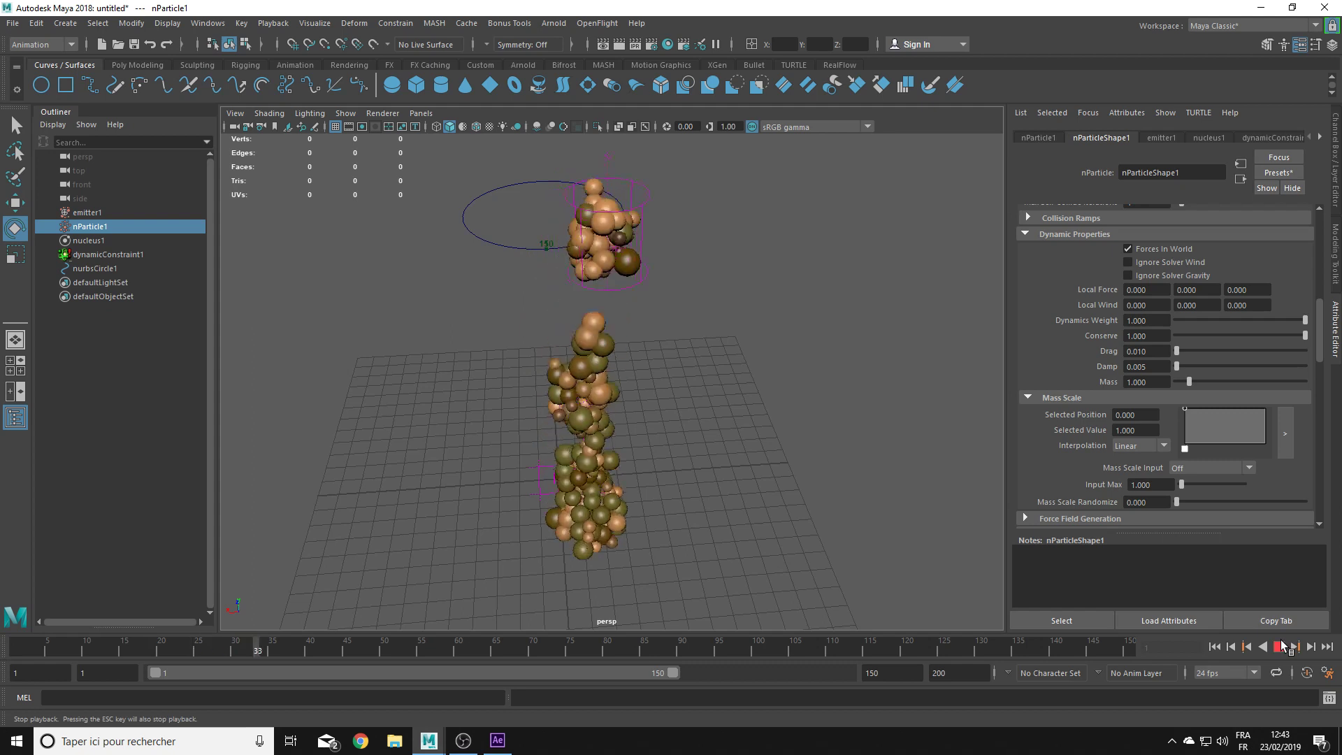
left_click(1283, 646)
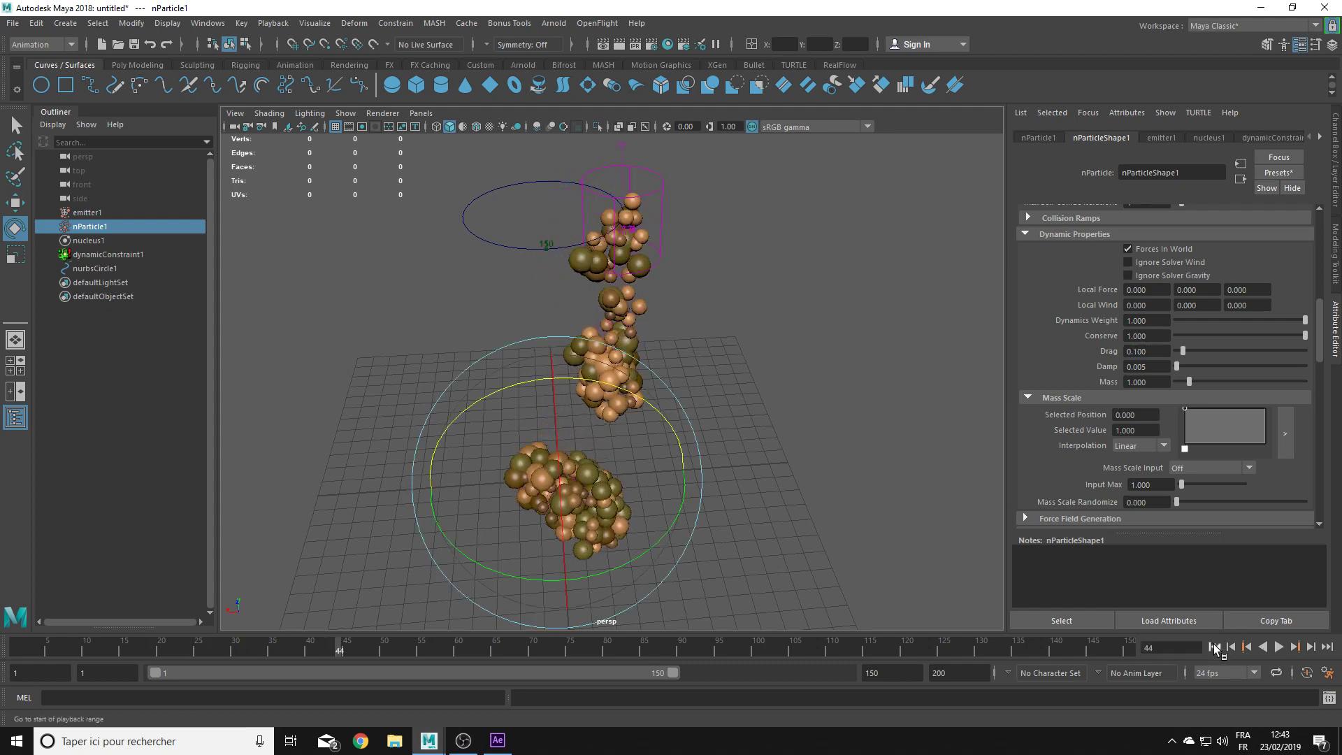
Step: Replay the simulation with Drag 0.1 and inspect the two glued heaps from a lower angle
left_click(1215, 647)
left_click(1282, 647)
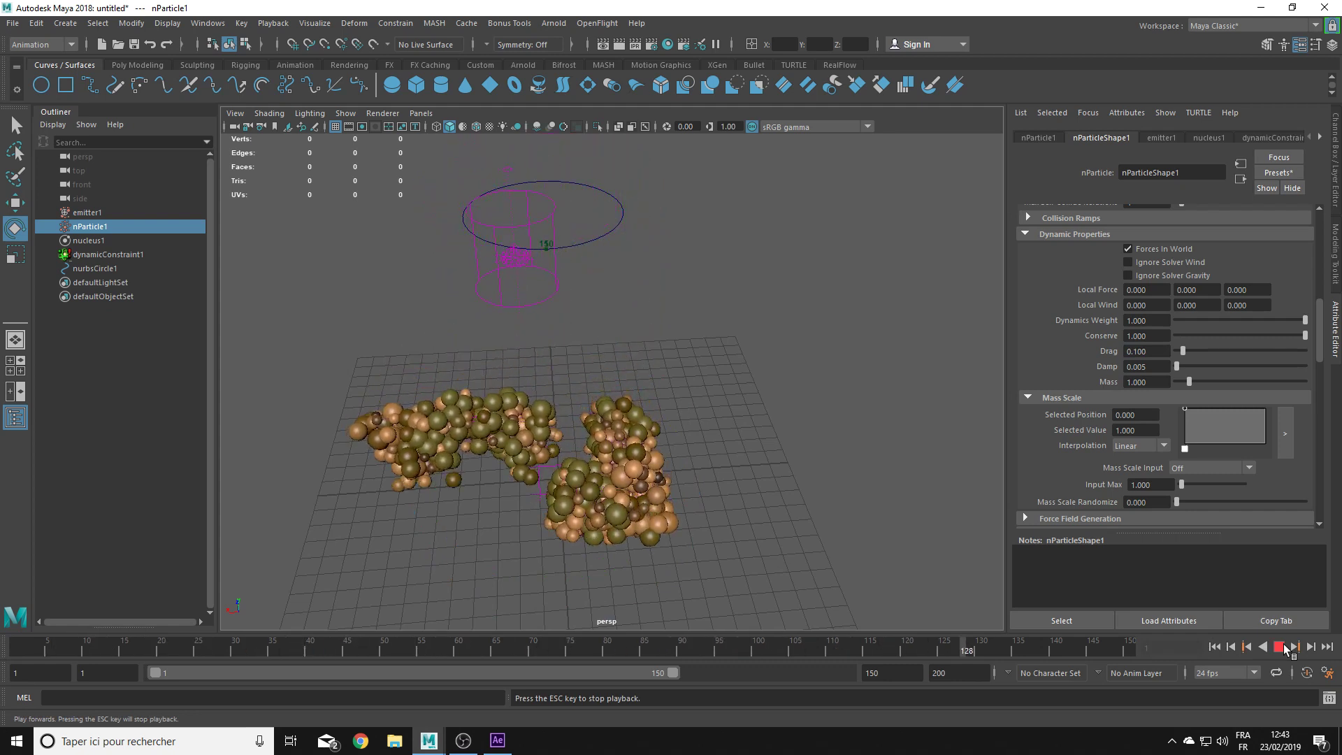
left_click(1287, 649)
mouse_move(881, 335)
left_mouse_down("alt")
mouse_move(866, 238)
mouse_move(846, 314)
mouse_move(879, 264)
mouse_move(809, 231)
mouse_move(710, 231)
mouse_move(854, 231)
mouse_move(896, 308)
mouse_move(863, 284)
left_mouse_up("alt")
left_click(878, 264)
left_click_drag(563, 329, 586, 353, "alt")
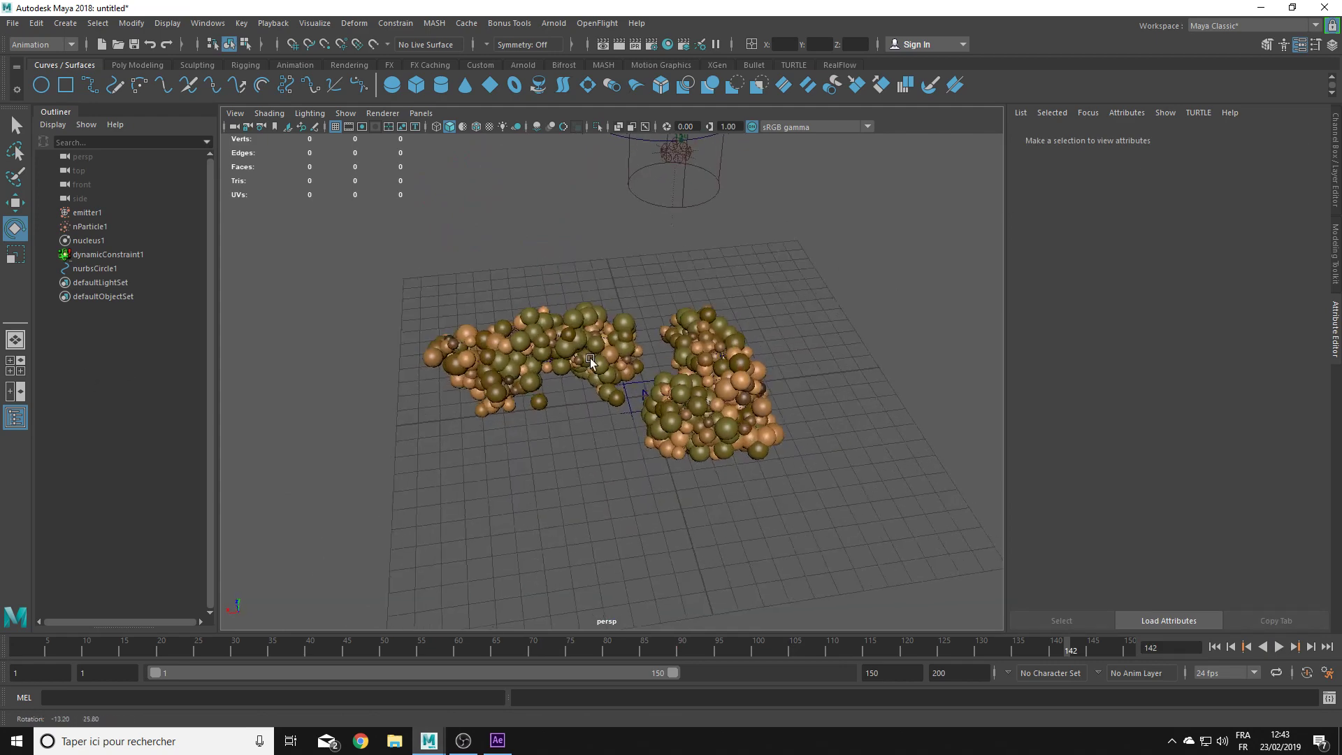
left_click(586, 354)
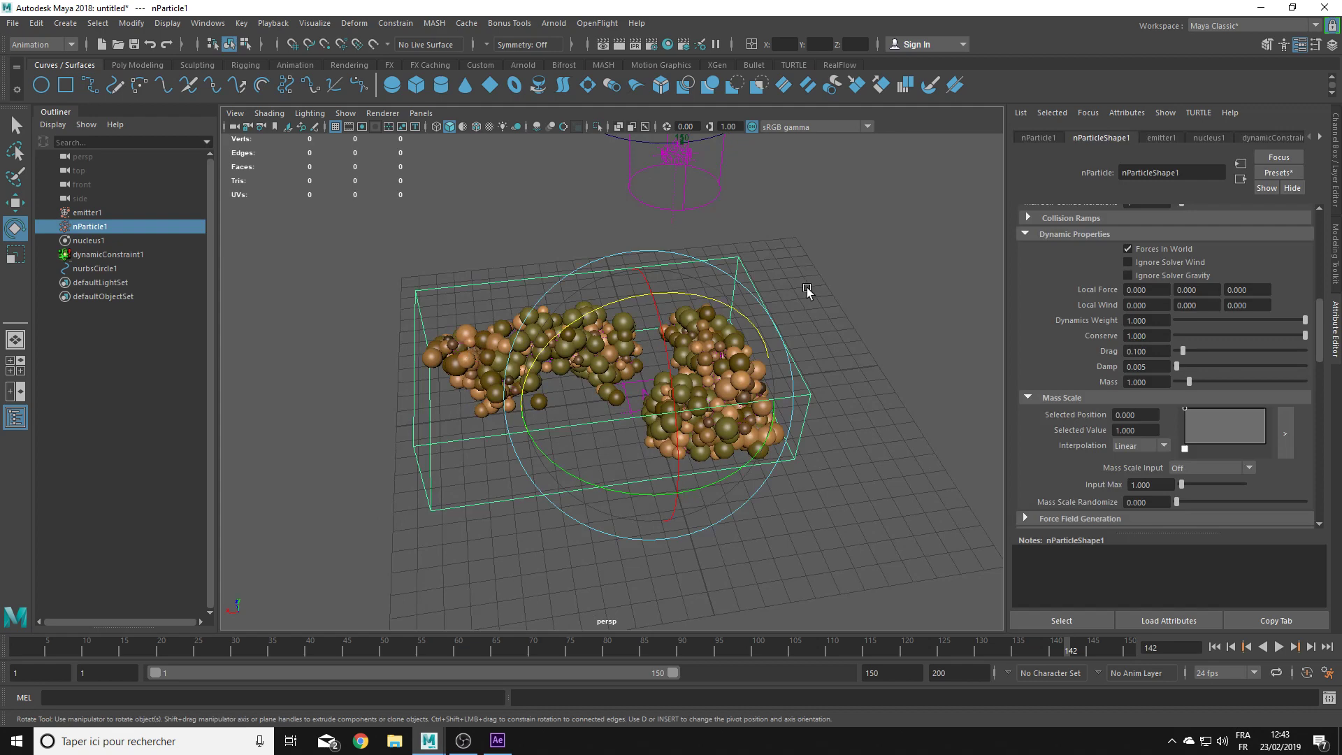
left_click_drag(839, 285, 837, 256, "alt")
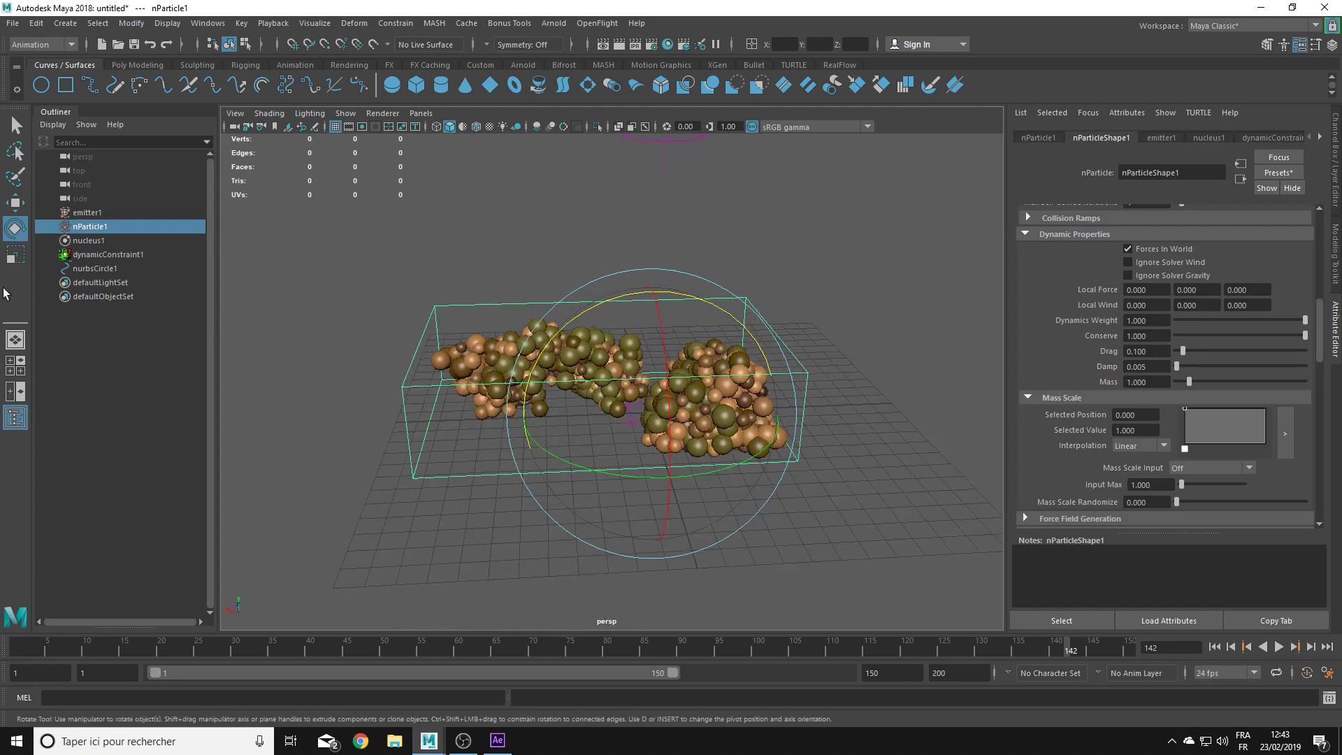
left_click(41, 45)
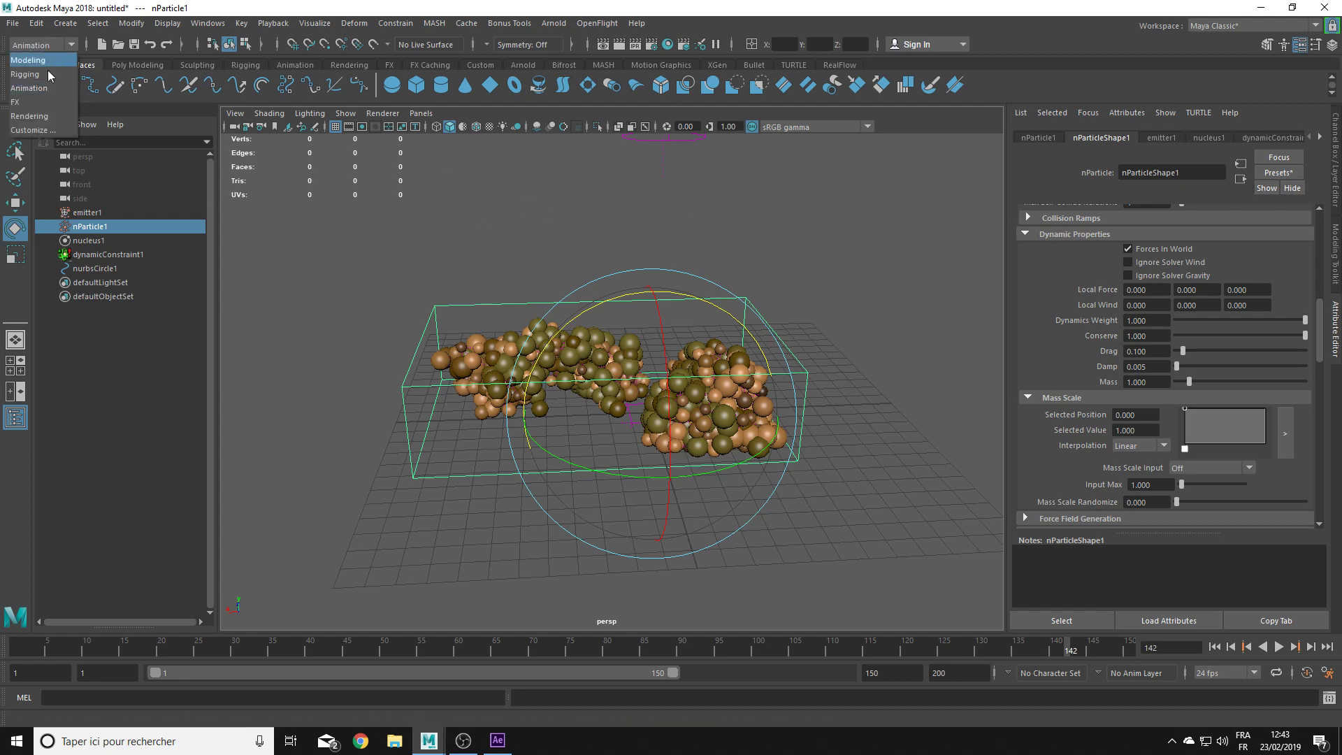
left_click(15, 102)
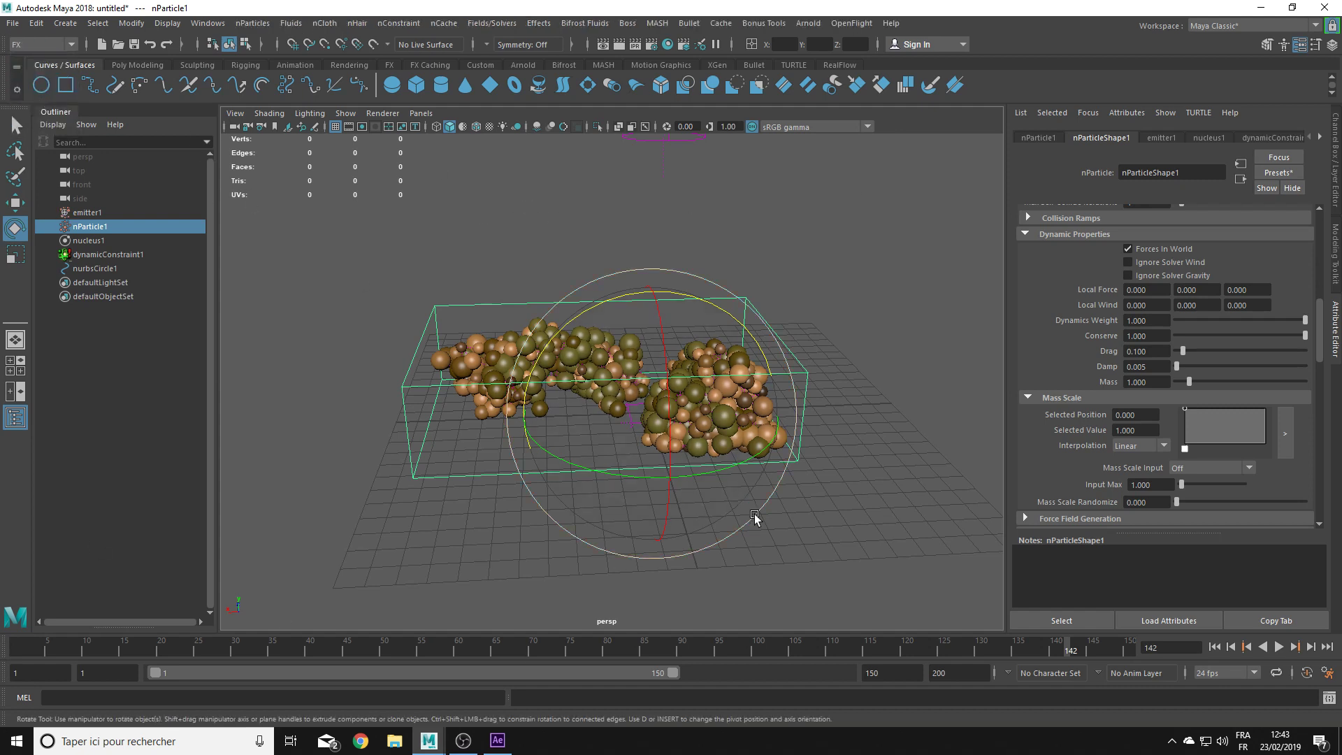
left_click(443, 24)
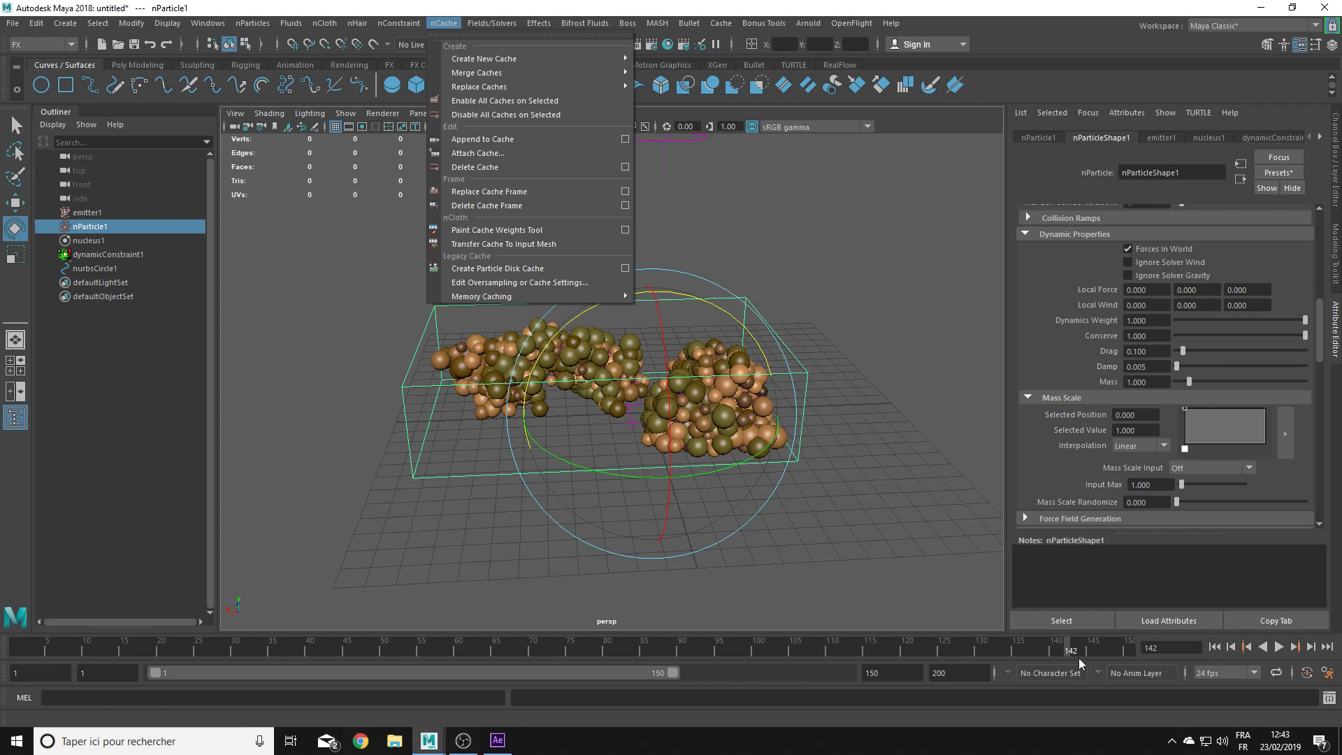
left_click(803, 458)
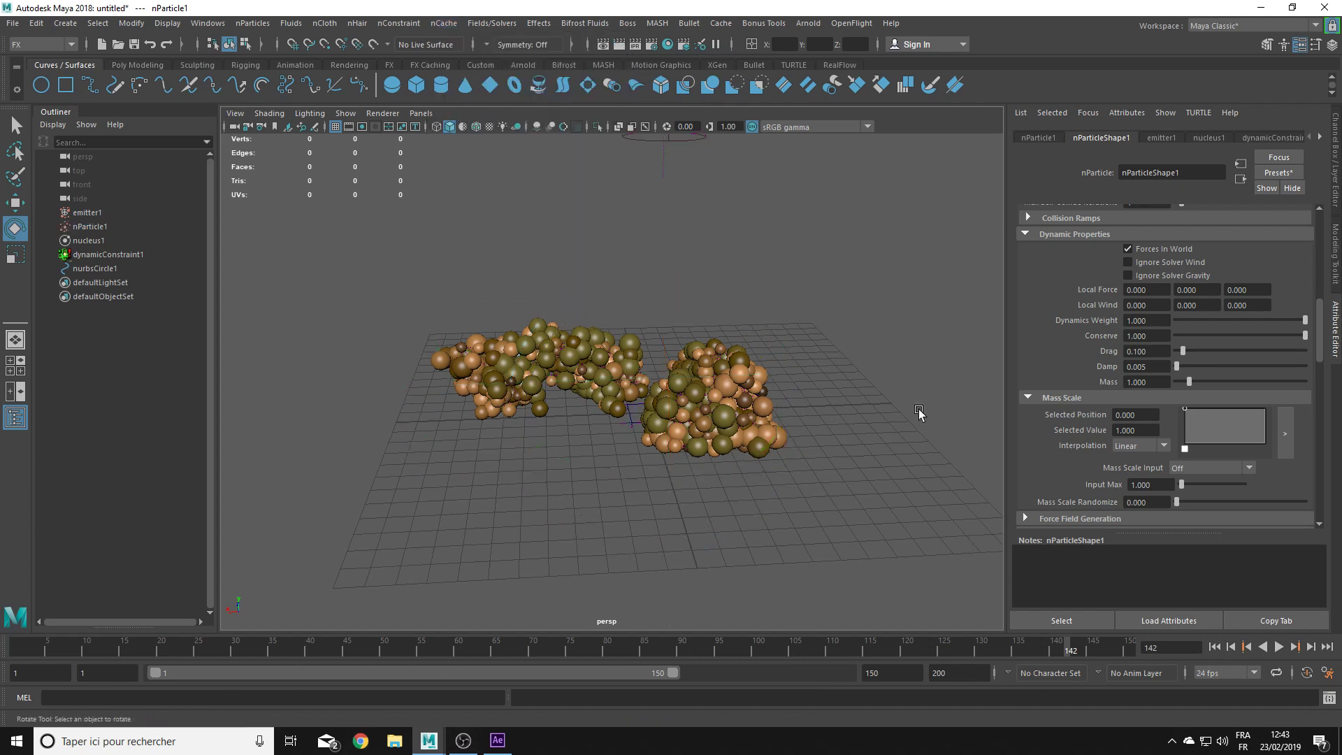
left_click(765, 428)
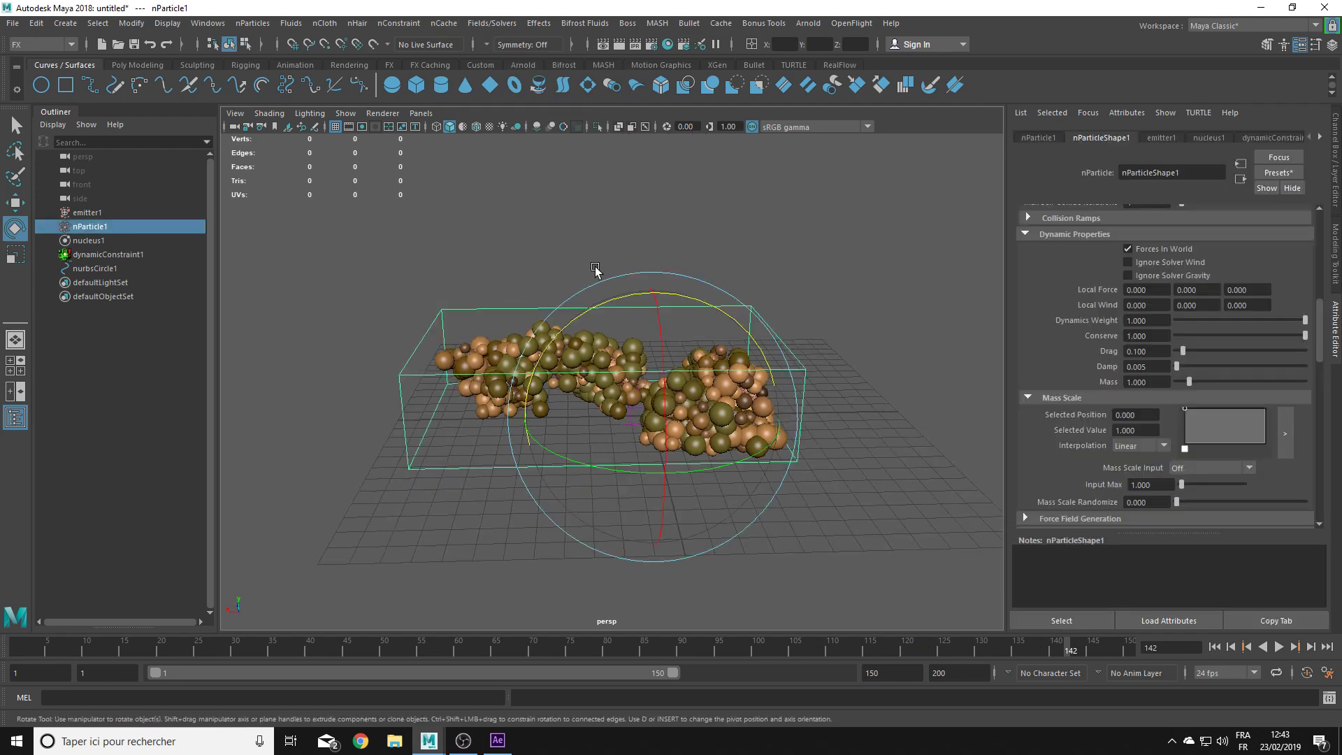
scroll(1182, 278, "up", 3)
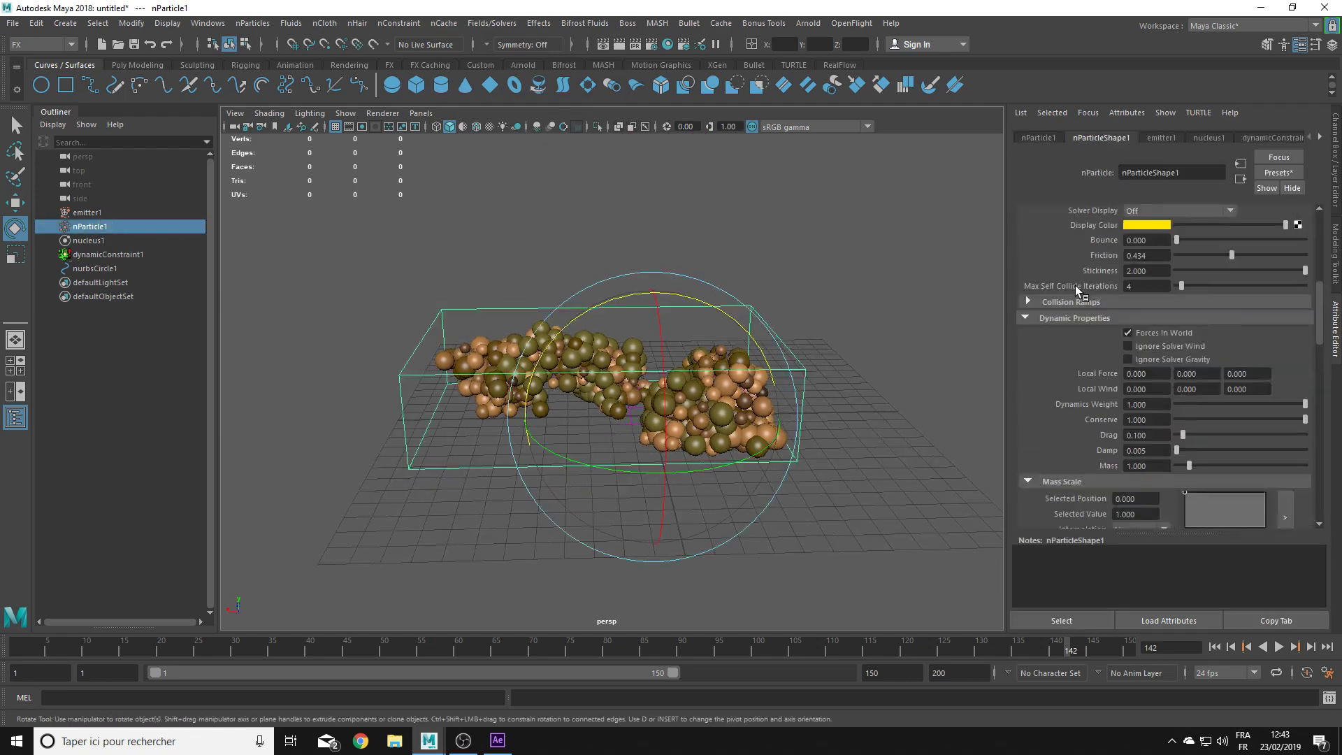
scroll(1181, 279, "up", 3)
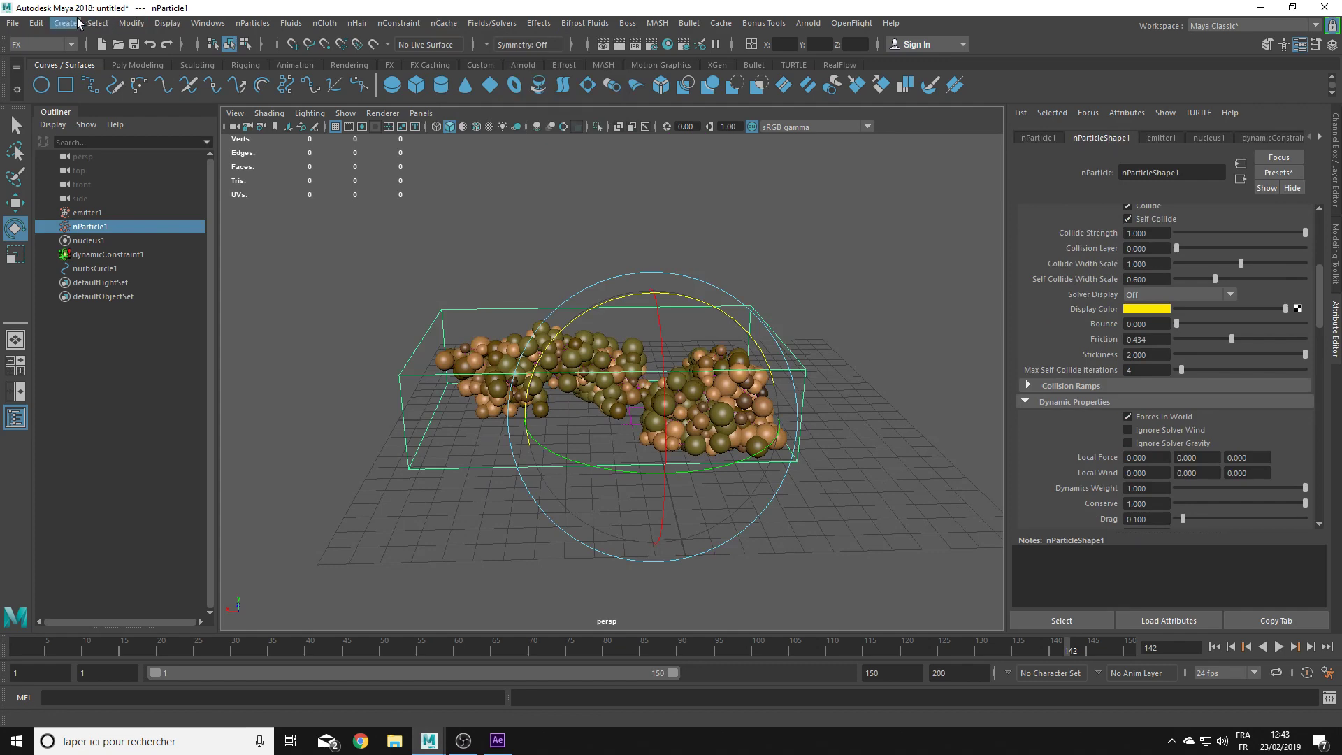
Step: Convert the nParticles into the polygon mesh polySurface1 via Modify > Convert
left_click(36, 23)
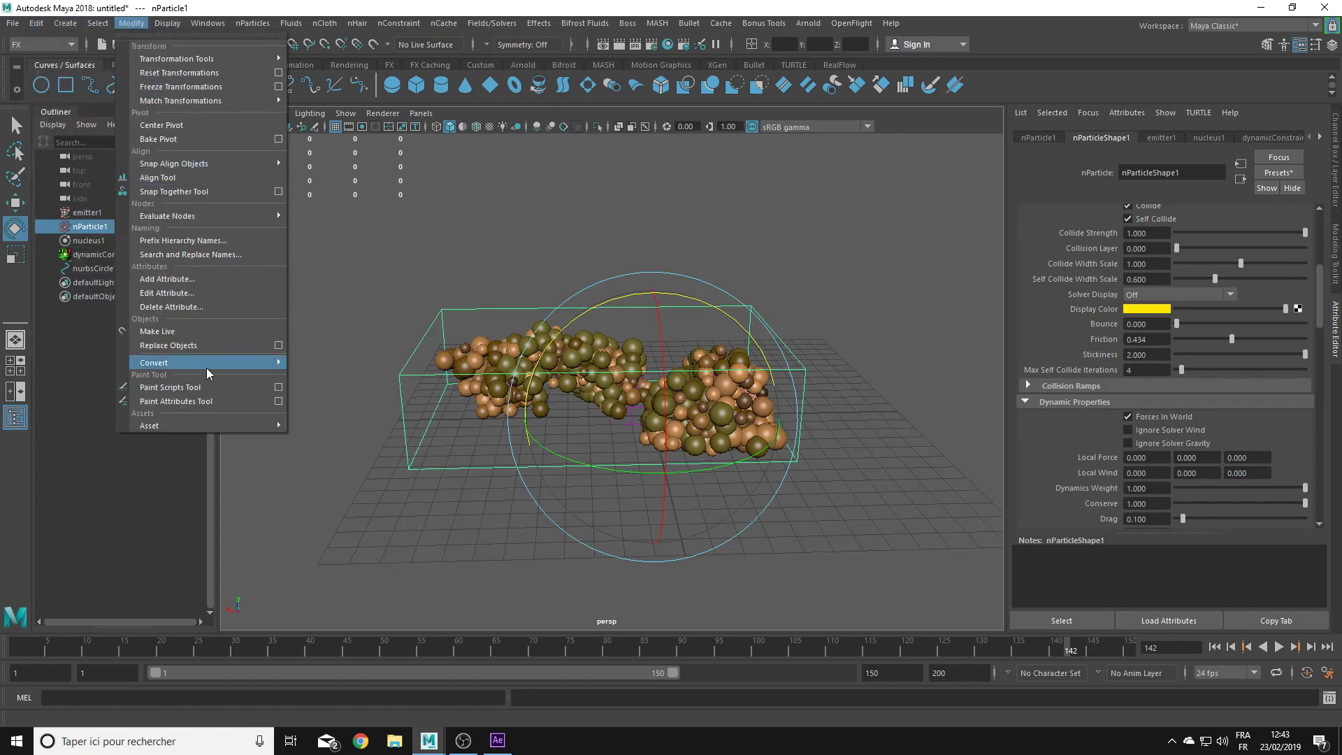
mouse_move(154, 362)
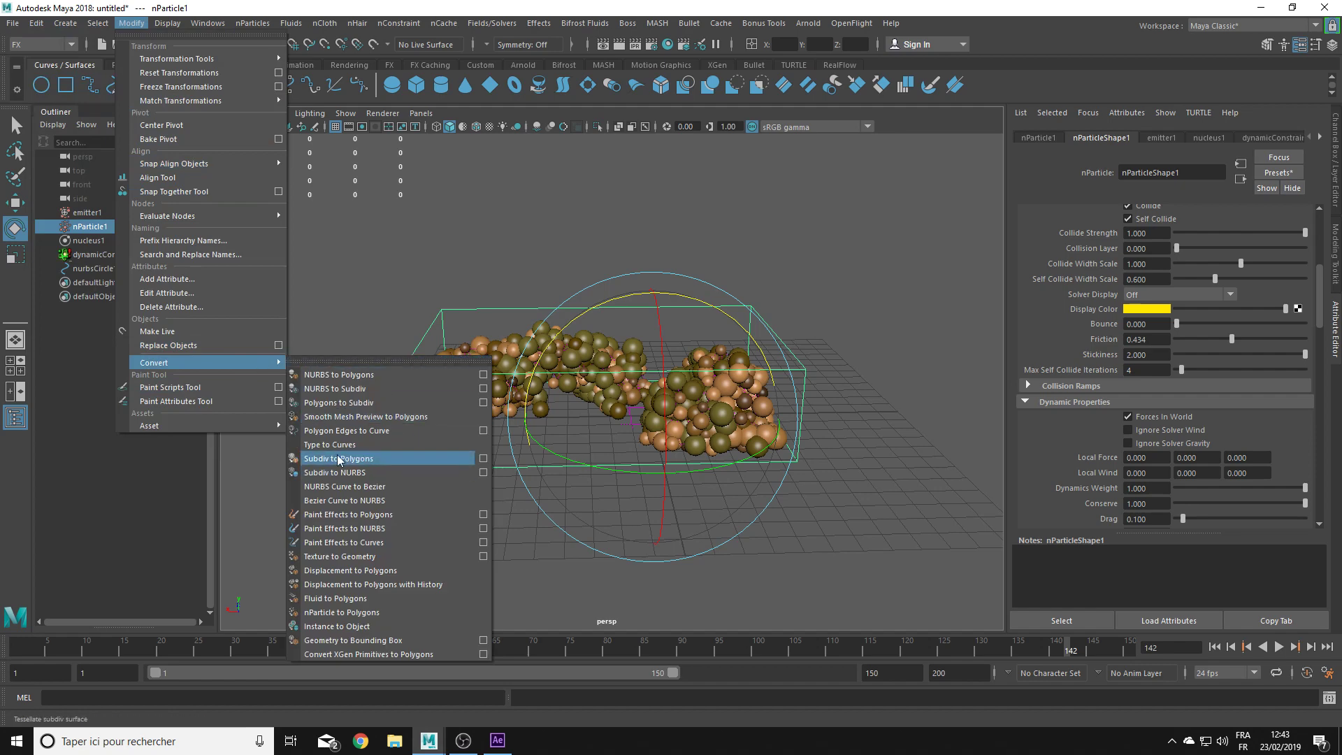
left_click(374, 620)
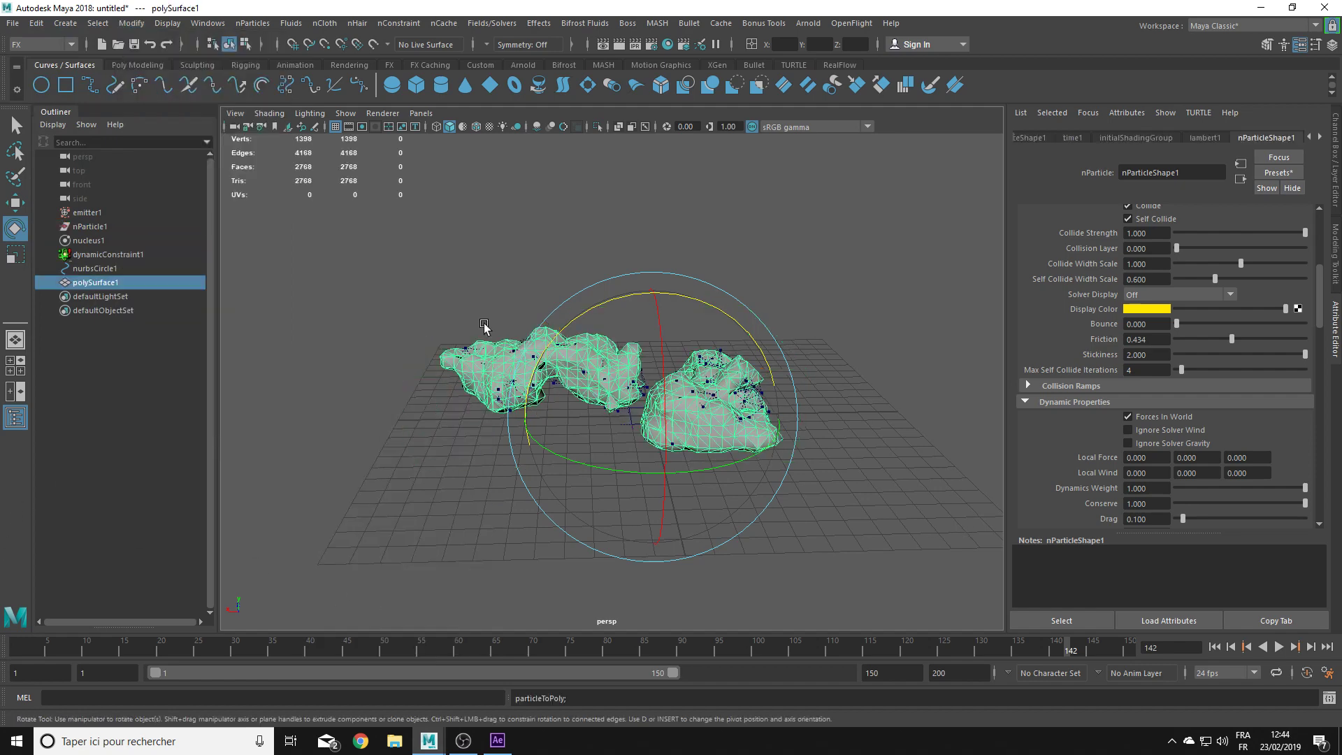
mouse_move(856, 493)
left_mouse_down("alt")
mouse_move(864, 567)
mouse_move(860, 510)
left_mouse_up("alt")
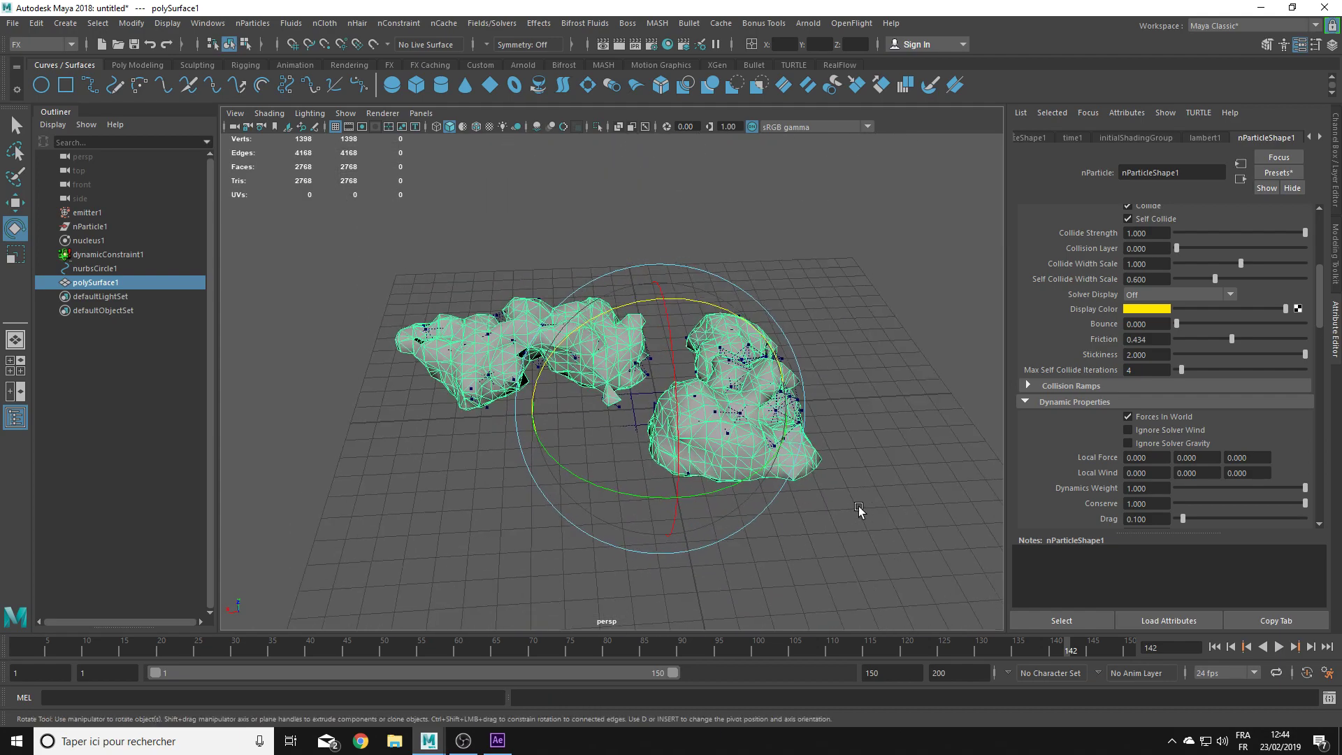
Step: Hide dynamicConstraint1 with Ctrl+H, leaving two lumpy grey heaps
left_click(131, 256)
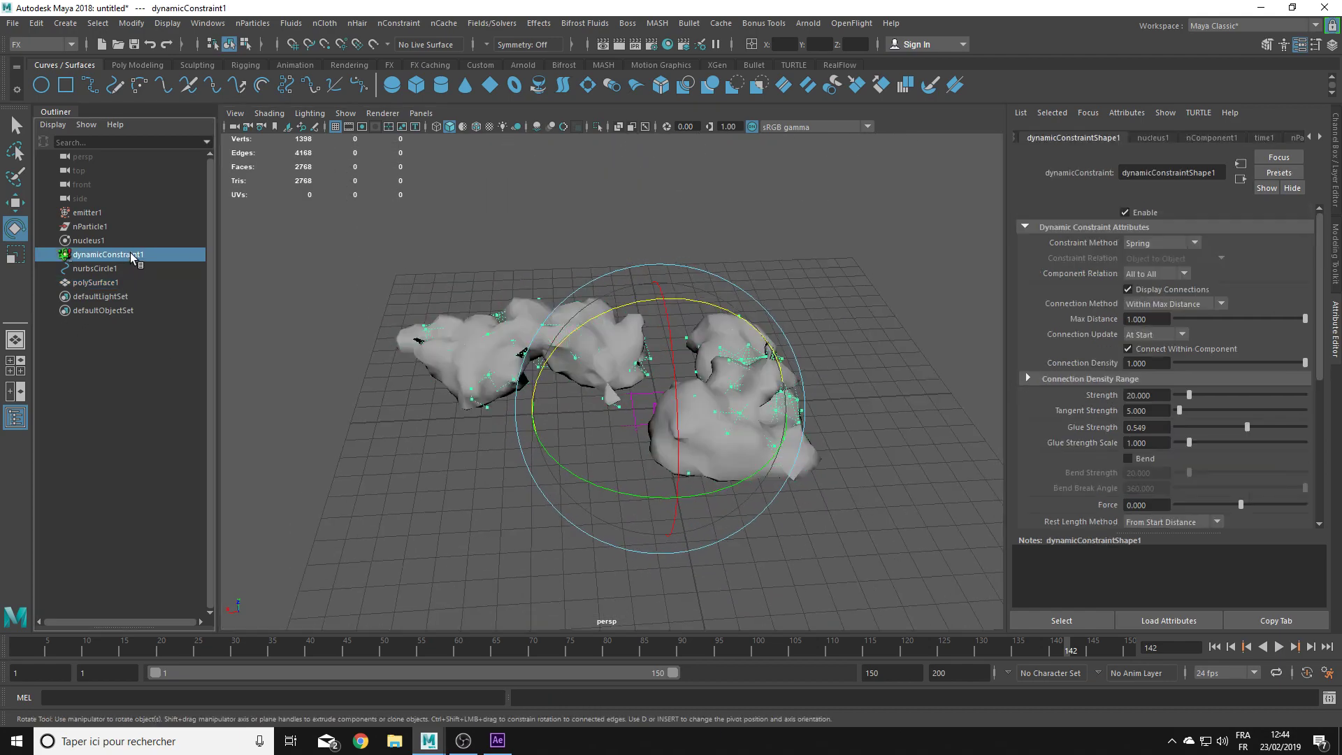
key("ctrl+h")
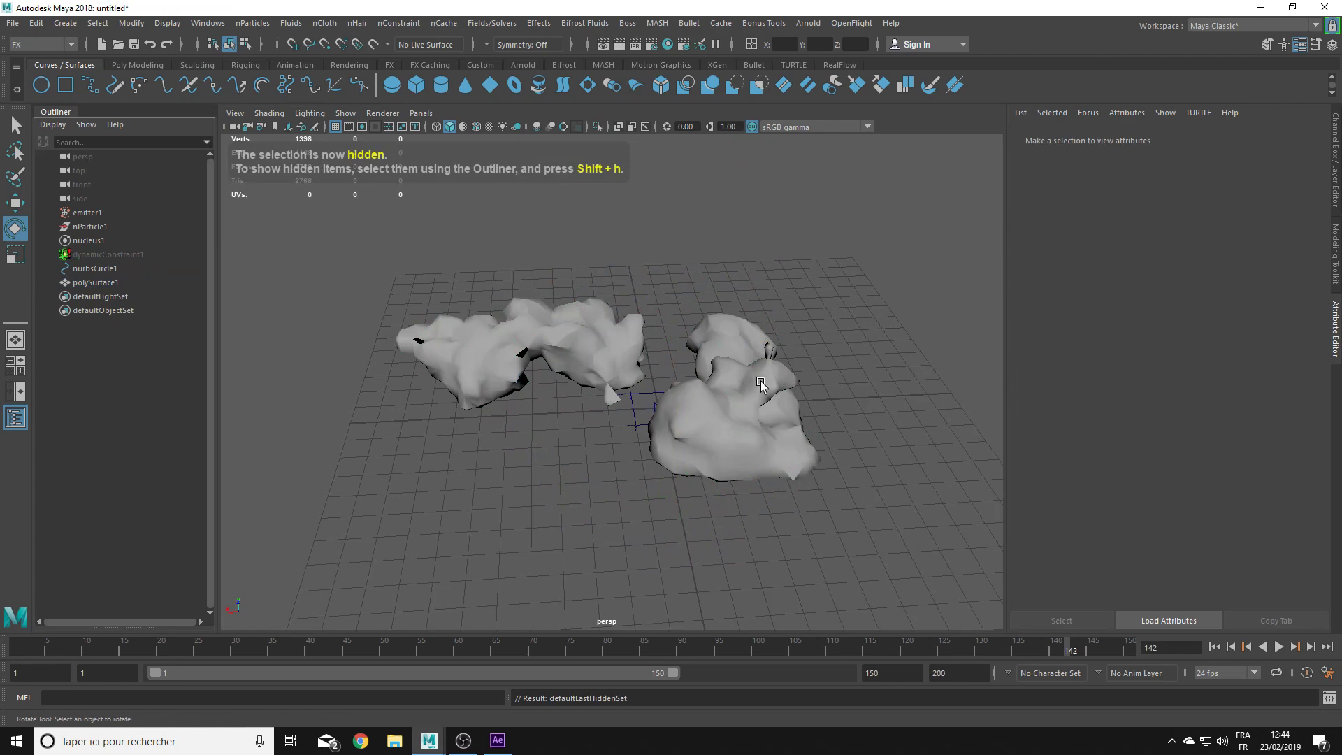
mouse_move(762, 385)
left_mouse_down("alt")
mouse_move(740, 363)
mouse_move(749, 420)
left_mouse_up("alt")
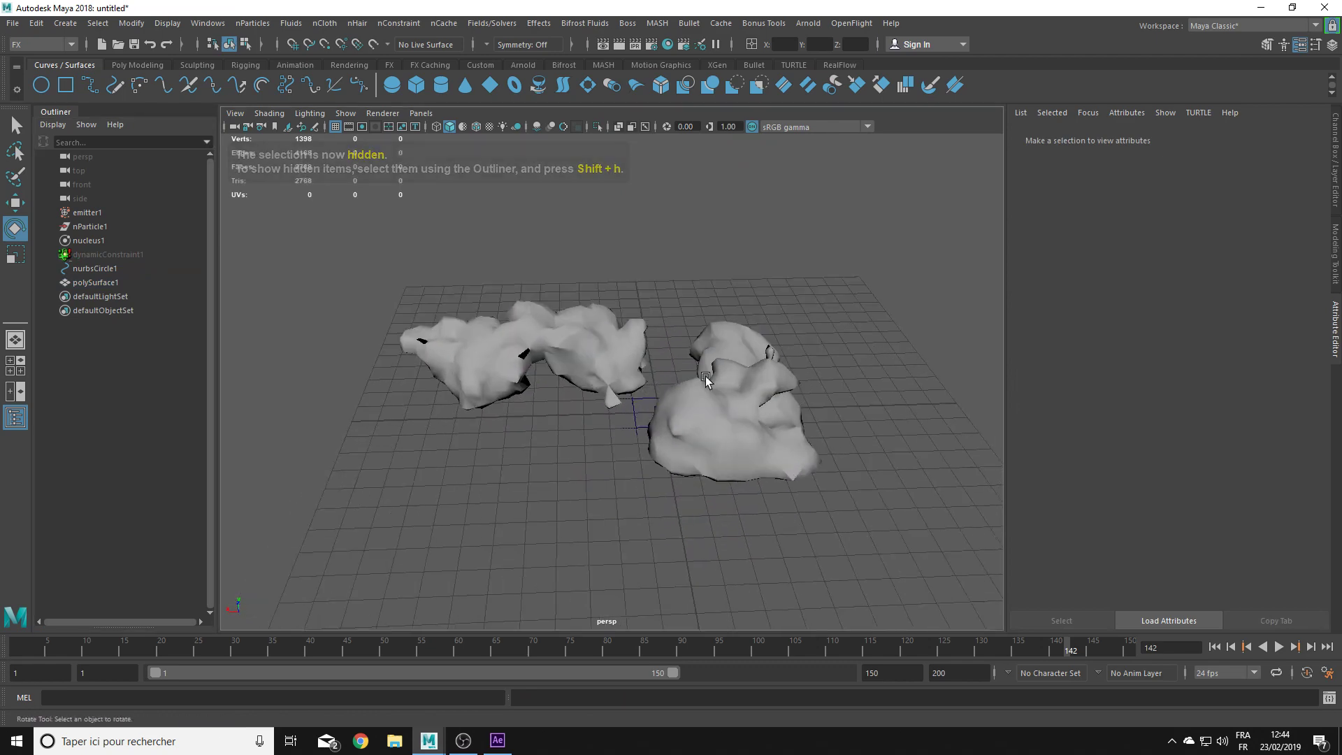
Step: Select nParticle1 in the Outliner and zoom out to see the emitter
left_click(721, 447)
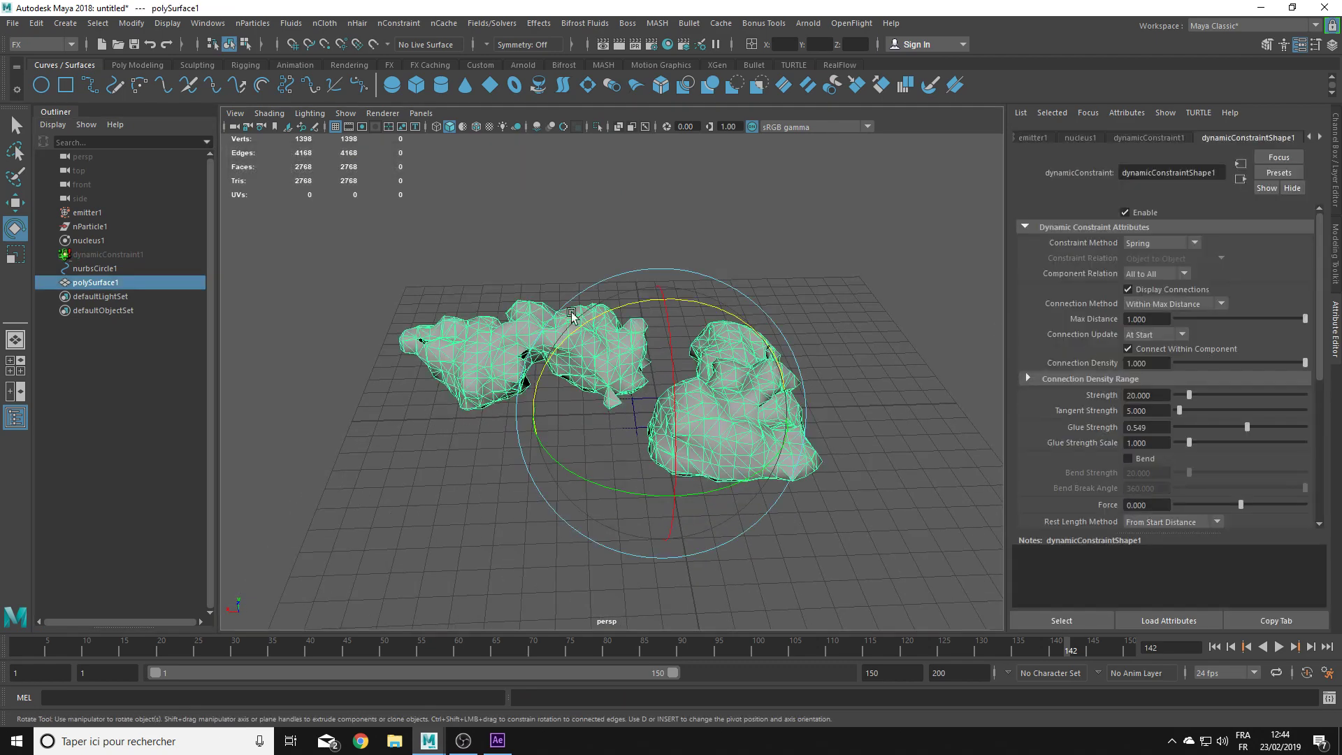
left_click(90, 227)
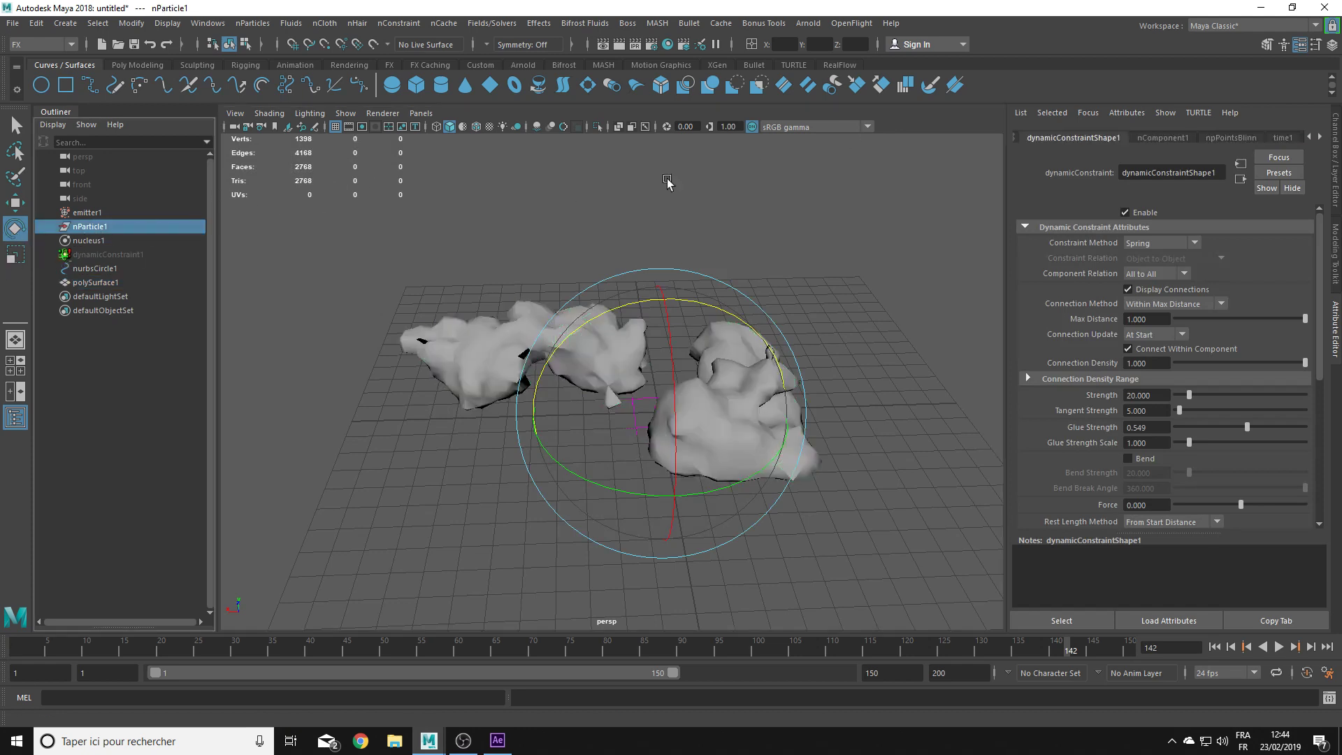
left_click(126, 361)
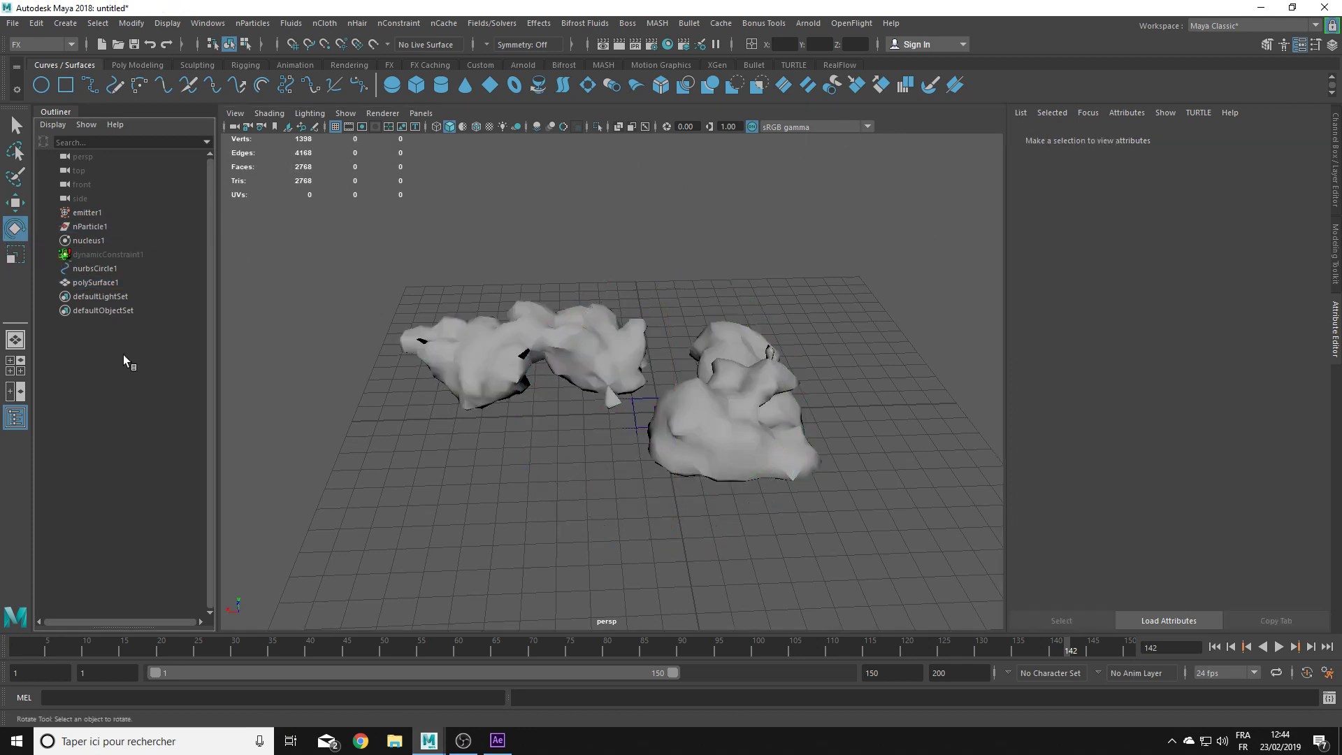
left_click(85, 227)
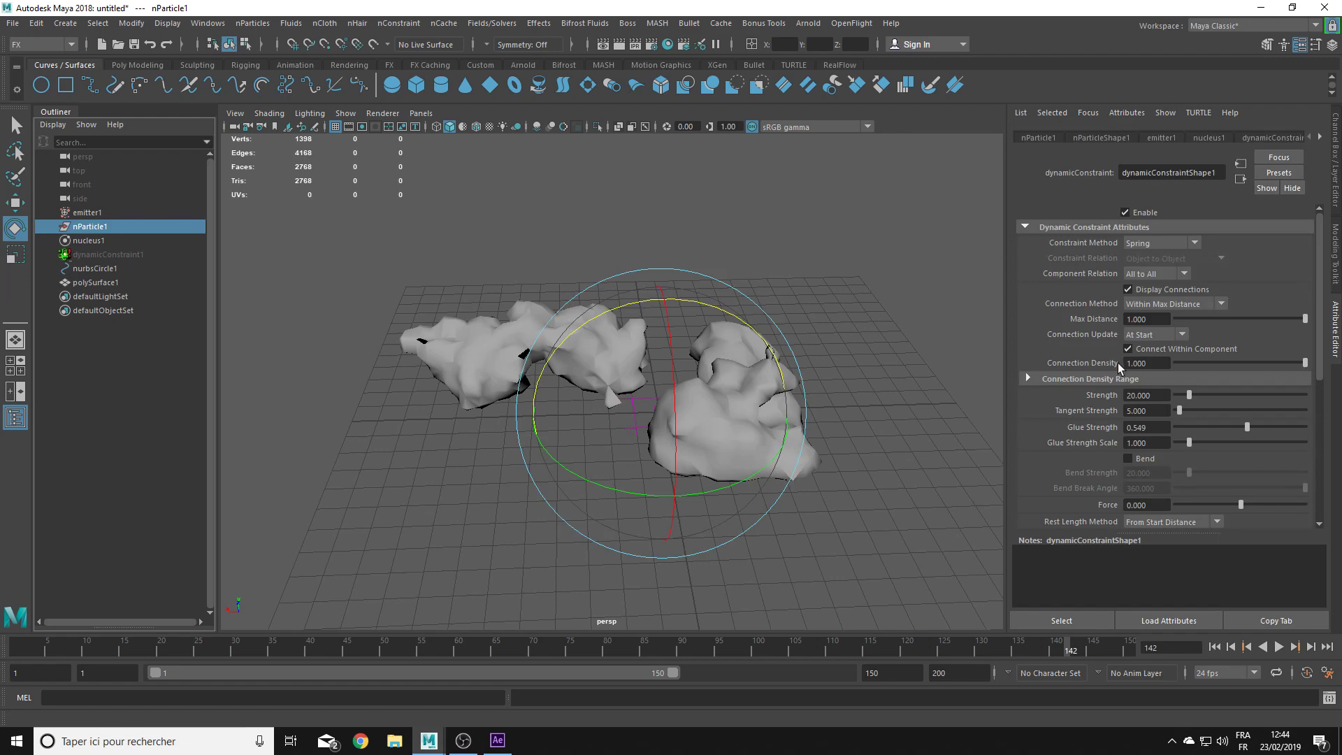
scroll(749, 397, "down", 3)
left_click_drag(750, 397, 762, 389, "alt")
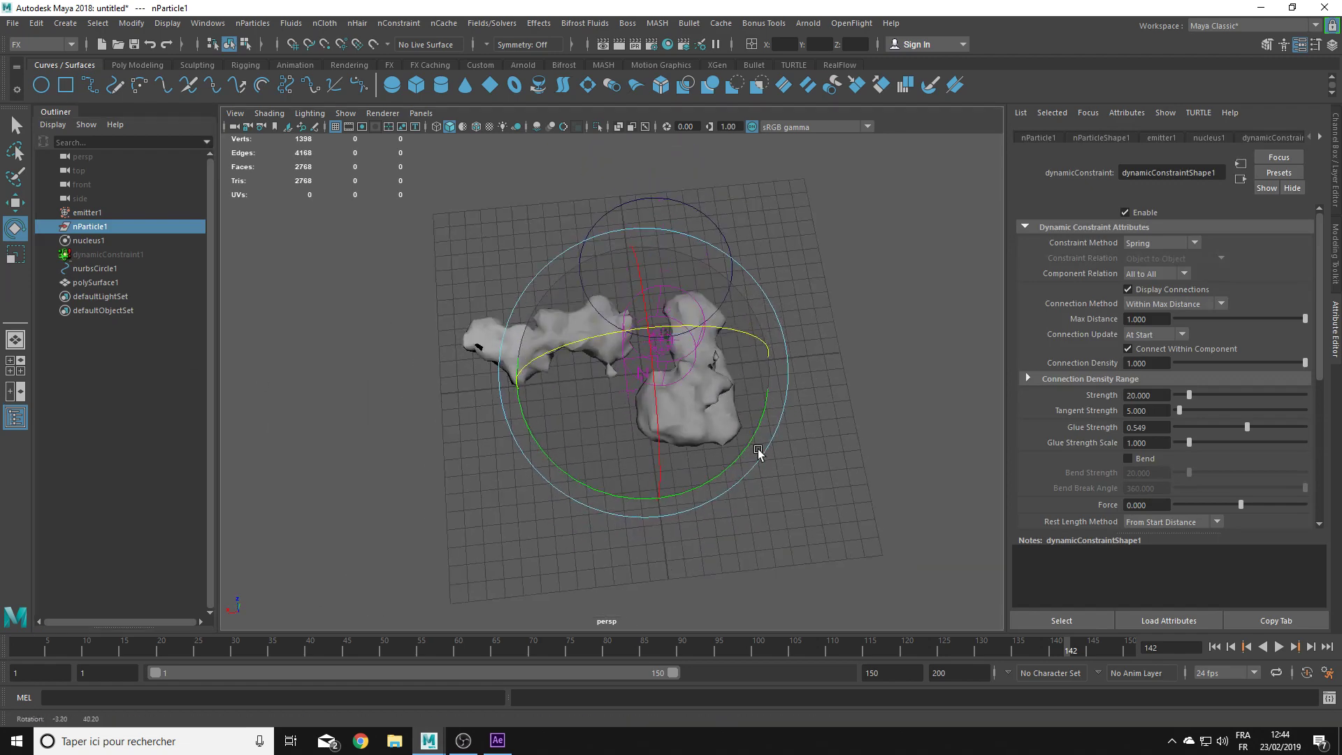
scroll(763, 389, "up", 2)
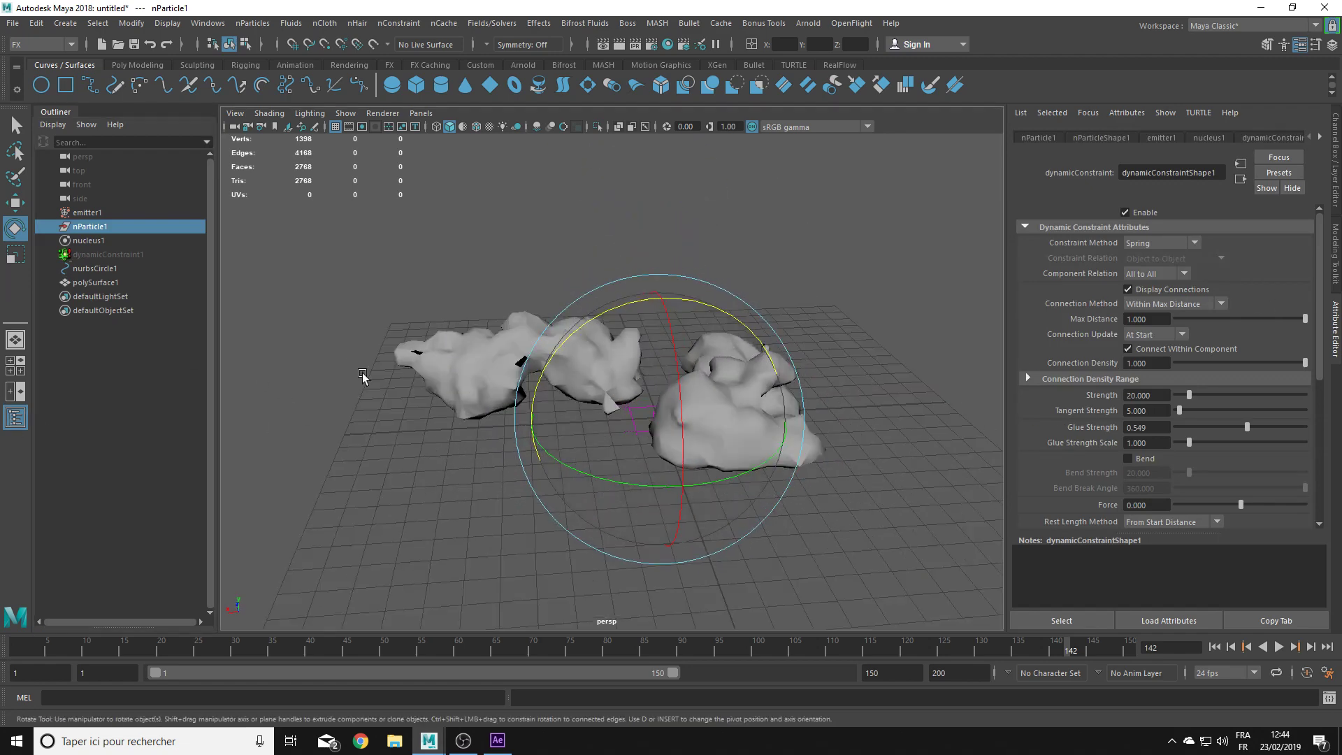
scroll(1137, 285, "down", 4)
scroll(1127, 280, "down", 1)
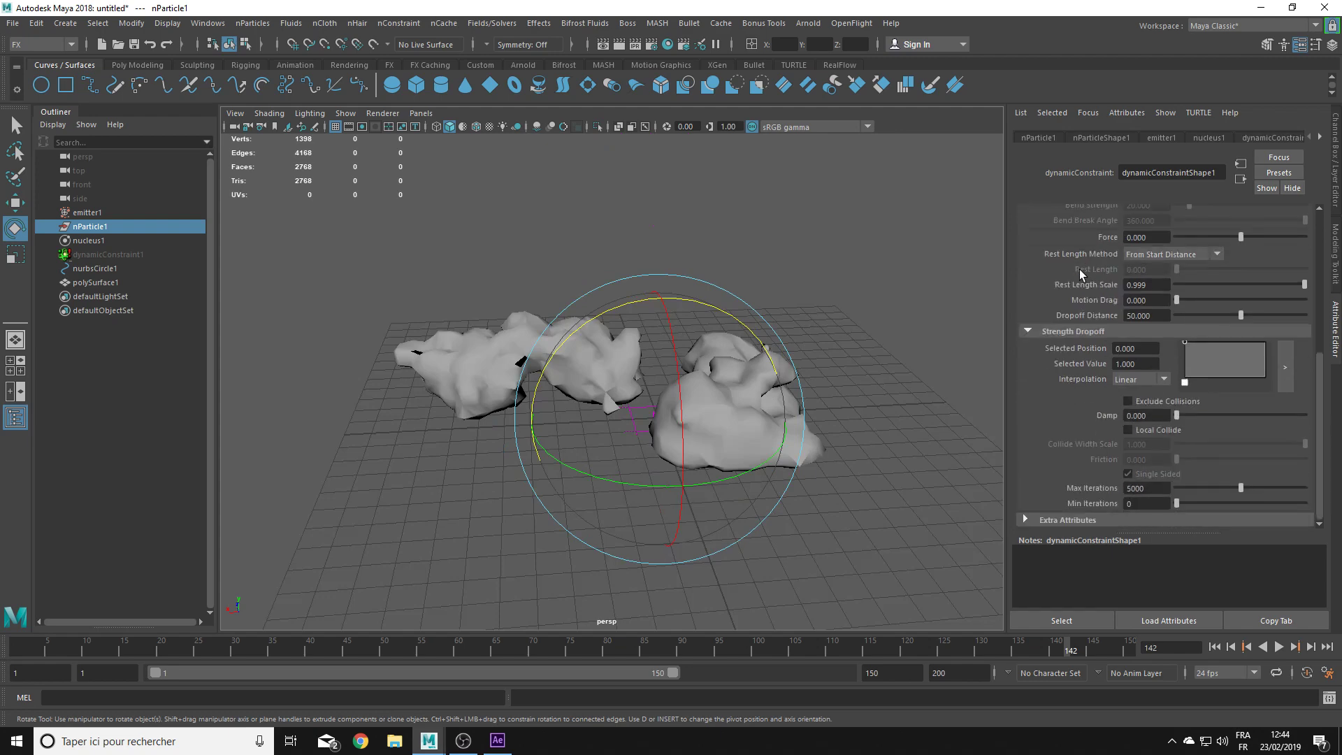
Step: Expand nParticleShape1's Object Display settings, showing Intermediate Object enabled
left_click(1099, 137)
scroll(1071, 273, "down", 3)
scroll(1072, 272, "down", 3)
scroll(1072, 272, "down", 3)
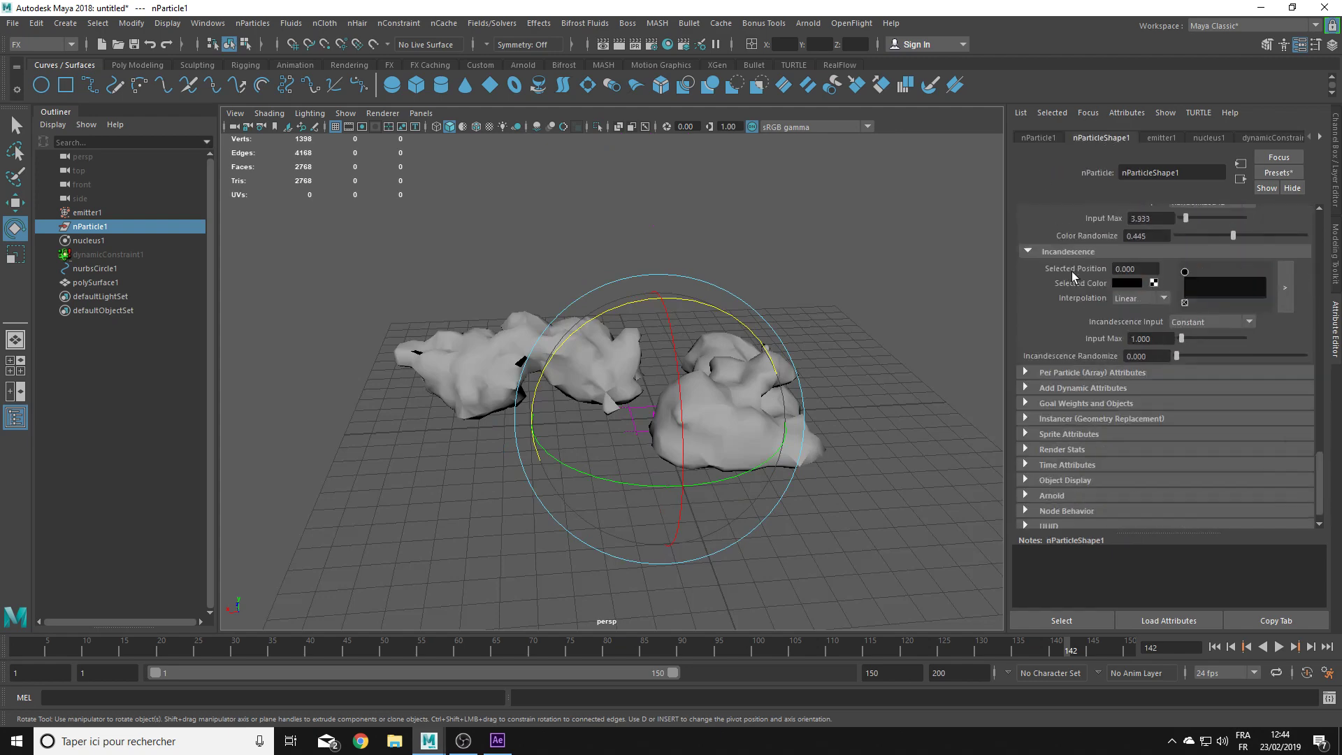
scroll(1071, 271, "down", 1)
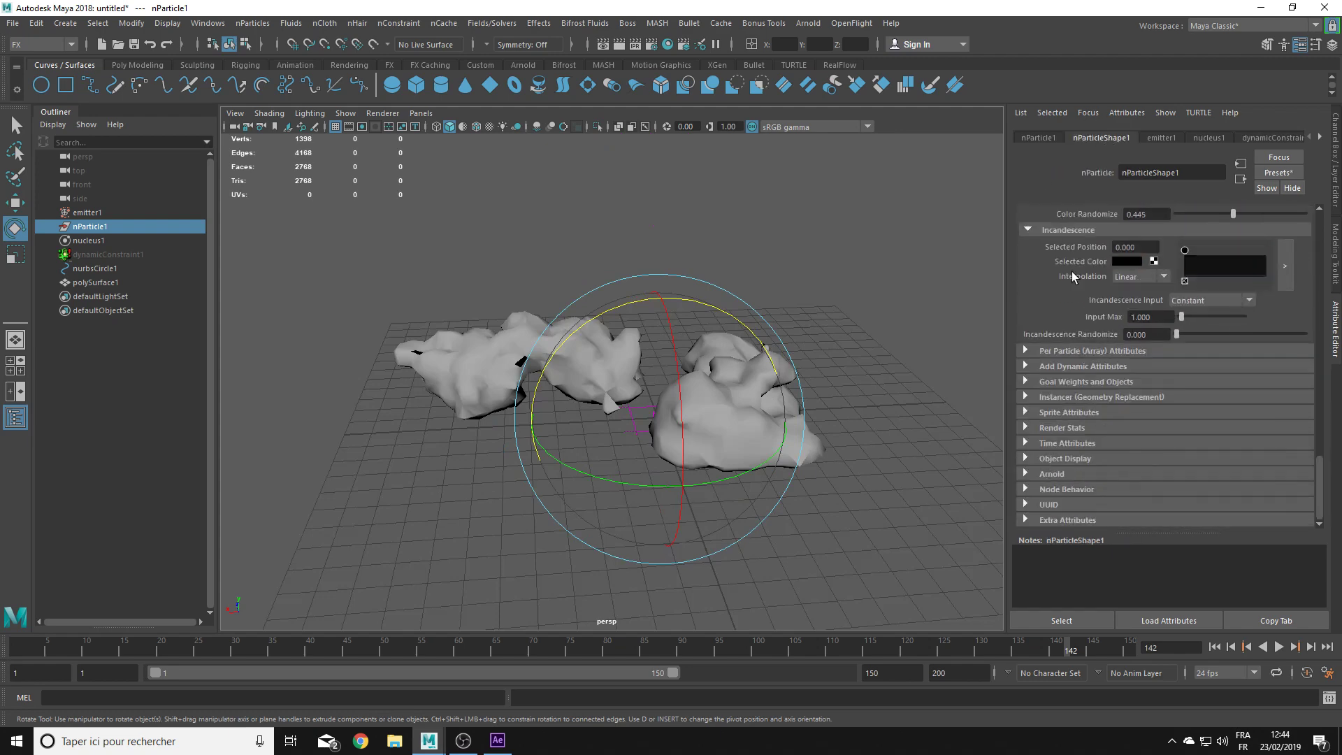
left_click(1056, 462)
scroll(1081, 416, "down", 3)
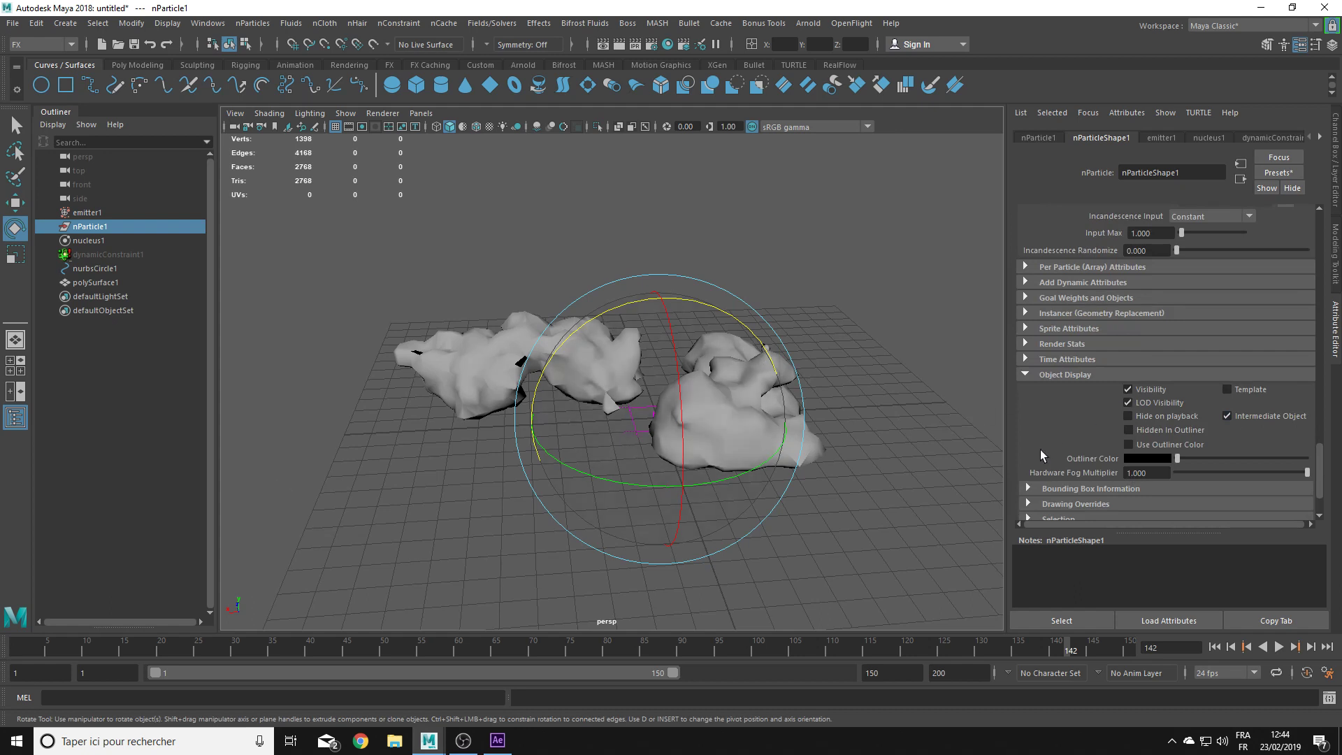
Step: Try nCache > Create New Cache with nothing selected, getting a 'must select nParticle' error
left_click(379, 444)
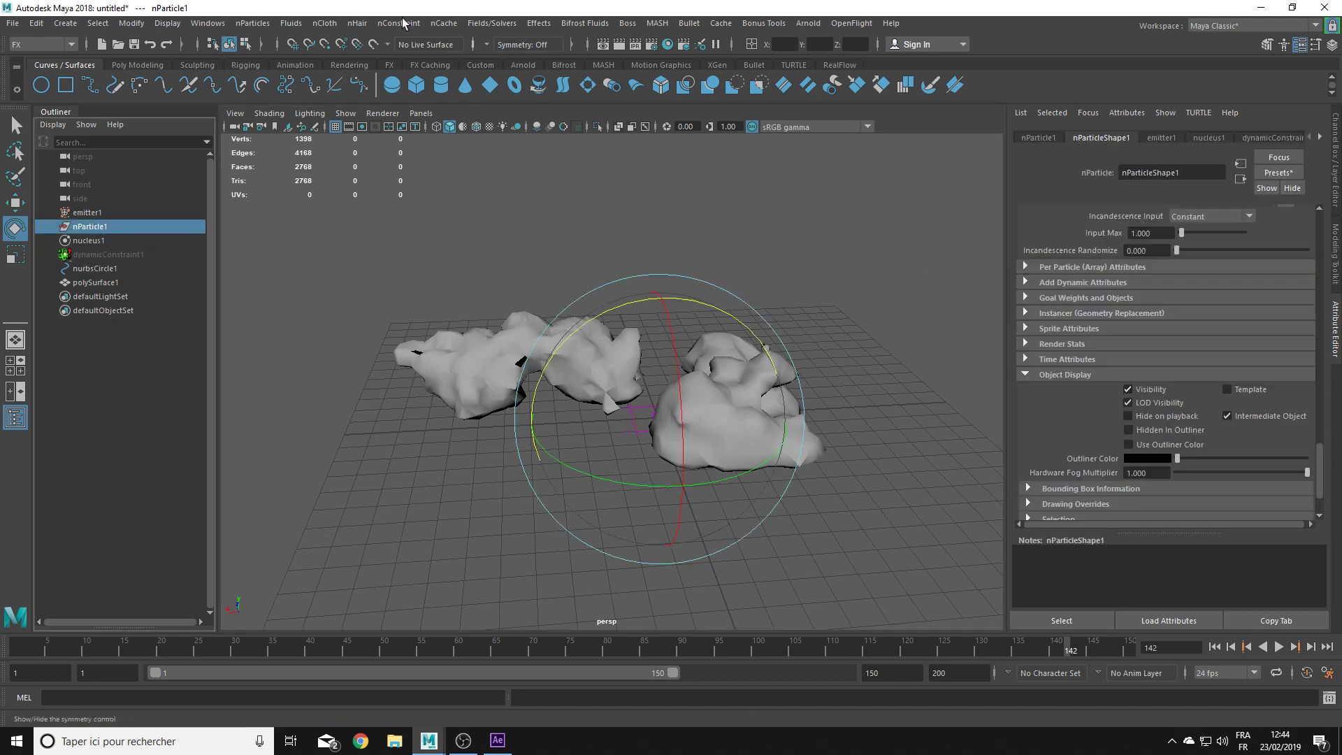
left_click(444, 23)
left_click(669, 70)
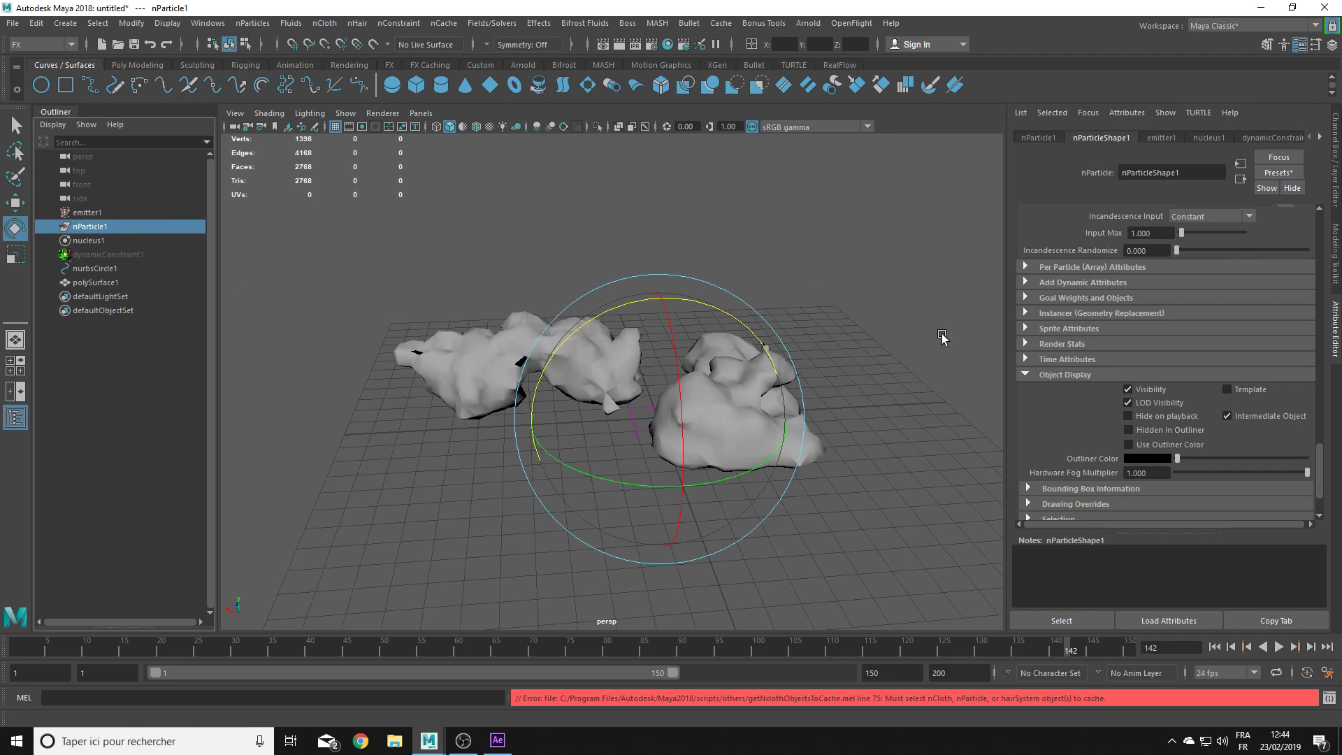
Step: Turn off Intermediate Object so the particles show again around the mesh
left_click(1242, 417)
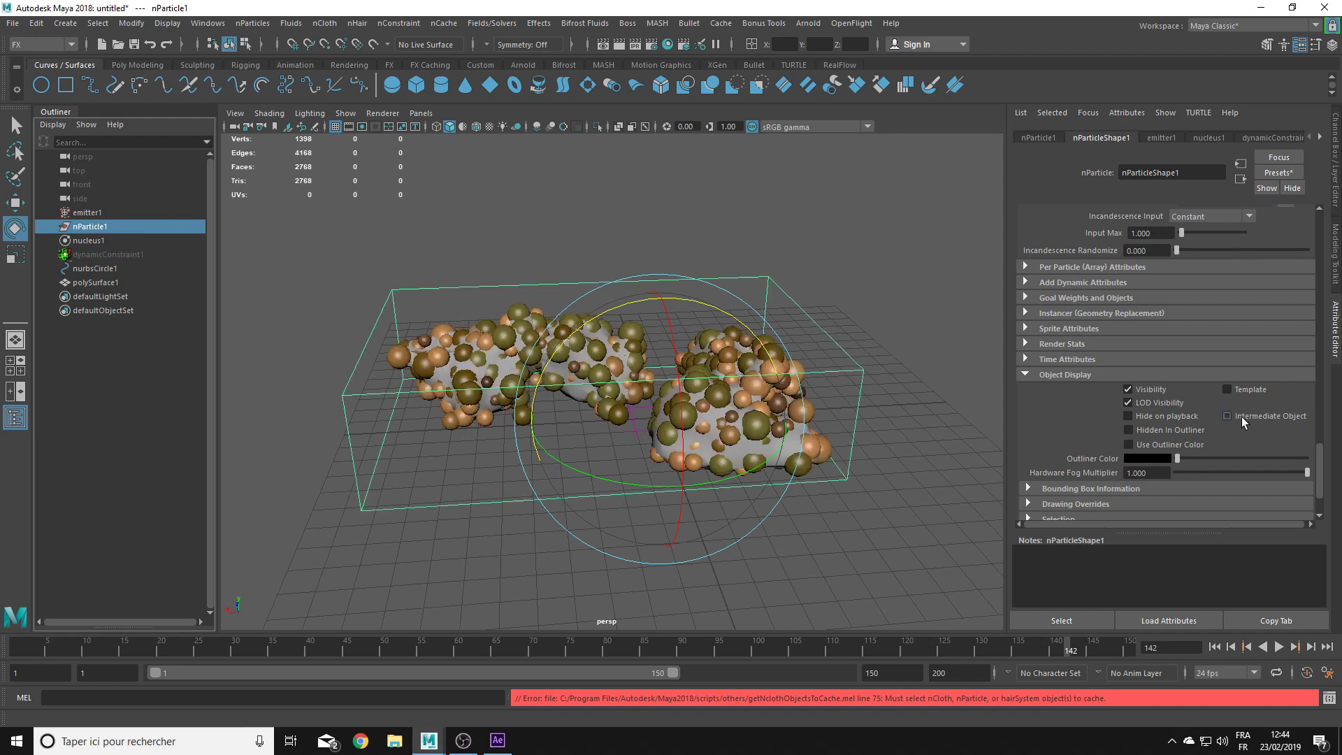
left_click(105, 437)
left_click(90, 227)
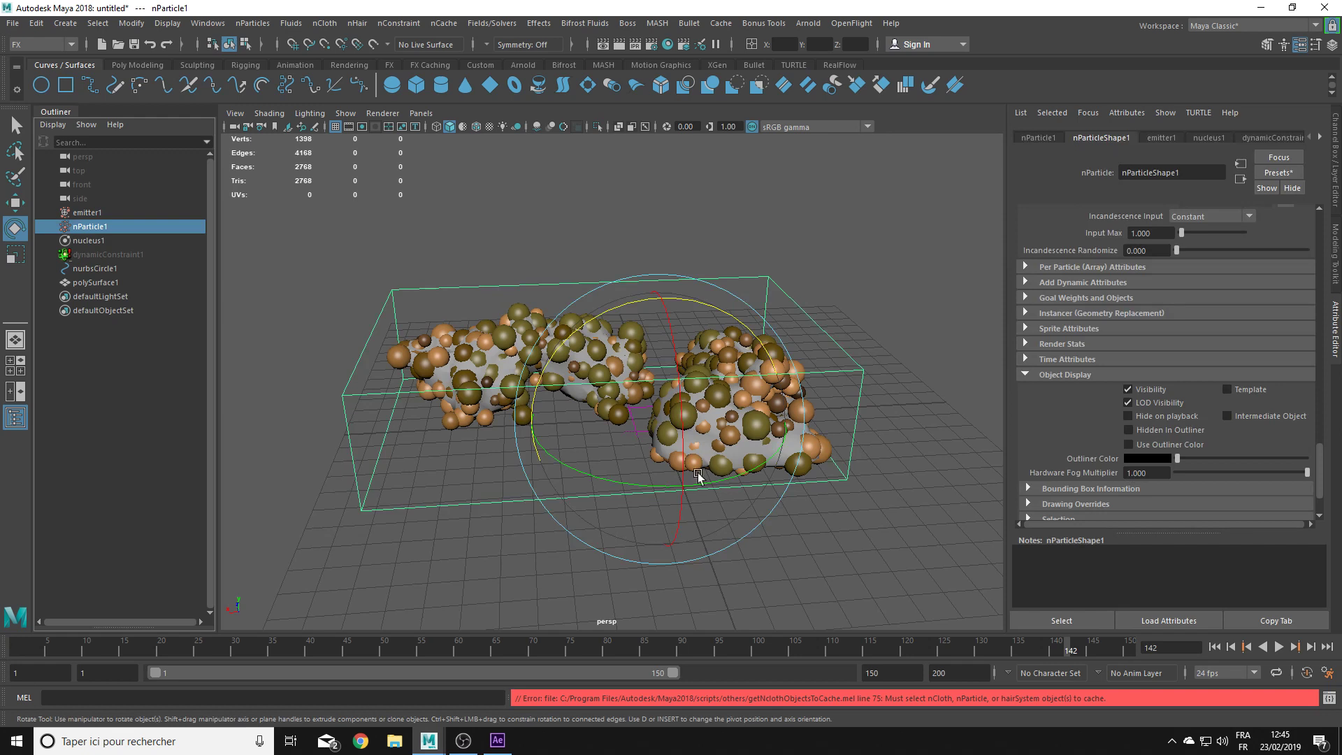
left_click(102, 280)
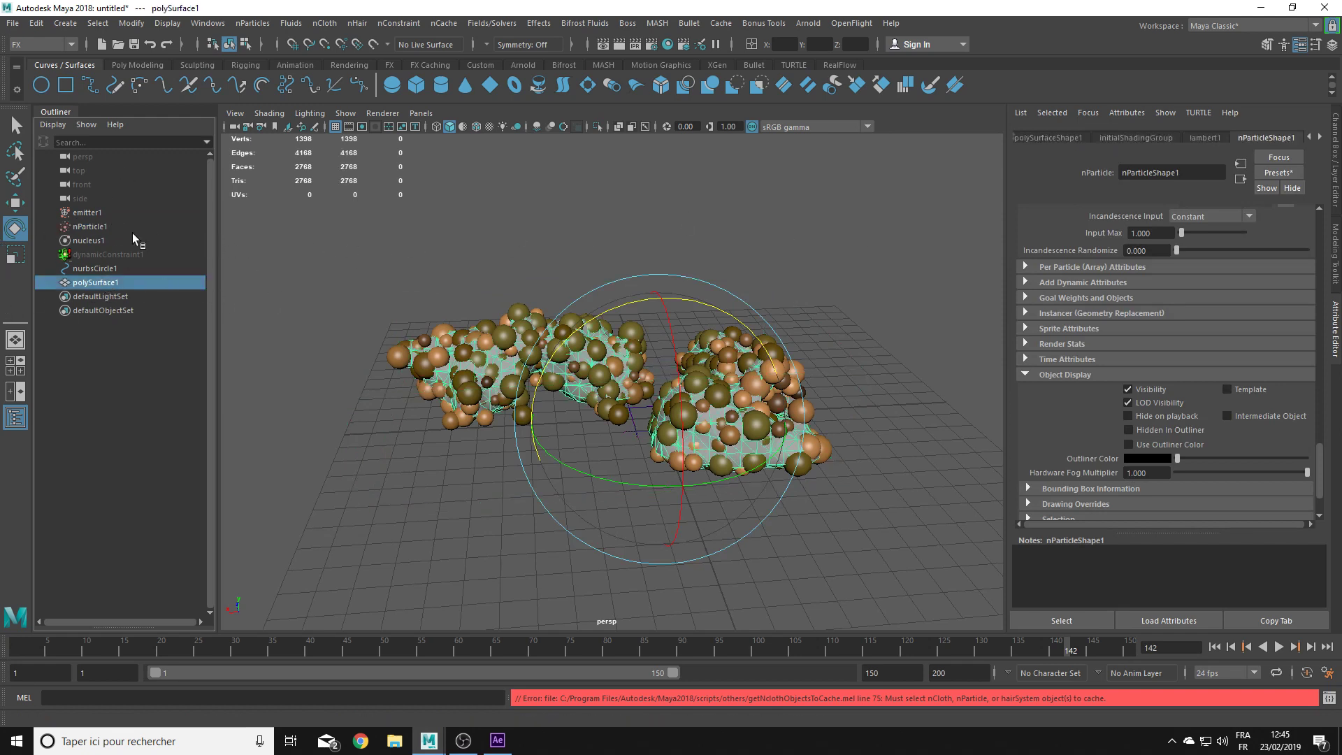
Step: Select nucleus1 and replay the simulation to frame 63
left_click(98, 240)
left_click(1249, 648)
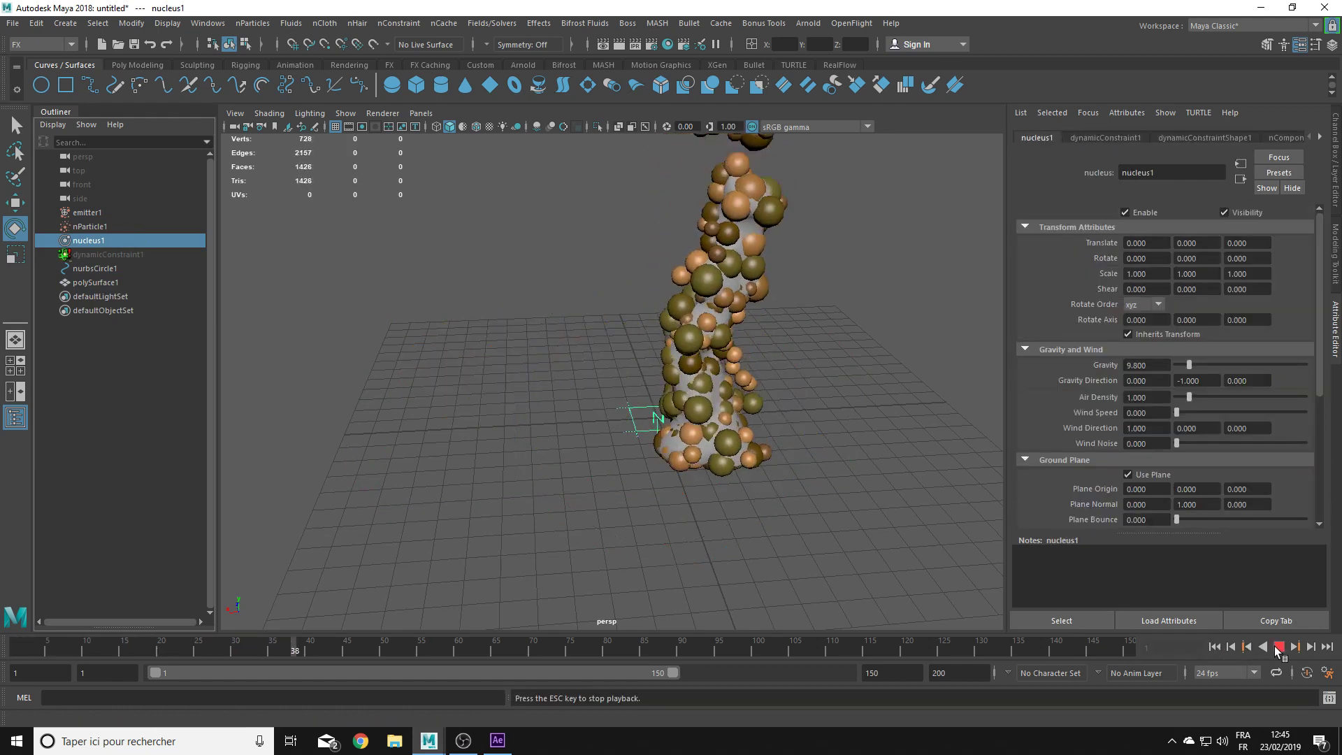
left_click(1279, 648)
left_click_drag(609, 290, 587, 266, "alt")
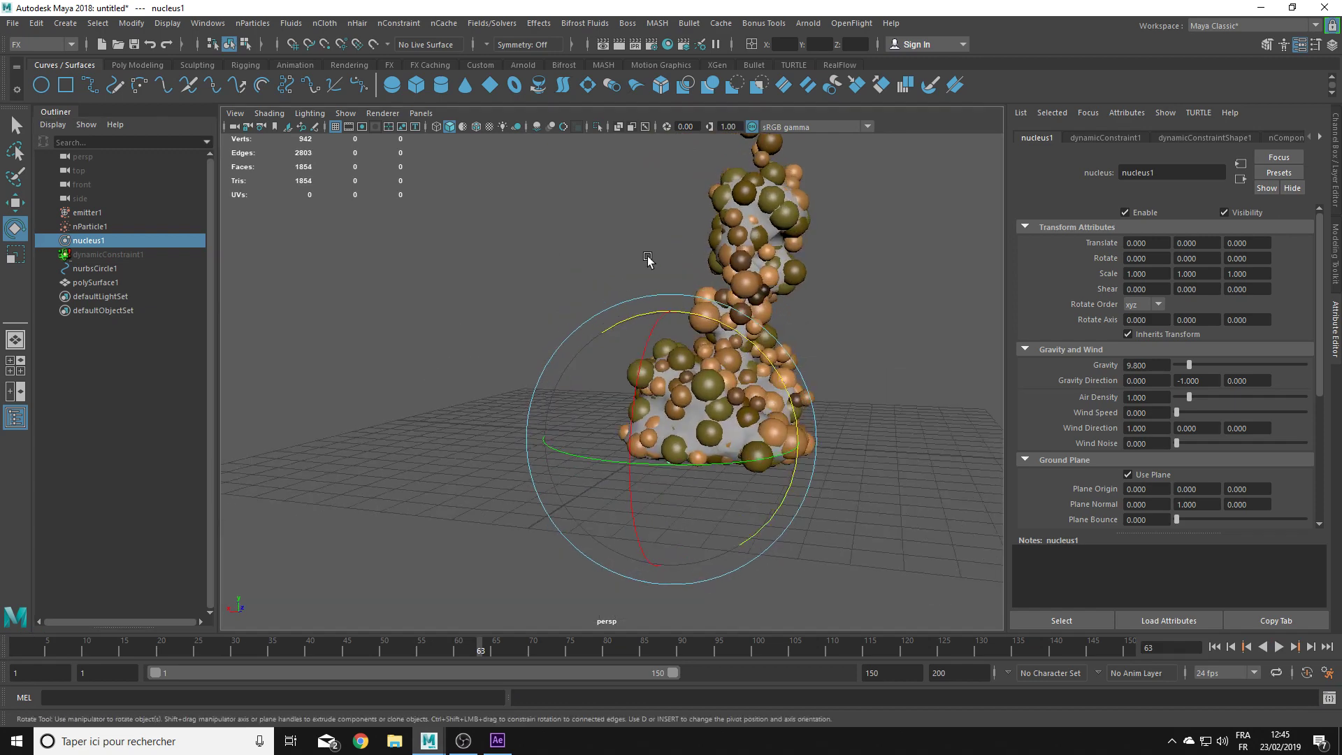
Step: Reselect nParticle1 and collapse its Object Display settings
left_click(90, 226)
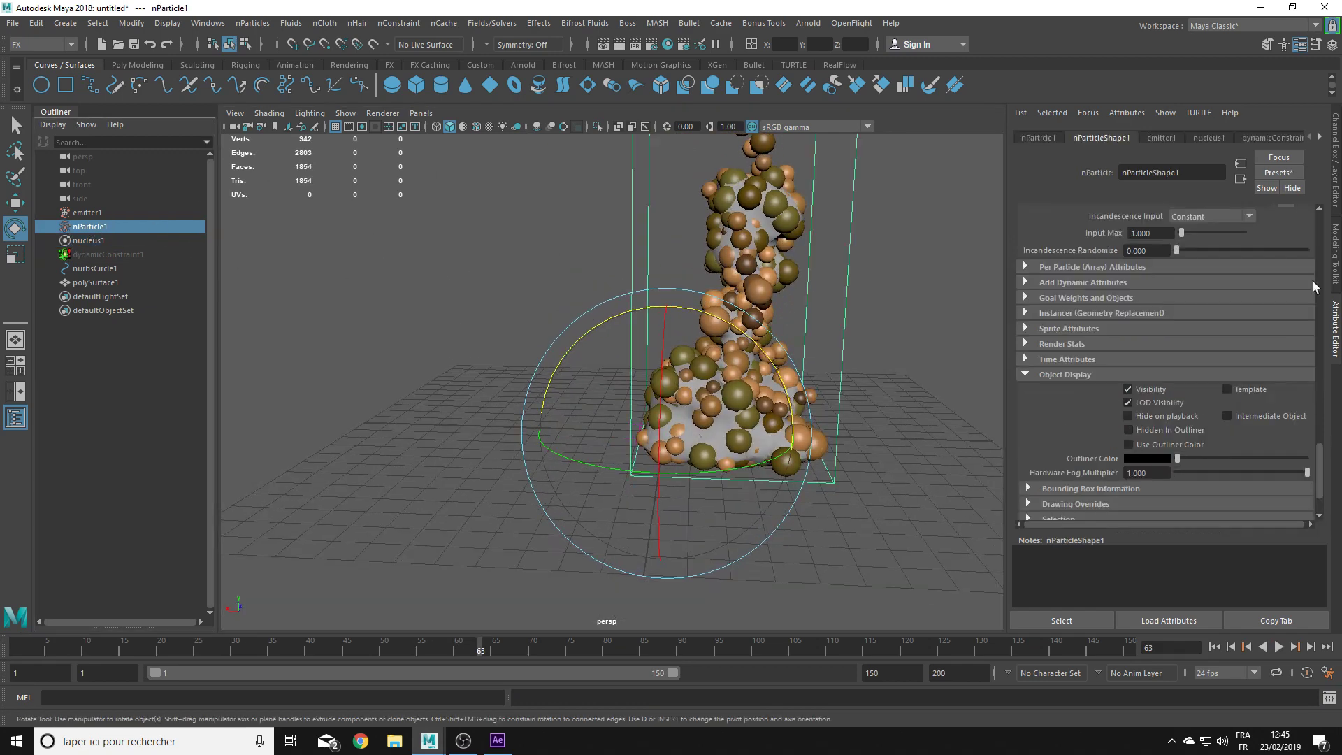
left_click(1050, 379)
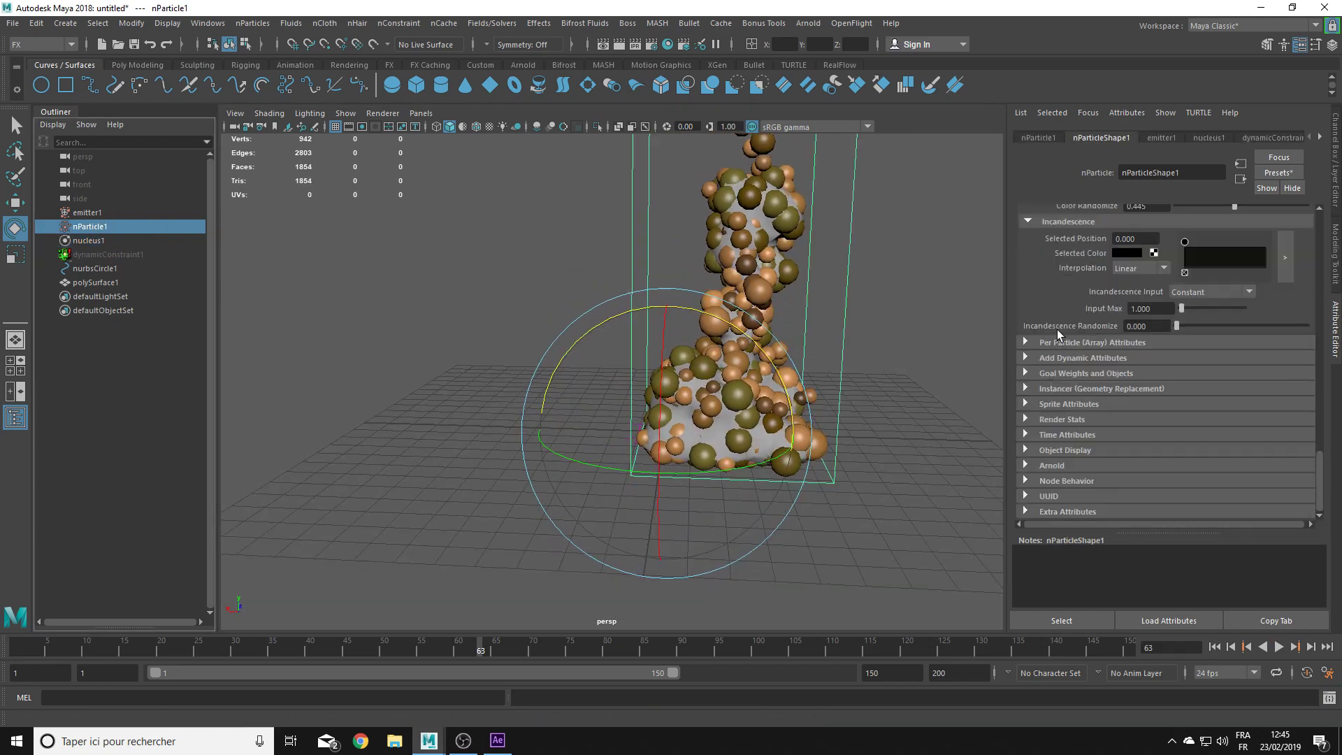
scroll(1057, 329, "up", 5)
scroll(1059, 329, "up", 5)
scroll(1062, 326, "up", 3)
Step: Set nParticleShape1's Output Mesh method to Quad Mesh and turn on Wireframe on Shaded
scroll(1059, 330, "up", 3)
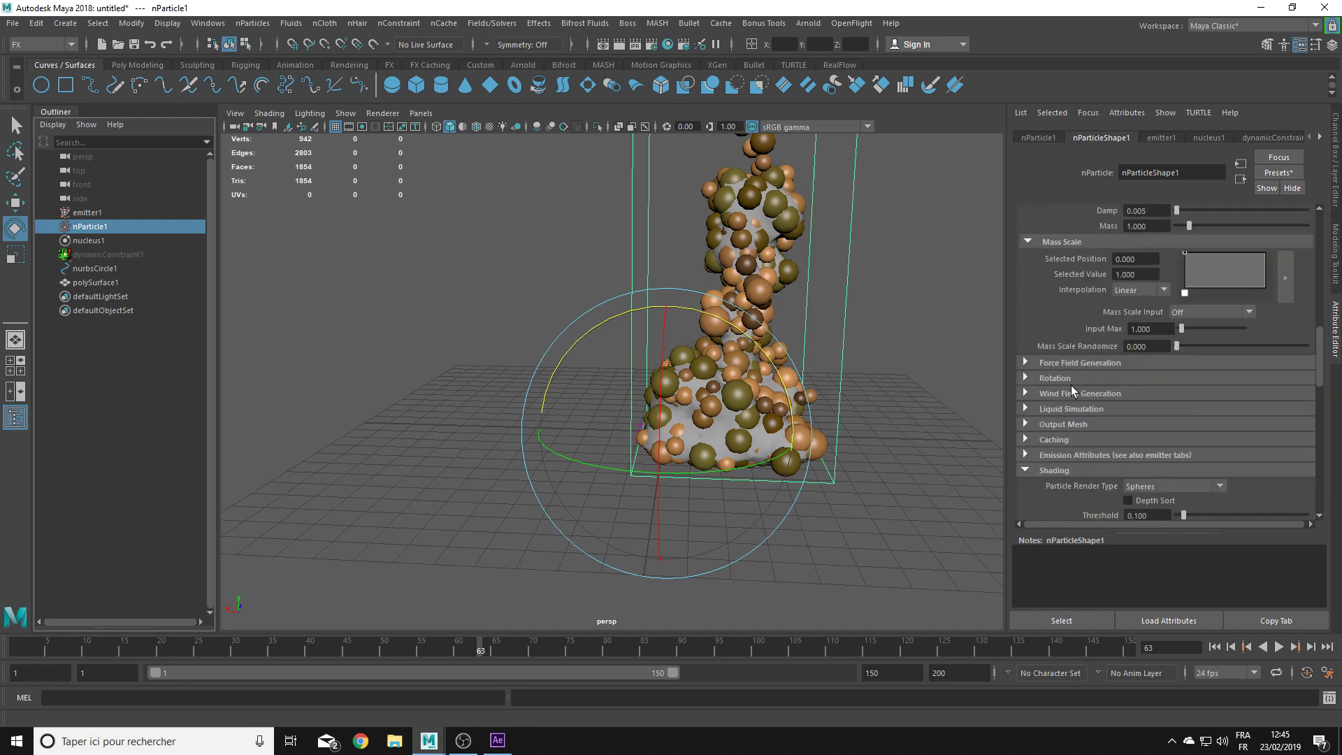
scroll(1045, 442, "down", 2)
left_click(1052, 429)
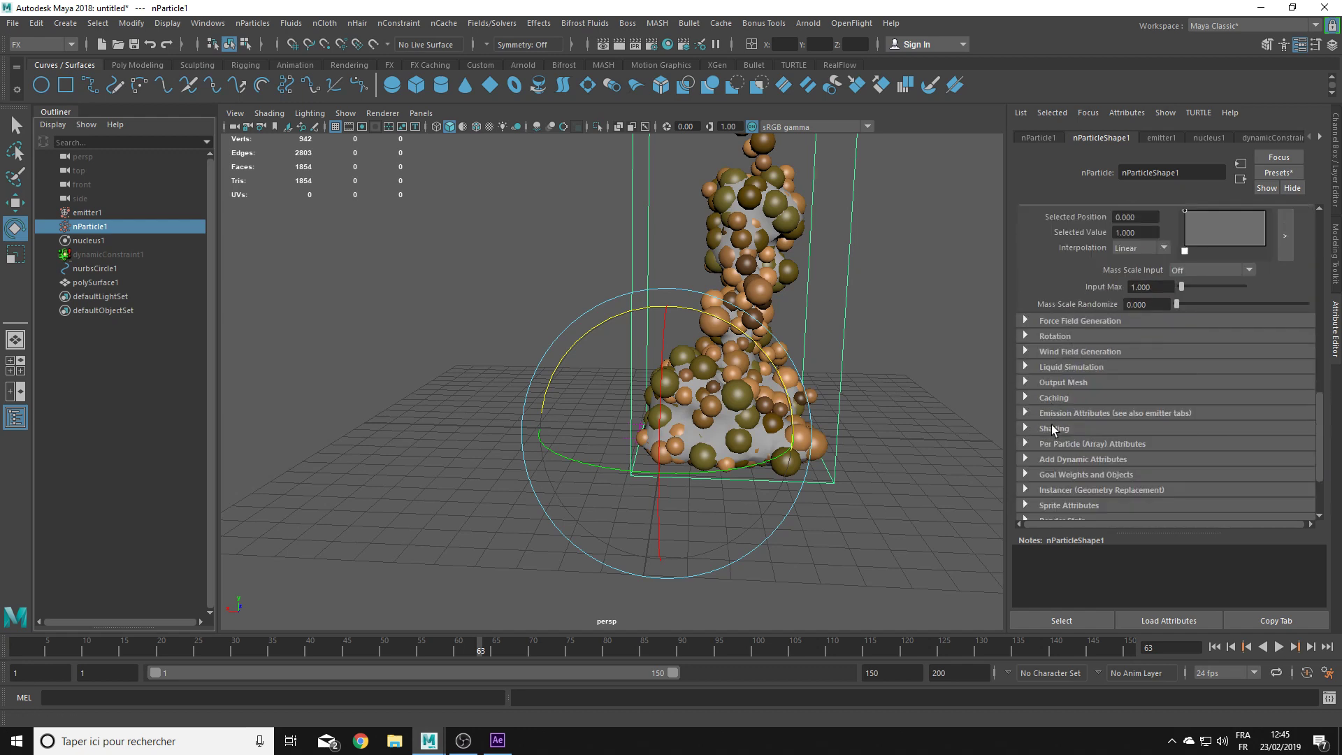
left_click(1047, 384)
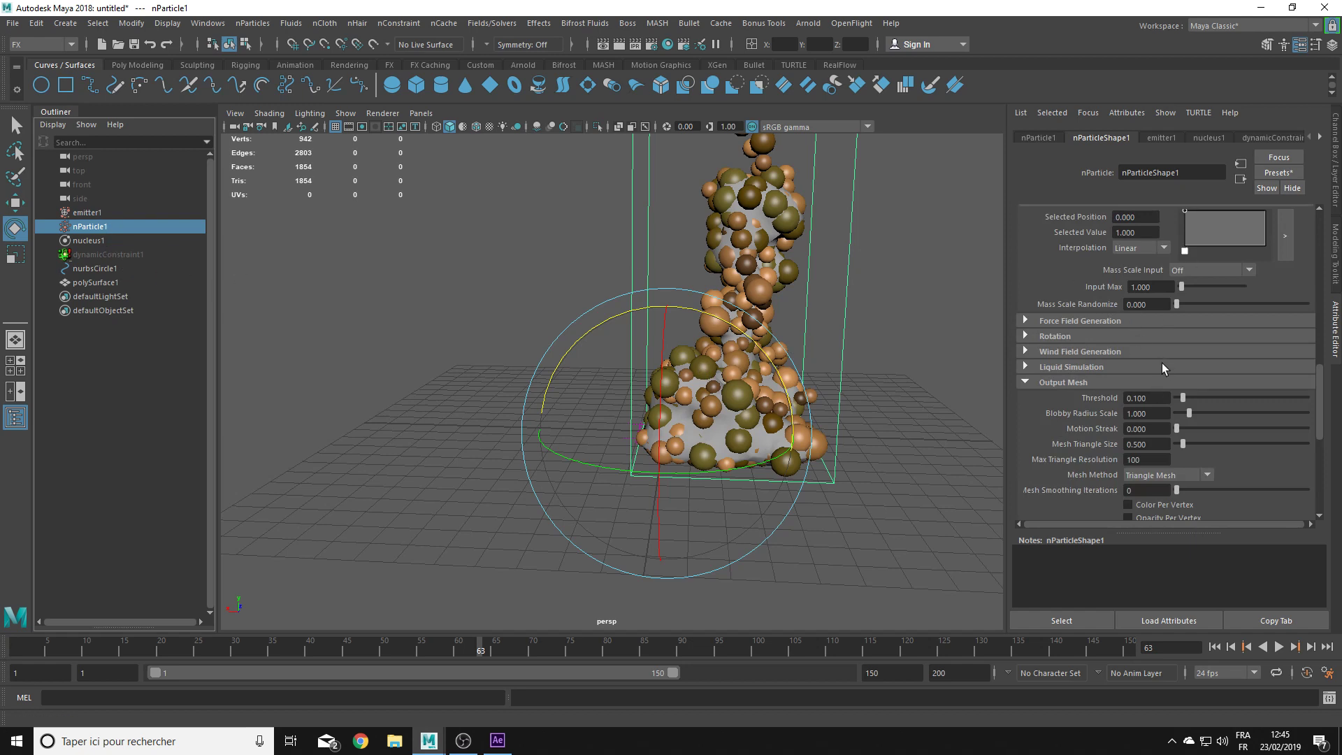
left_click(1159, 477)
left_click(1164, 535)
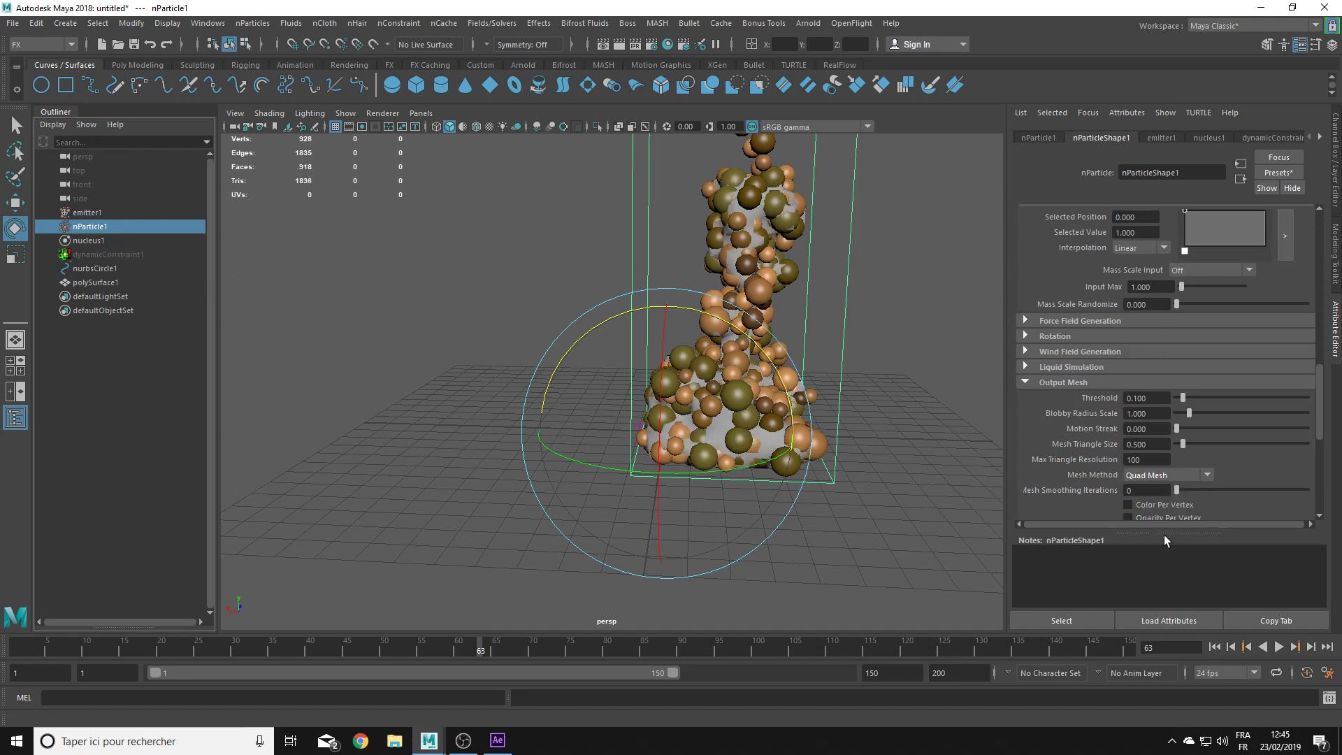
left_click(476, 127)
Step: Set the output Mesh Triangle Size to 0.3
left_click_drag(982, 322, 811, 321, "alt")
right_click_drag(812, 321, 829, 360, "alt")
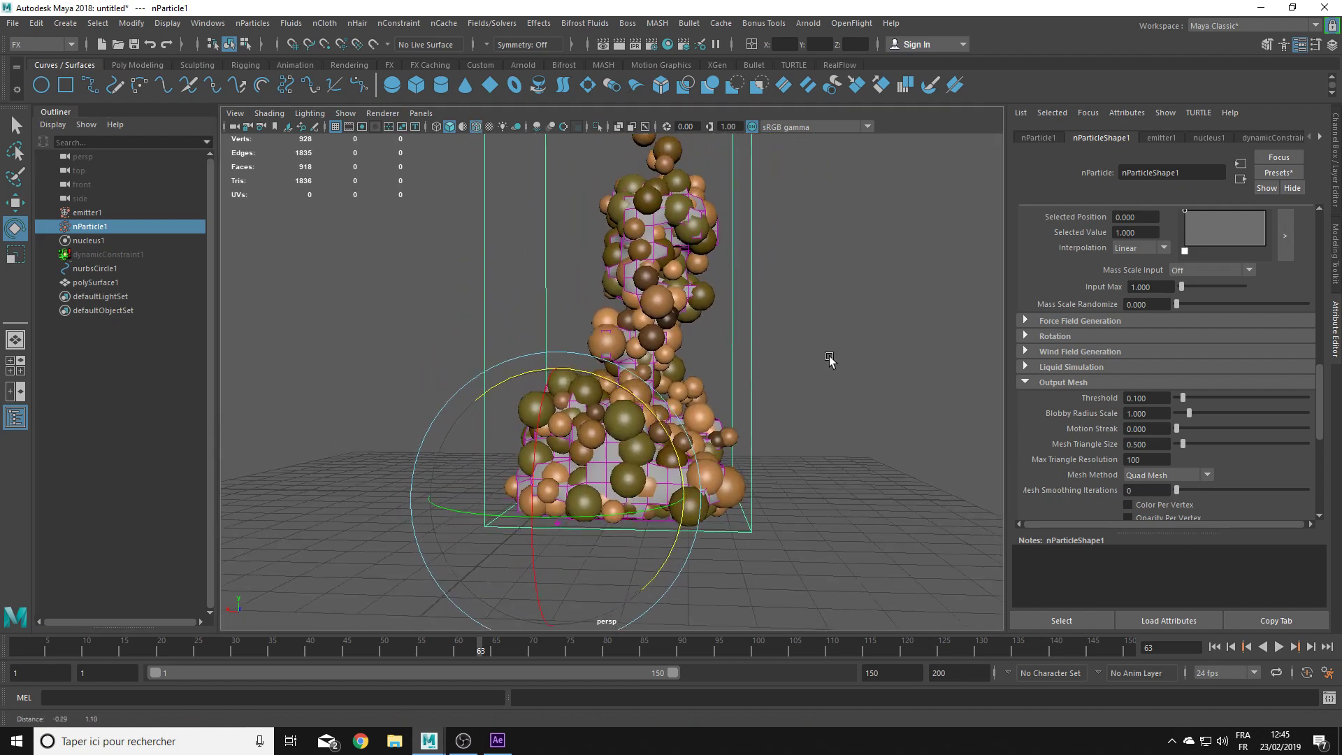
left_click_drag(830, 360, 828, 345, "alt")
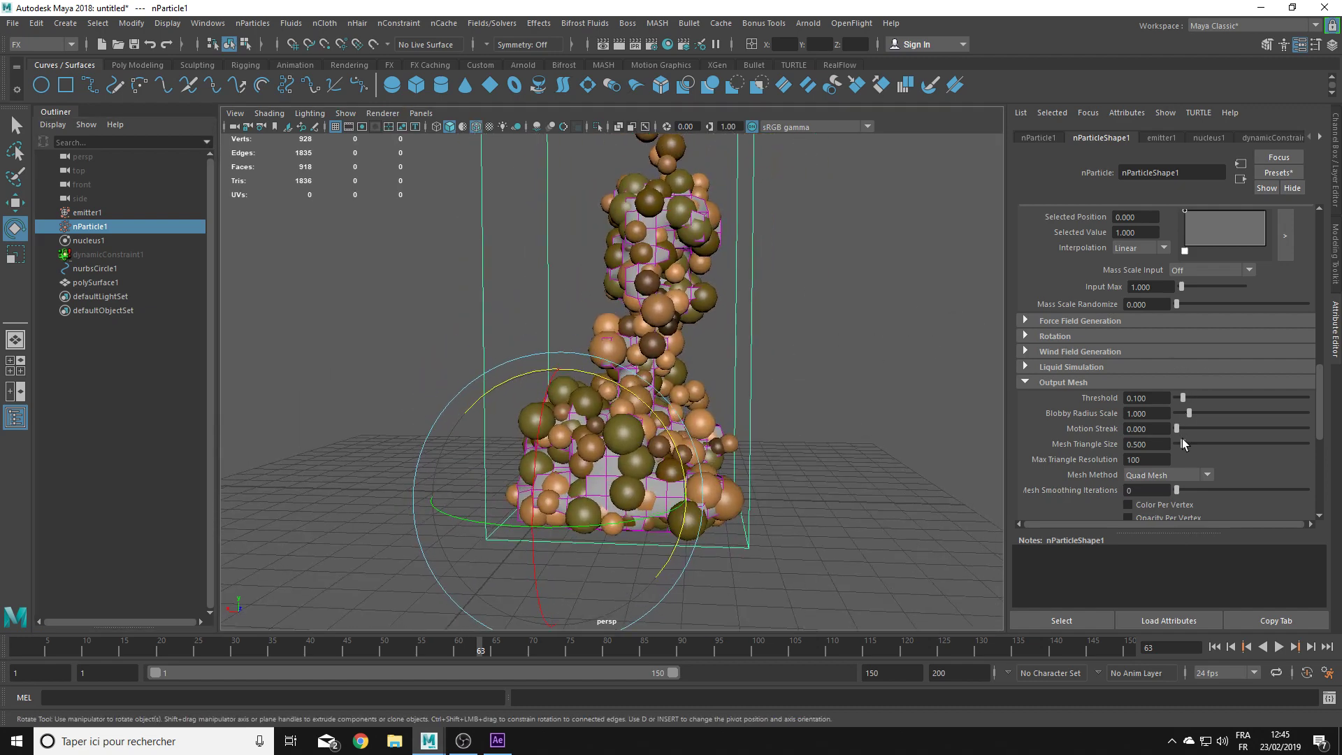
left_click_drag(1184, 447, 1181, 446)
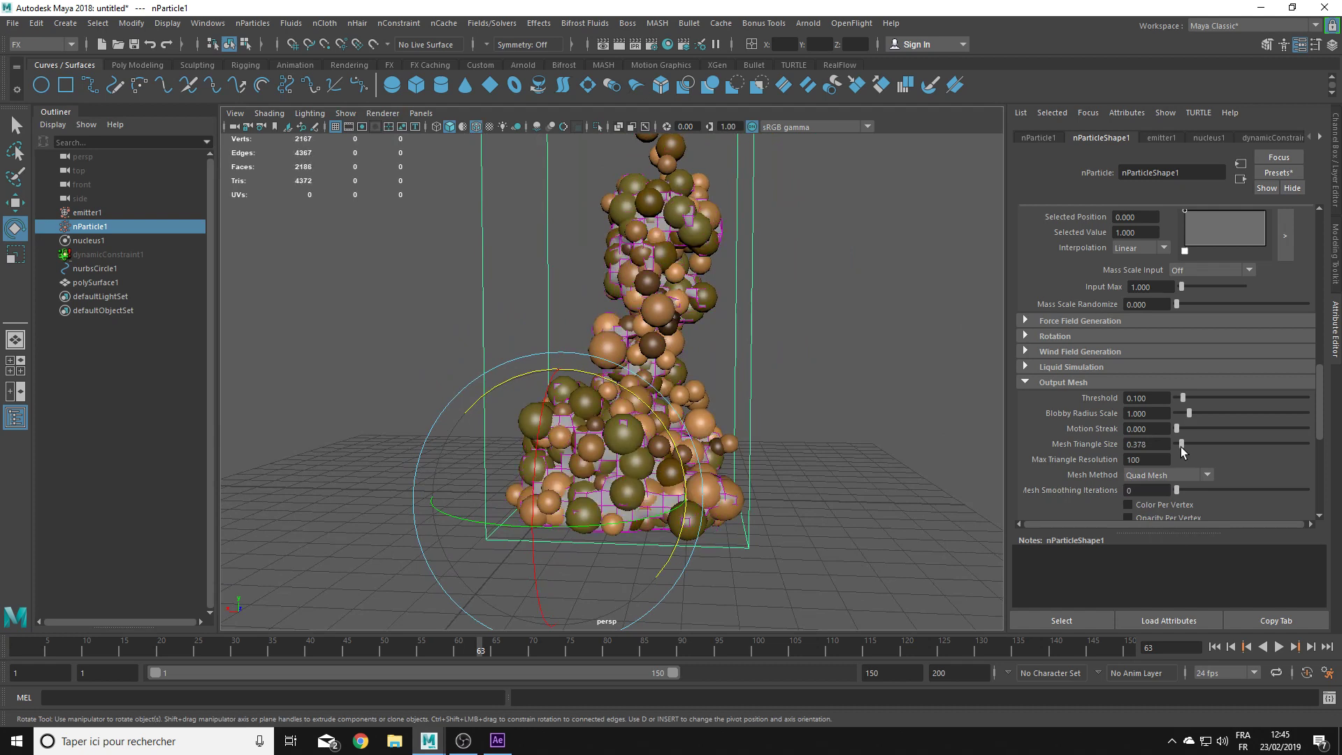
left_click(1139, 444)
type("0.300")
key("Return")
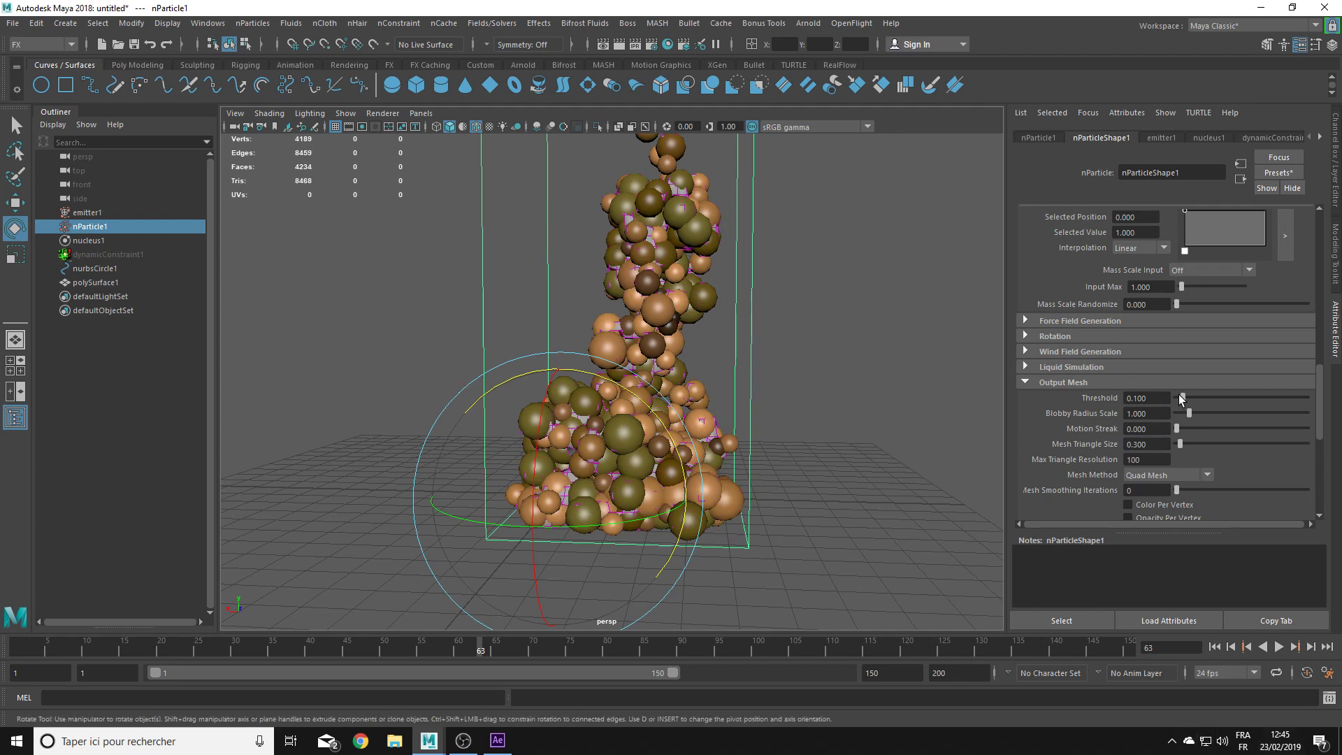
Step: Lower the mesh Threshold to 0 and set Mesh Smoothing Iterations to 3
left_click_drag(1182, 399, 1177, 401)
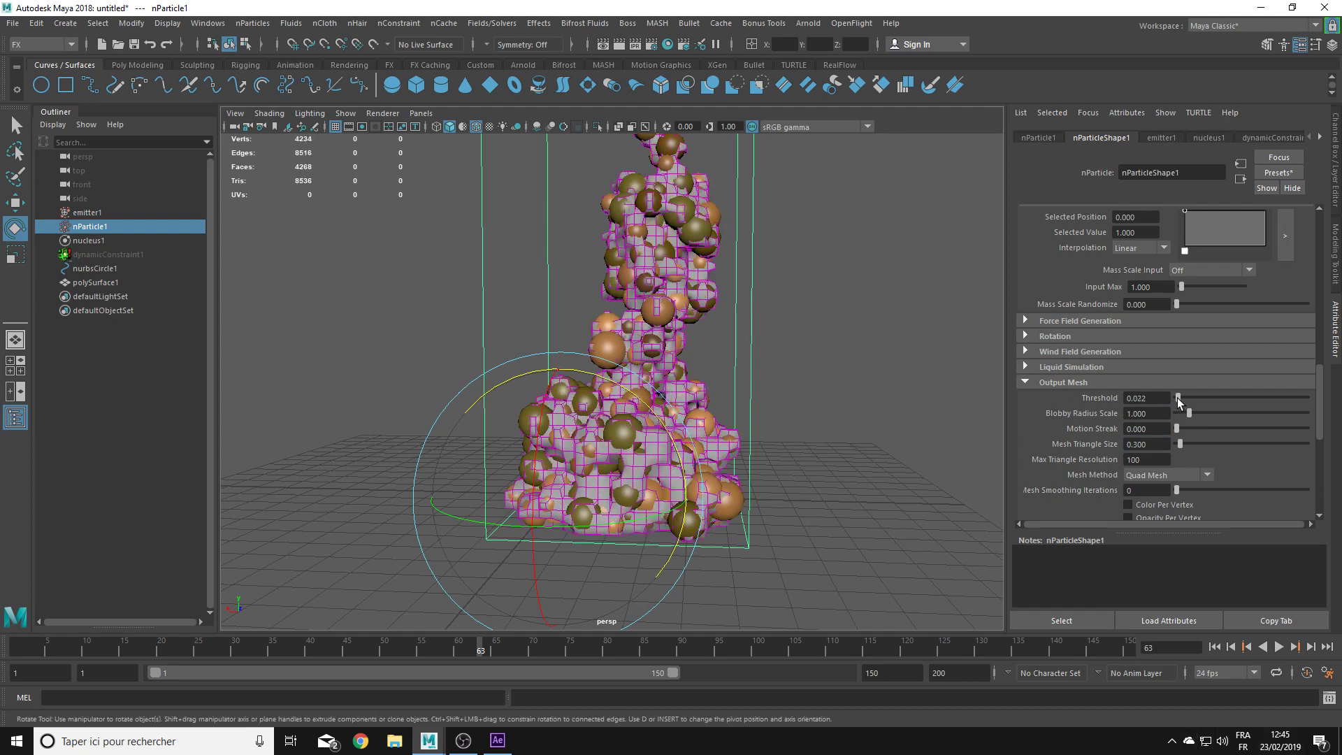
mouse_move(804, 315)
left_mouse_down("alt")
mouse_move(860, 279)
mouse_move(833, 375)
mouse_move(883, 378)
left_mouse_up("alt")
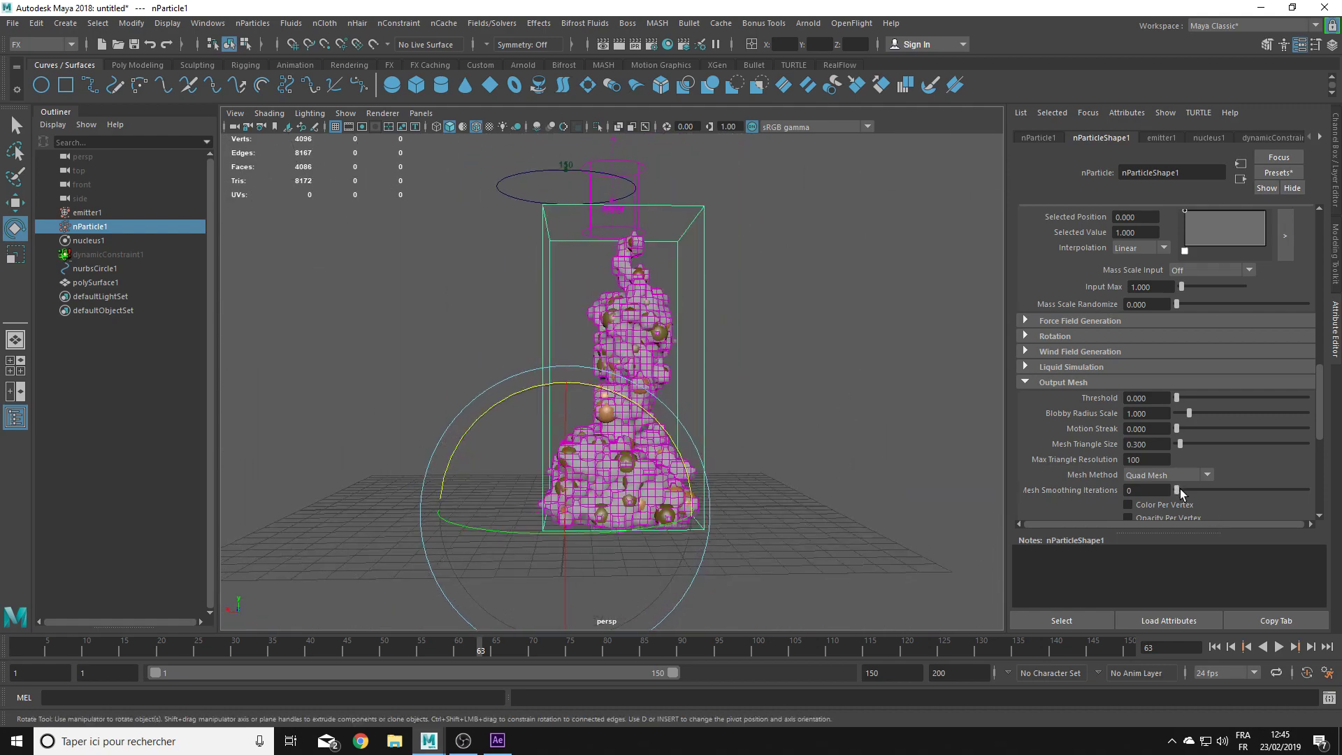
left_click_drag(1181, 492, 1215, 492)
mouse_move(797, 436)
left_mouse_down("alt")
mouse_move(689, 434)
mouse_move(691, 454)
mouse_move(706, 419)
left_mouse_up("alt")
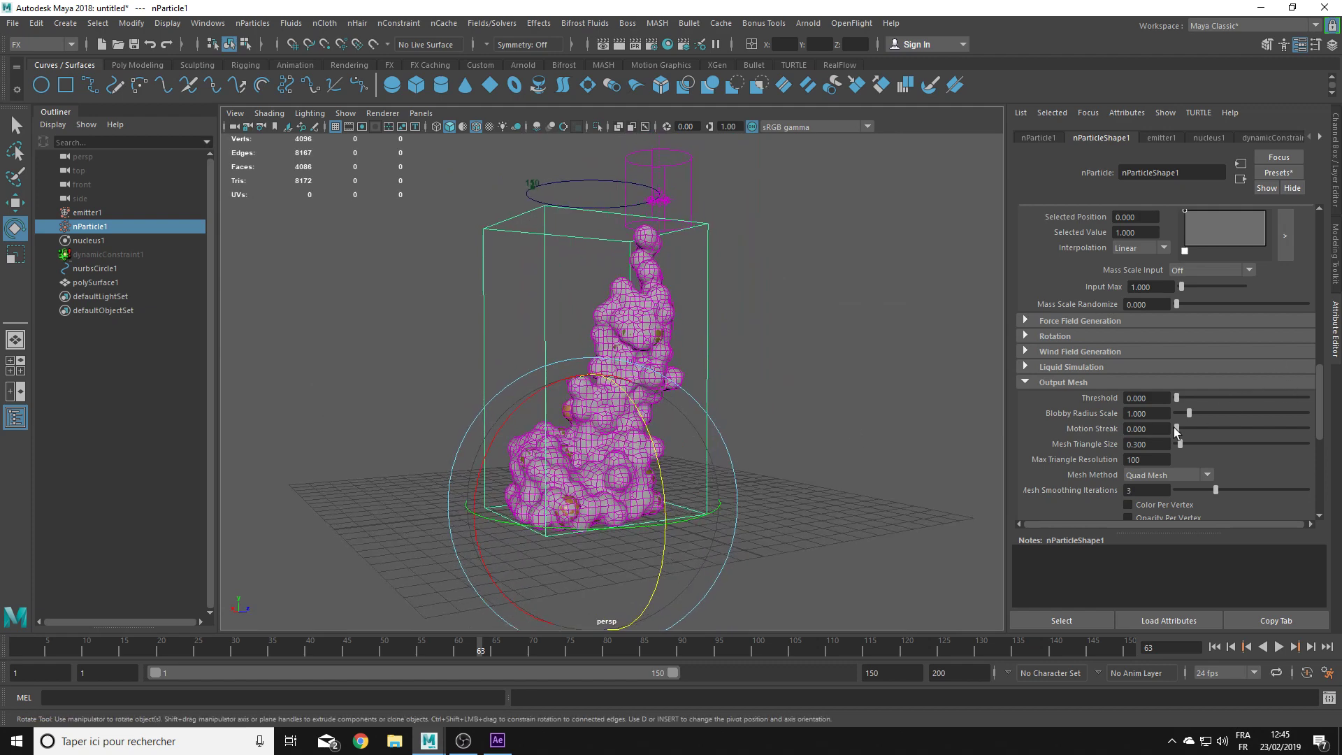
Step: Try a Motion Streak of 0.05, then reset it to 0
left_click(1152, 430)
key("Return")
left_click_drag(1130, 429, 1090, 431)
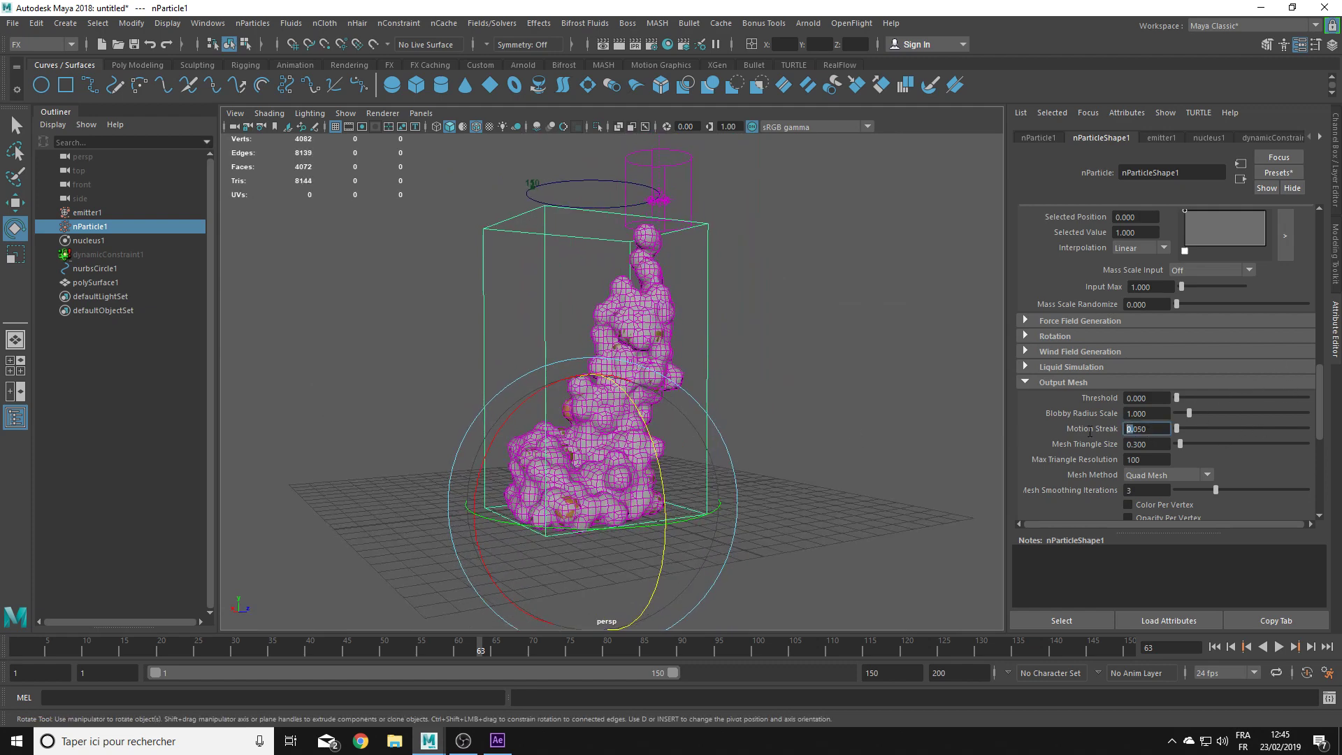
key("Return")
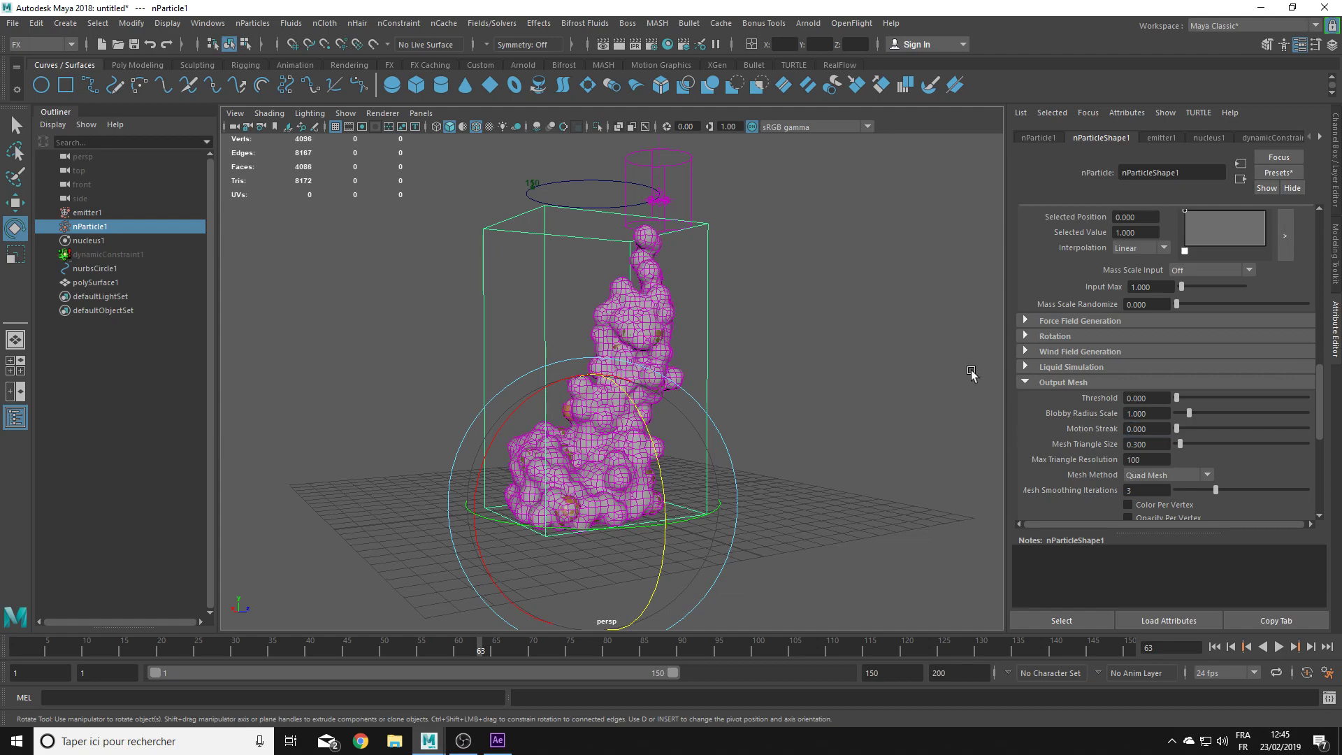
Step: Set Mesh Triangle Size 0.378, Blobby Radius Scale 0.324 and 5 smoothing iterations, then rewind
mouse_move(758, 360)
left_mouse_down("alt")
mouse_move(765, 312)
mouse_move(689, 423)
mouse_move(779, 330)
mouse_move(734, 384)
mouse_move(754, 379)
mouse_move(698, 422)
mouse_move(804, 384)
mouse_move(848, 438)
left_mouse_up("alt")
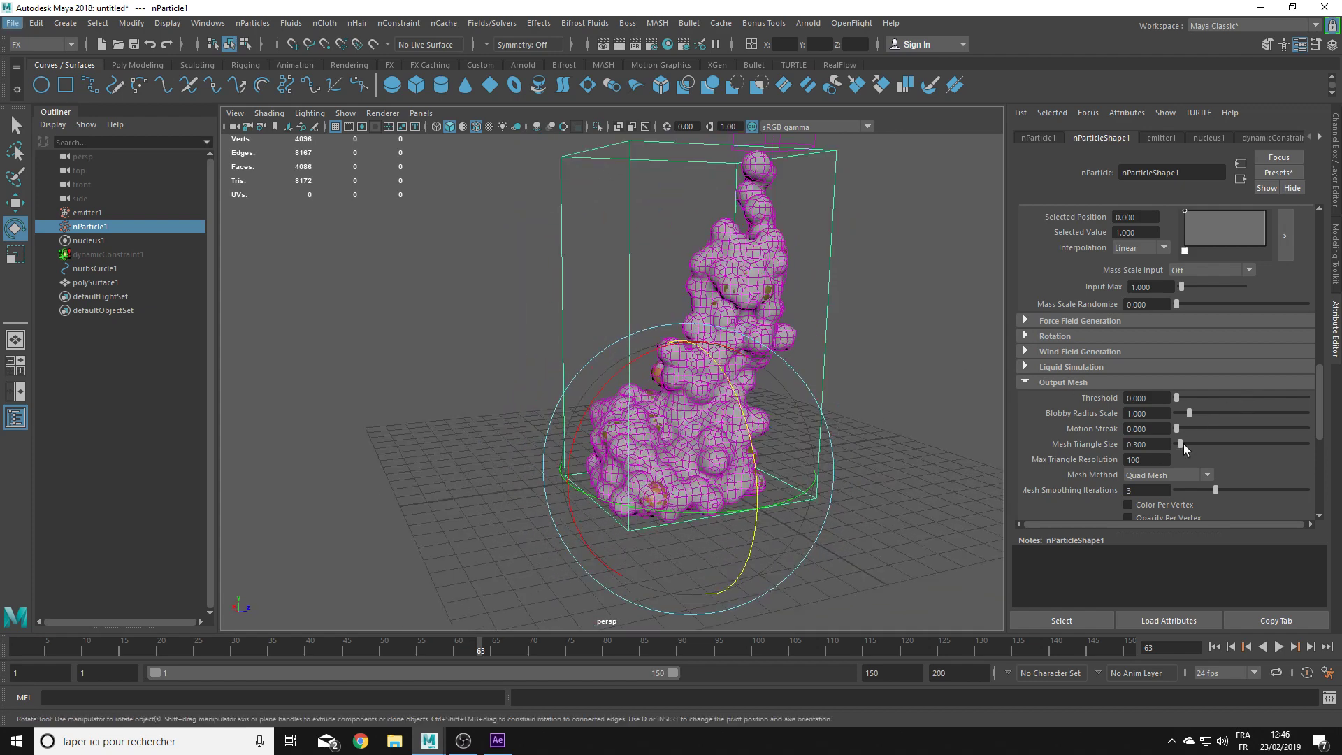
left_click_drag(1180, 443, 1182, 444)
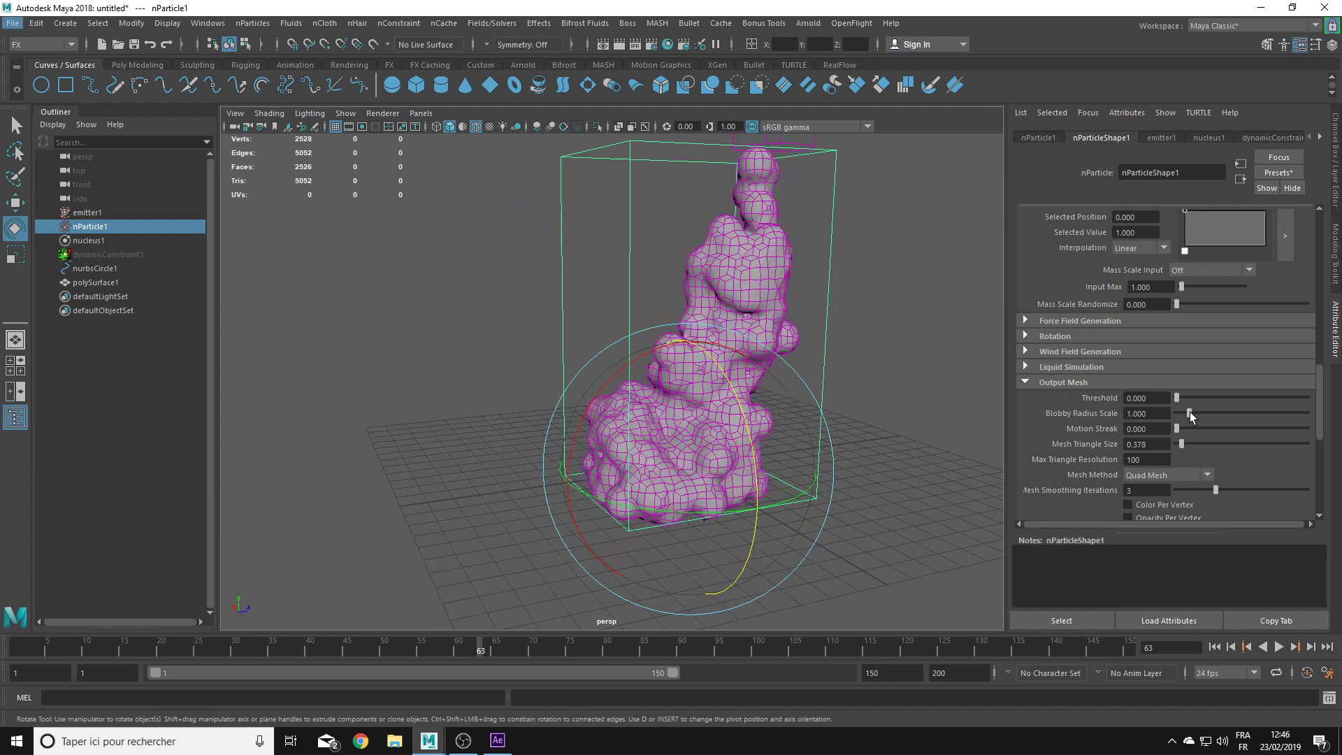
left_click_drag(1190, 413, 1181, 414)
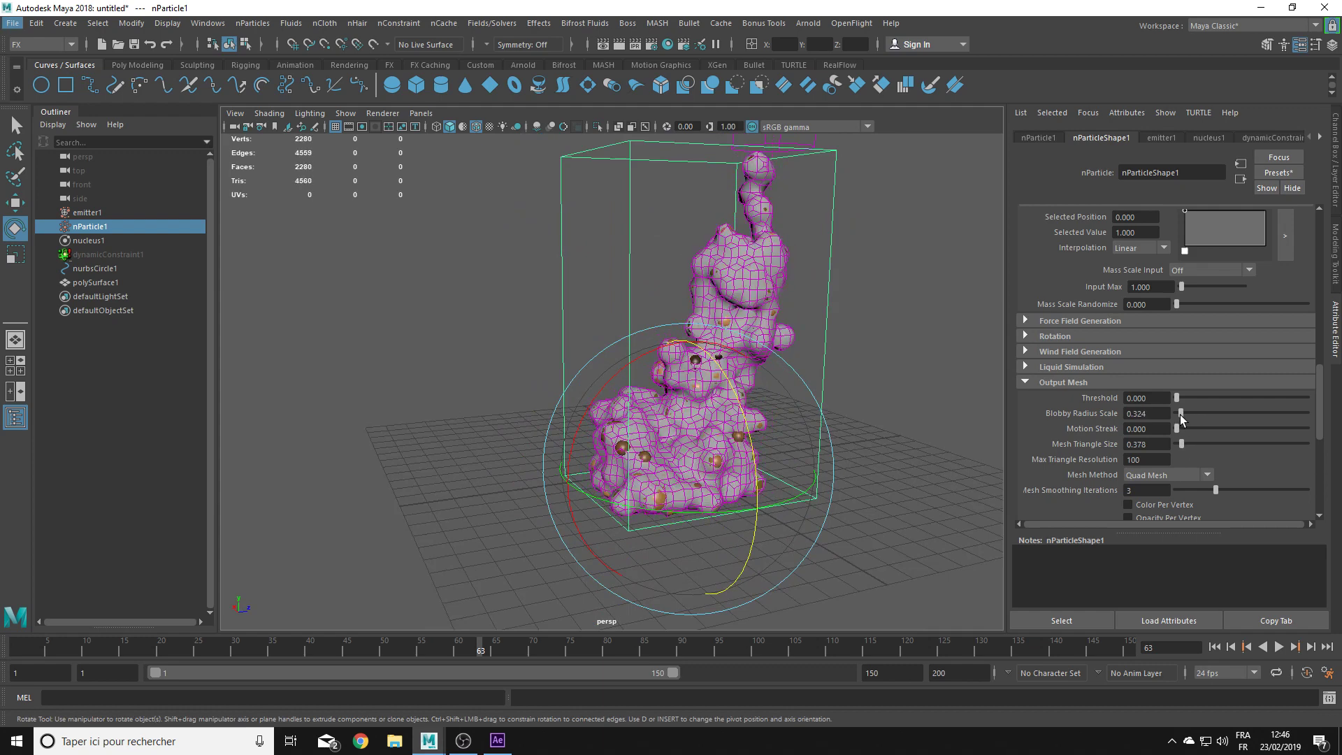
left_click(902, 367)
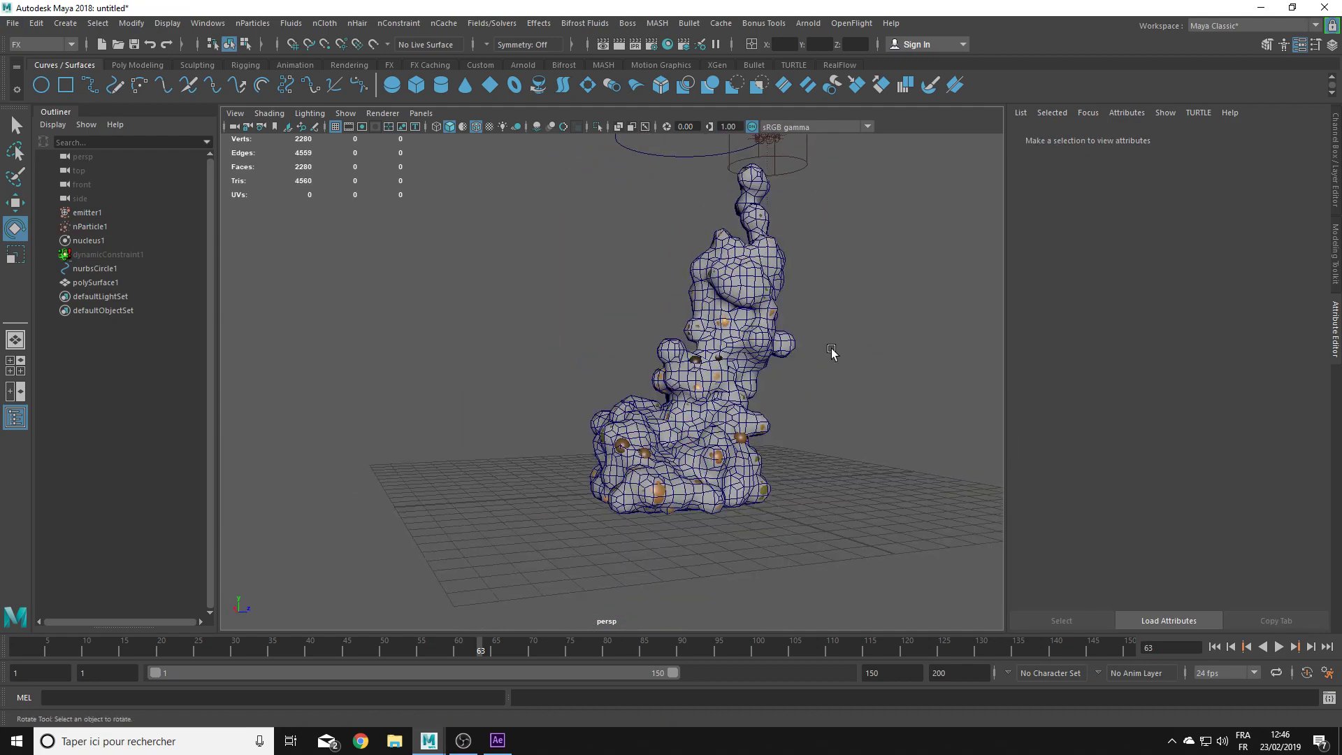
left_click_drag(896, 332, 700, 404, "alt")
left_click(651, 494)
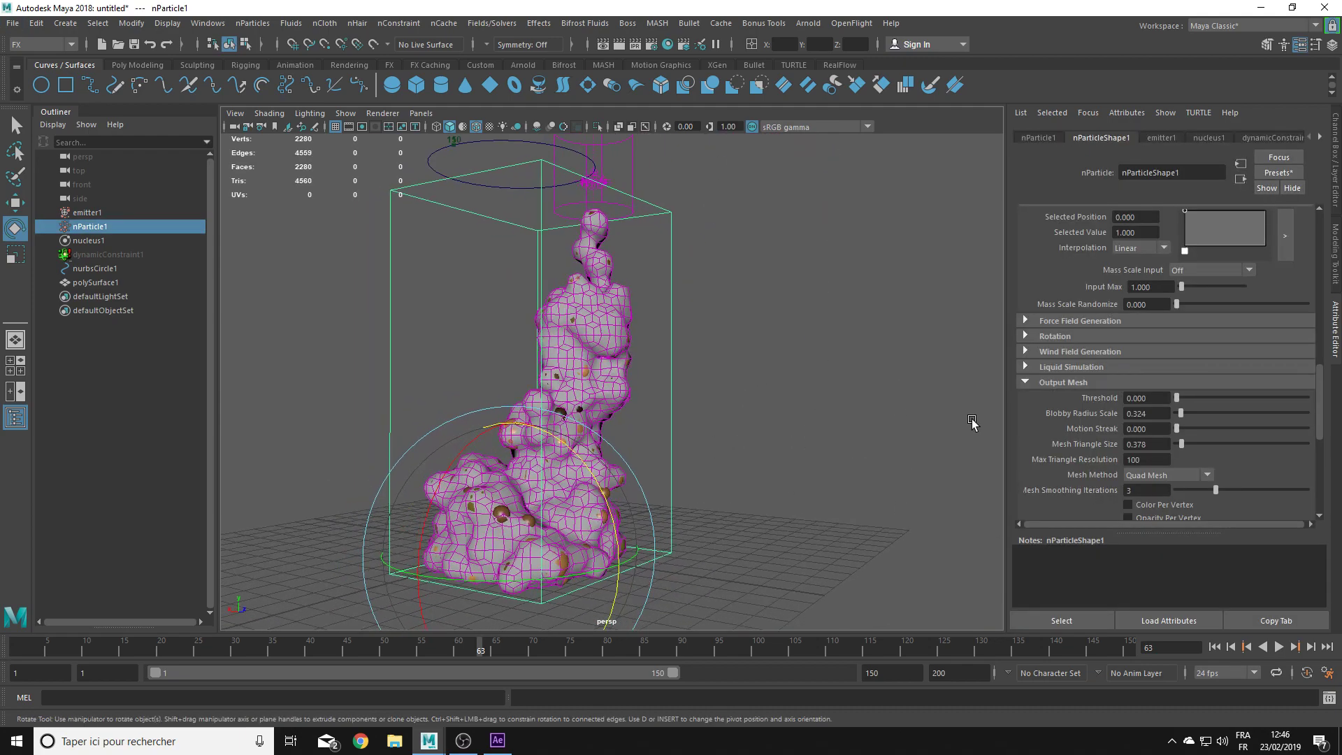
left_click_drag(517, 462, 543, 480, "alt")
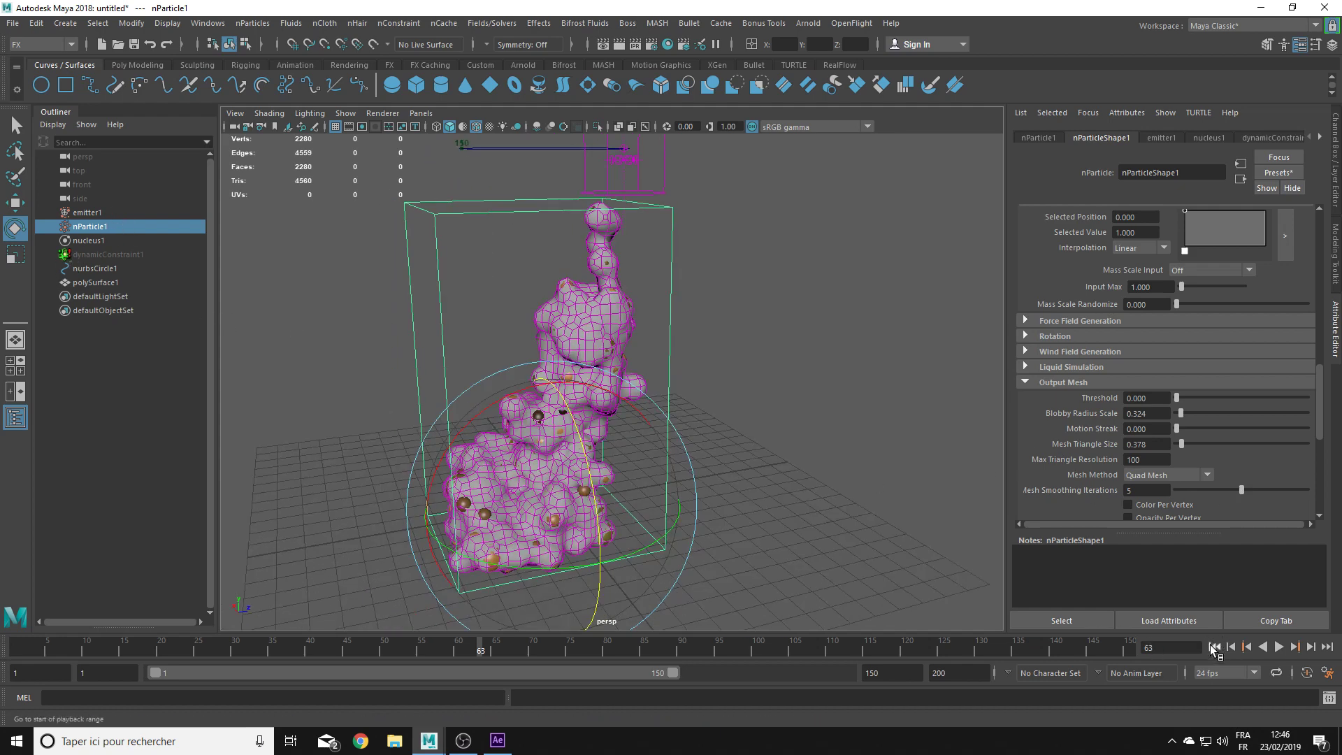
left_click(1216, 647)
Step: Play the simulation to frame 134 and orbit close around the two-lobed particle mesh
left_click(1280, 647)
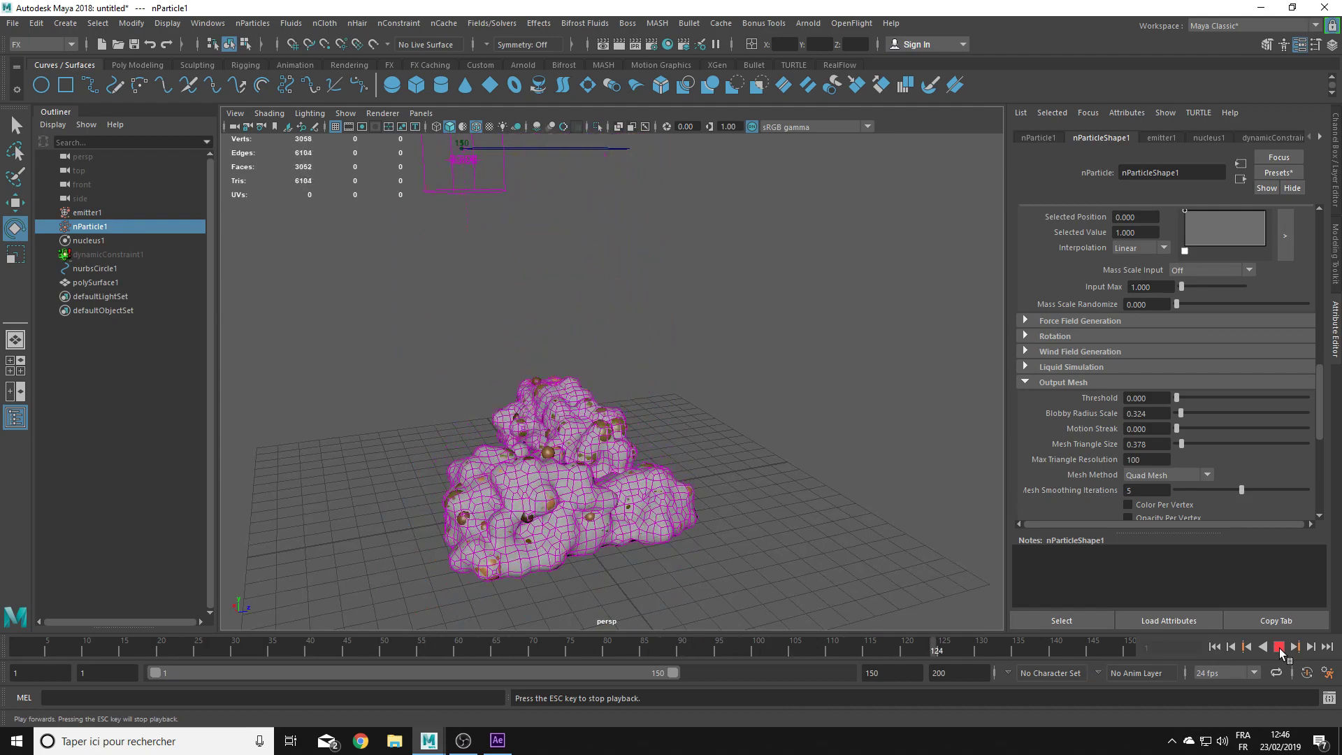
left_click(1280, 648)
mouse_move(552, 476)
left_mouse_down("alt")
mouse_move(535, 439)
mouse_move(600, 464)
mouse_move(749, 405)
left_mouse_up("alt")
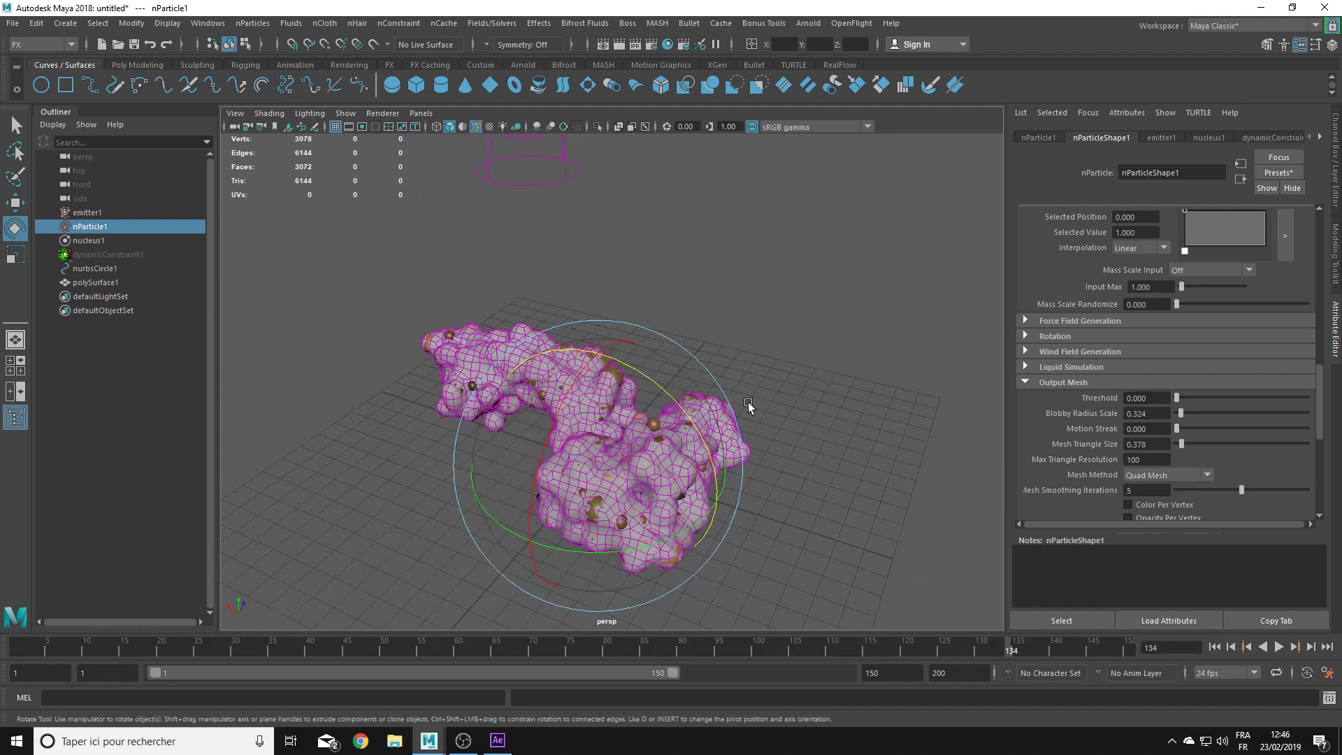
mouse_move(749, 405)
right_mouse_down("alt")
mouse_move(719, 434)
mouse_move(707, 352)
right_mouse_up("alt")
left_click_drag(708, 352, 734, 377, "alt")
mouse_move(734, 377)
right_mouse_down("alt")
mouse_move(864, 435)
mouse_move(878, 417)
right_mouse_up("alt")
mouse_move(879, 417)
left_mouse_down("alt")
mouse_move(779, 420)
mouse_move(797, 410)
left_mouse_up("alt")
right_click_drag(797, 410, 783, 444, "alt")
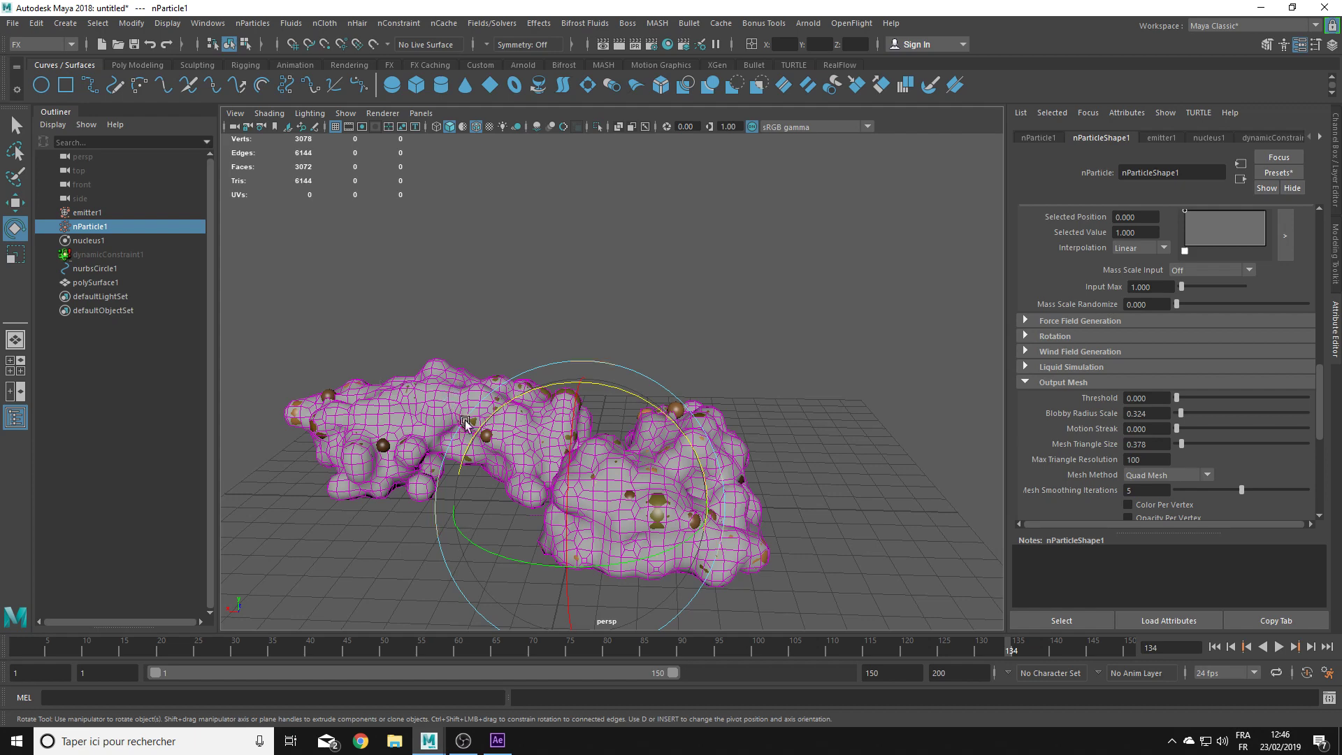
left_click_drag(465, 425, 517, 355, "alt")
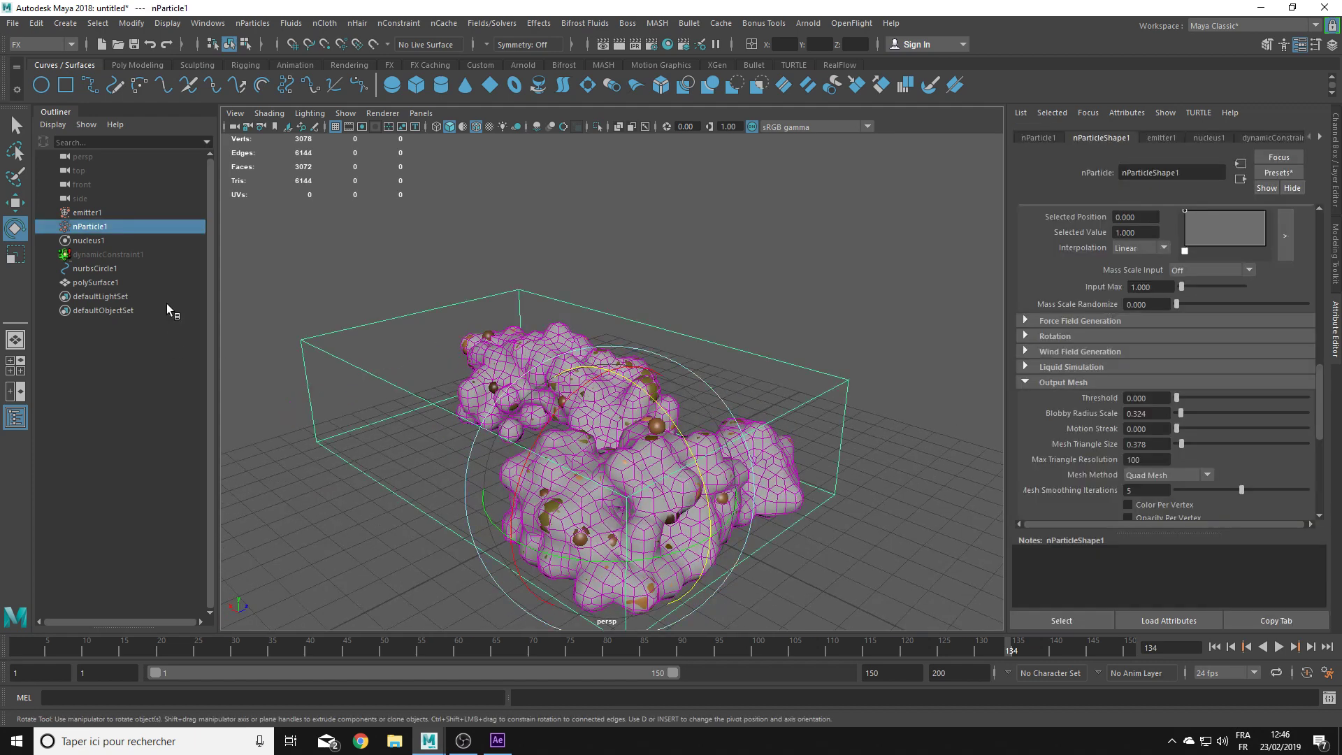
left_click(109, 282)
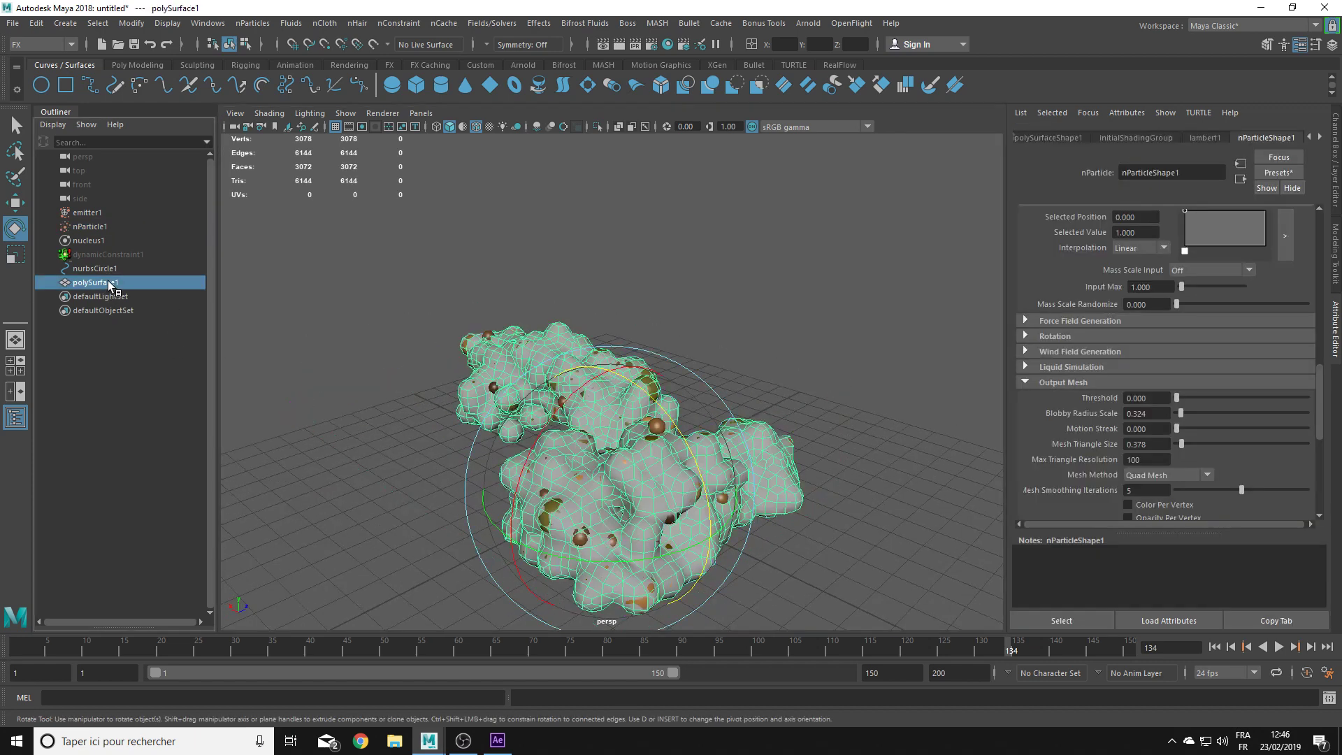
key("ctrl+h")
mouse_move(534, 504)
left_mouse_down("alt")
mouse_move(590, 434)
mouse_move(759, 490)
left_mouse_up("alt")
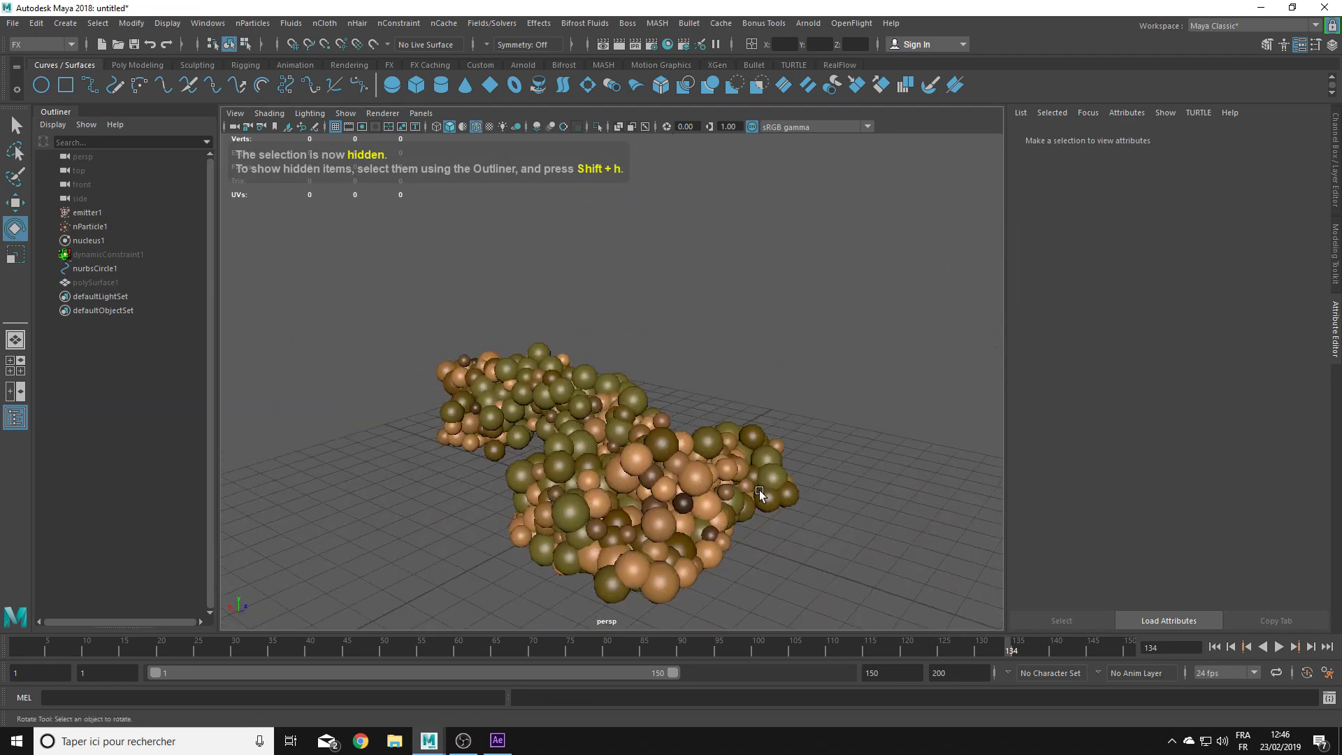
mouse_move(783, 544)
left_mouse_down("alt")
mouse_move(788, 584)
mouse_move(683, 524)
left_mouse_up("alt")
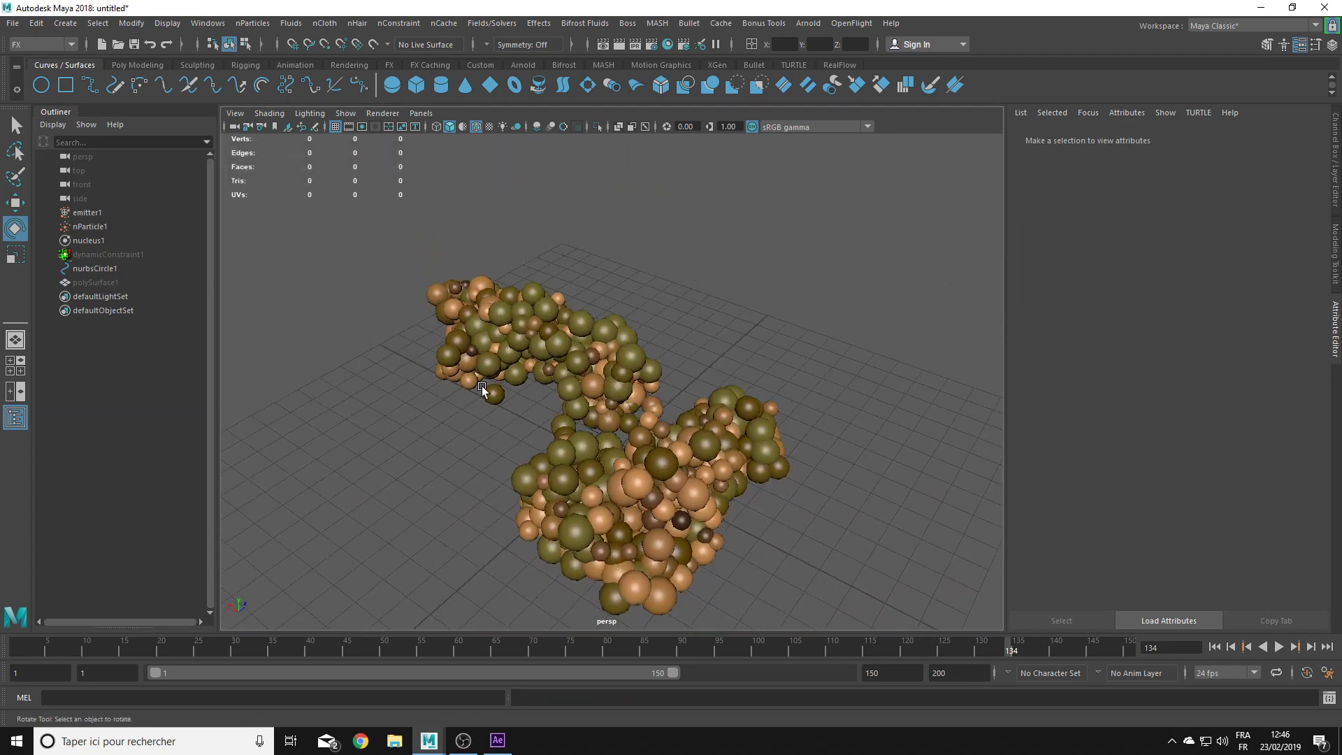
left_click_drag(727, 300, 437, 443, "alt")
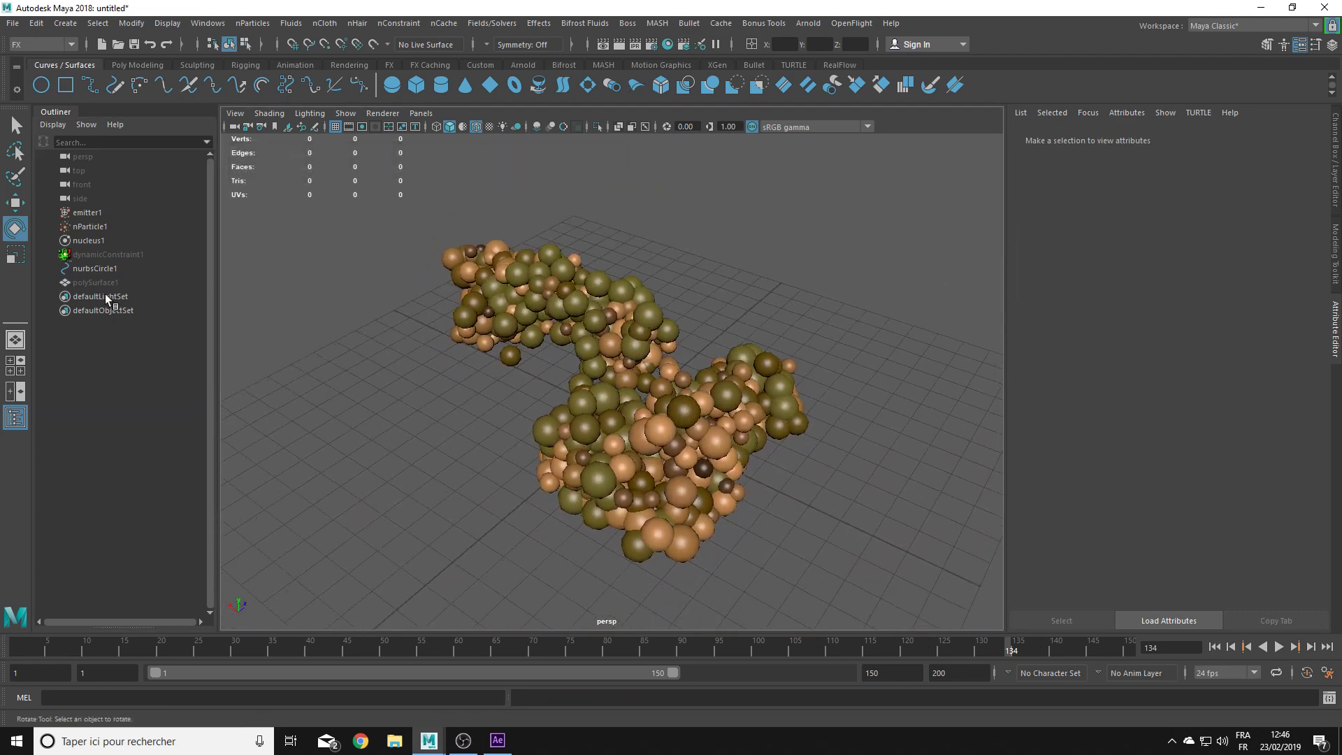
left_click(125, 282)
key("shift+h")
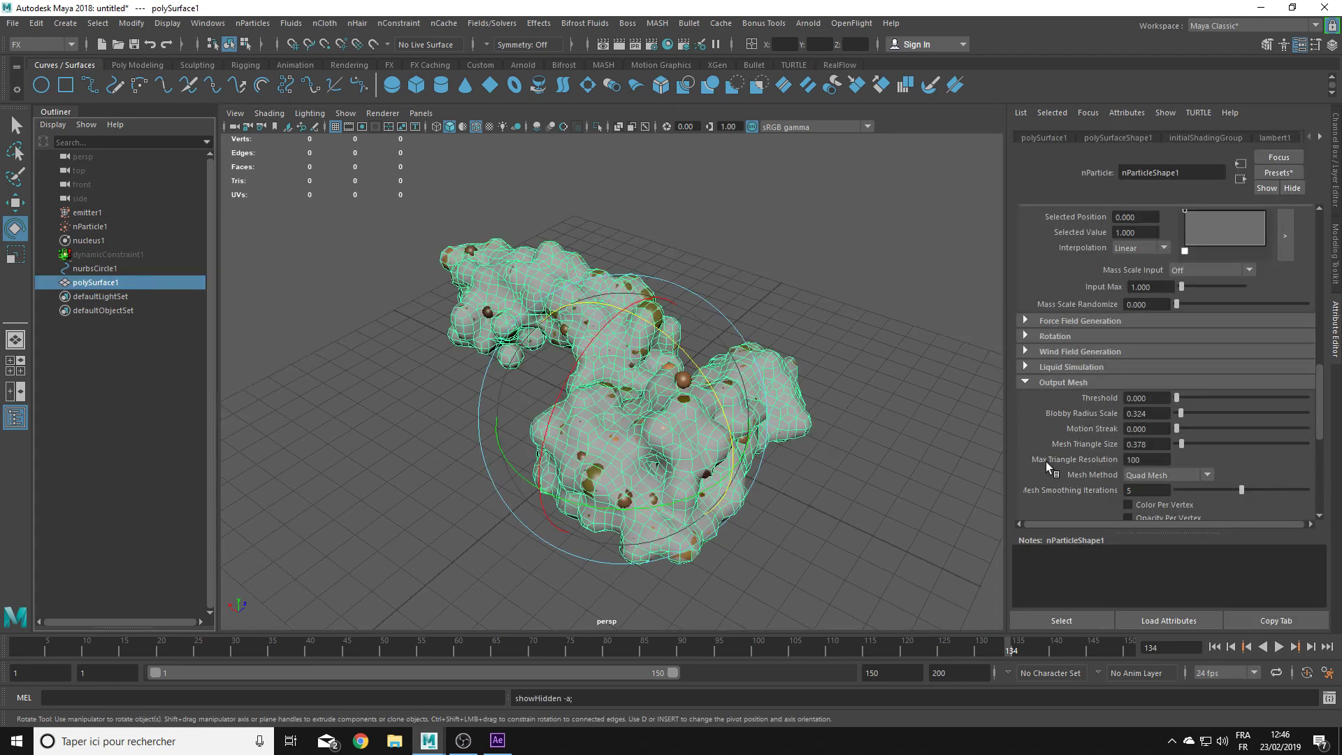
left_click(115, 227)
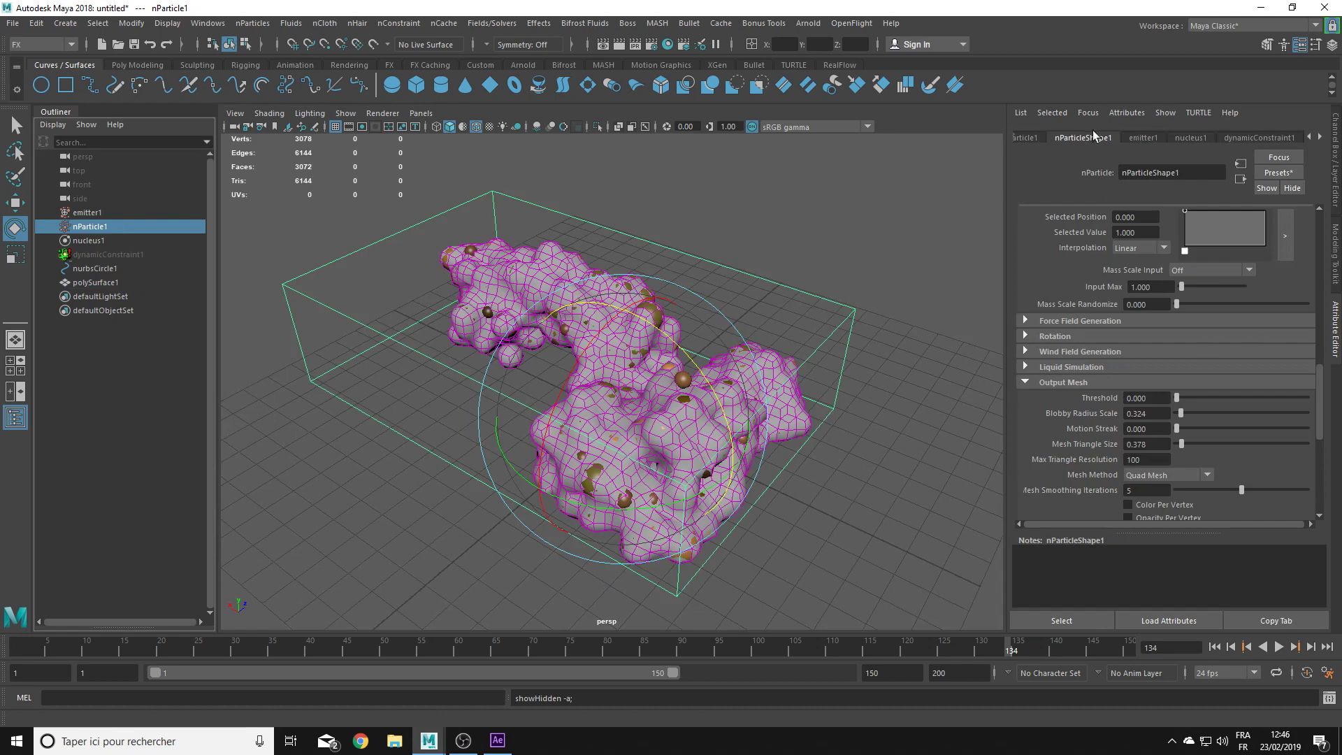
Step: Enable Color Per Vertex on the output mesh and select the 3078-vertex polySurface1
scroll(1154, 433, "down", 2)
scroll(1049, 377, "down", 4)
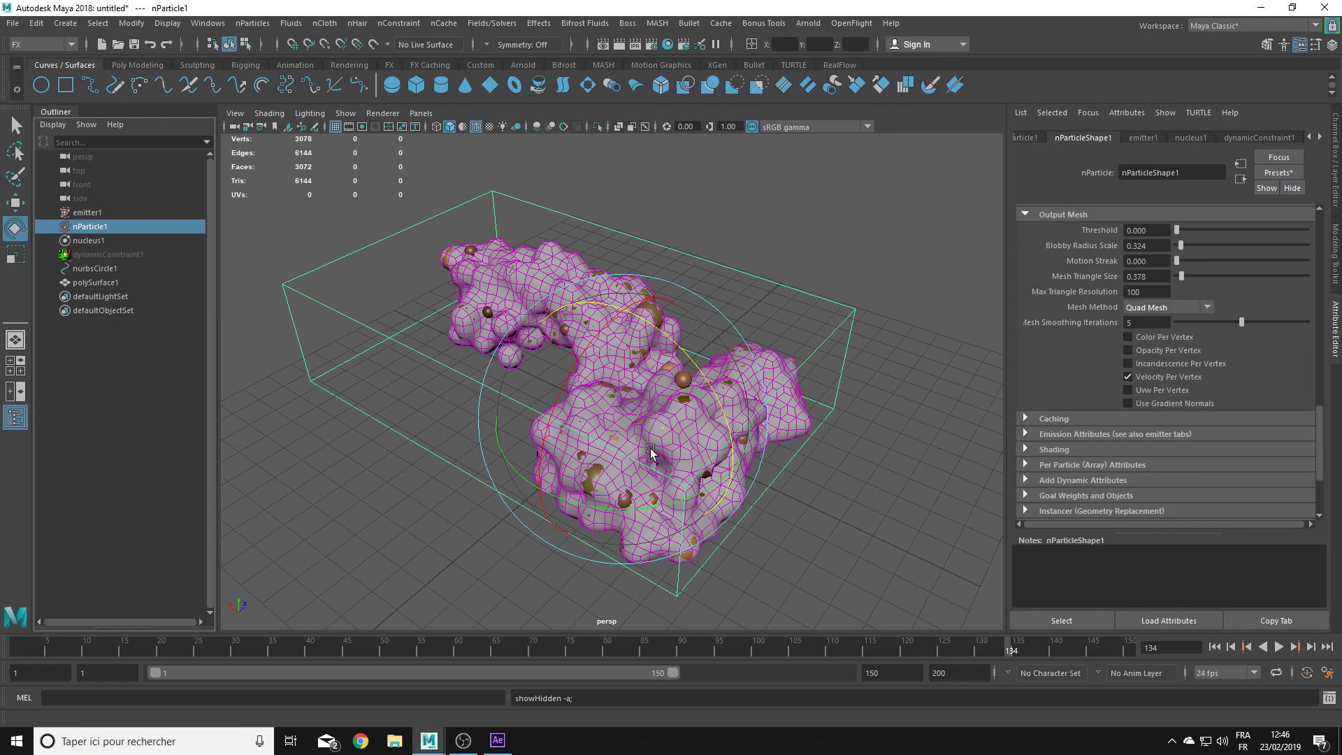
scroll(651, 454, "up", 5)
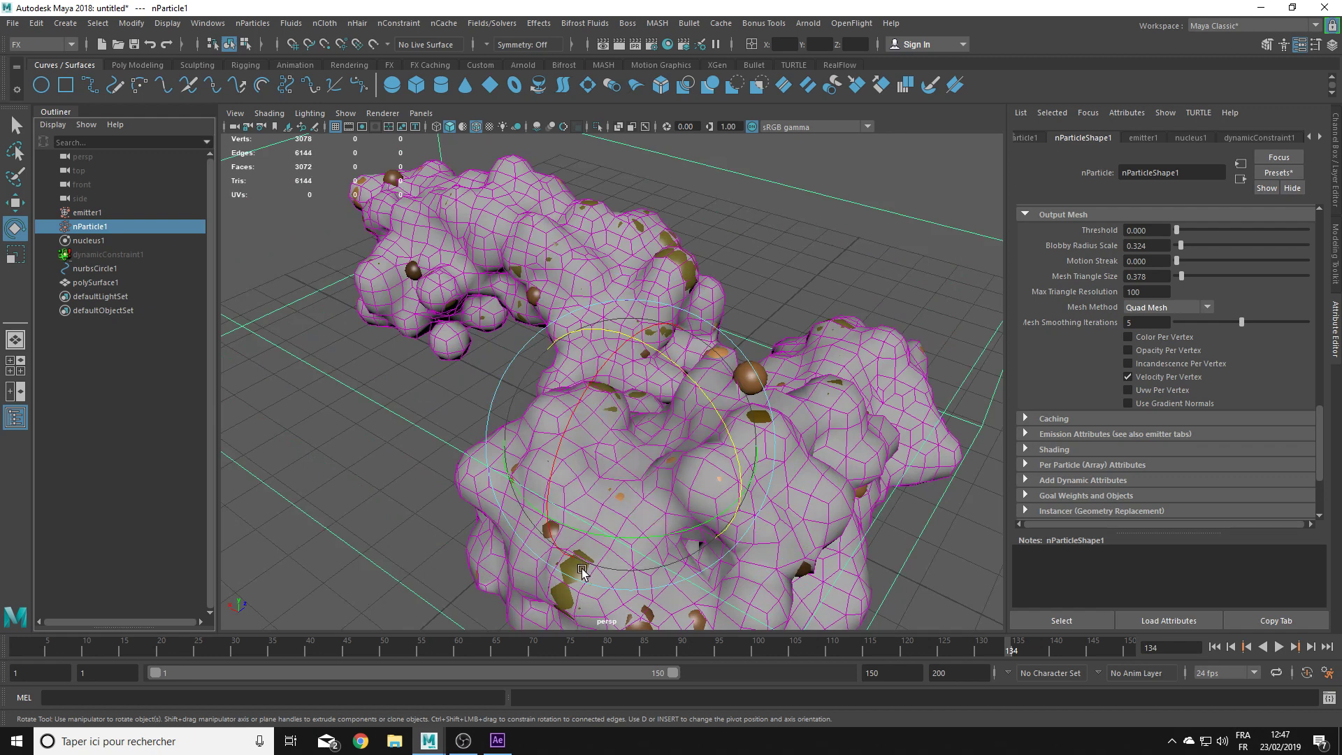
middle_click_drag(528, 591, 511, 518, "alt")
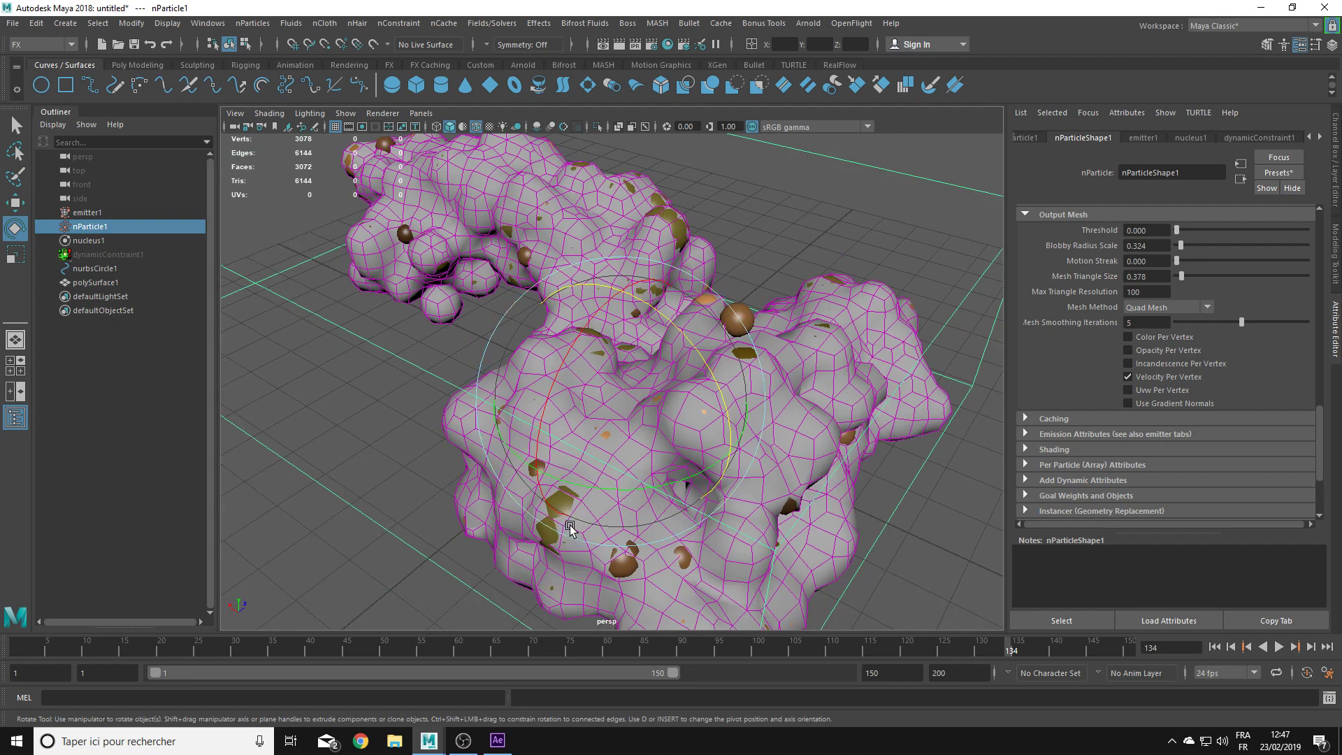
right_click_drag(542, 610, 543, 431, "alt")
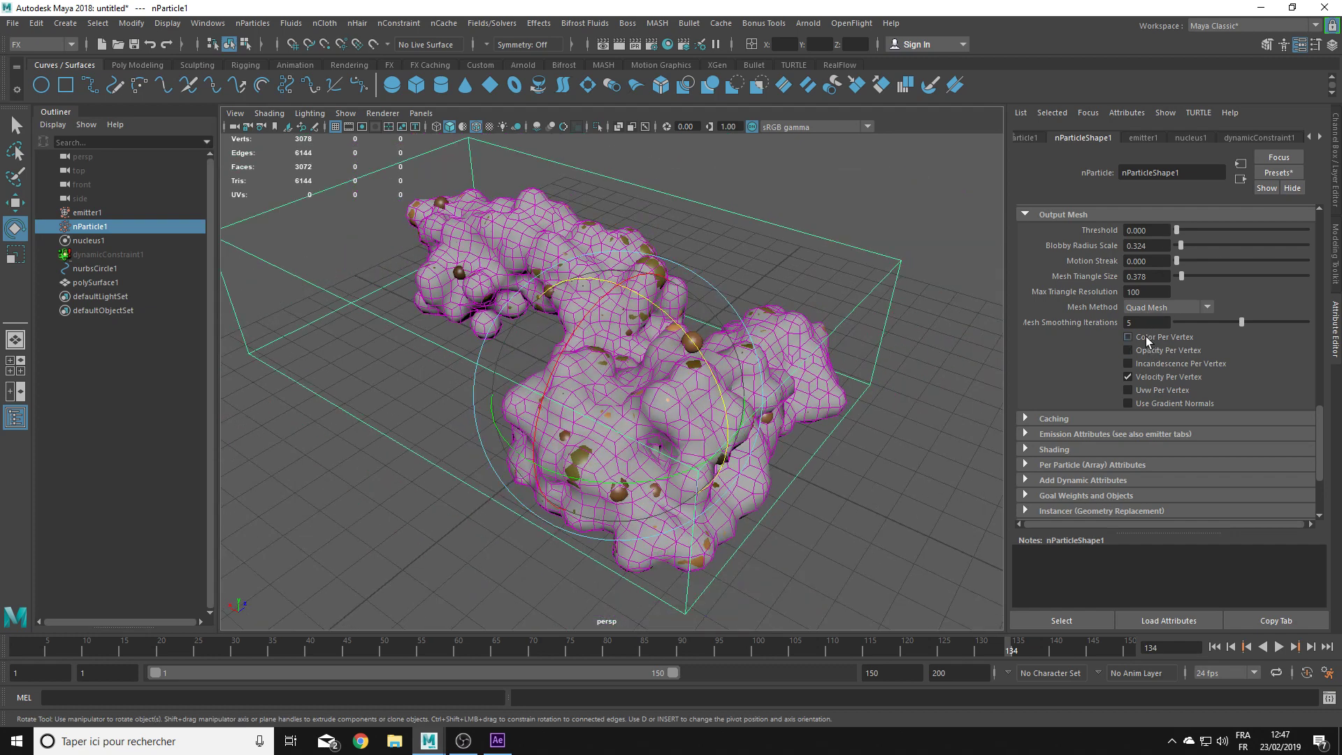
scroll(1094, 287, "down", 5)
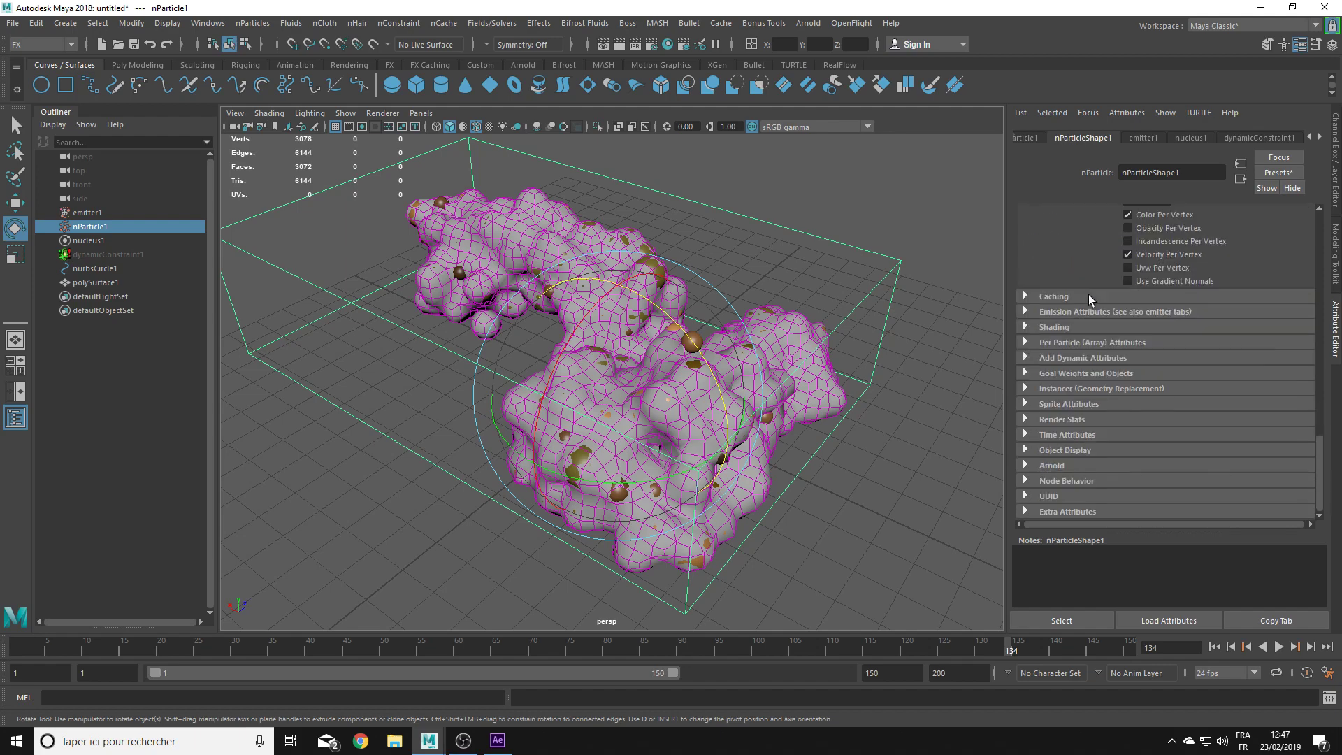
mouse_move(719, 377)
left_mouse_down("alt")
mouse_move(698, 330)
mouse_move(895, 358)
mouse_move(780, 372)
mouse_move(860, 384)
left_mouse_up("alt")
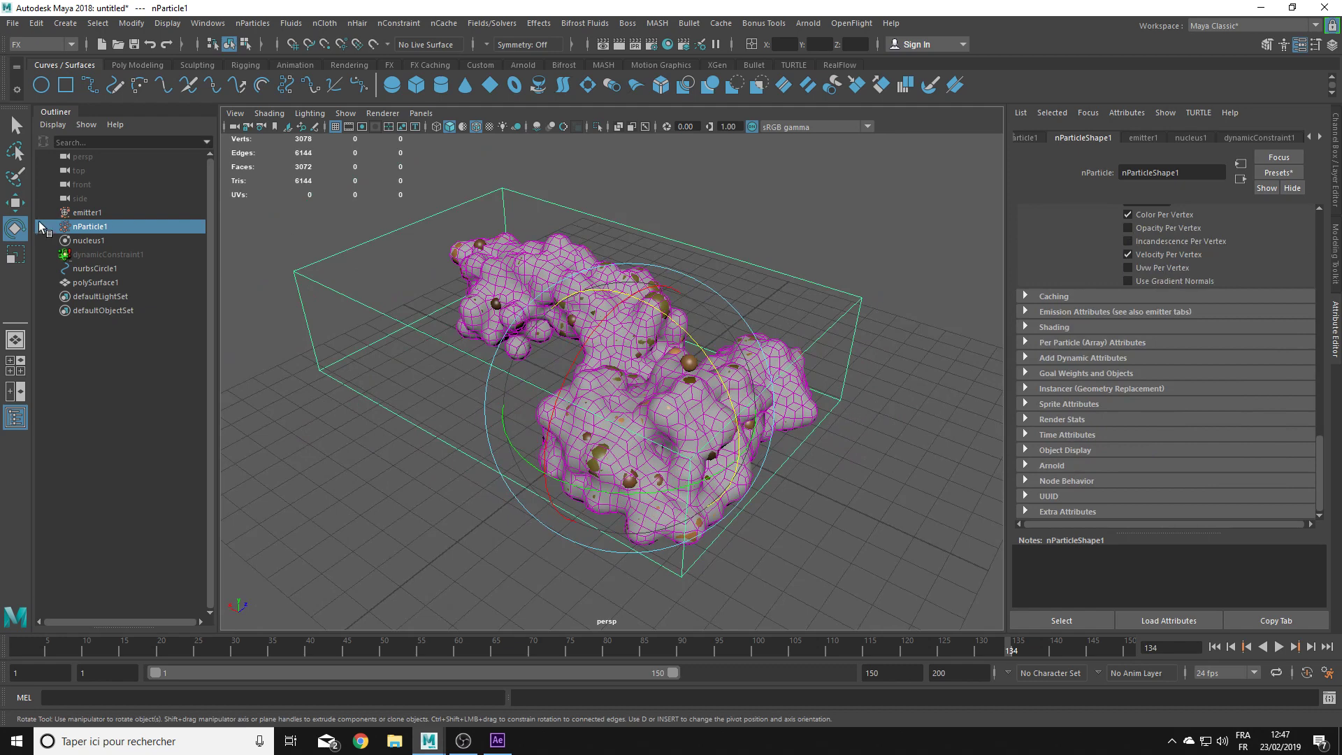
left_click(102, 282)
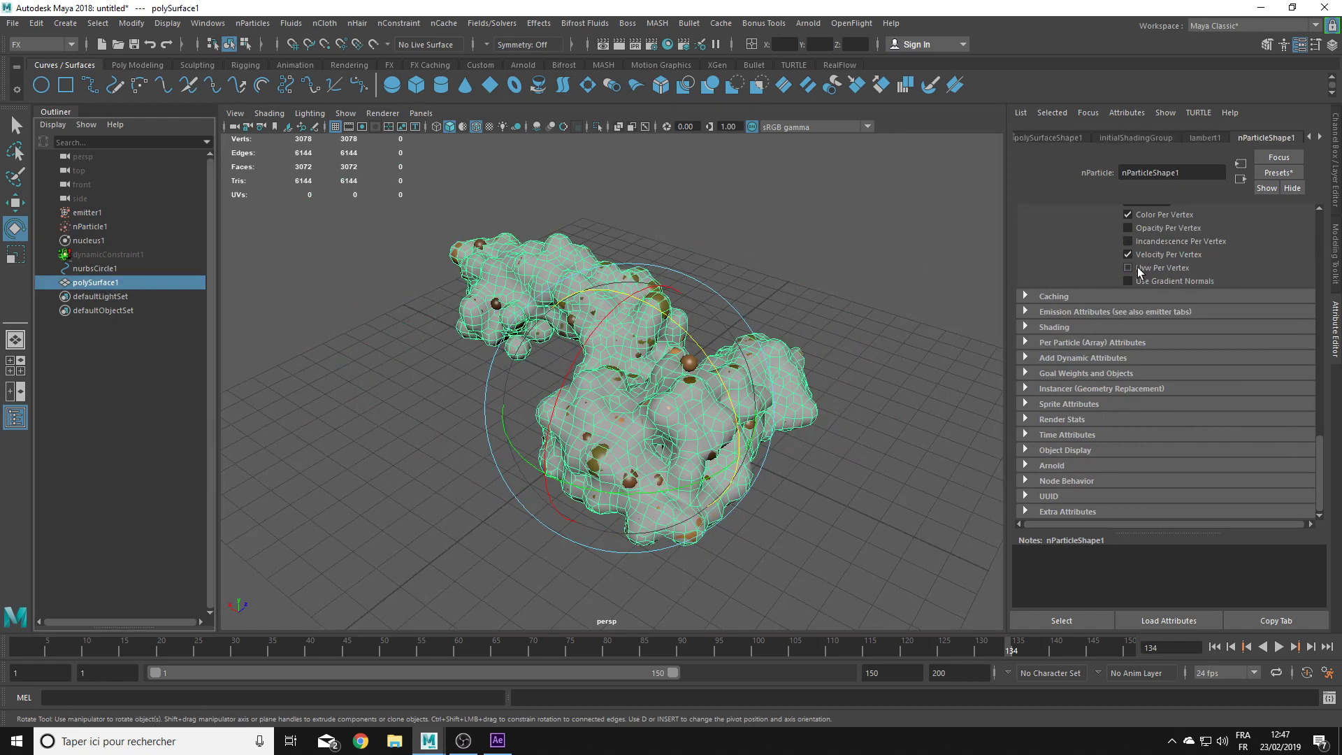
left_click(811, 28)
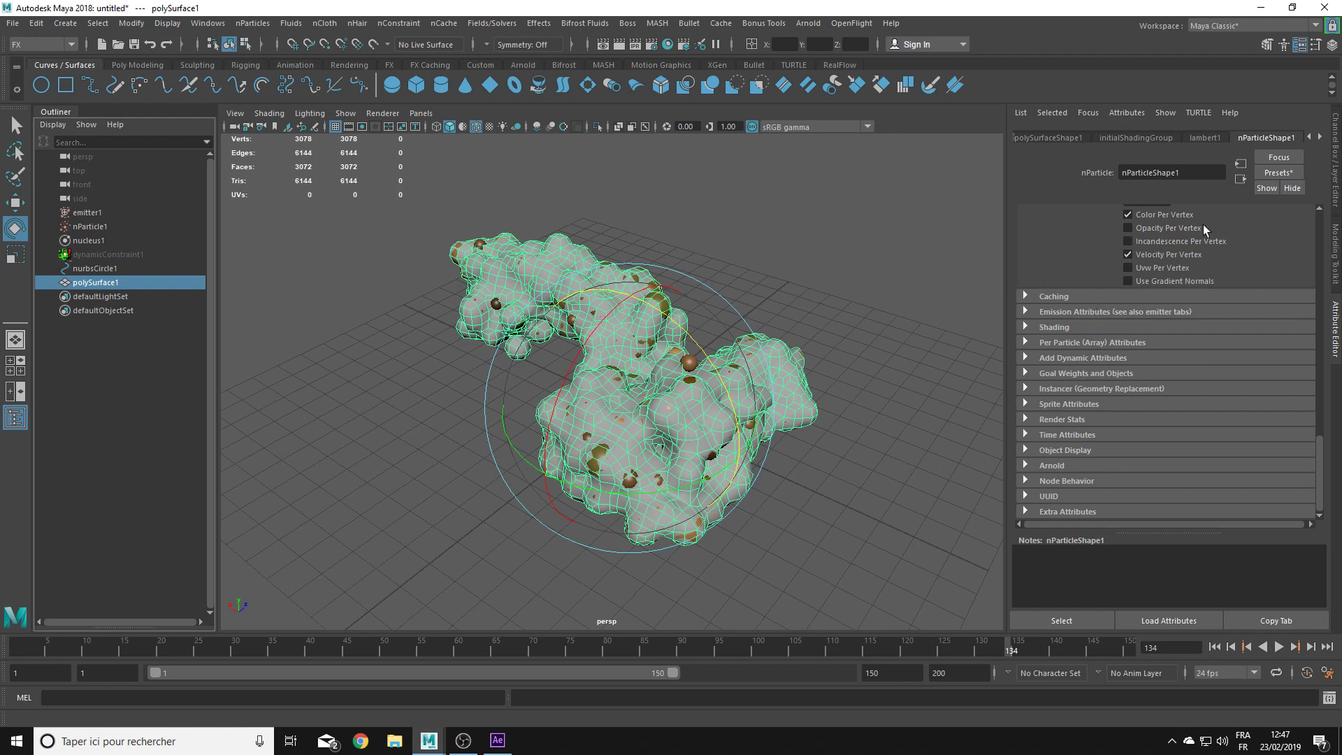
Step: Show polySurface1's lambert1 material (Diffuse 0.800) and orbit around the mesh
left_click(1205, 139)
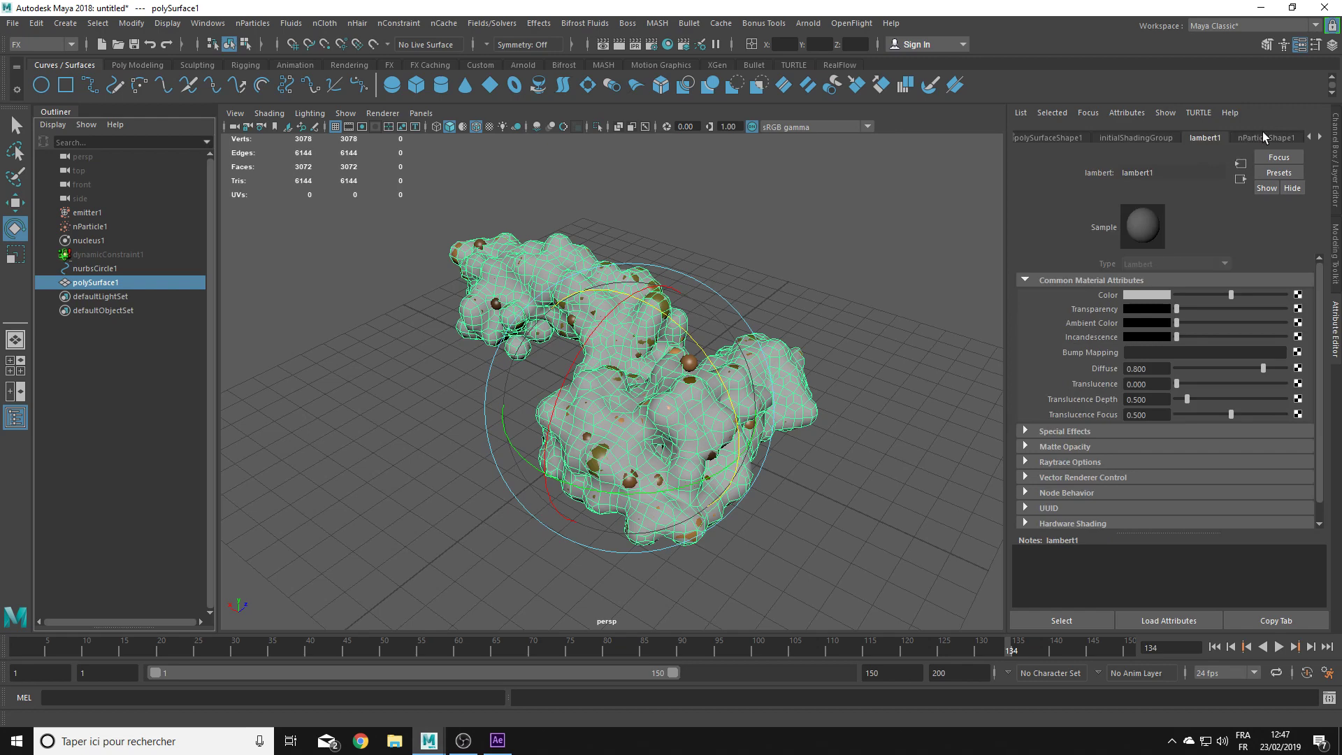
left_click_drag(615, 419, 699, 391, "alt")
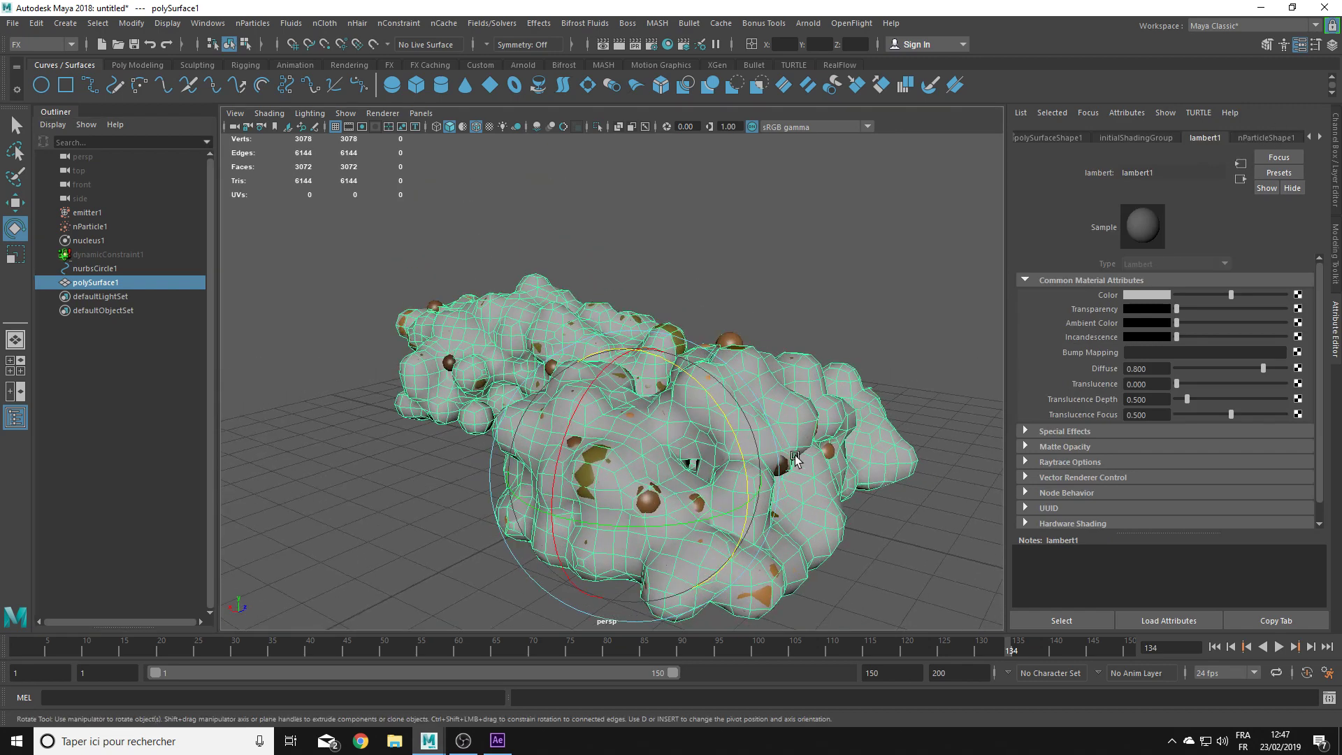
left_click(808, 23)
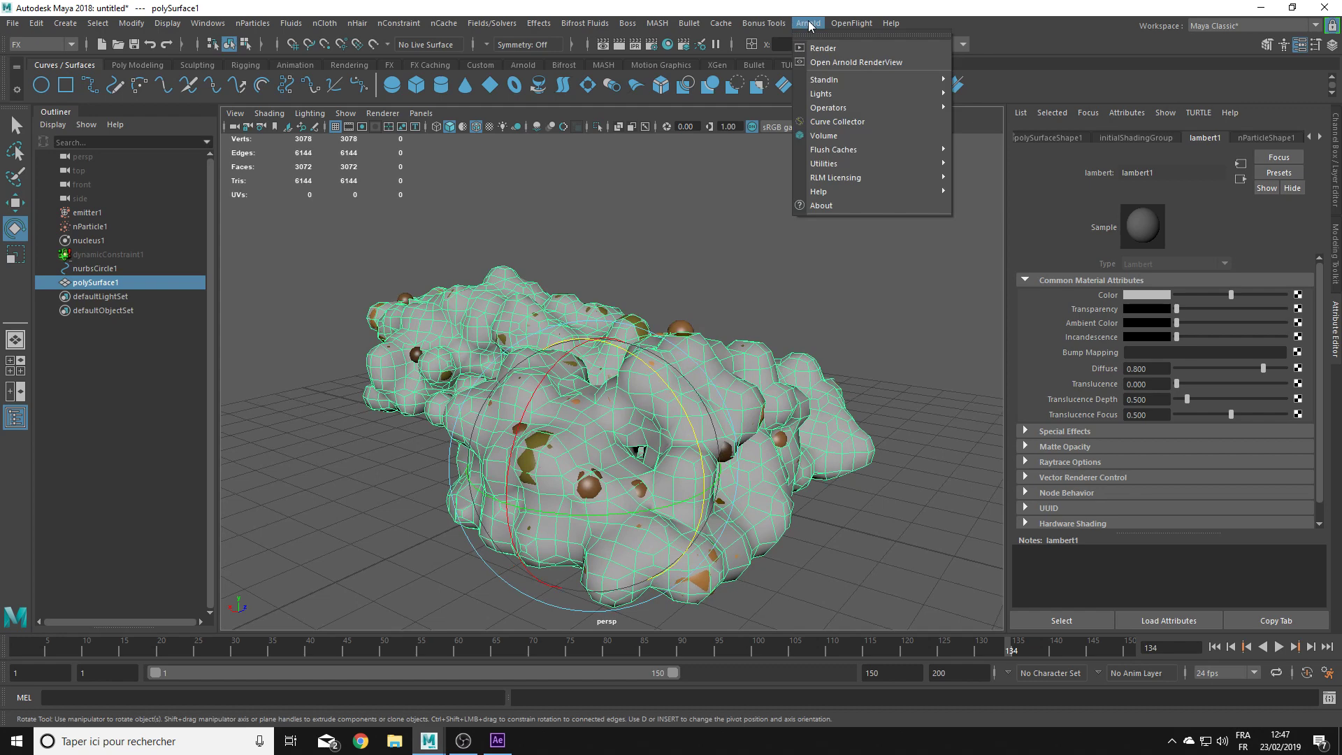
left_click(808, 23)
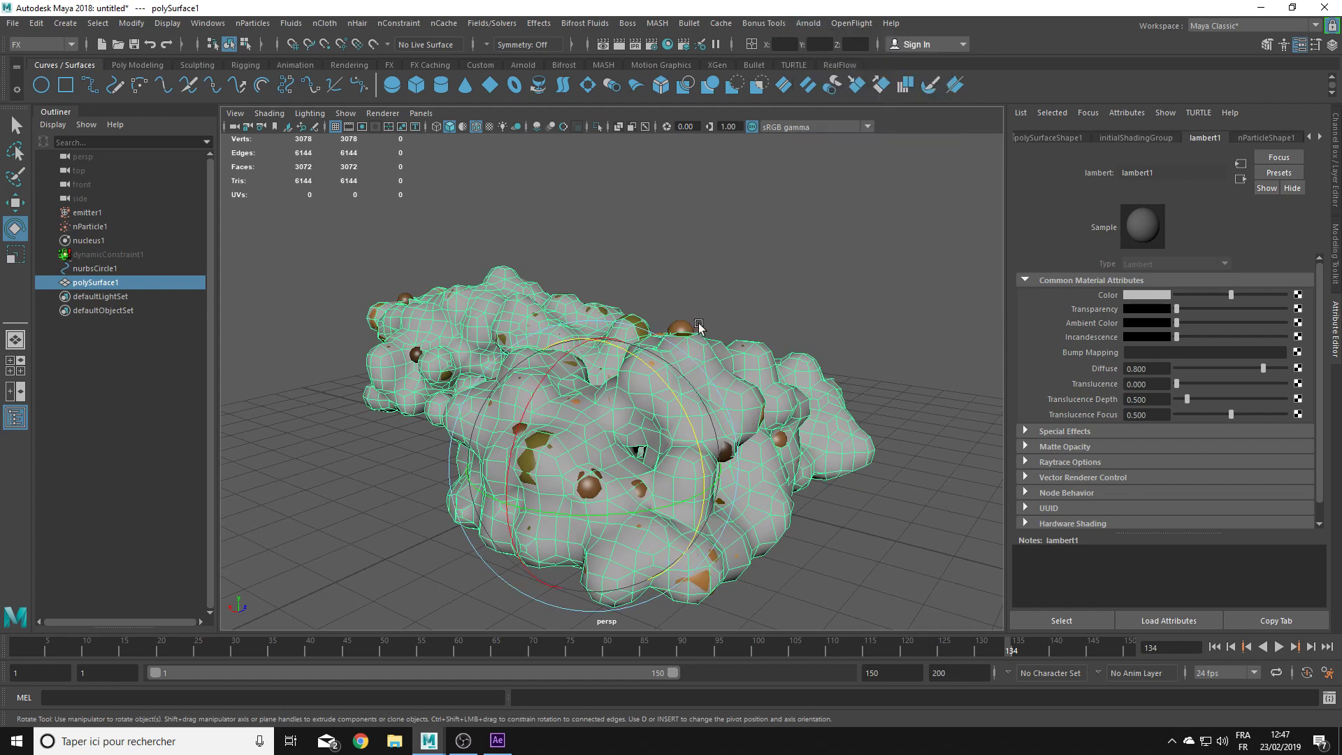
left_click_drag(692, 329, 646, 346, "alt")
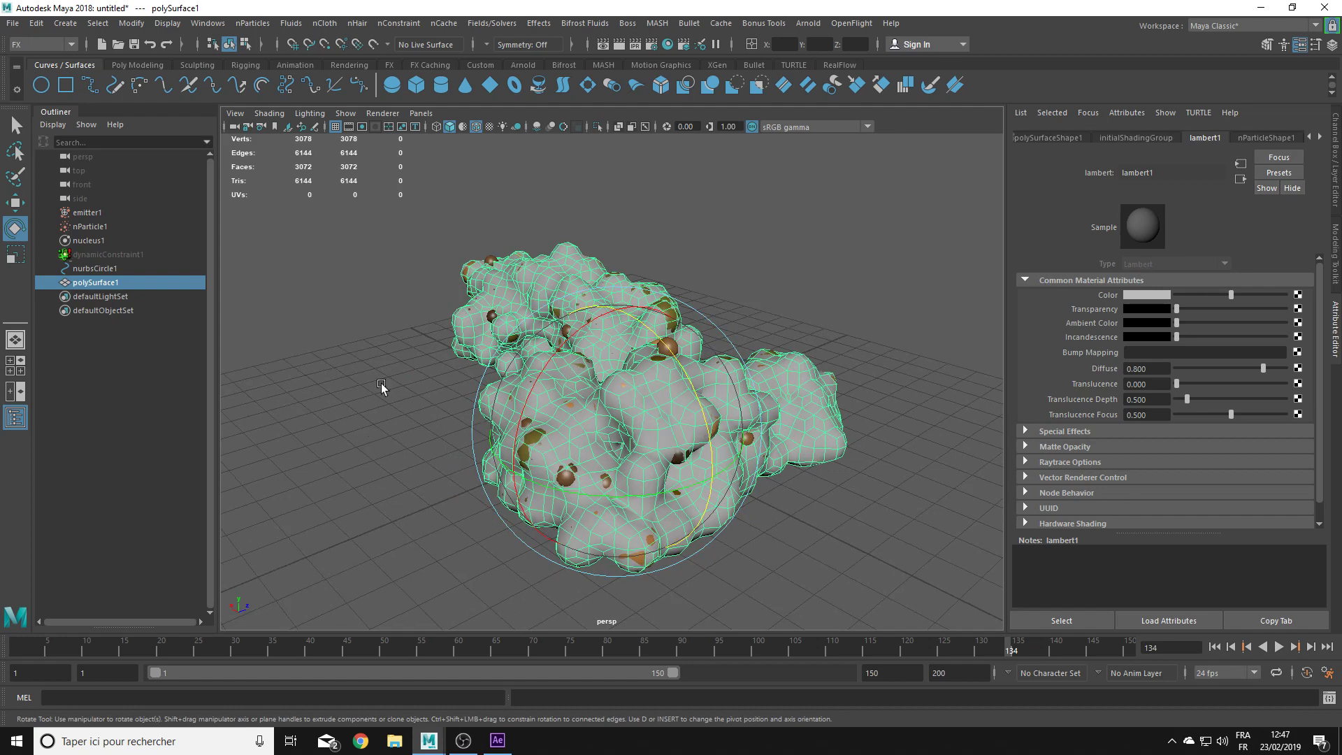
Step: Select nParticle1 and bring up its Output Mesh settings: Quad Mesh, triangle size 0.378, 5 smoothing iterations
left_click(91, 228)
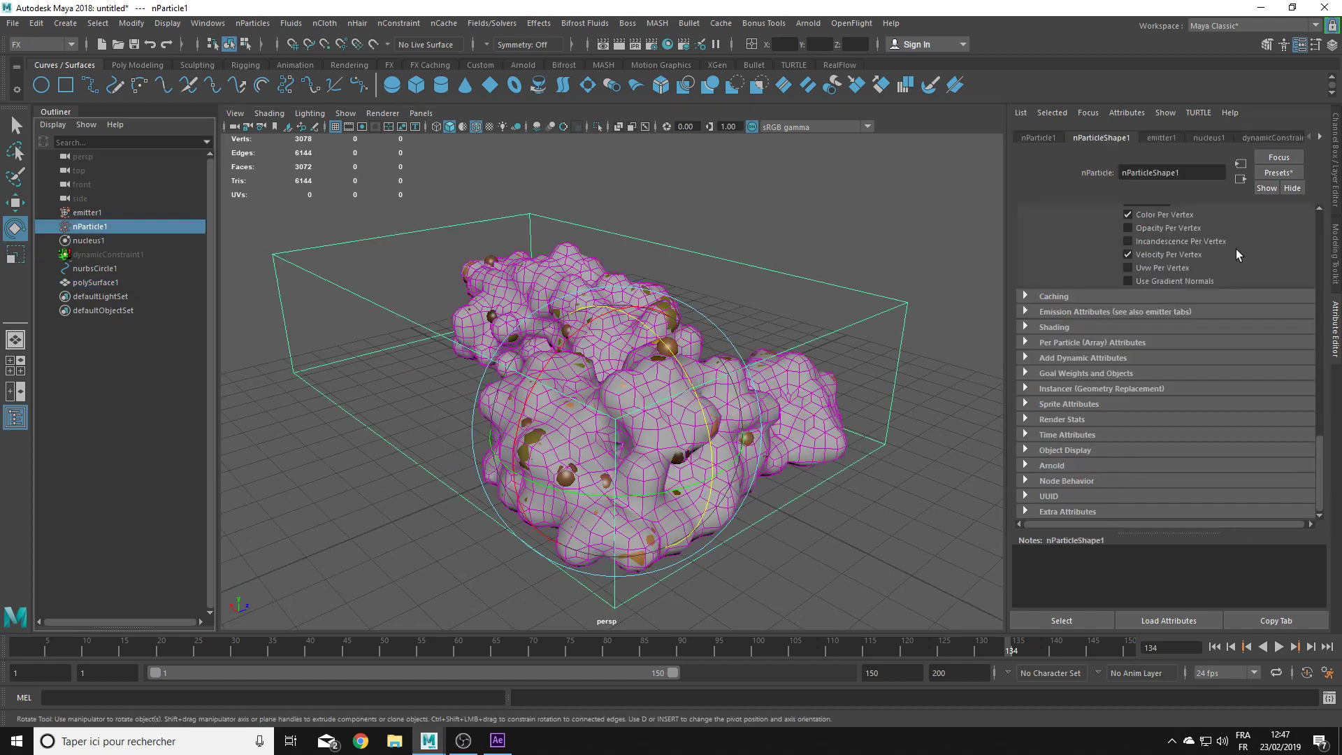
left_click(1051, 327)
left_click(1047, 329)
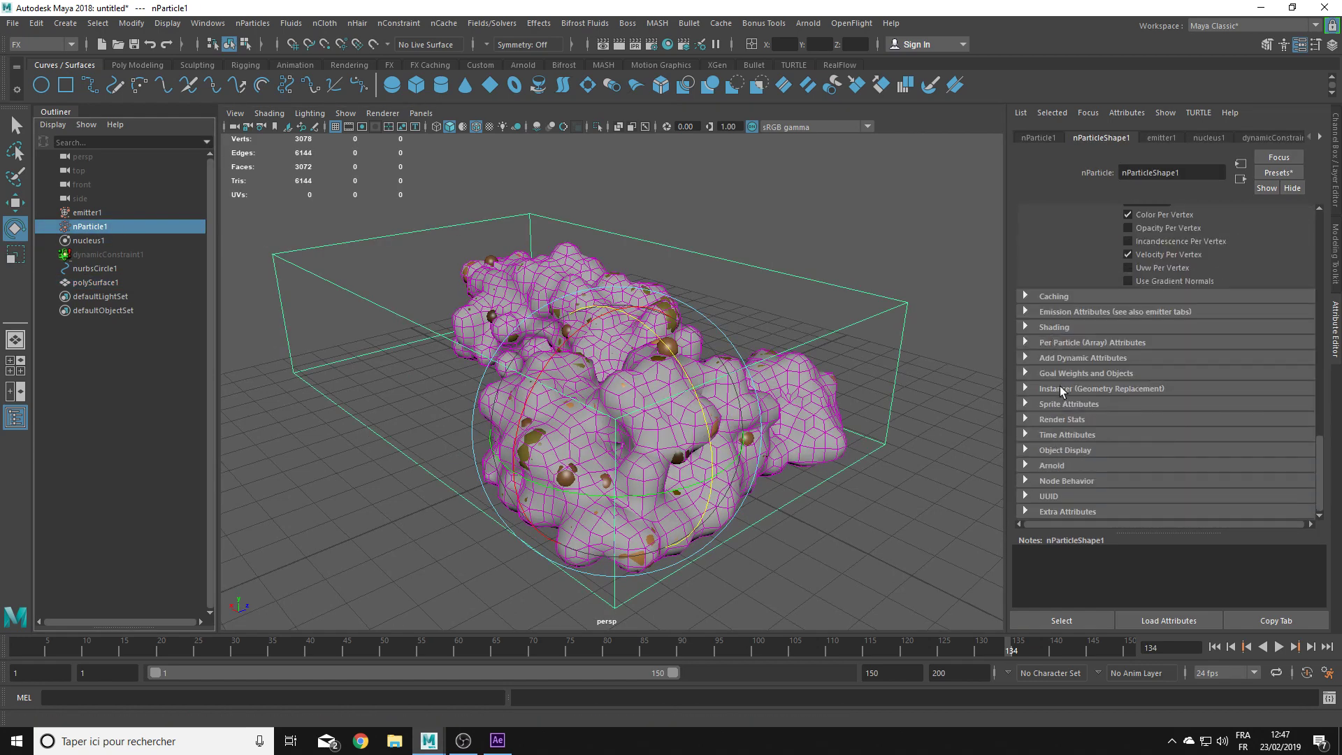
scroll(1060, 386, "up", 2)
scroll(1058, 388, "up", 2)
scroll(1059, 387, "up", 2)
scroll(1059, 383, "up", 2)
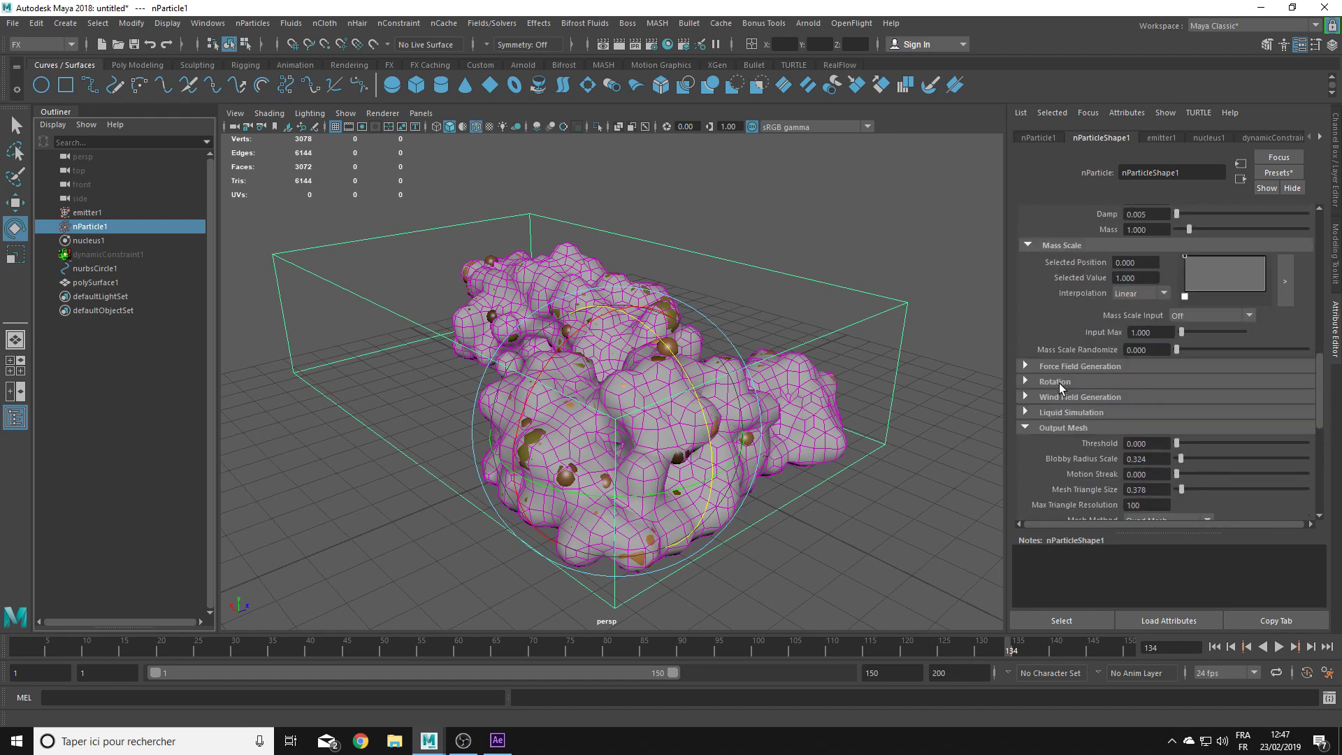
scroll(1060, 383, "down", 2)
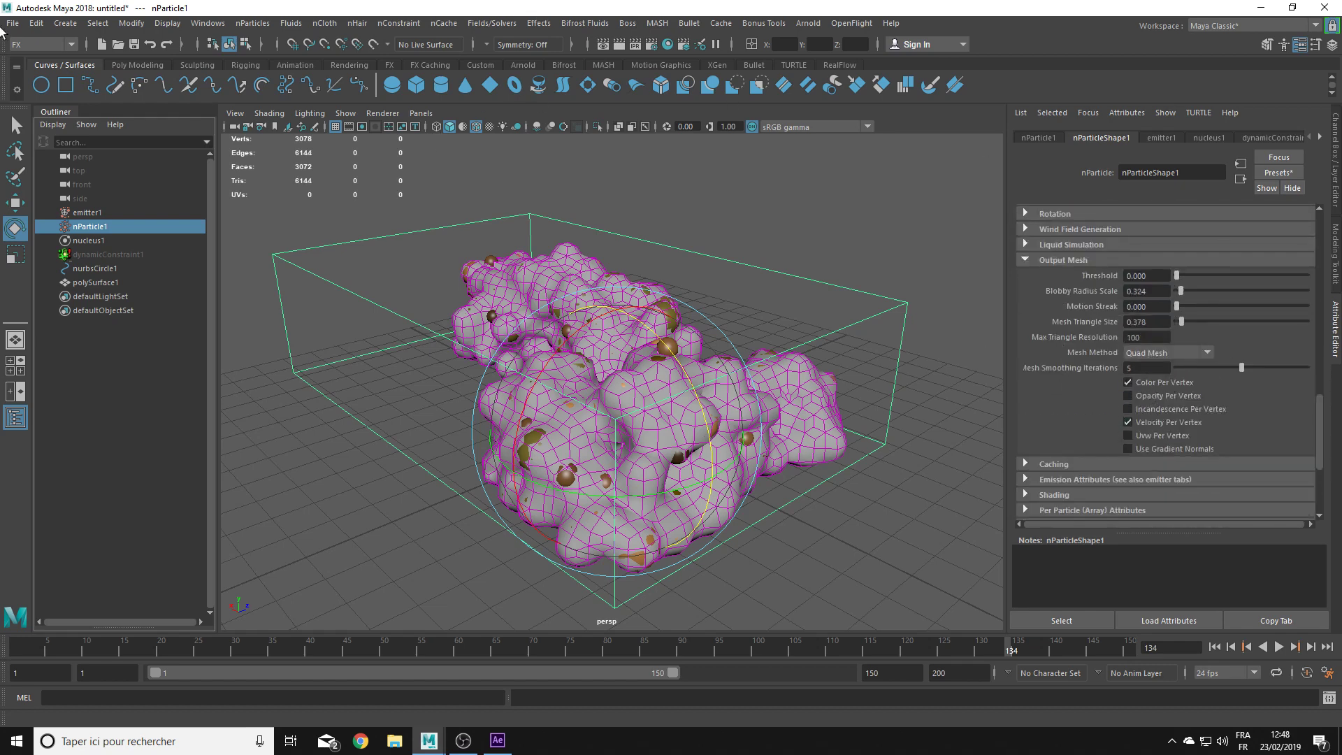
left_click(41, 41)
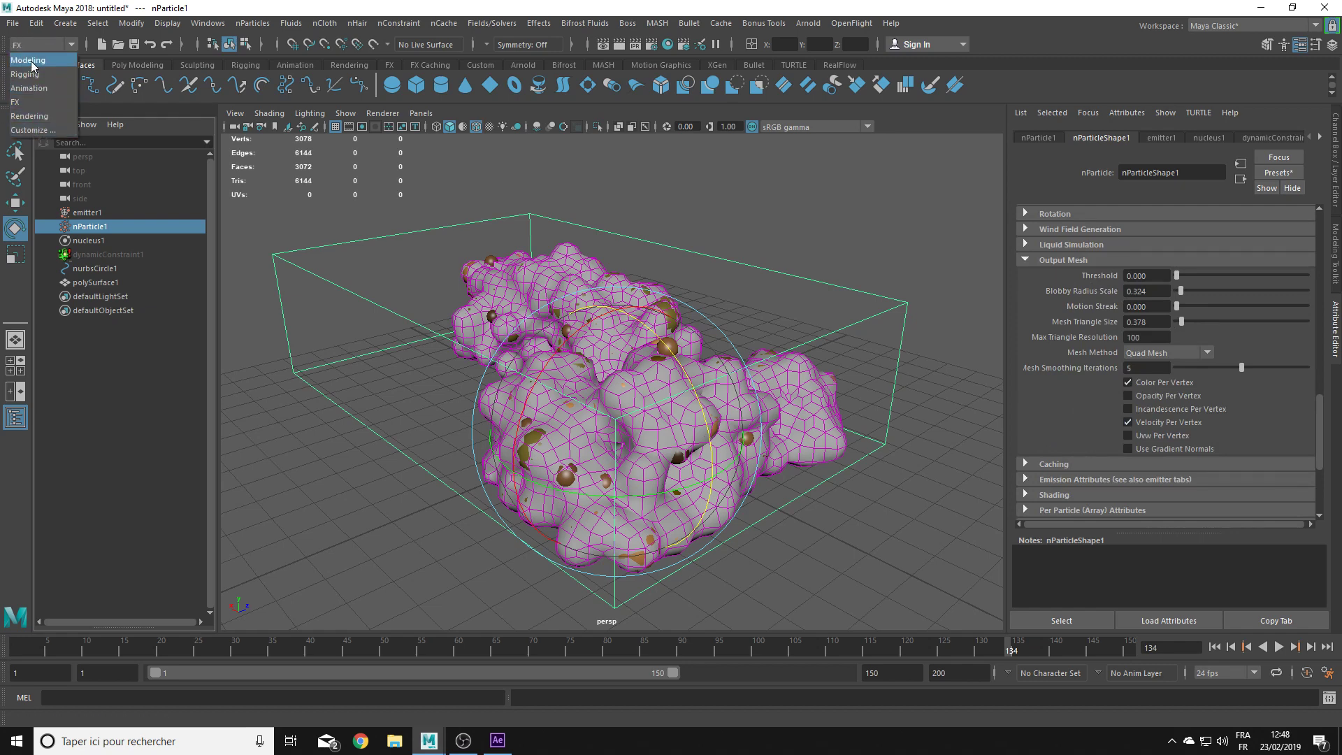
Step: Under Modeling menus, check polySurface1 lists colorPV and velocityPV in the Color Set Editor, then close it
left_click(28, 61)
left_click(391, 24)
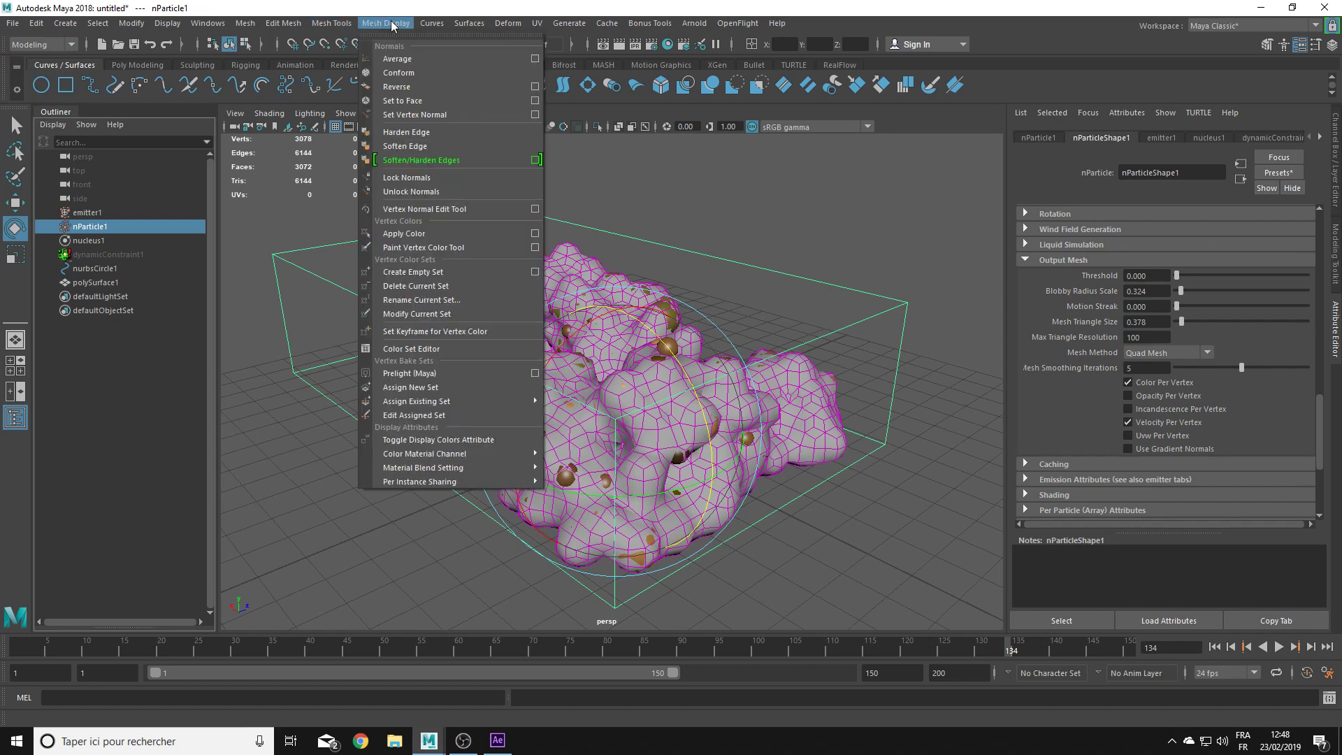
left_click(443, 354)
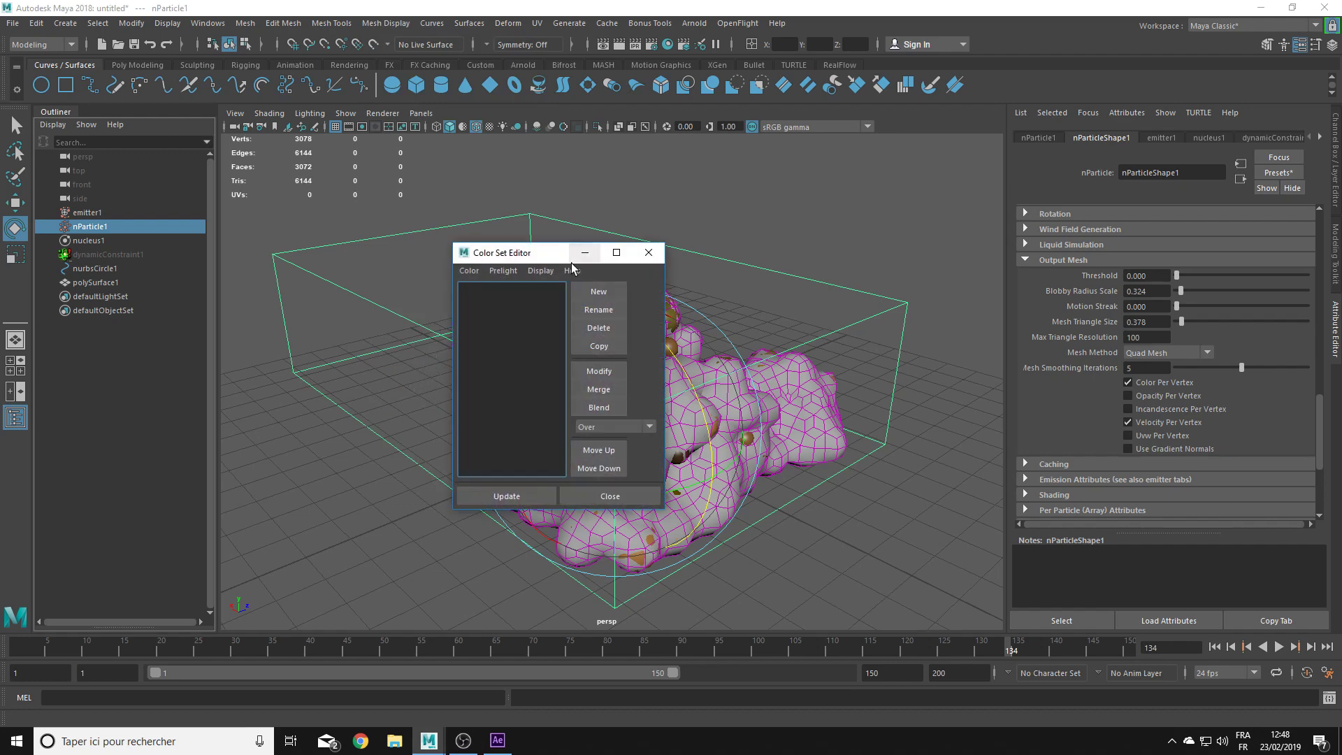
left_click_drag(545, 253, 782, 116)
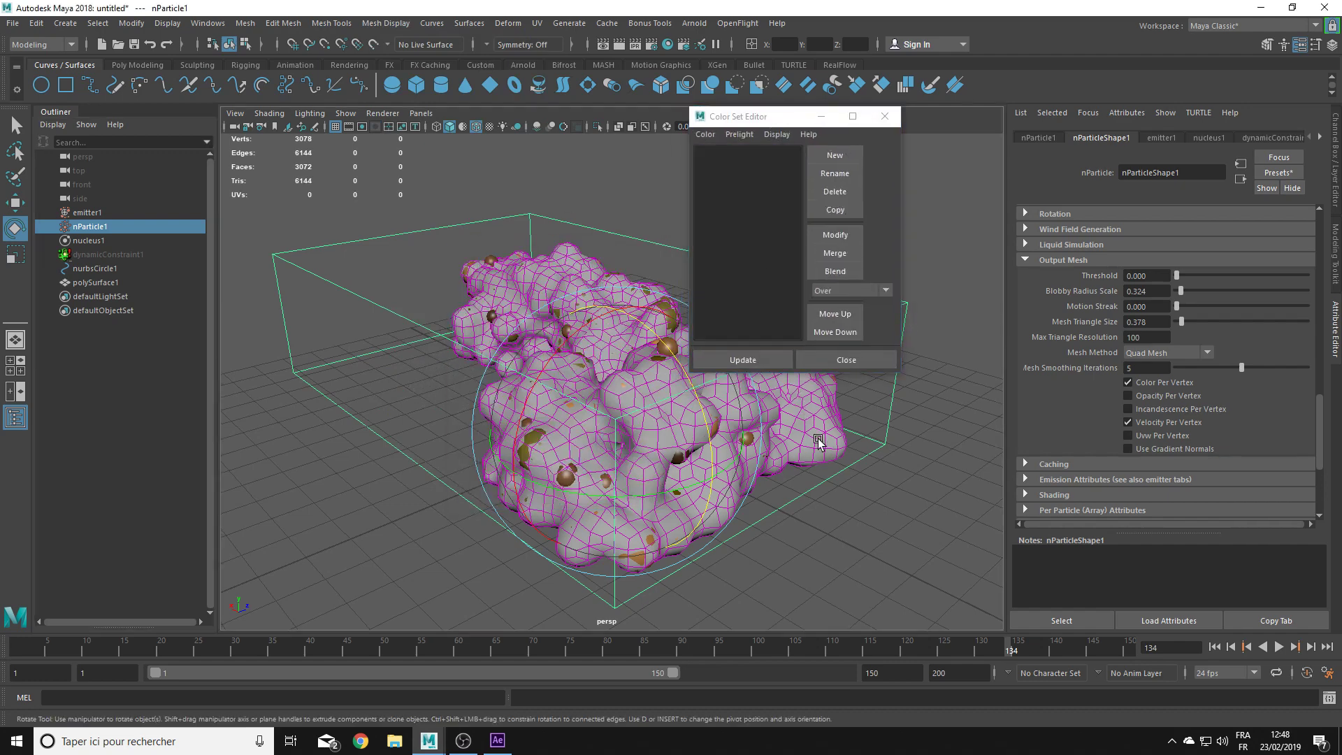
left_click(117, 283)
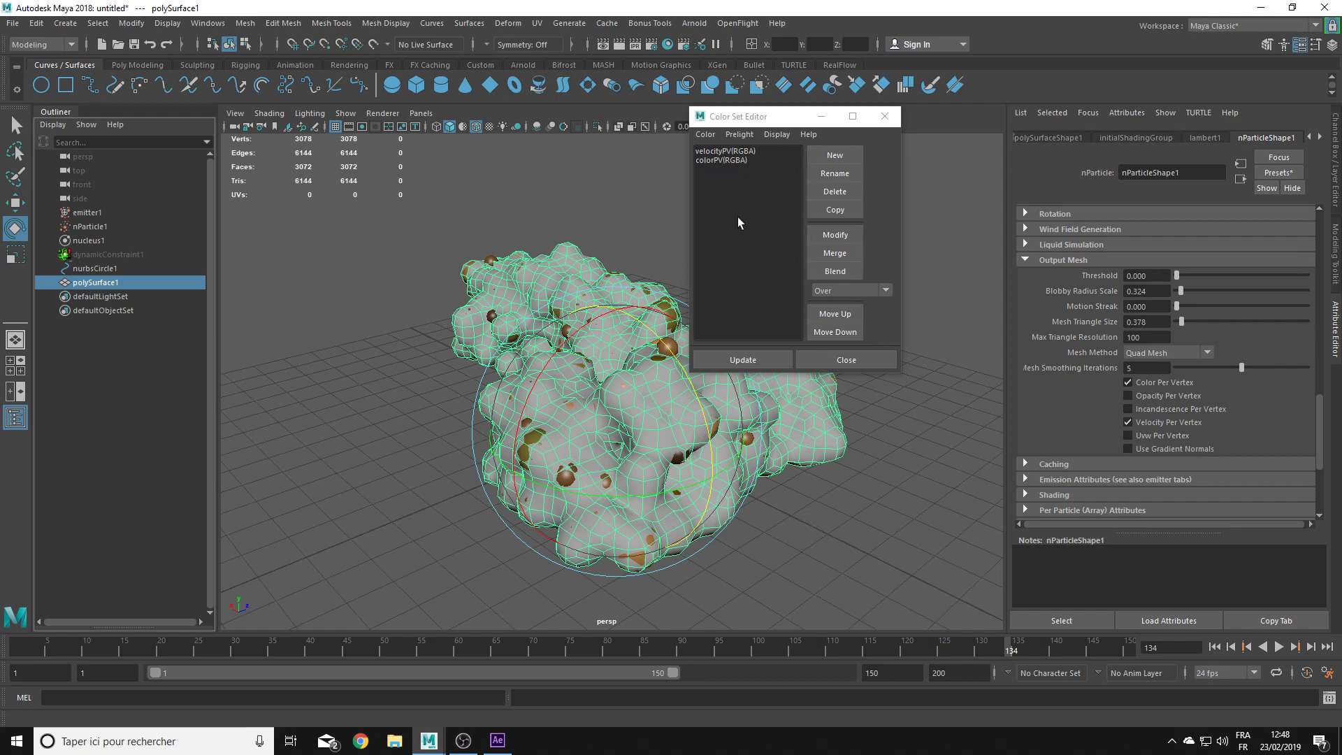
left_click(871, 362)
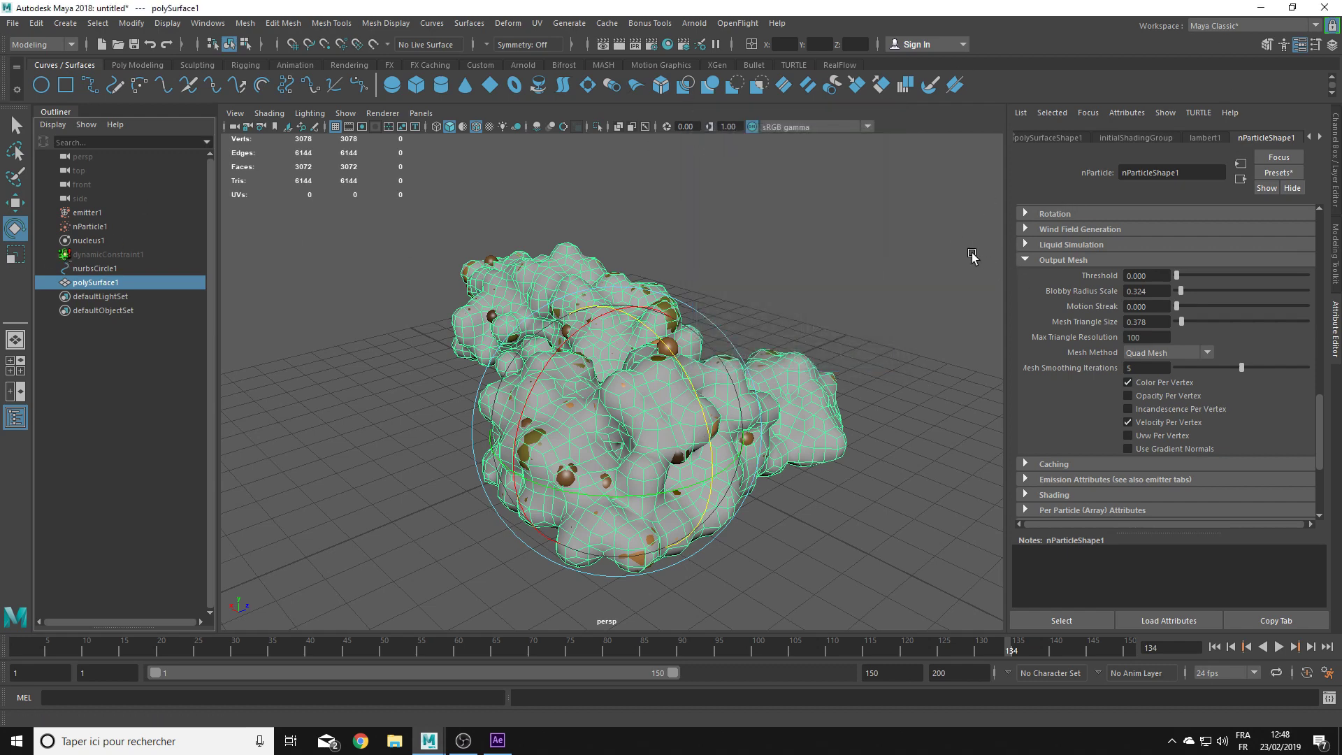
Step: Browse the nParticle shape's Arnold render and Visibility settings
scroll(1139, 334, "down", 3)
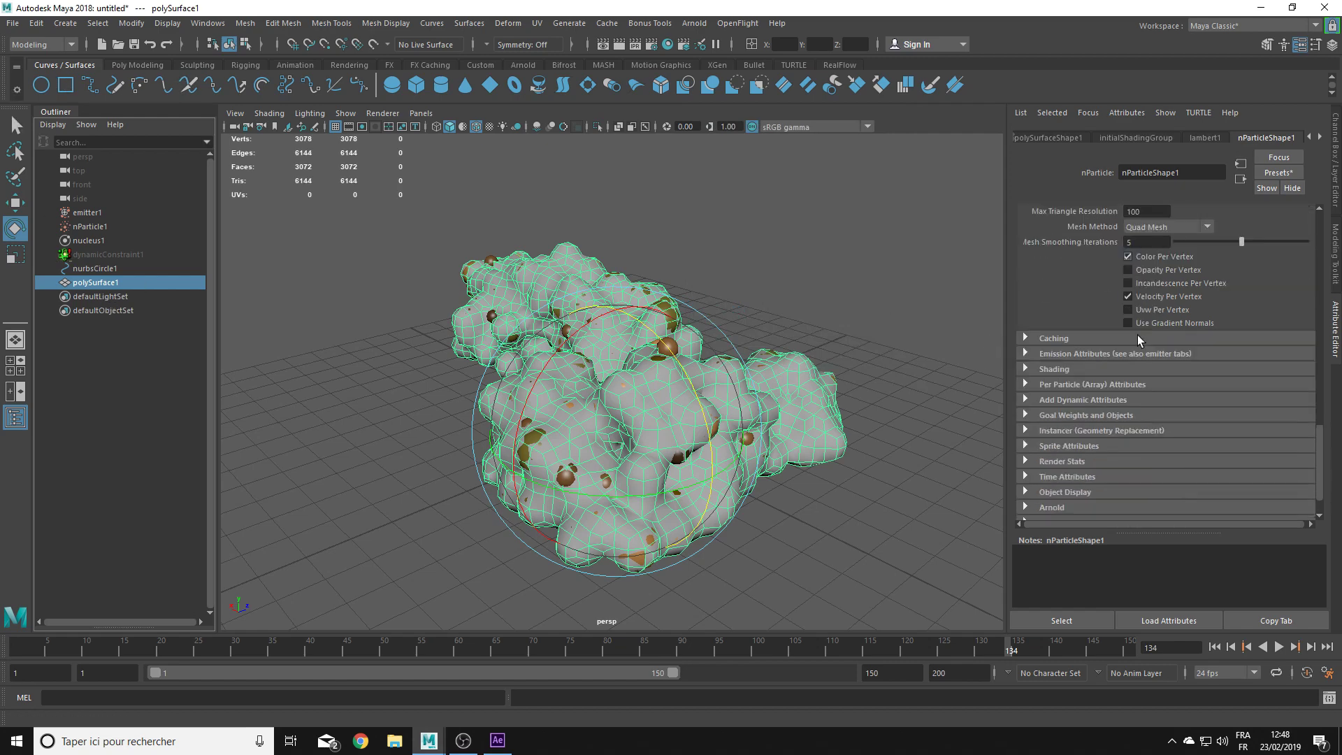
scroll(1143, 325, "down", 2)
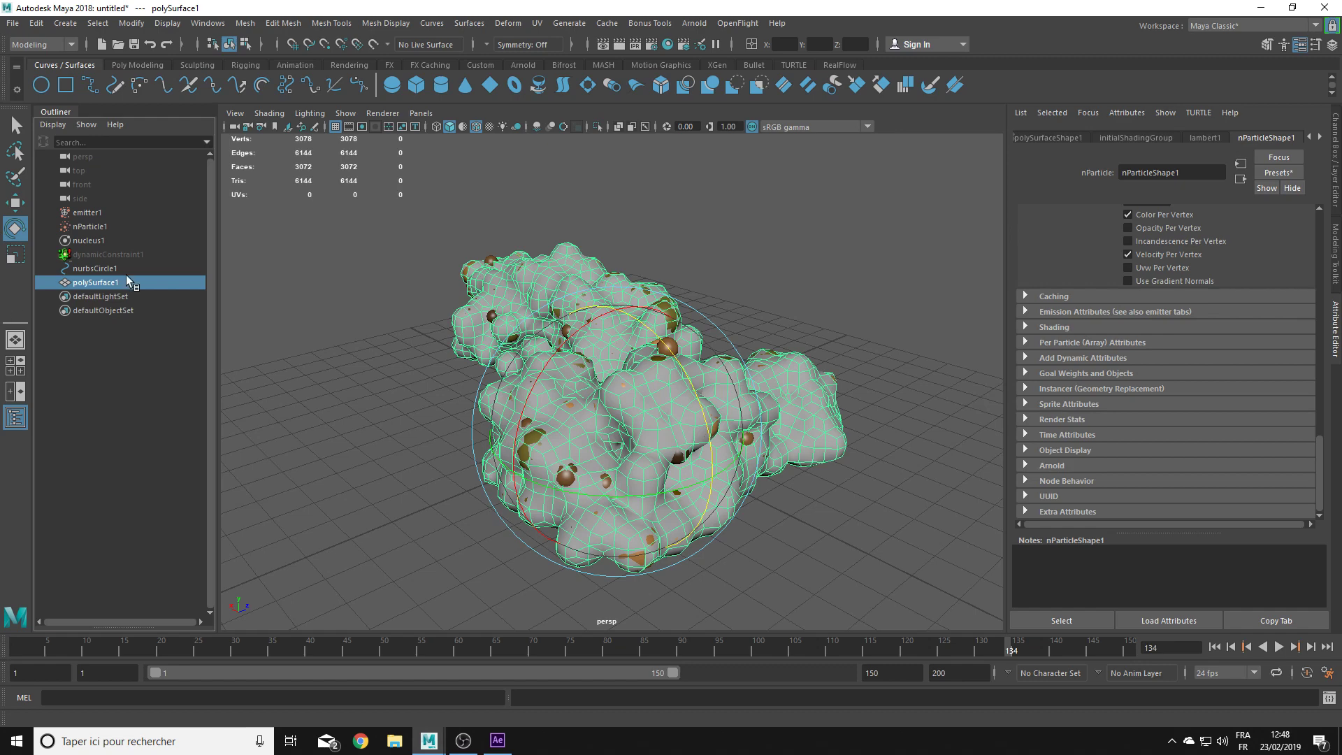
left_click(1036, 469)
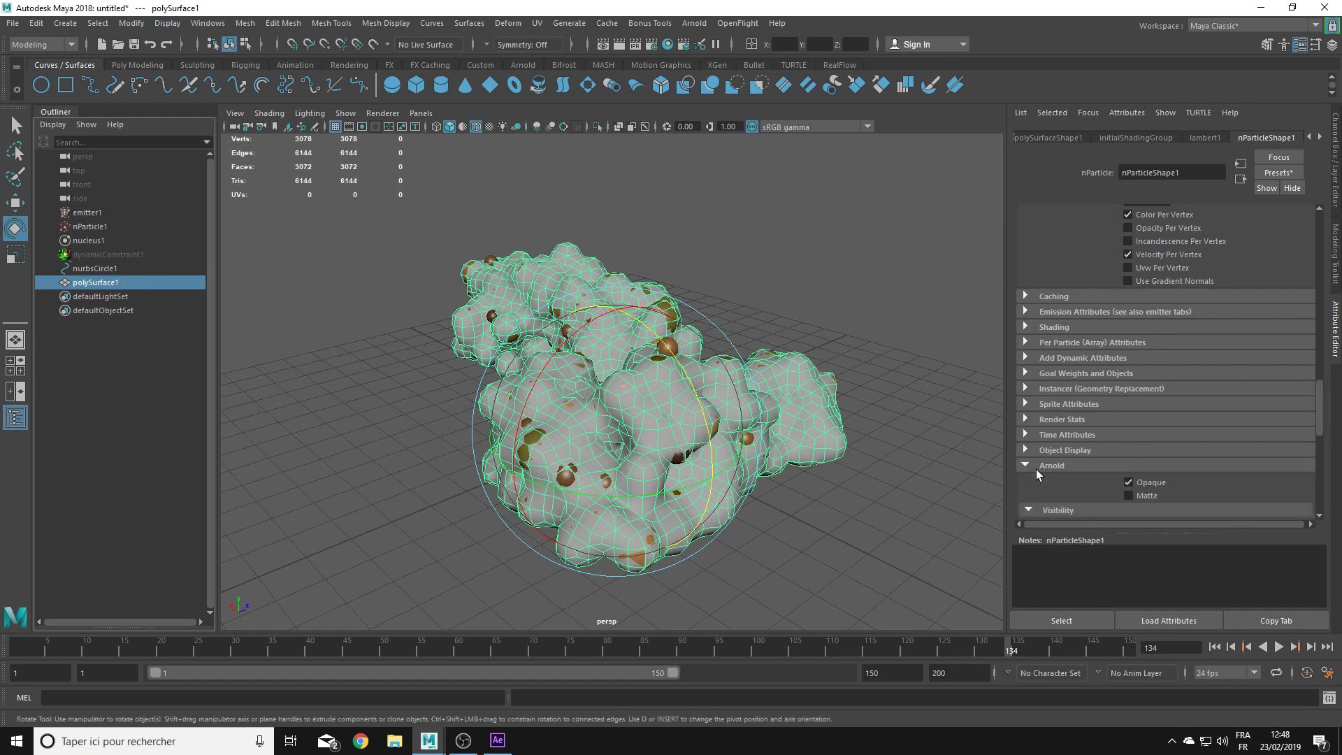
scroll(1056, 426, "down", 4)
left_click(1077, 386)
scroll(1070, 371, "down", 3)
scroll(1064, 356, "down", 3)
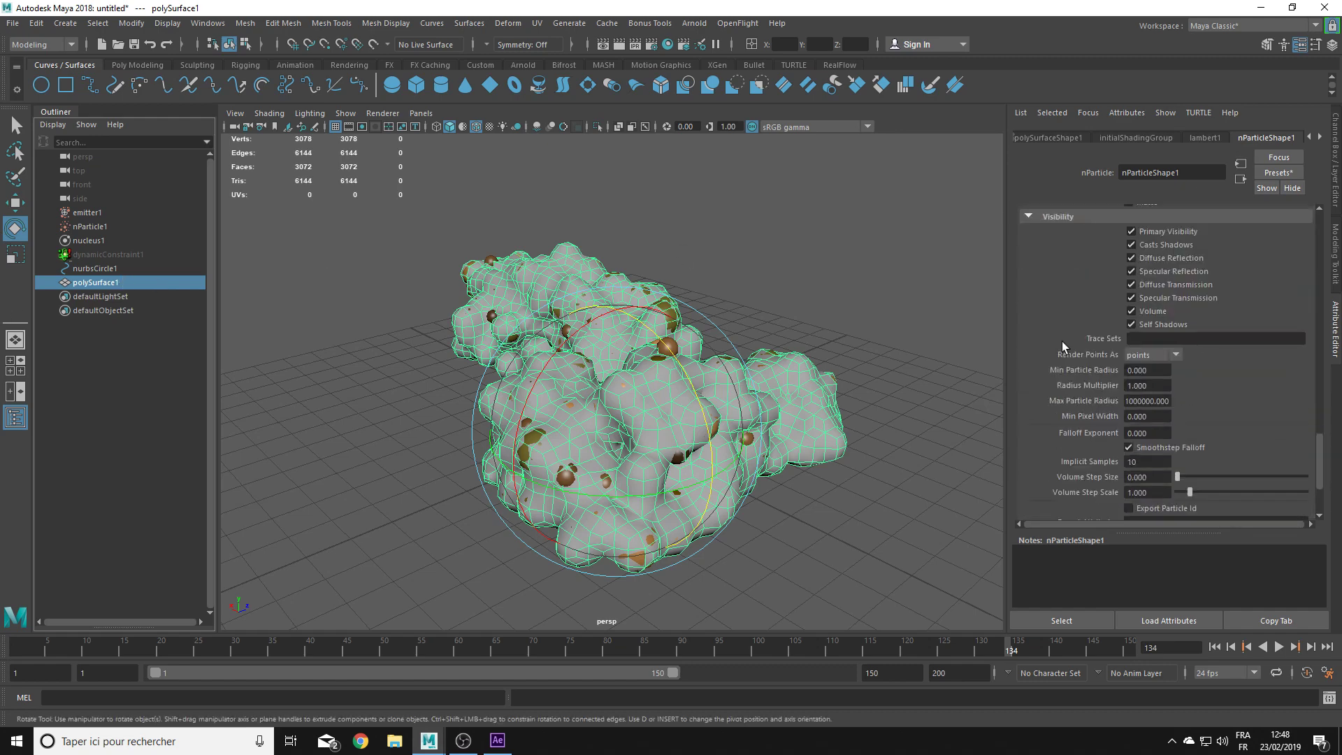
scroll(1063, 341, "down", 3)
scroll(1052, 381, "up", 3)
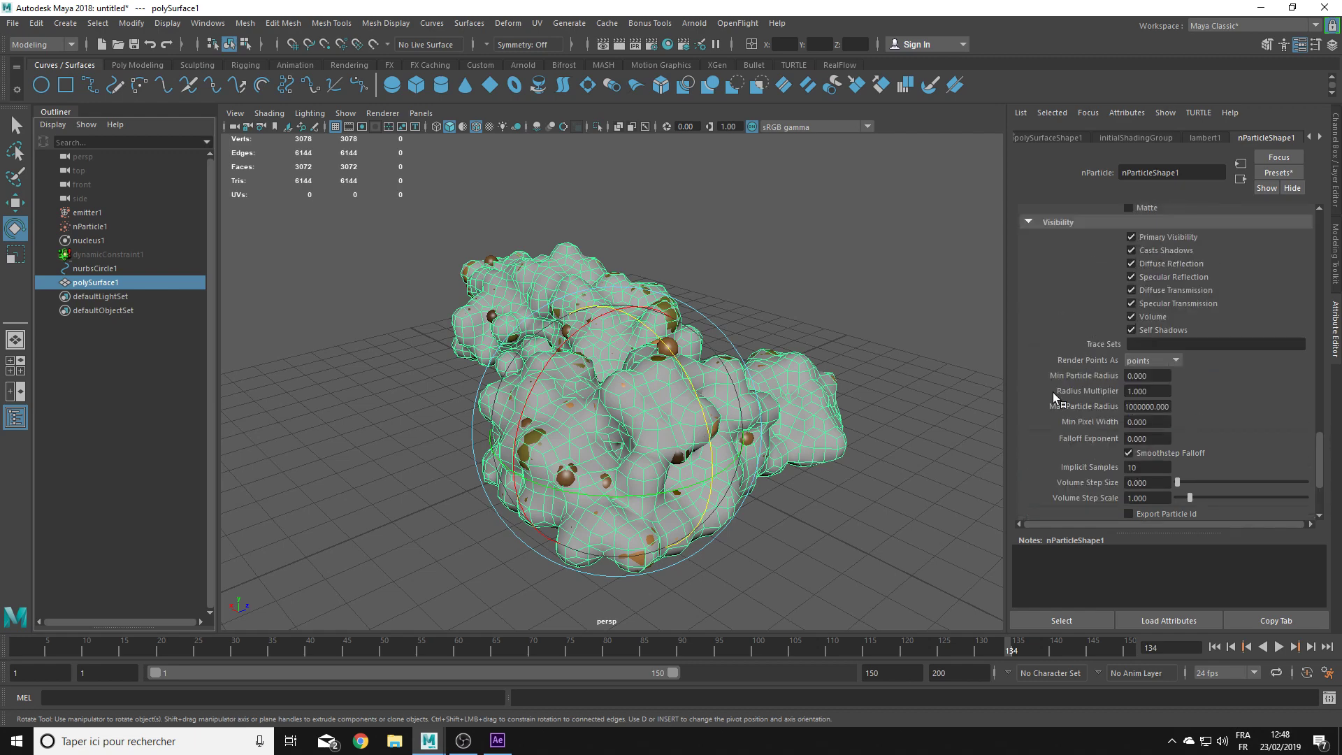
scroll(1053, 399, "up", 2)
scroll(1055, 426, "up", 2)
scroll(1059, 412, "down", 2)
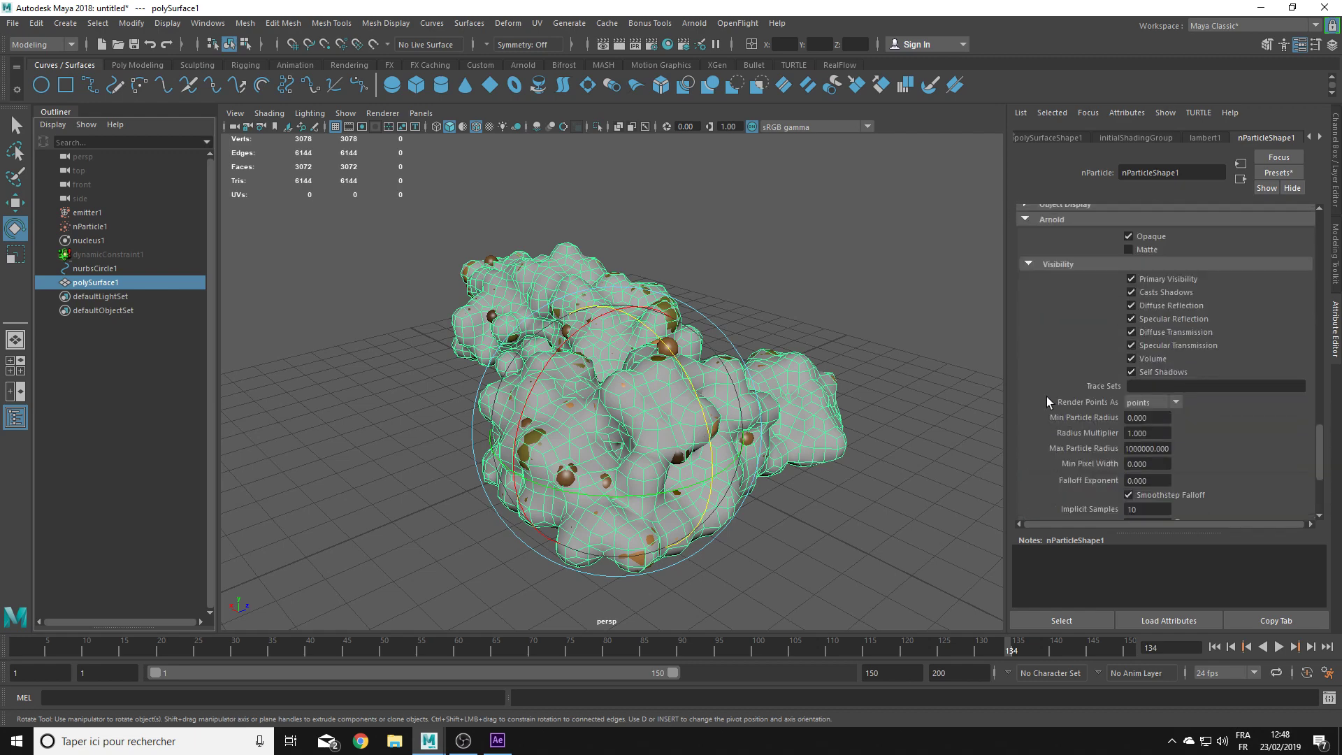
scroll(1044, 392, "down", 2)
scroll(1041, 386, "down", 1)
scroll(1041, 389, "down", 2)
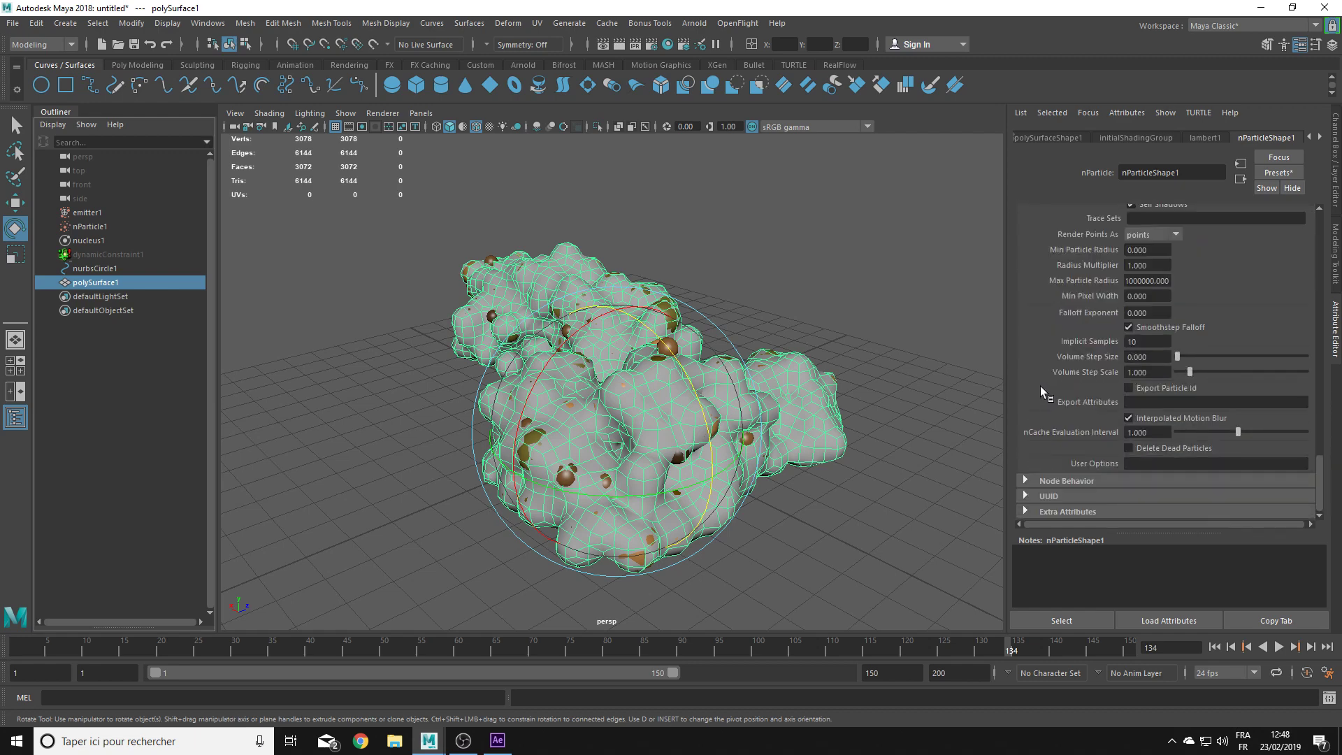
scroll(1040, 386, "up", 5)
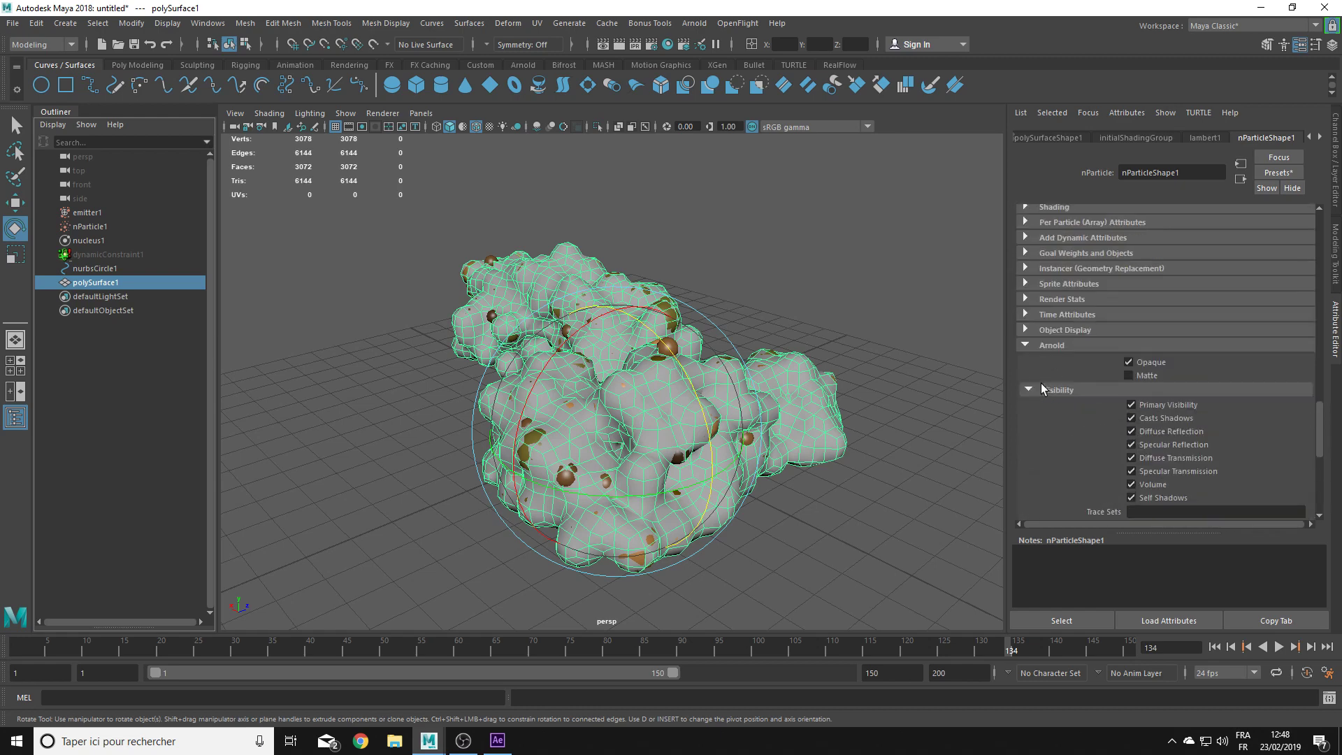
Step: Turn on Export Vertex Colors in polySurfaceShape1's Arnold export settings, with Motion Vector Source velocityPV
left_click(1063, 138)
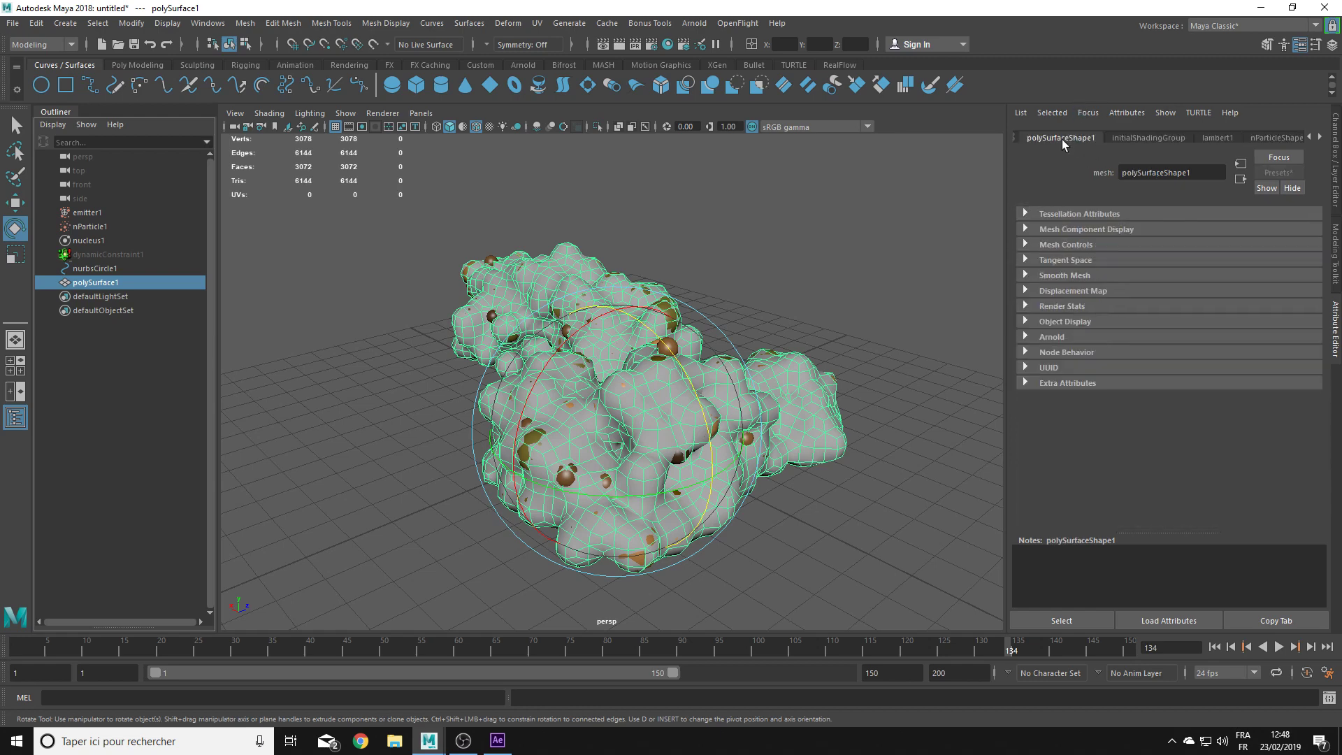
left_click(1052, 337)
scroll(1119, 304, "down", 2)
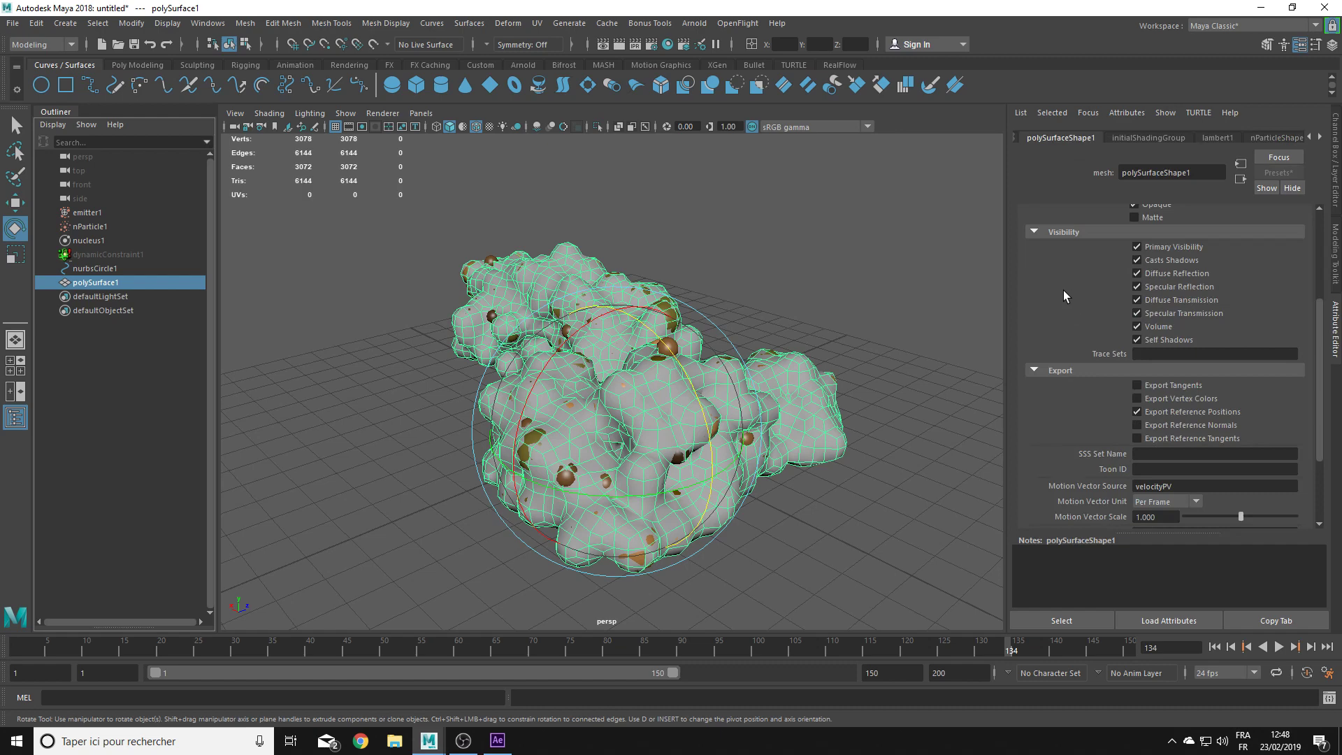
scroll(1064, 291, "up", 2)
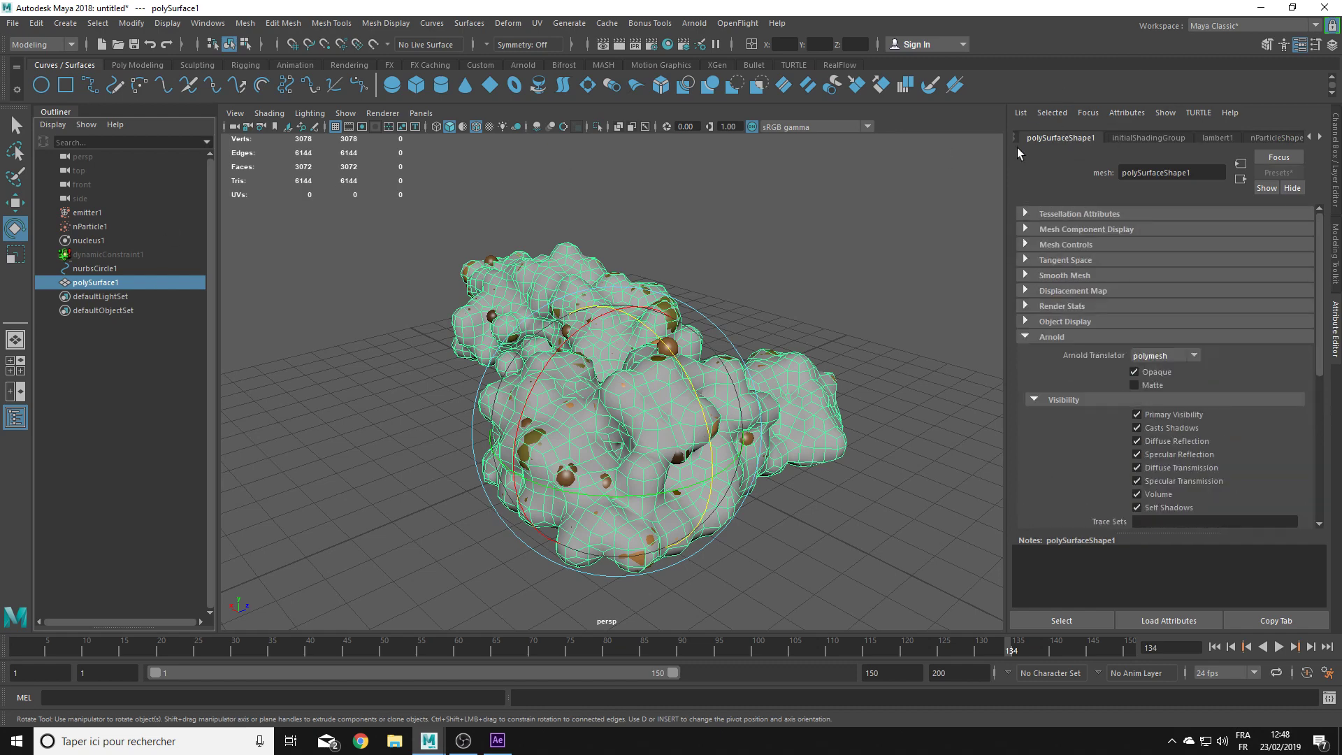
scroll(1049, 224, "down", 3)
scroll(1047, 239, "down", 2)
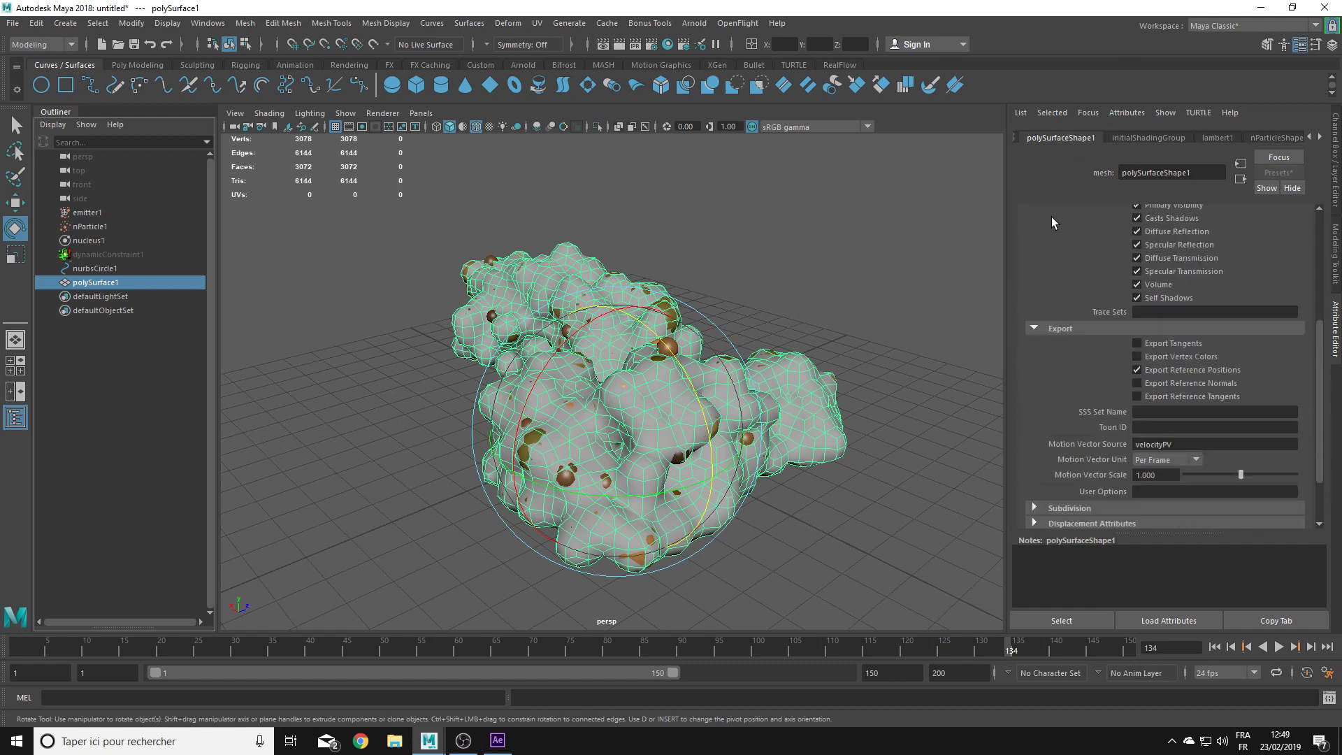
scroll(1052, 217, "up", 3)
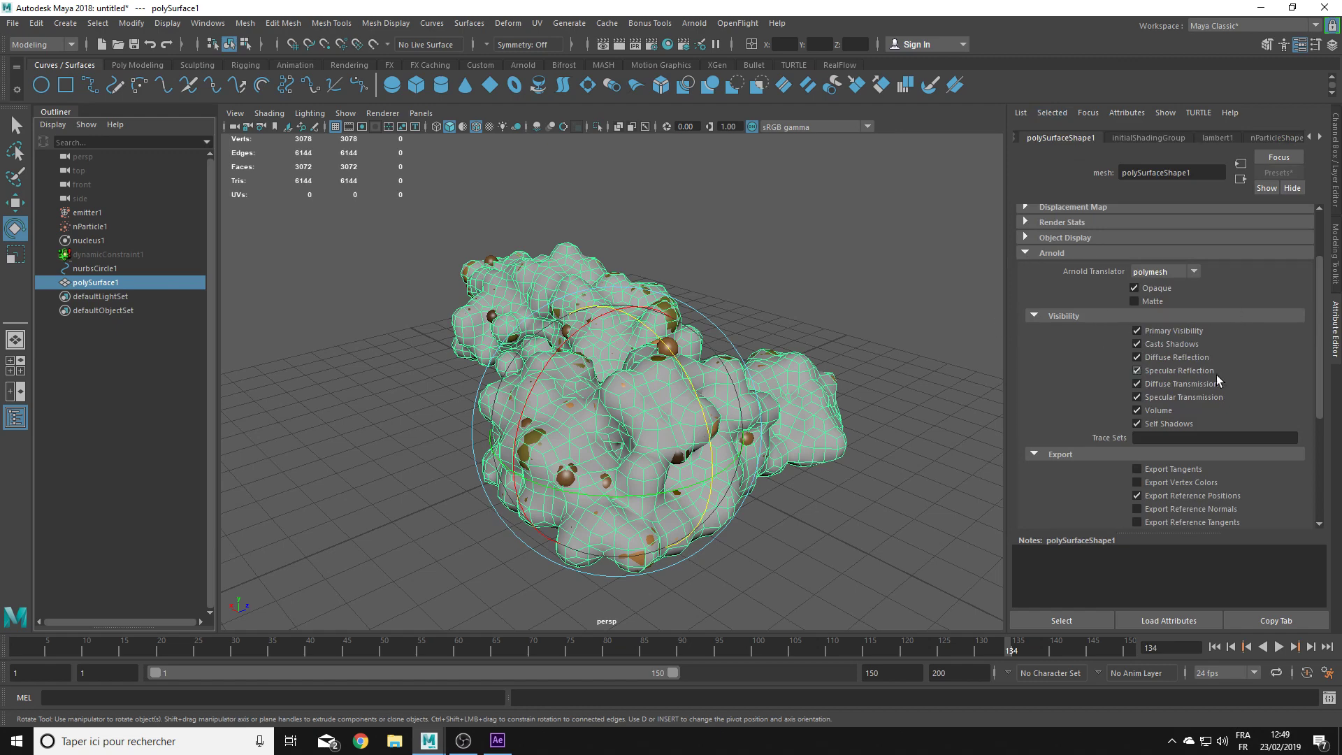
scroll(1160, 413, "down", 4)
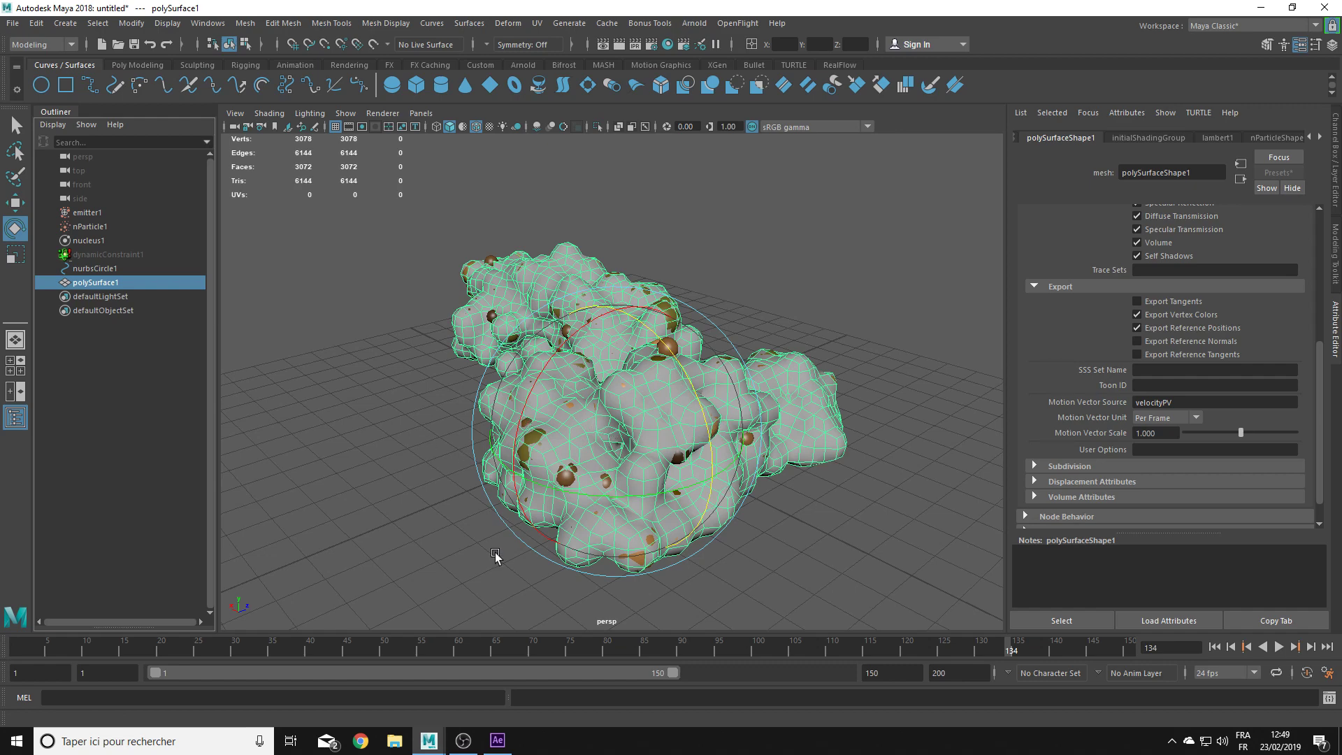
left_click(110, 227)
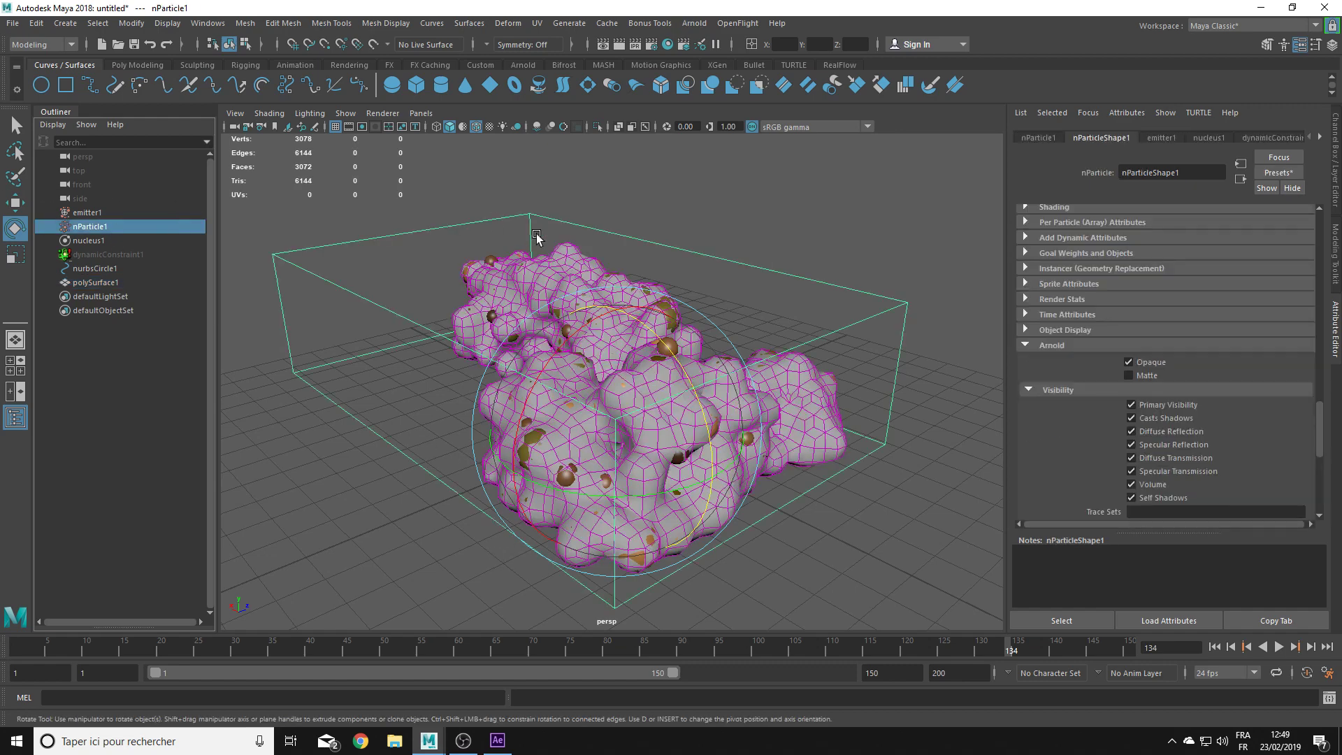
Step: Hide nParticle1 and create a polygon plane scaled into a wide floor
key("ctrl+h")
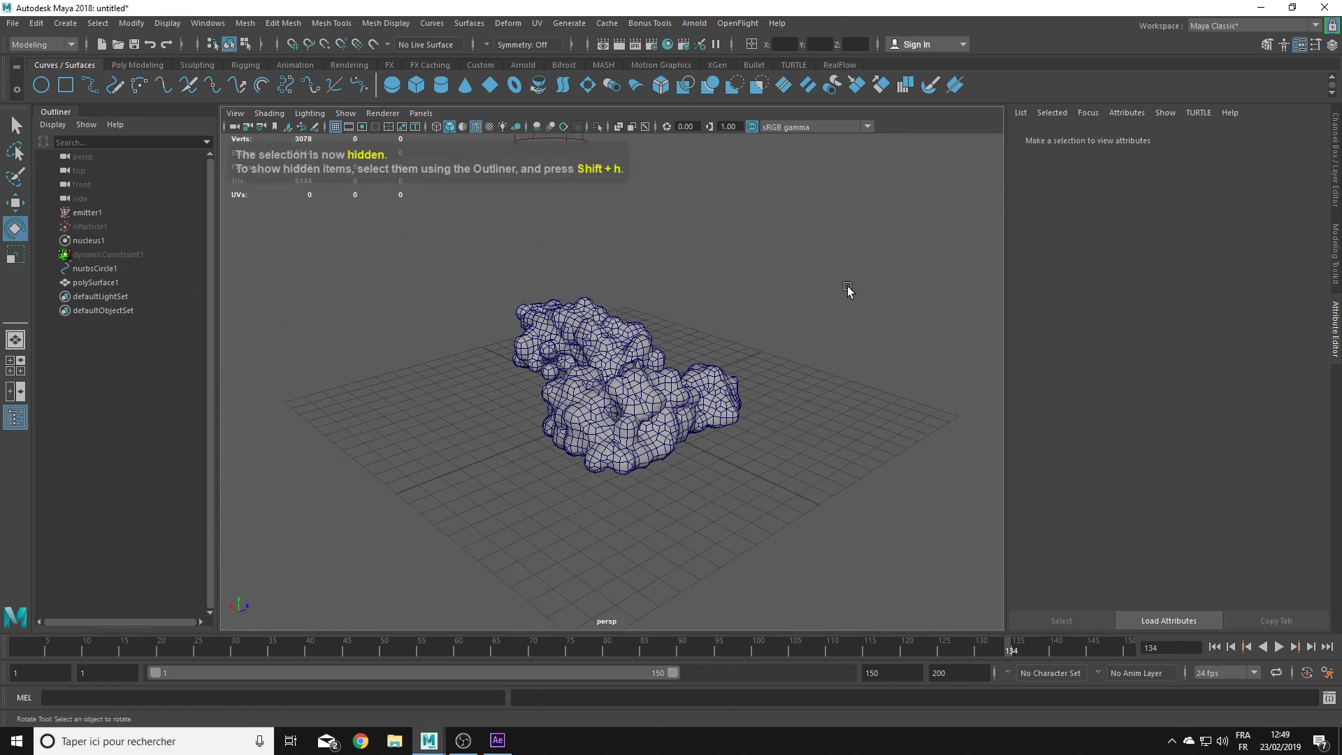
left_click(138, 65)
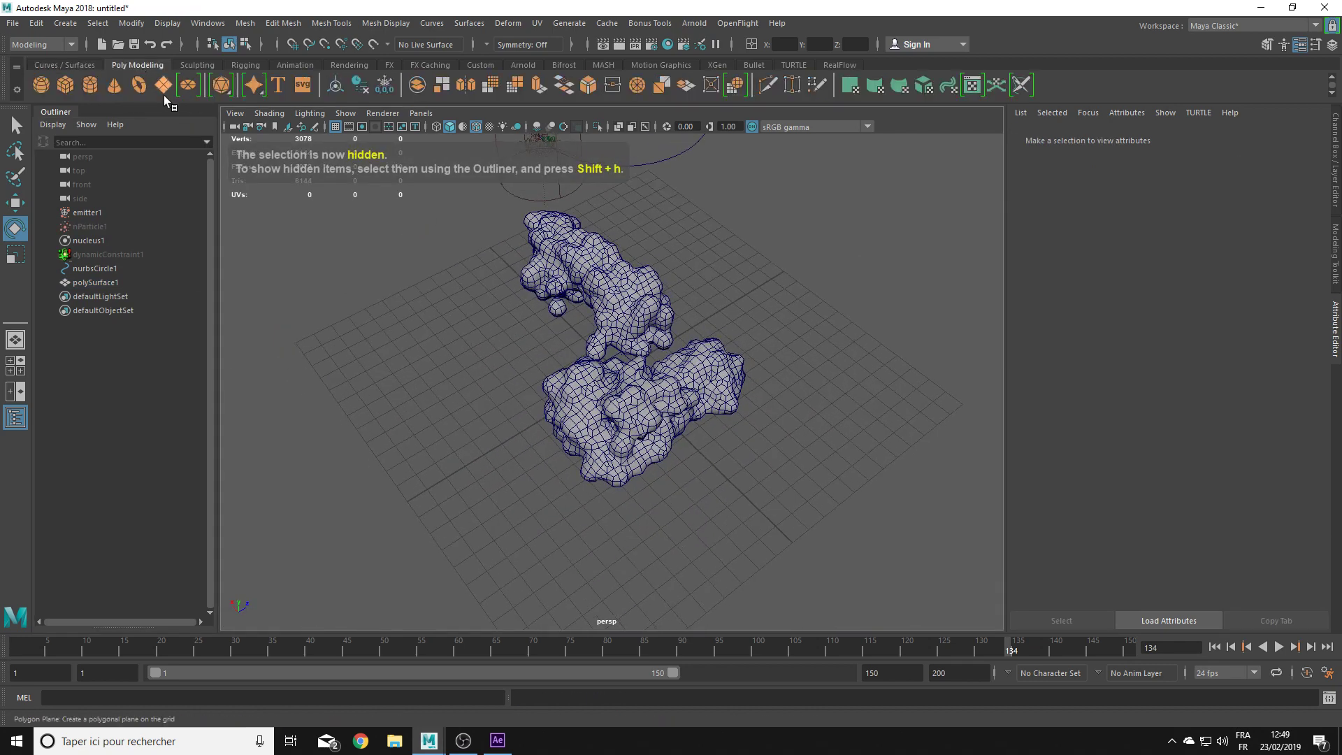
left_click(163, 84)
left_click(590, 381)
key("r")
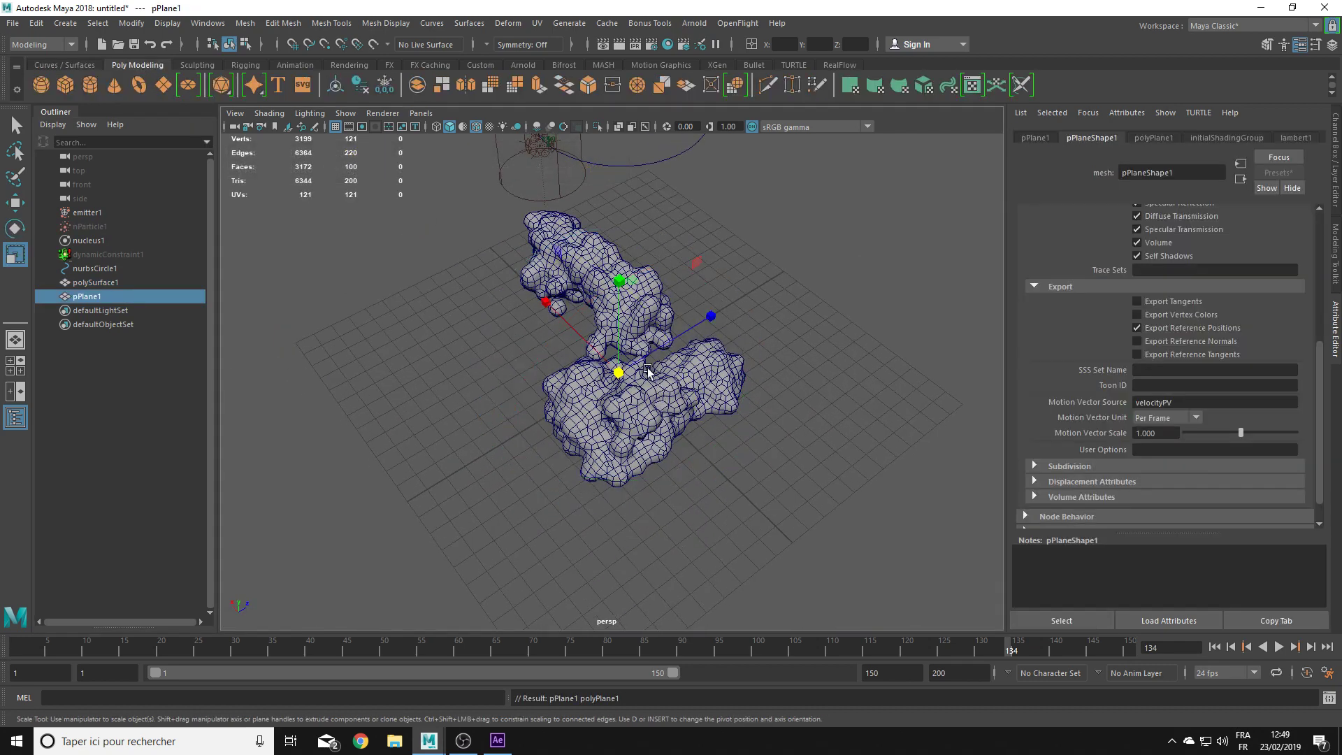
mouse_move(619, 373)
left_mouse_down()
mouse_move(783, 390)
mouse_move(978, 365)
left_mouse_up()
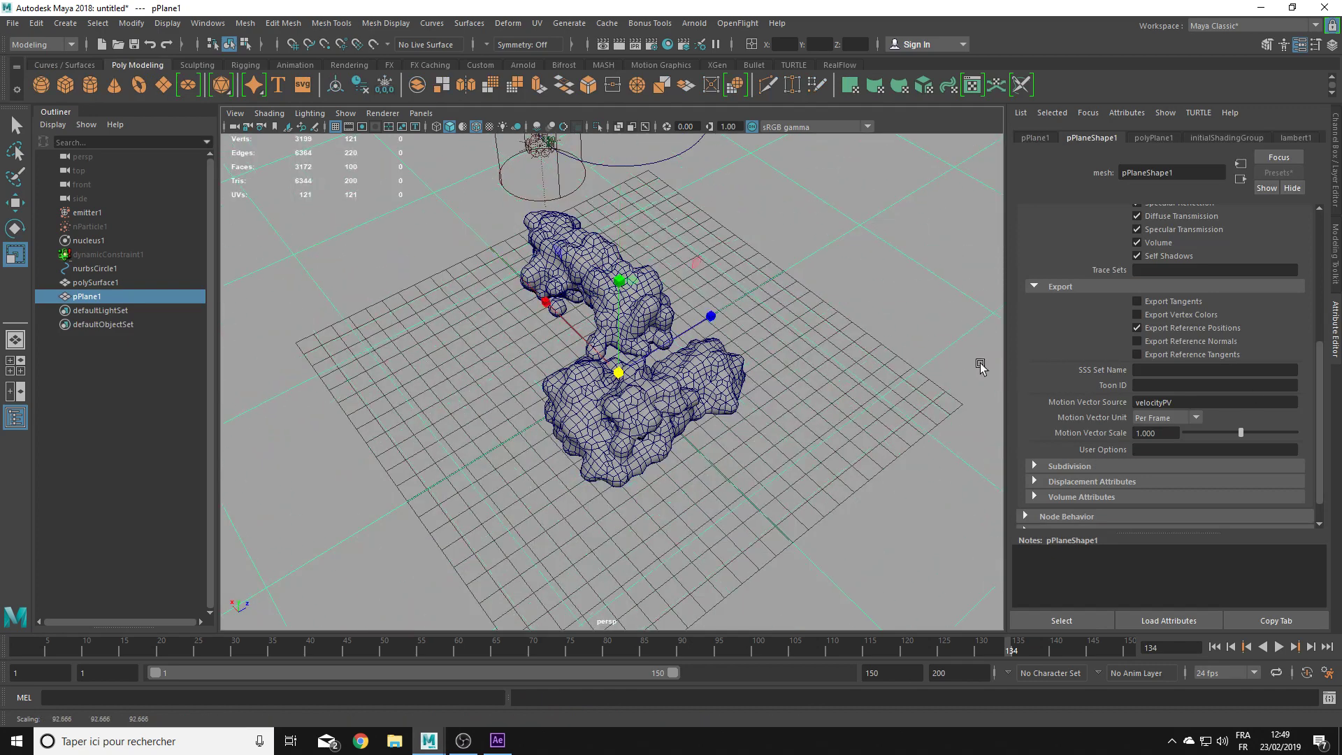
Step: Rename the plane 'ground' and orbit the view around the blobby mesh
double_click(89, 296)
type("ground")
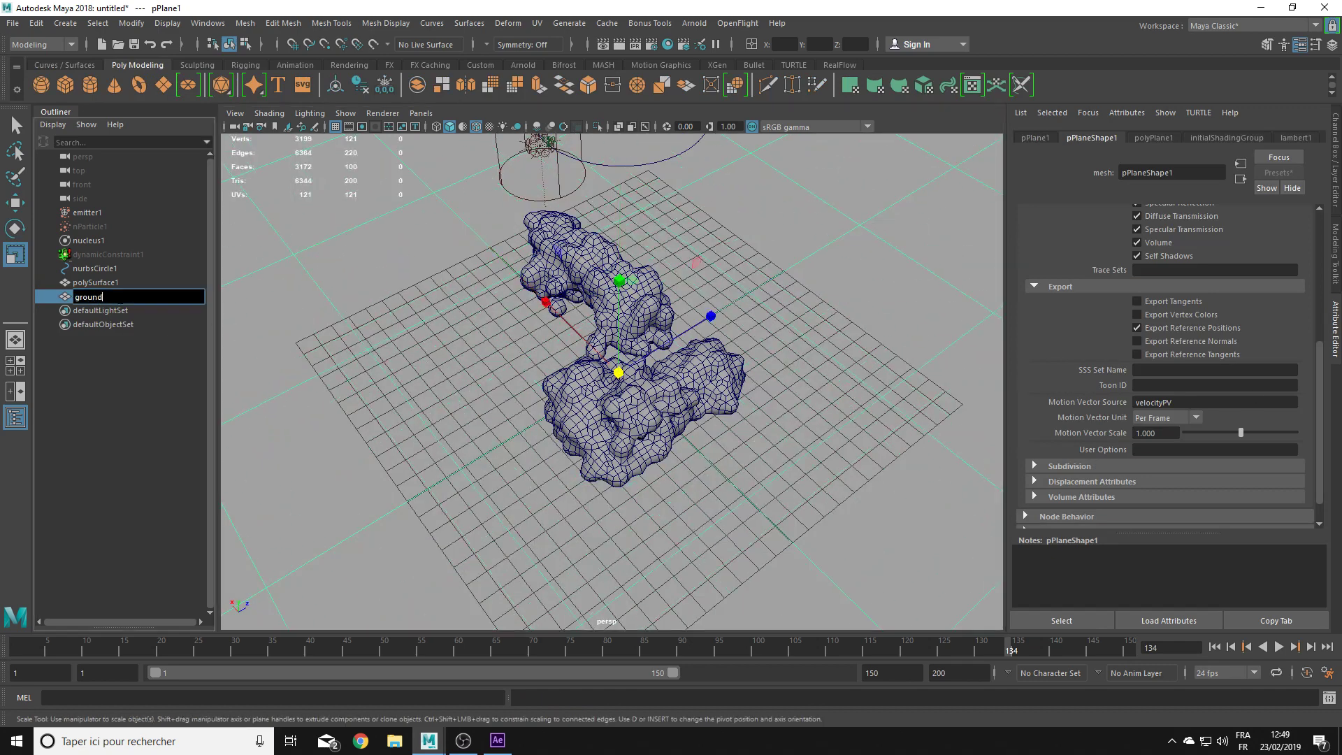
key("Return")
left_click(599, 434)
scroll(606, 433, "up", 3)
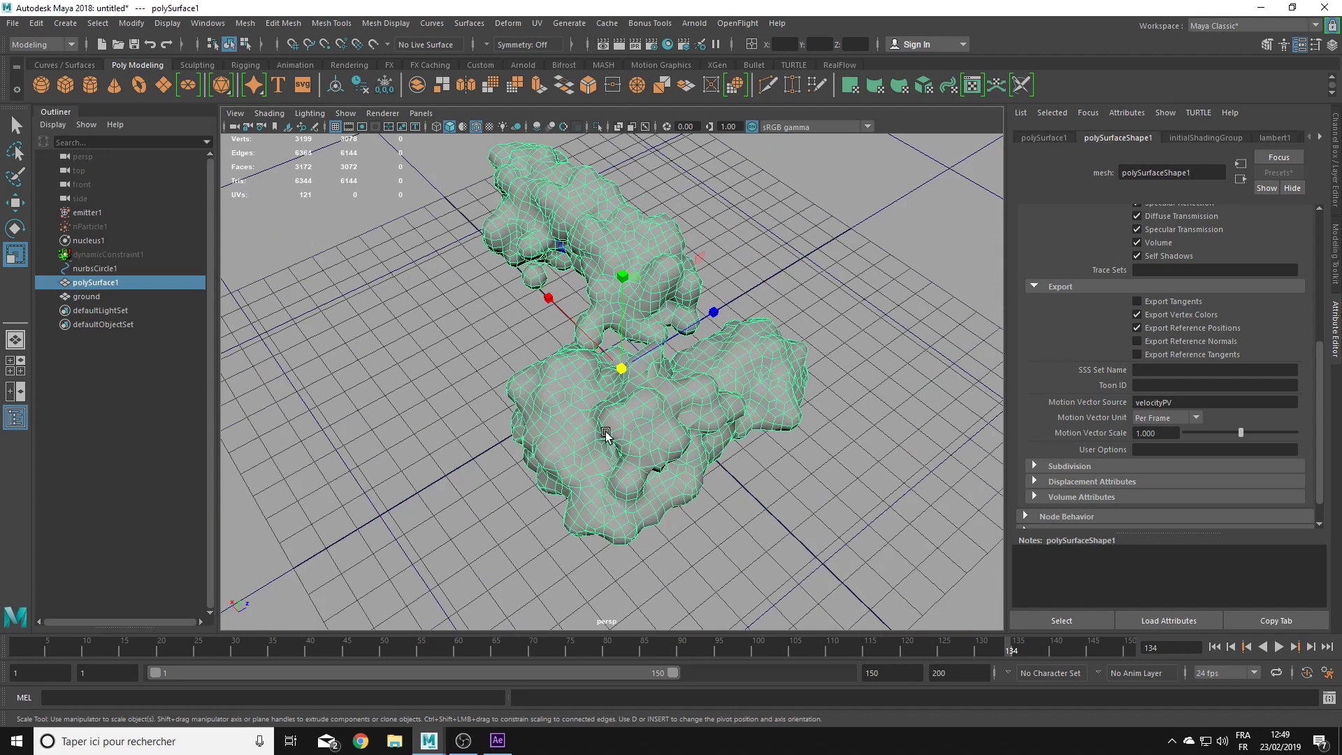
left_click_drag(557, 389, 636, 396, "alt")
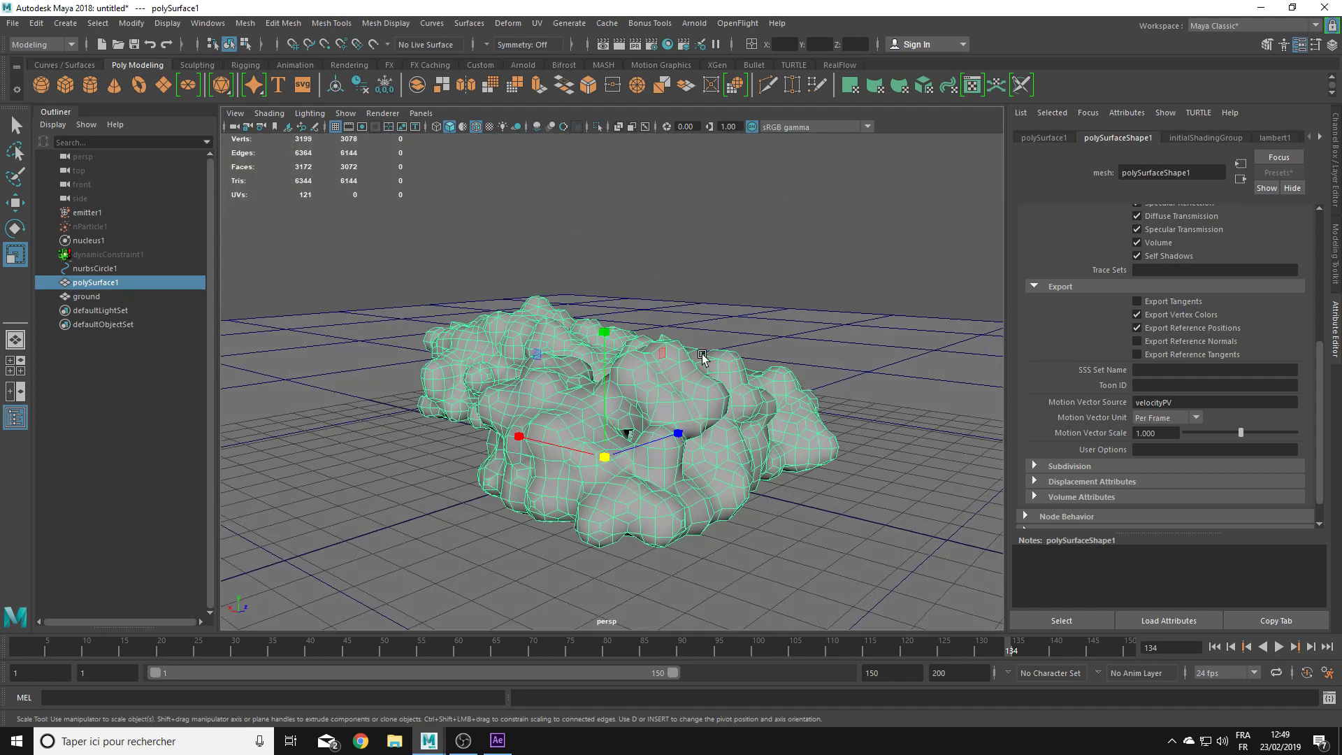
left_click_drag(703, 358, 623, 399, "alt")
right_click_drag(622, 398, 655, 723)
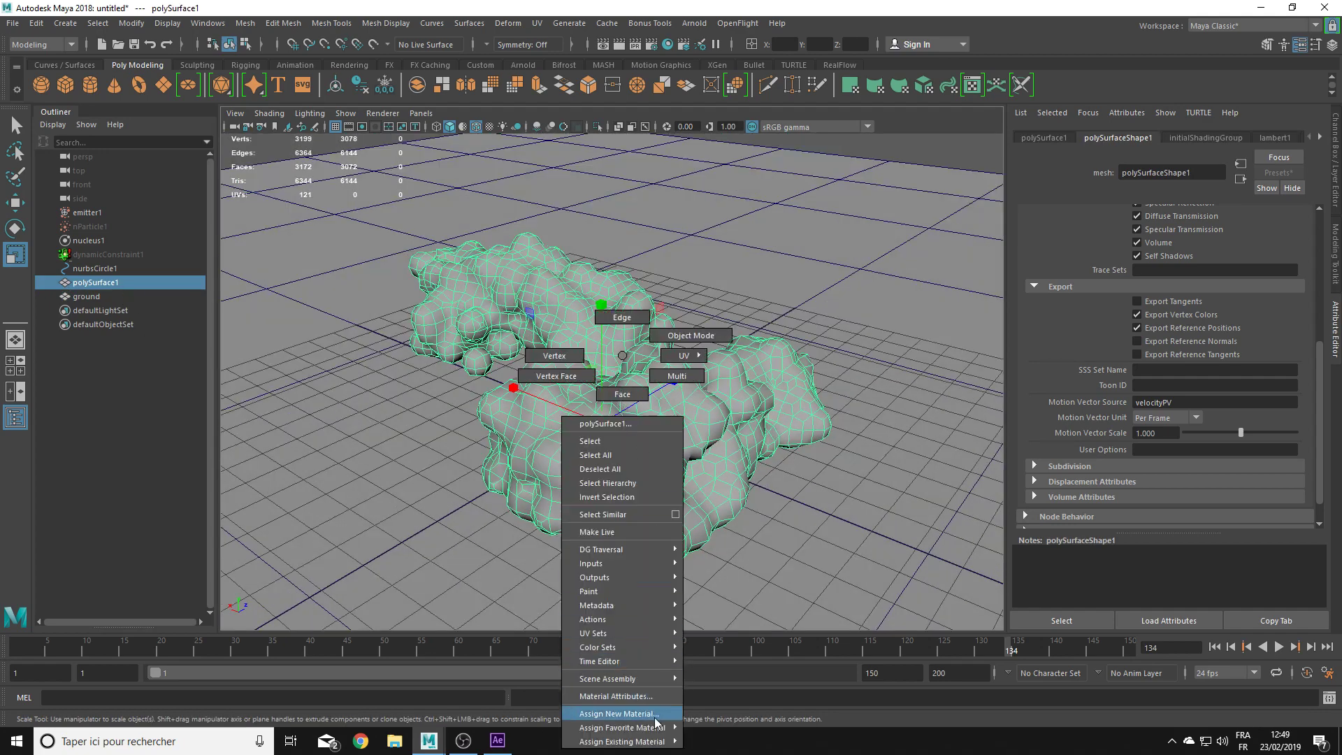
mouse_move(624, 727)
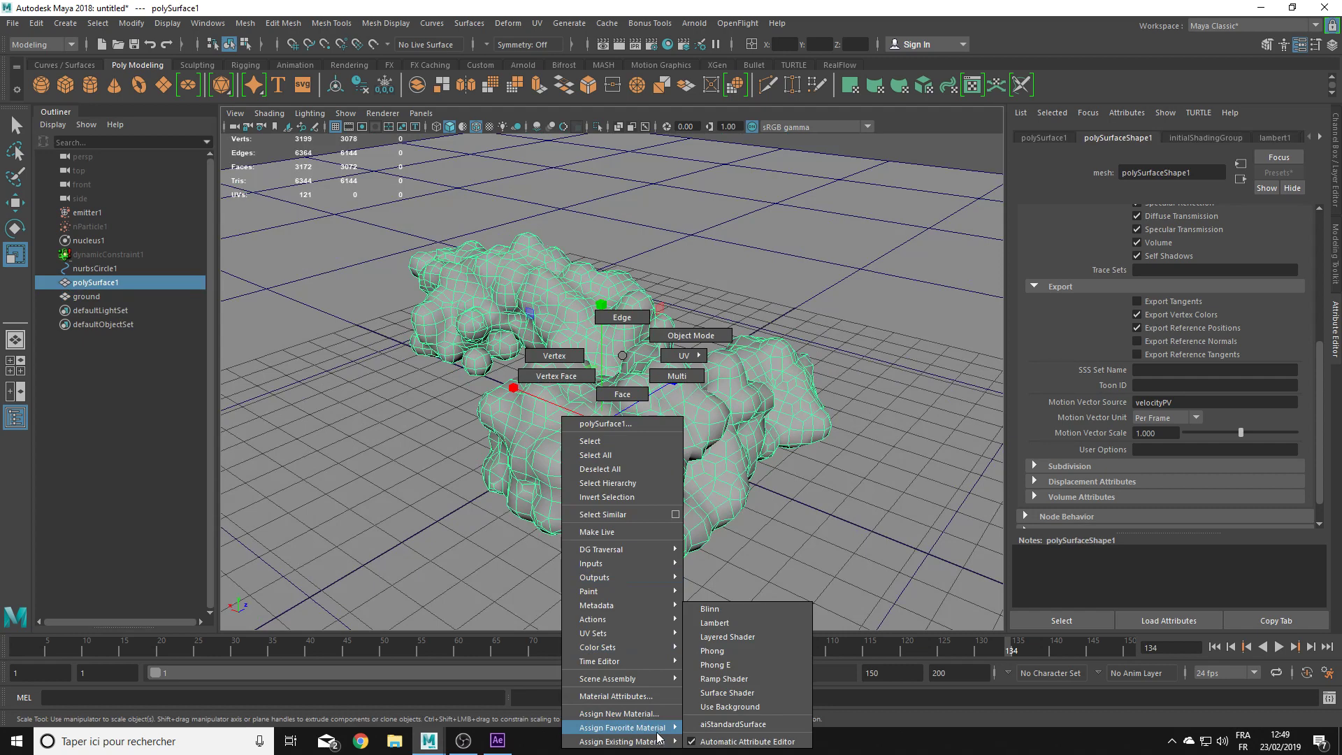
Step: Pick aiStandardSurface from the Arnold shaders in the material assignment dialog
left_click(619, 714)
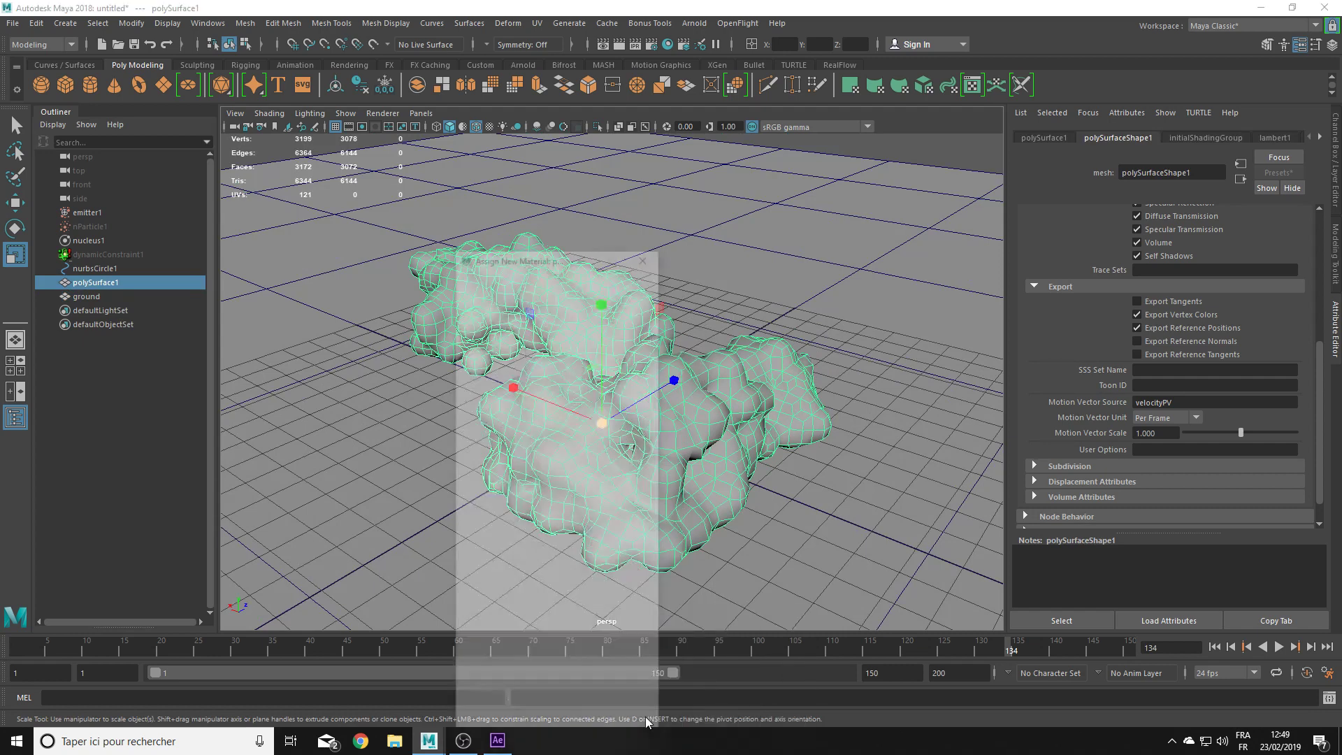
left_click_drag(523, 257, 538, 115)
left_click(502, 225)
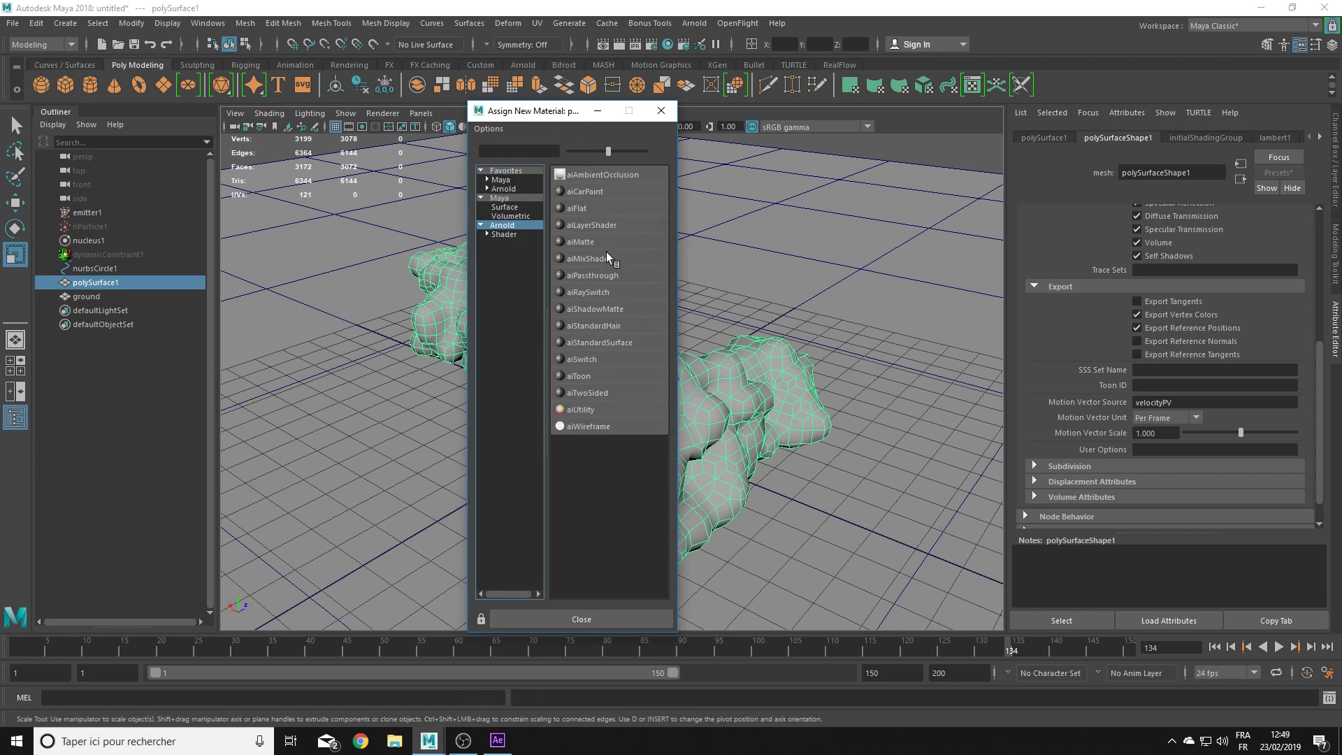
left_click(592, 343)
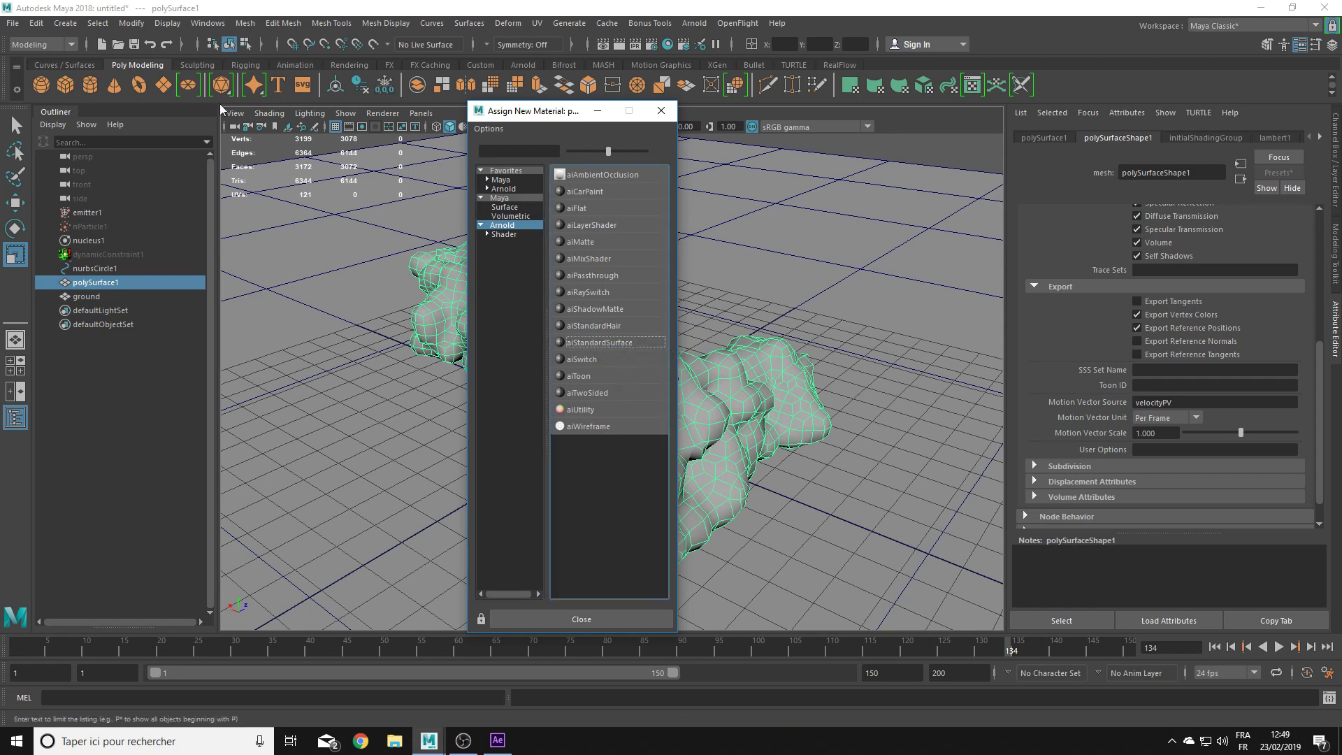
left_click(658, 111)
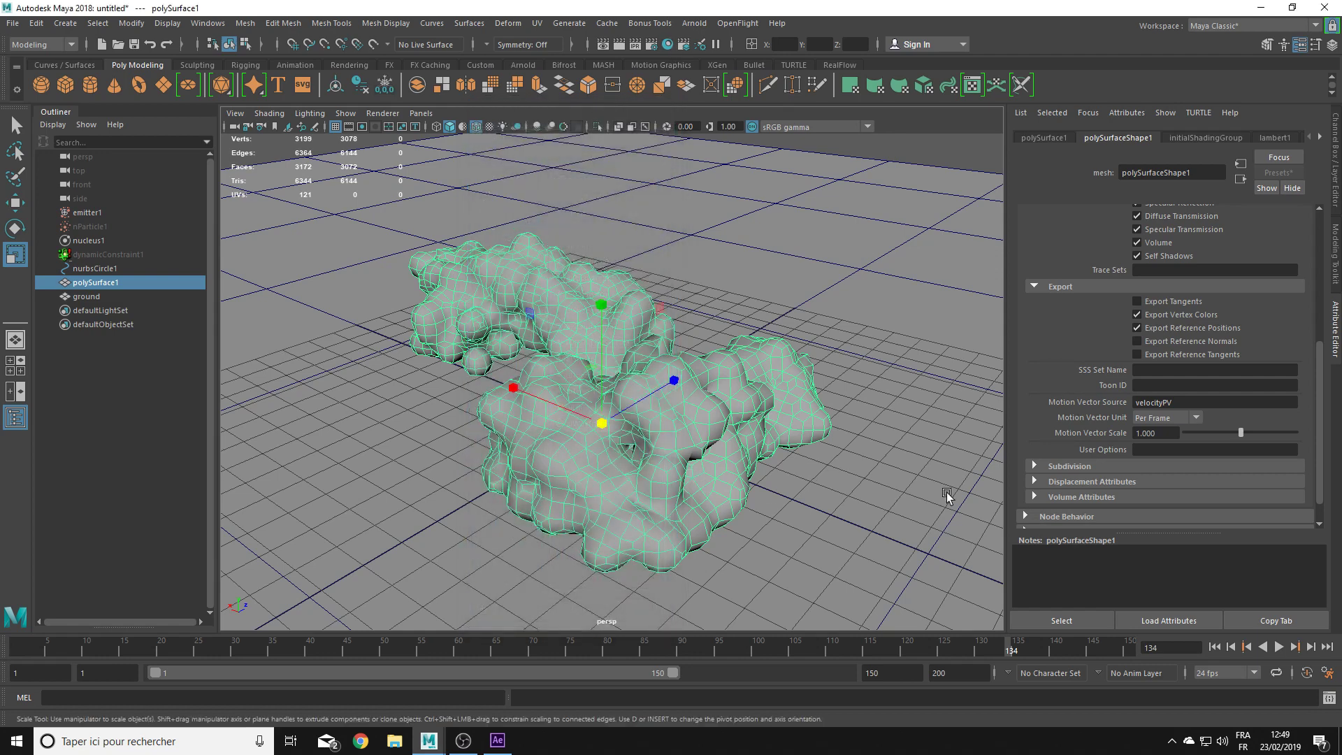
Step: Assign a new aiStandardSurface to polySurface1 and rename the shader ai_poop
left_click(949, 495)
left_click(542, 274)
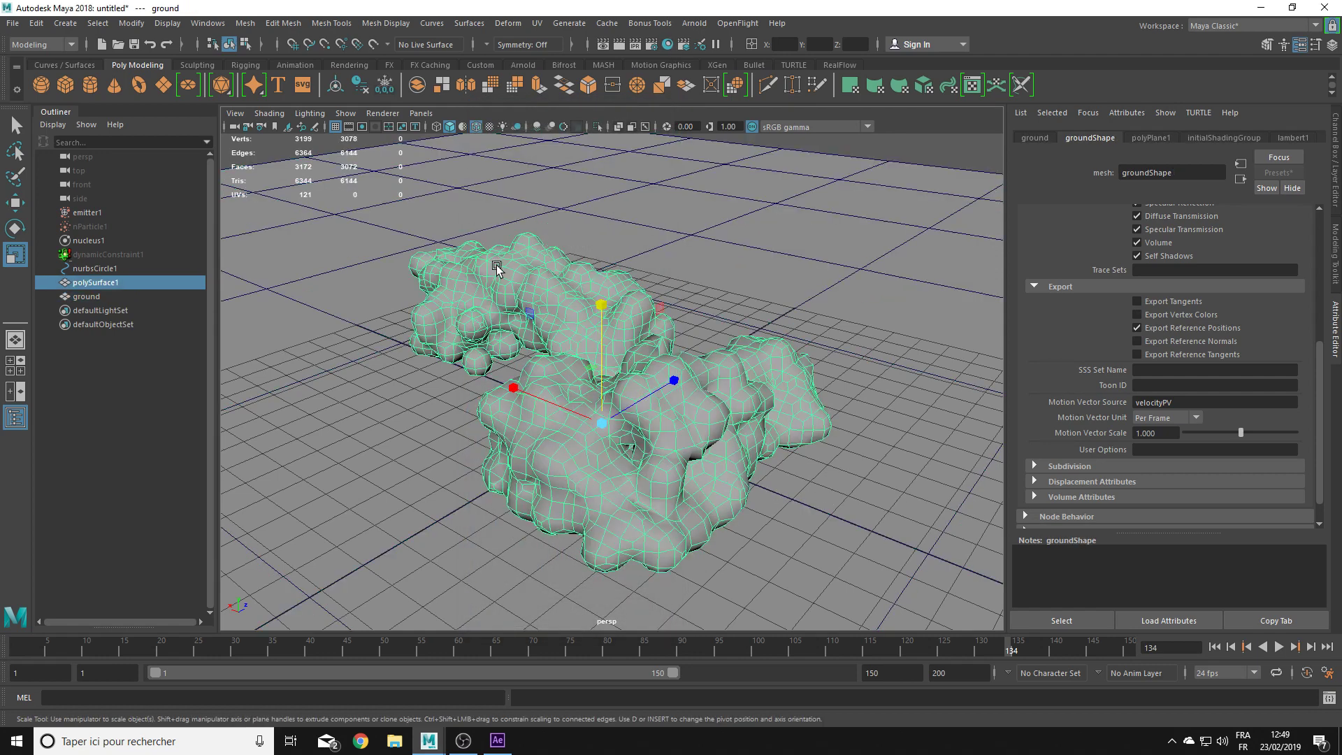
right_click(567, 281)
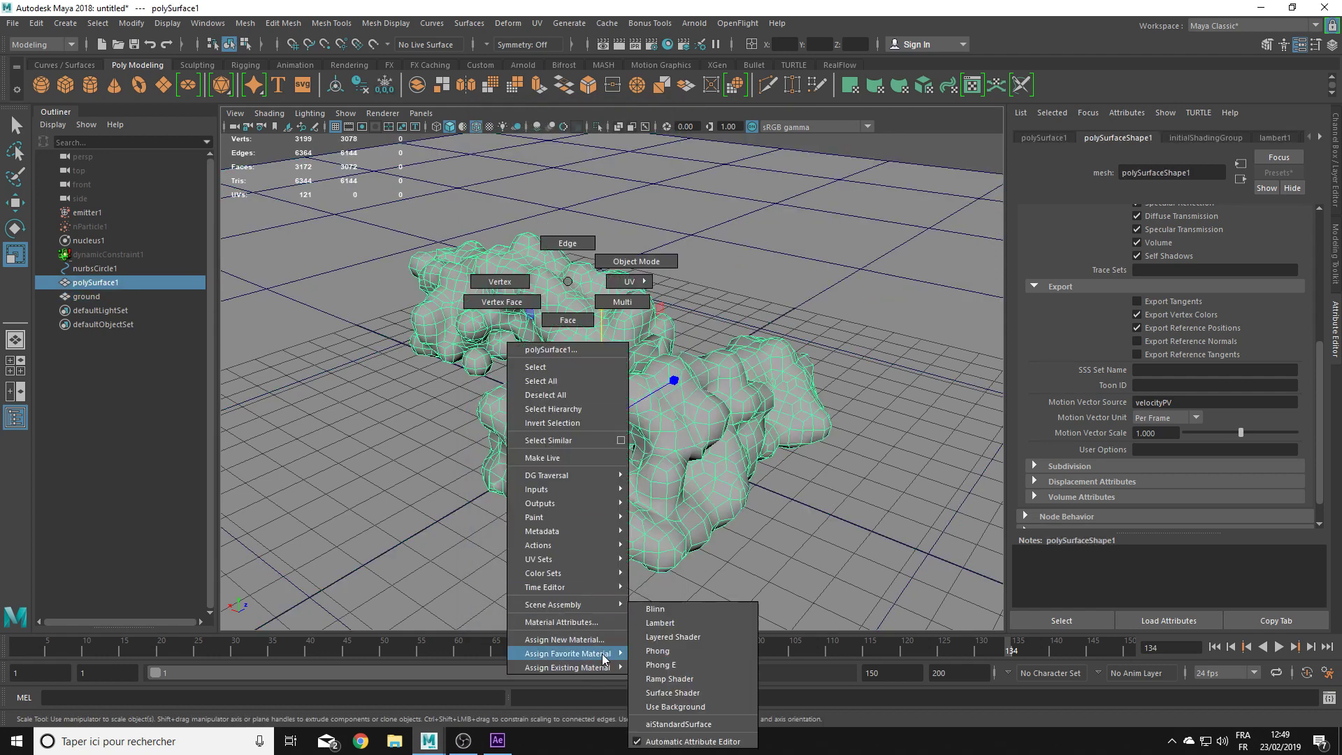
mouse_move(568, 653)
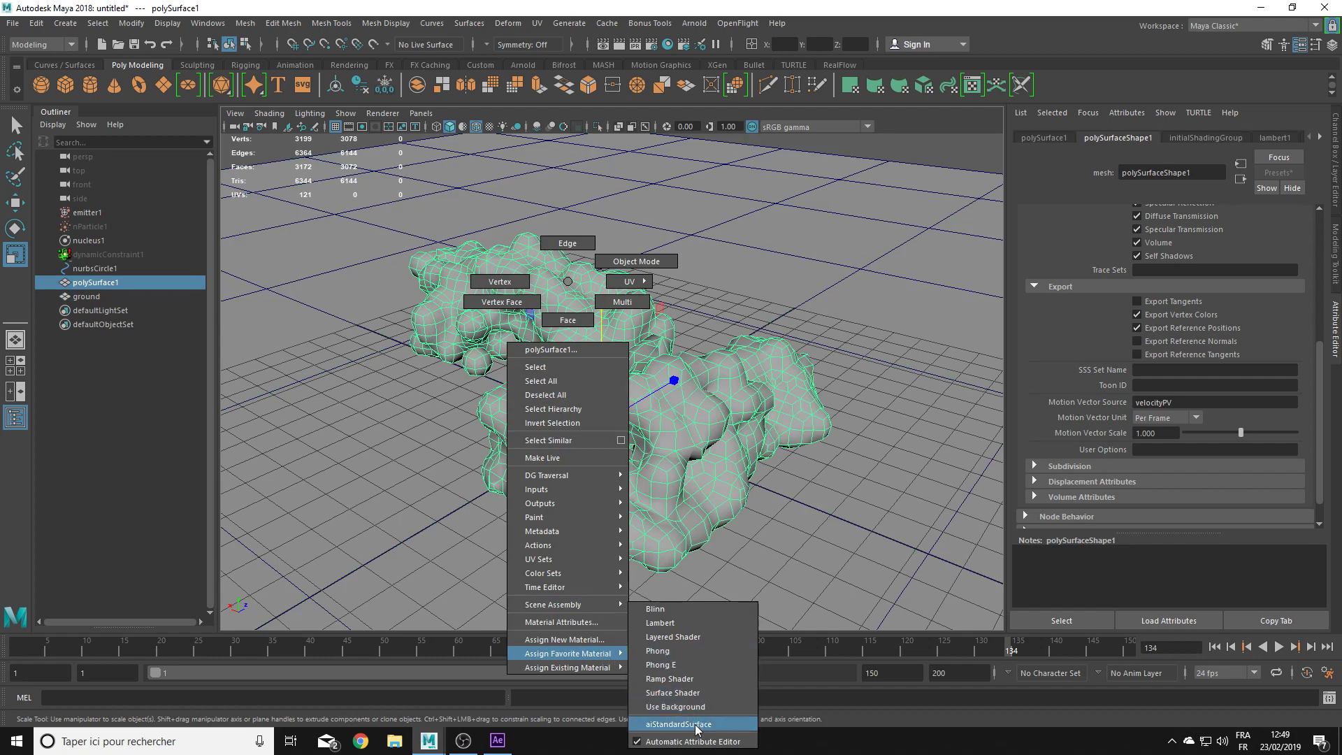
left_click(696, 725)
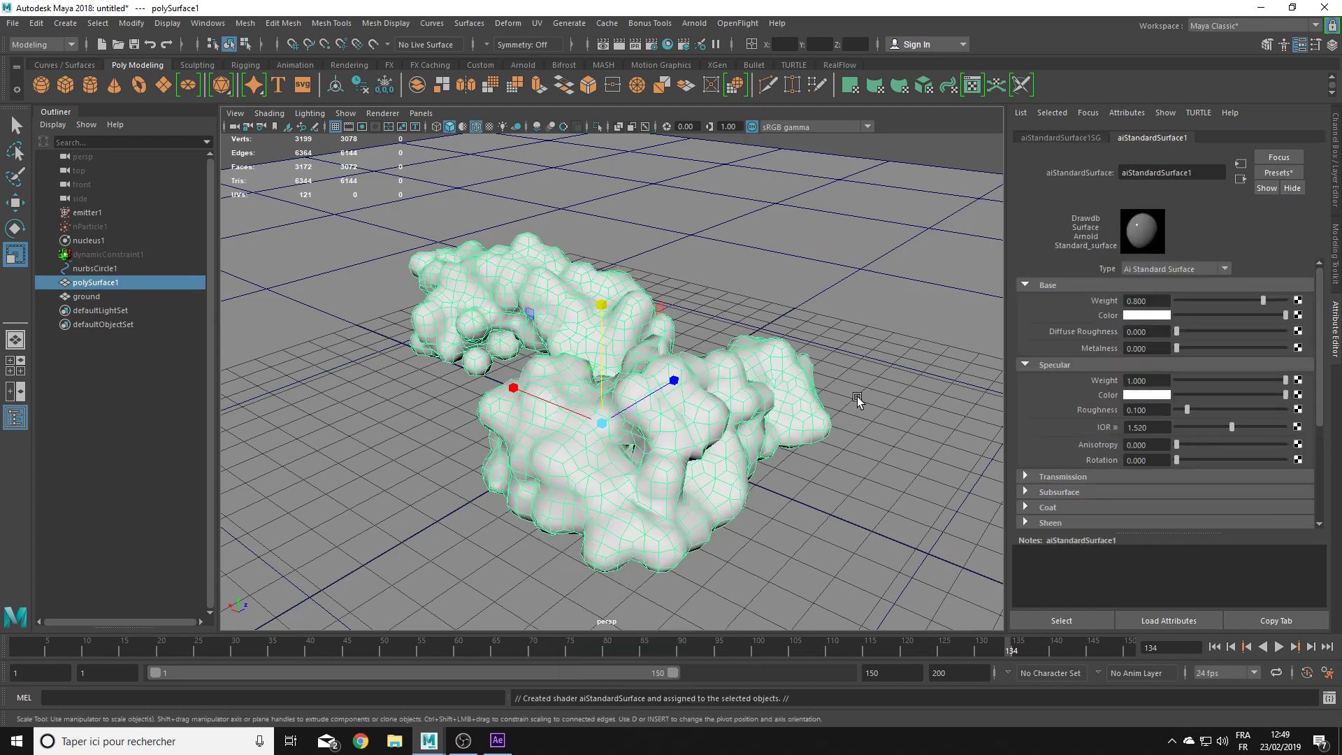
left_click_drag(1215, 173, 1130, 171)
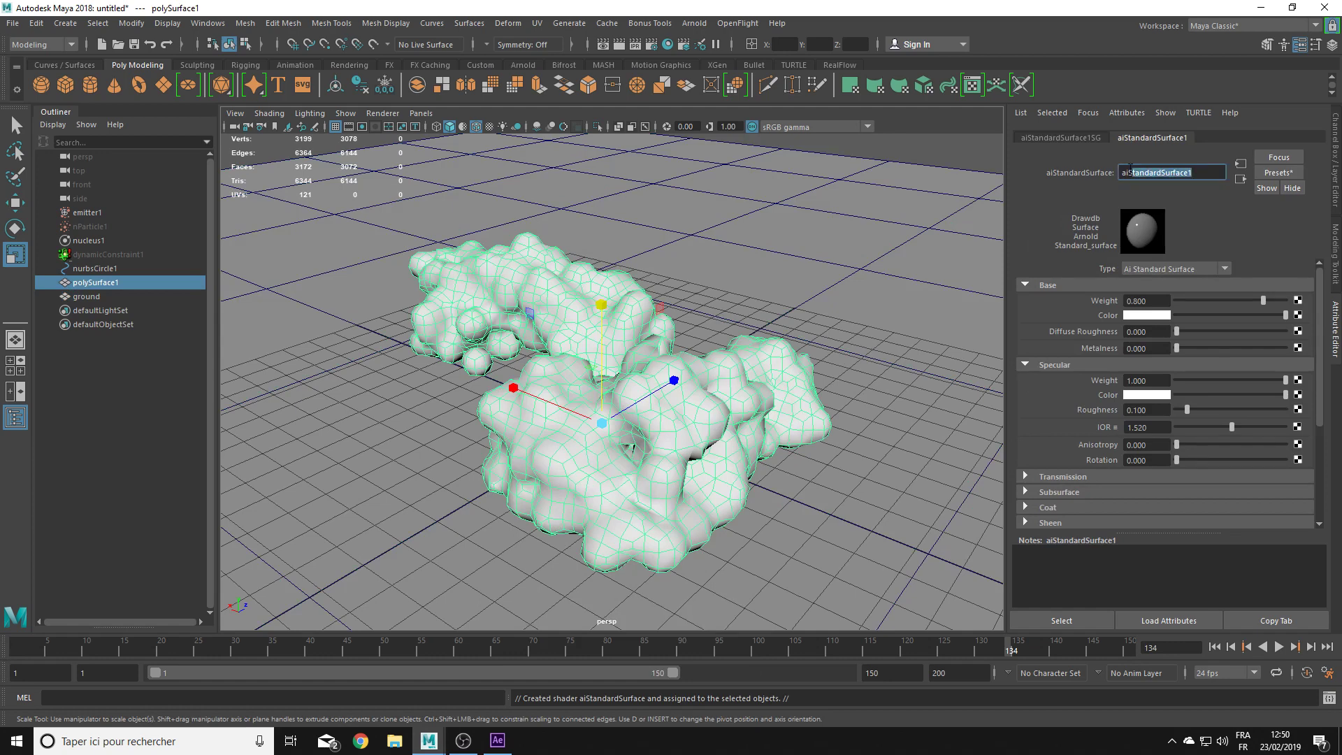
key("BackSpace")
key("Return")
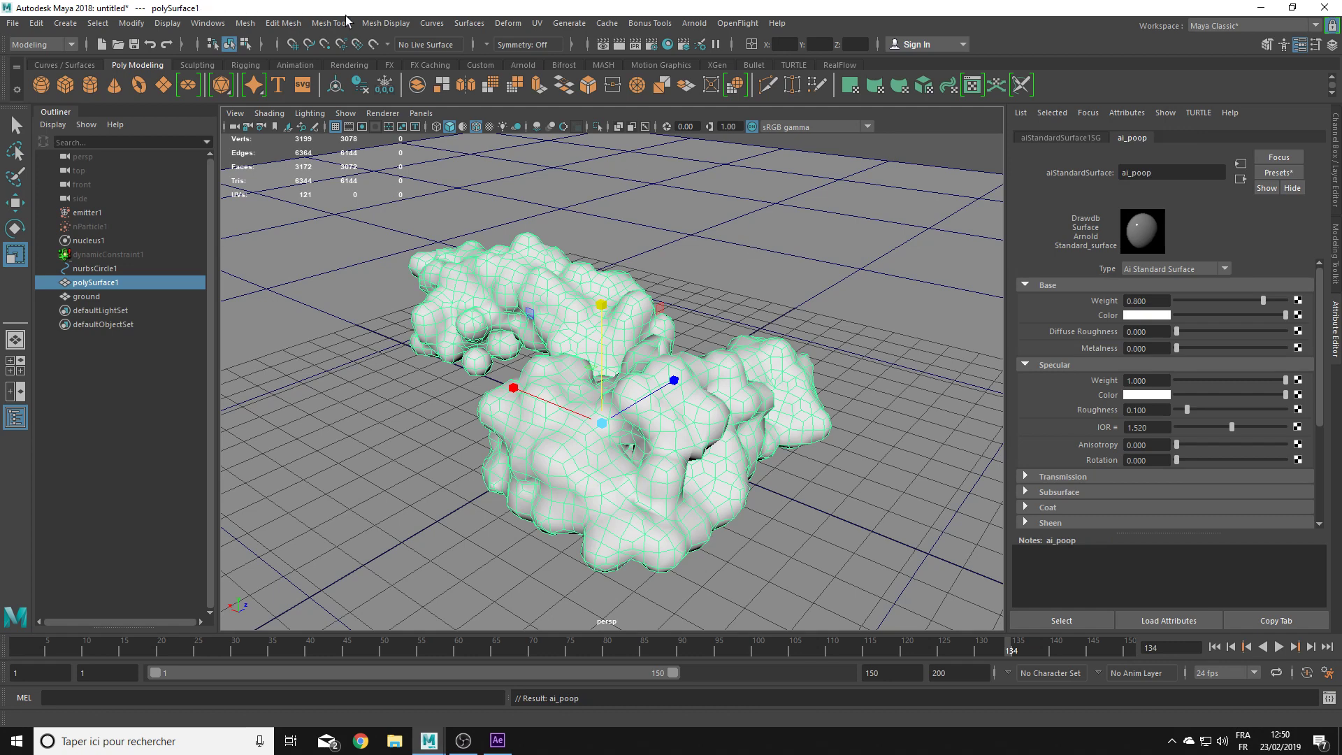
left_click(208, 23)
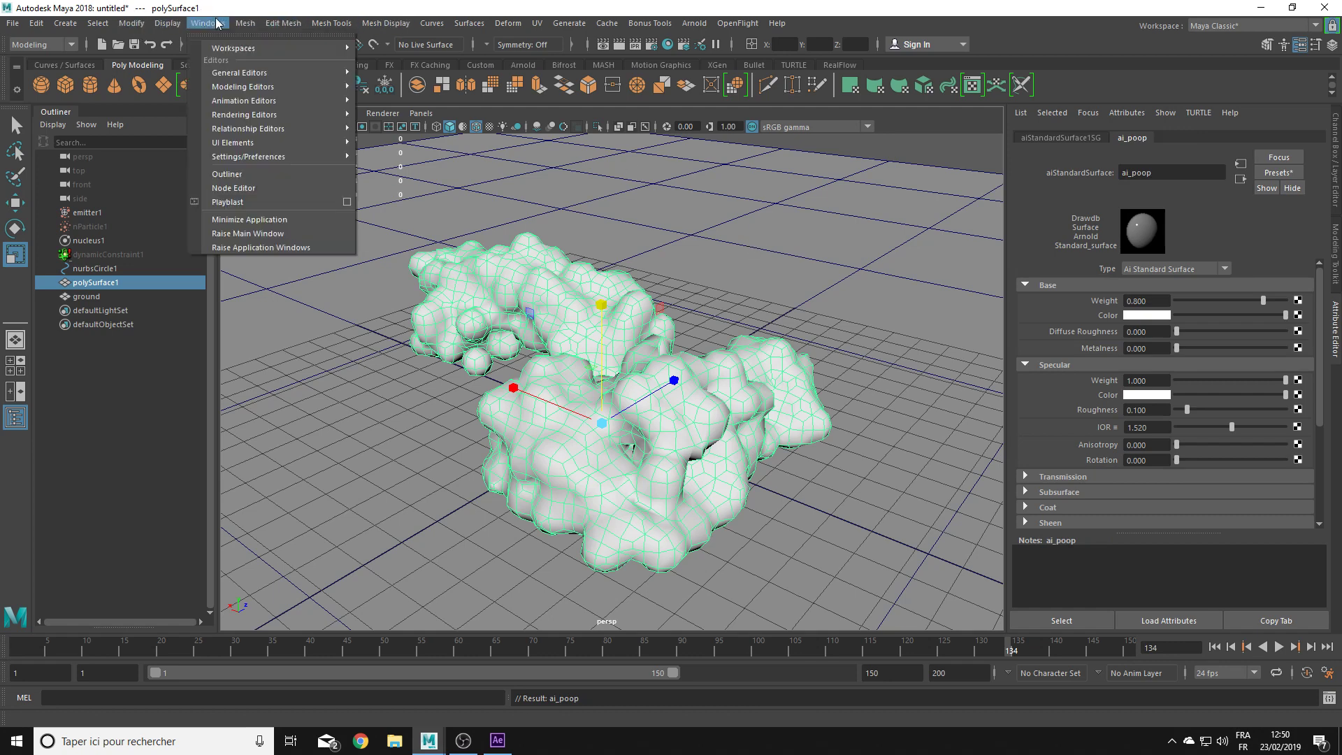
mouse_move(244, 114)
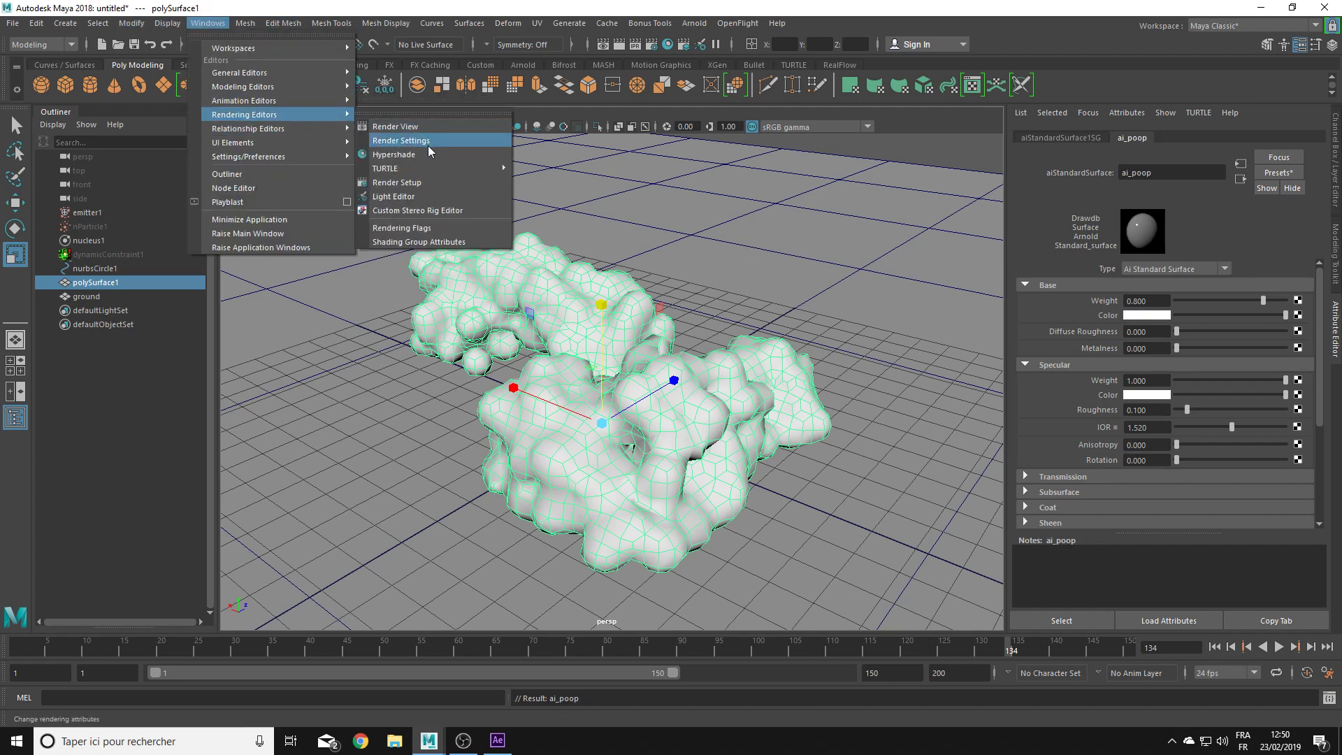
Step: Show ai_poop's node network in Hypershade and add an aiUserDataColor node
left_click(432, 153)
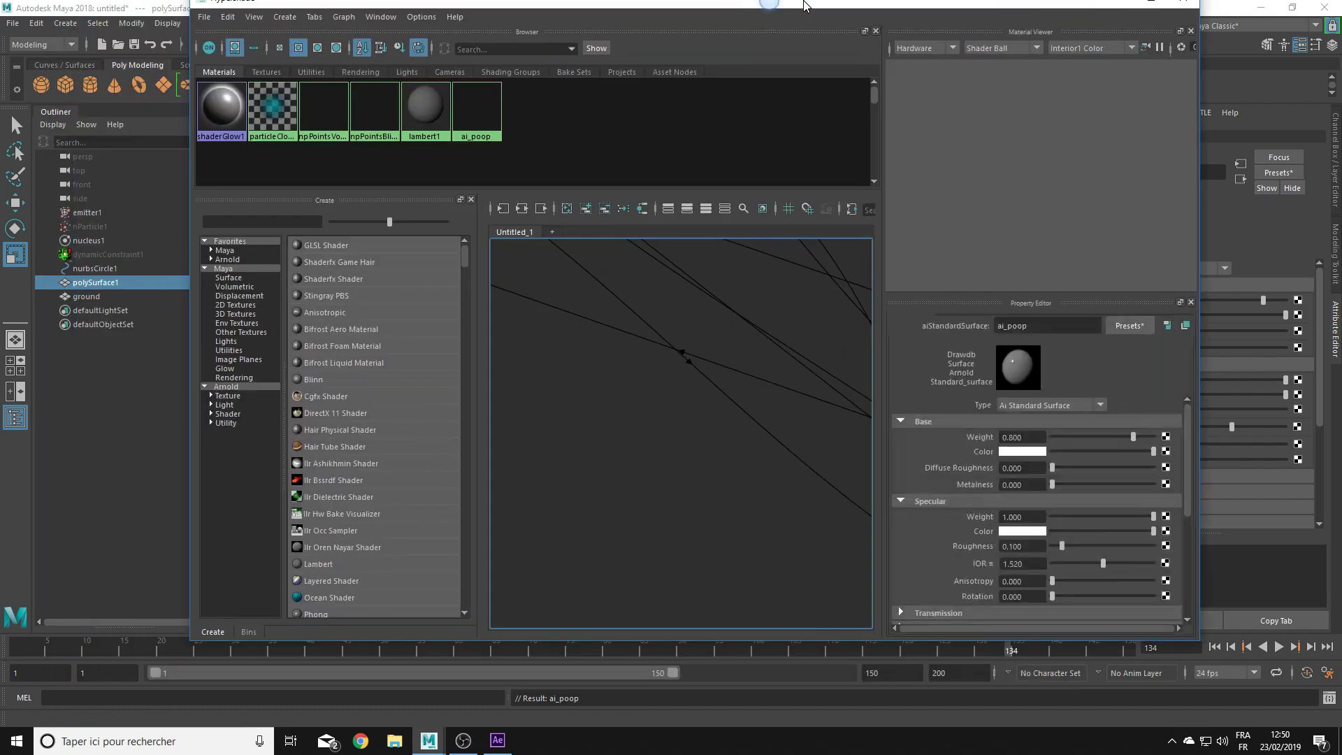
left_click_drag(804, 5, 804, 1)
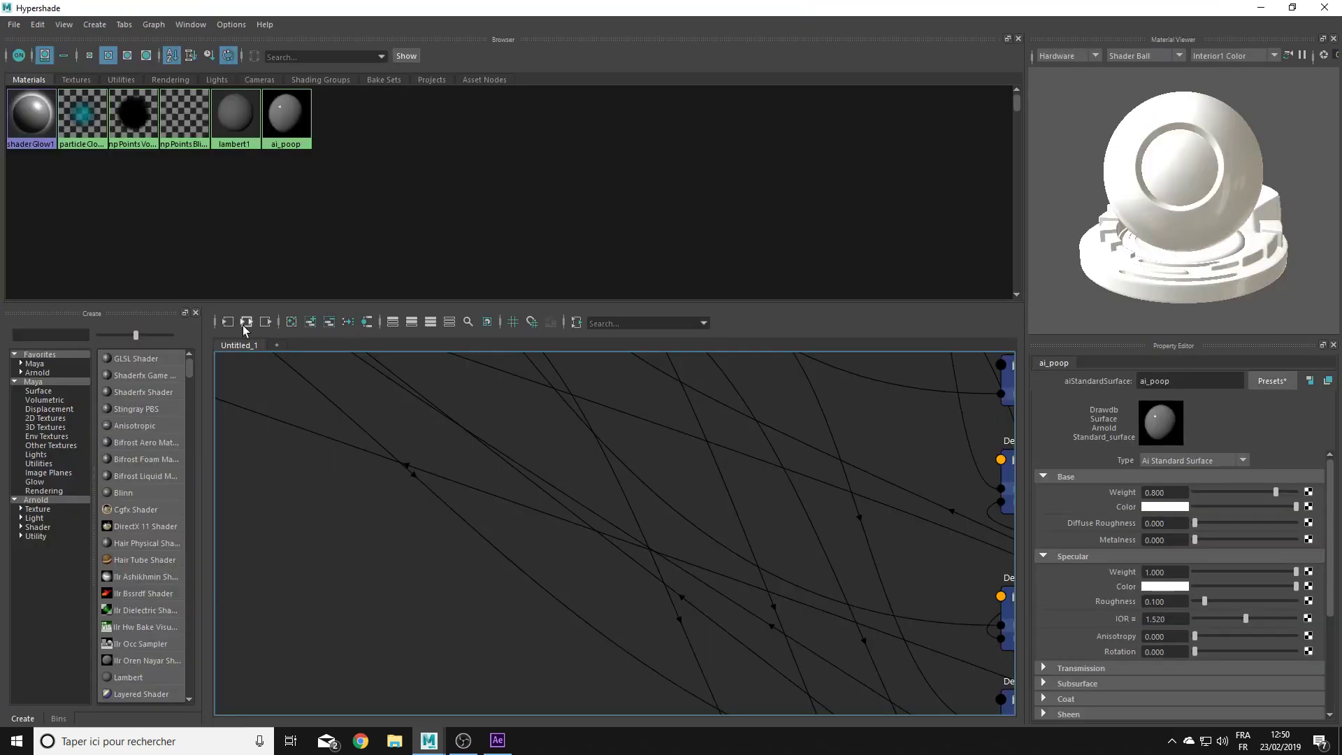
left_click(246, 321)
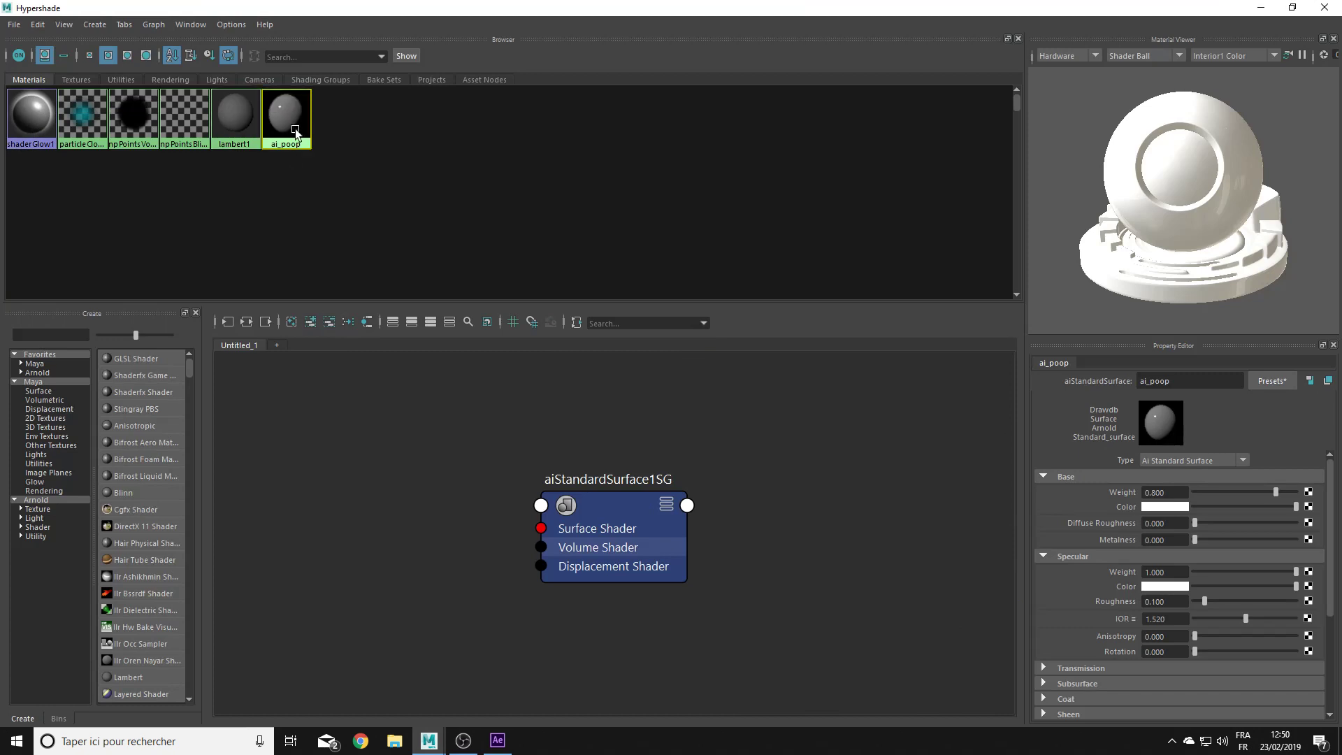
left_click(246, 320)
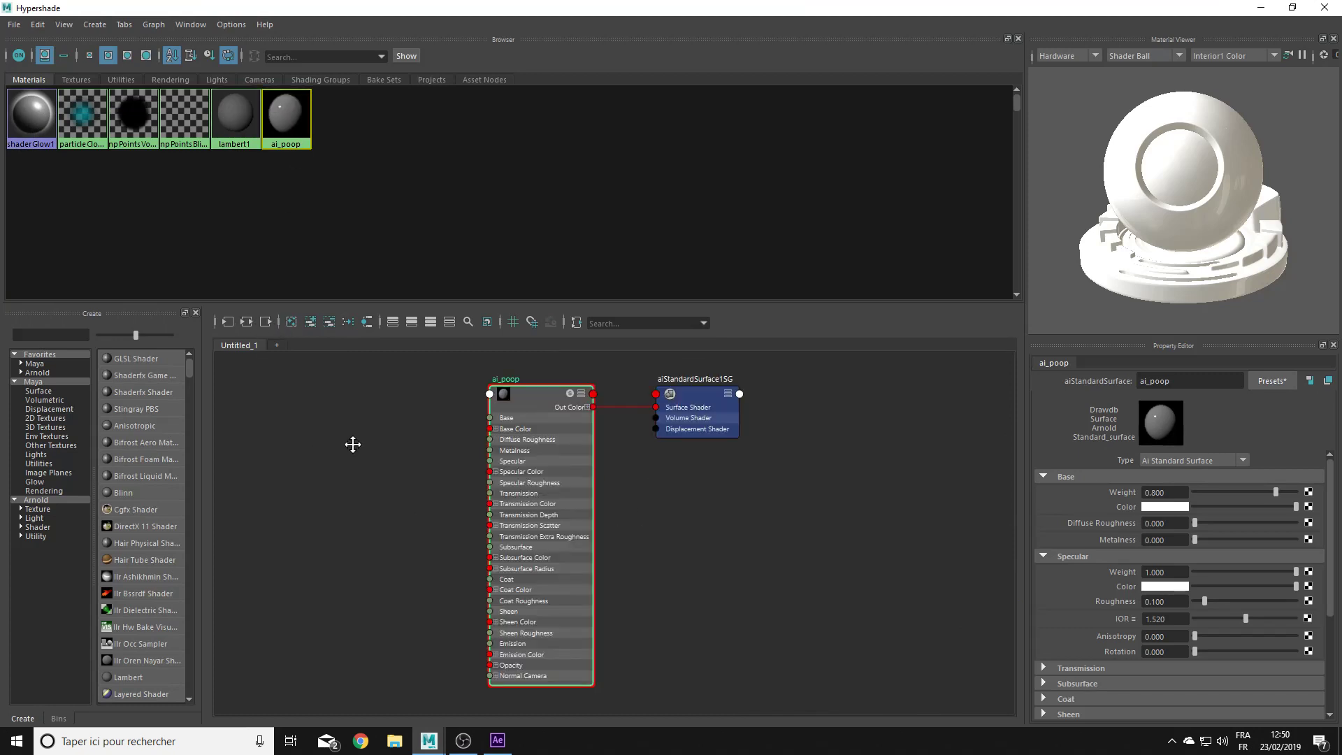
mouse_move(350, 443)
middle_mouse_down("alt")
mouse_move(529, 480)
mouse_move(488, 426)
middle_mouse_up("alt")
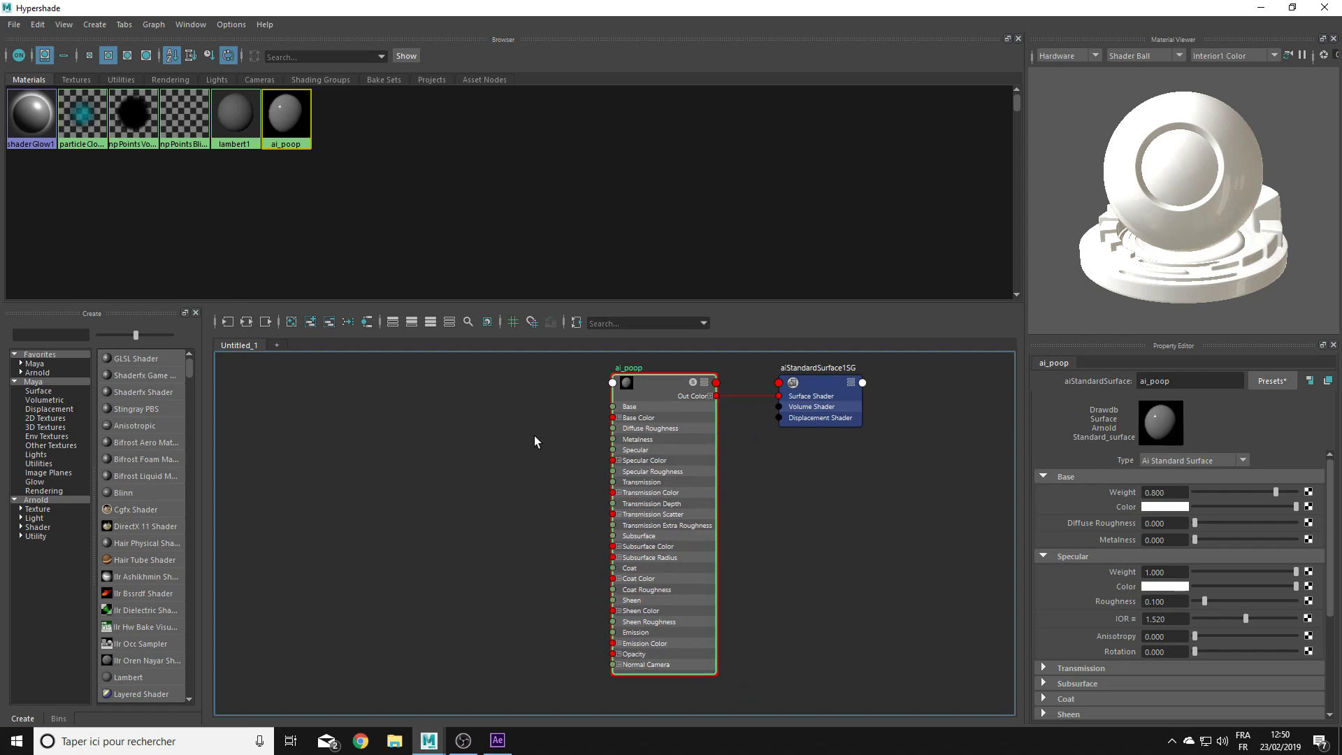
middle_click_drag(483, 420, 465, 443, "alt")
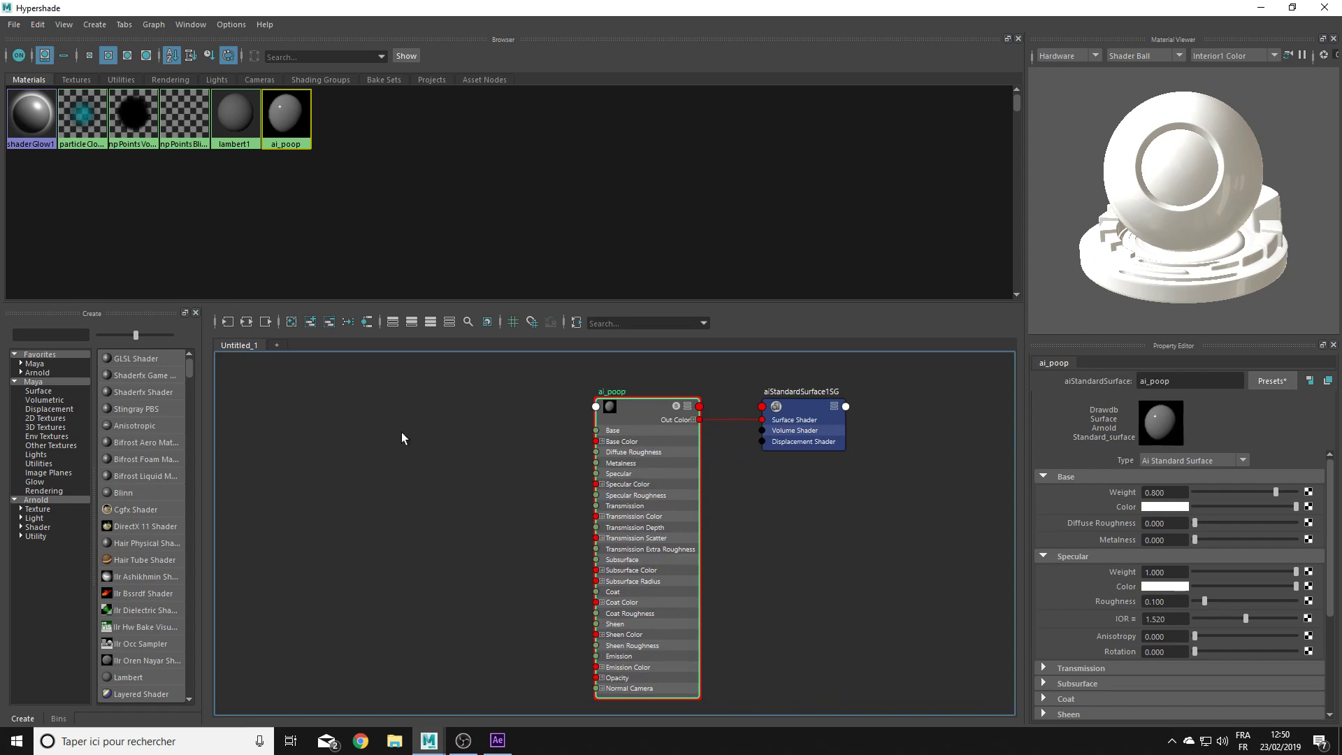
left_click(405, 431)
key("Tab")
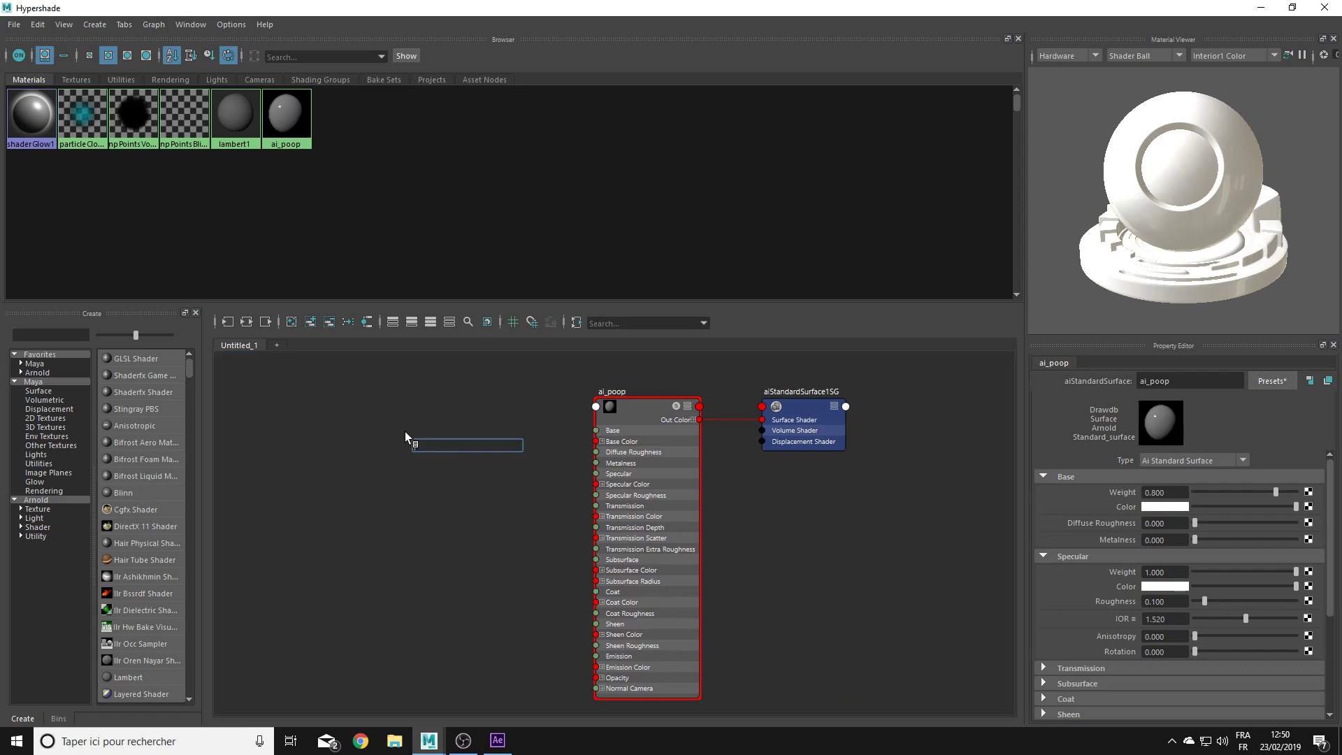
type("dat")
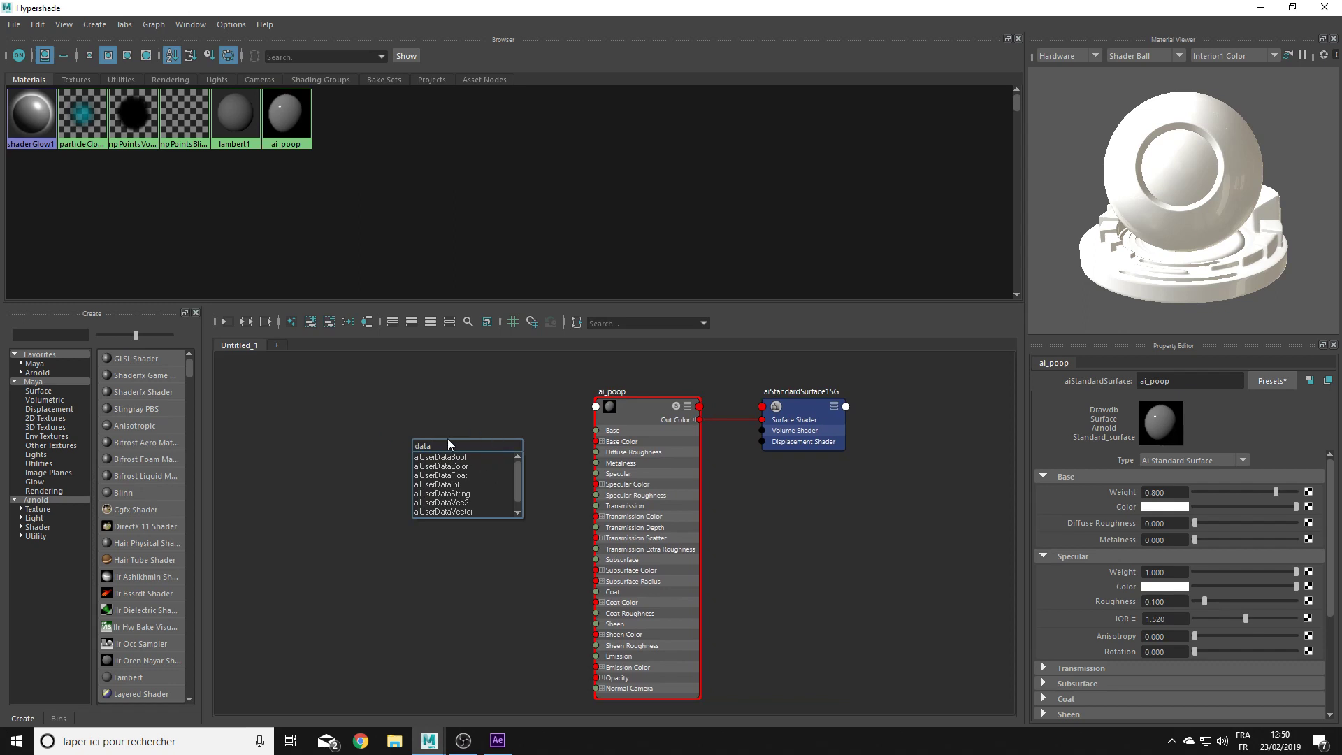
type("a")
left_click(451, 466)
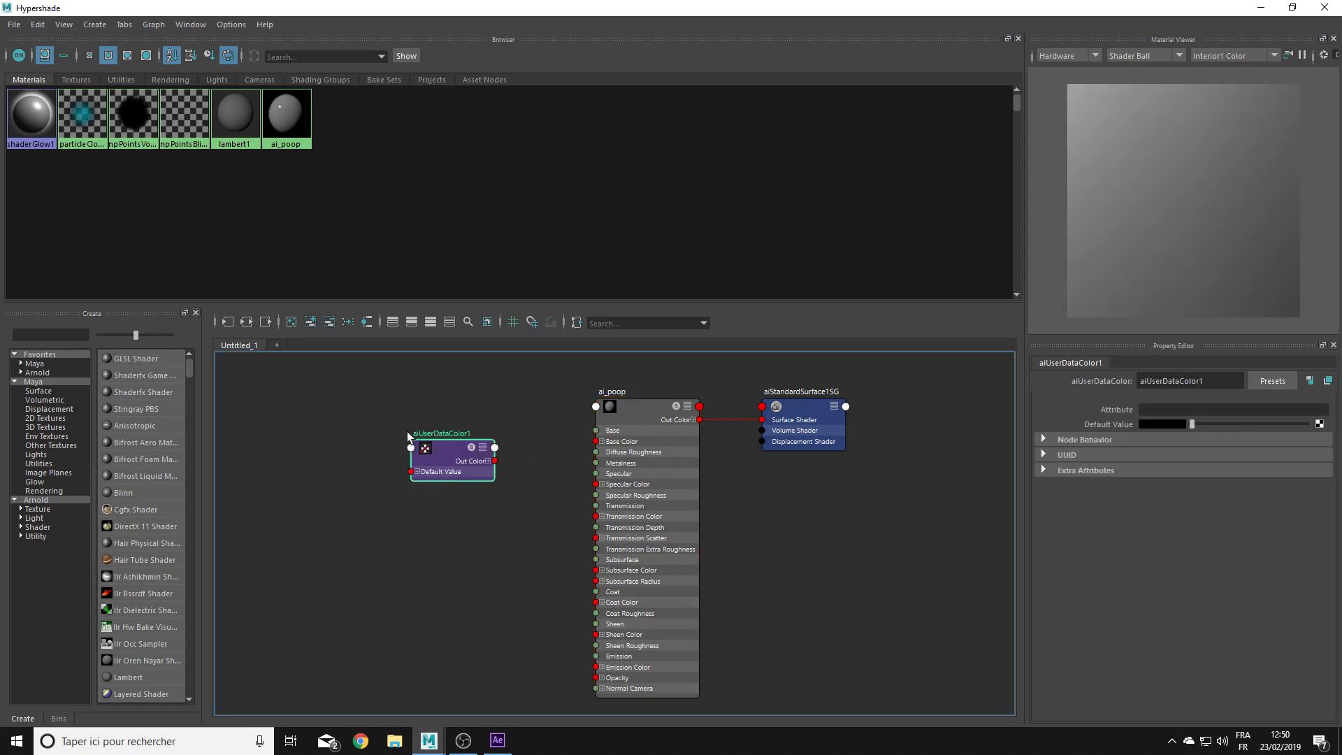
Step: Set aiUserDataColor1 to read colorPV and connect its Out Color to ai_poop's Base Color
mouse_move(736, 7)
left_mouse_down()
mouse_move(630, 359)
mouse_move(709, 229)
left_mouse_up()
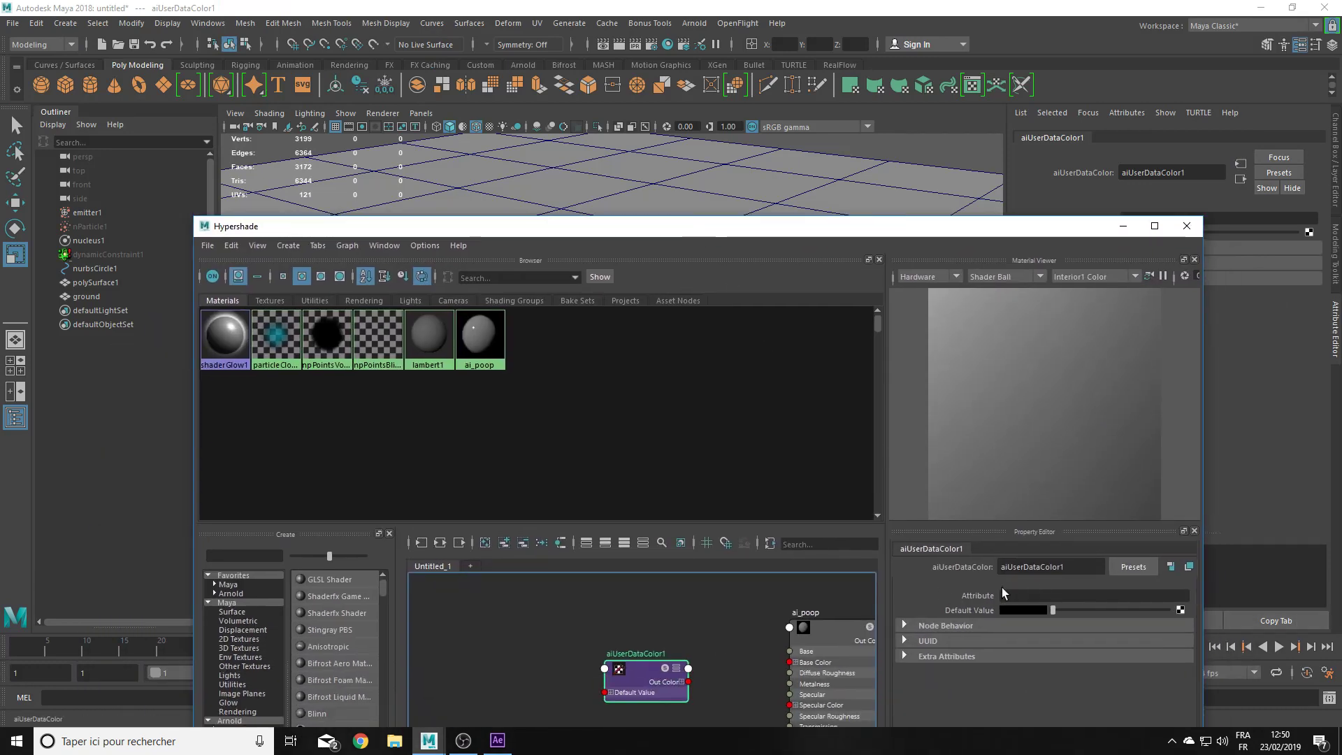
left_click_drag(806, 227, 763, 439)
left_click(552, 279)
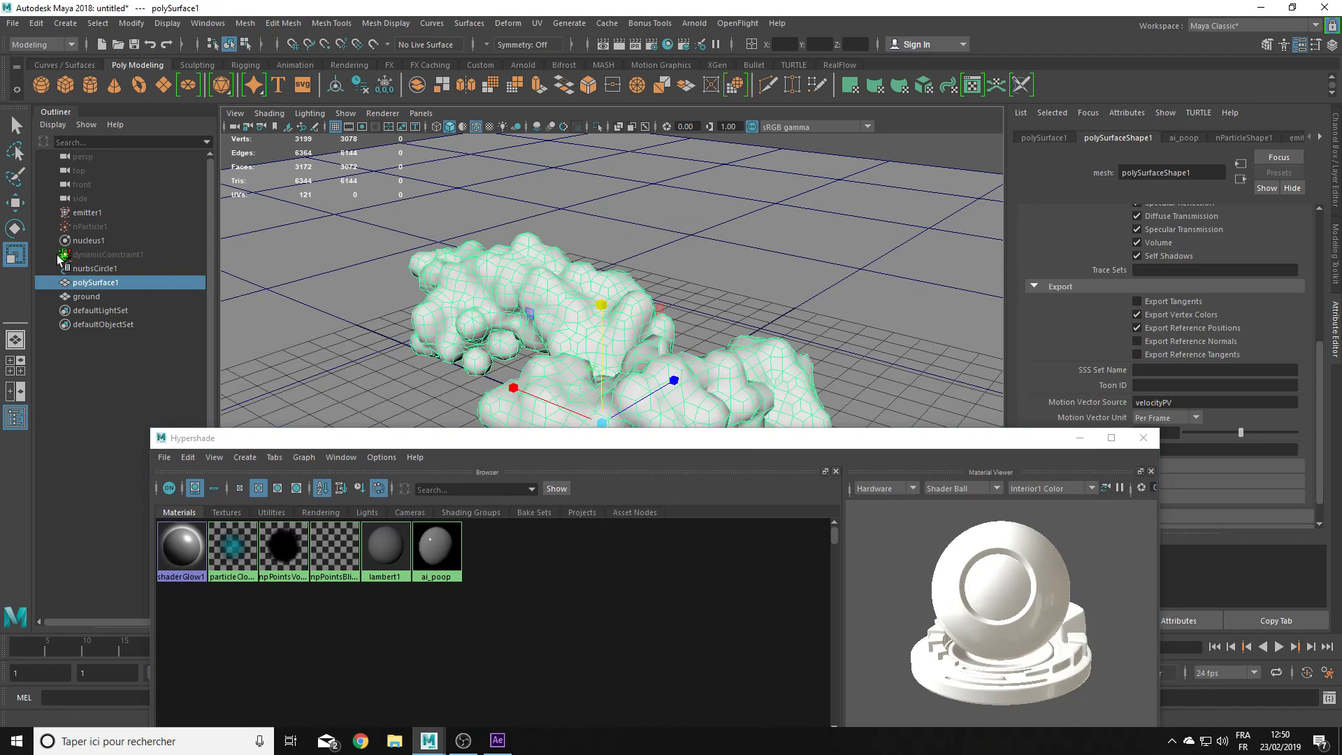
left_click(396, 24)
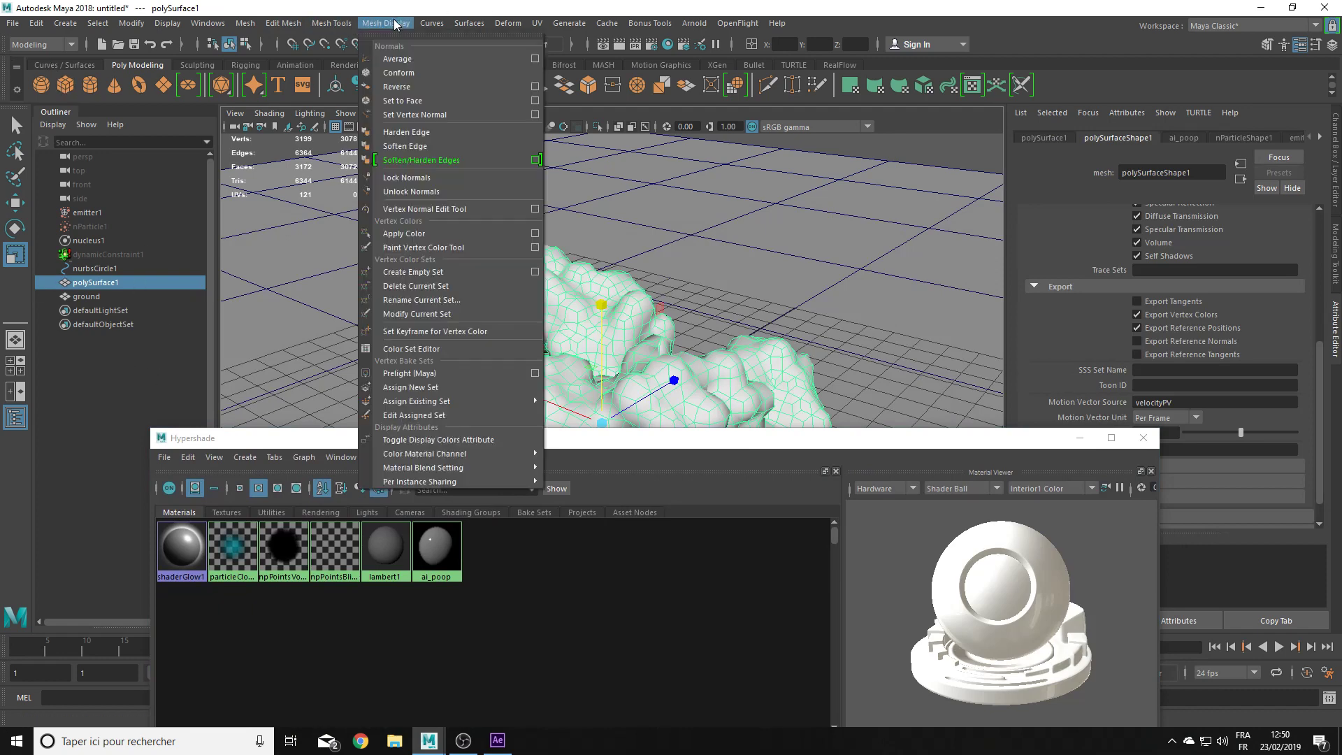
left_click(428, 349)
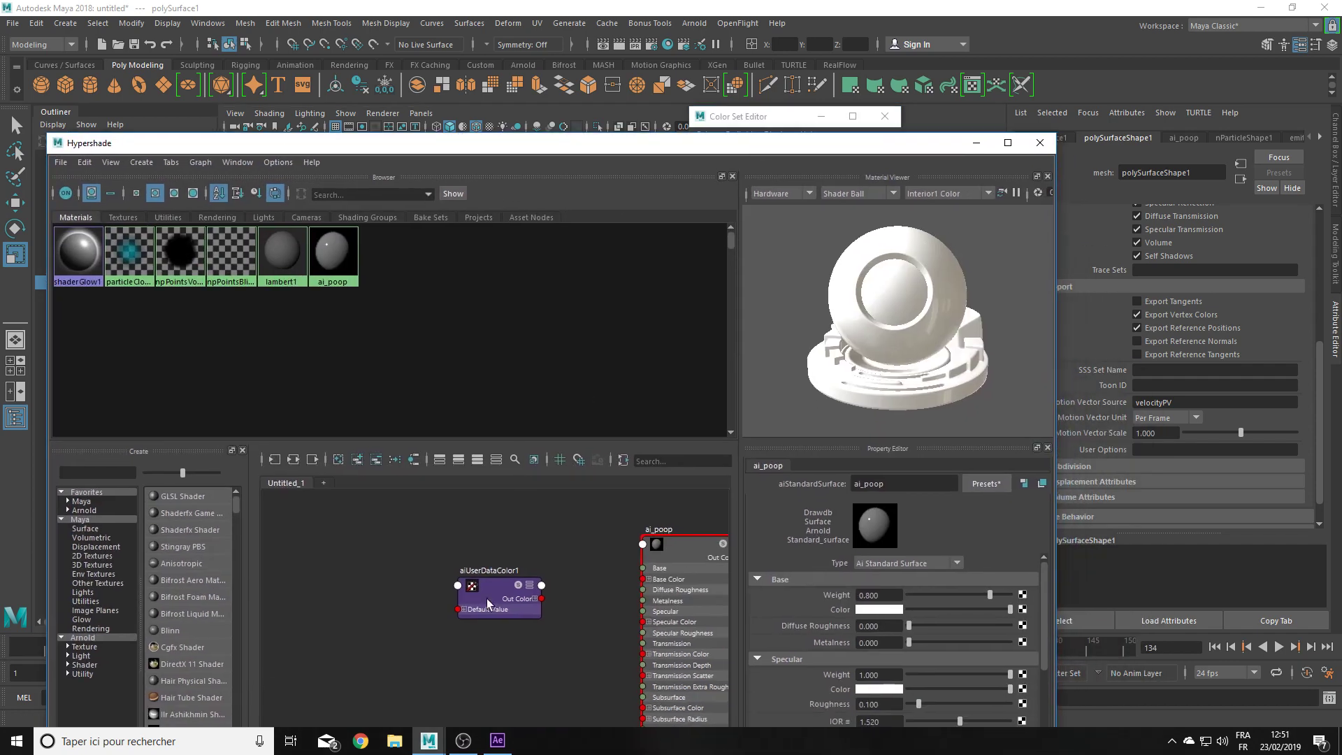
left_click(489, 598)
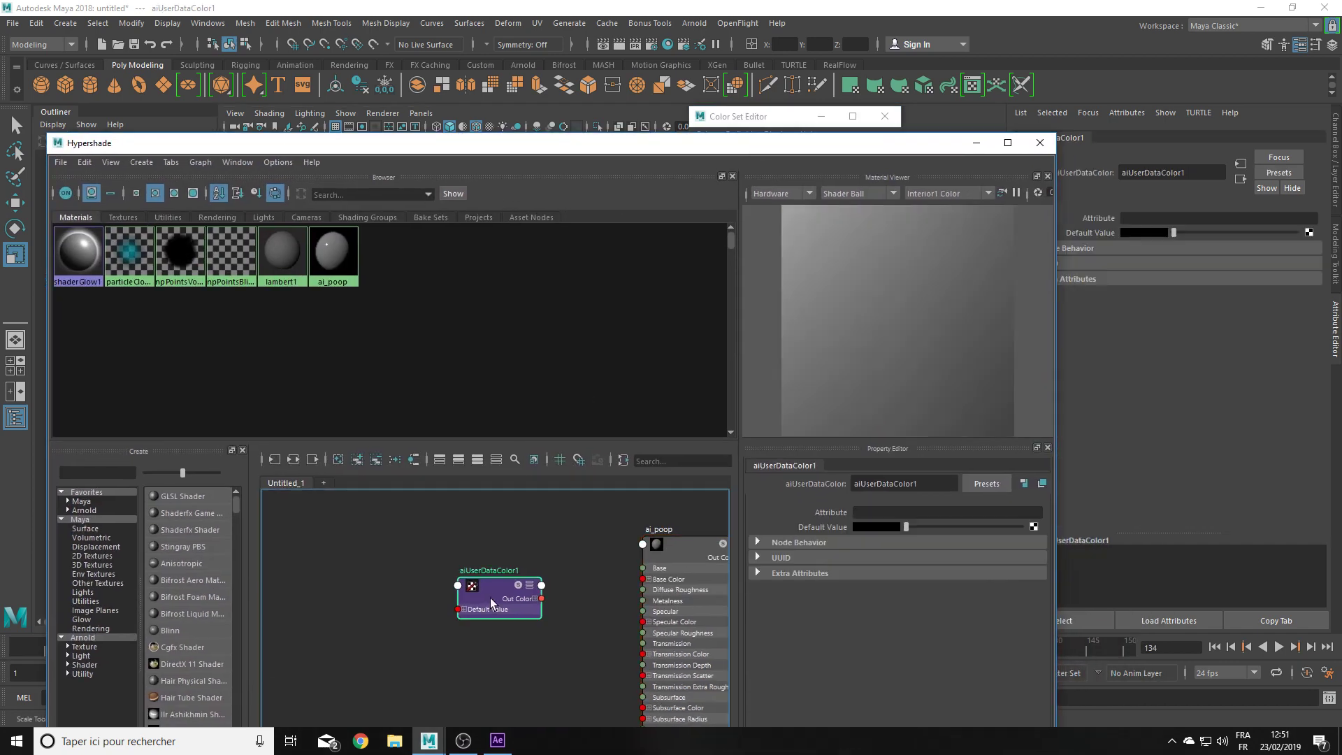
left_click(923, 512)
type("colorPV")
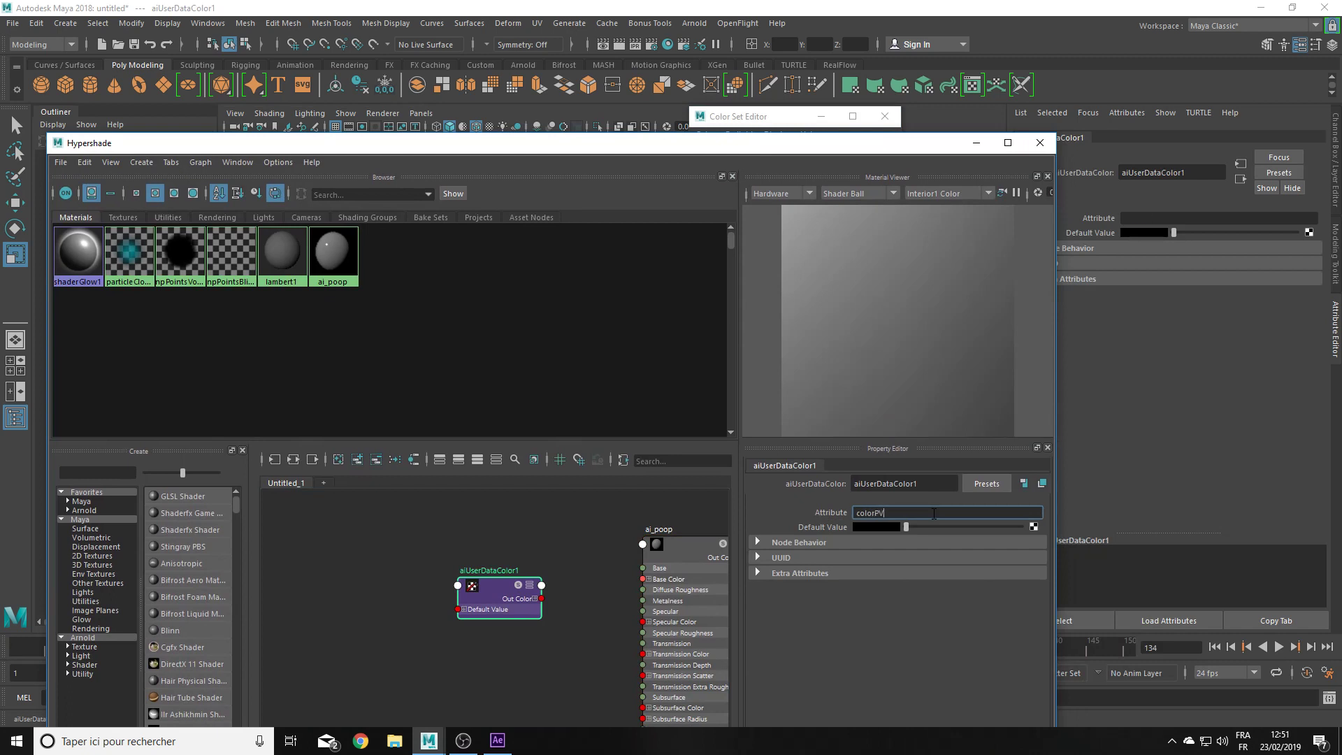
key("Return")
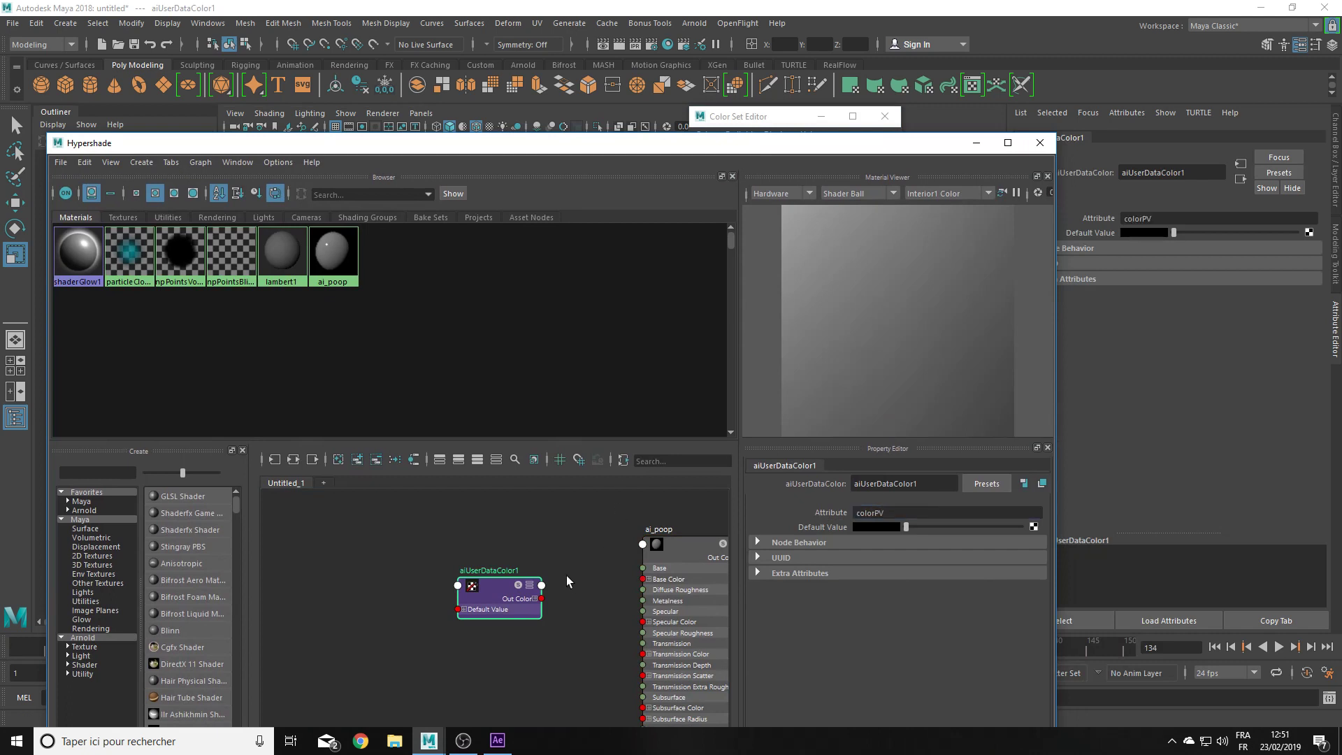
left_click_drag(542, 598, 643, 578)
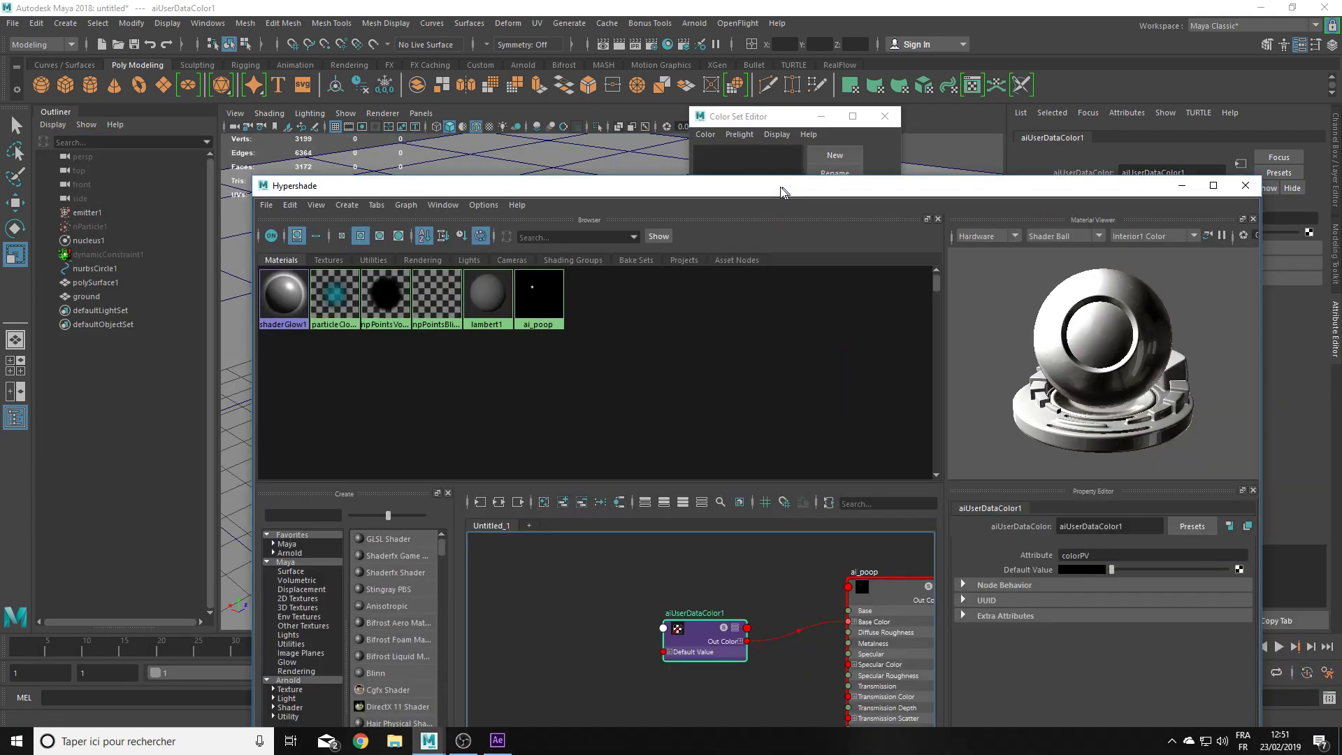
Step: Minimize the shader and color set editors and add an Arnold skydome light
left_click_drag(577, 149, 722, 177)
left_click(1129, 174)
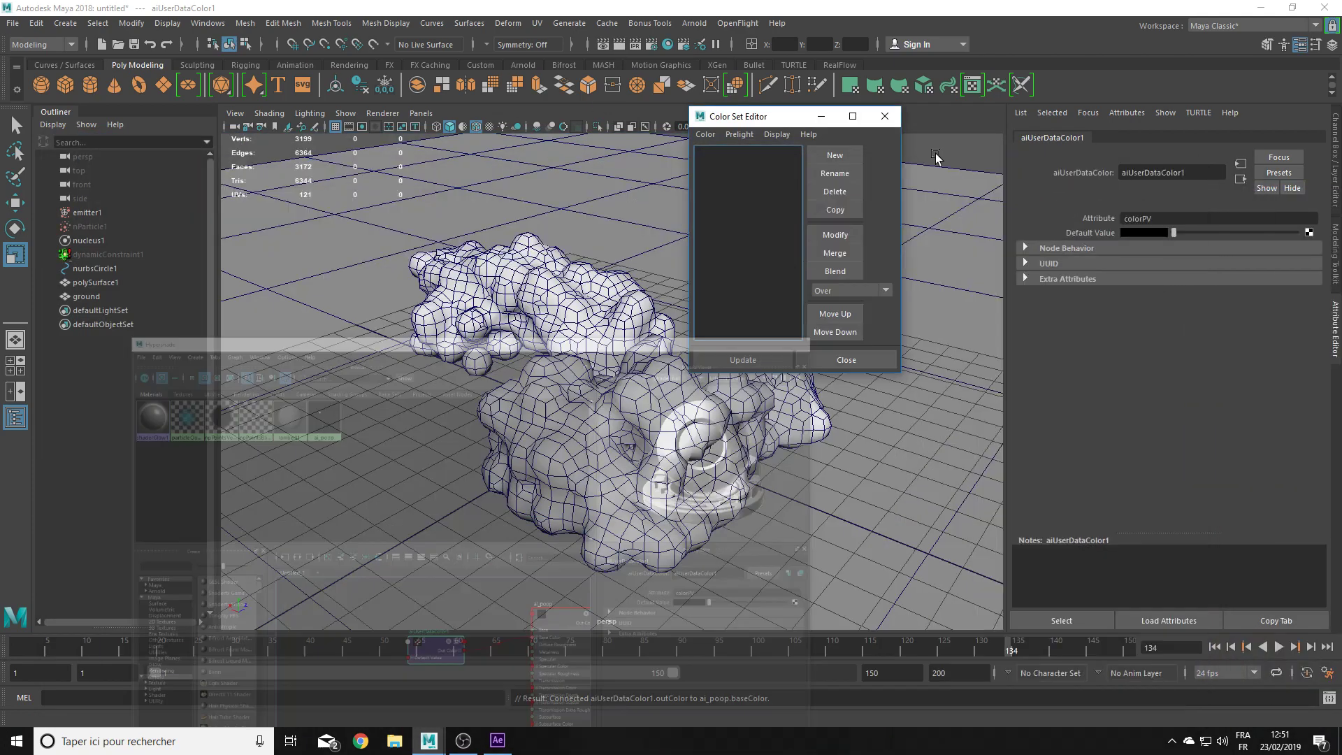
left_click(822, 117)
left_click(703, 23)
mouse_move(734, 94)
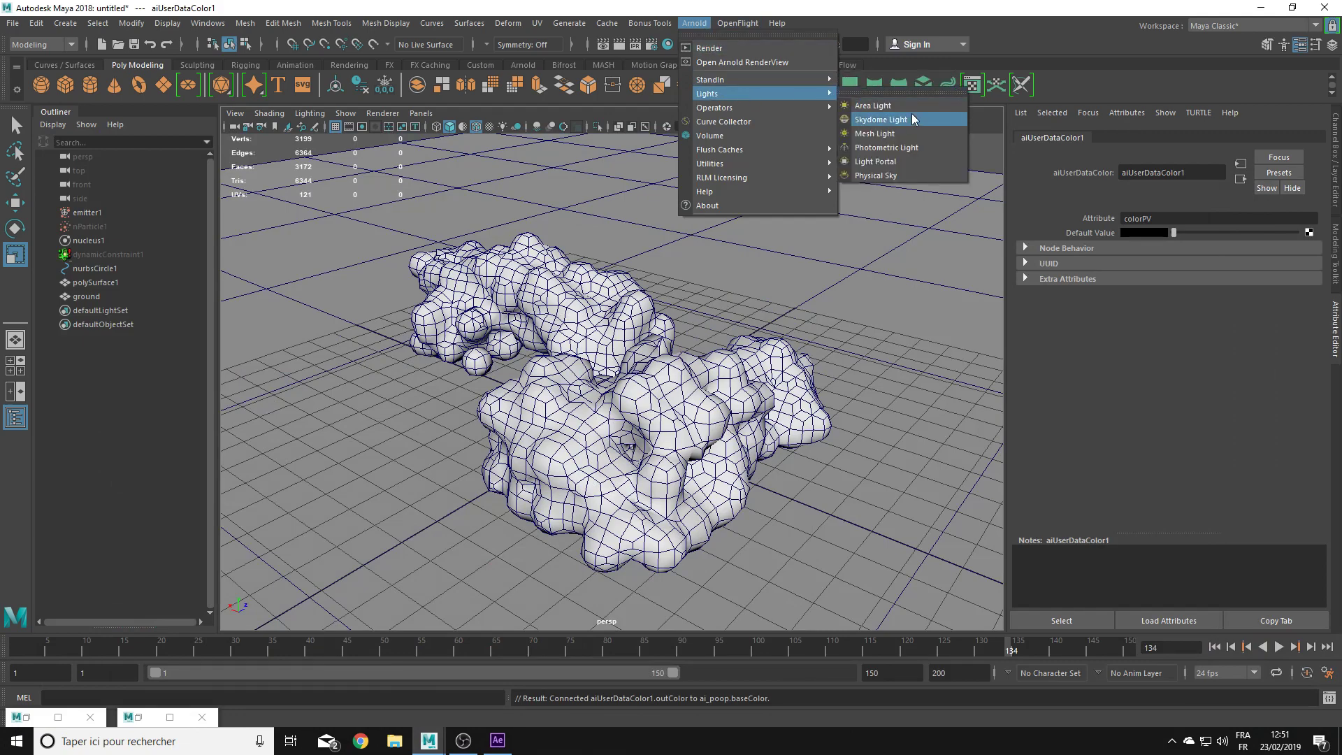
left_click(912, 120)
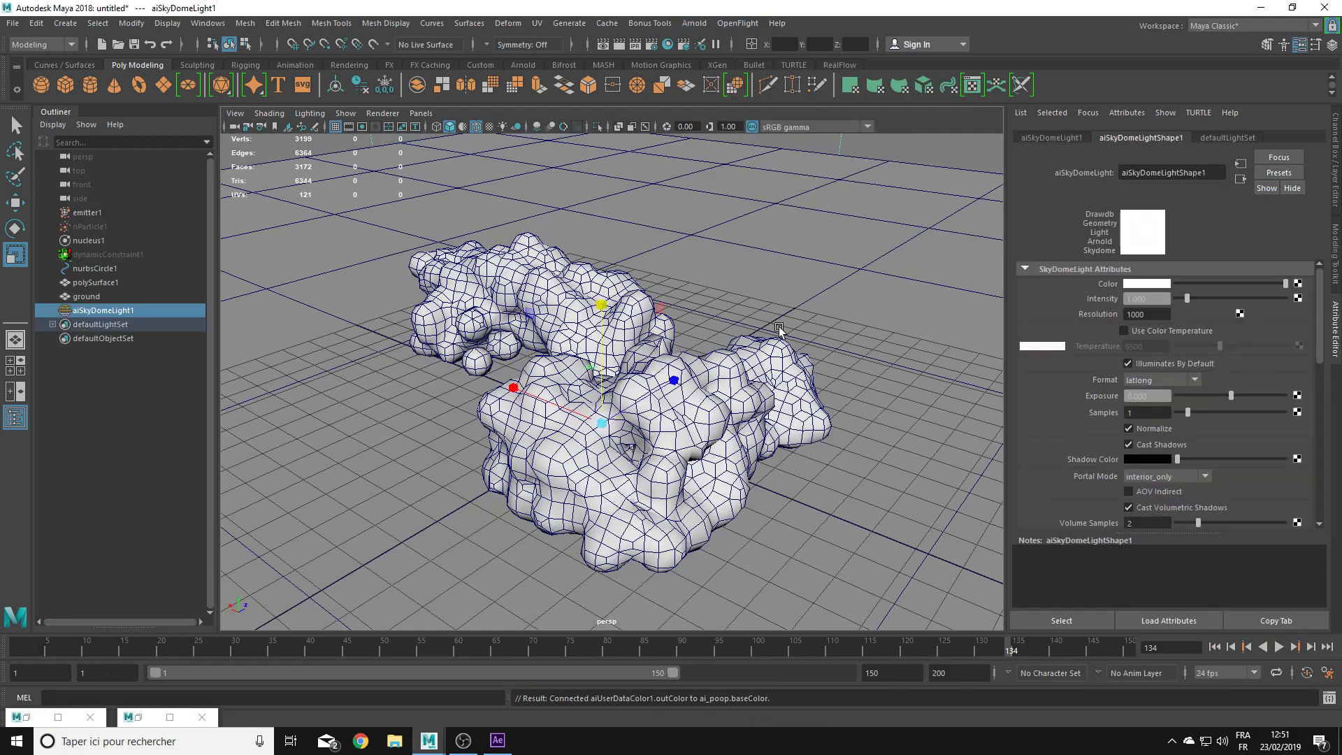
mouse_move(741, 195)
left_mouse_down("alt")
mouse_move(816, 252)
mouse_move(741, 174)
left_mouse_up("alt")
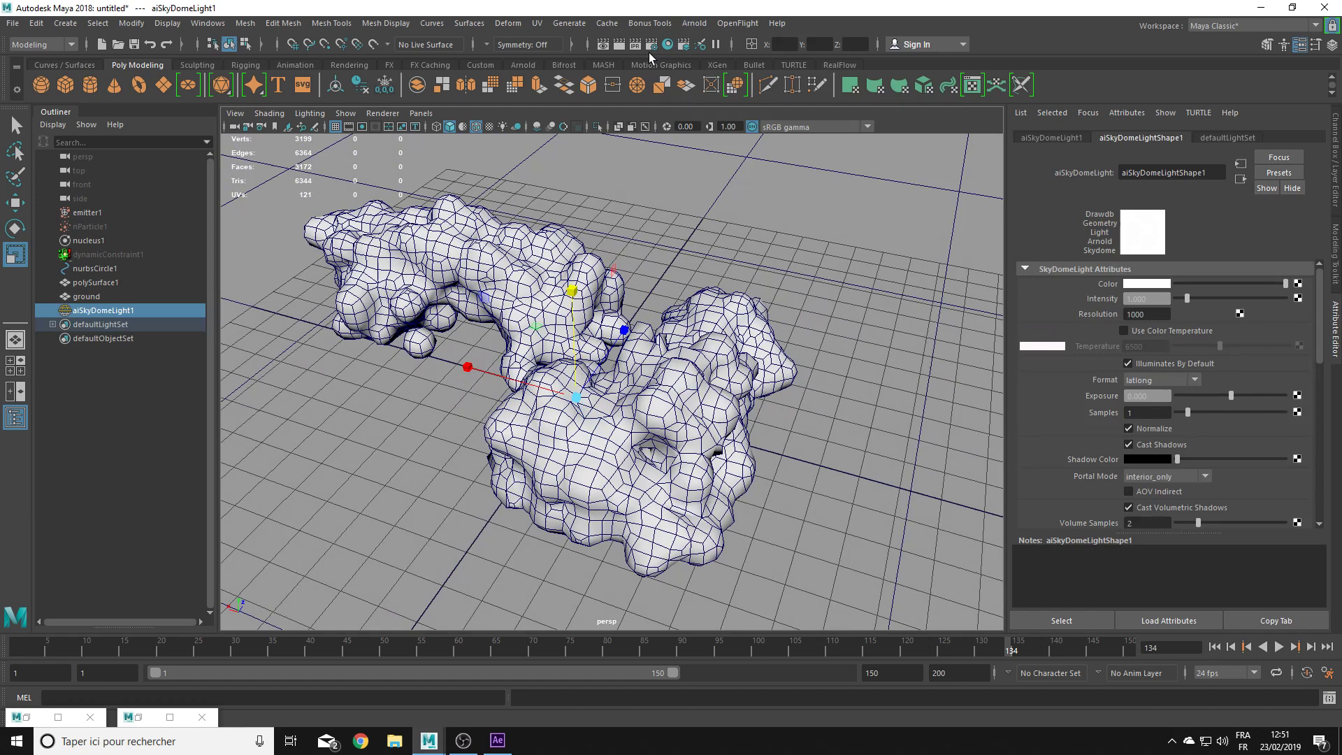
Step: Render in Arnold, showing orange and olive blobs on grey ground, and reposition the render window
left_click(694, 23)
left_click(713, 48)
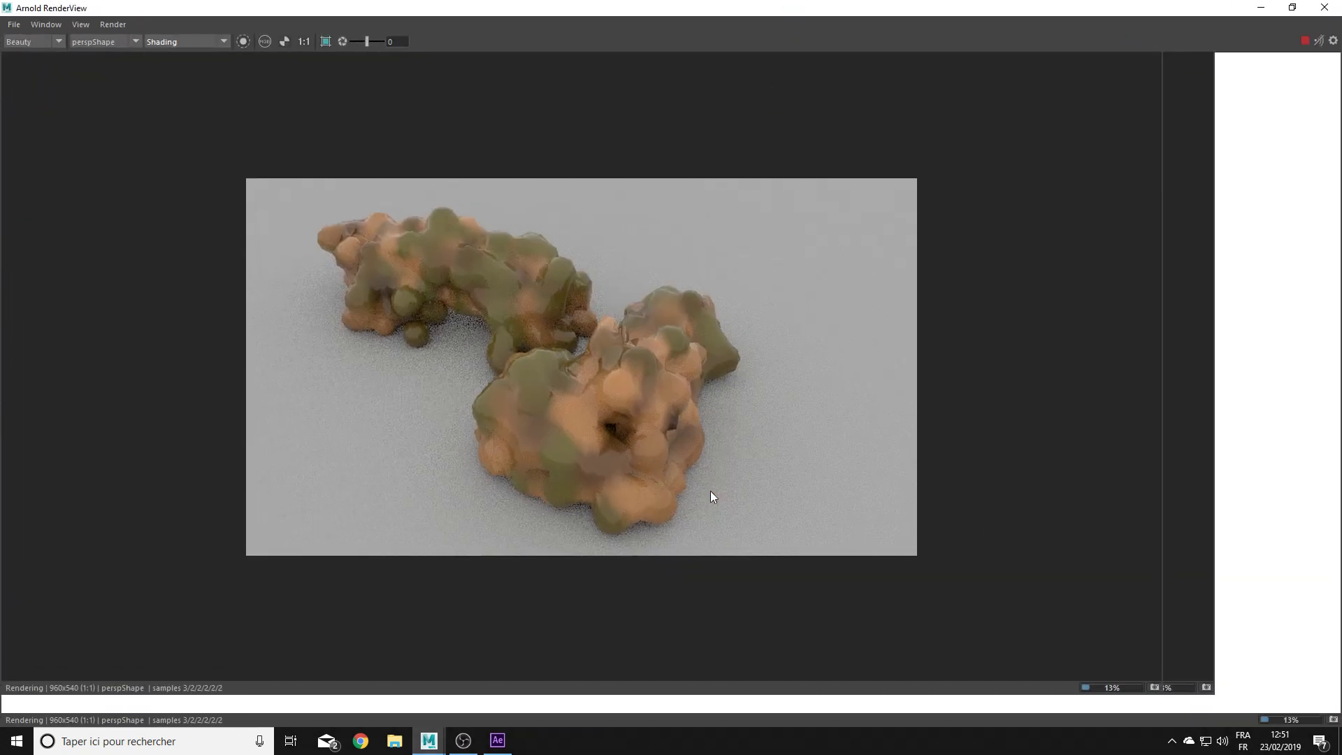
scroll(702, 474, "down", 1)
scroll(596, 496, "up", 1)
scroll(597, 492, "up", 1)
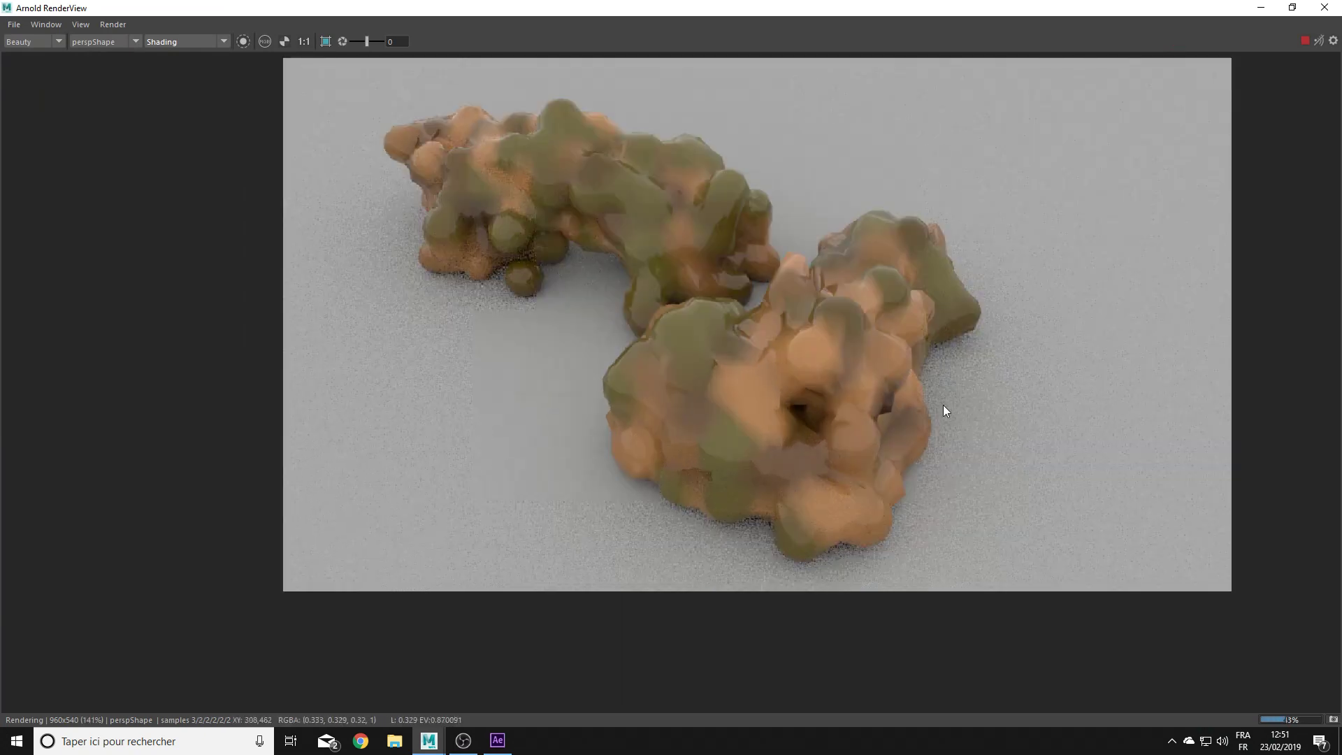
scroll(876, 445, "down", 1)
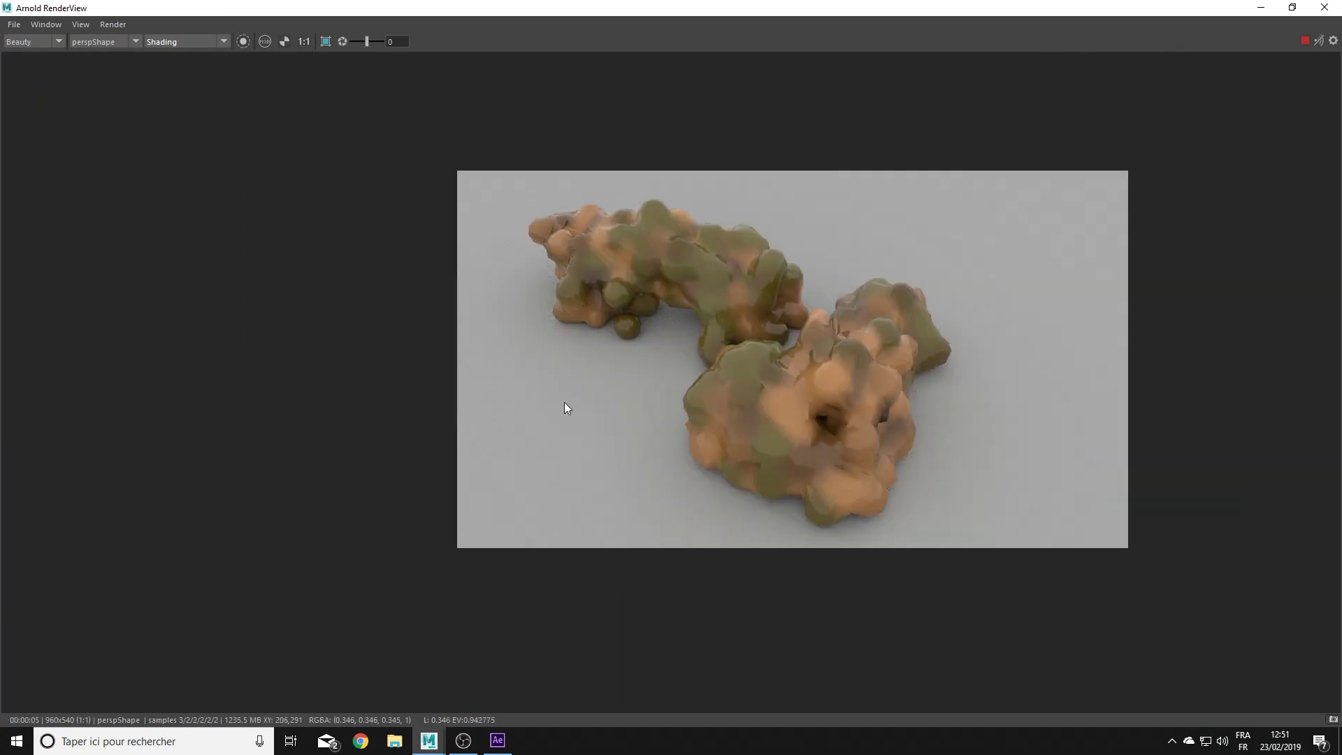
left_click_drag(863, 6, 700, 441)
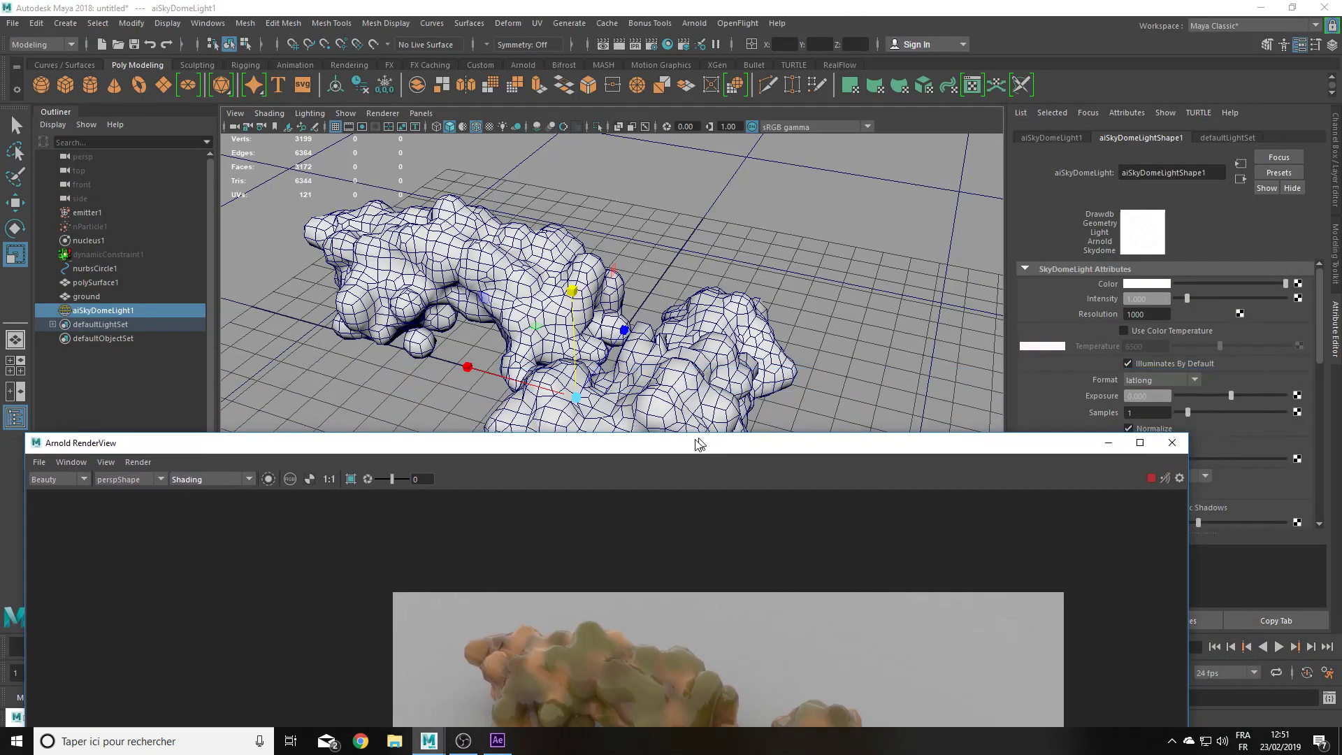
left_click(460, 285)
mouse_move(931, 437)
left_mouse_down()
mouse_move(769, 167)
mouse_move(833, 72)
mouse_move(743, 126)
left_mouse_up()
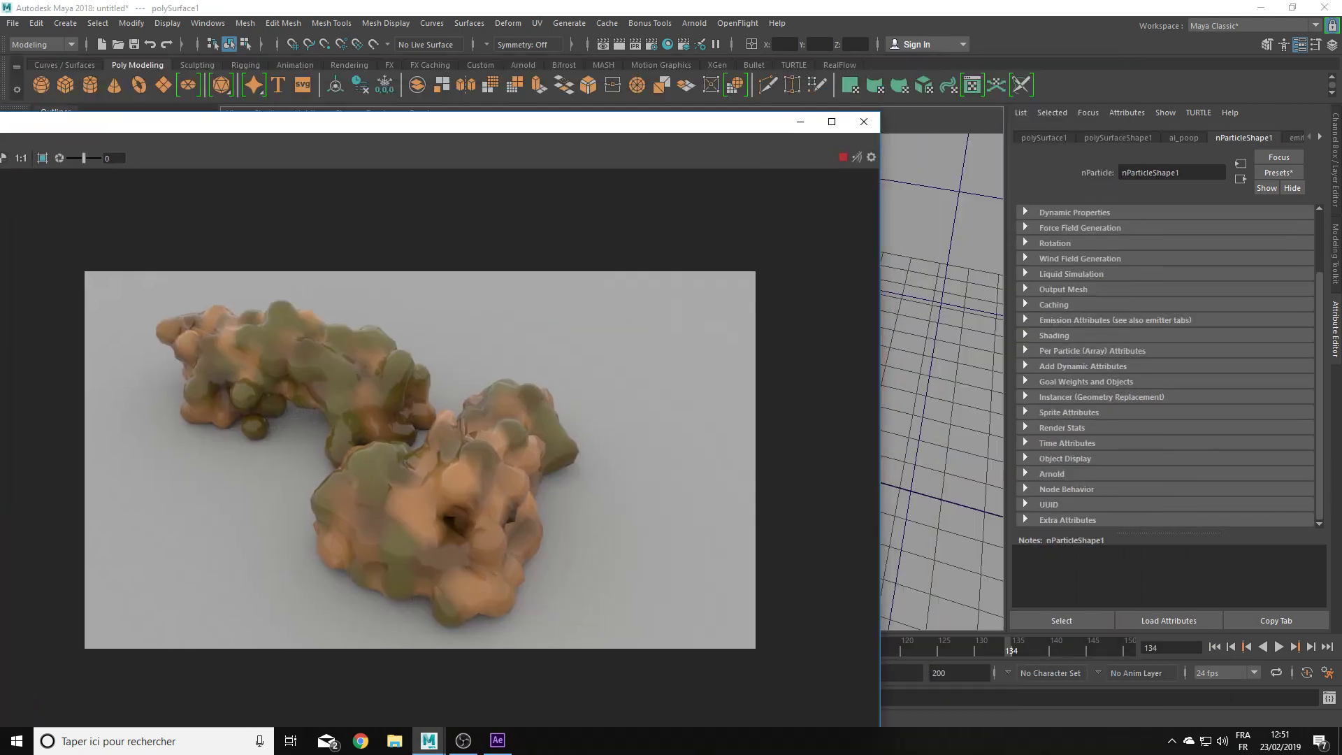
Step: Set polySurfaceShape1's Arnold subdivision to catclark with 2 iterations
left_click(1051, 474)
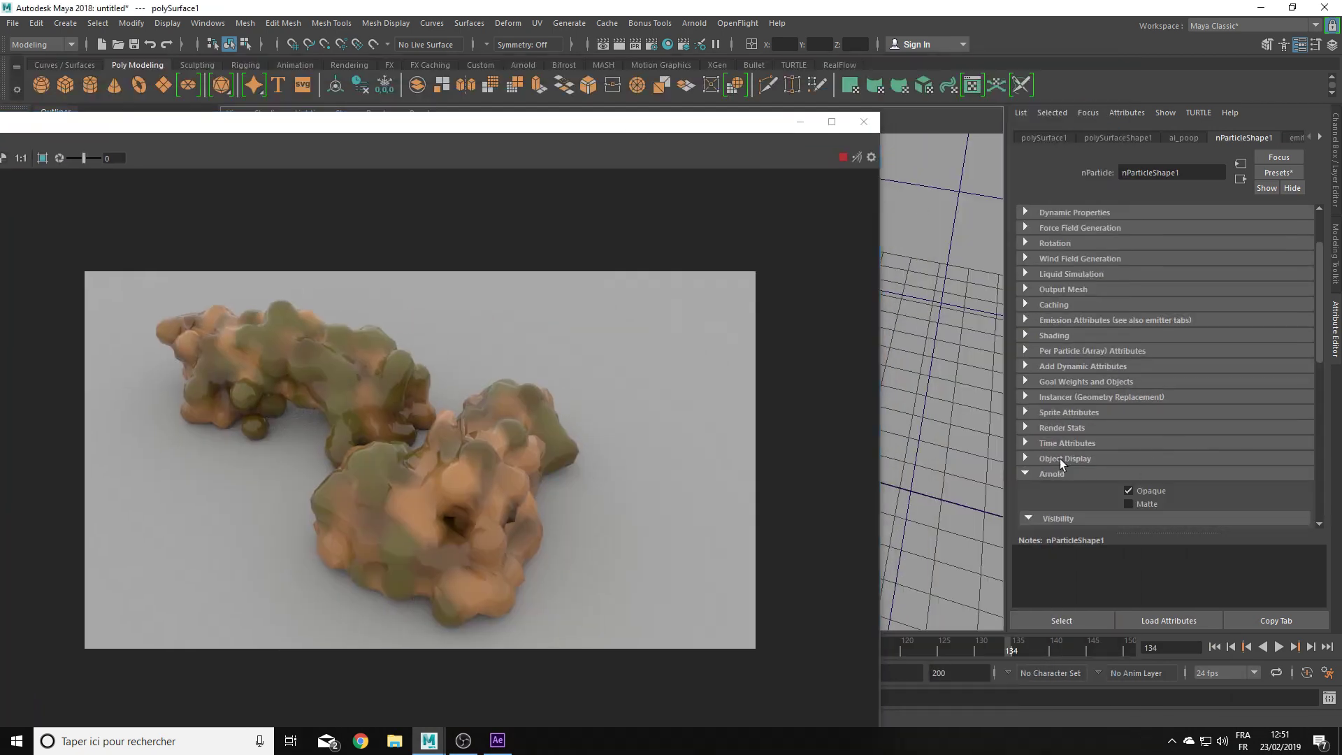
left_click(1112, 132)
scroll(1050, 334, "down", 2)
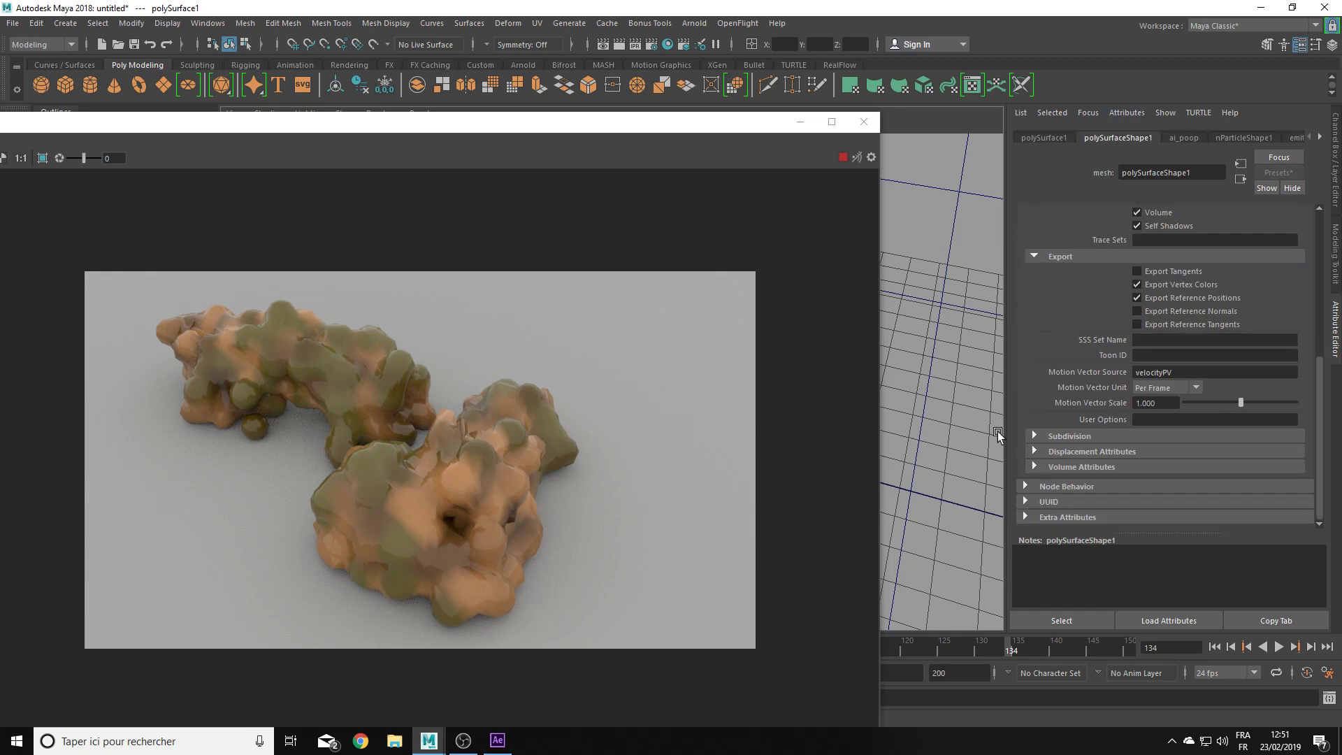
left_click(1068, 435)
left_click(1150, 452)
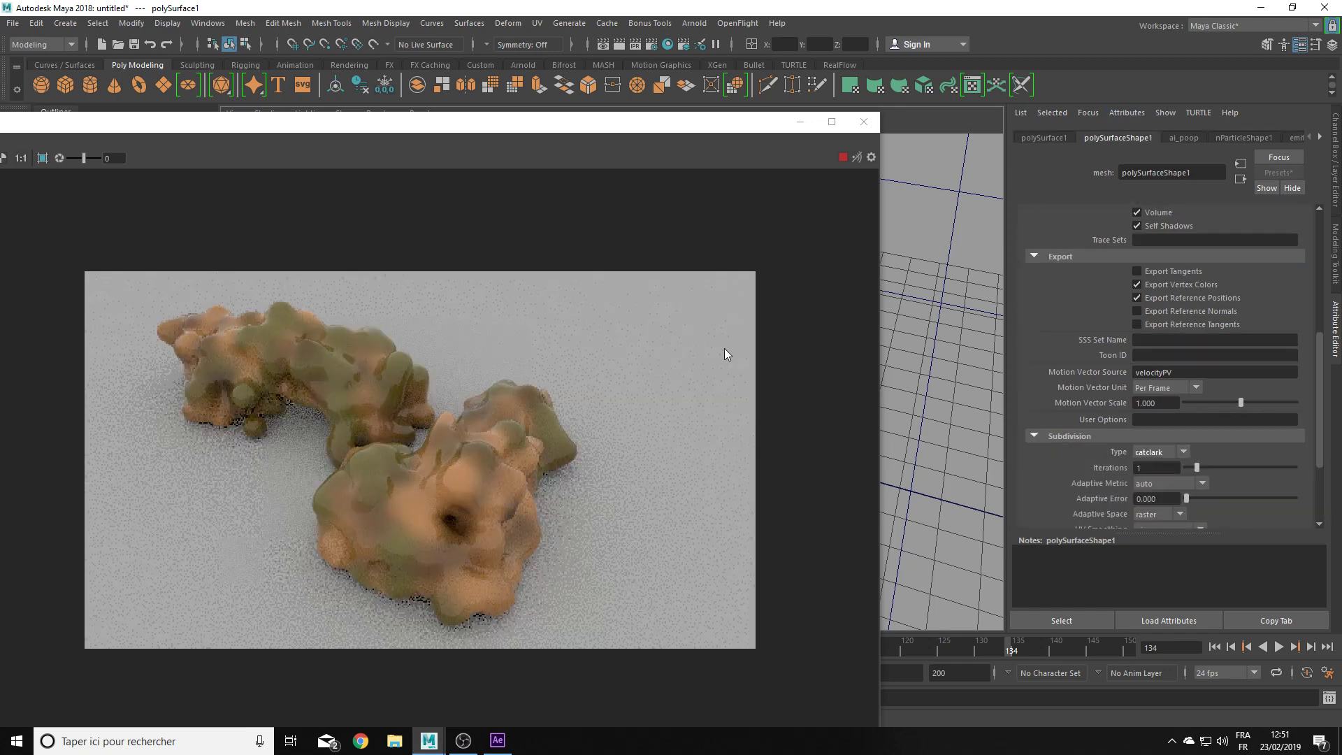
left_click(1166, 470)
type("2")
key("Return")
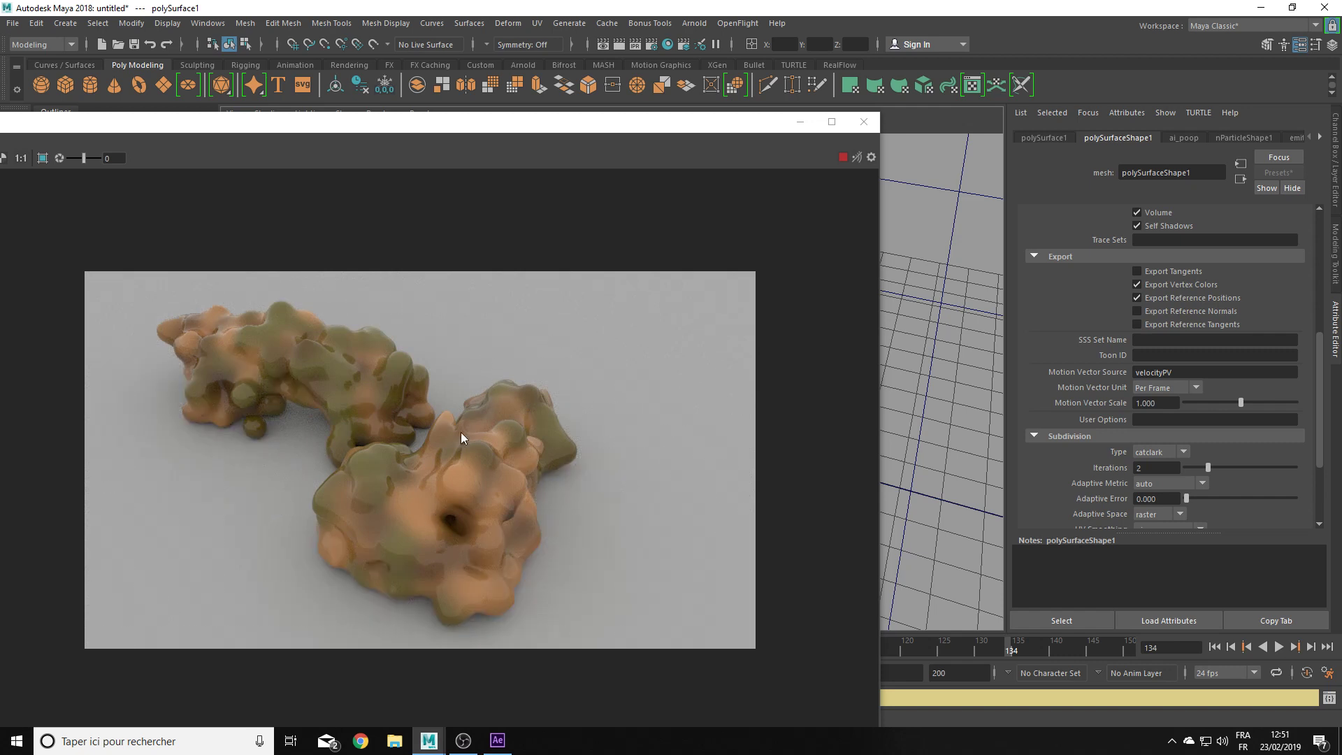
Step: Abort the render and restore Hypershade maximized to full screen
left_click(845, 158)
left_click(801, 122)
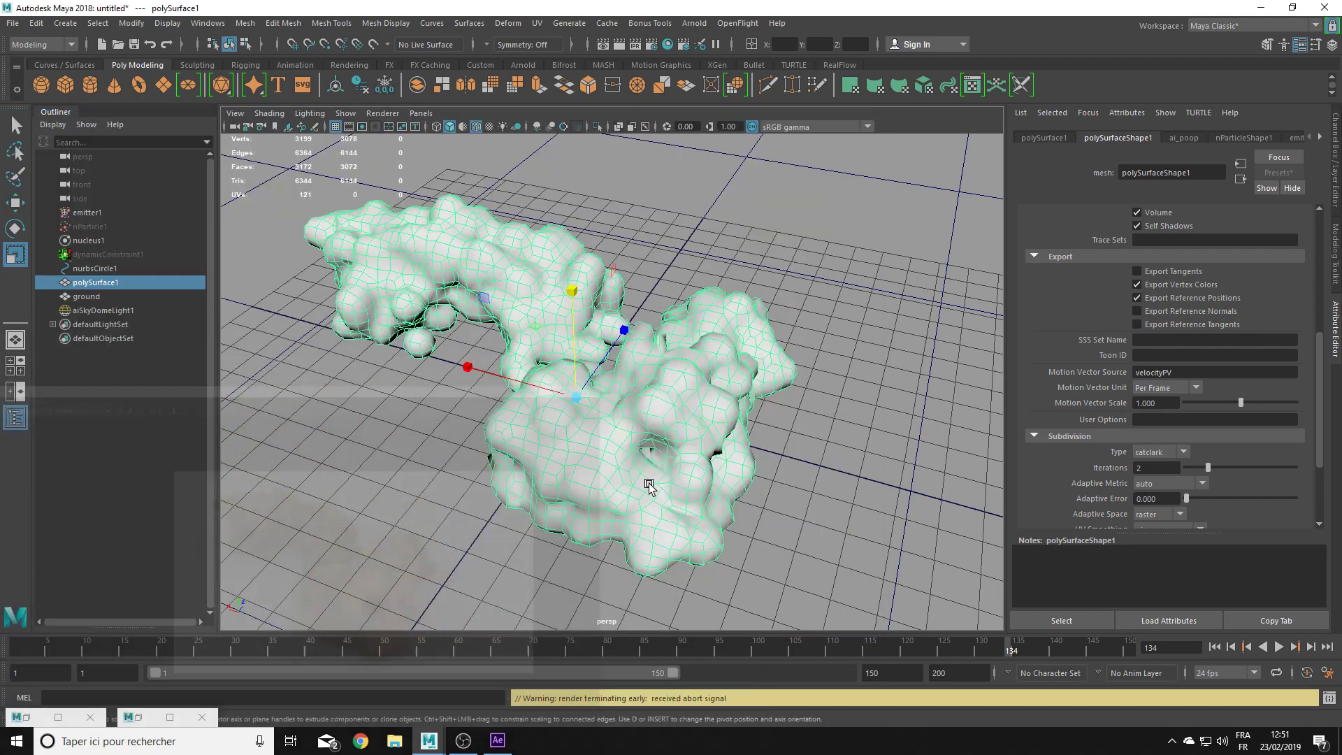
left_click(26, 717)
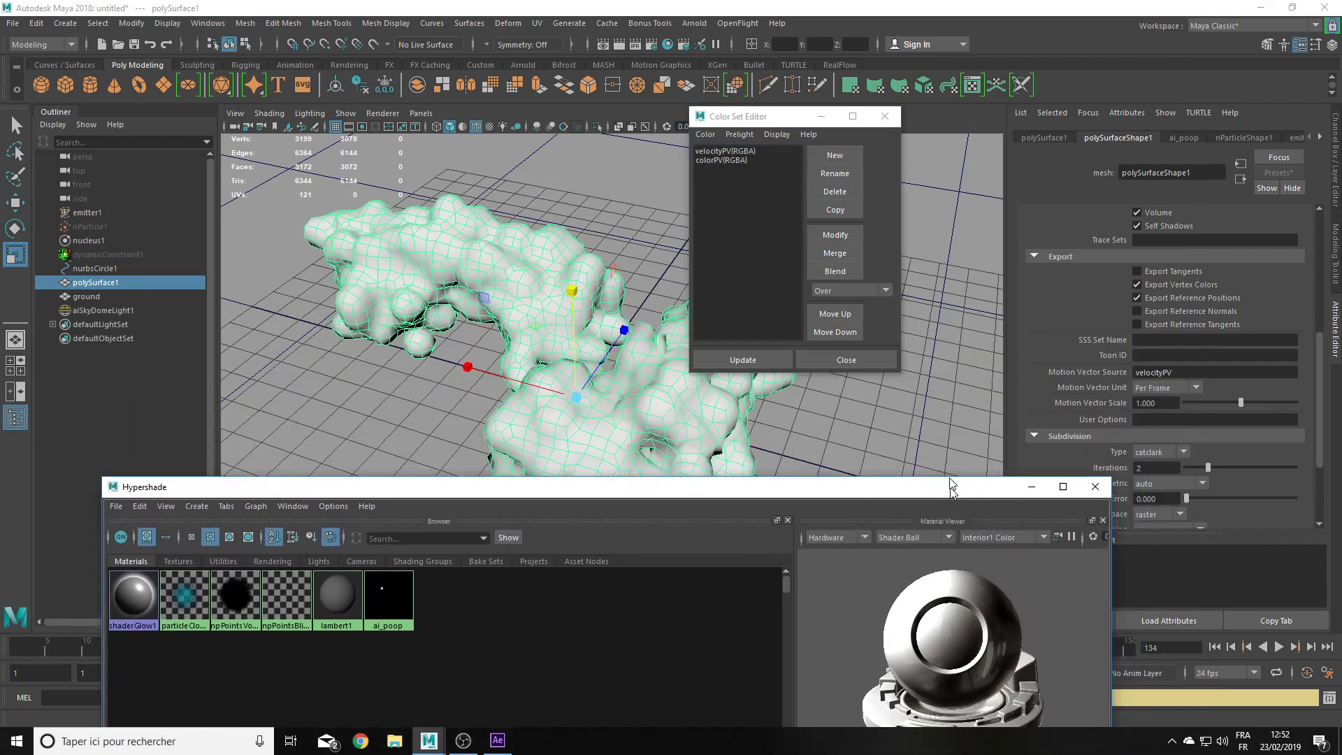
left_click_drag(1042, 175, 895, 2)
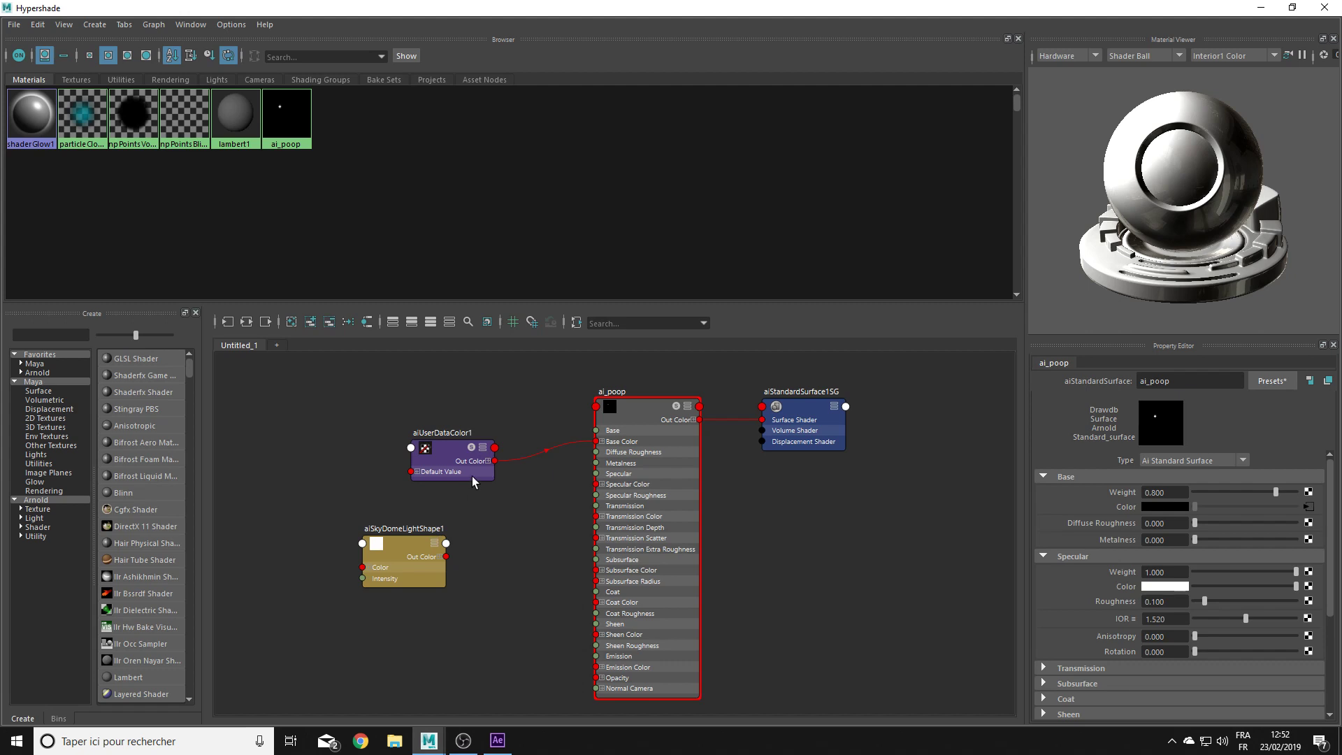
Step: Connect aiUserDataColor1's Out Color to ai_poop's Subsurface Color
left_click(439, 459)
left_click_drag(439, 460, 384, 422)
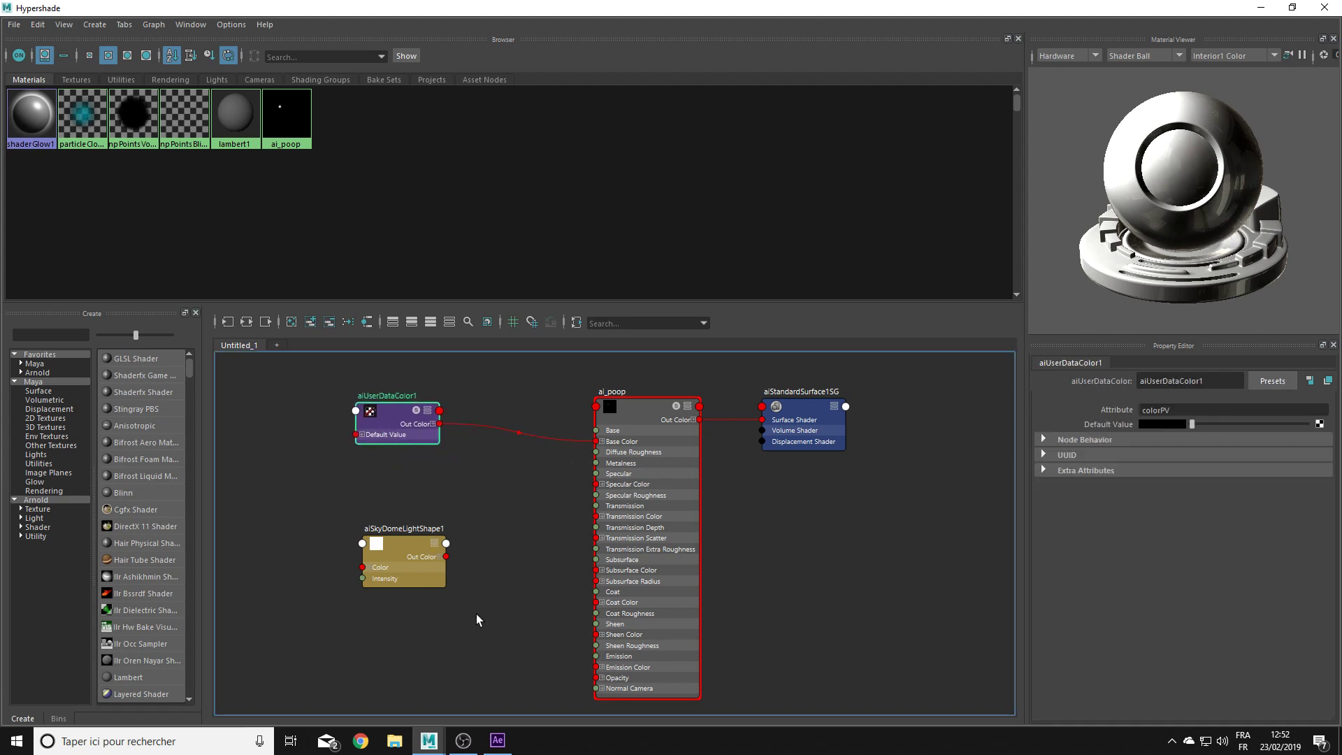
left_click(655, 423)
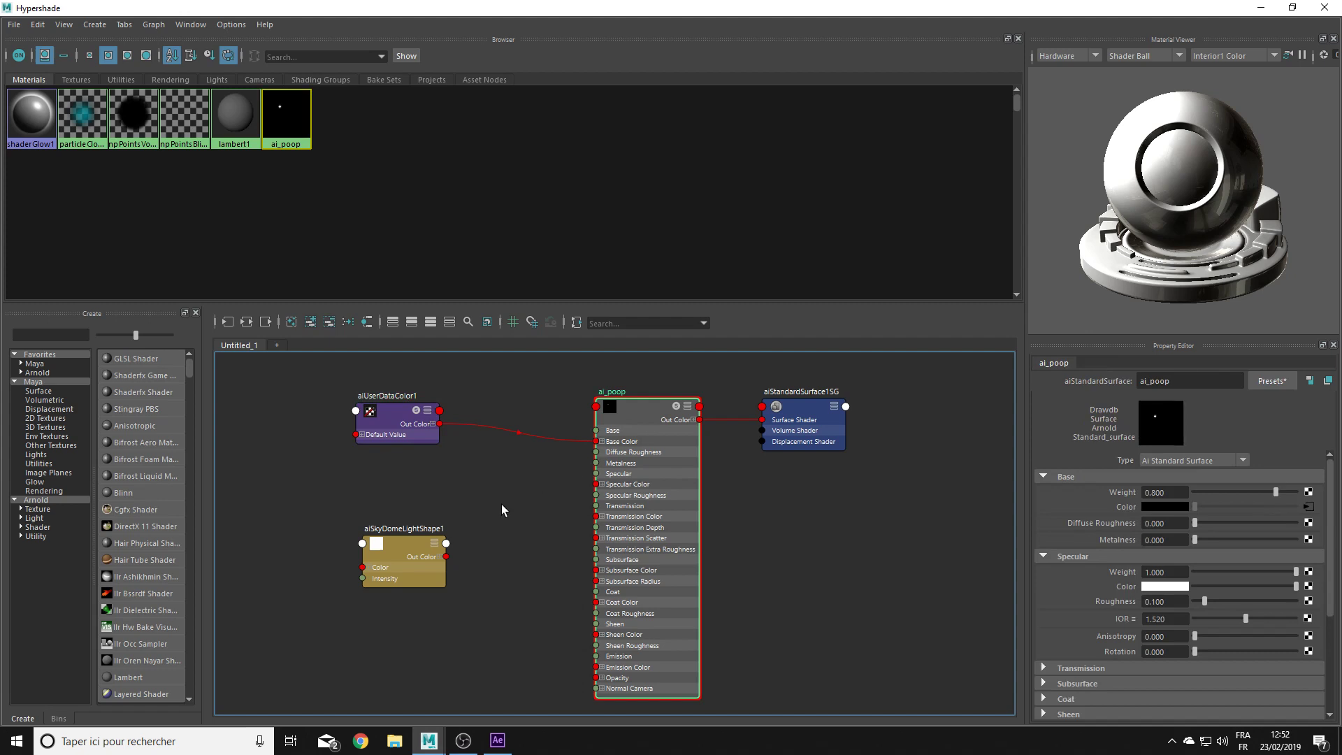
middle_click_drag(513, 509, 518, 464, "alt")
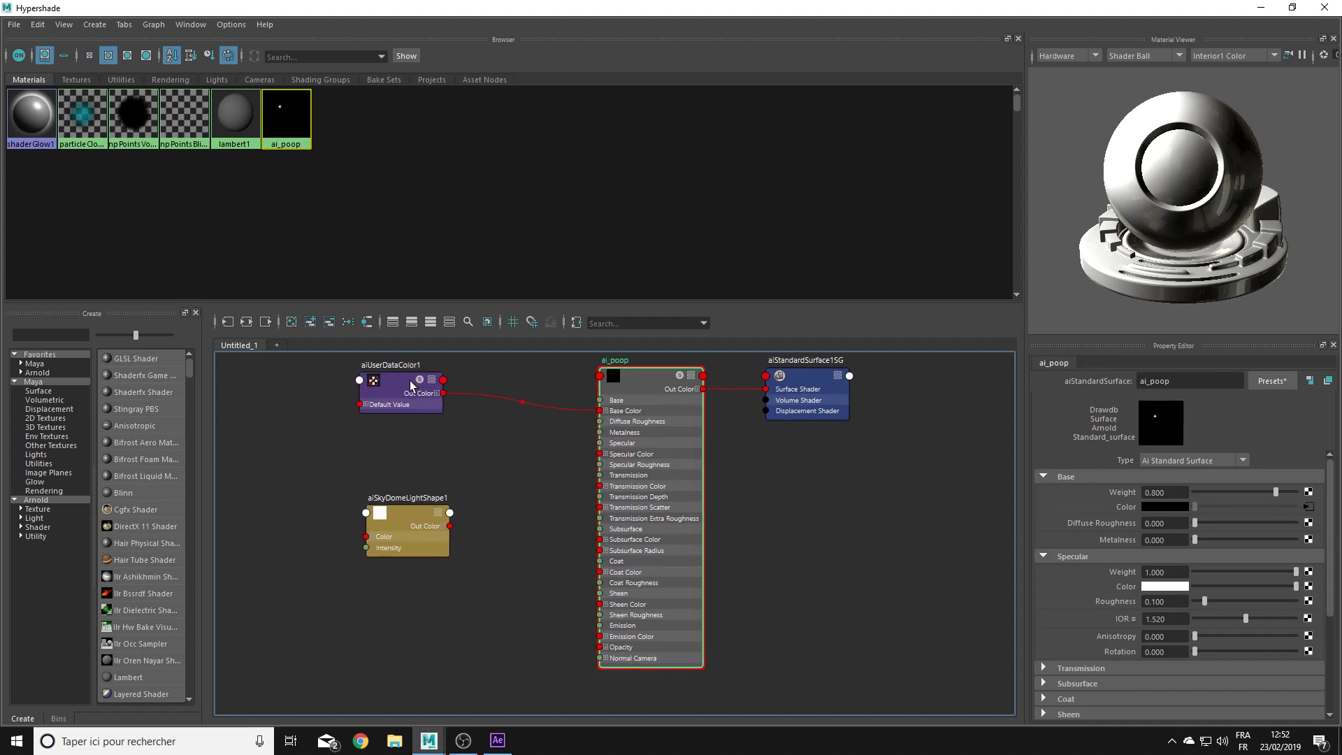
left_click_drag(442, 398, 441, 393)
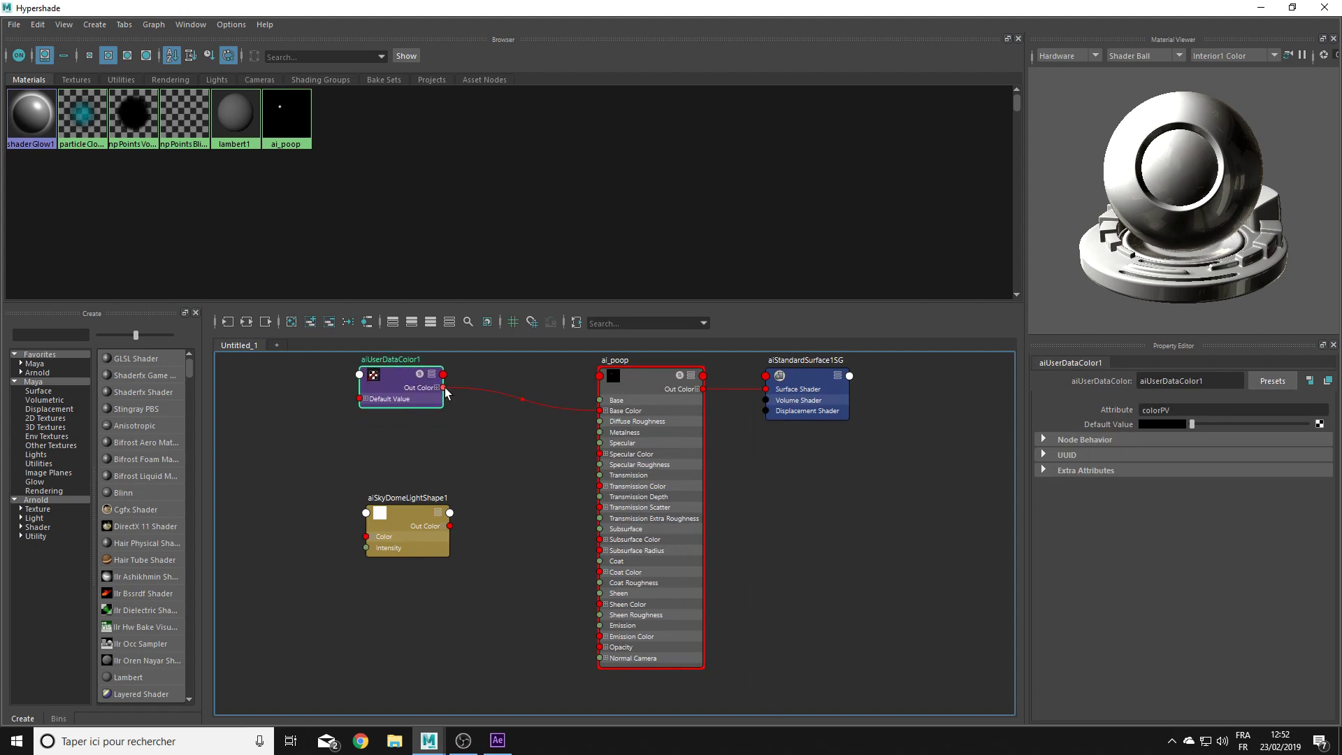
mouse_move(443, 388)
left_mouse_down()
mouse_move(606, 409)
mouse_move(589, 553)
left_mouse_up()
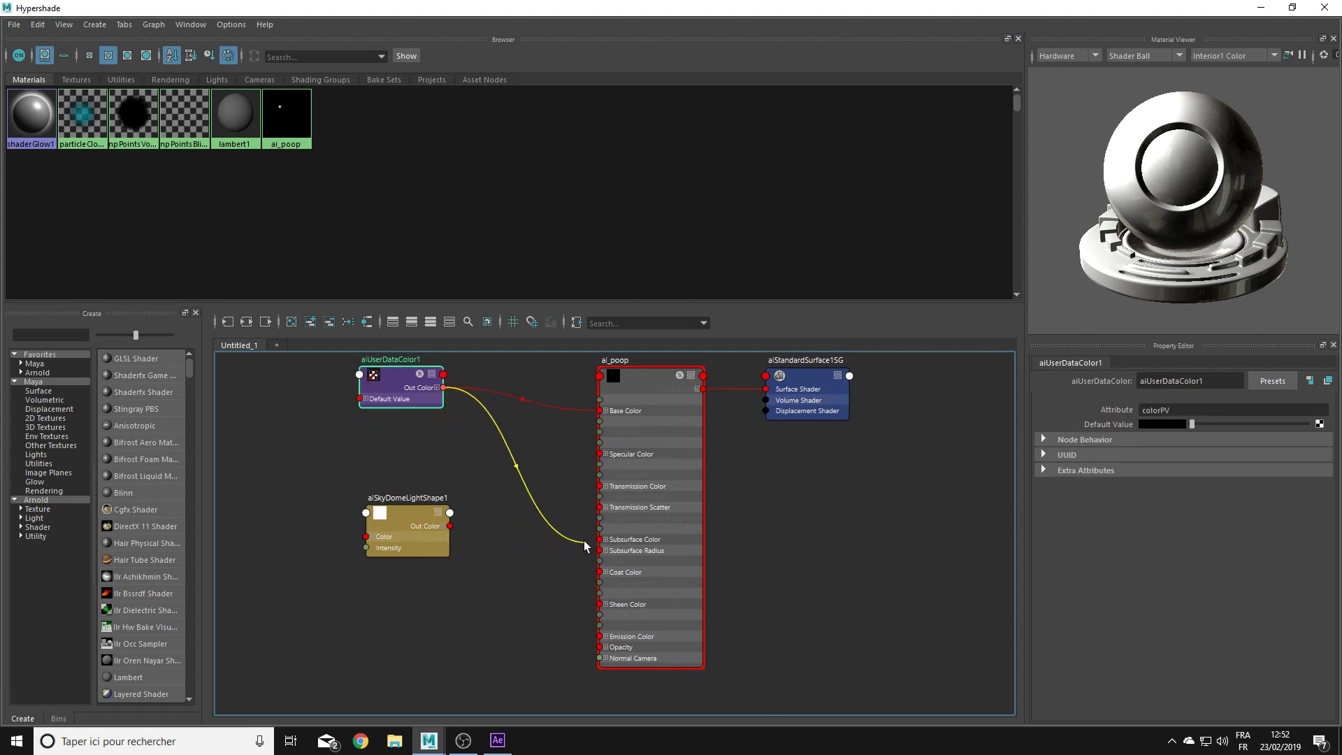
left_click_drag(590, 553, 600, 539)
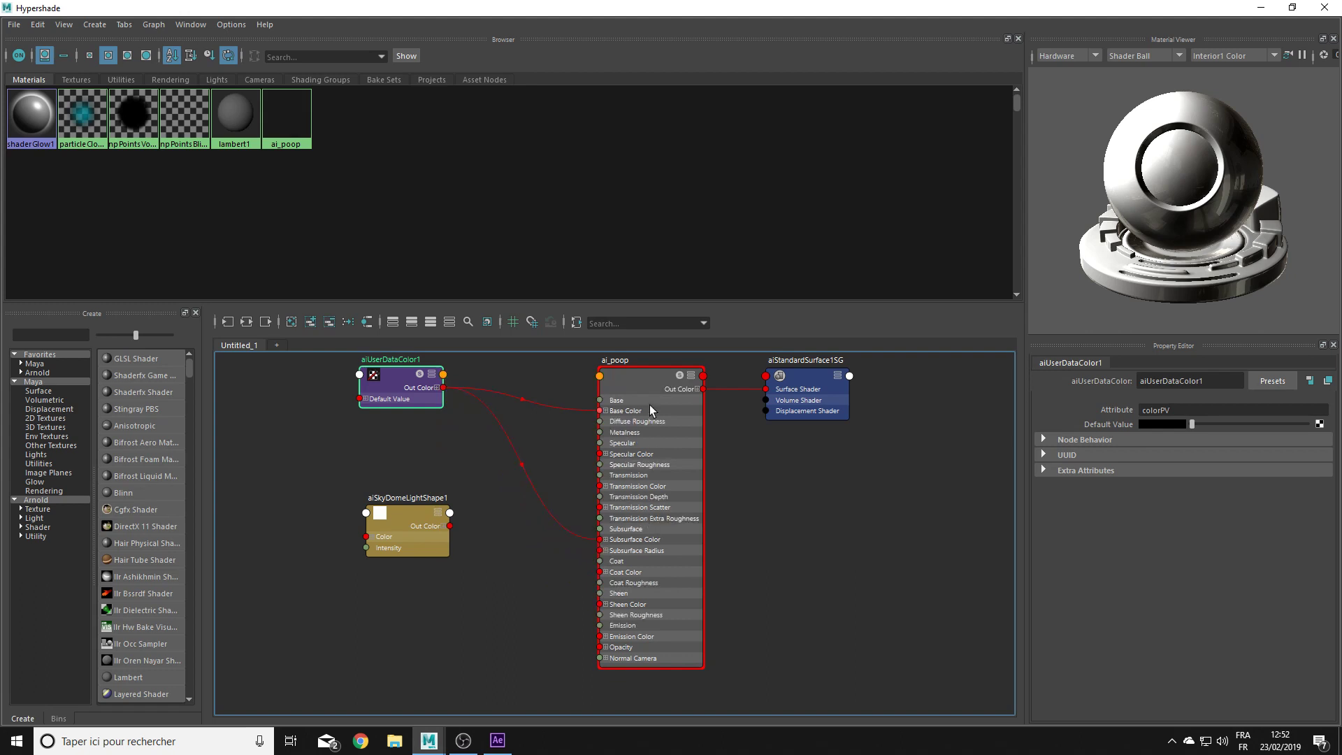
Step: Set ai_poop's Base Weight to 0 and Subsurface Weight to 1.000, then minimize Hypershade
left_click(650, 380)
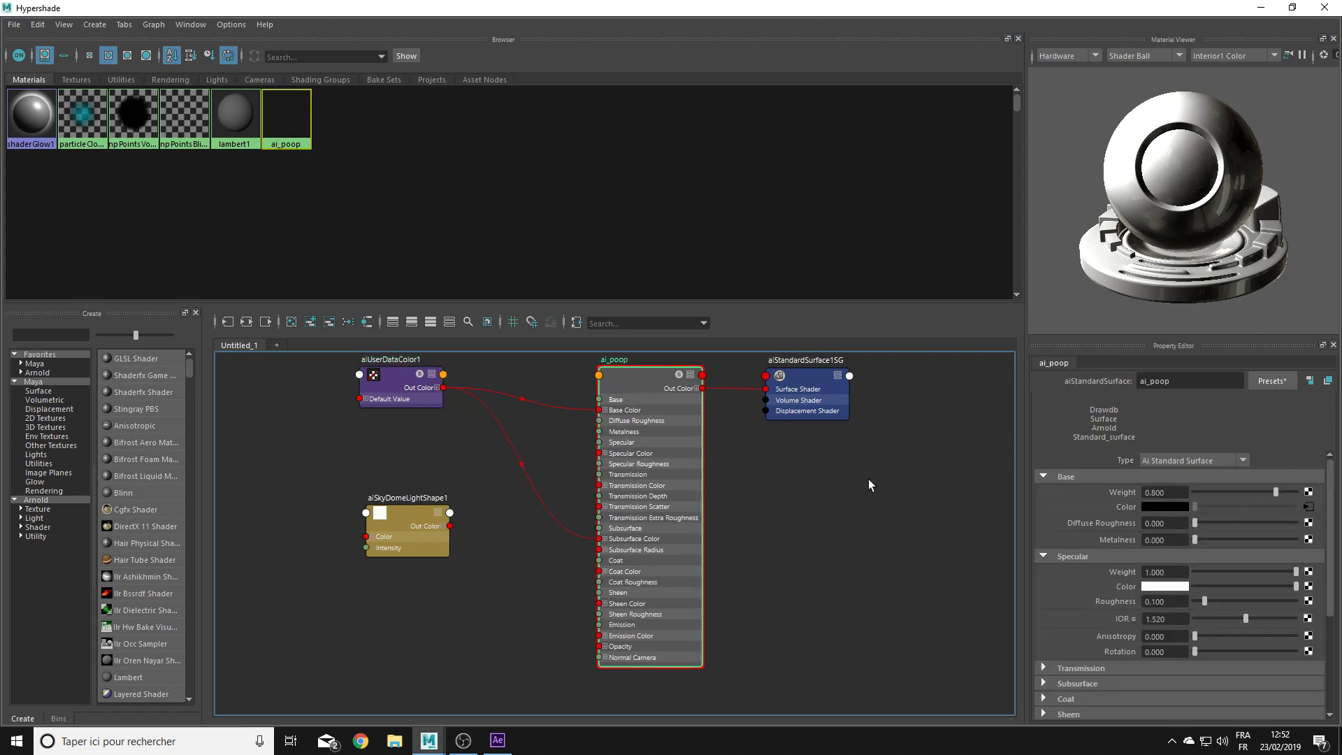
left_click(1269, 491)
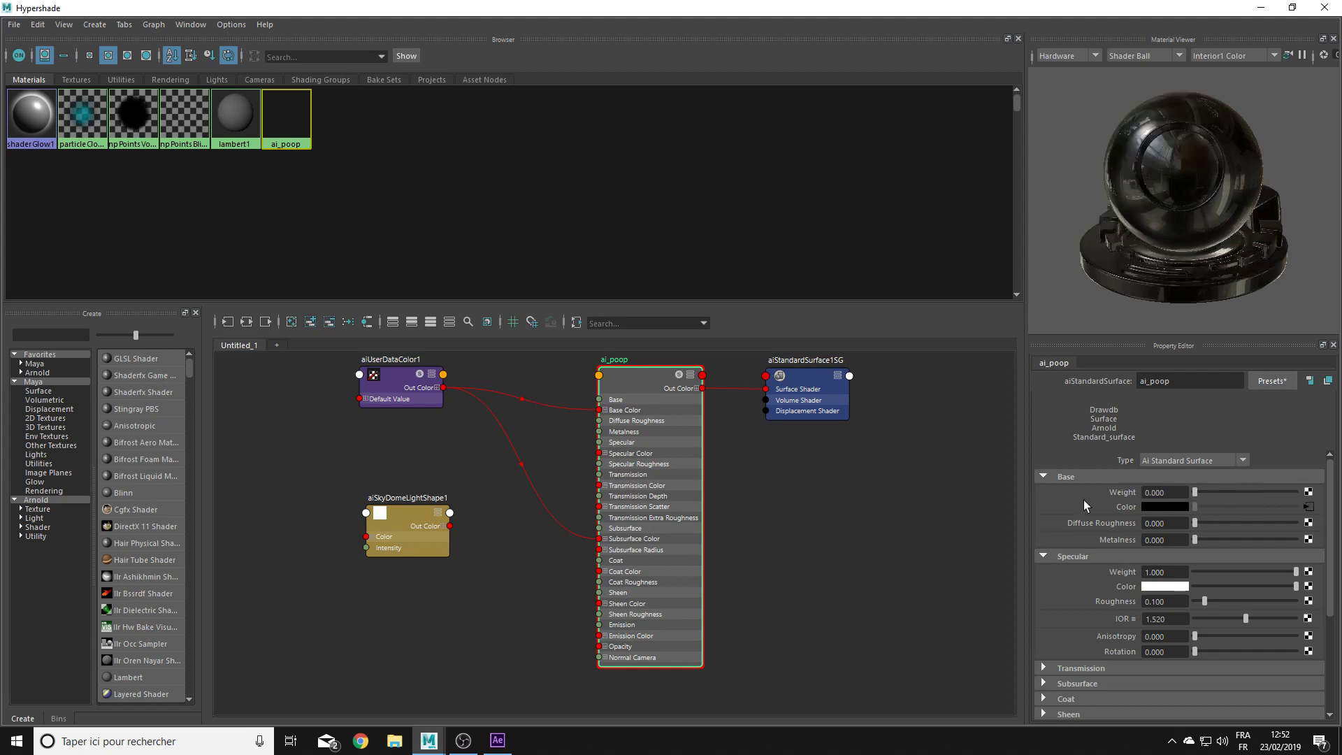
scroll(1202, 526, "down", 3)
left_click(1079, 558)
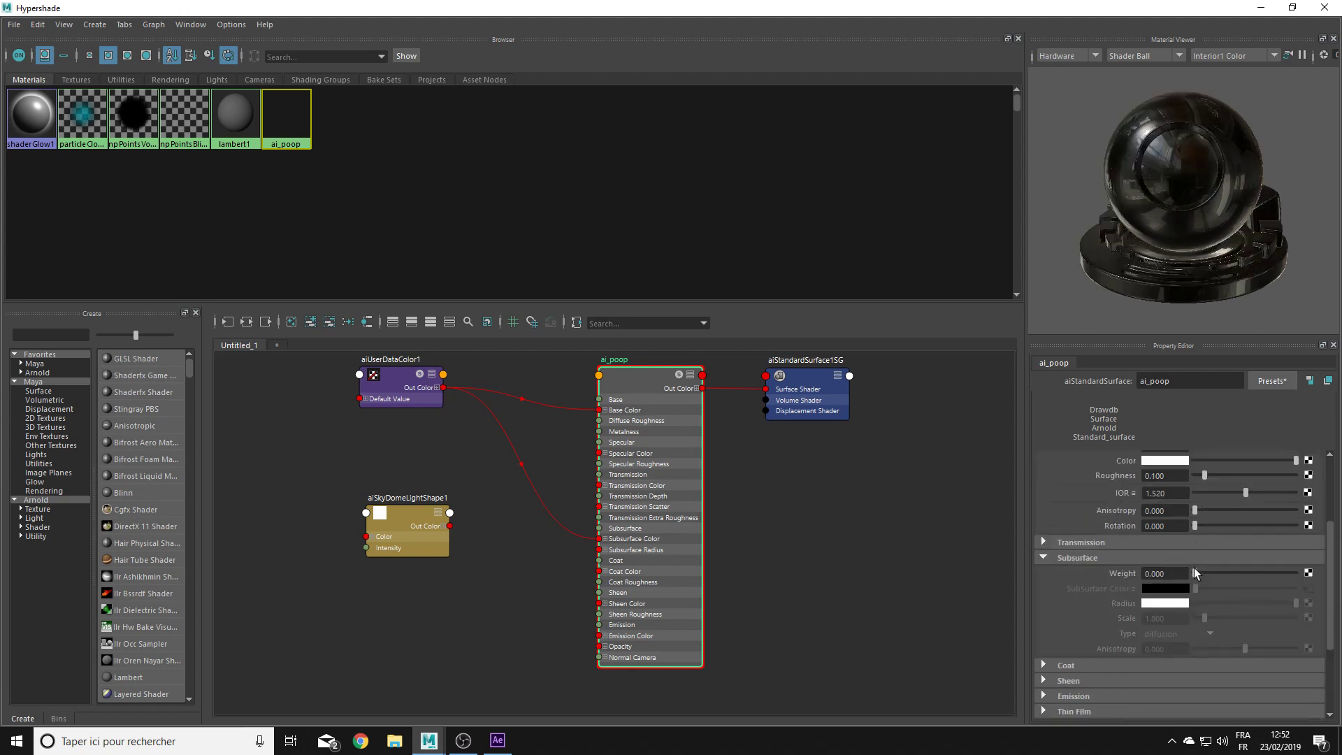
left_click_drag(1195, 573, 1298, 573)
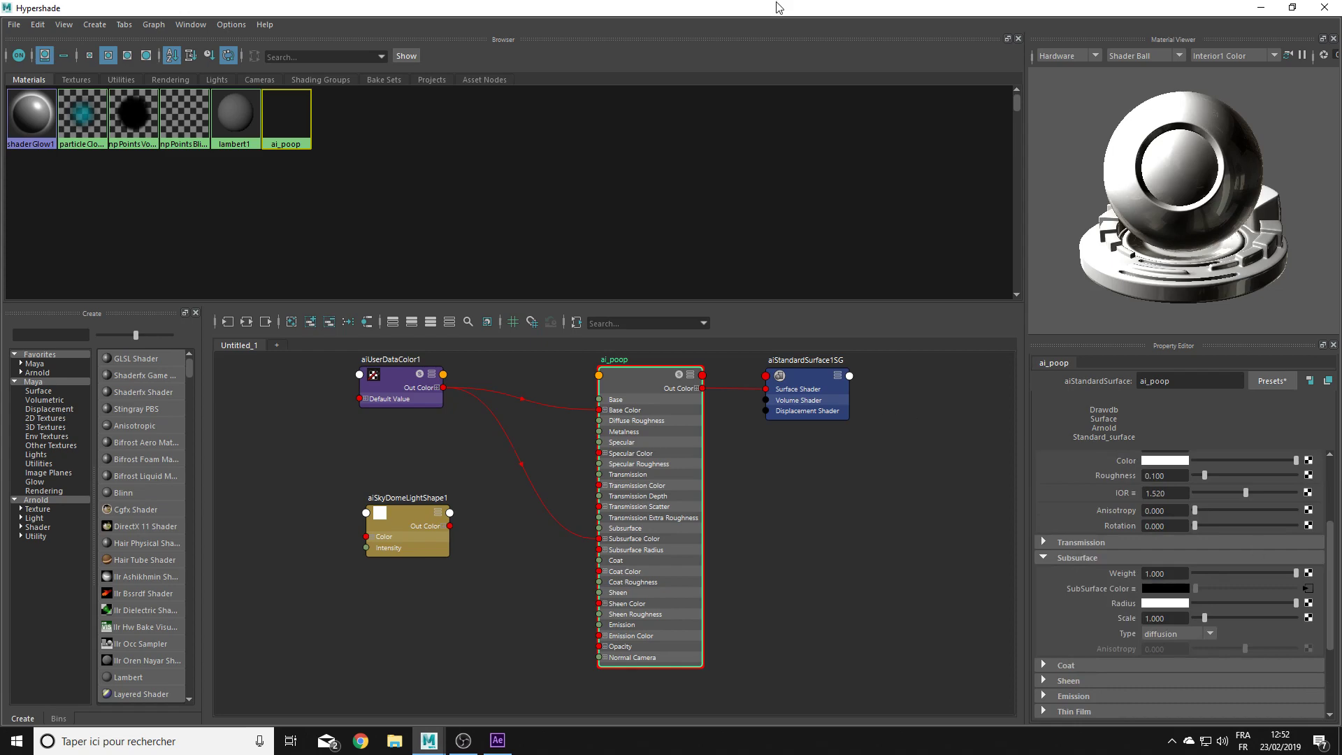
left_click(1261, 7)
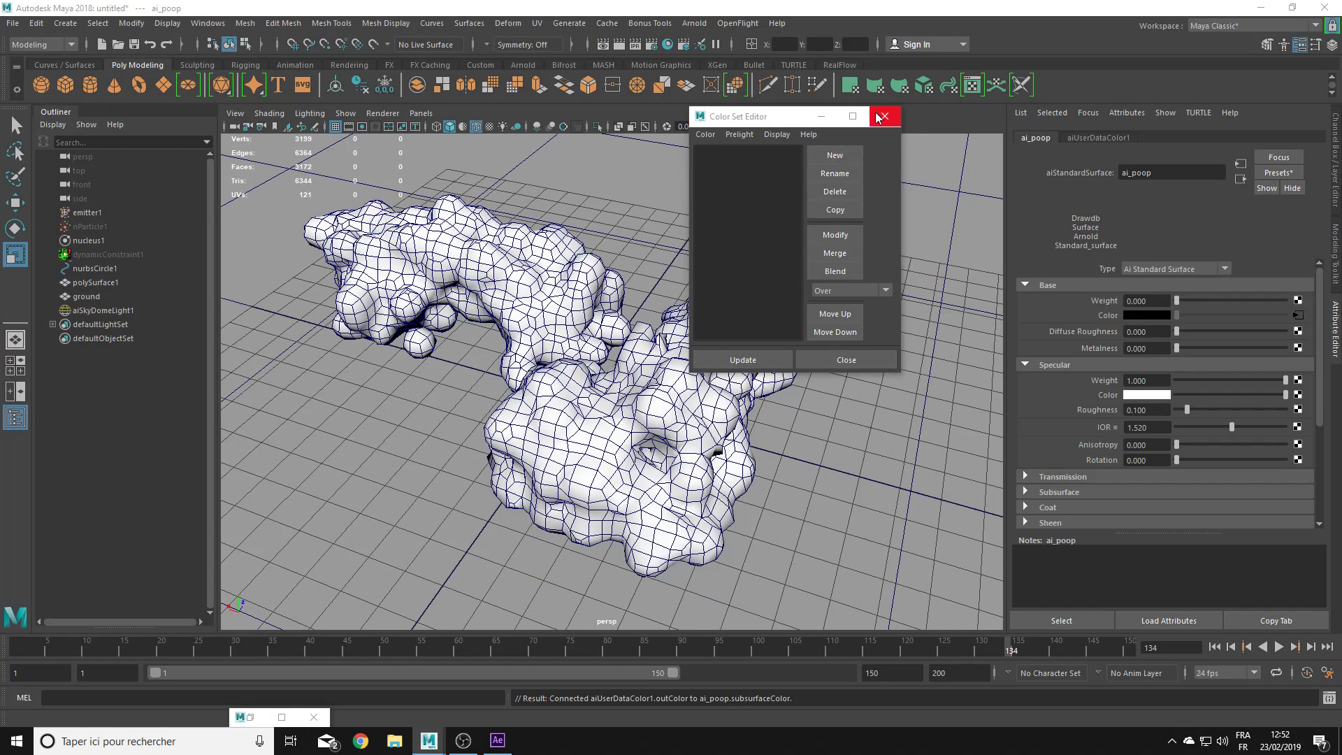
Step: Close the Color Set Editor and replay the simulation from the start, stopping at frame 73
left_click(884, 117)
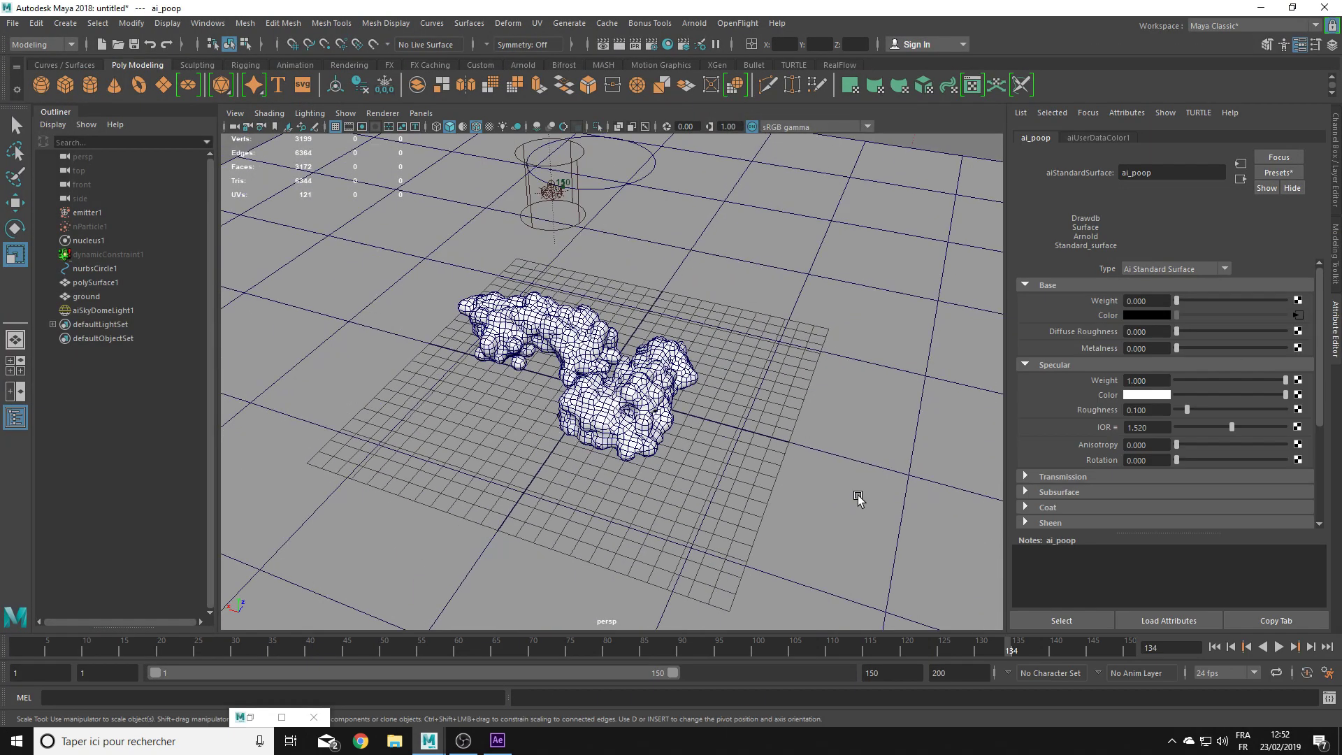
mouse_move(860, 494)
left_mouse_down("alt")
mouse_move(821, 490)
mouse_move(786, 390)
mouse_move(501, 674)
mouse_move(649, 654)
left_mouse_up("alt")
left_click(511, 647)
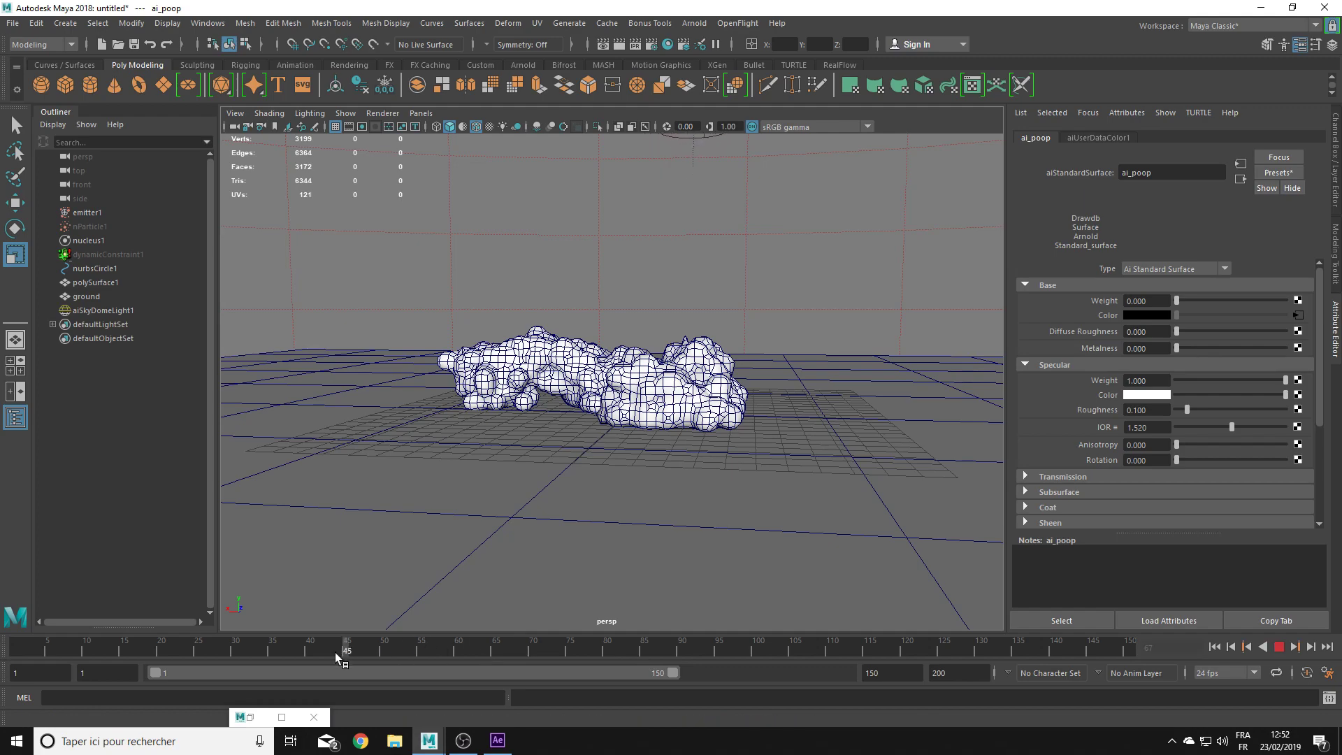
left_click(1215, 647)
left_click(1280, 647)
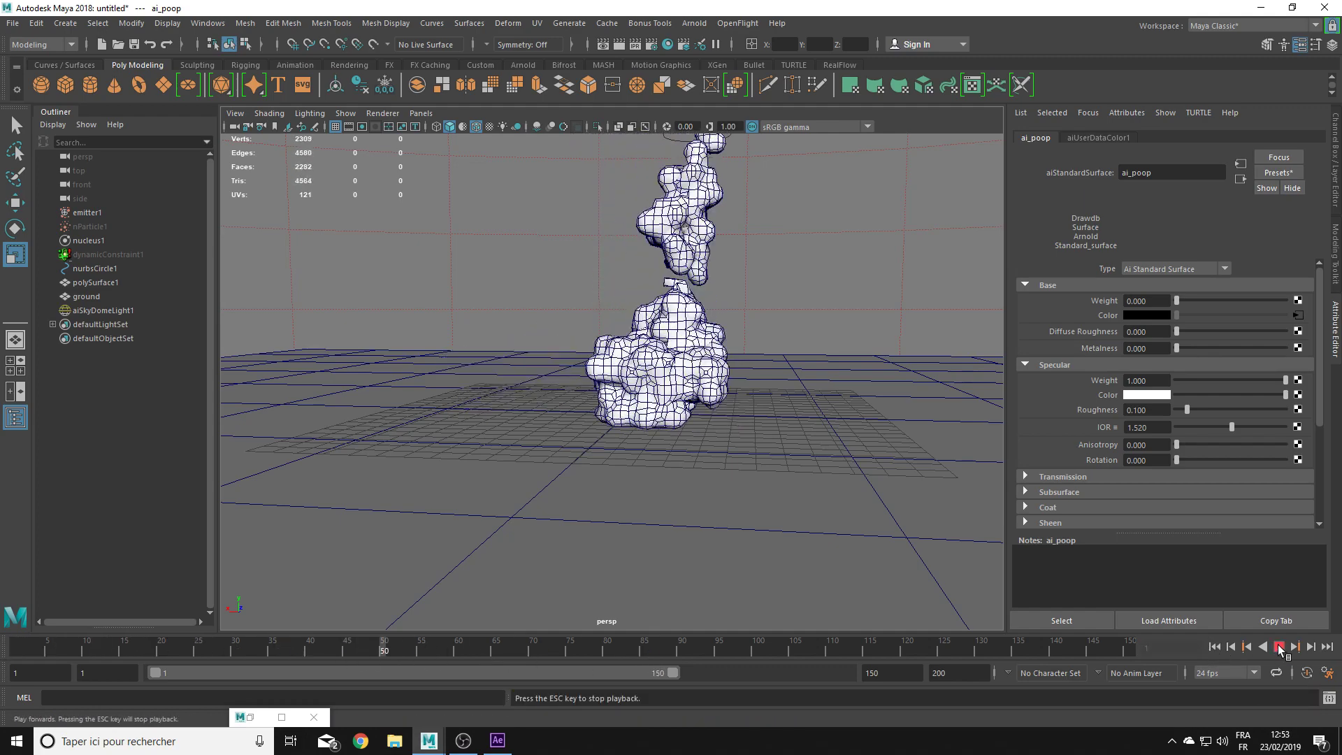
left_click(1280, 647)
left_click_drag(790, 468, 679, 529, "alt")
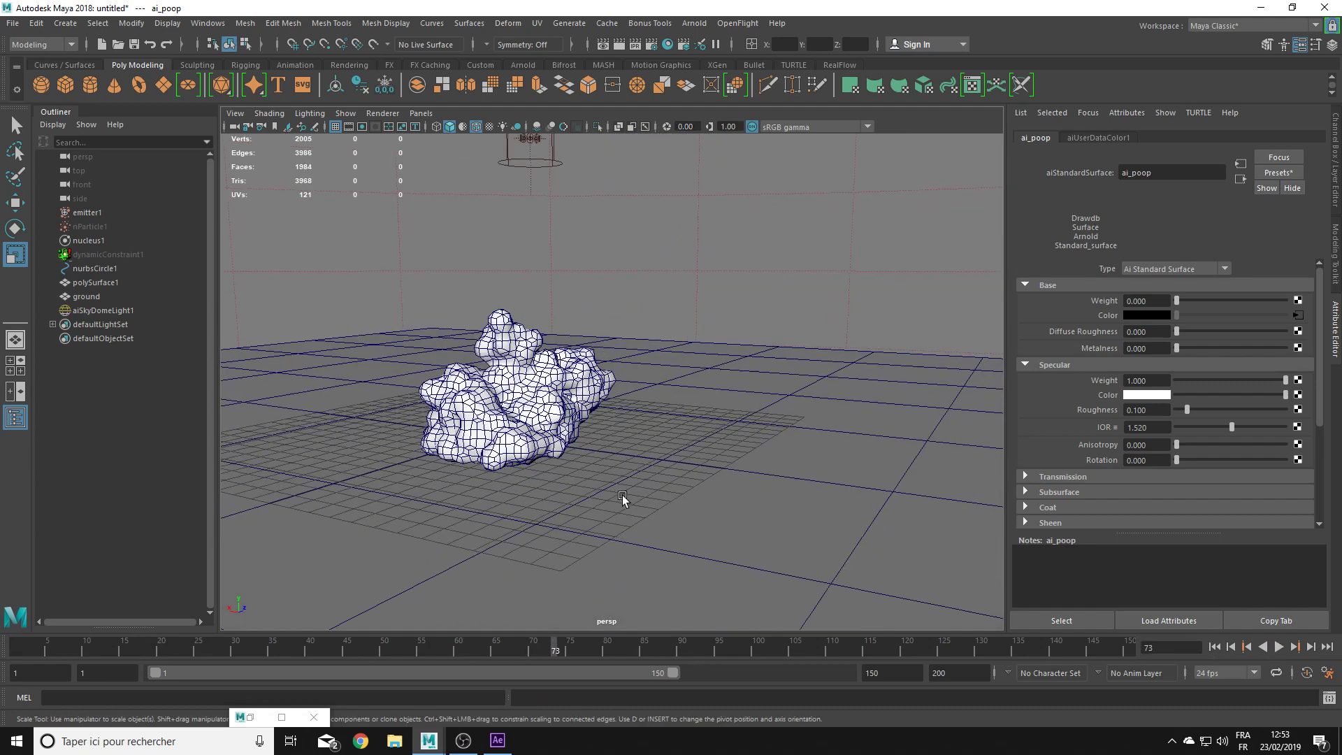
left_click(695, 23)
mouse_move(724, 93)
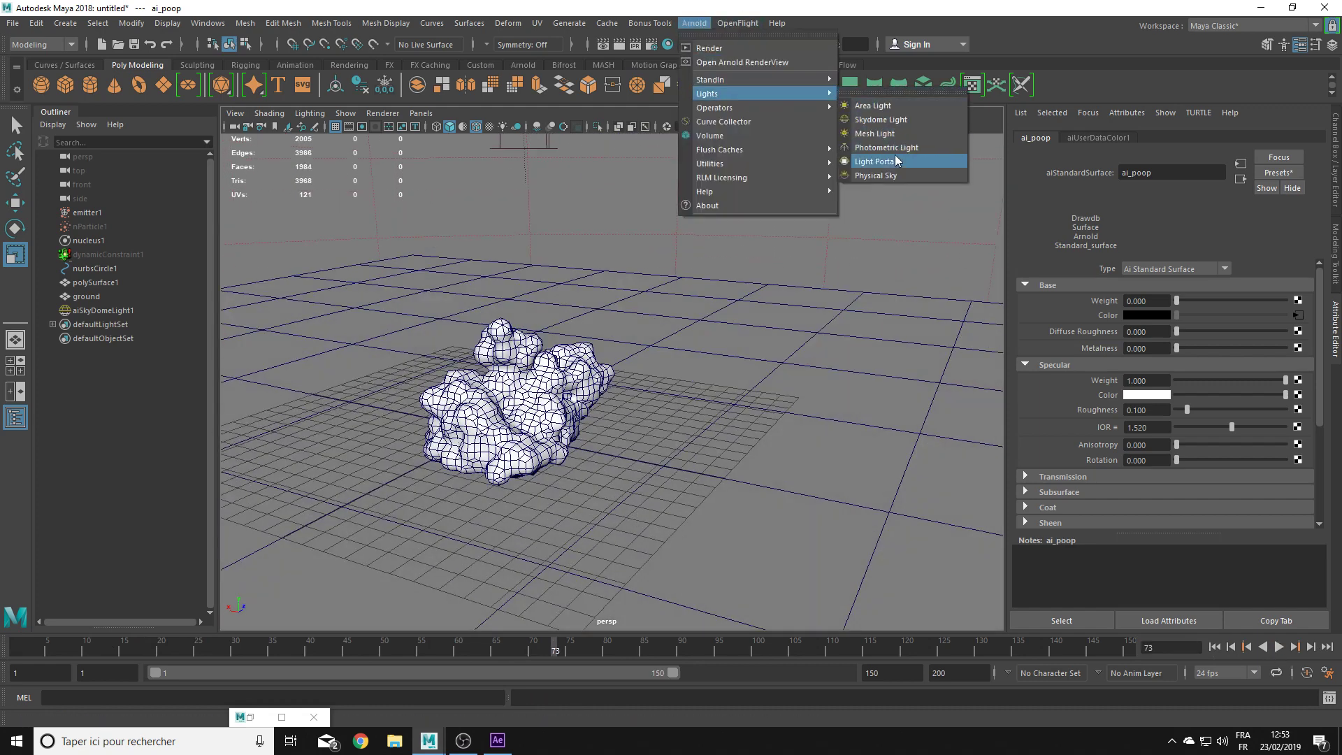
Step: Create an Arnold area light and aim it at the mesh by looking through it
left_click(887, 107)
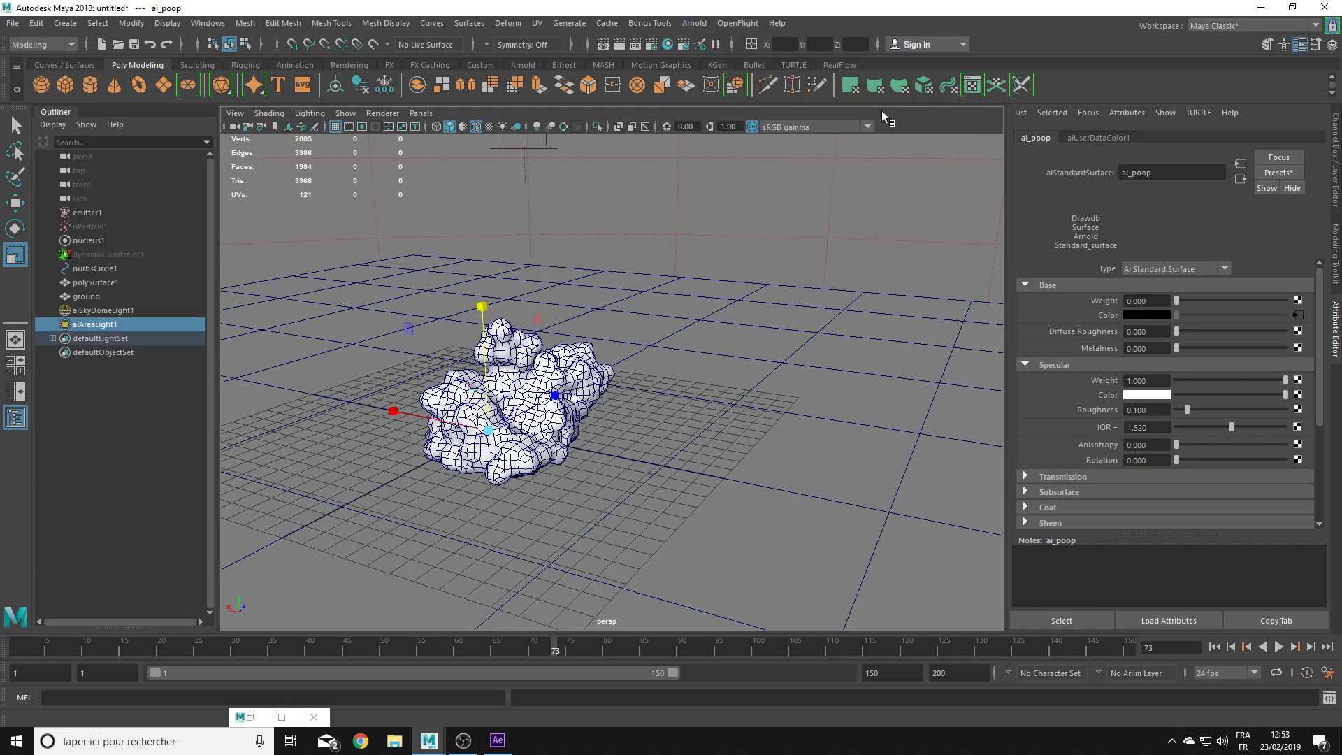
left_click(423, 114)
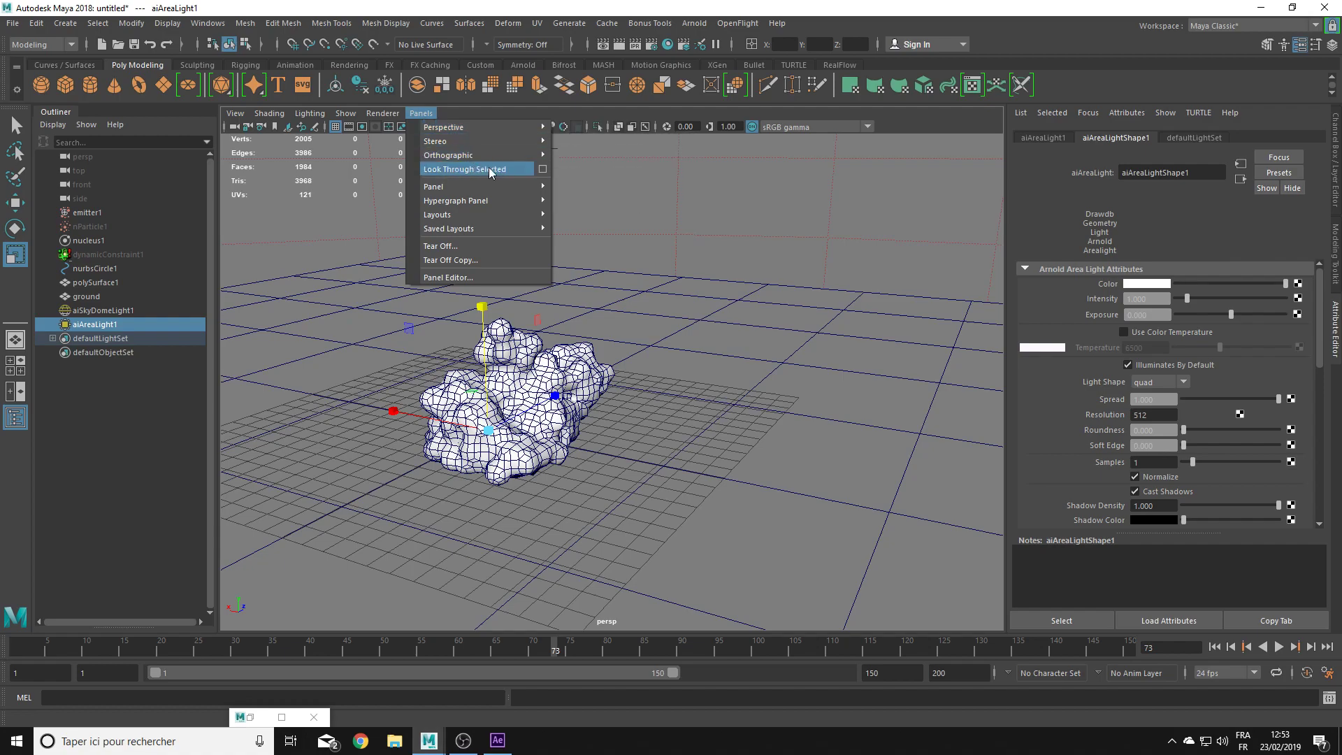
left_click(484, 169)
mouse_move(660, 270)
left_mouse_down("alt")
mouse_move(671, 275)
mouse_move(621, 308)
mouse_move(660, 380)
mouse_move(564, 310)
left_mouse_up("alt")
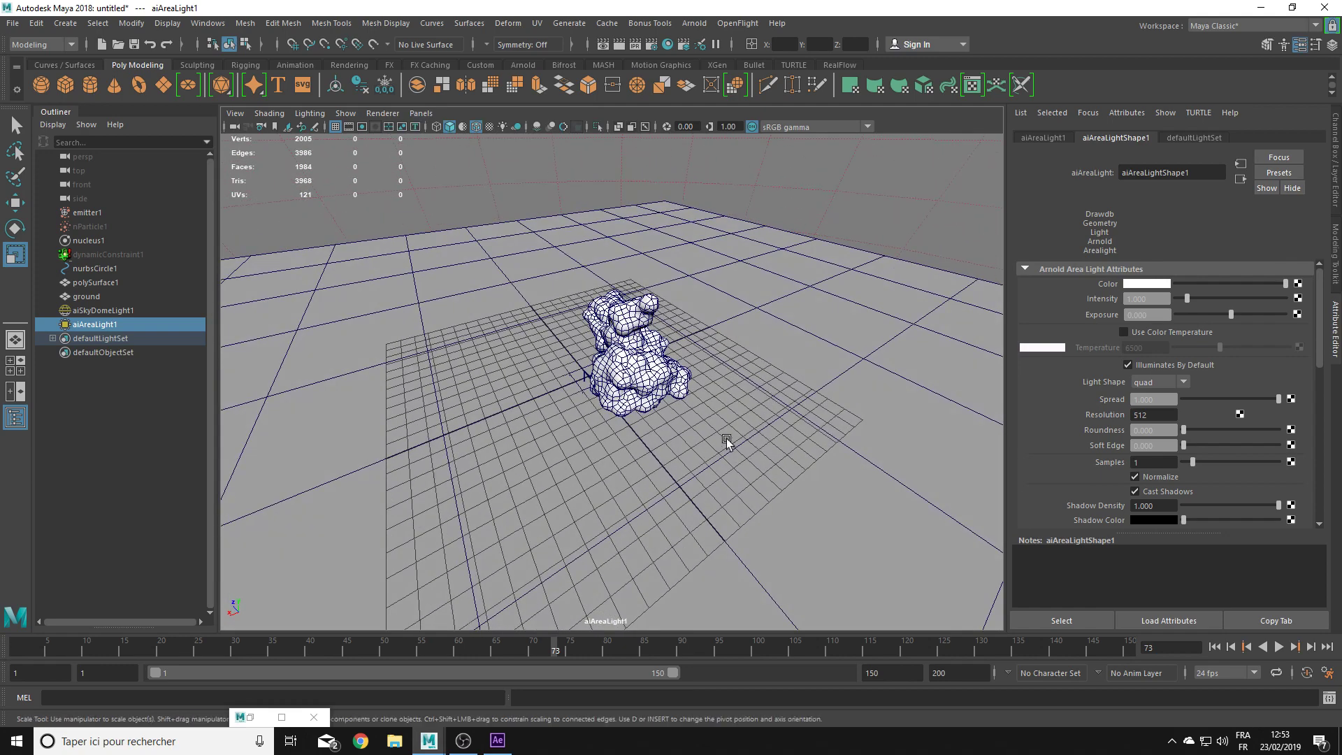
Step: Give the area light Exposure 5, Intensity 10, color temperature 8130 and Spread about 0.33
left_click(1147, 314)
type("5")
key("Return")
key("shift+Tab")
type("10")
key("Return")
left_click(1155, 333)
left_click_drag(1220, 348, 1234, 349)
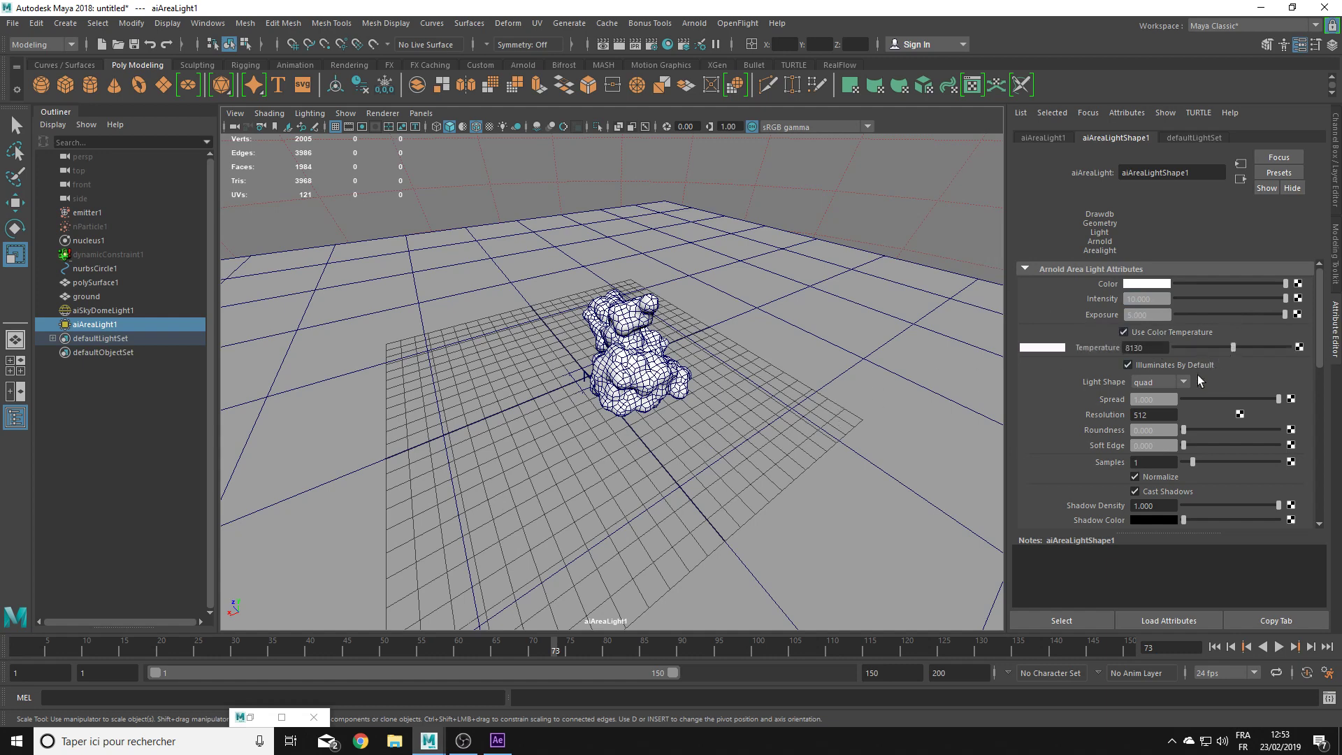
left_click_drag(1278, 400, 1210, 402)
Step: Return the viewport to the persp camera and render the lit mesh
left_click(421, 113)
mouse_move(444, 127)
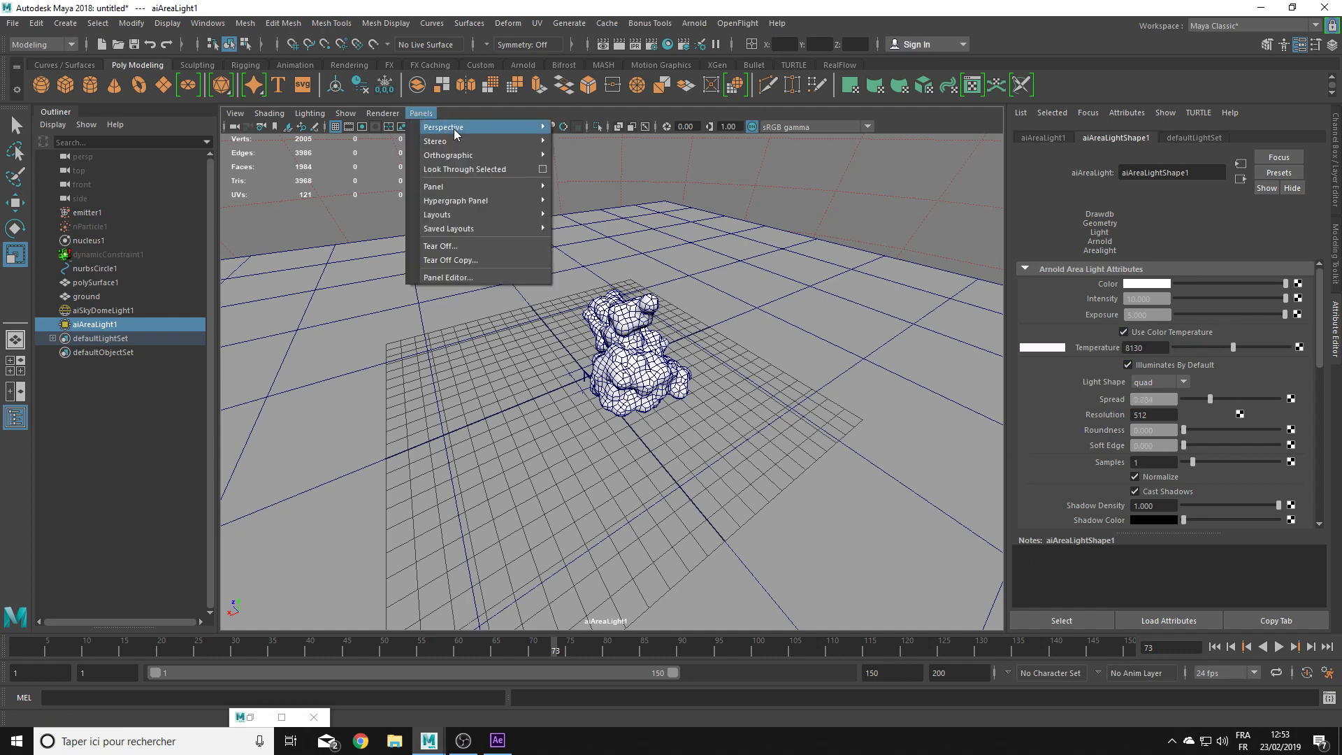
left_click(606, 144)
scroll(653, 336, "down", 5)
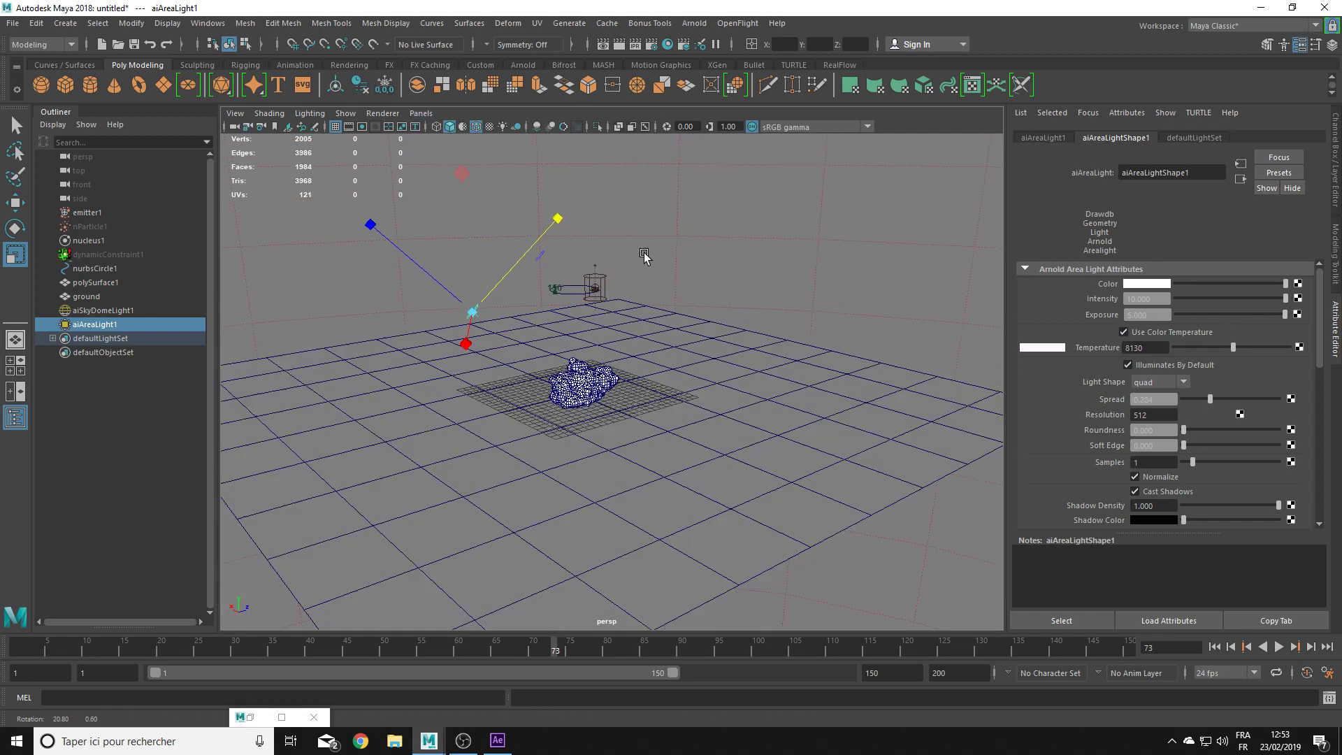
mouse_move(594, 287)
left_mouse_down("alt")
mouse_move(508, 263)
mouse_move(759, 428)
mouse_move(788, 390)
left_mouse_up("alt")
scroll(509, 263, "up", 5)
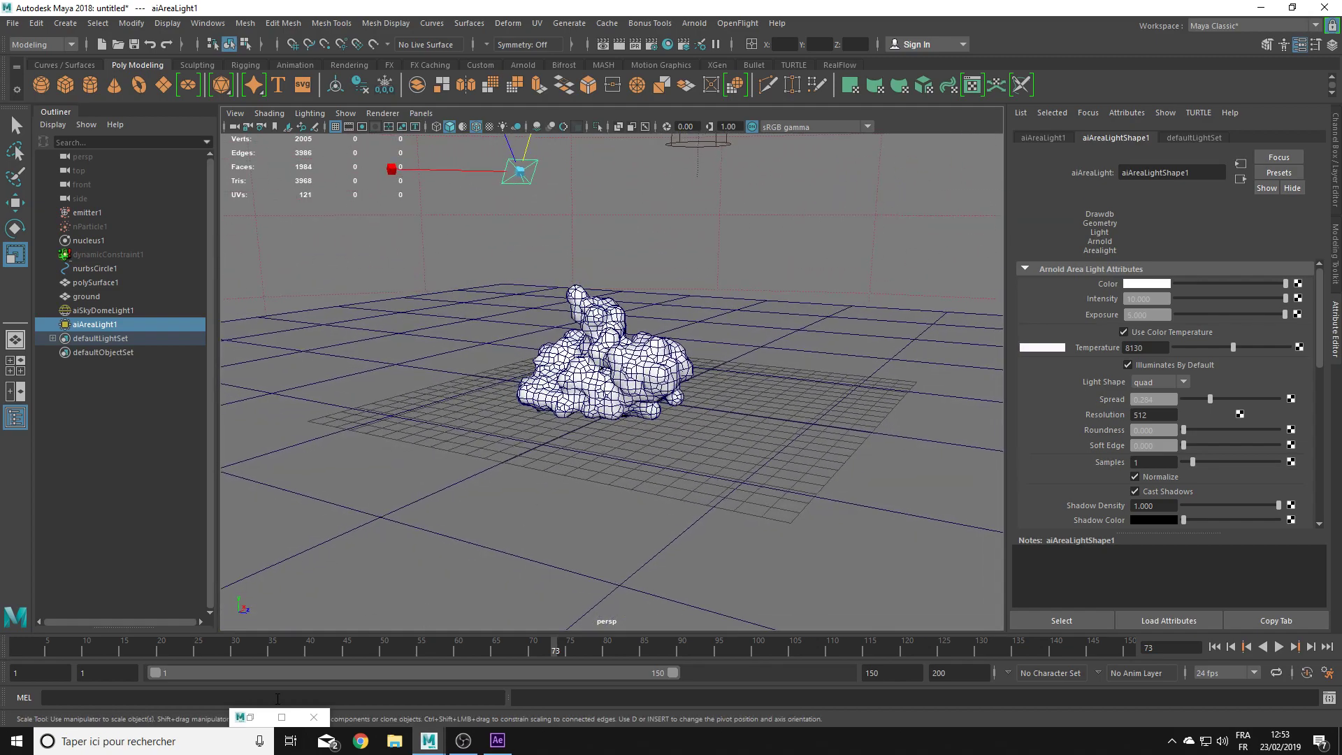
left_click(242, 718)
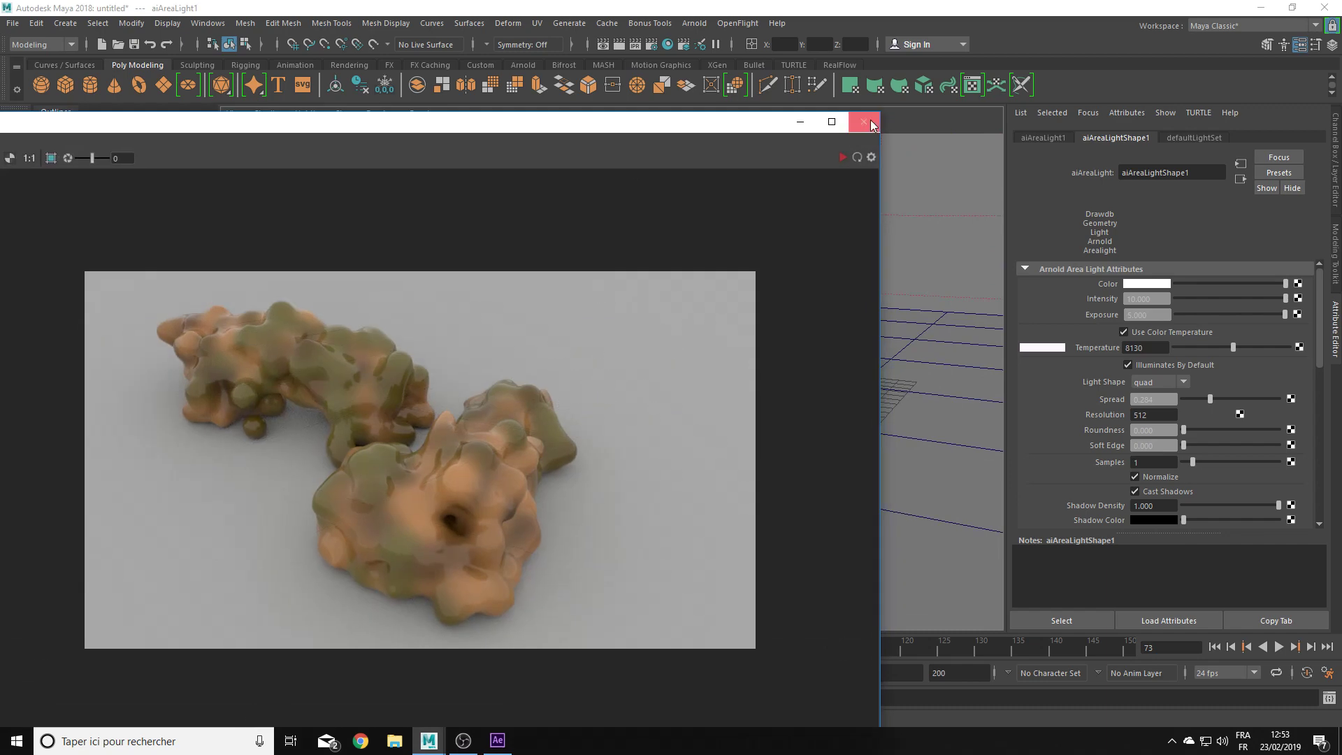
Step: Re-render, then lower the aiSkyDomeLight1 intensity to 0.1
left_click(858, 157)
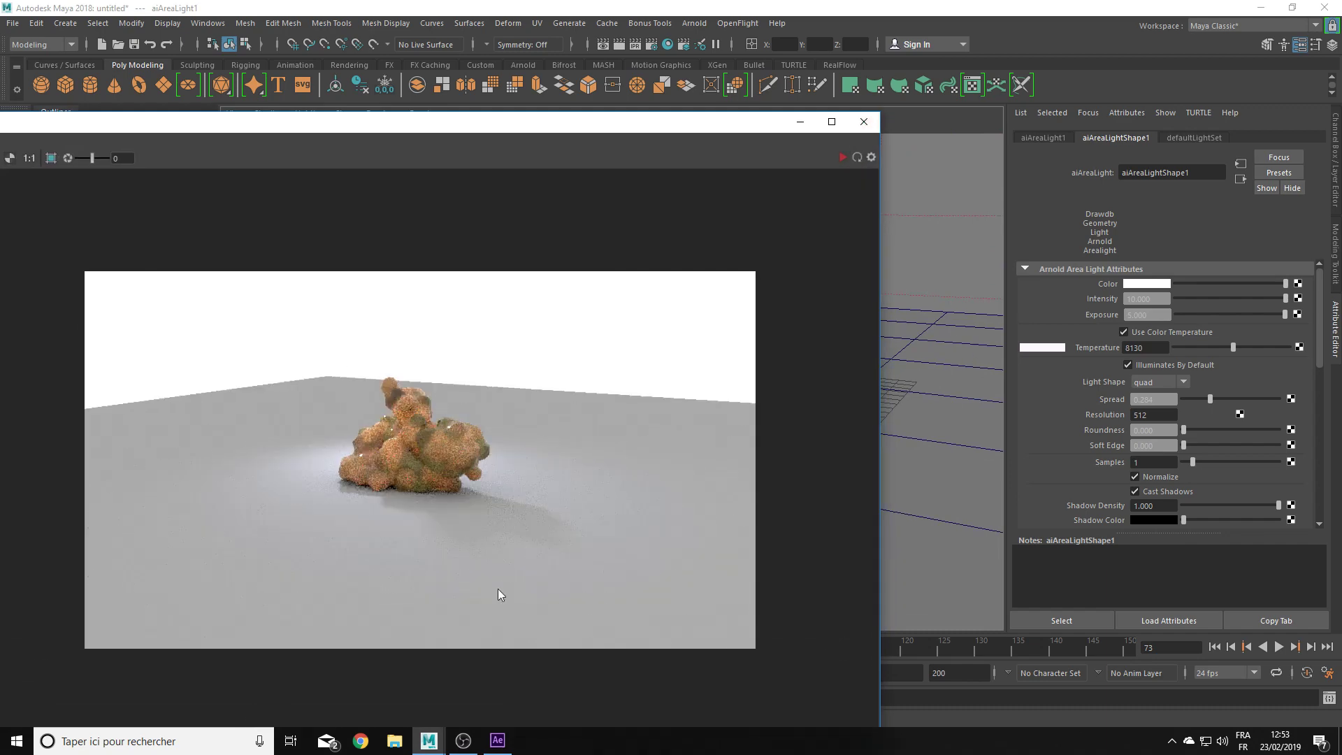
left_click_drag(990, 446, 828, 270, "alt")
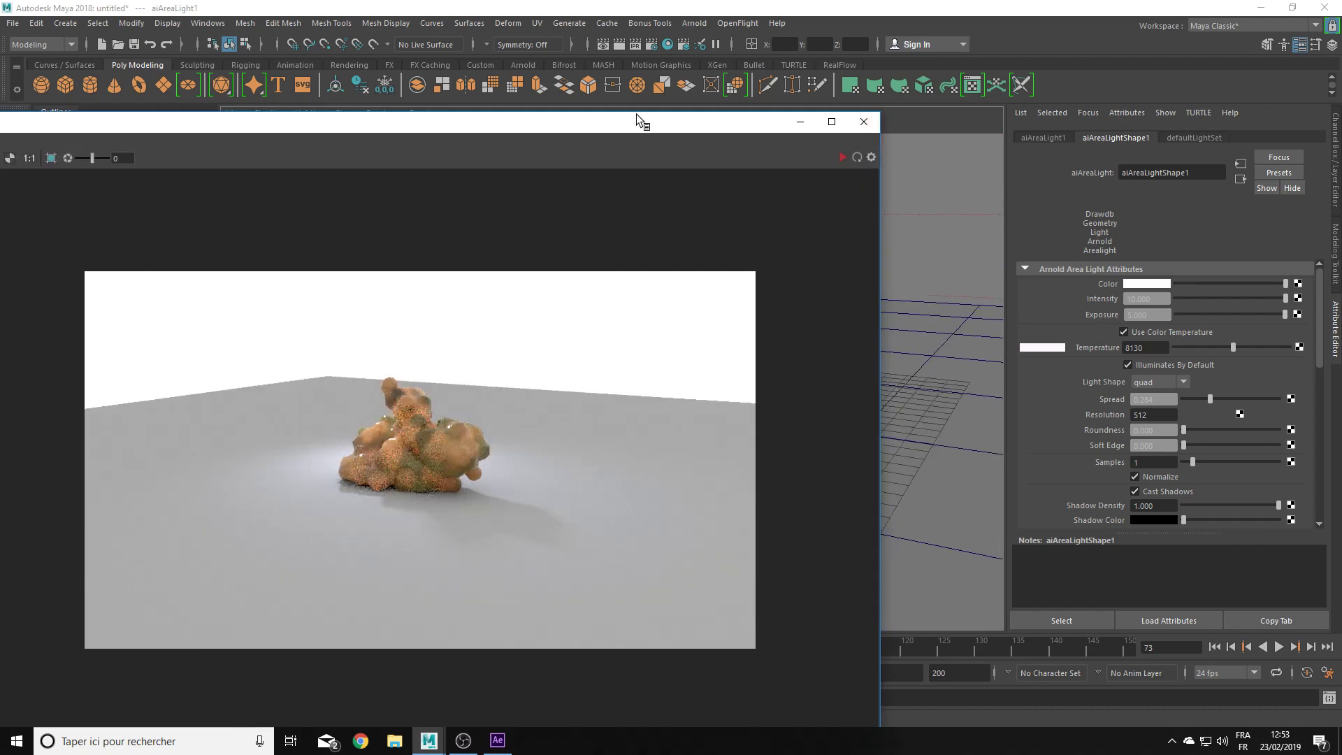
left_click_drag(637, 114, 798, 440)
left_click(123, 310)
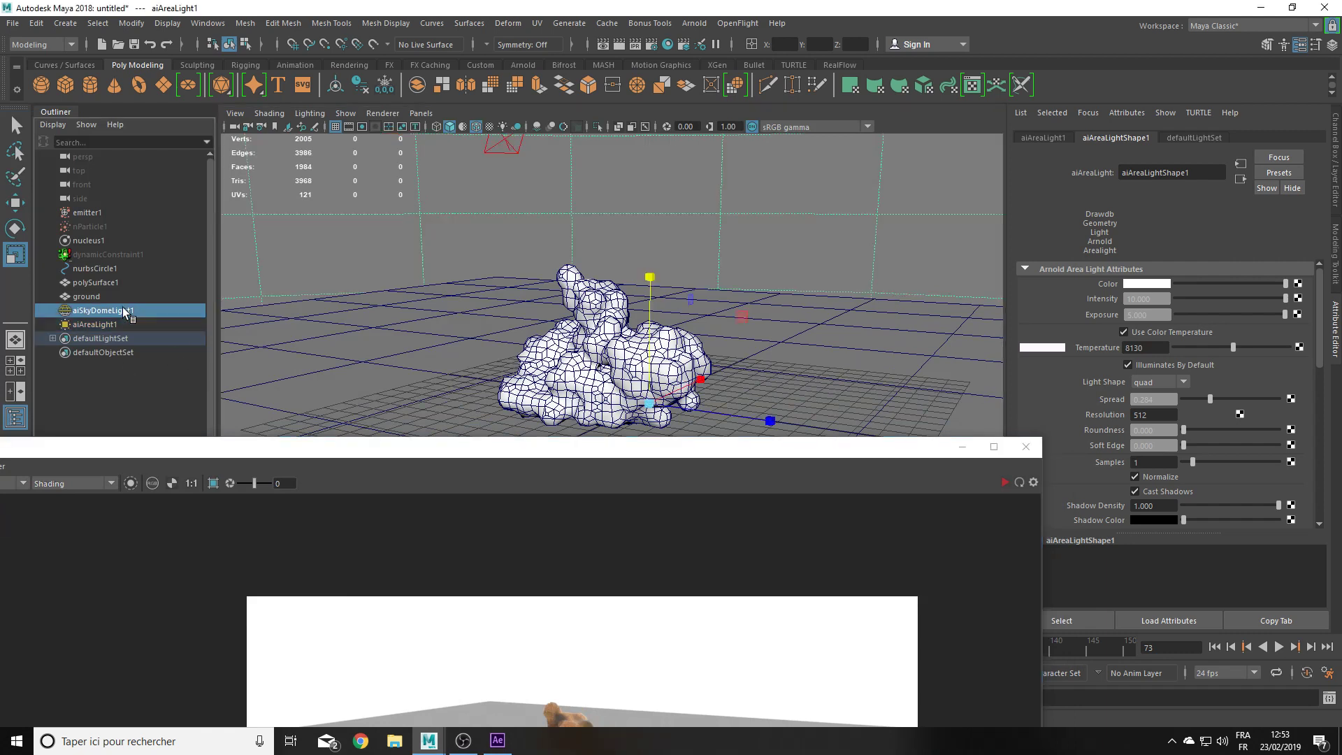
left_click(1164, 302)
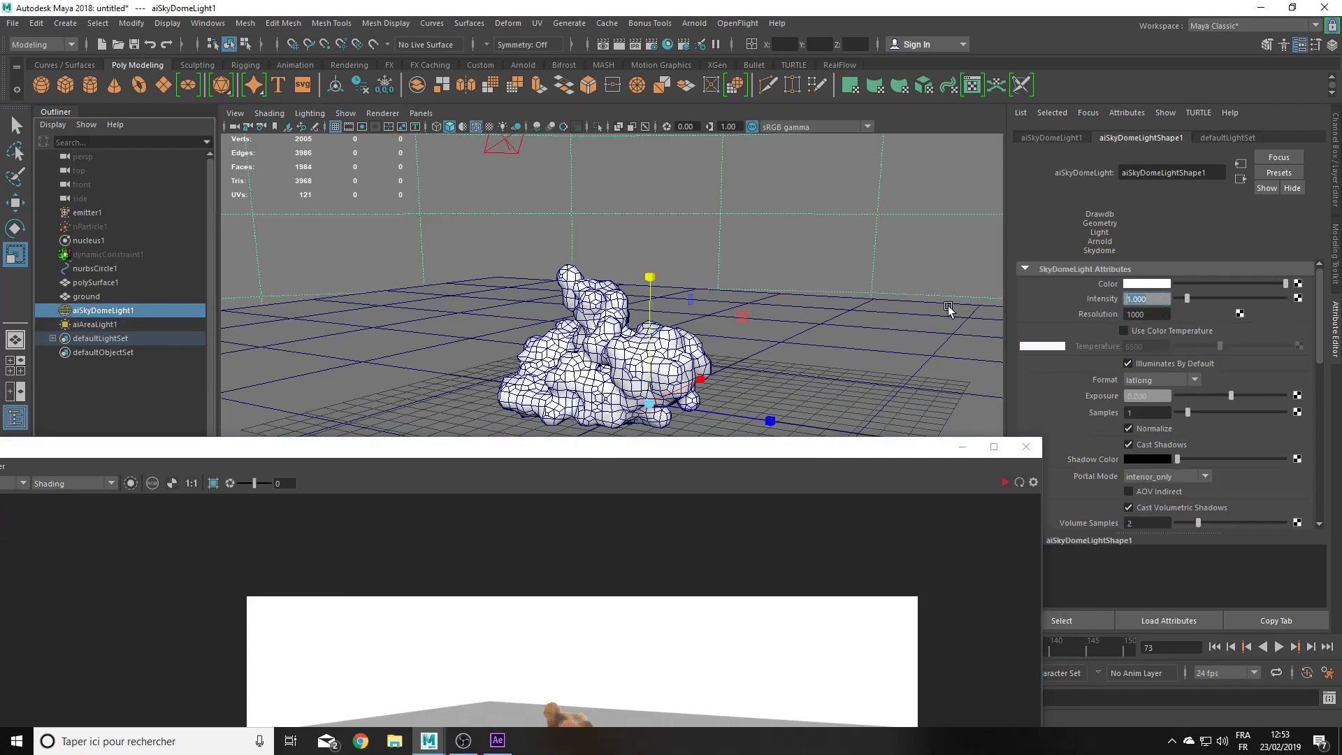
type("0.1")
key("Return")
left_click_drag(809, 453, 761, 77)
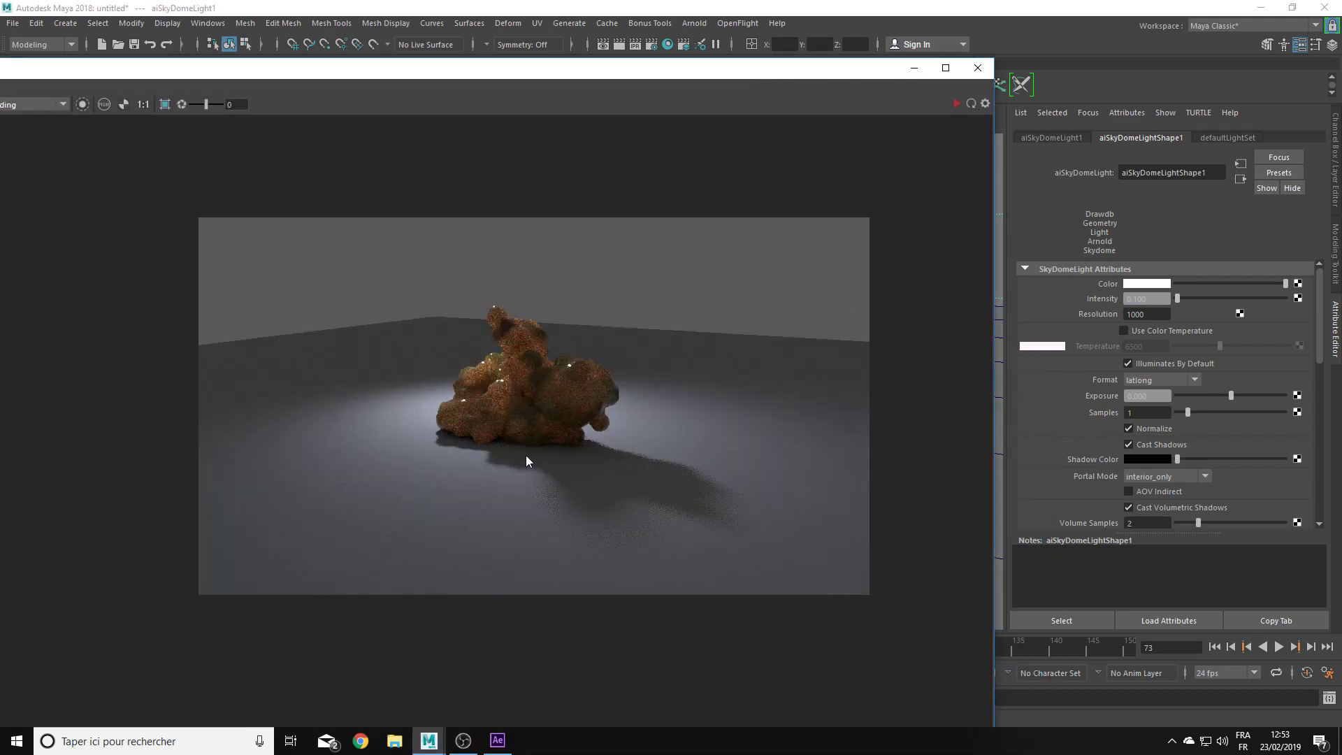
mouse_move(703, 69)
left_mouse_down()
mouse_move(774, 149)
mouse_move(750, 424)
left_mouse_up()
Step: Re-aim aiAreaLight1 down at the mesh through its own view and re-render
left_click(496, 145)
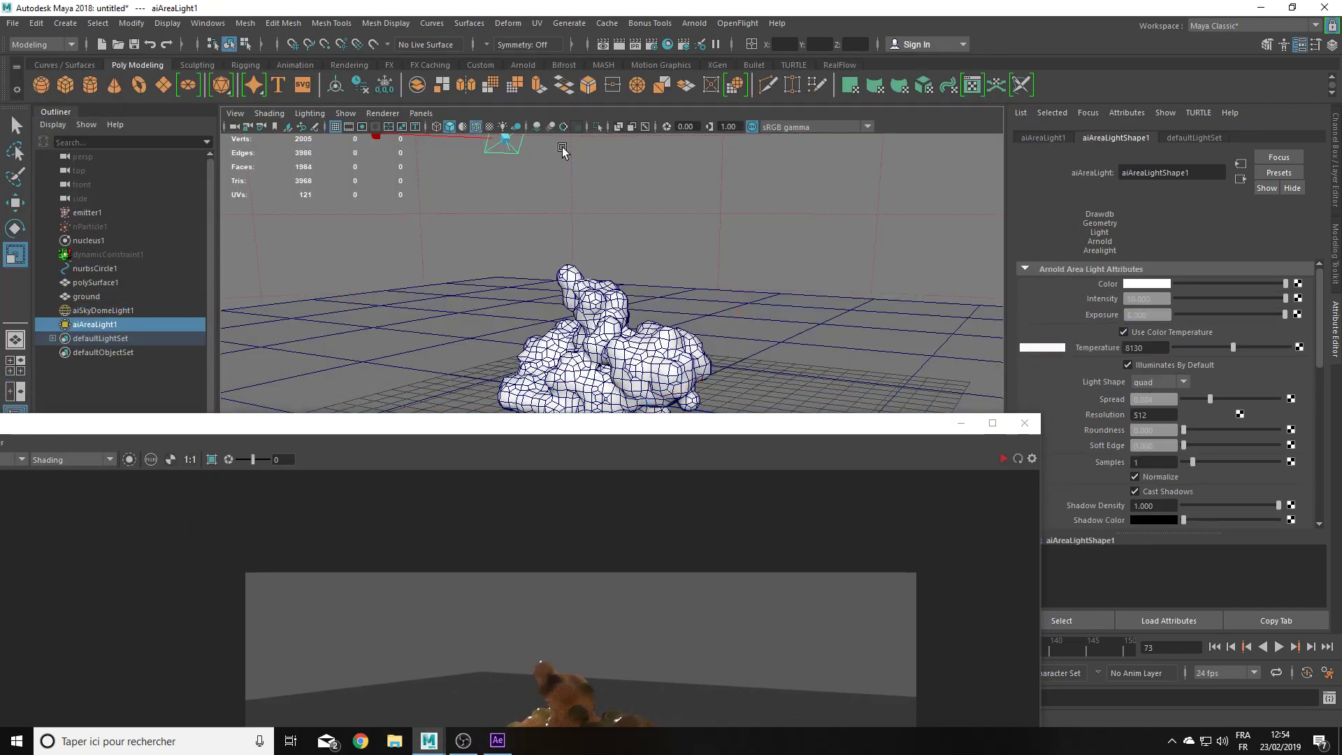
left_click(421, 112)
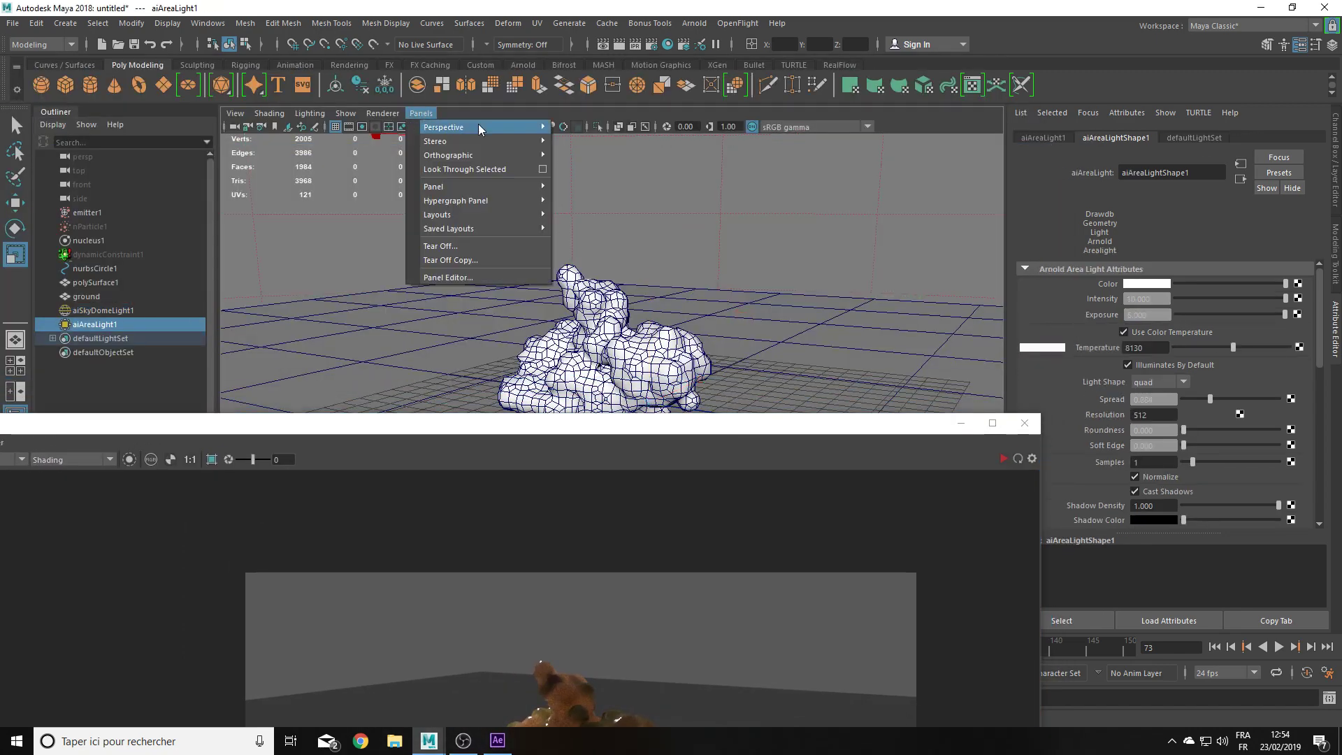
left_click(502, 169)
left_click_drag(653, 239, 669, 369, "alt")
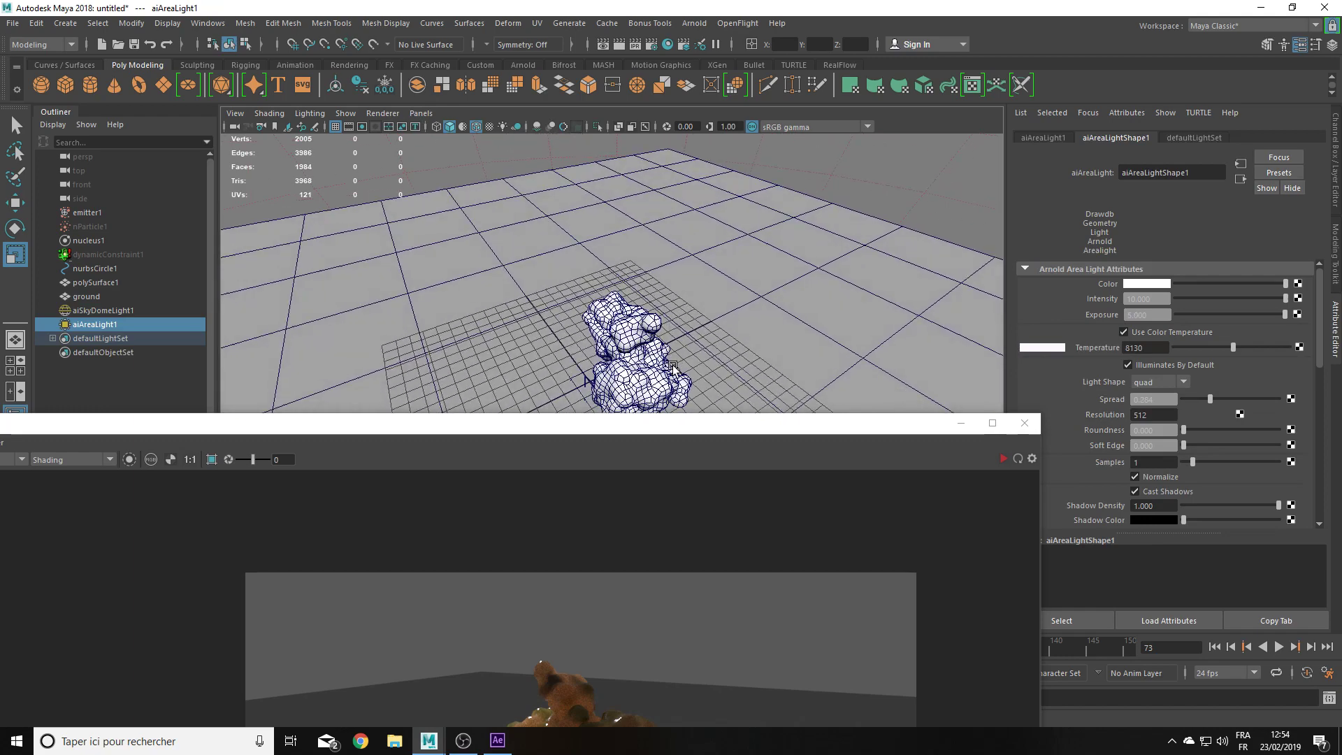
left_click_drag(677, 310, 682, 328, "alt")
left_click_drag(805, 423, 831, 241)
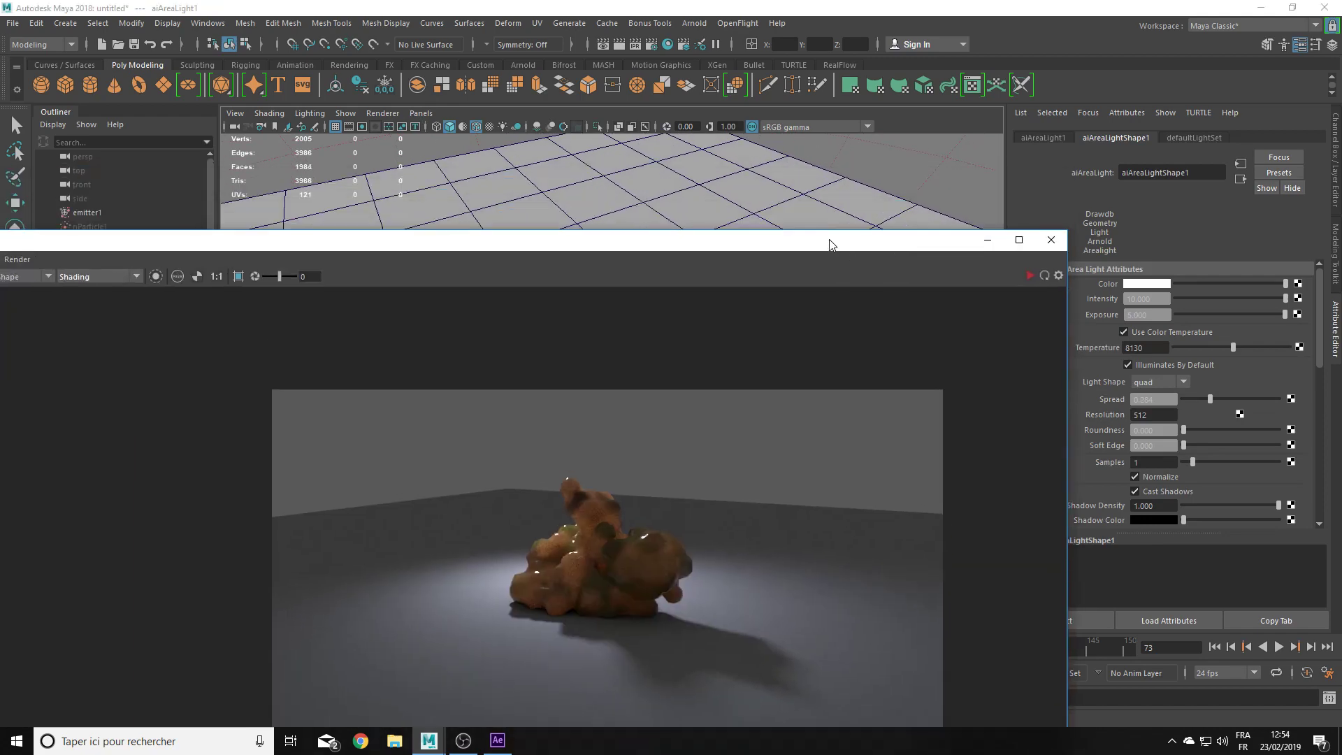
left_click(1045, 276)
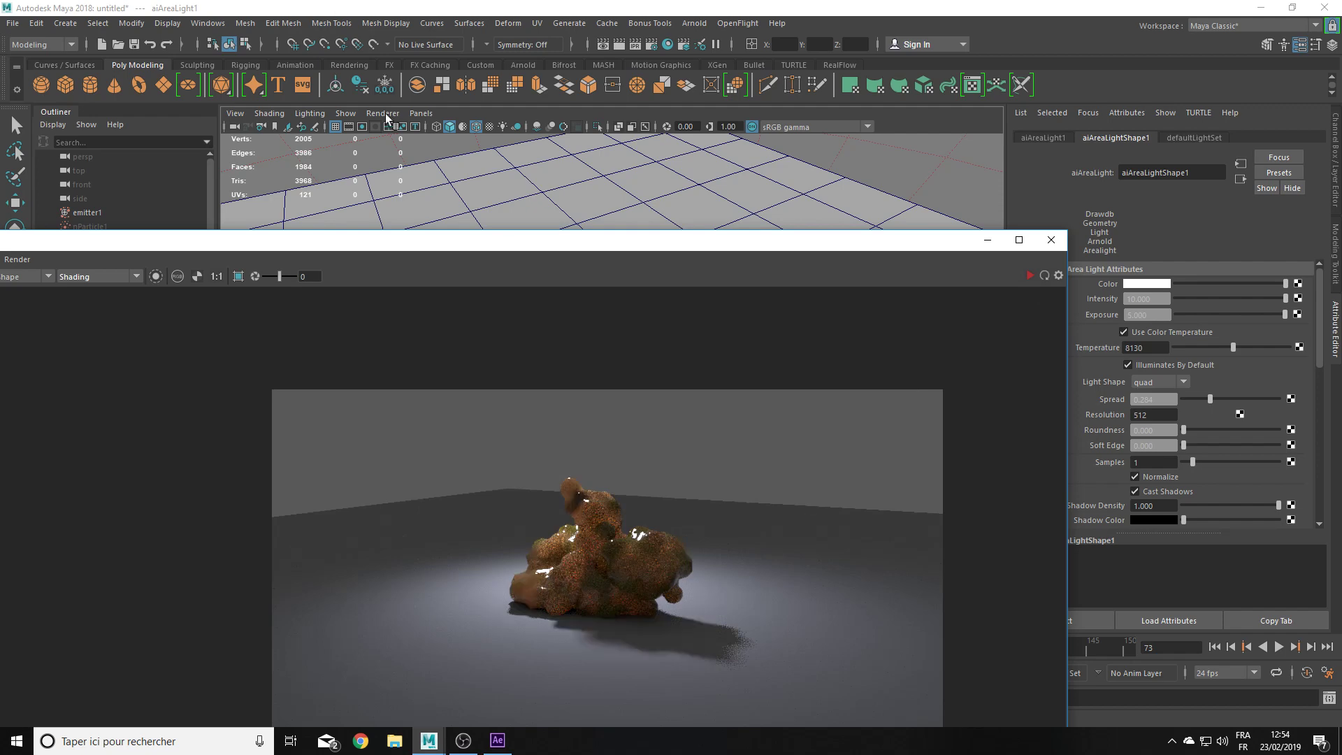
Step: Switch the viewport back to the perspective camera and review the darker spotlit render
left_click(414, 113)
left_click(610, 138)
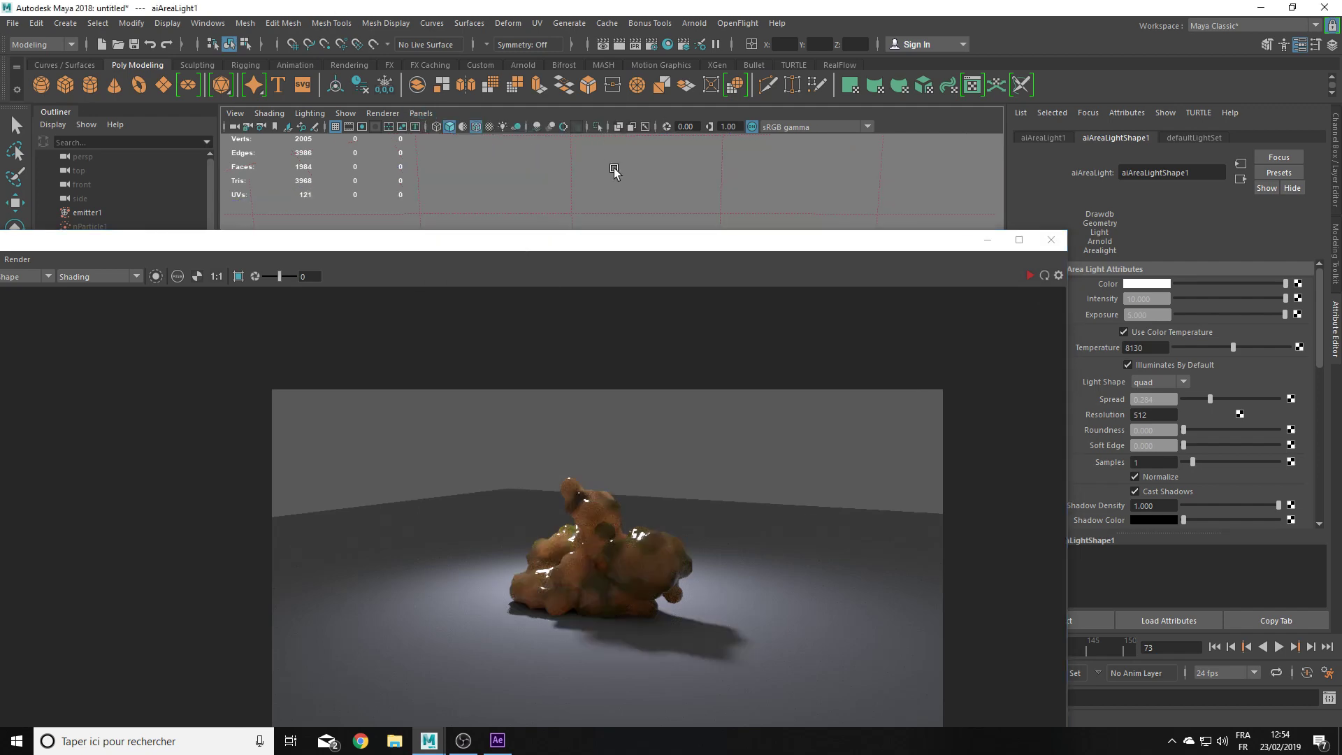
left_click_drag(645, 249, 699, 452)
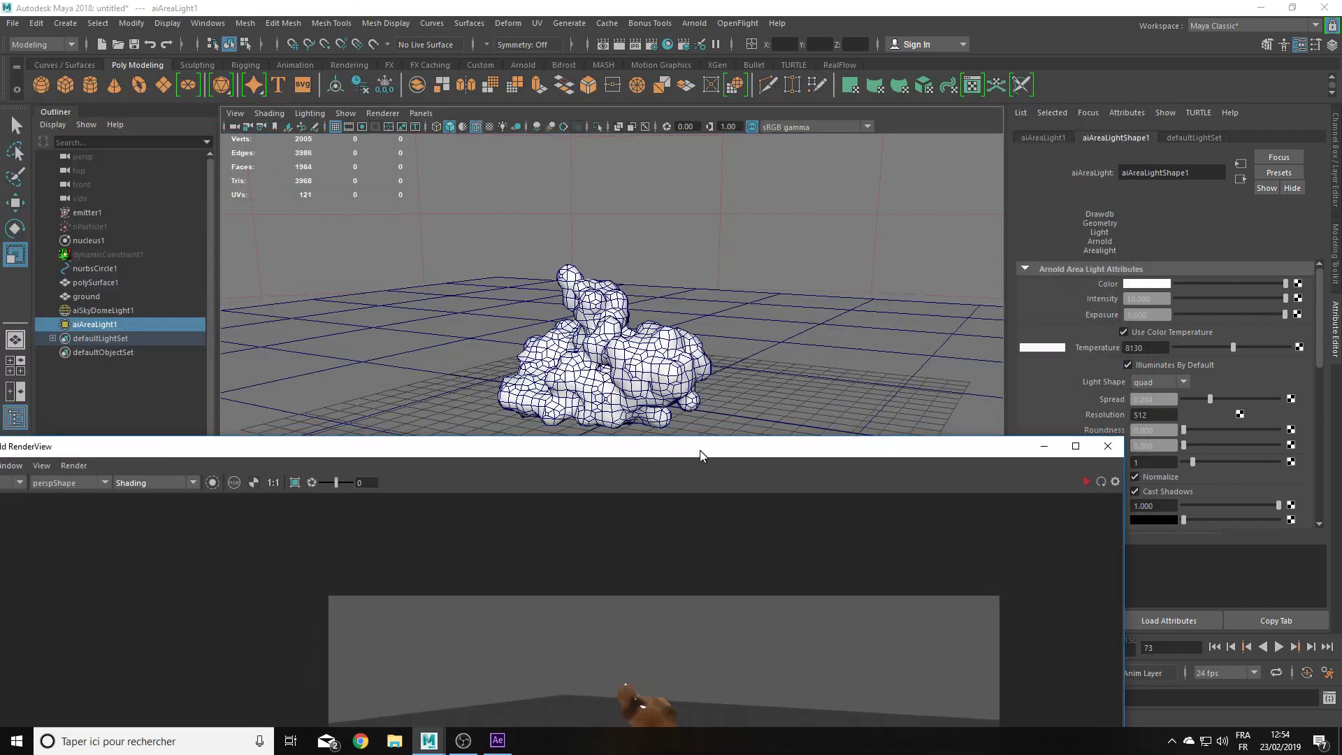
mouse_move(634, 368)
left_mouse_down("alt")
mouse_move(657, 335)
mouse_move(660, 361)
left_mouse_up("alt")
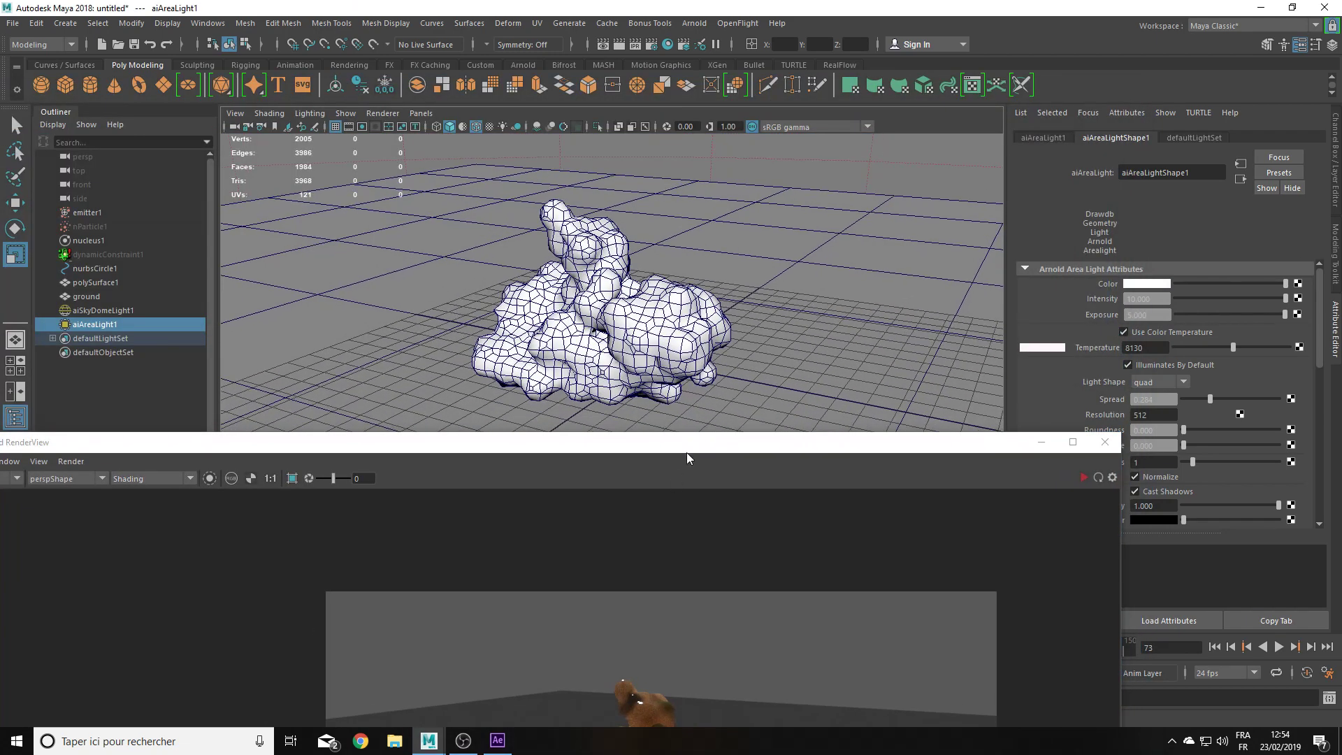
mouse_move(687, 450)
left_mouse_down()
mouse_move(703, 209)
mouse_move(687, 173)
mouse_move(664, 166)
mouse_move(689, 224)
mouse_move(434, 249)
mouse_move(374, 404)
mouse_move(386, 414)
left_mouse_up()
scroll(1126, 307, "down", 5)
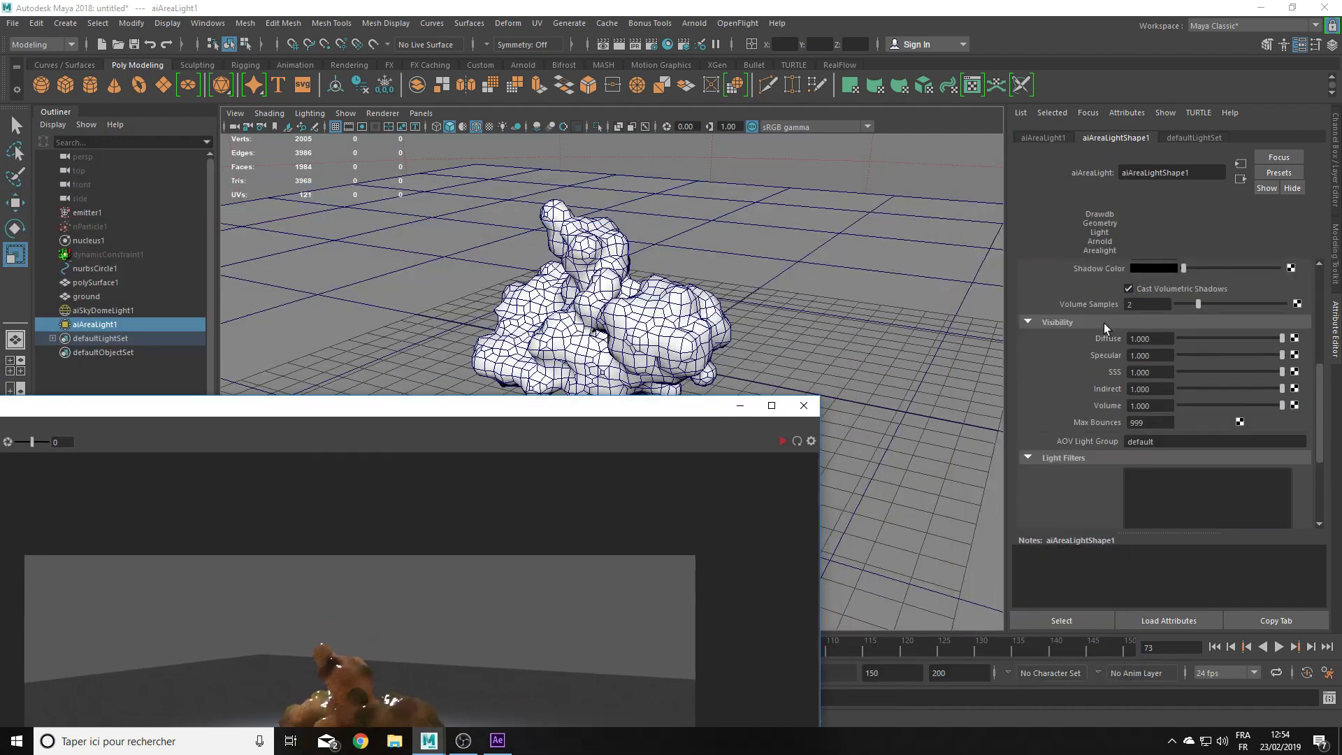
scroll(1085, 320, "up", 2)
scroll(1086, 325, "up", 2)
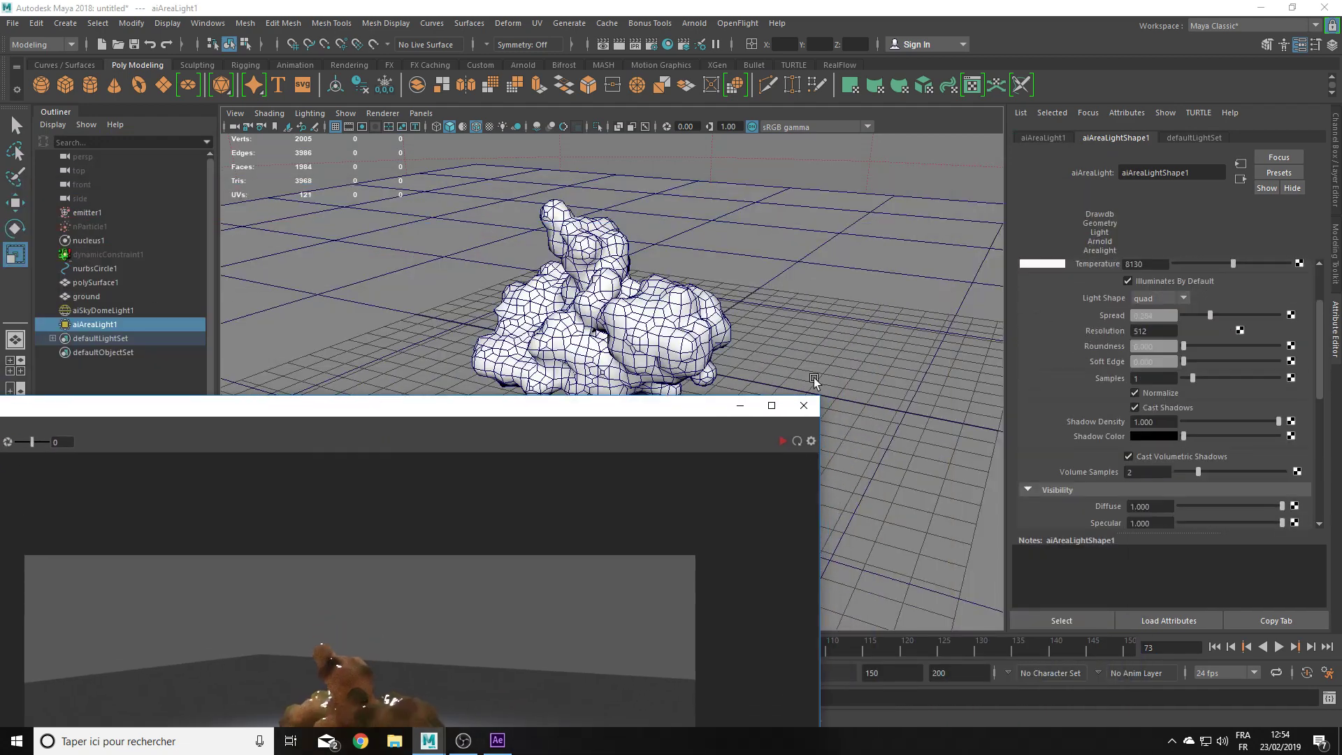
left_click(647, 360)
Step: Open the ai_poop material's attributes and set its Specular IOR to 1.4
left_click(1322, 138)
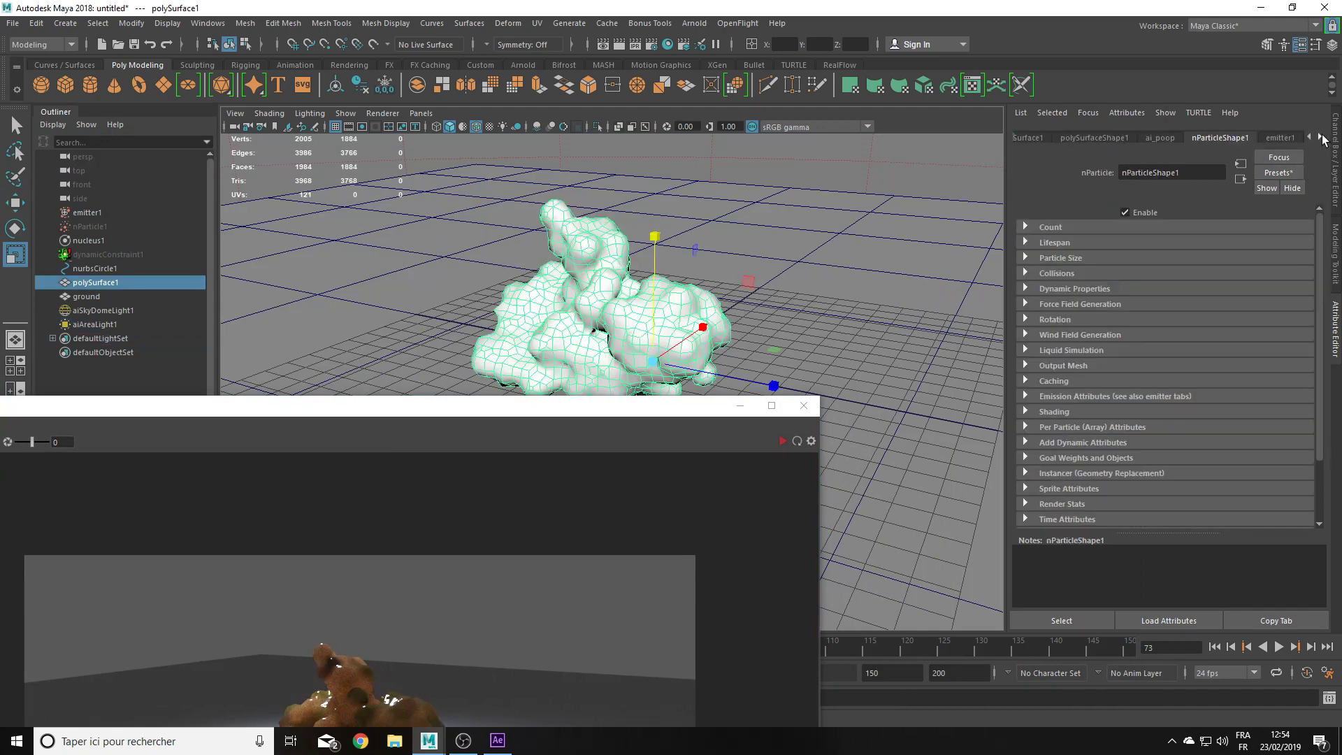
left_click(1322, 138)
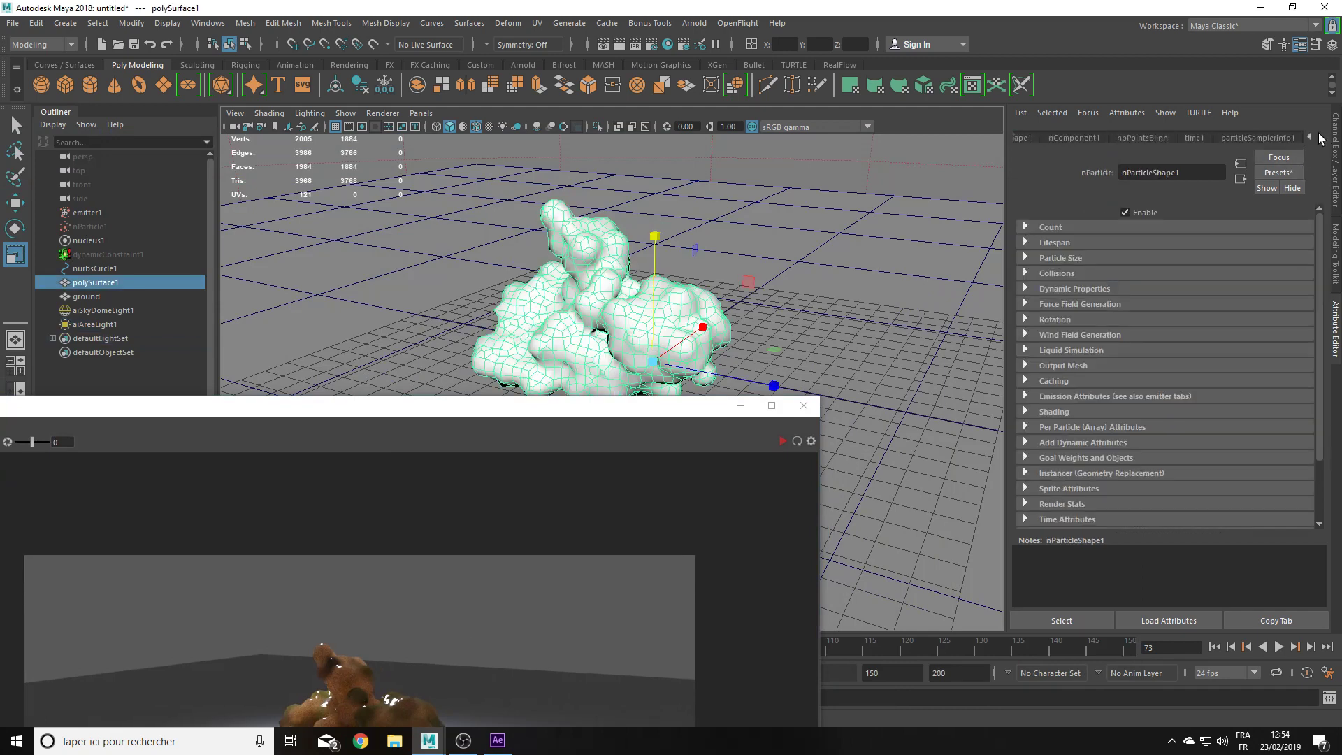
left_click(1310, 136)
left_click(1310, 136)
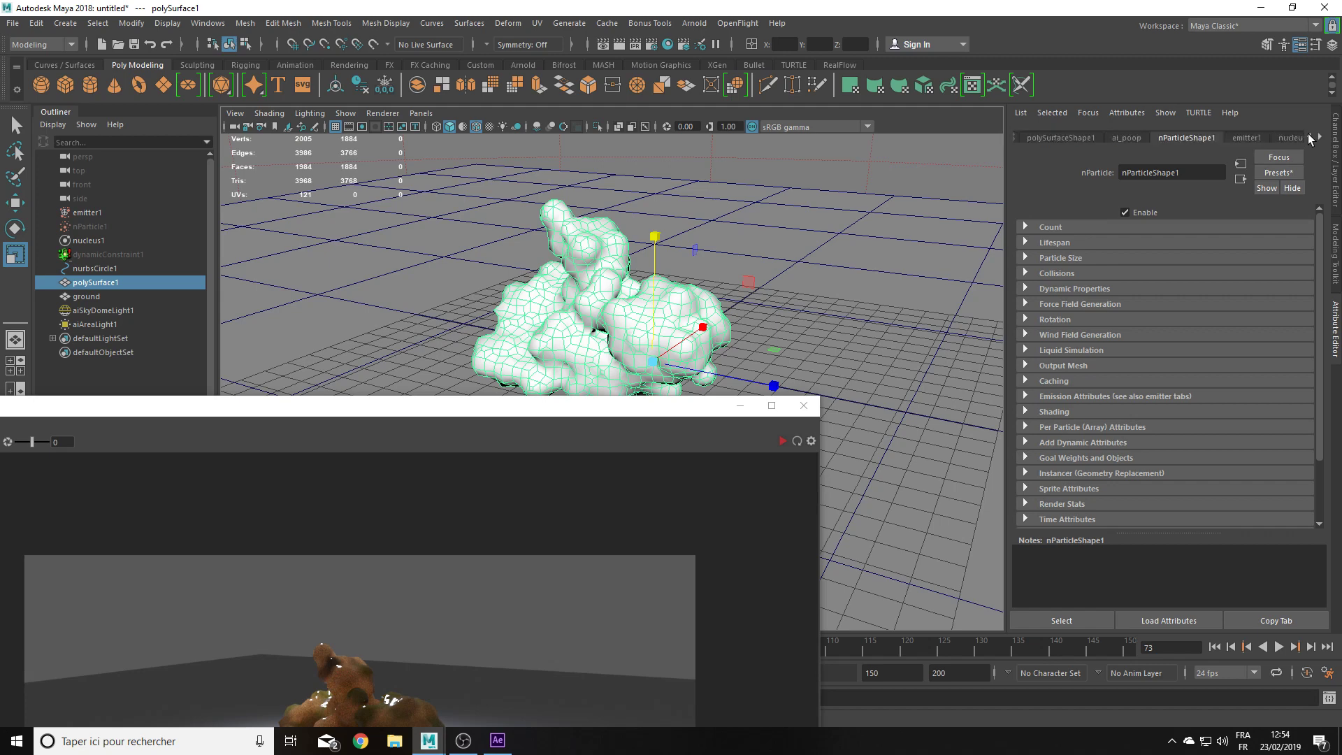
left_click(1189, 138)
scroll(1092, 386, "down", 3)
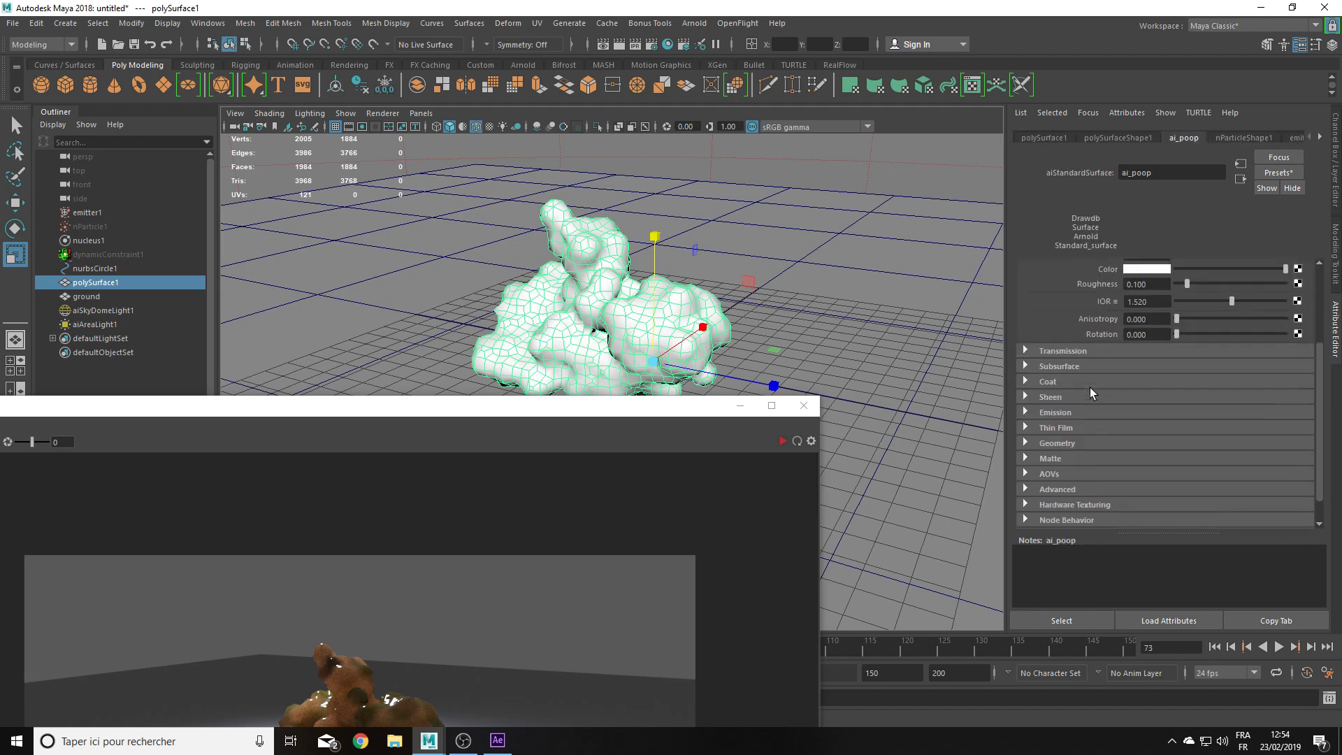
scroll(1065, 349, "up", 2)
scroll(1060, 347, "up", 2)
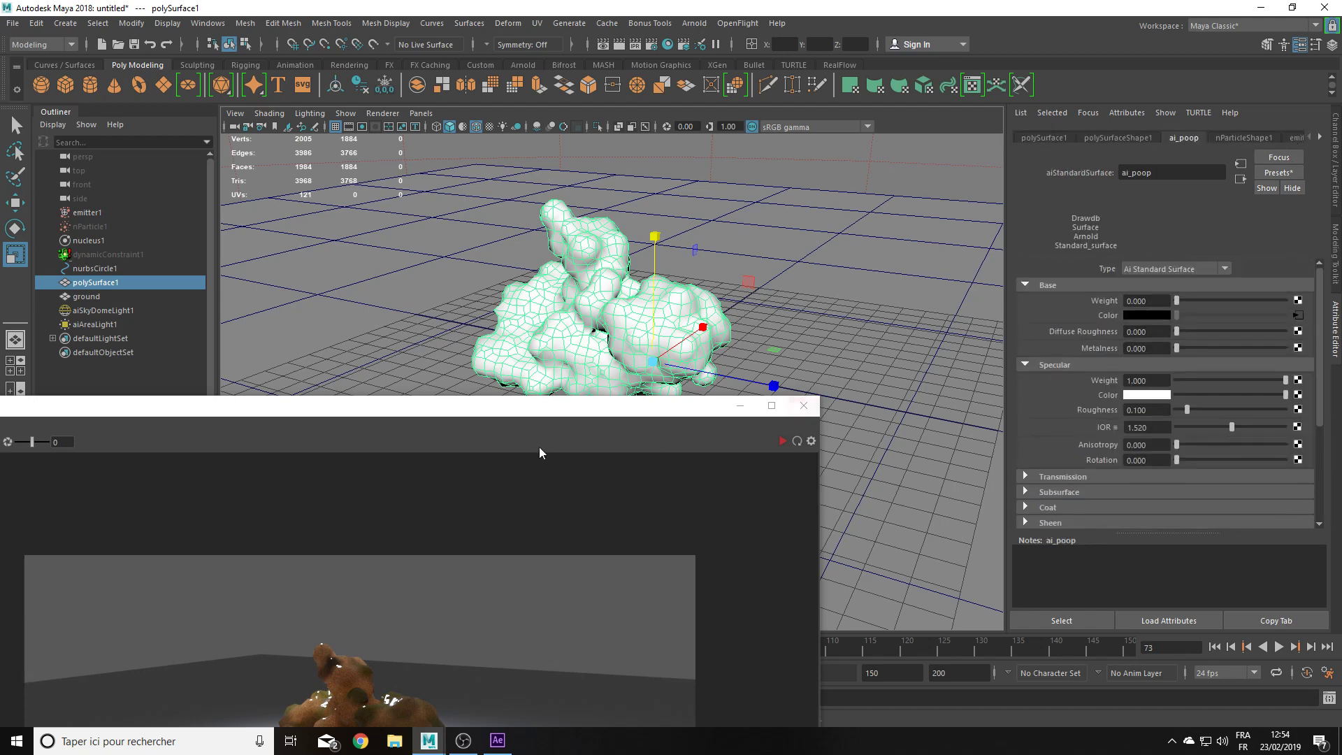
left_click_drag(533, 412, 489, 210)
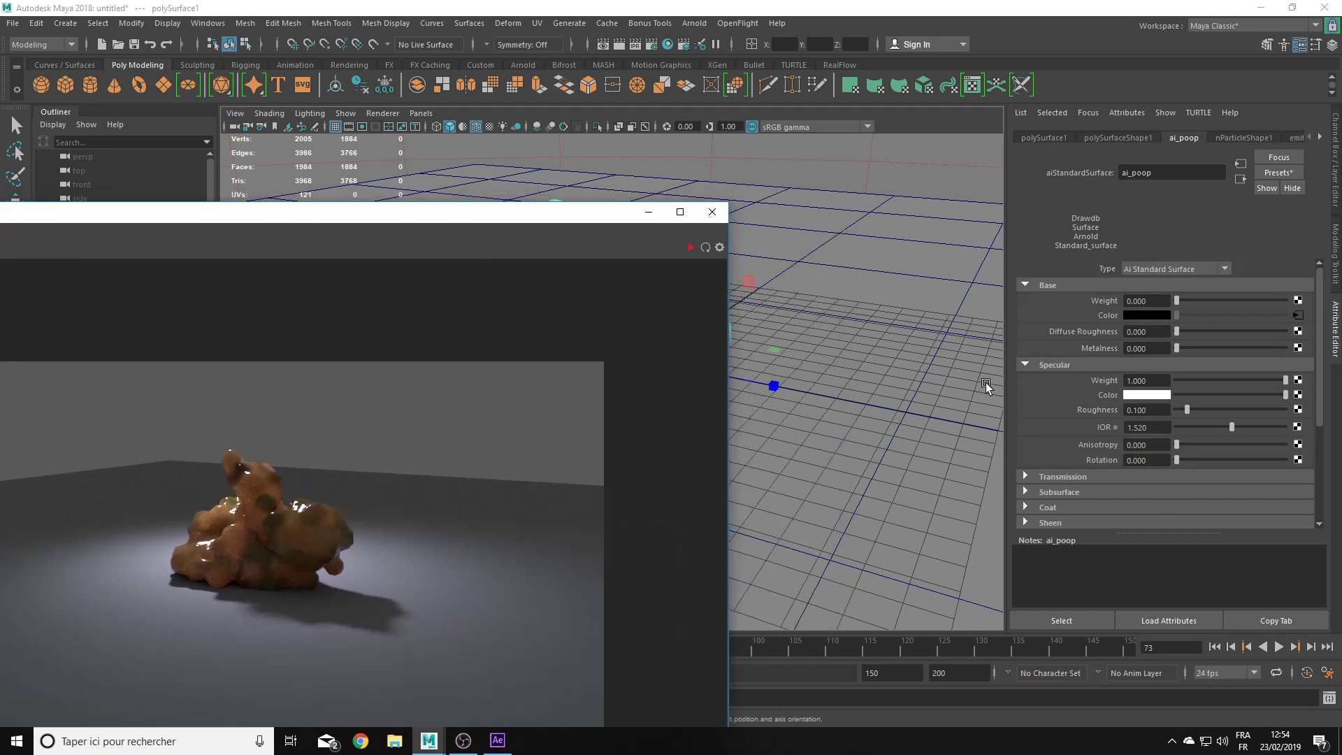
left_click_drag(574, 218, 581, 343)
left_click(1145, 429)
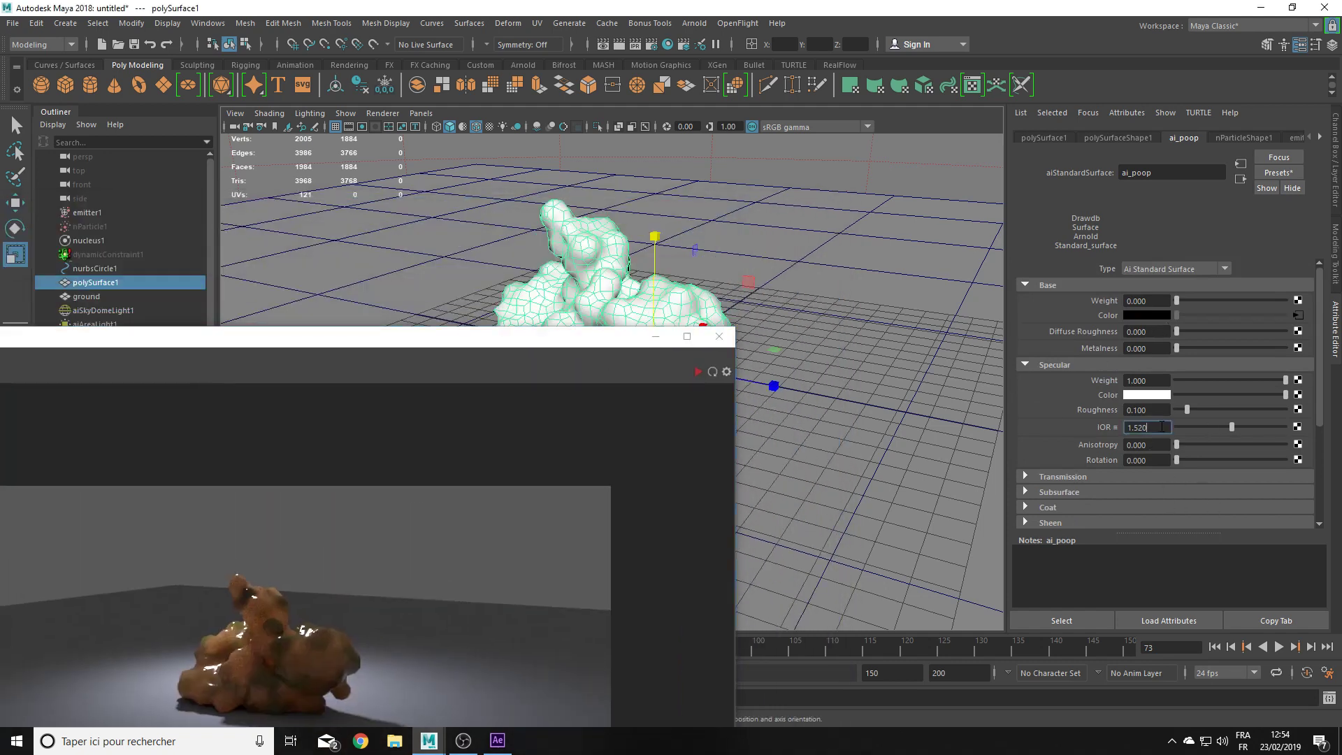
type("1.")
type("4")
key("Return")
Step: Change ai_poop's subsurface Type from diffusion to randomwalk
scroll(1078, 435, "down", 3)
left_click(1038, 412)
scroll(1057, 425, "down", 2)
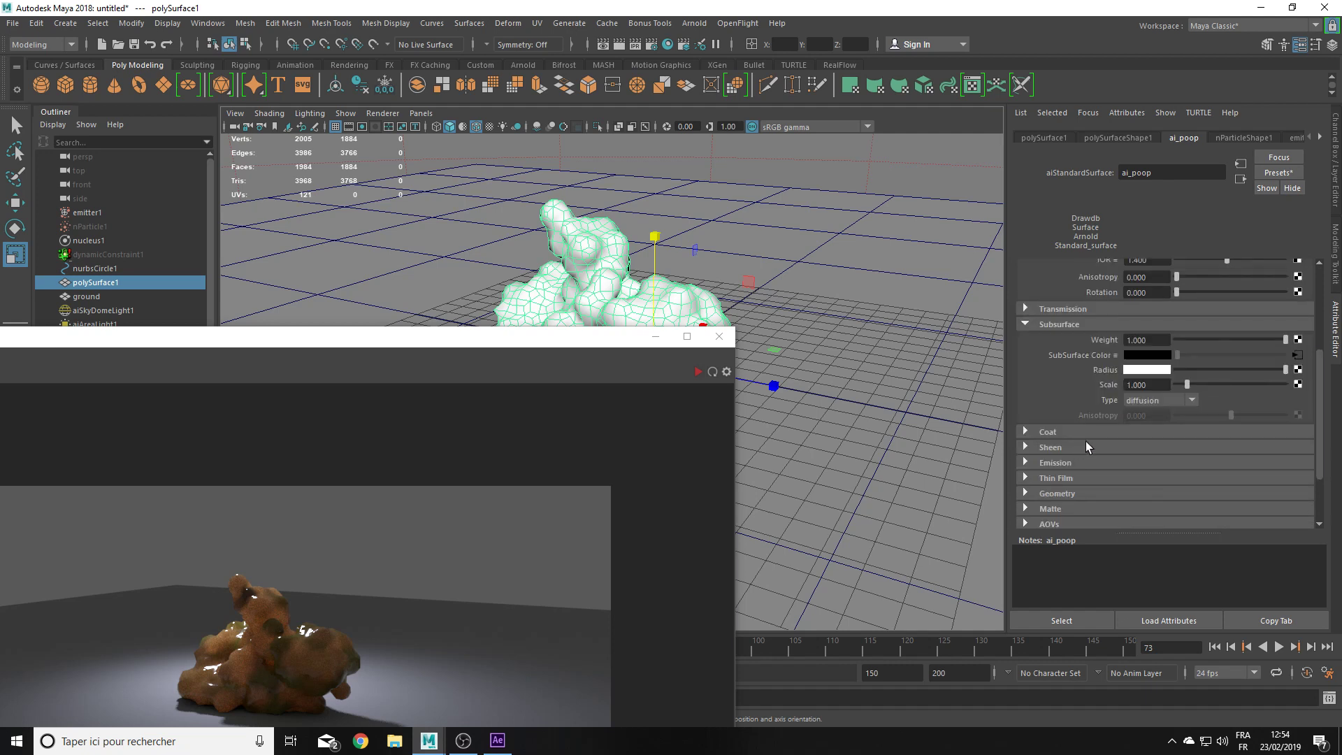
left_click(1145, 402)
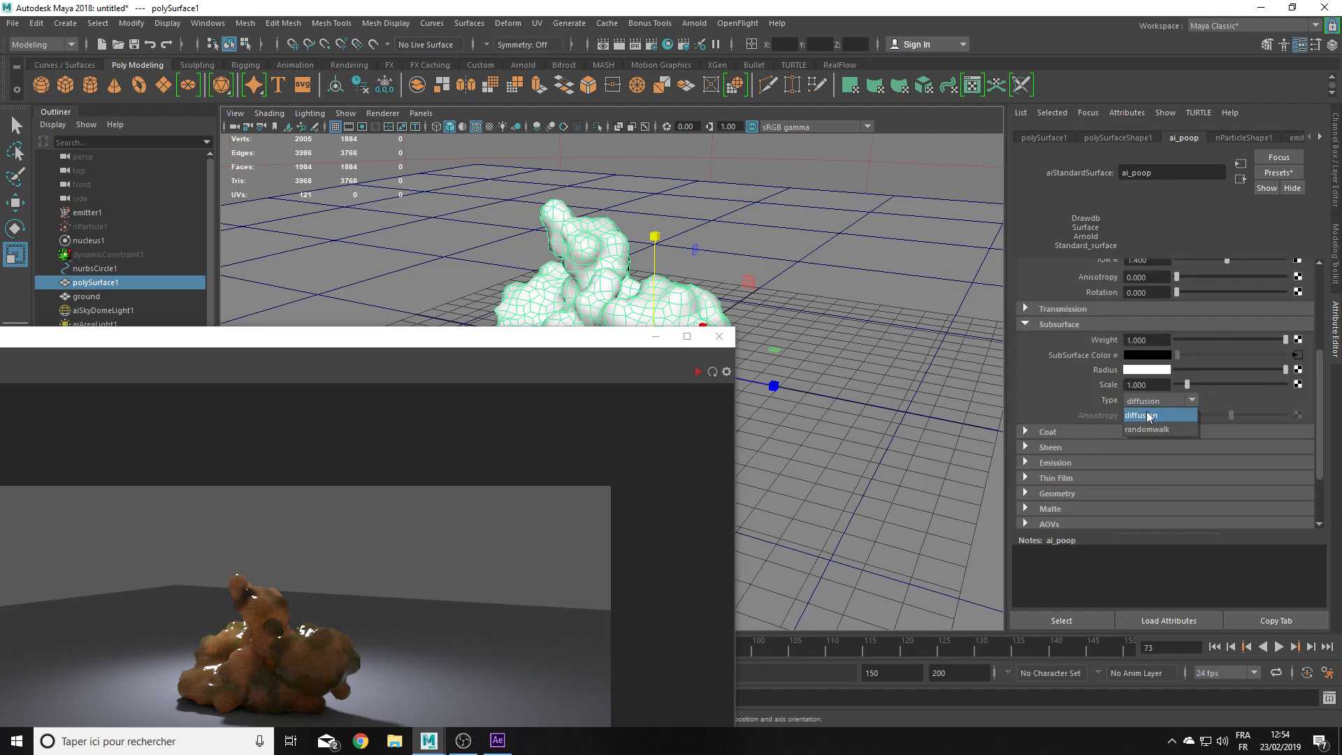
left_click(1152, 430)
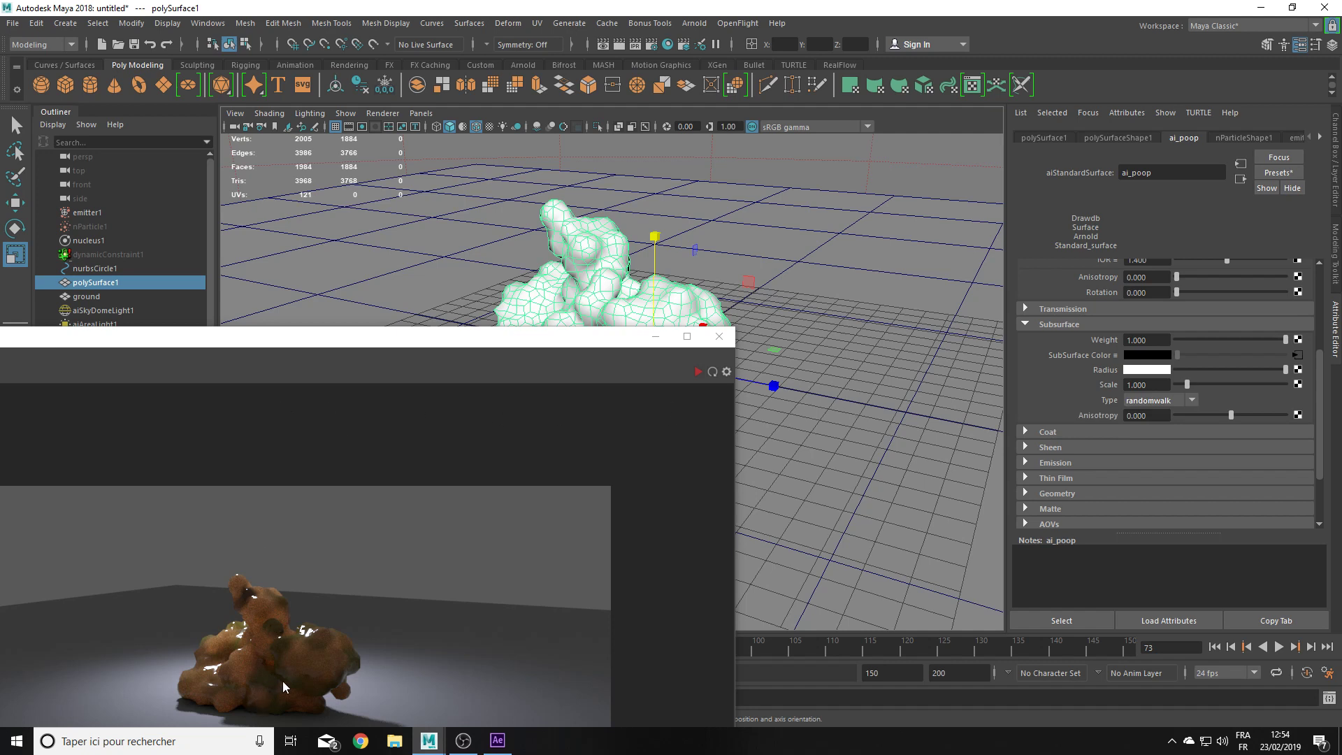
Step: Set the subsurface Radius to red and Scale to 0.1, re-rendering after each
left_click(1138, 374)
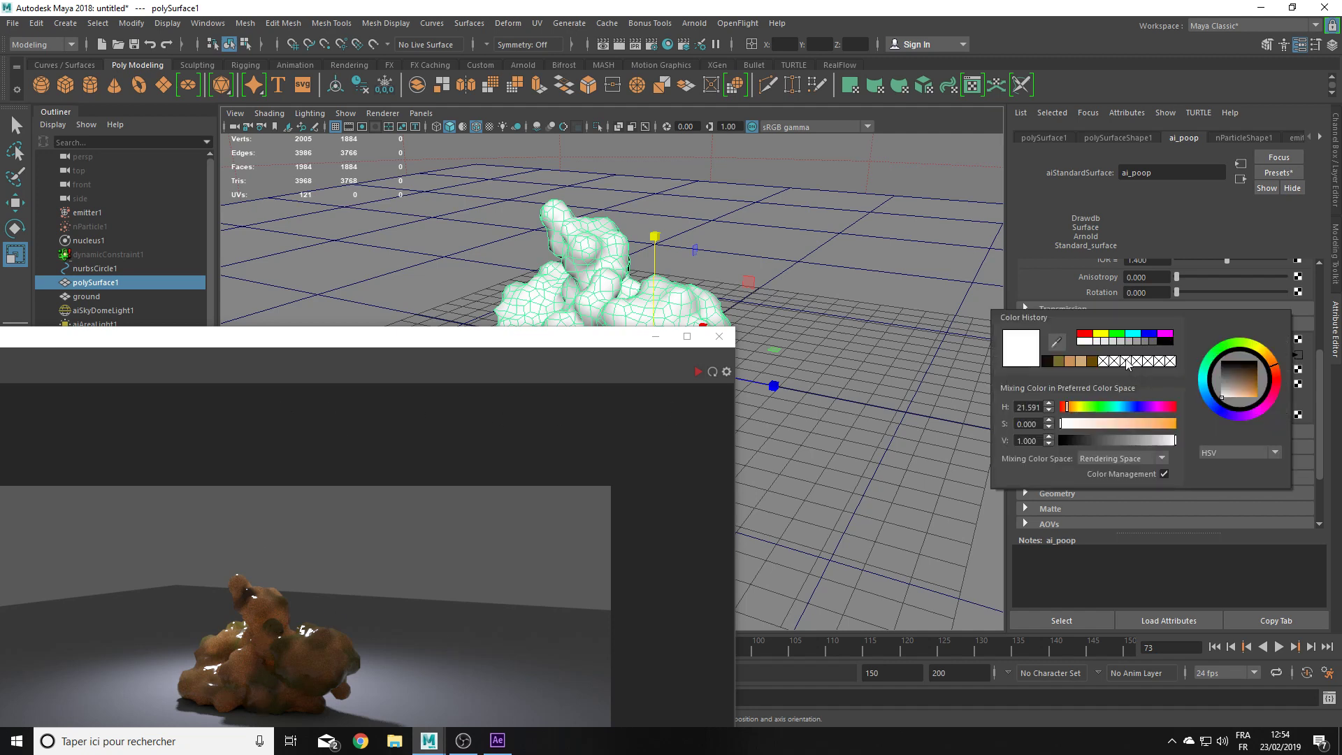
left_click(1085, 336)
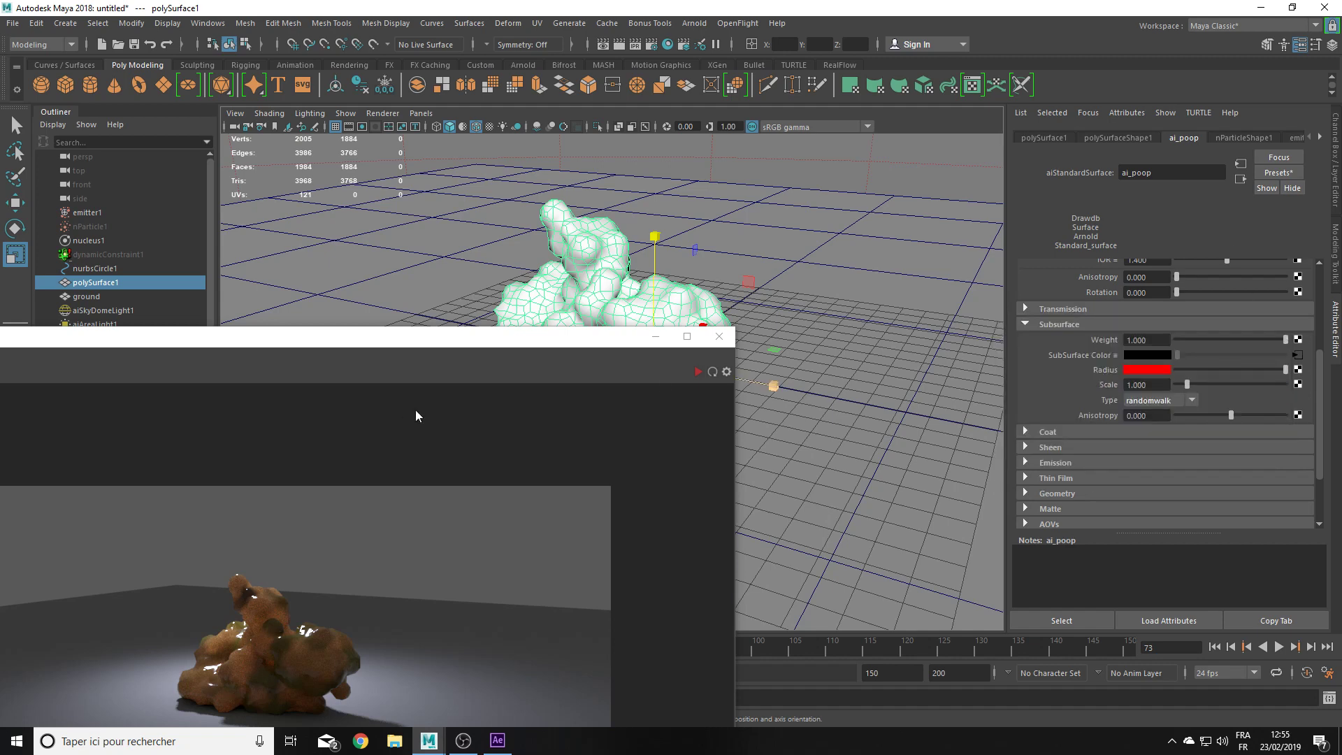
left_click(712, 372)
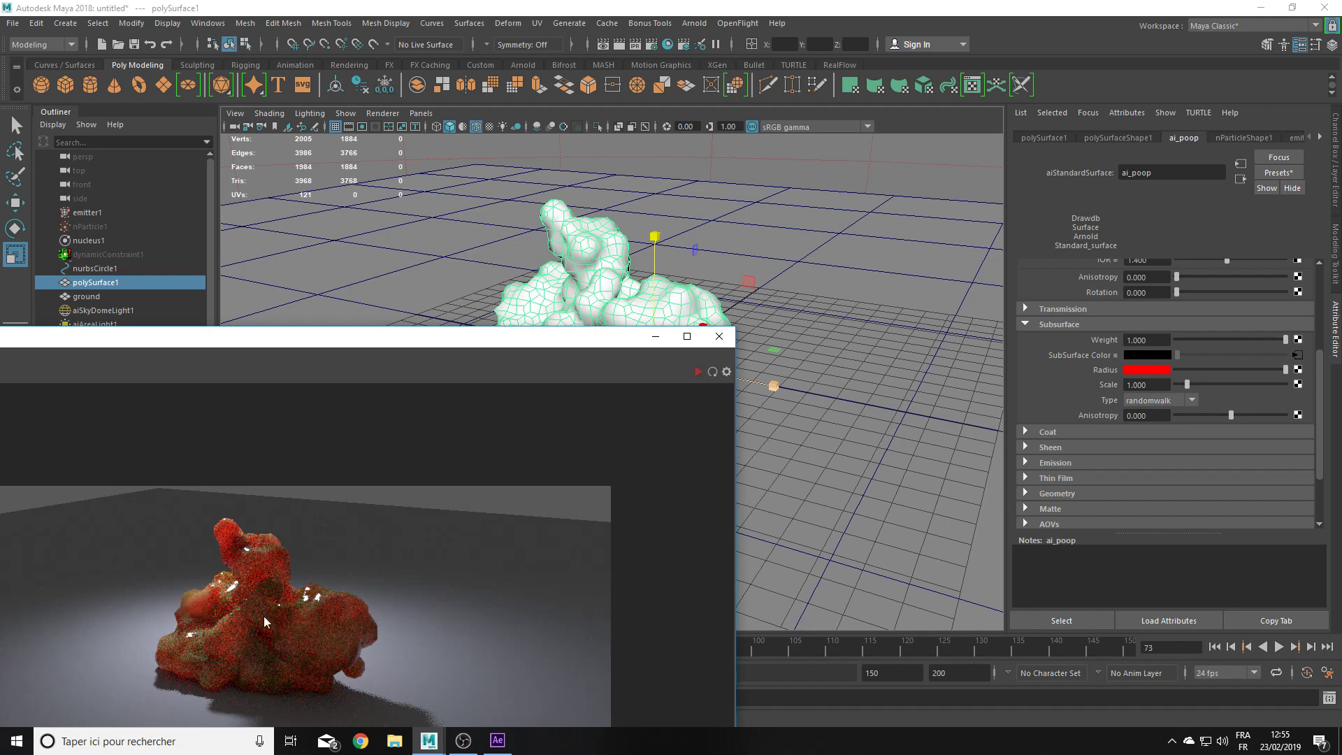
double_click(1146, 384)
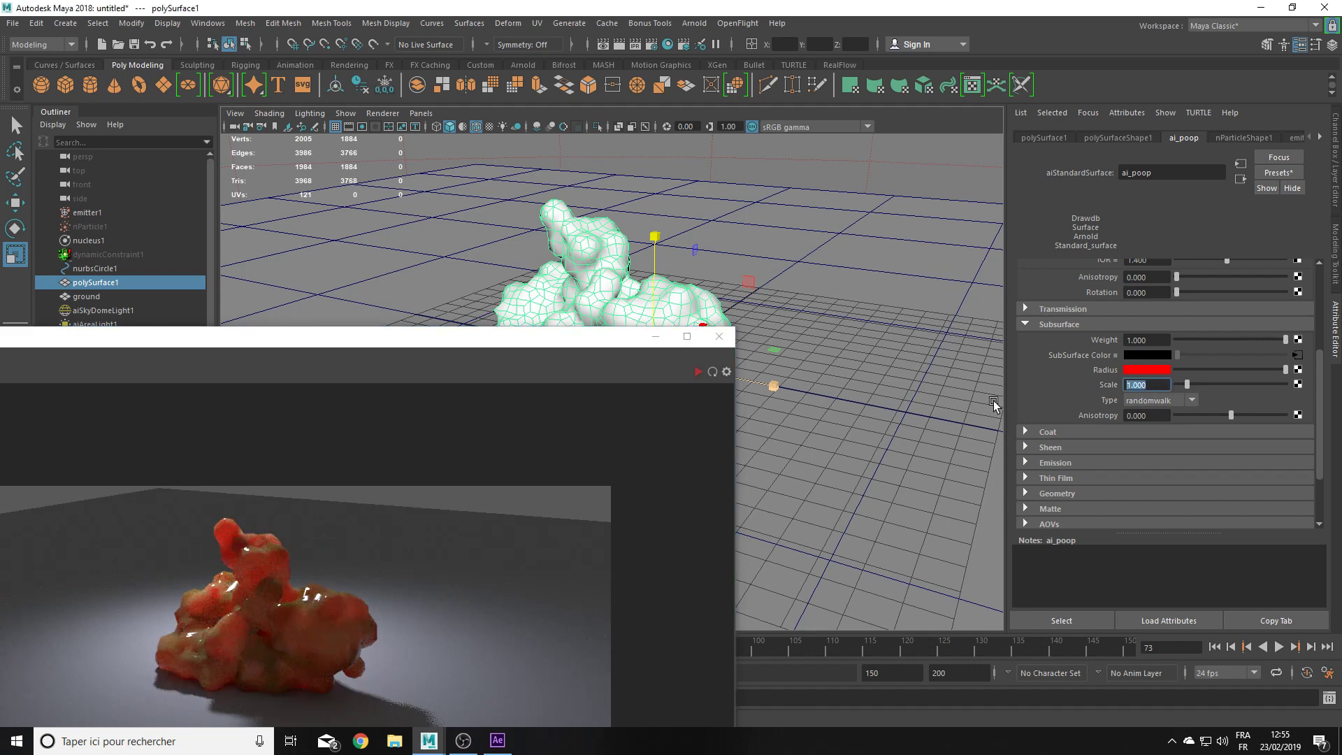
type("0.1")
key("Return")
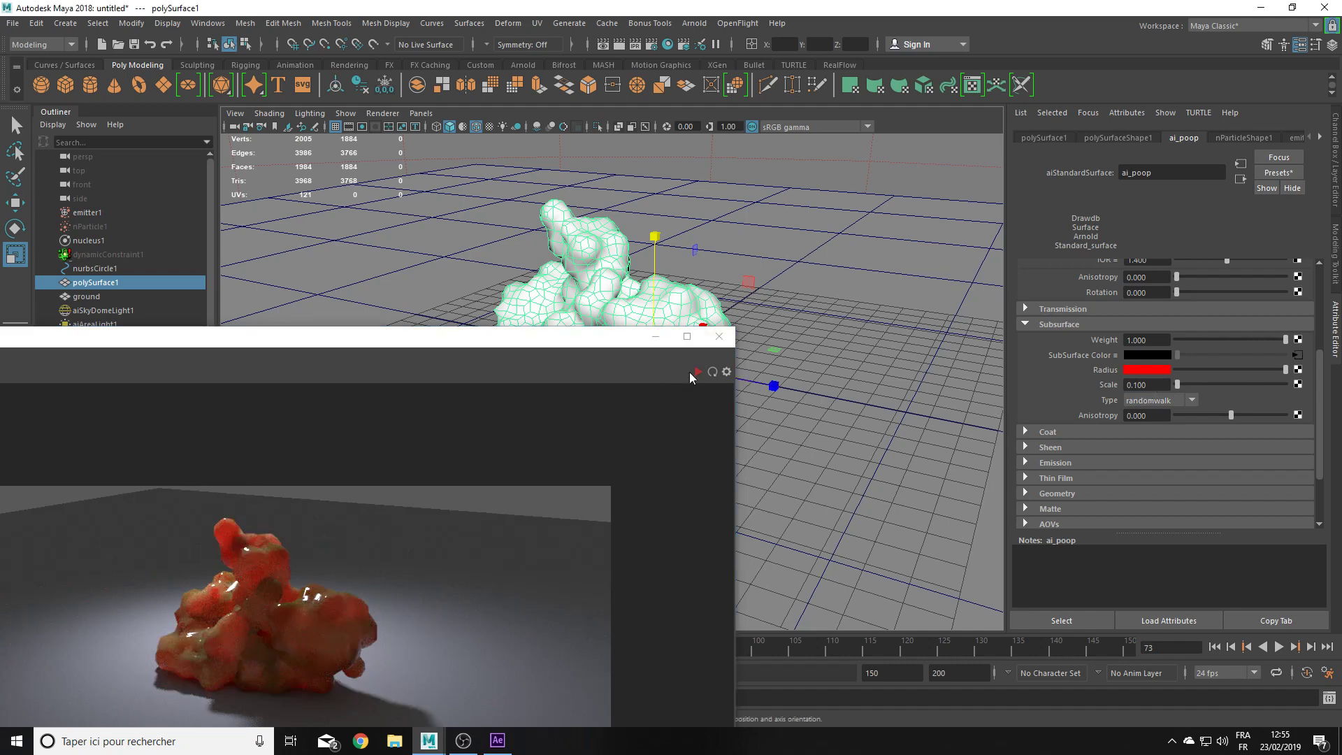
left_click(713, 372)
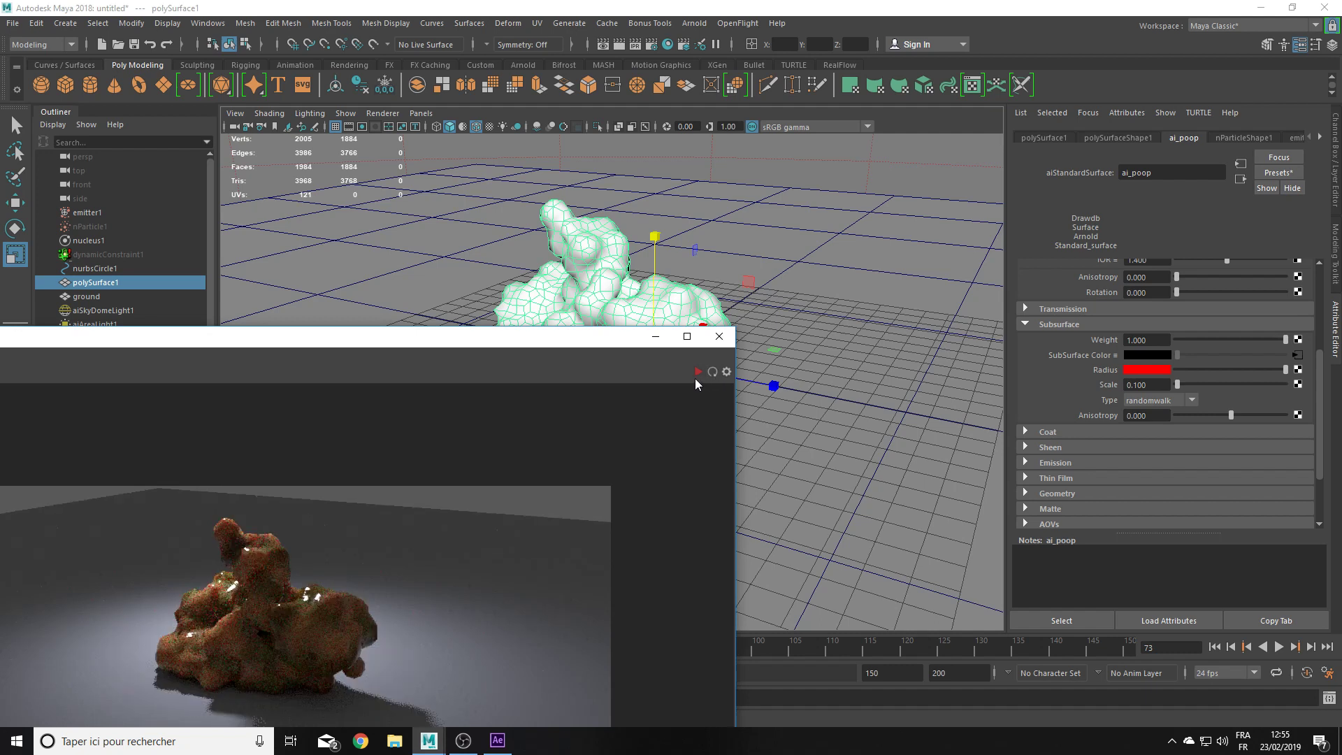
left_click(773, 386)
left_click_drag(846, 443, 852, 430)
Step: Raise the subsurface Scale to 0.250 and re-render
left_click(1140, 385)
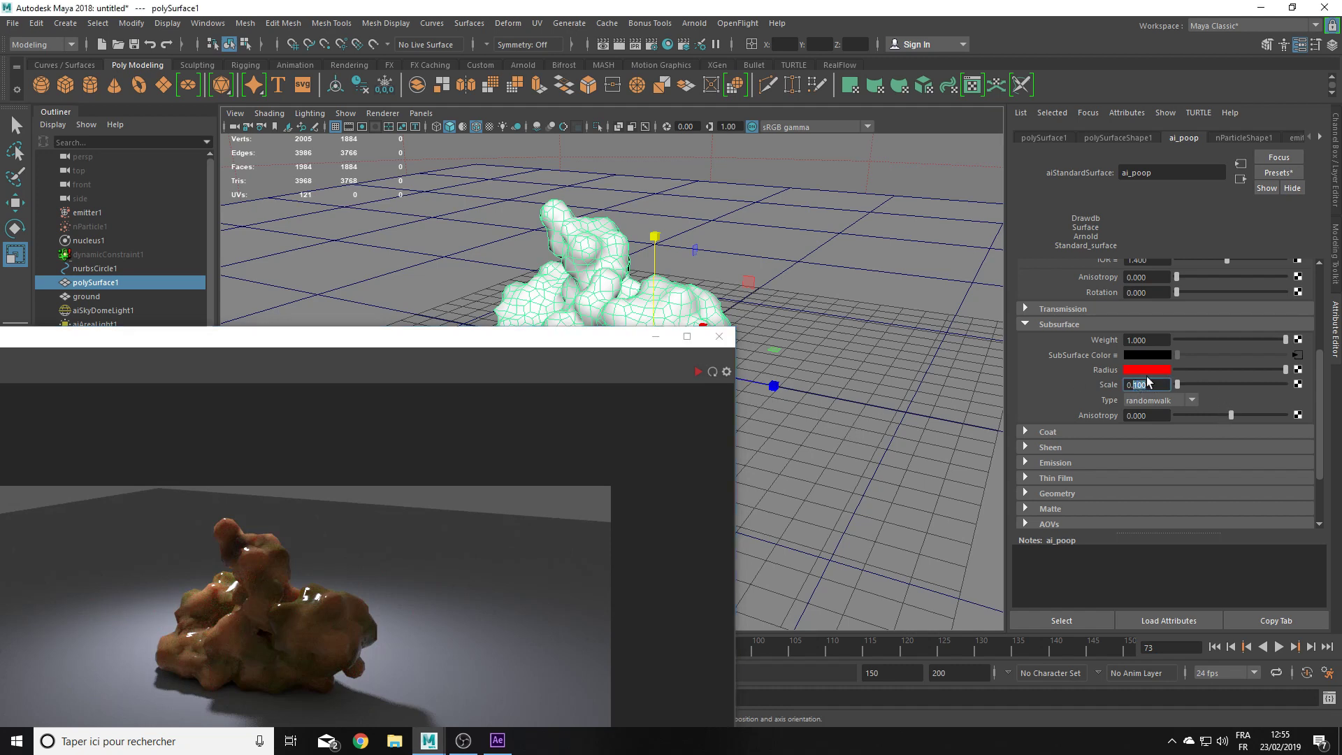
type("25")
key("Return")
left_click(712, 371)
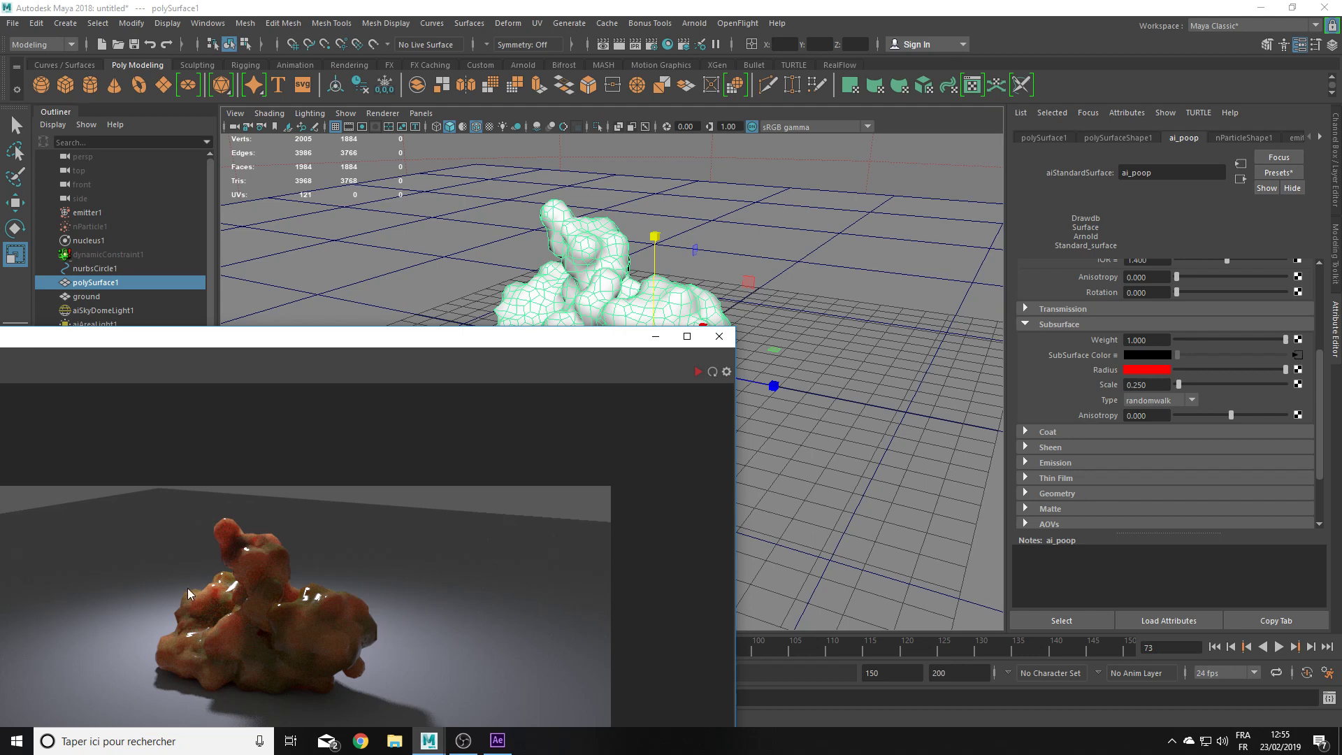
Step: Change the subsurface Radius to a dark golden yellow and re-render
left_click(1151, 370)
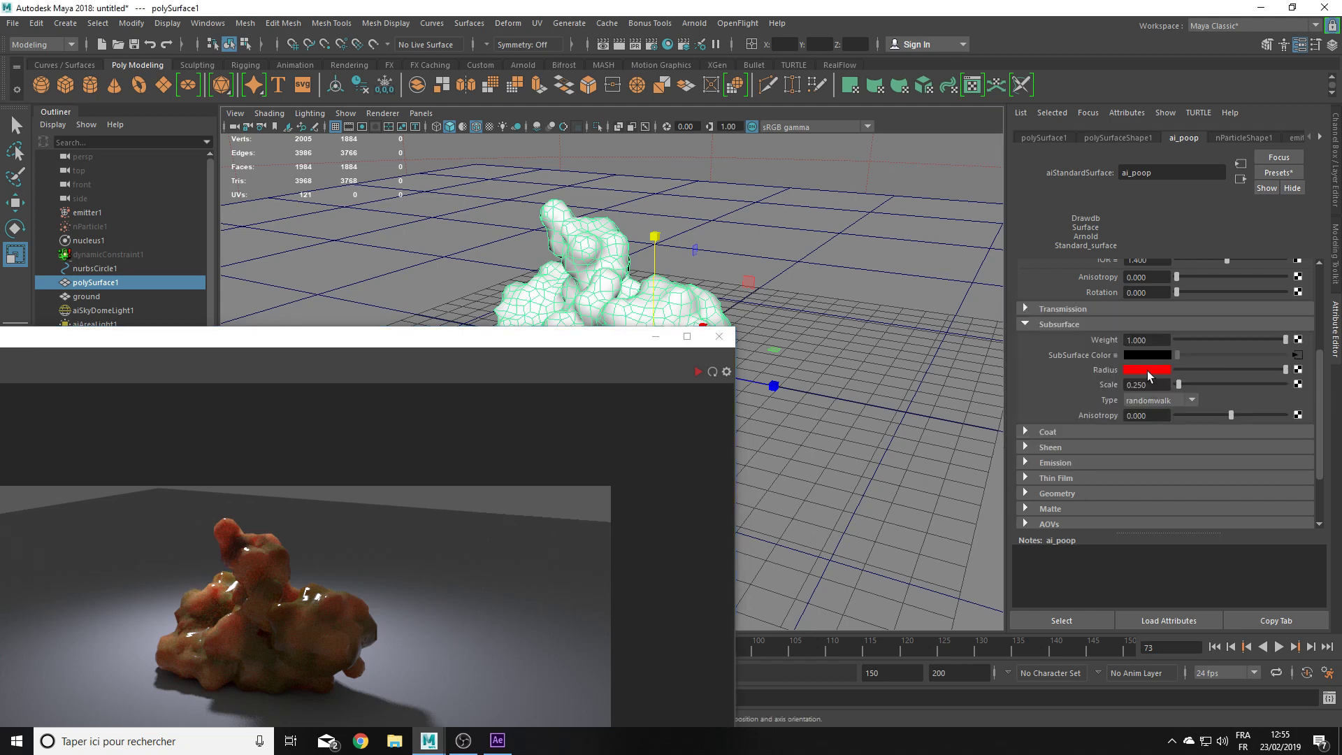
left_click(1149, 370)
left_click(1288, 355)
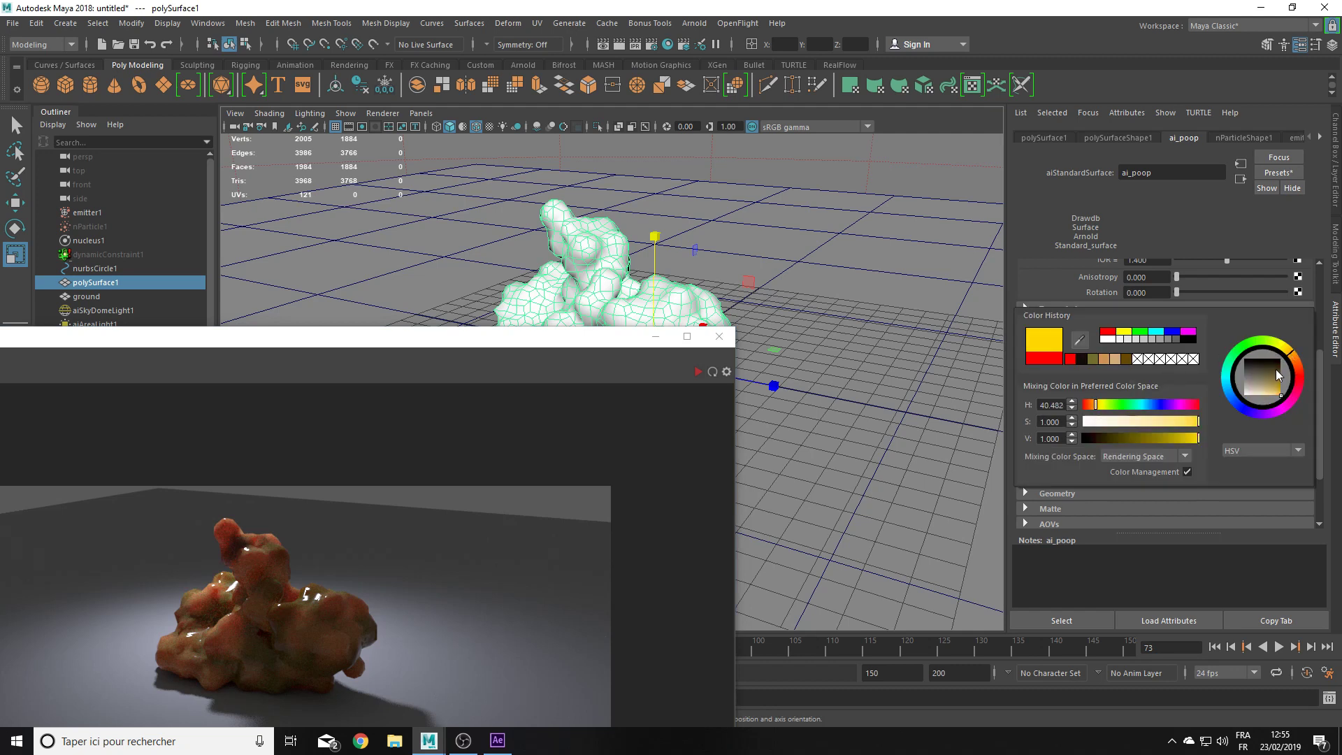
left_click_drag(1186, 439, 1177, 439)
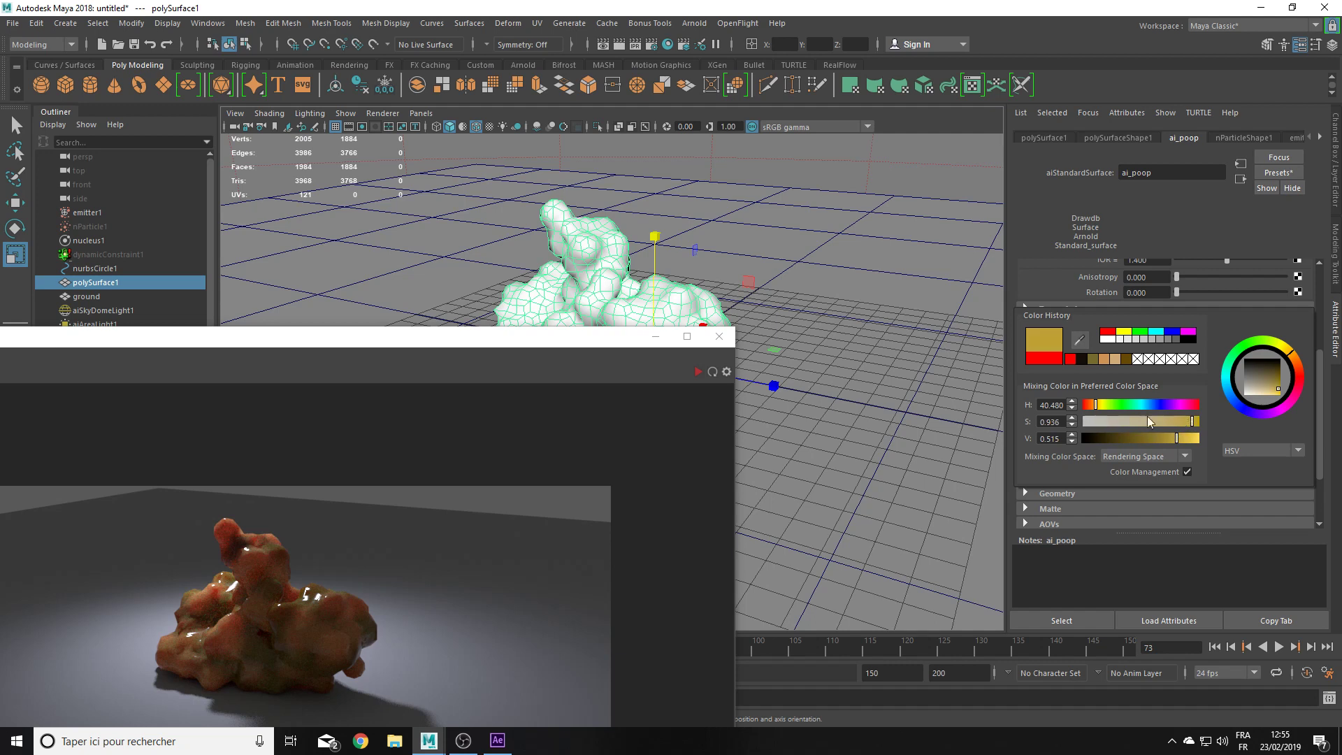
left_click(710, 374)
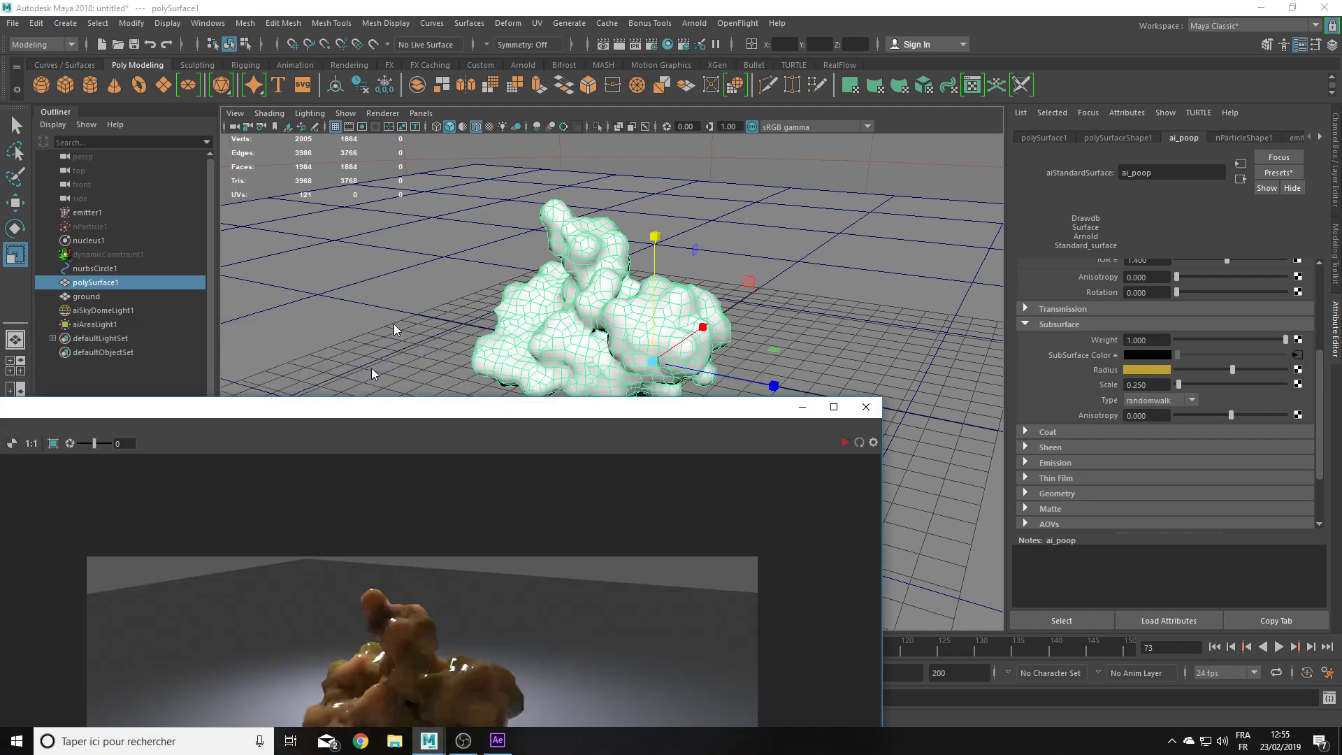
mouse_move(202, 344)
left_mouse_down()
mouse_move(454, 137)
mouse_move(478, 393)
mouse_move(473, 208)
mouse_move(444, 575)
mouse_move(476, 430)
left_mouse_up()
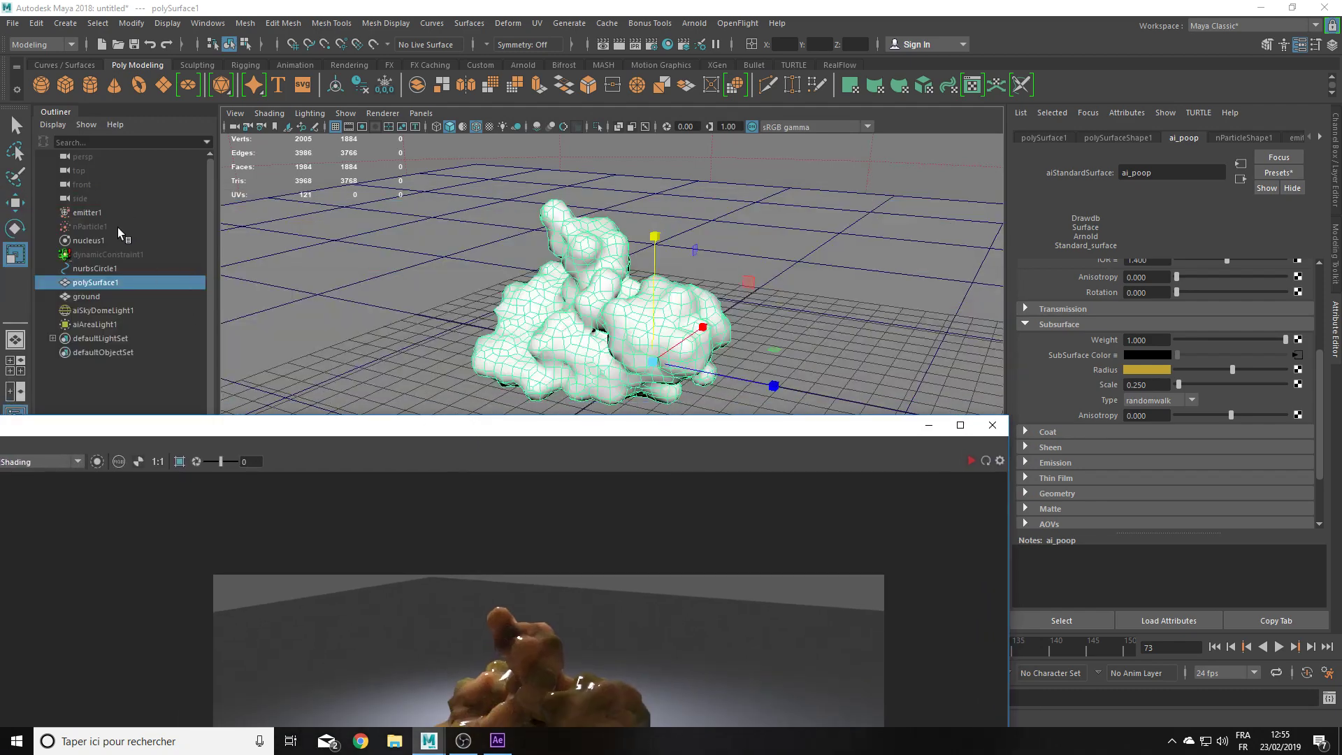
Step: Lower the hue of nParticle1's Color ramp key from 47.254 to 34.585, toward orange
left_click(89, 227)
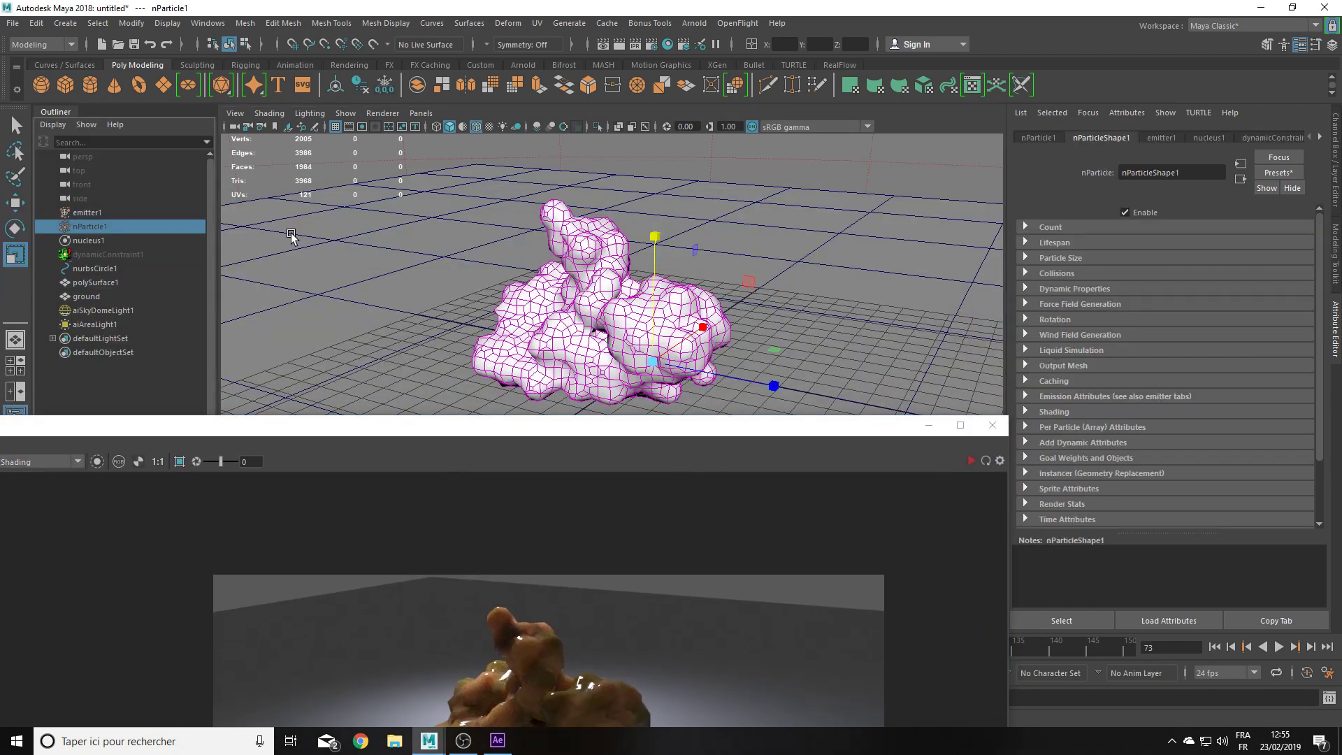
left_click(1067, 411)
scroll(1177, 408, "down", 3)
scroll(1176, 401, "down", 2)
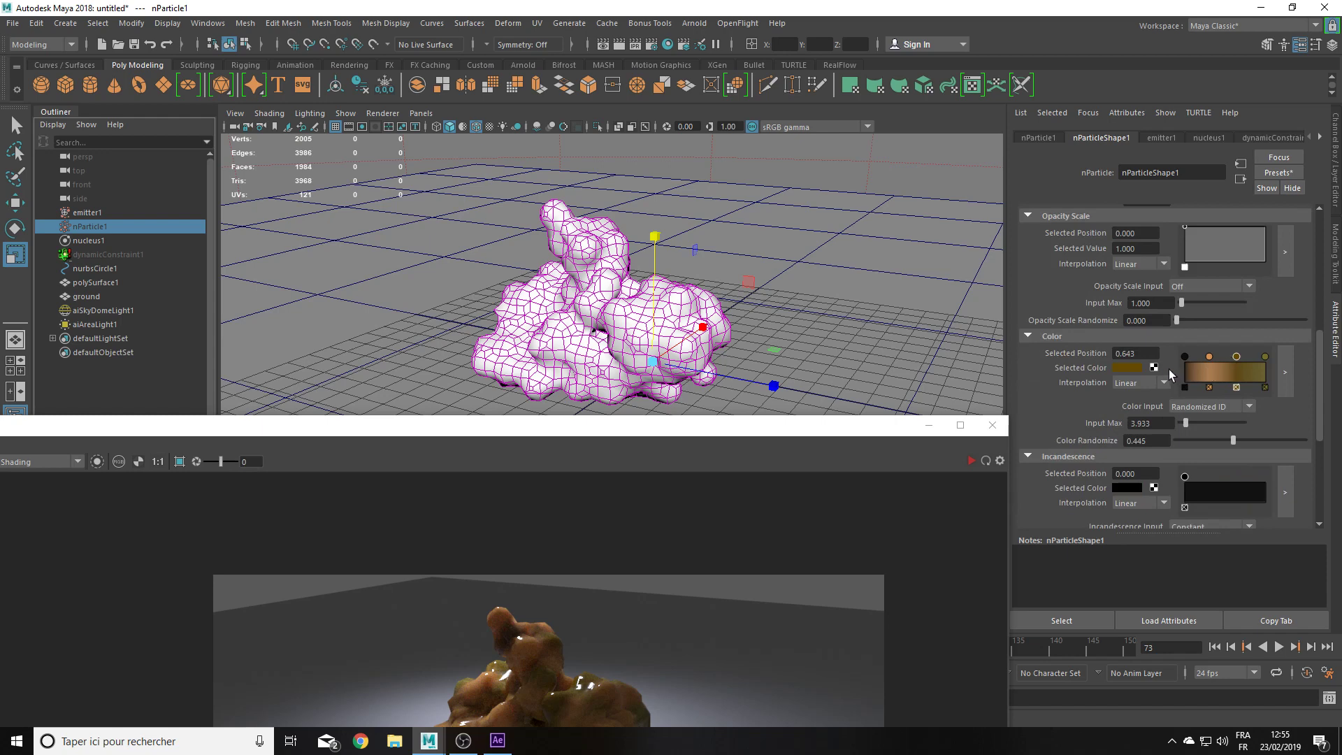
left_click(1264, 359)
left_click(1127, 367)
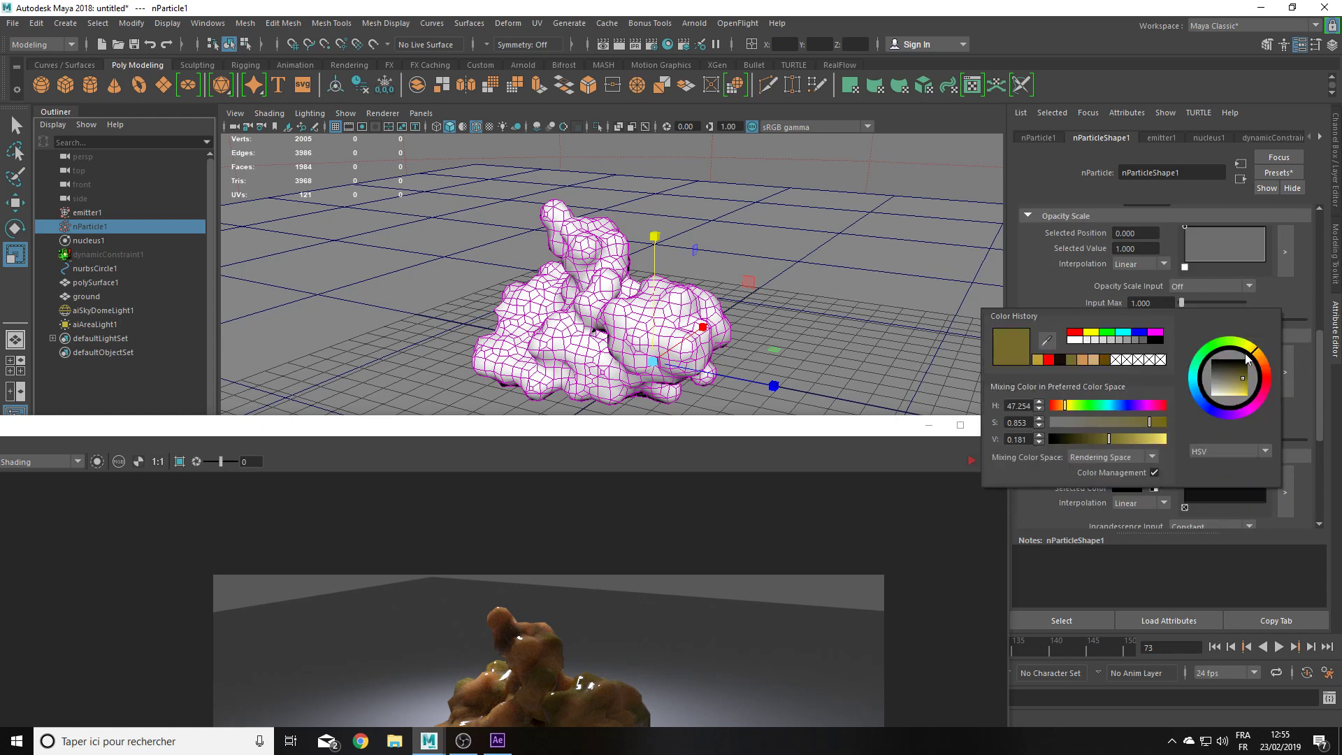
left_click_drag(1259, 350, 1262, 362)
Step: Shift the particle ramp colour further to reddish-brown and re-render
left_click_drag(1263, 354, 1266, 371)
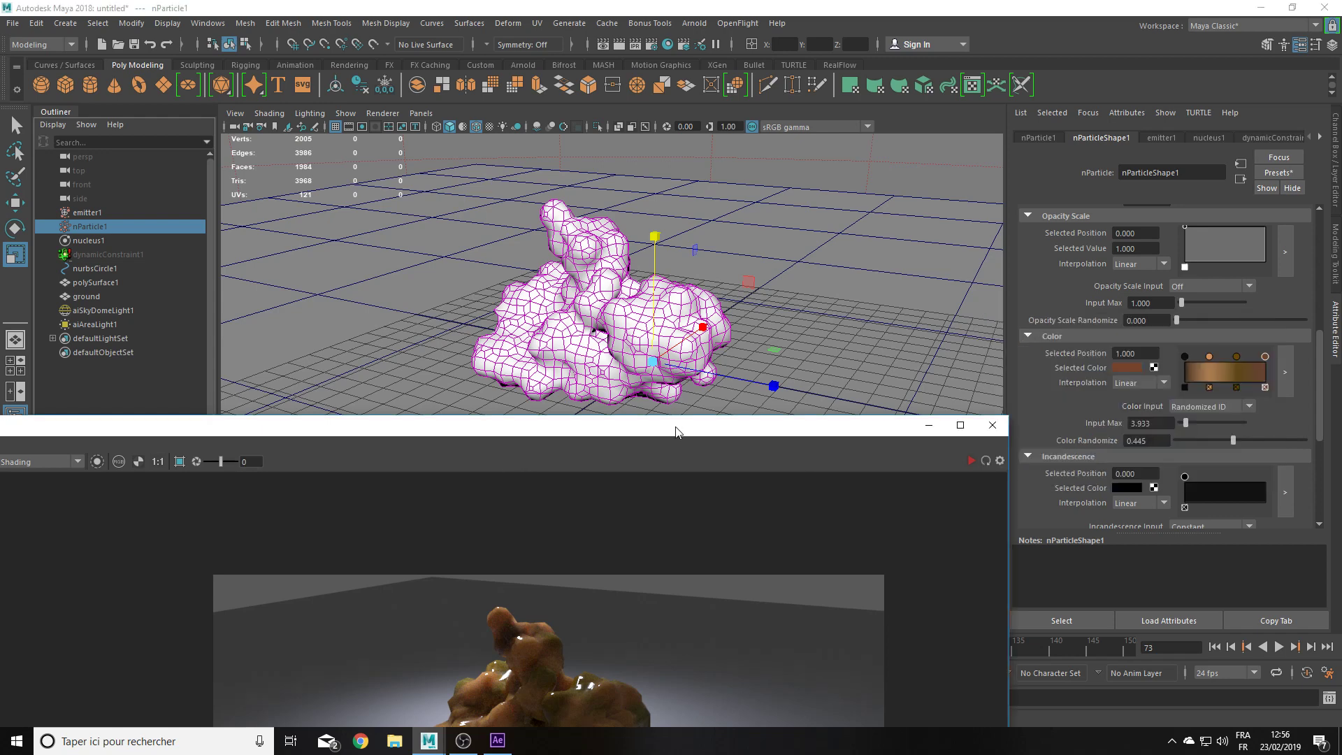
left_click_drag(668, 427, 623, 203)
left_click(943, 236)
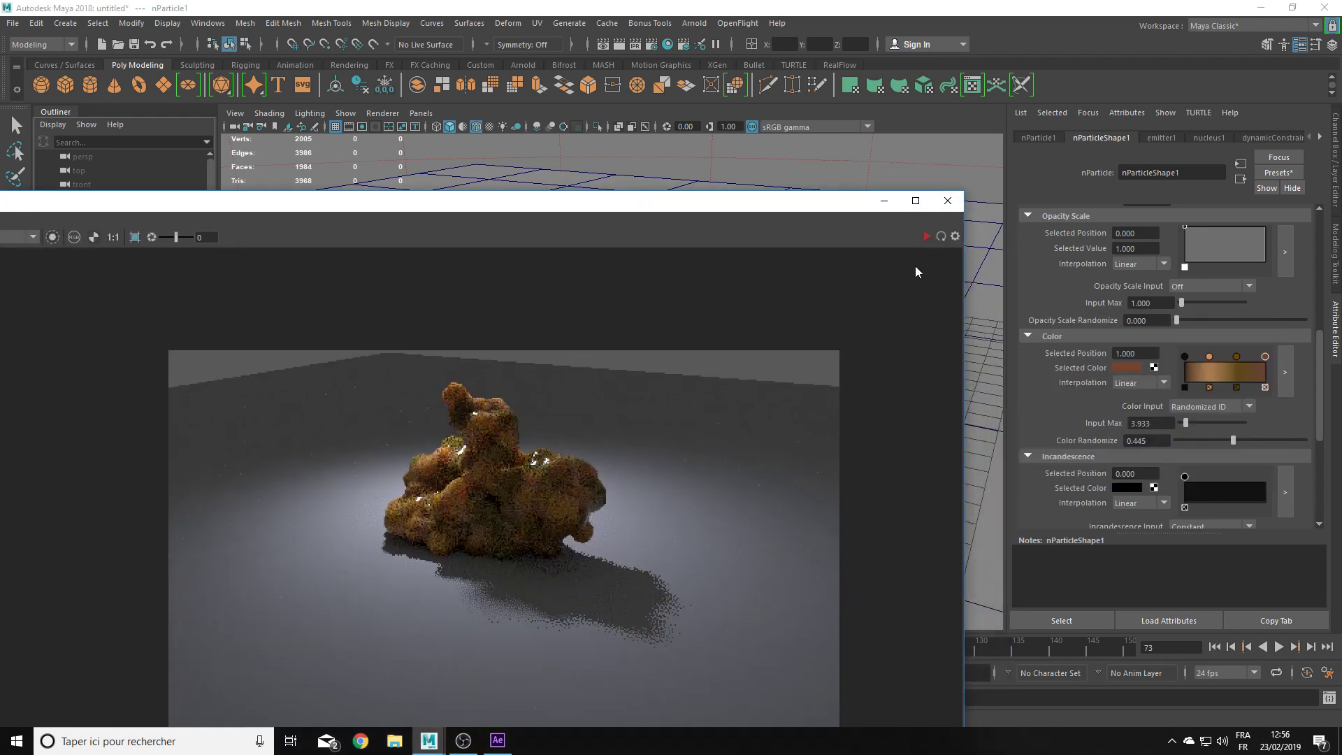
Step: Replay the simulation from frame 1, stop at frame 63 and re-render the mesh
left_click(884, 202)
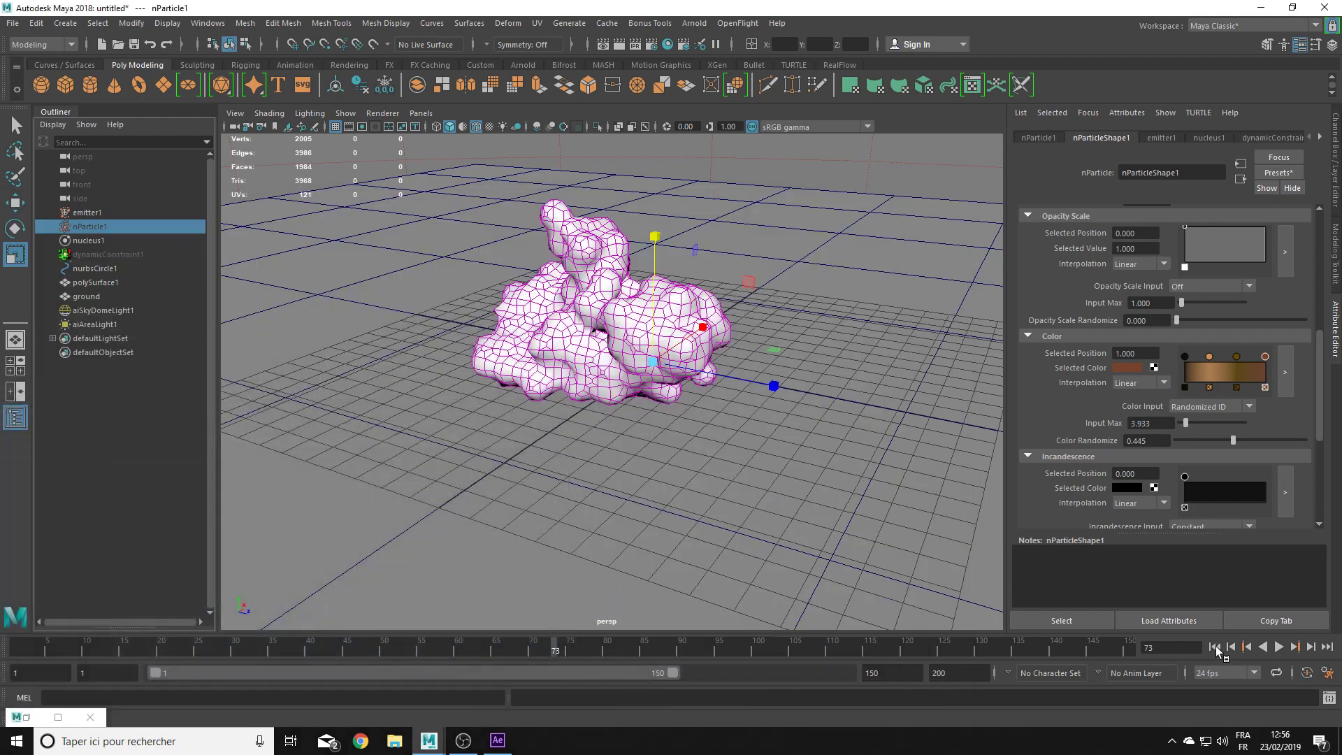
left_click(1215, 647)
left_click(1280, 646)
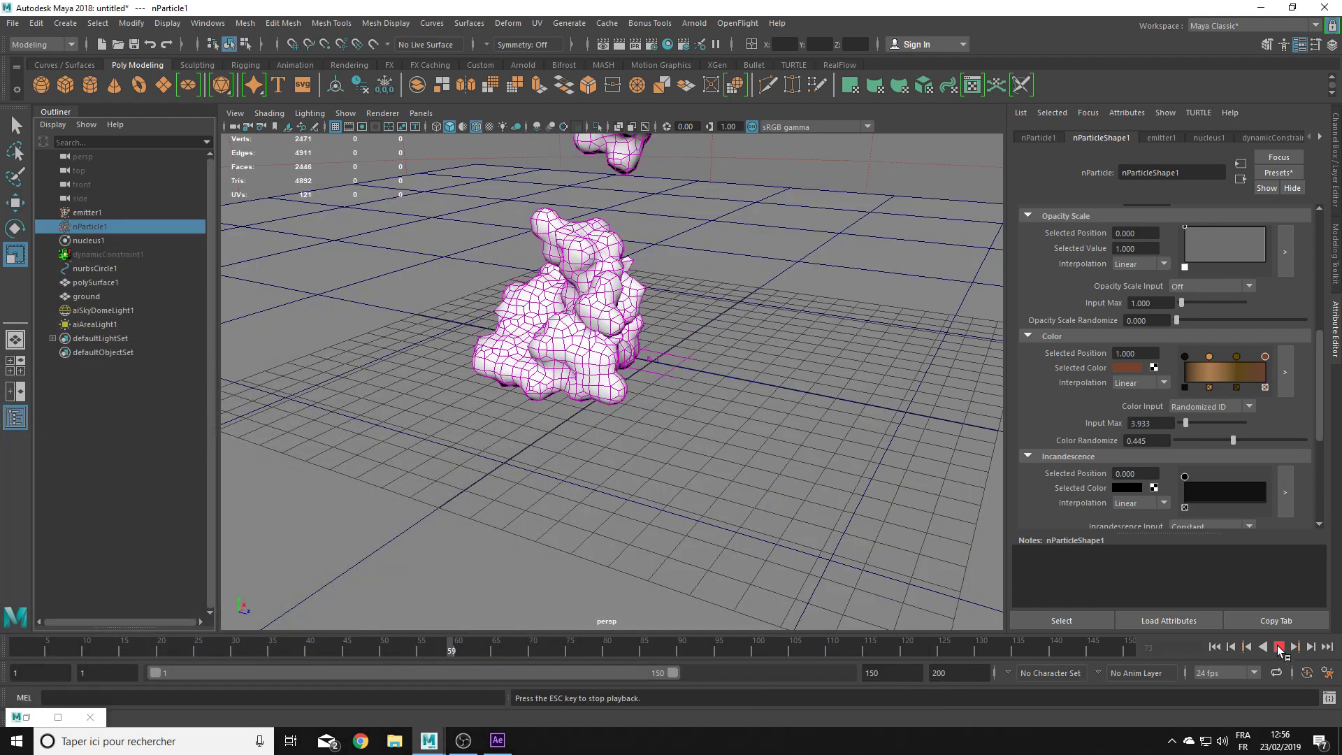
left_click(1279, 647)
left_click(48, 720)
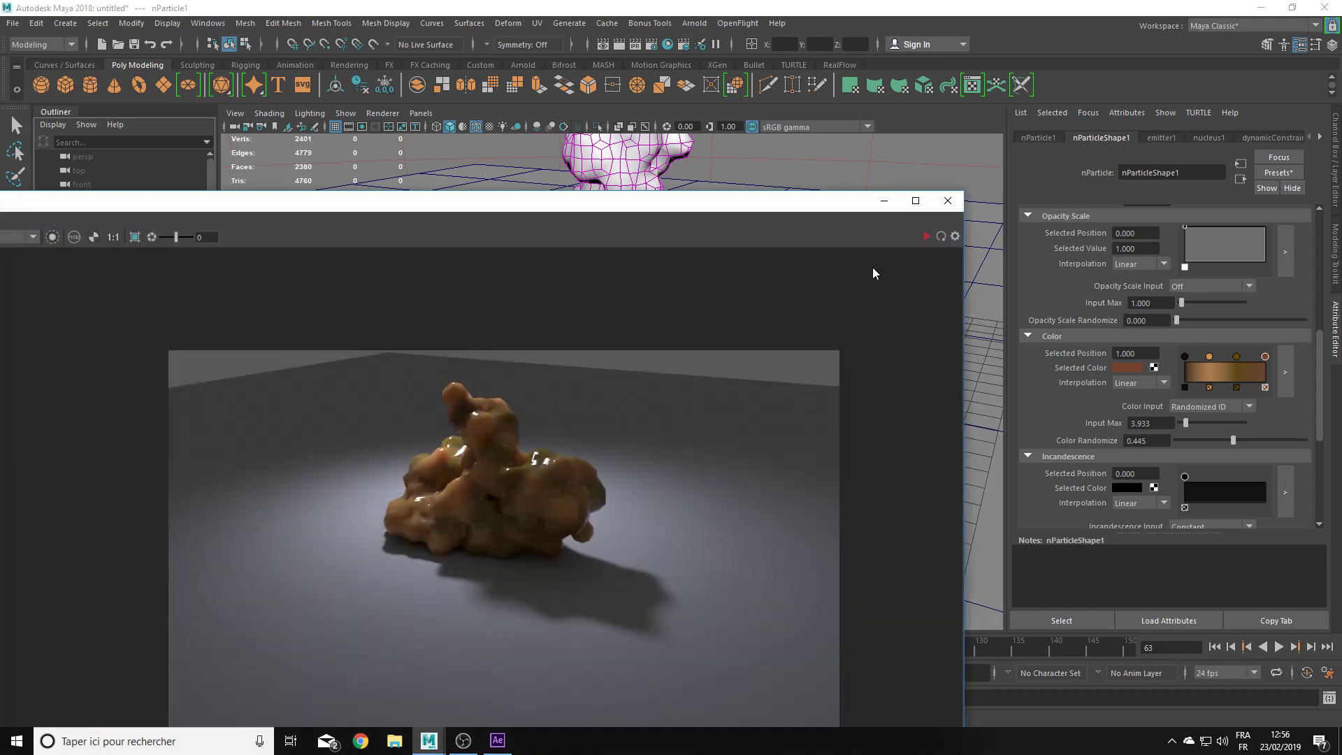
left_click(940, 237)
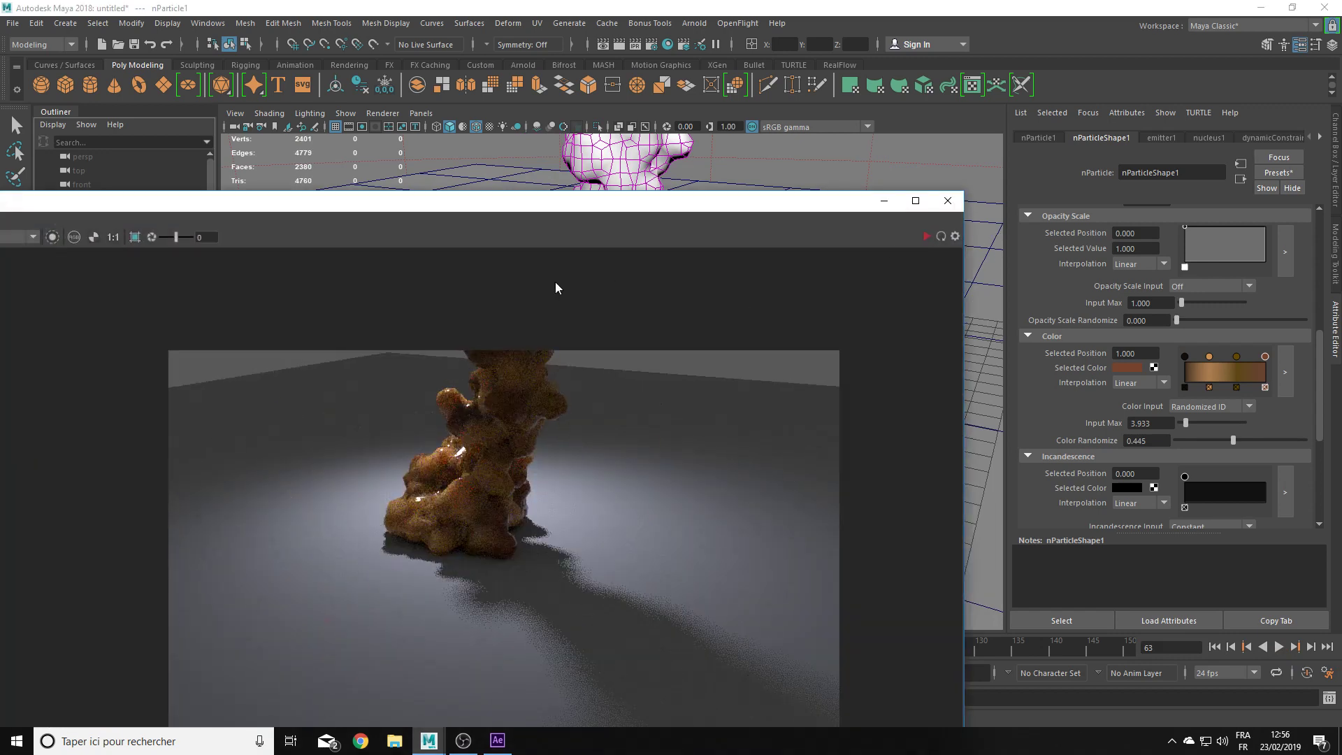
left_click_drag(629, 203, 290, 208)
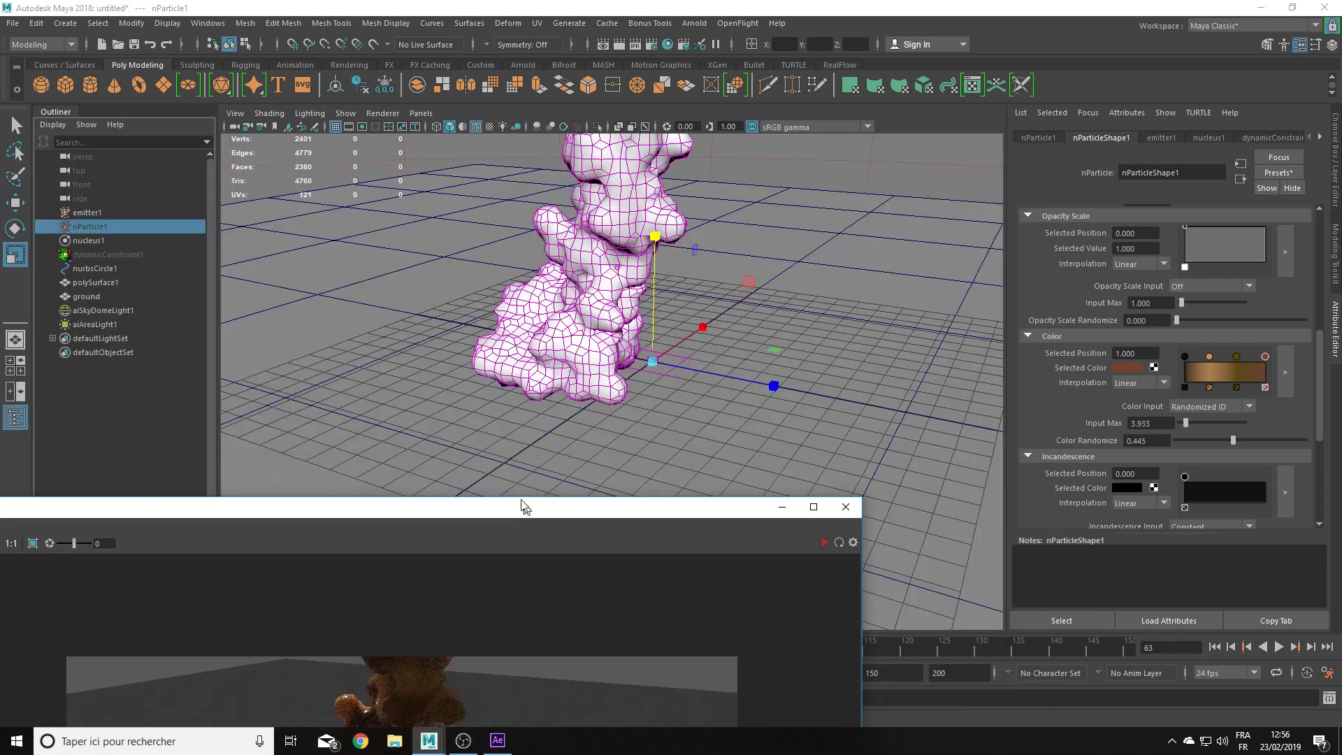
Step: Replay the simulation to frame 120 and bring up its glossy brown render
left_click(724, 646)
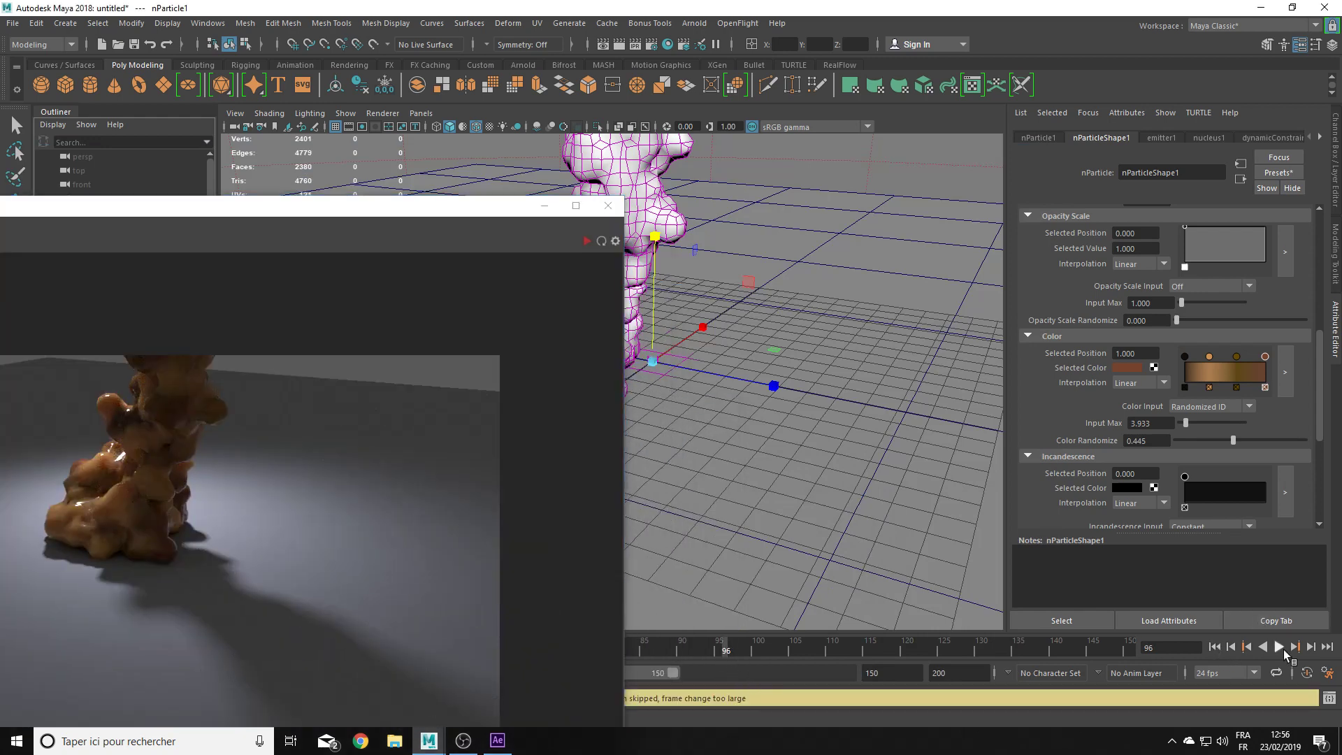
left_click_drag(418, 210, 170, 513)
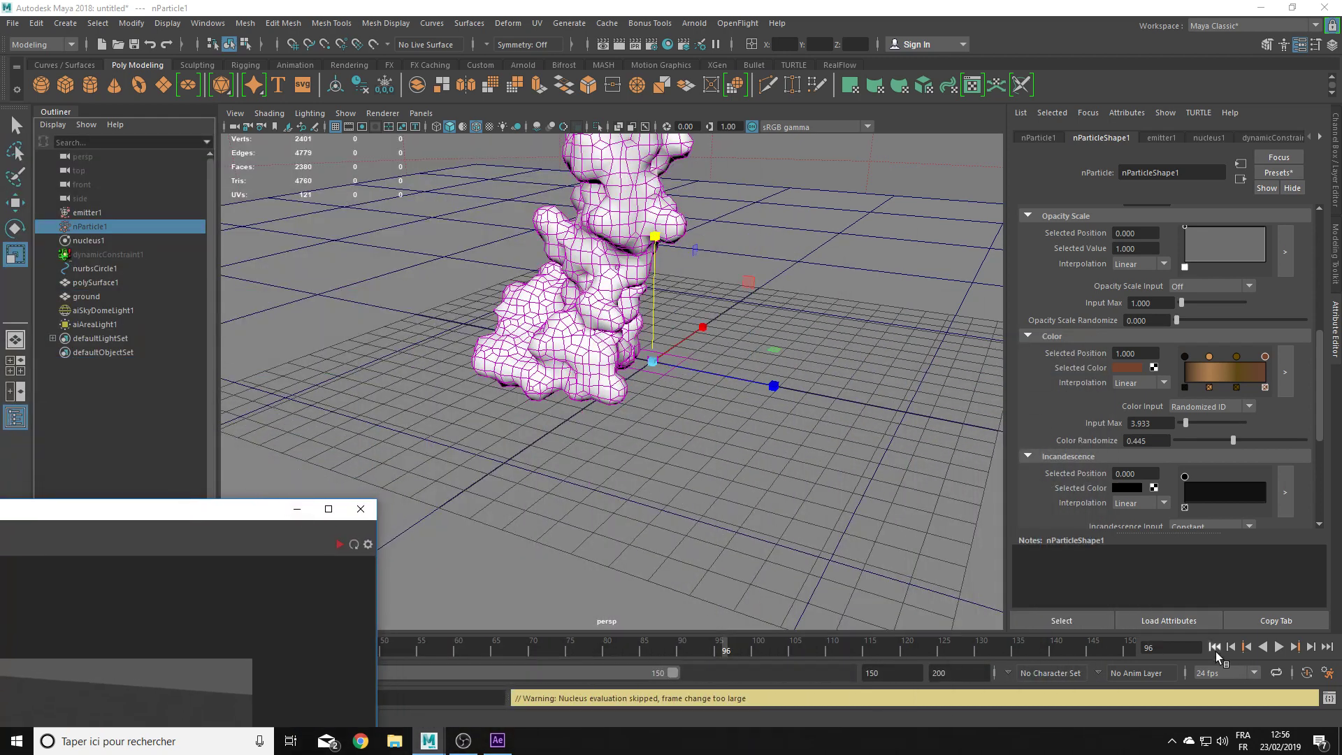
left_click(1215, 647)
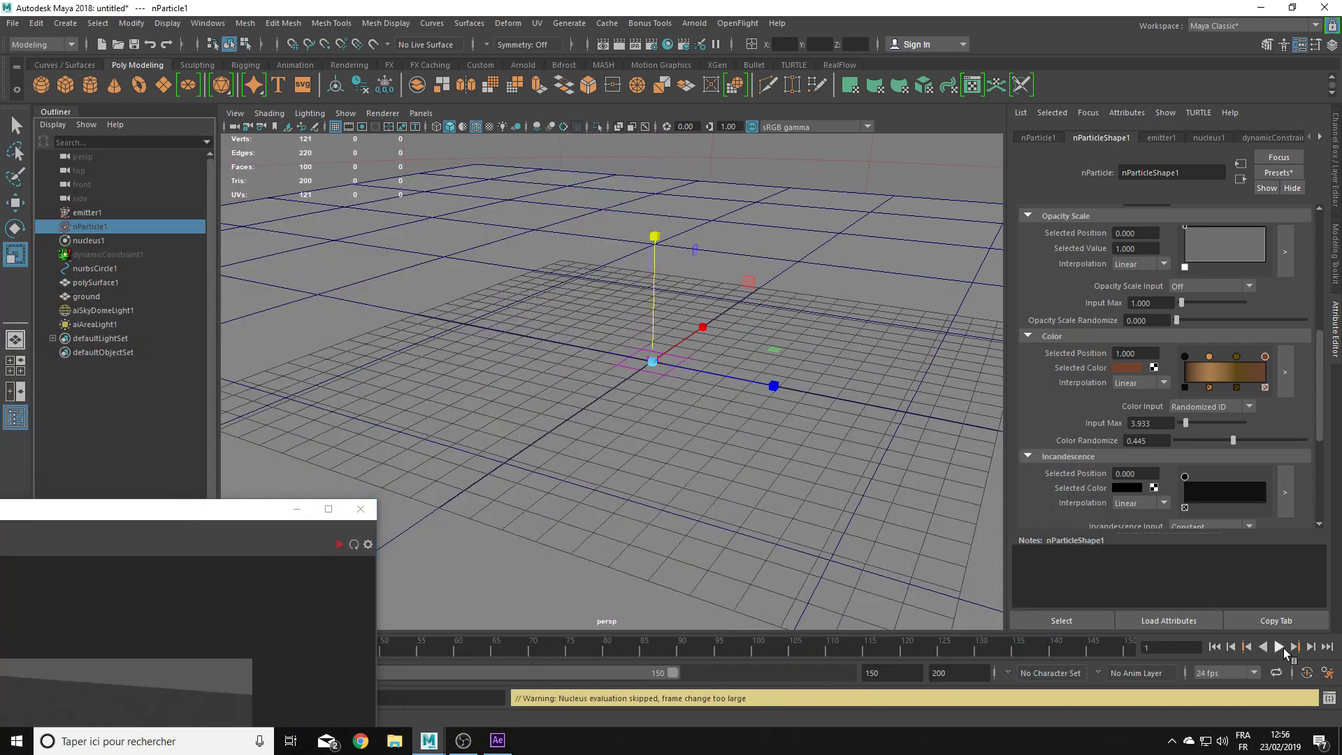
left_click(1280, 647)
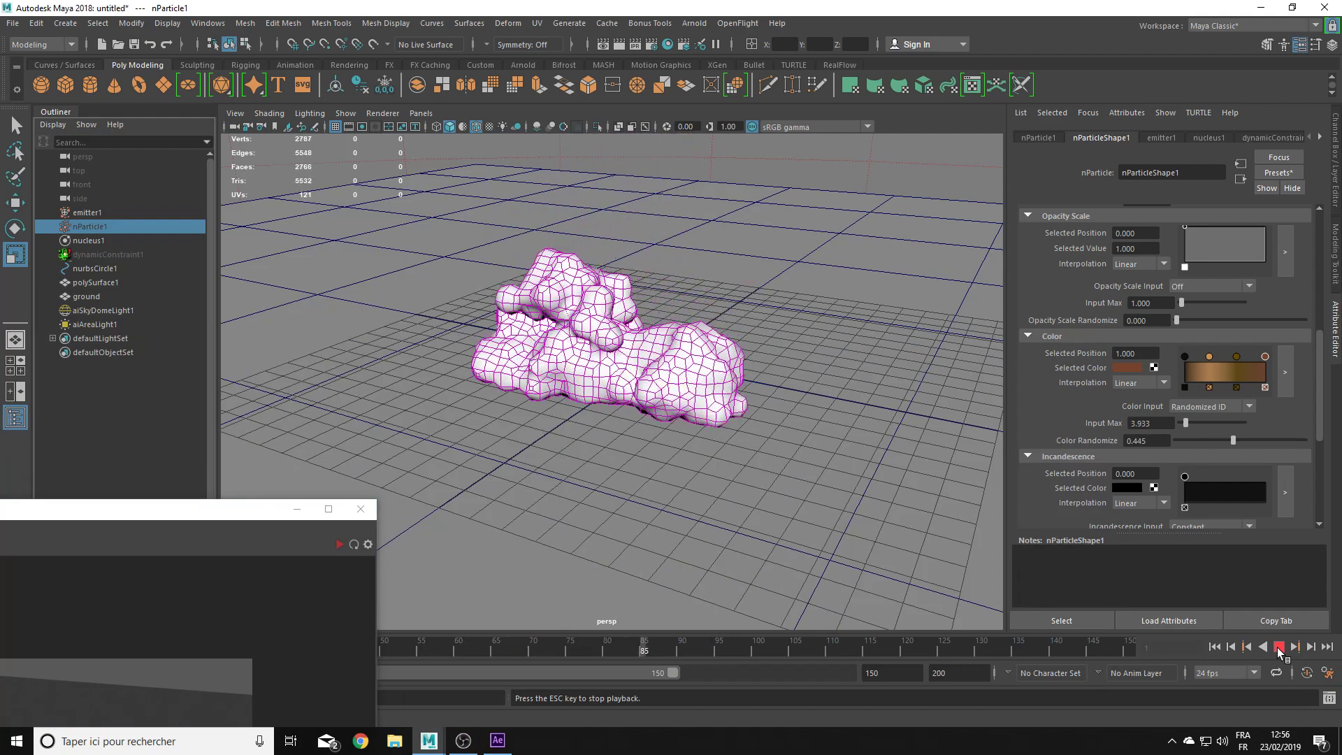
left_click(1279, 647)
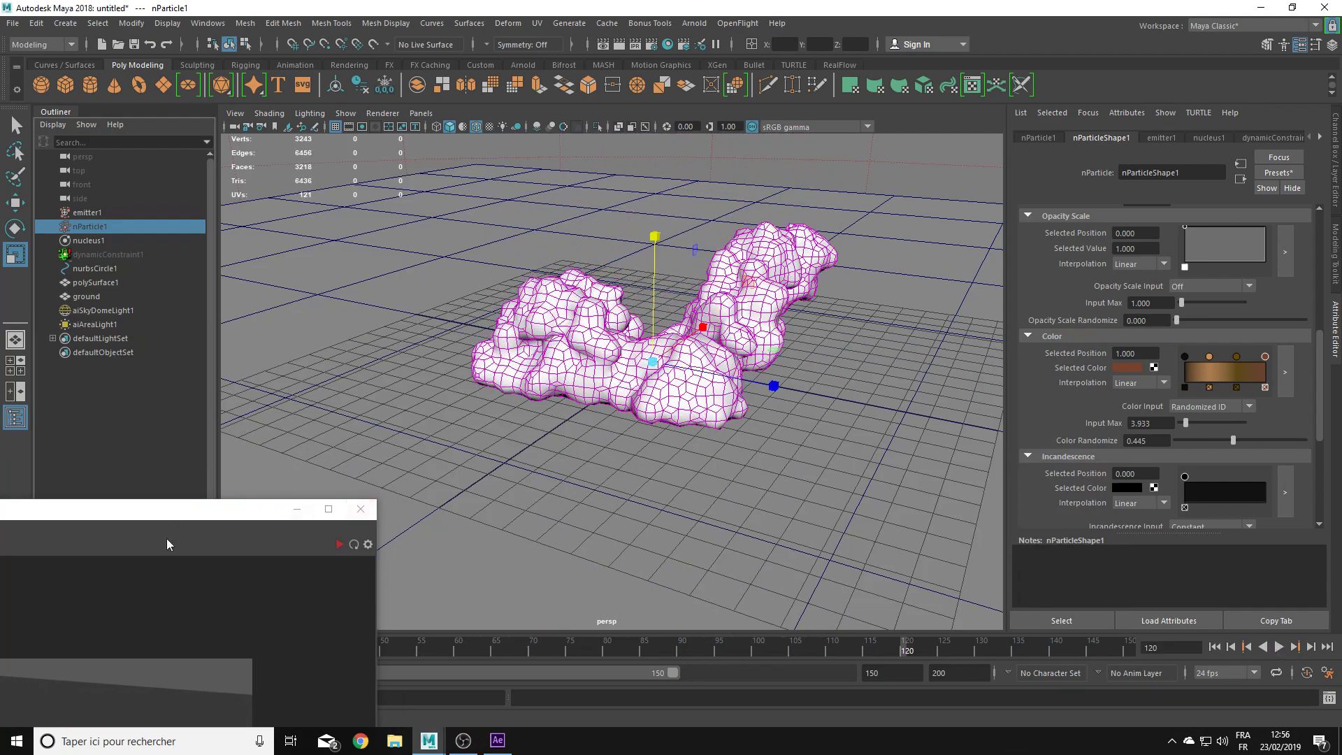
left_click_drag(149, 514, 731, 140)
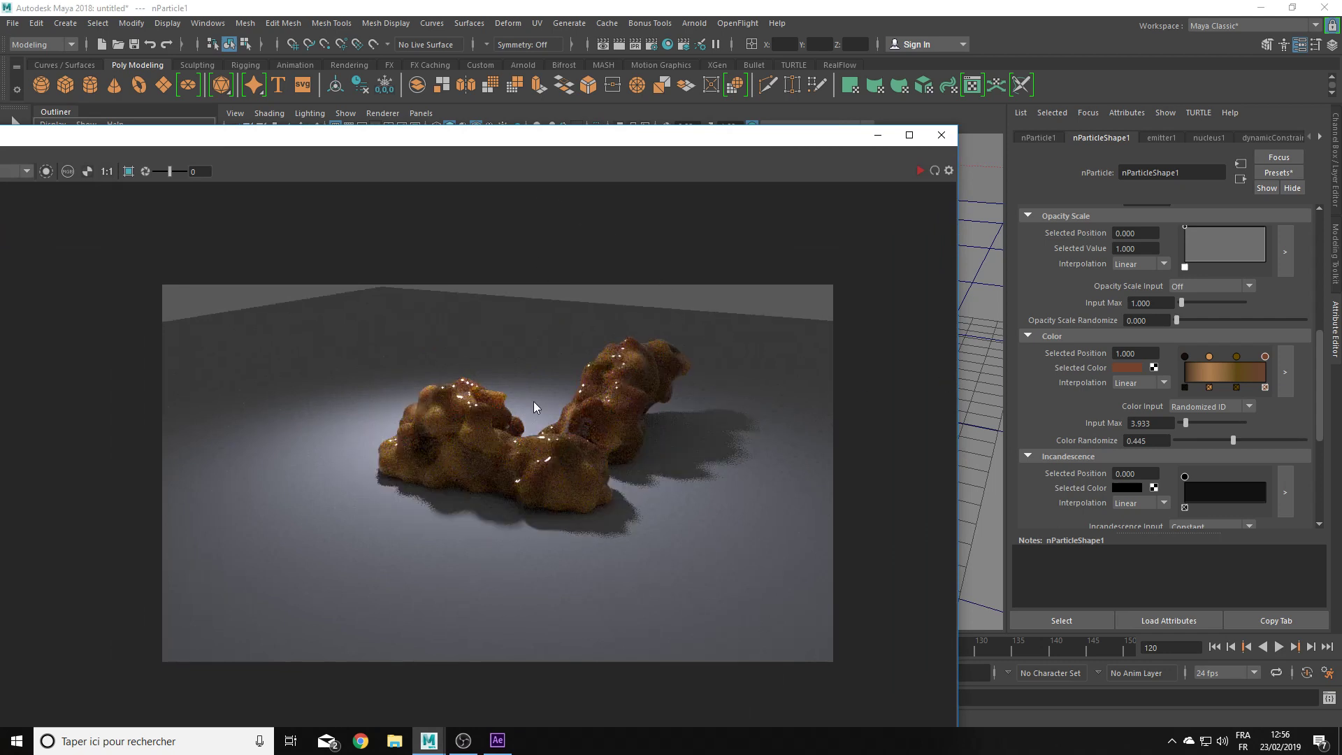
Step: Review the Arnold Renderer's Motion Blur options in Render Settings, then close it
left_click(651, 44)
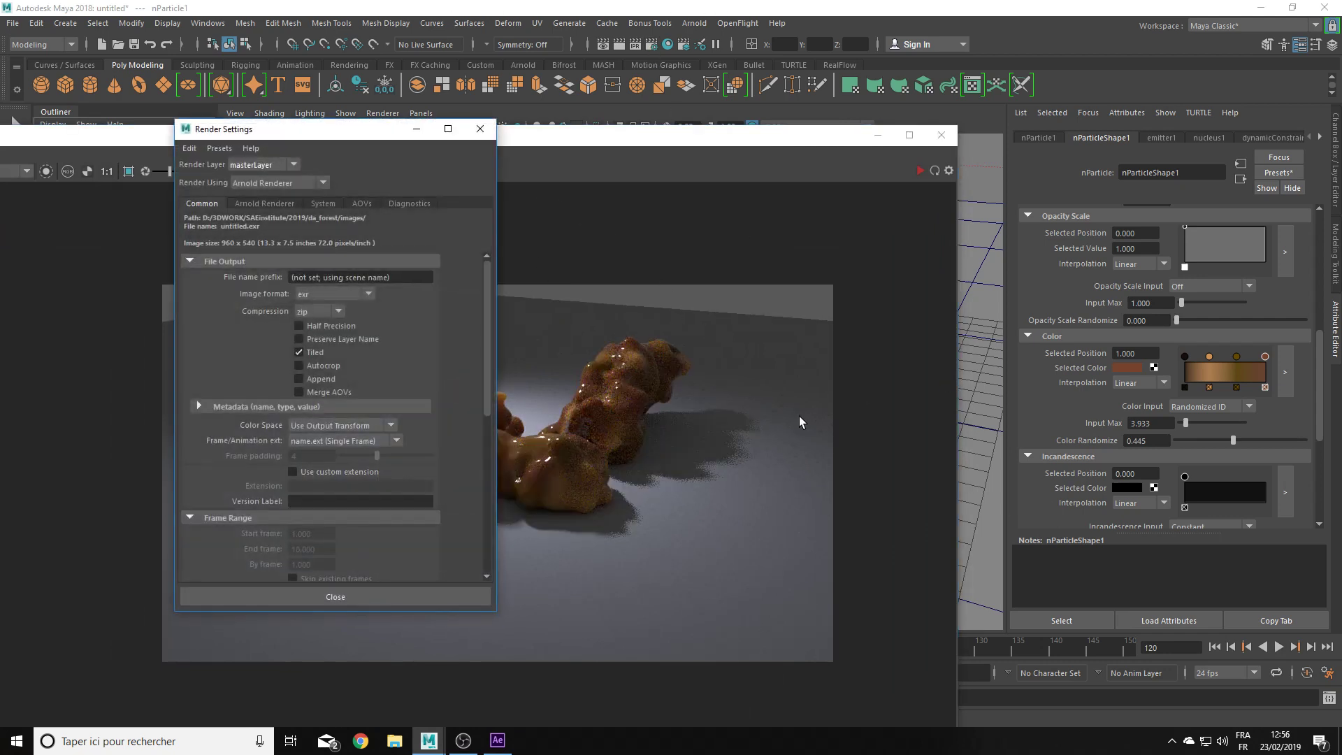
left_click(274, 203)
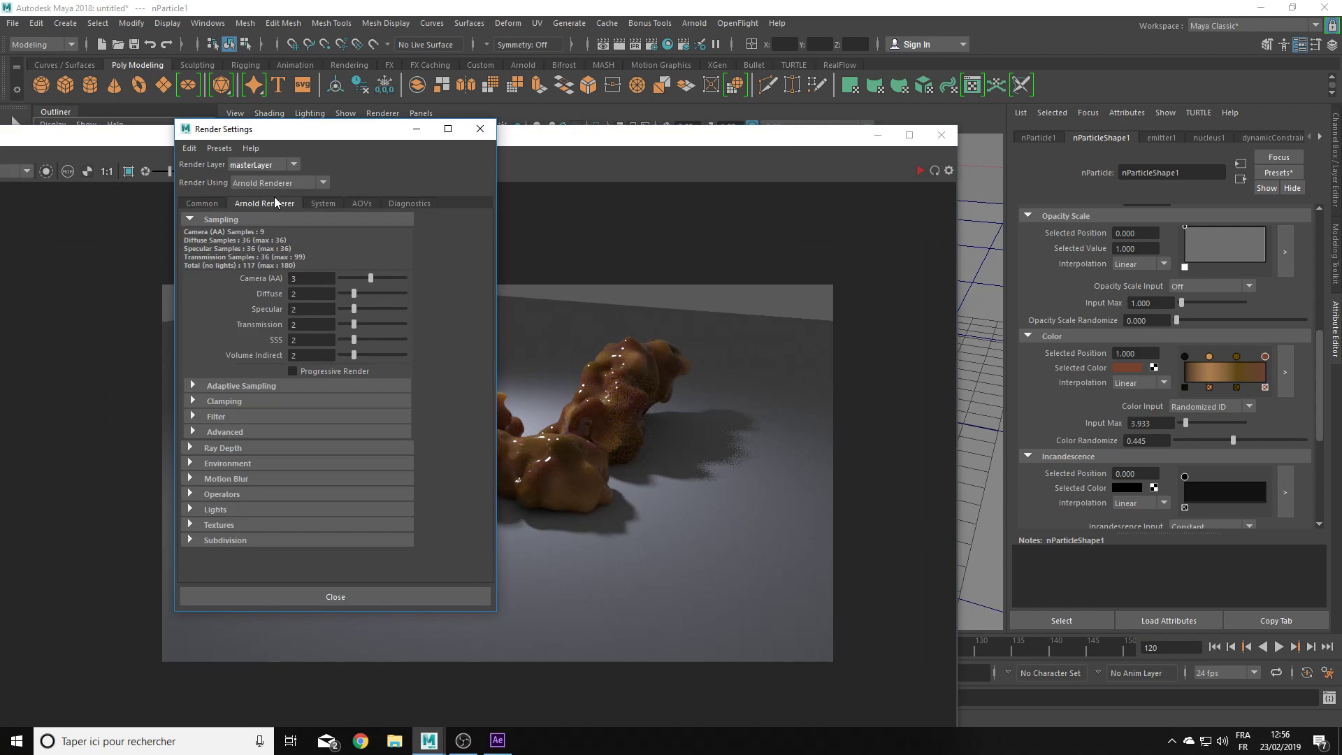
left_click(210, 478)
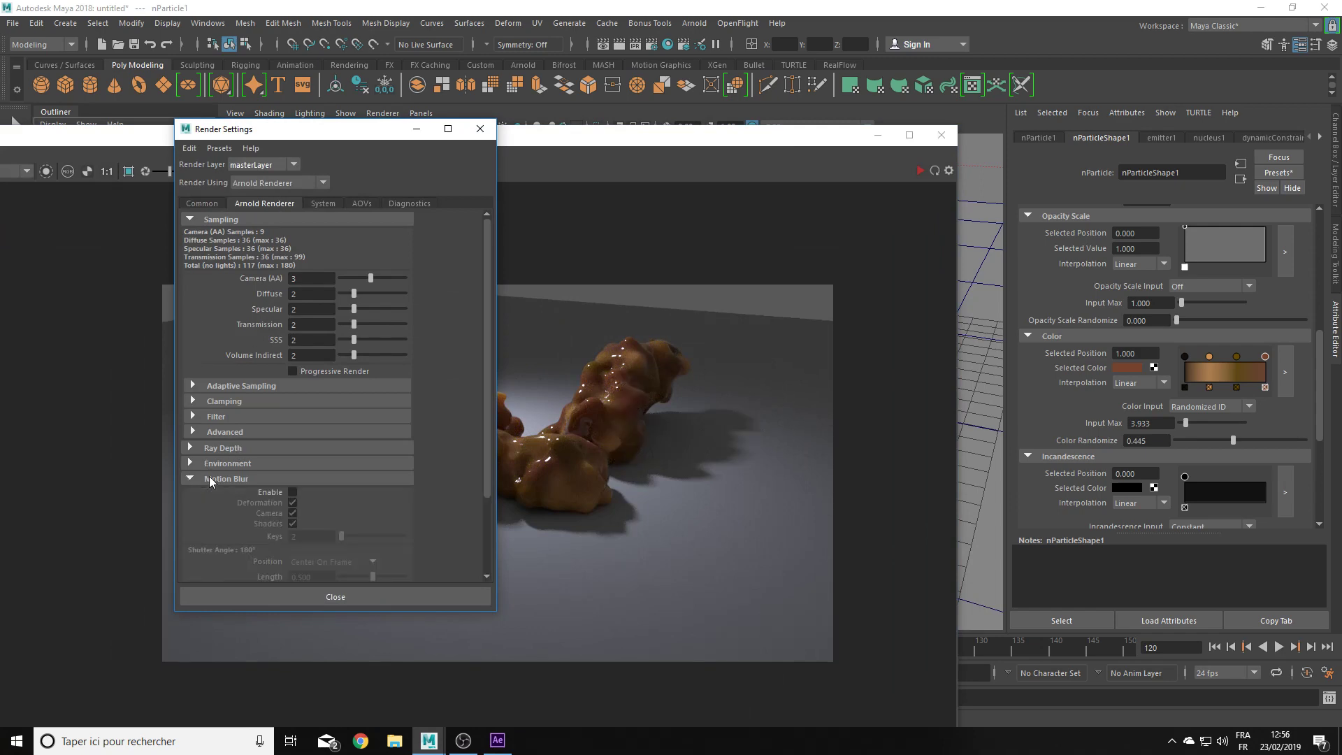
left_click(378, 598)
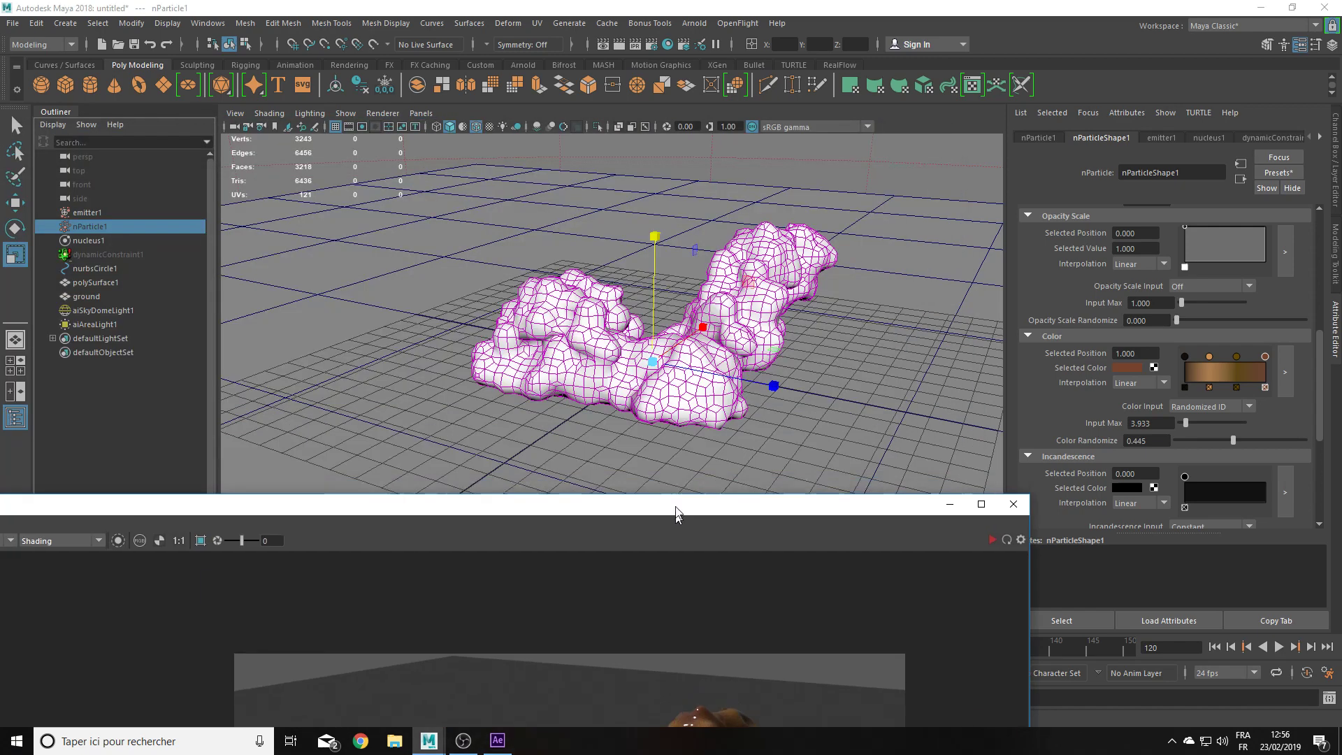
Step: Select polySurface1 and set the ai_poop material's specular roughness to 0.25
left_click_drag(611, 136, 660, 404)
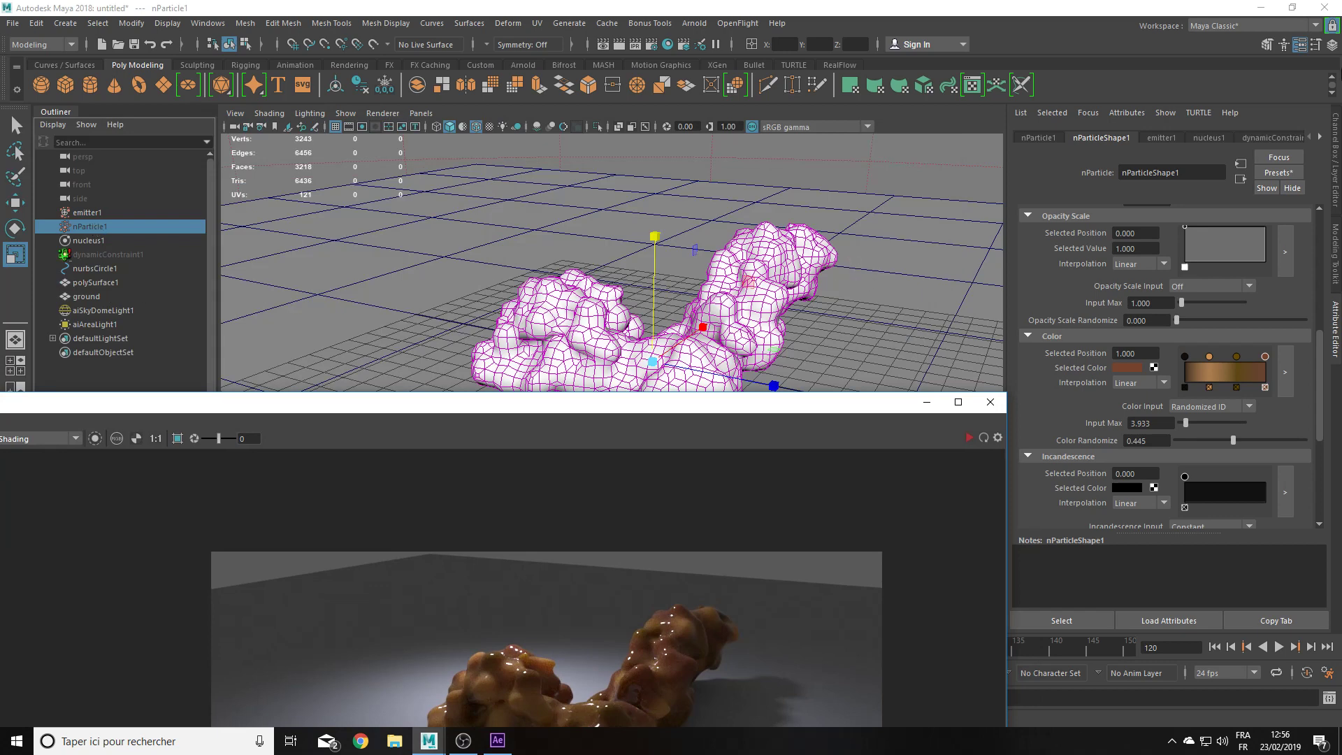
left_click(1320, 138)
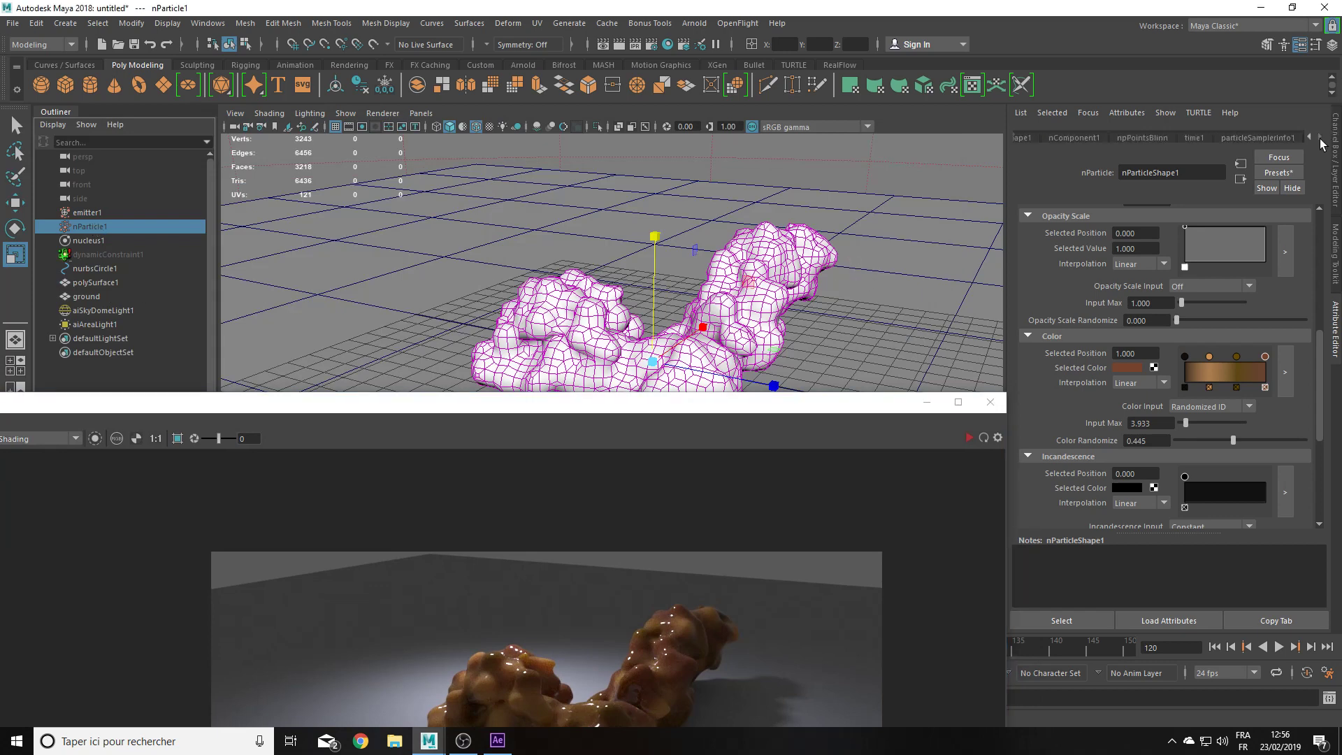
left_click(669, 303)
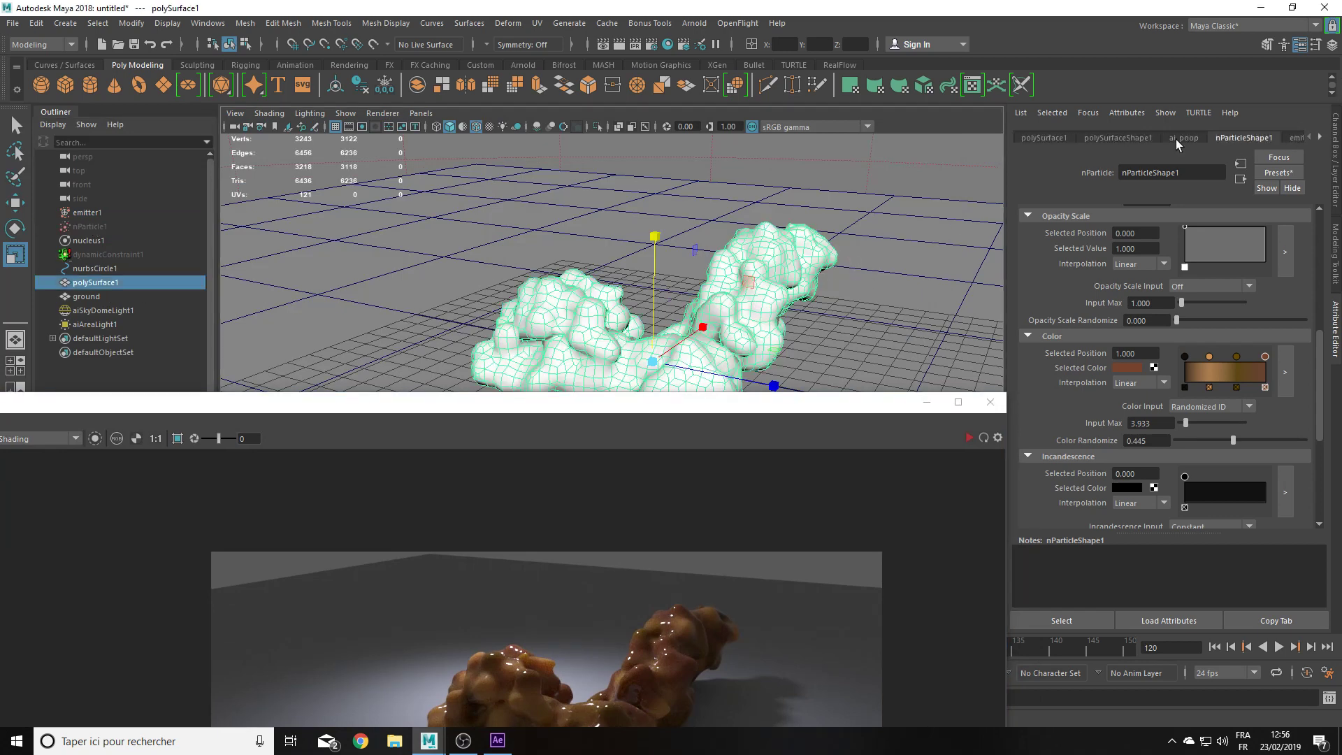
left_click(1178, 139)
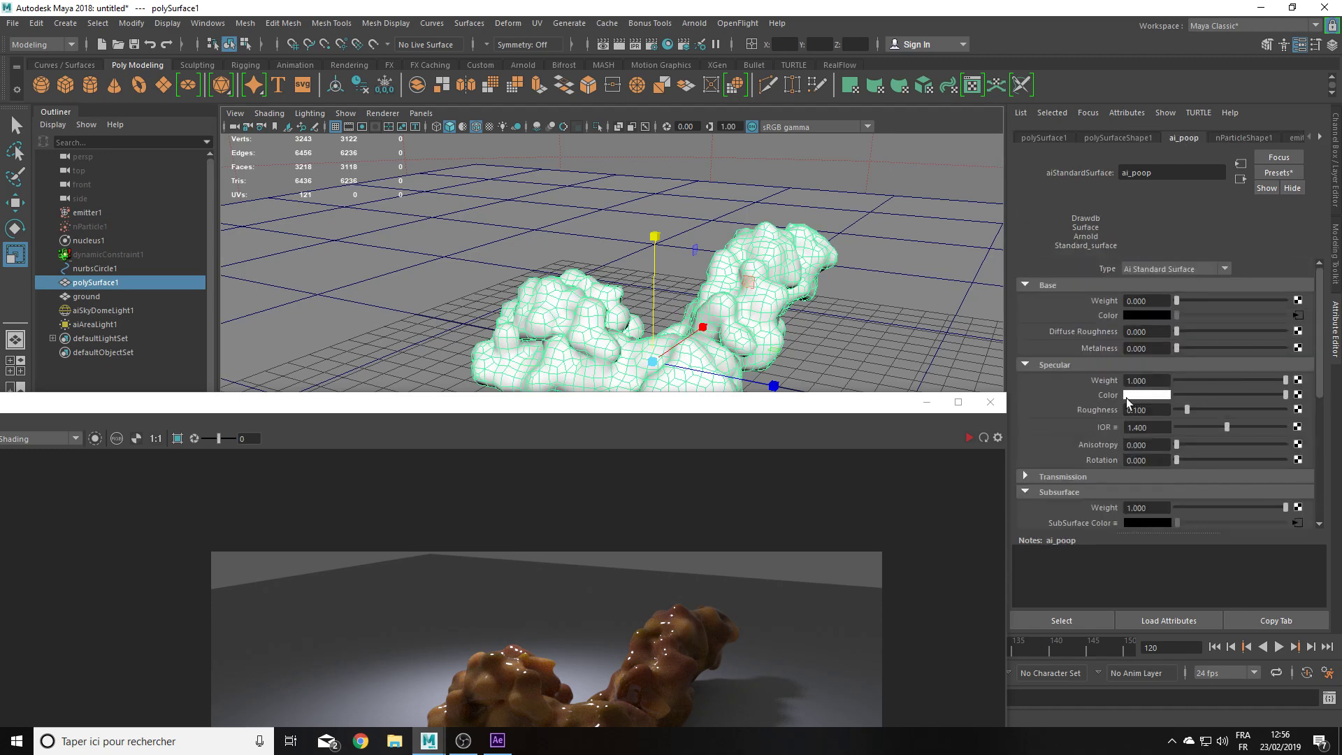
left_click(1125, 410)
type("0.250")
key("Return")
Step: Enlarge the Arnold RenderView and re-render with the 0.25 roughness
left_click_drag(820, 397, 819, 42)
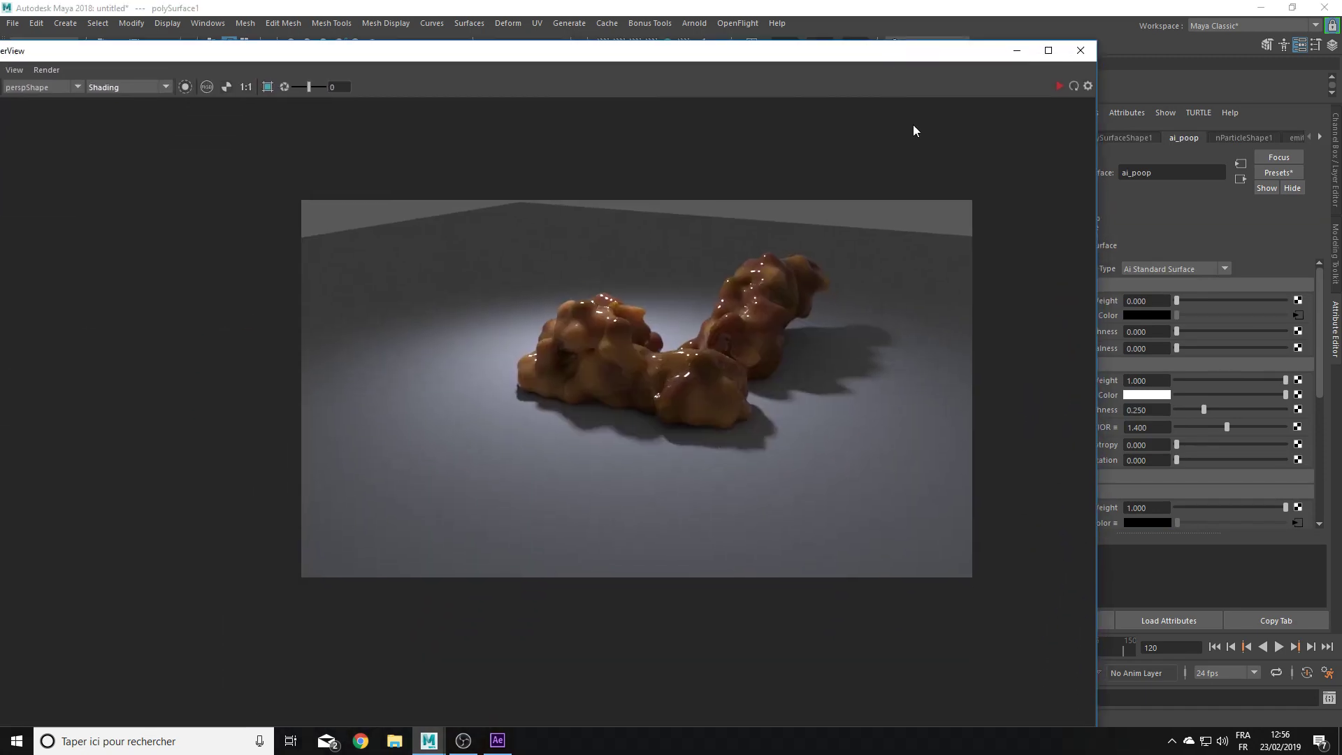
left_click_drag(1007, 65, 1092, 66)
left_click(1075, 85)
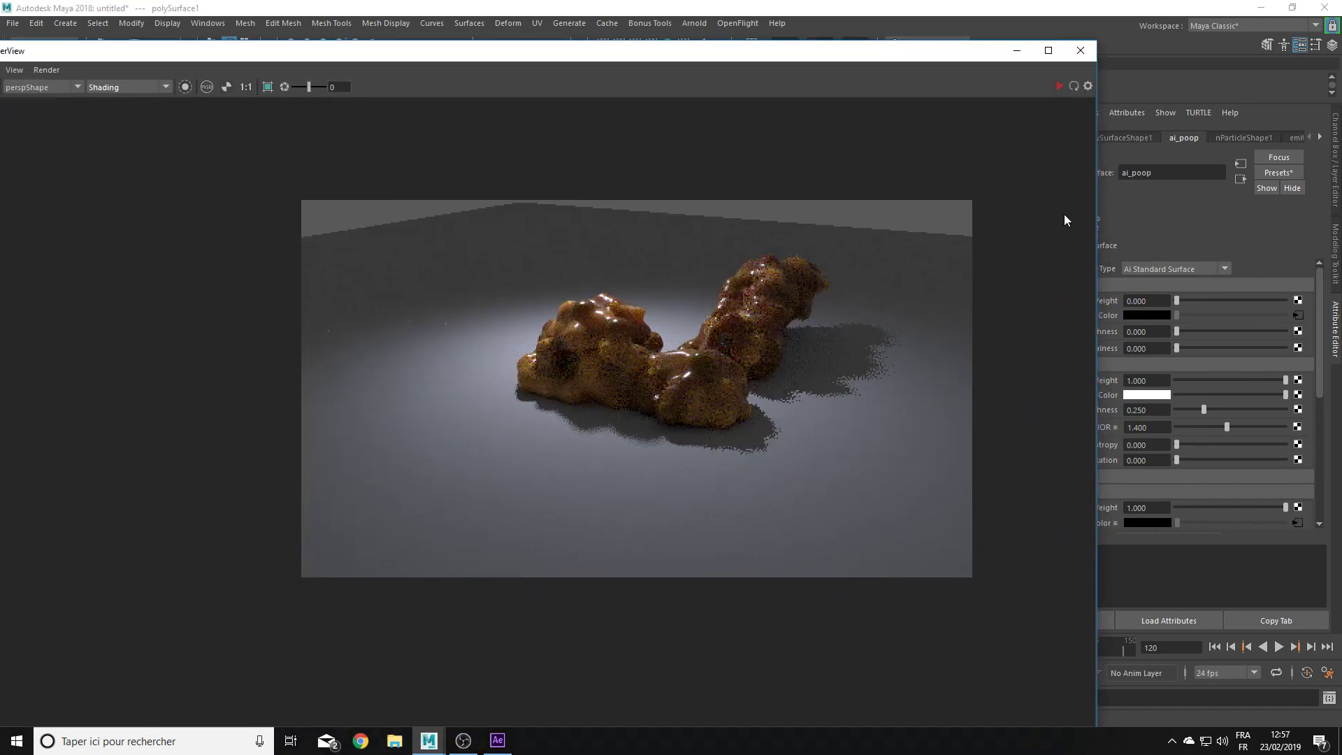
Step: Raise specular anisotropy to about 0.25 and lower specular roughness to 0.1
left_click_drag(924, 57, 738, 107)
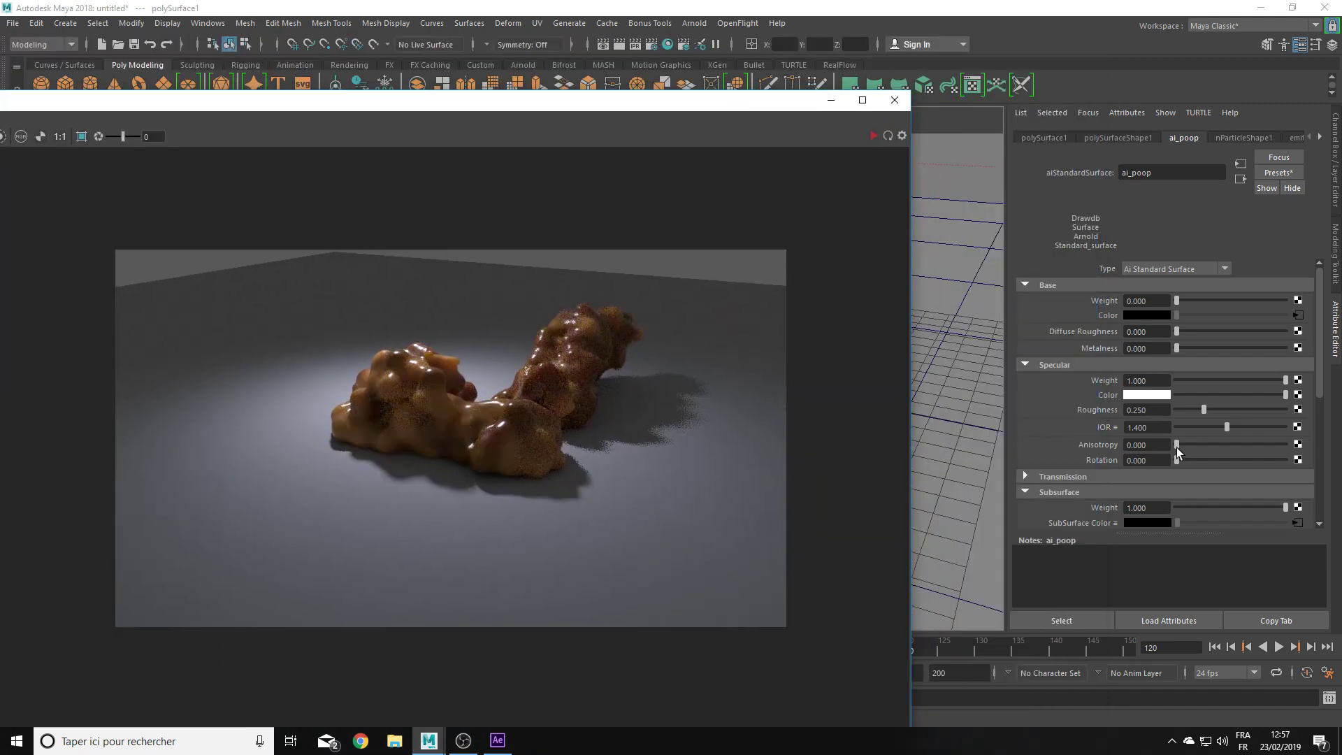
left_click_drag(1177, 446, 1202, 445)
left_click_drag(1146, 411, 1135, 411)
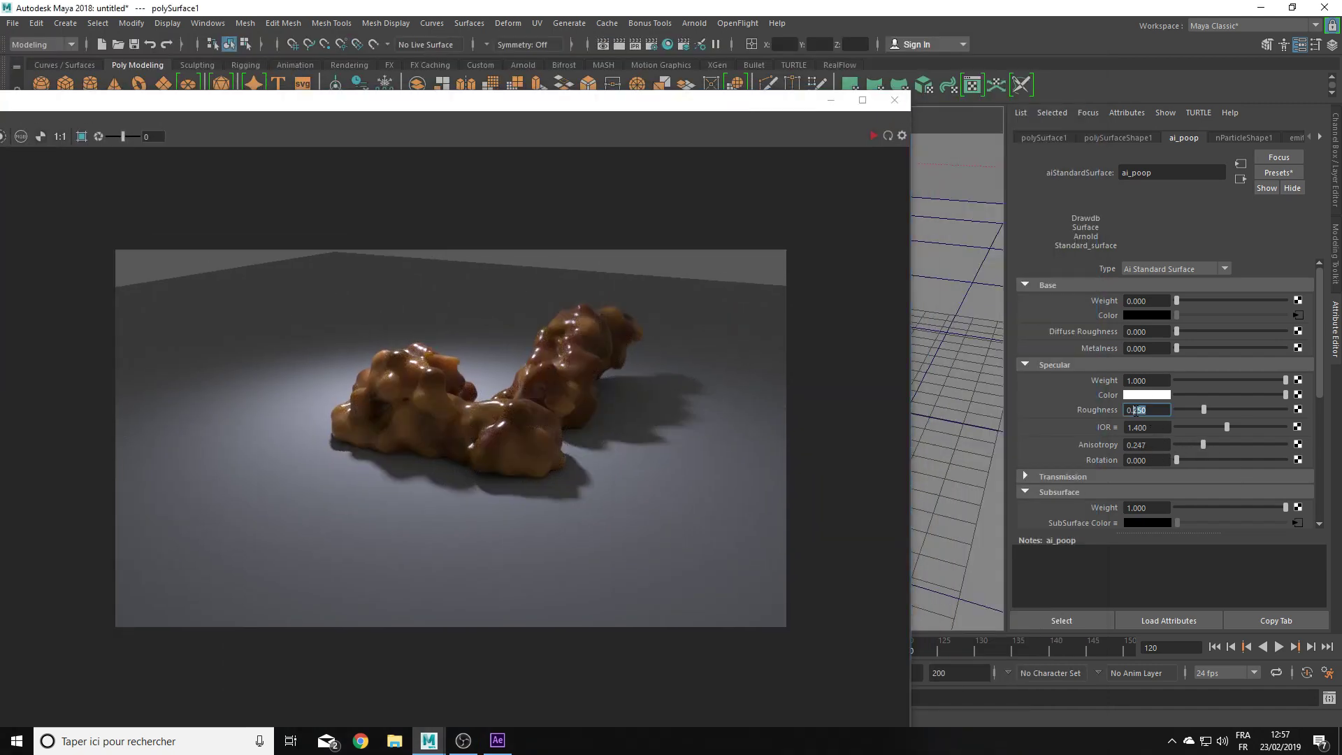
type("0.1")
key("Return")
left_click(887, 136)
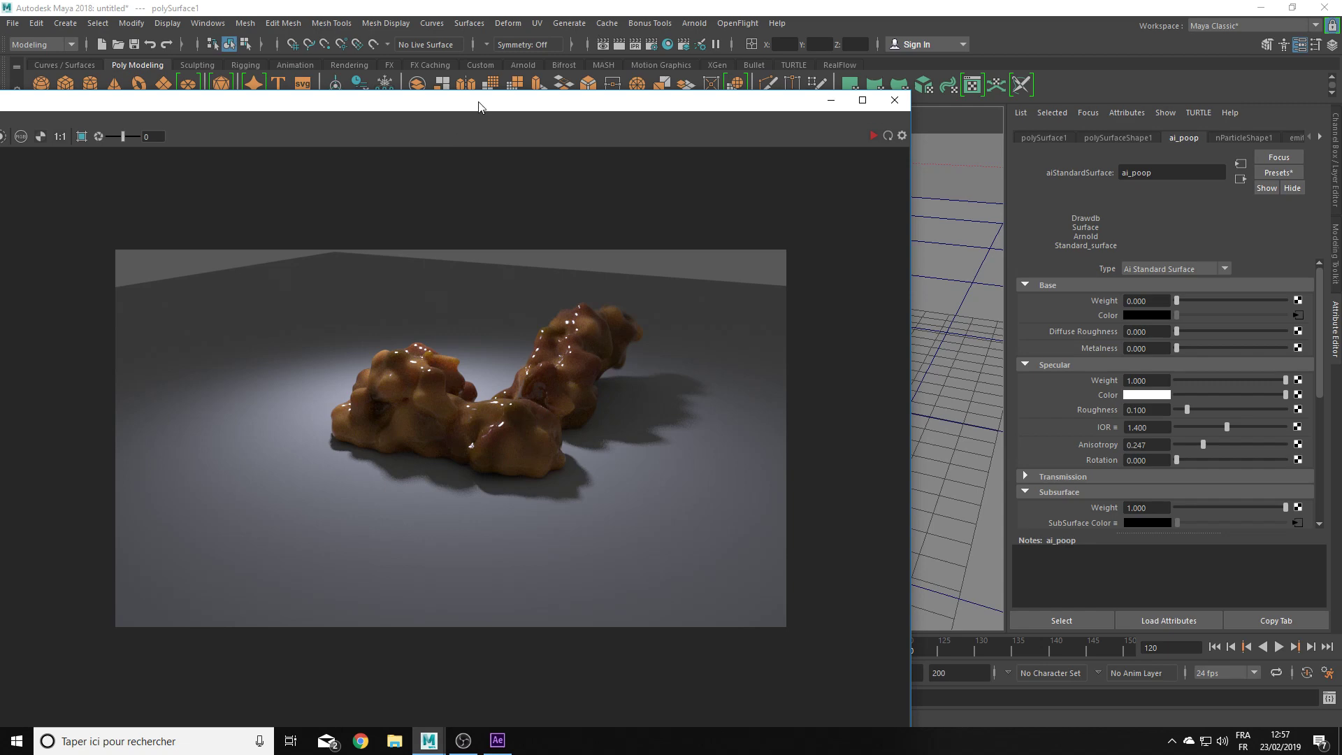
left_click_drag(479, 107, 212, 179)
left_click_drag(876, 360, 857, 470, "alt")
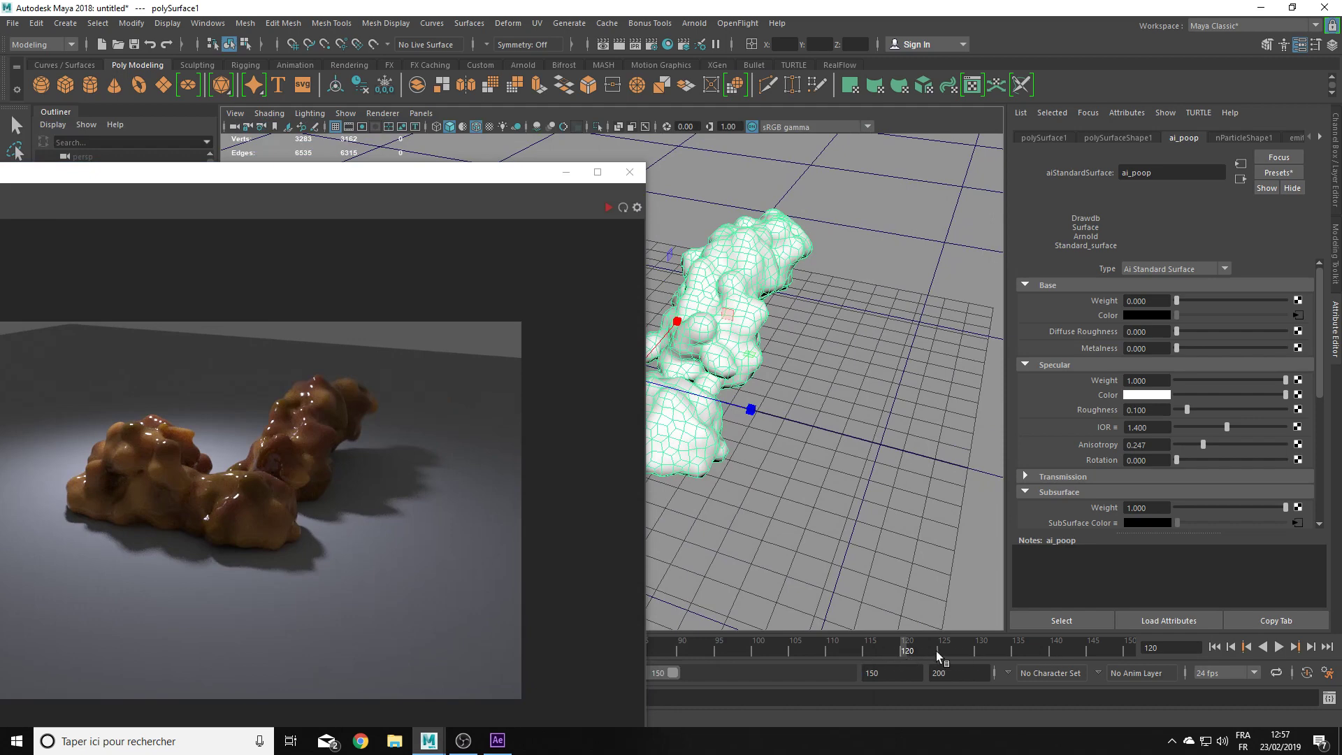
Step: Move the timeline to frame 134 and refresh the Arnold render of that frame
left_click(1278, 647)
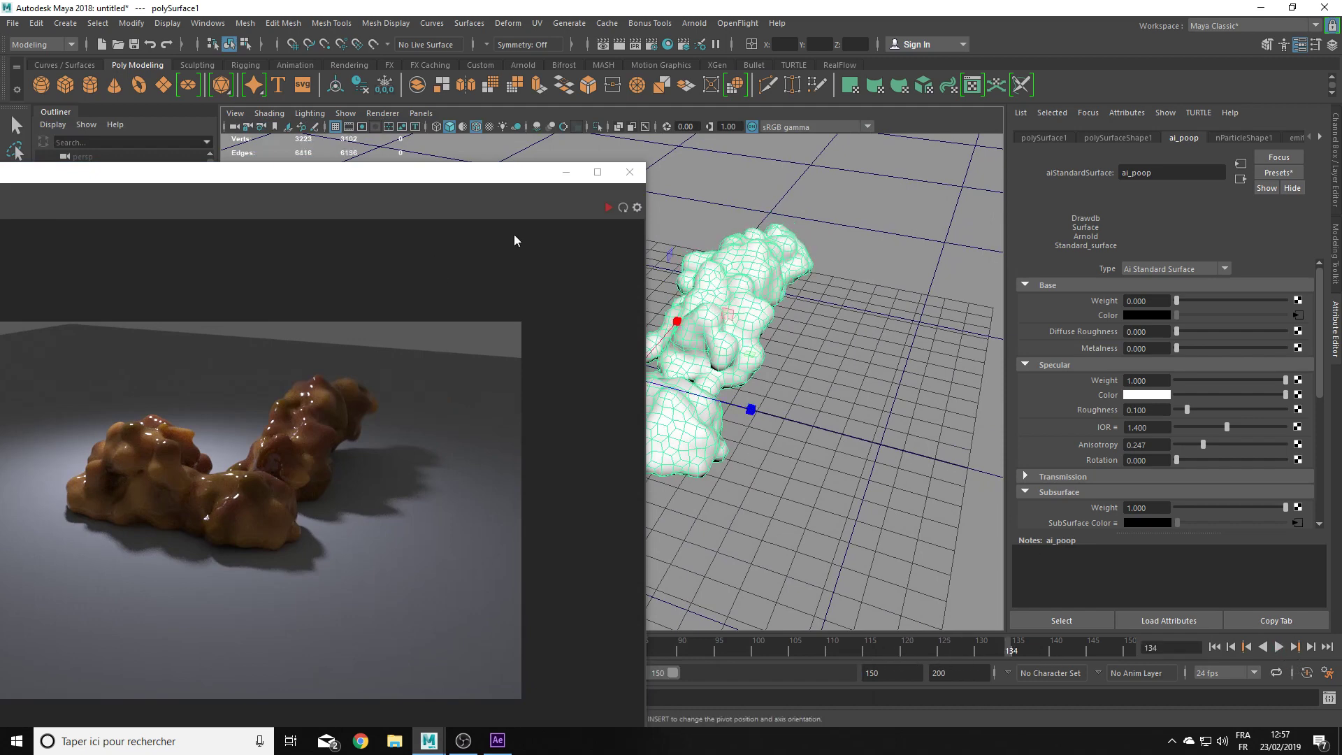
left_click(623, 208)
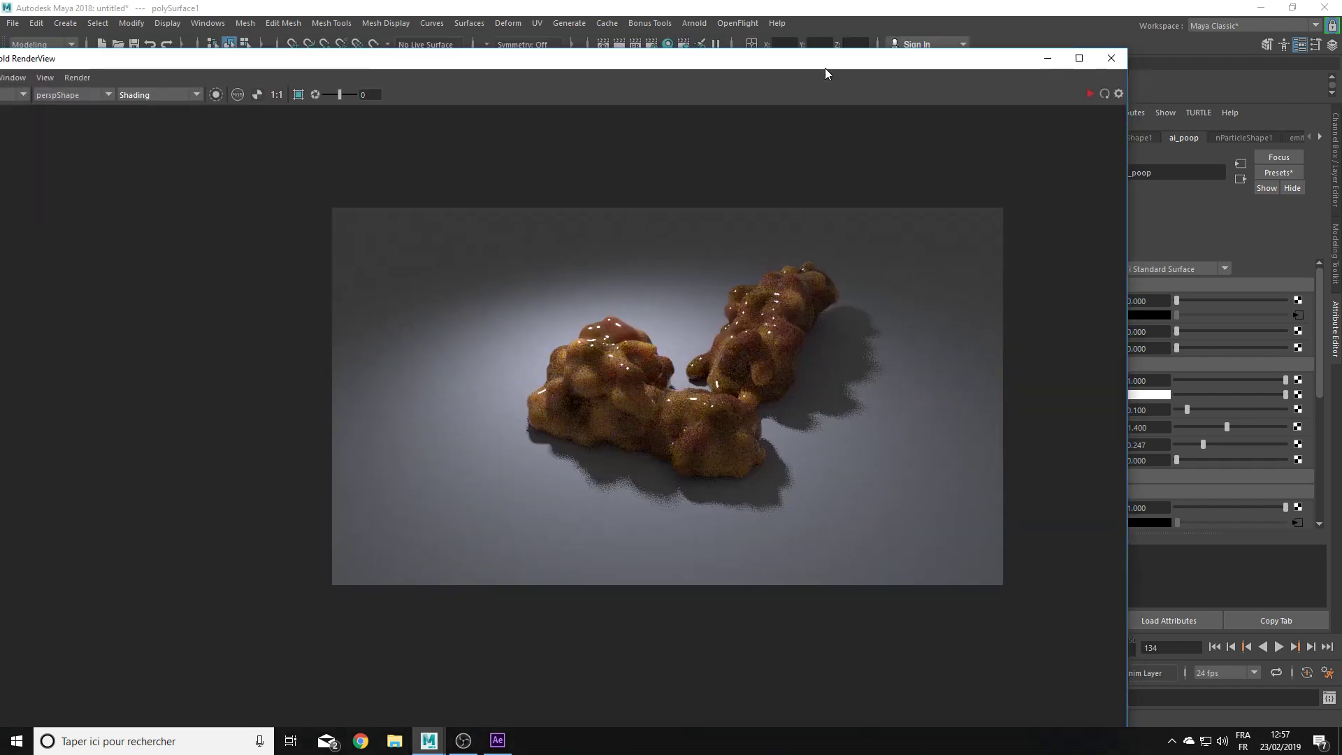
left_click(497, 741)
Step: Play the poop_[0001-0150].exr composition preview and stop it at frame 69
left_click(1260, 122)
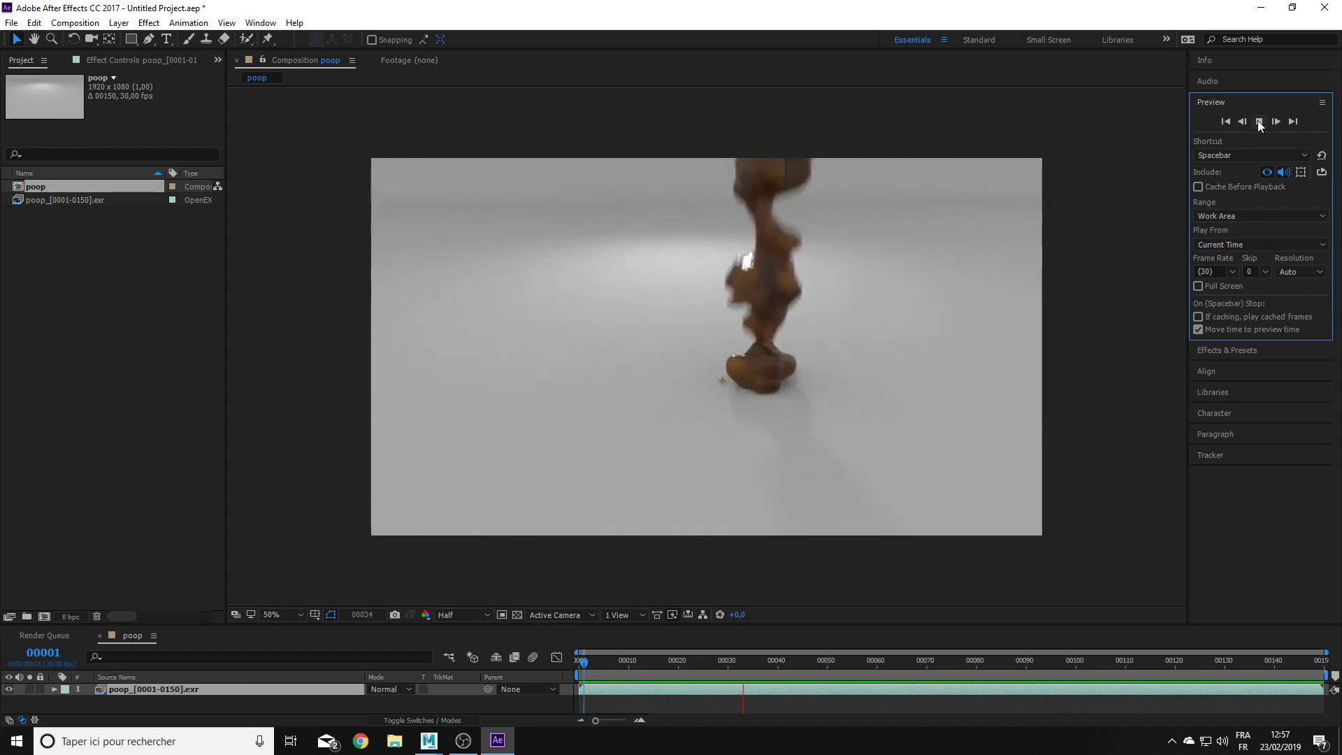
left_click(1260, 123)
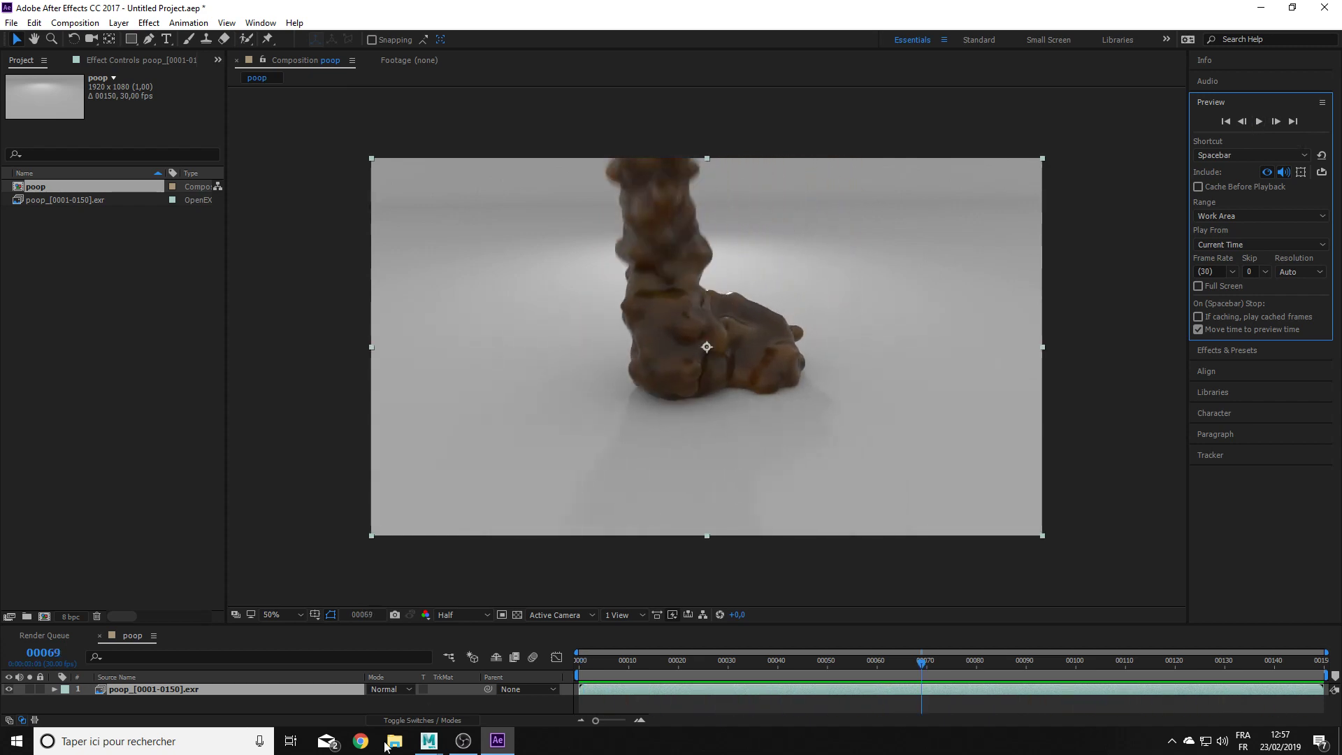
left_click(461, 739)
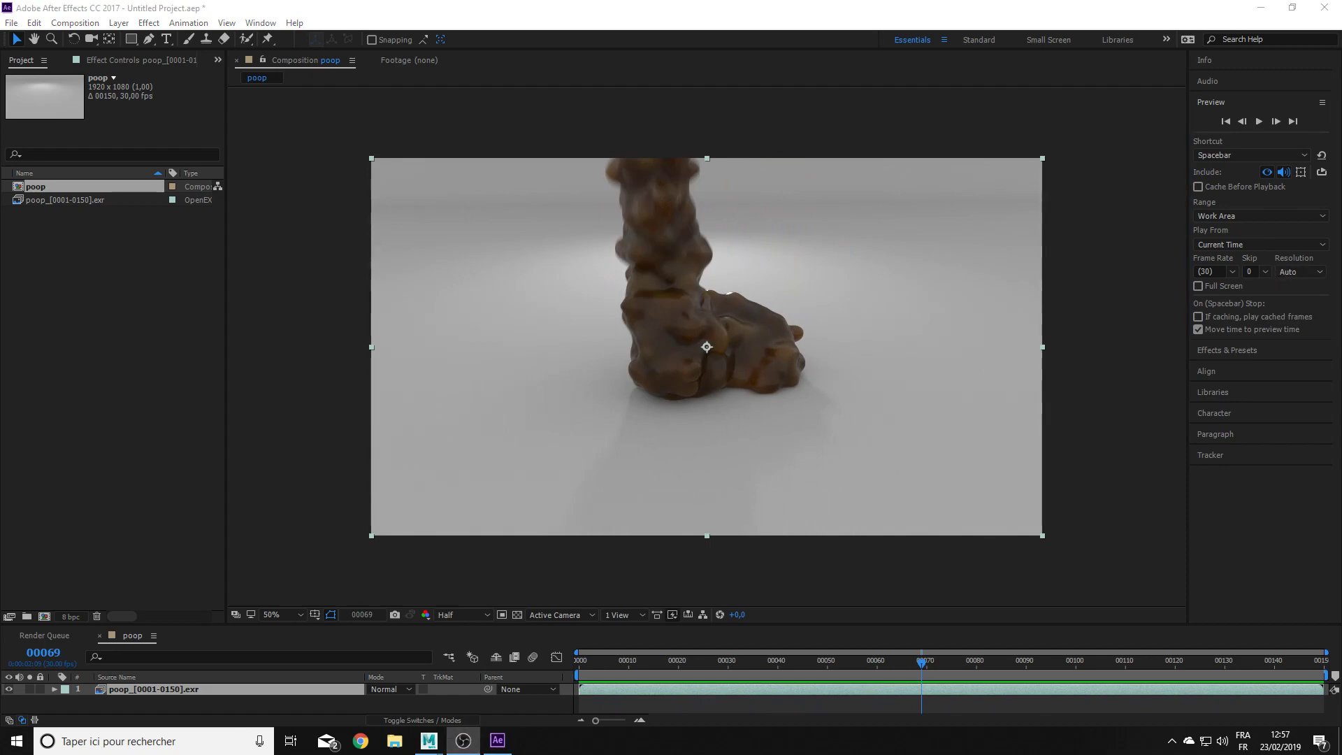